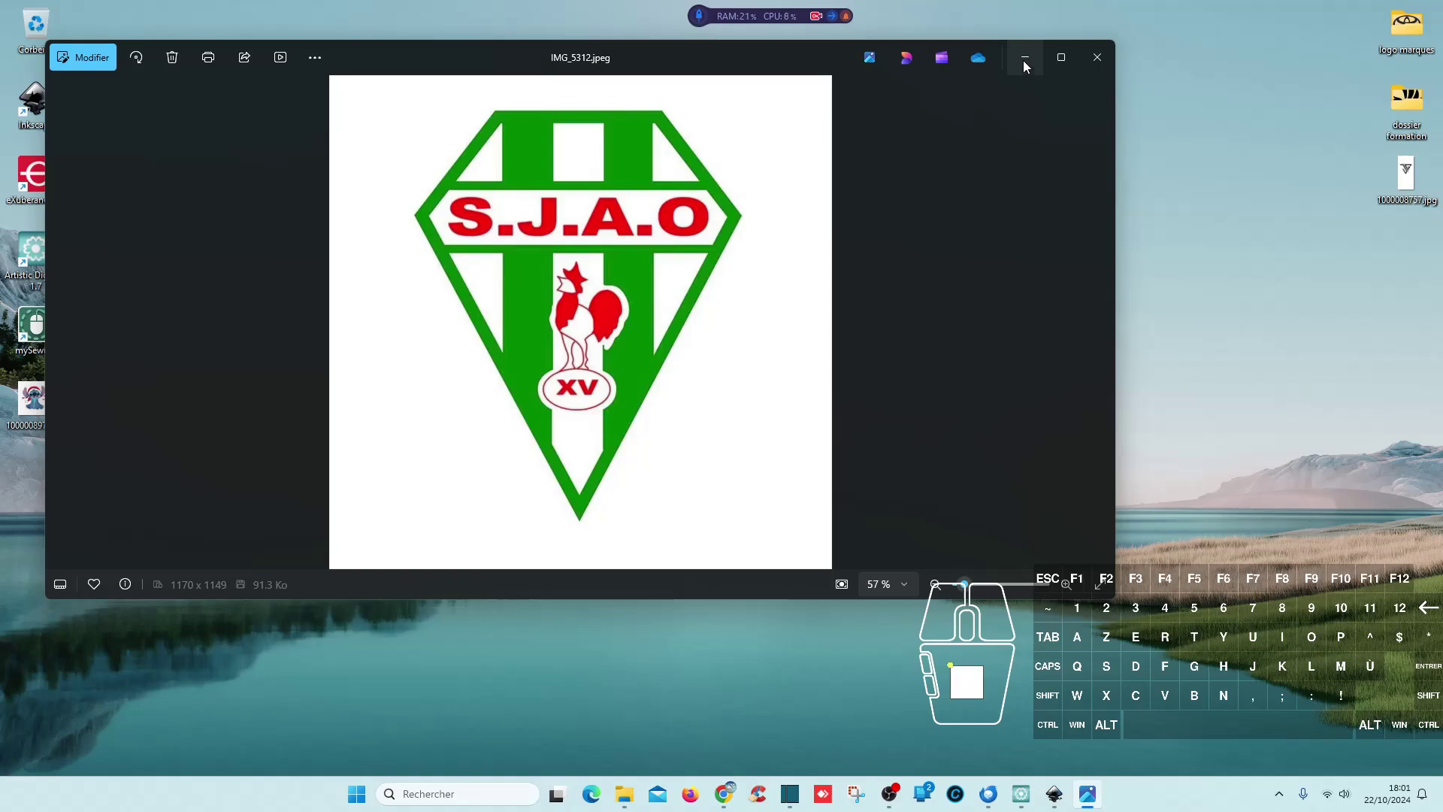
- Switch to Inkscape, place the IMG_5312.jpeg logo on the blank page, and close the export settings
{"action": "left_click", "coordinate": [1097, 57]}
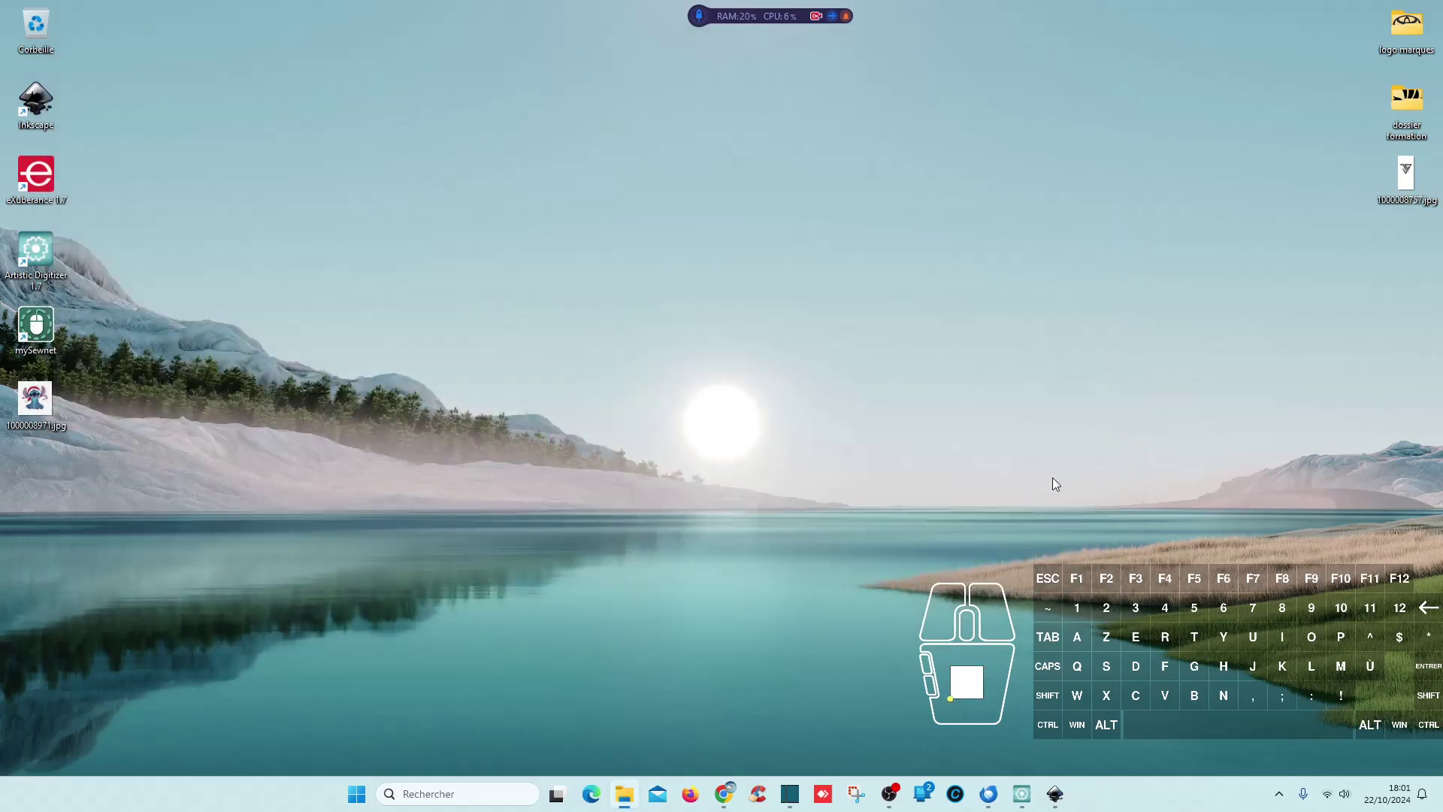
{"action": "left_click", "coordinate": [1069, 791]}
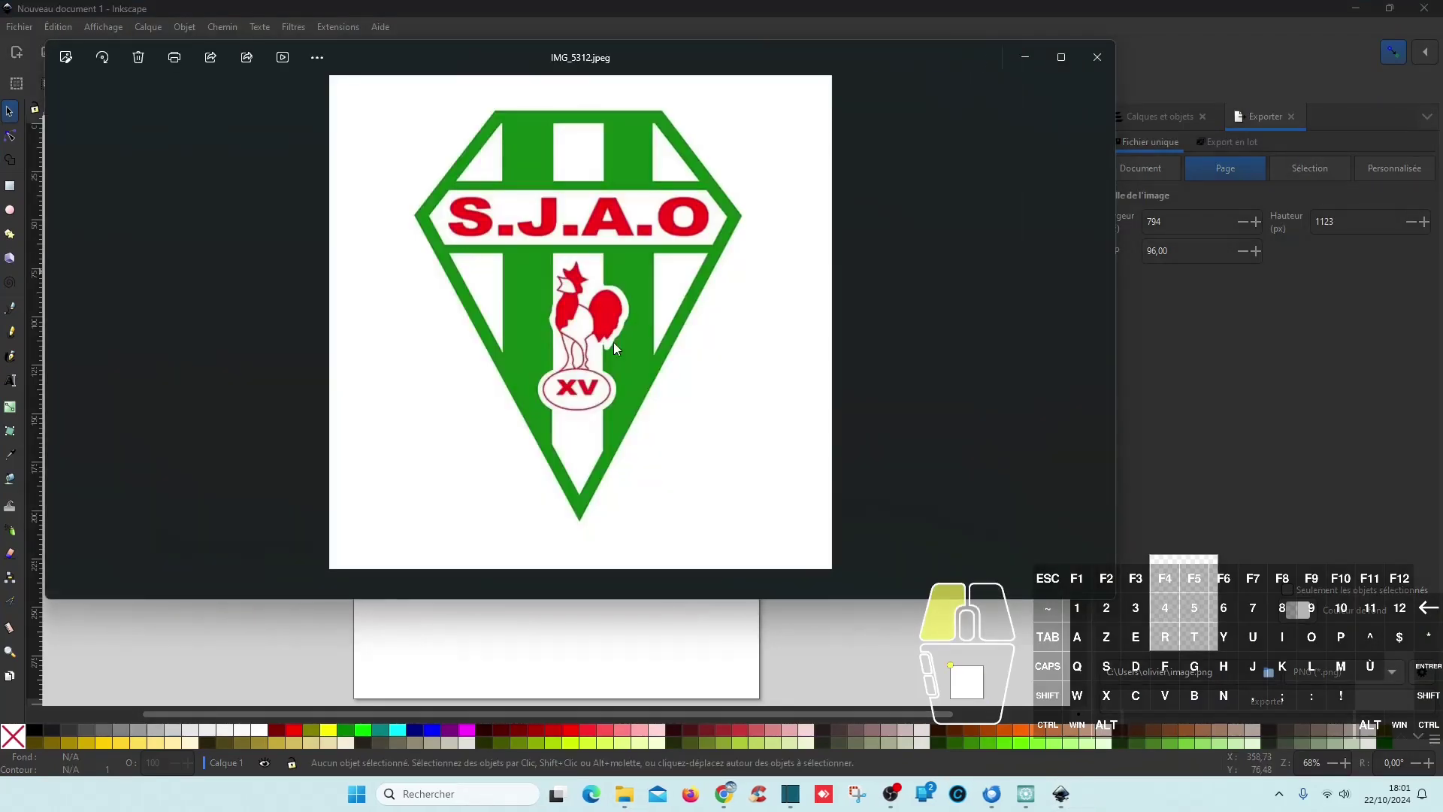
{"action": "left_click", "coordinate": [1097, 57]}
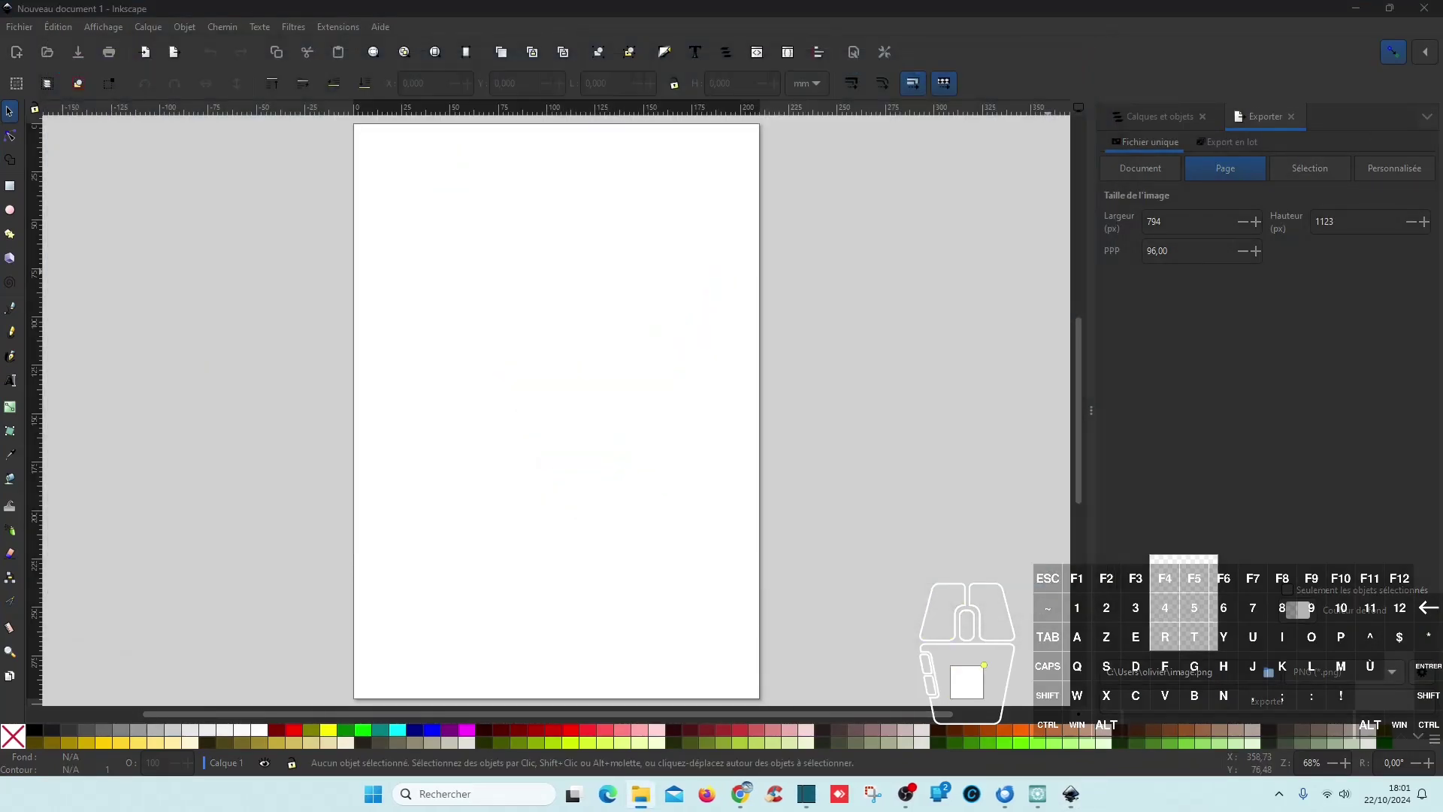
{"action": "left_click_drag", "start_coordinate": [631, 275], "coordinate": [653, 305]}
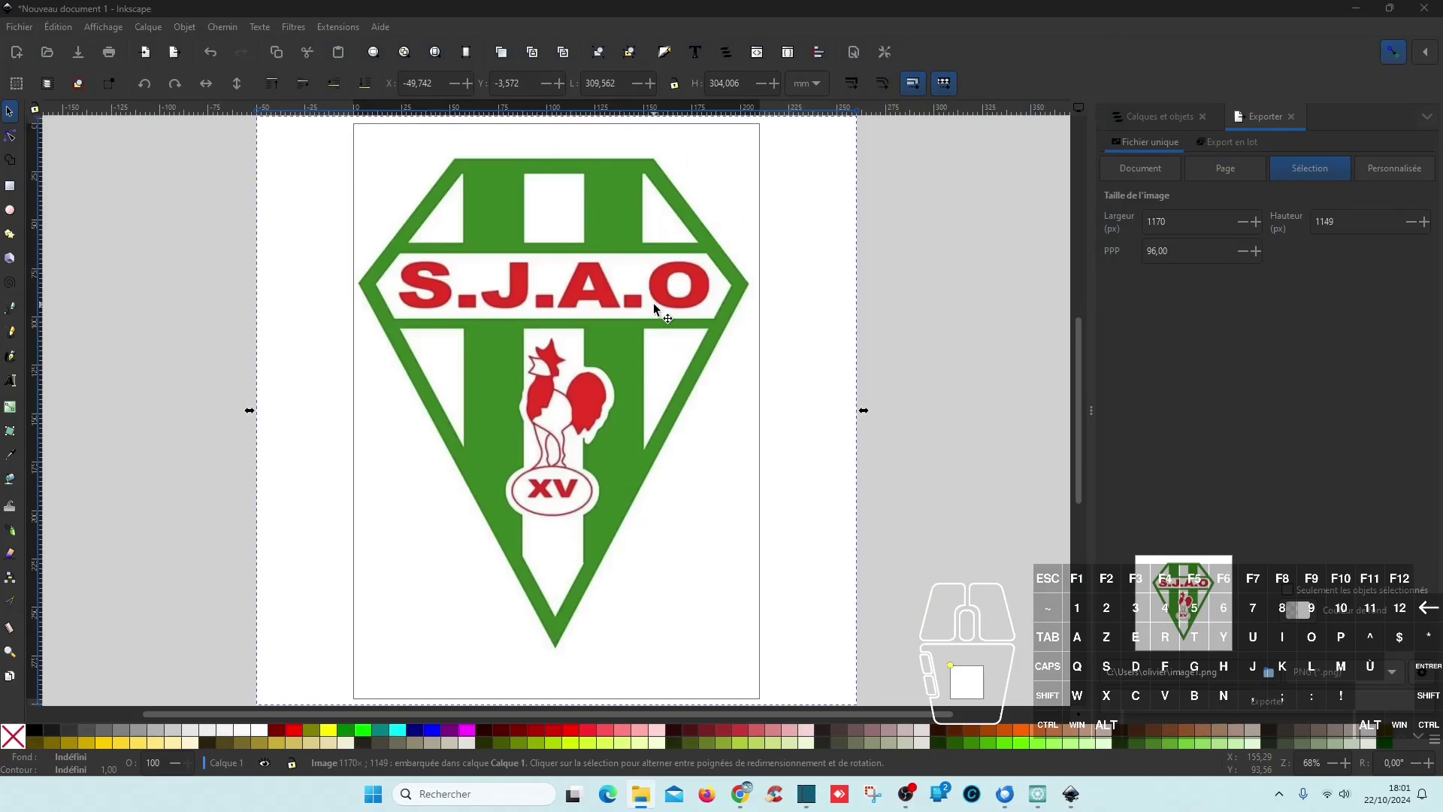
{"action": "scroll", "coordinate": [676, 356], "scroll_direction": "down", "scroll_amount": 2}
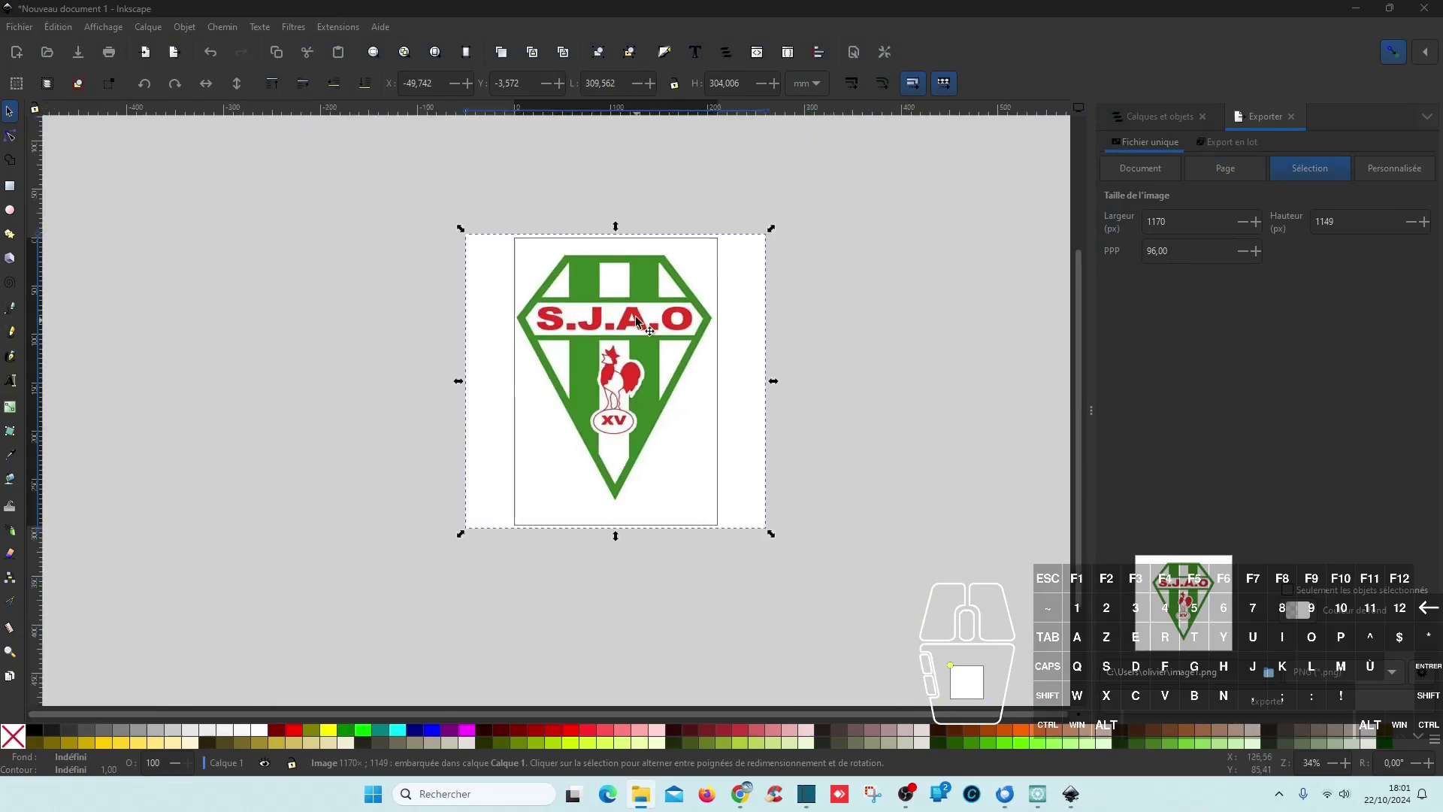
{"action": "left_click", "coordinate": [1291, 117]}
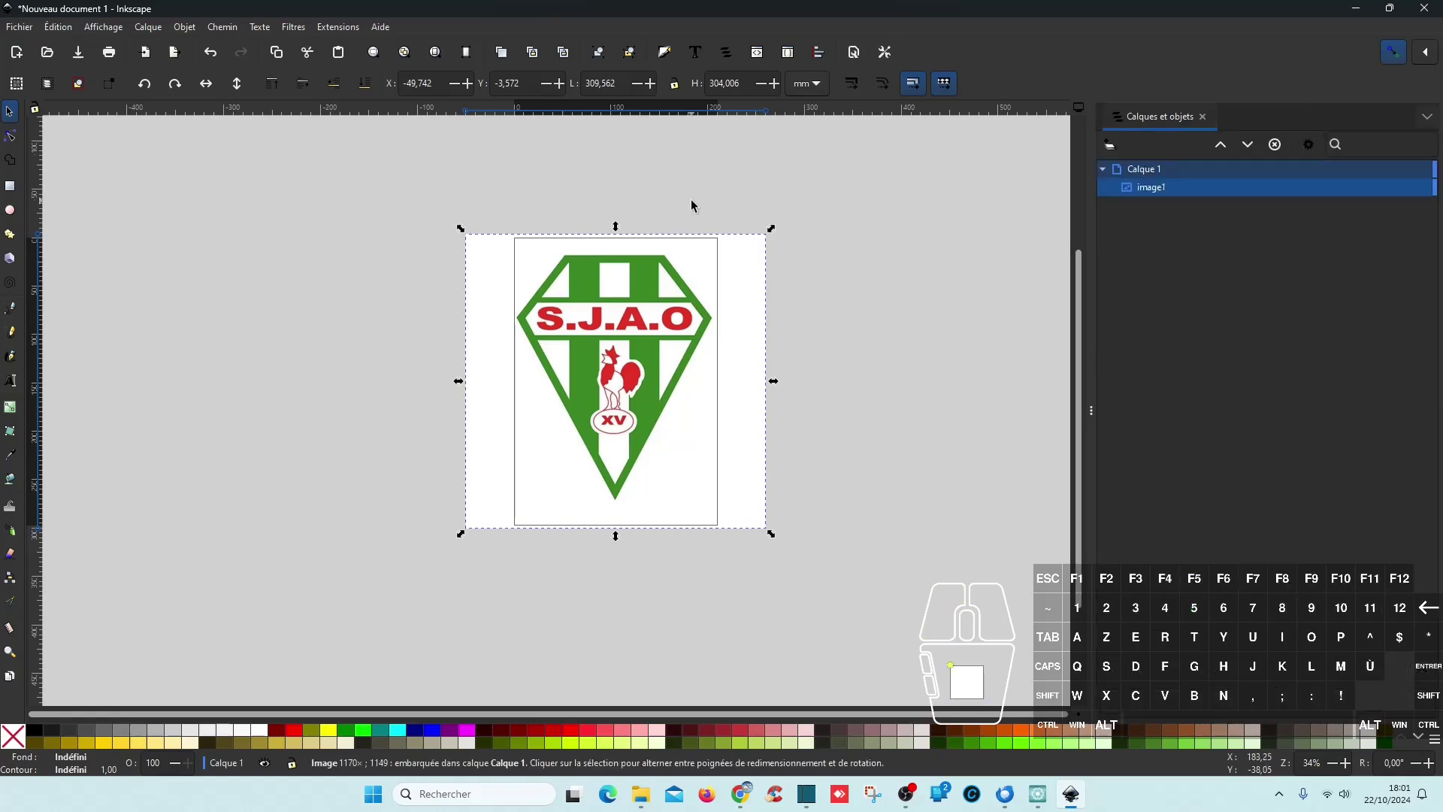
- Trace the imported logo image in a single pass using a brightness cutoff with a 0.450 threshold
{"action": "scroll", "coordinate": [613, 405], "scroll_direction": "up", "scroll_amount": 4}
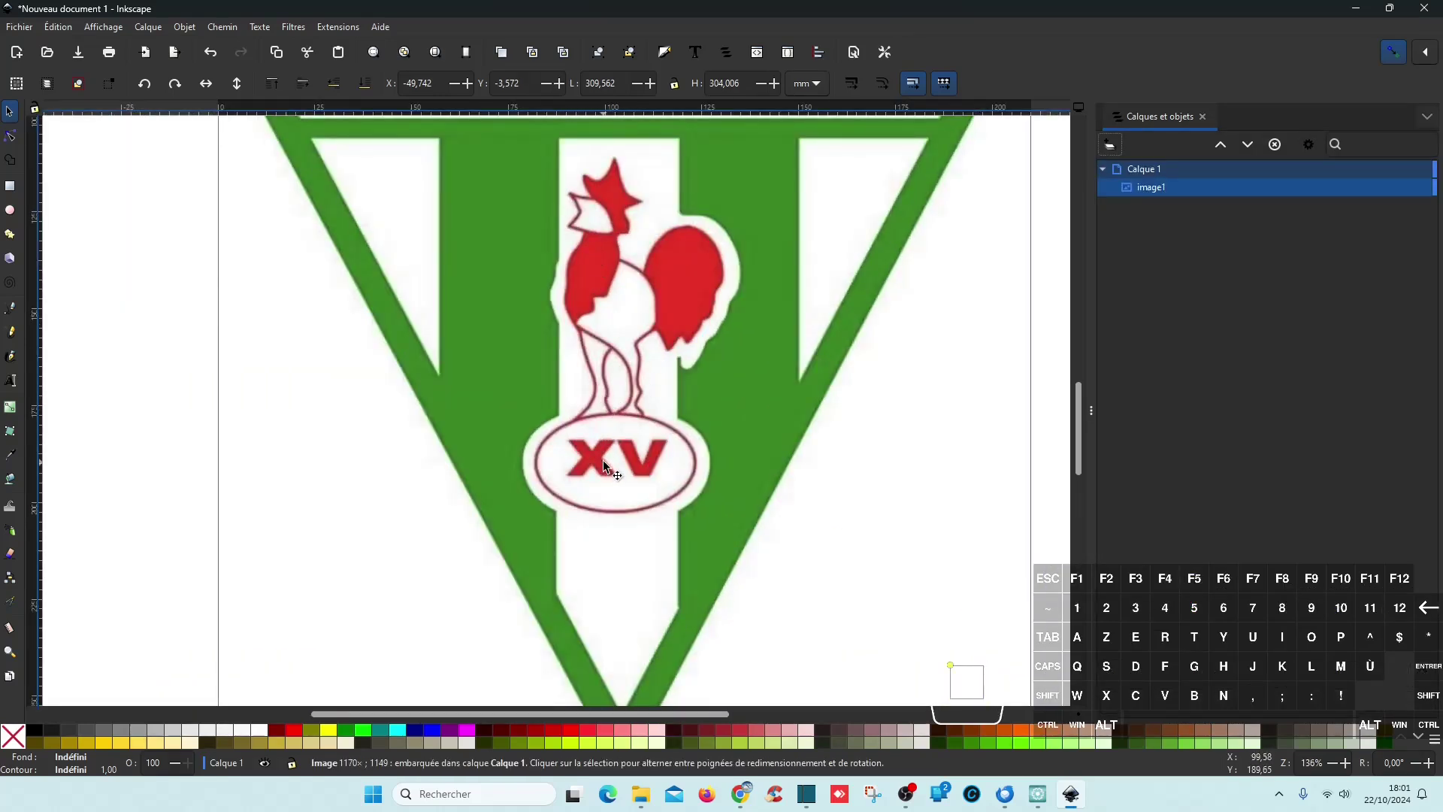
{"action": "scroll", "coordinate": [602, 451], "scroll_direction": "down", "scroll_amount": 3}
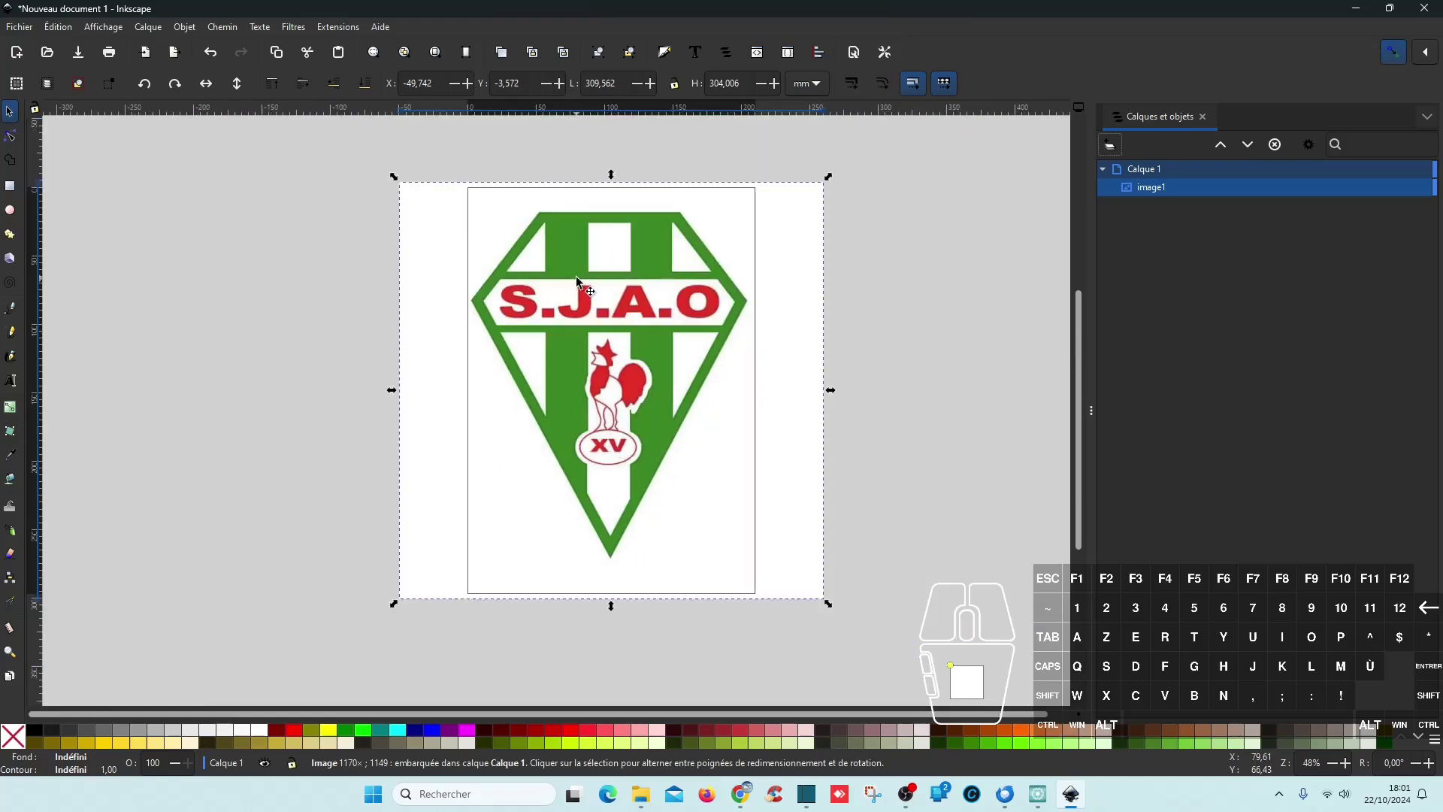
{"action": "left_click", "coordinate": [222, 27]}
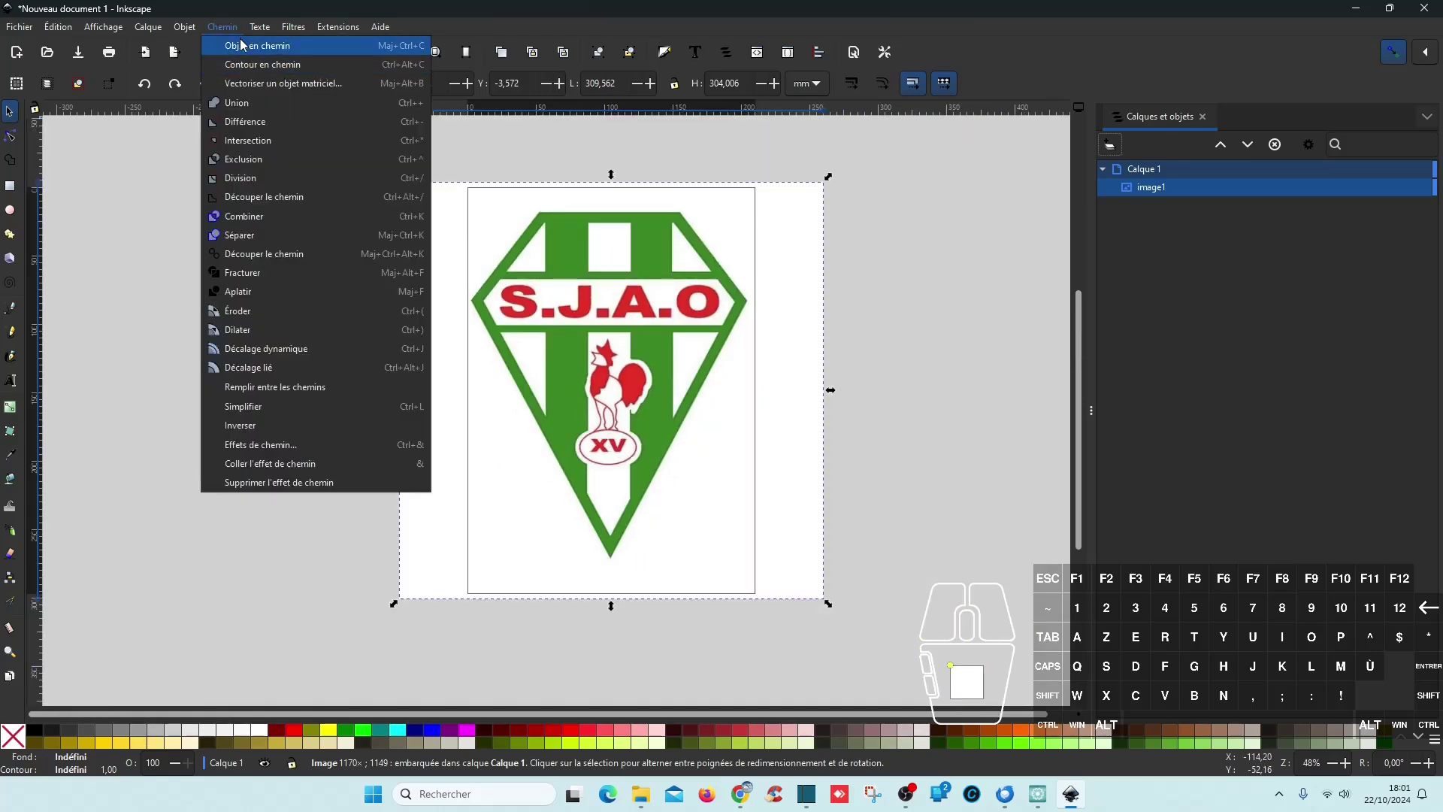
{"action": "left_click", "coordinate": [248, 83]}
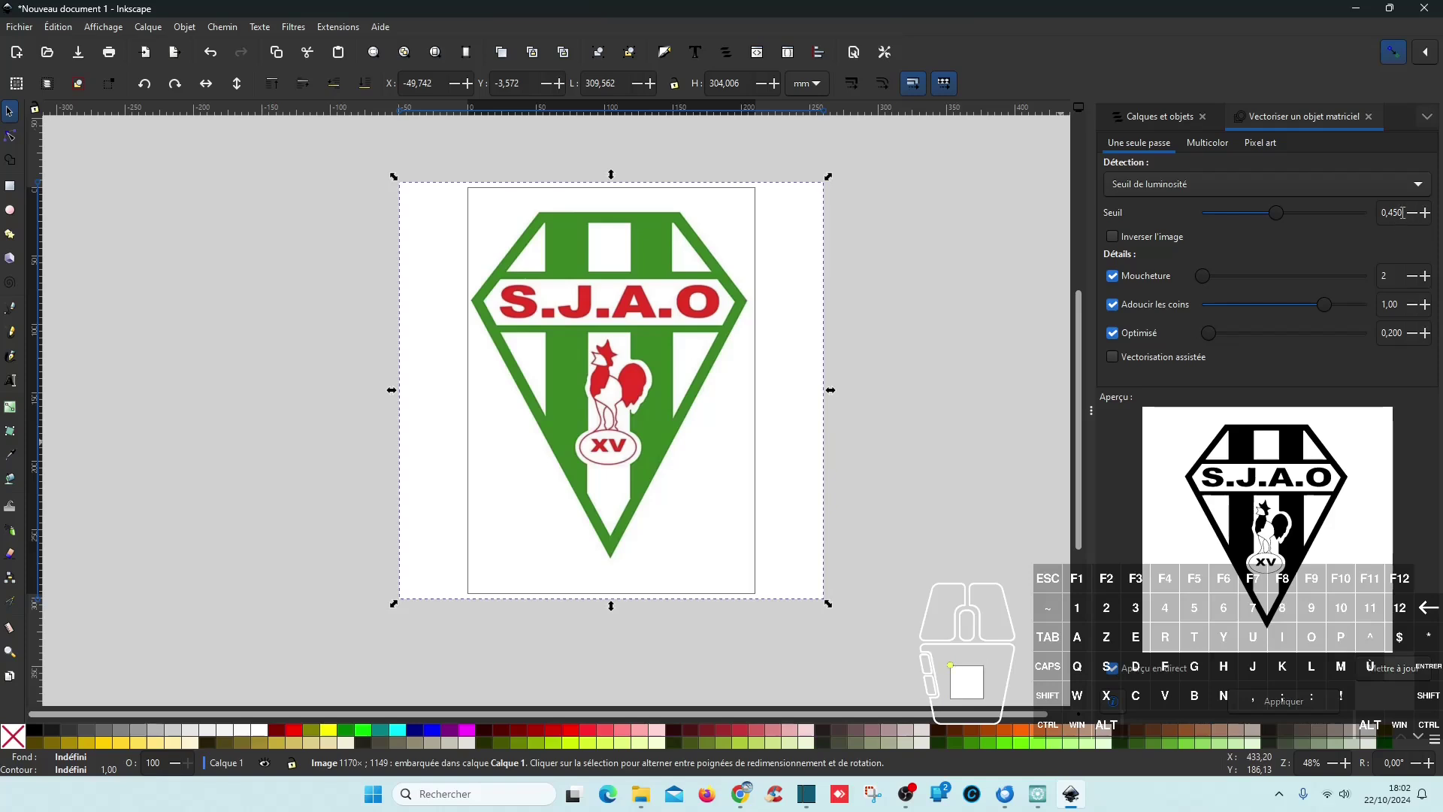
{"action": "left_click", "coordinate": [1287, 700]}
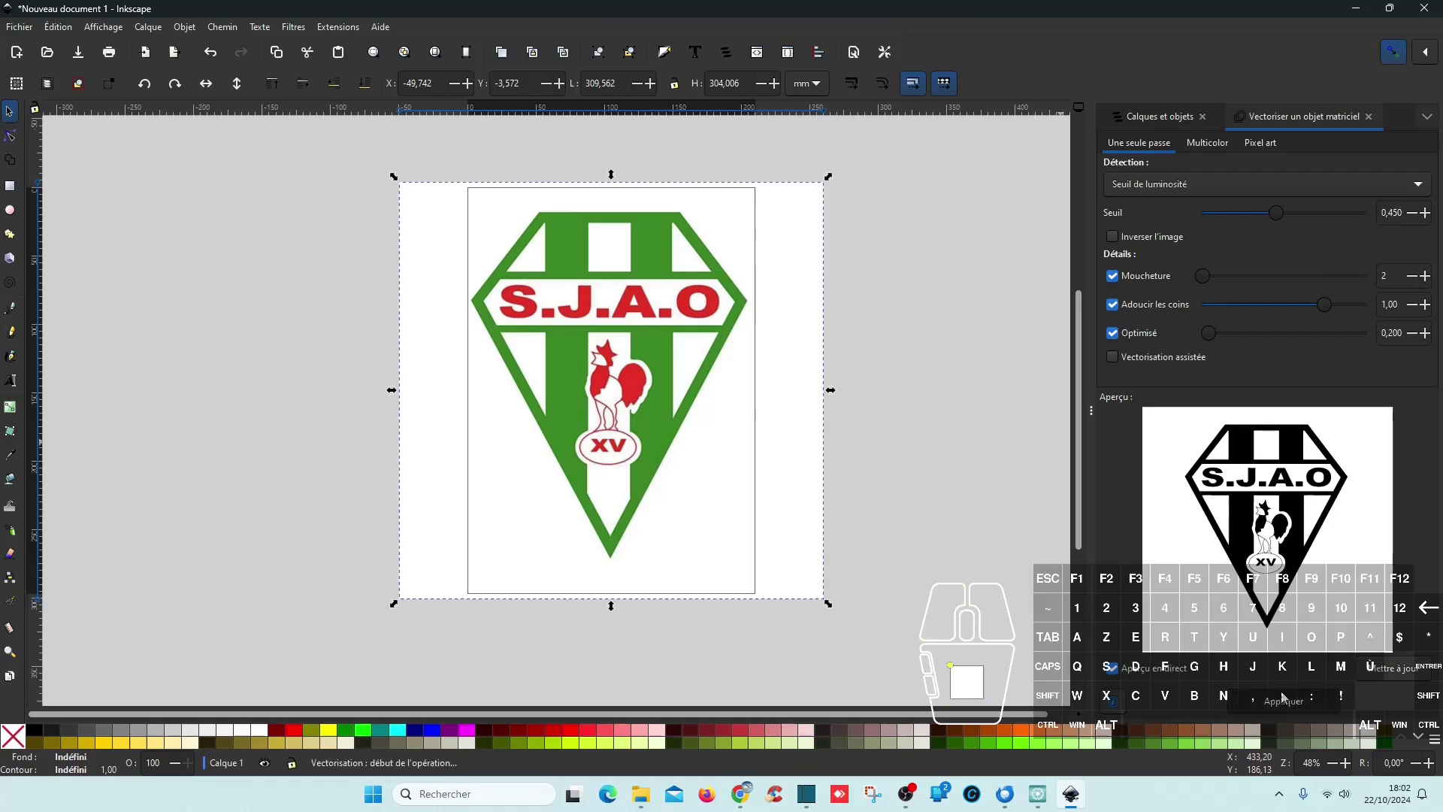
- Move the traced black logo horizontally to the right of the original artwork, to X 227.449 mm
{"action": "left_click_drag", "start_coordinate": [668, 255], "coordinate": [943, 256]}
{"action": "scroll", "coordinate": [619, 399], "scroll_direction": "right", "scroll_amount": 5}
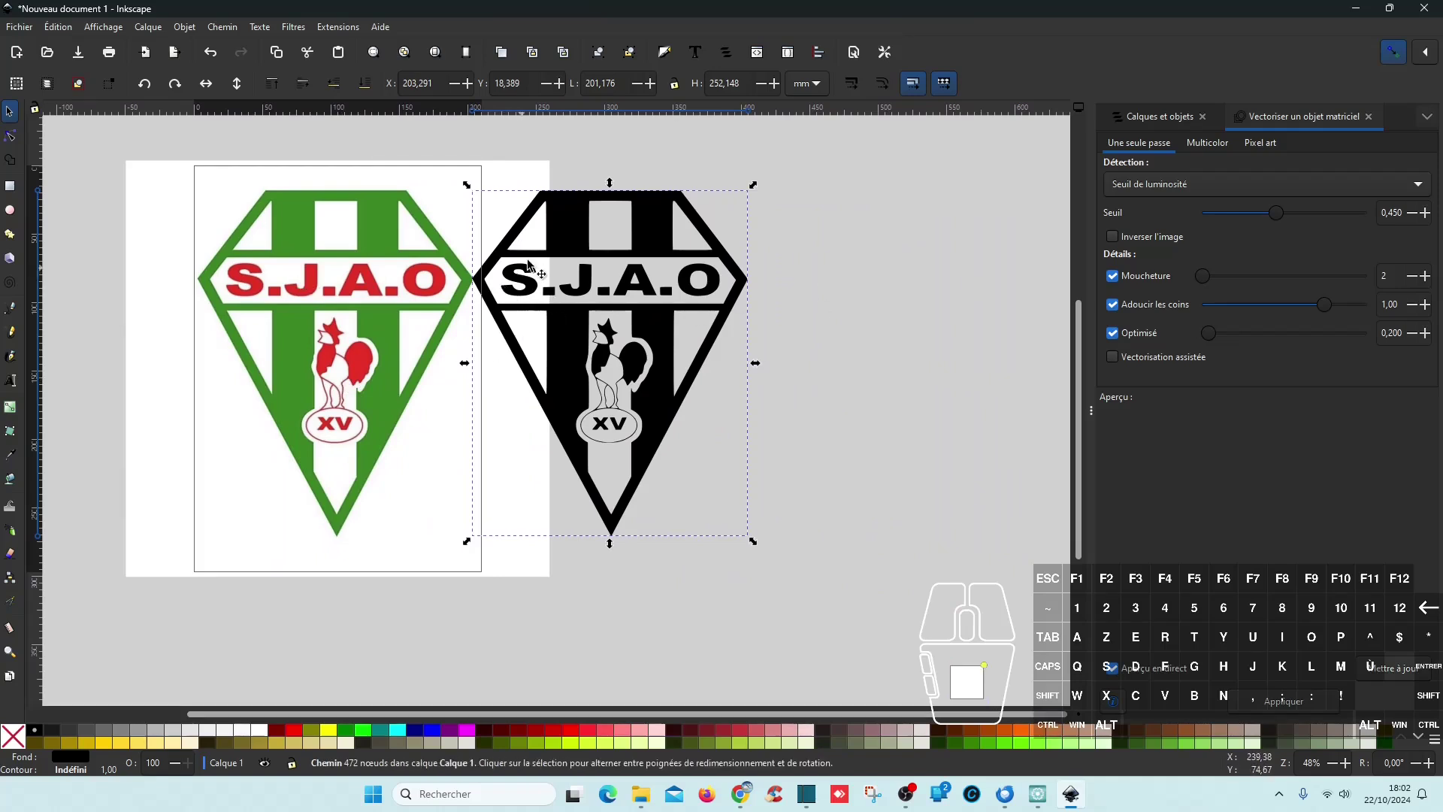
{"action": "key", "text": "ctrl"}
{"action": "left_click_drag", "start_coordinate": [608, 235], "coordinate": [641, 236]}
{"action": "scroll", "coordinate": [535, 293], "scroll_direction": "up", "scroll_amount": 5}
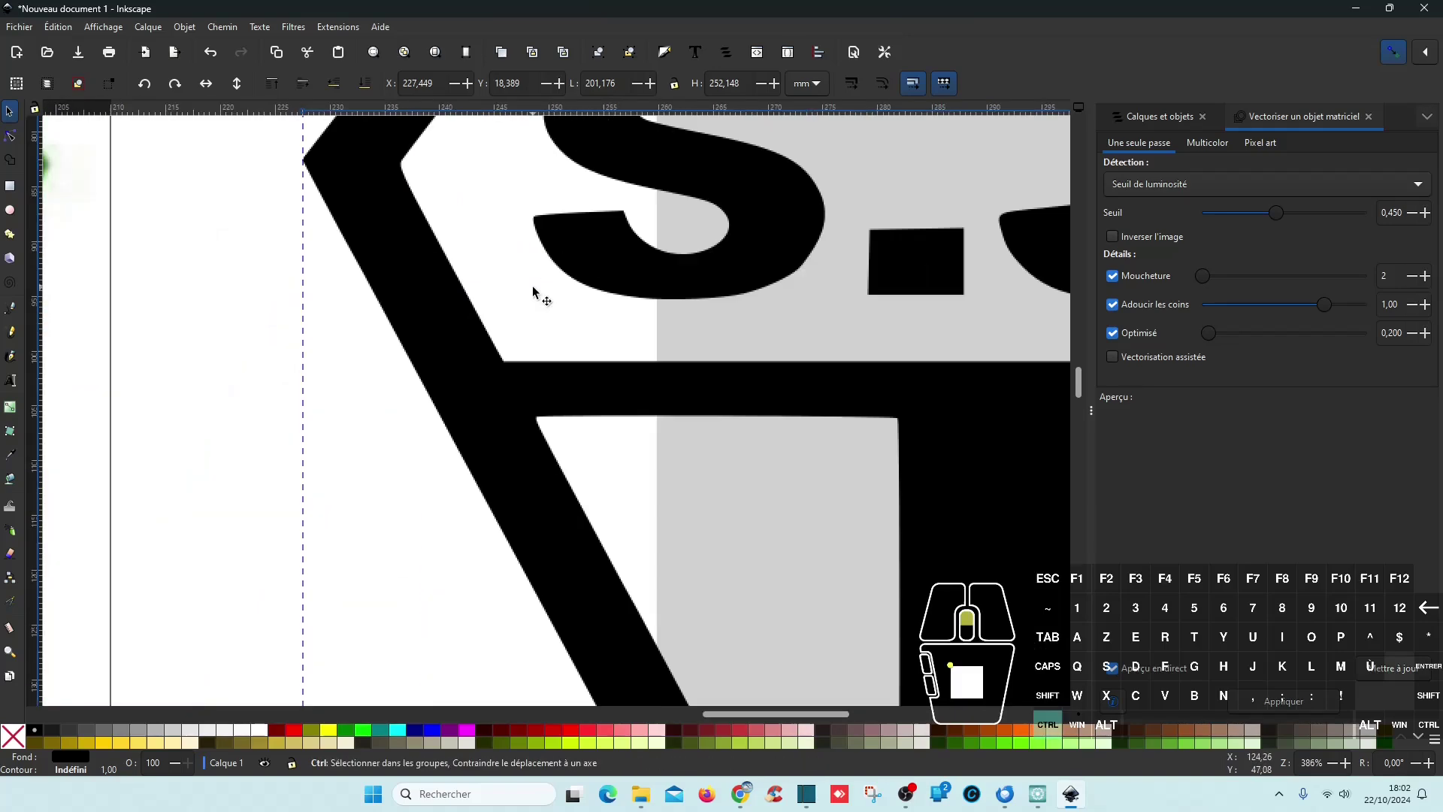
{"action": "scroll", "coordinate": [406, 229], "scroll_direction": "down", "scroll_amount": 3}
{"action": "scroll", "coordinate": [405, 229], "scroll_direction": "down", "scroll_amount": 2}
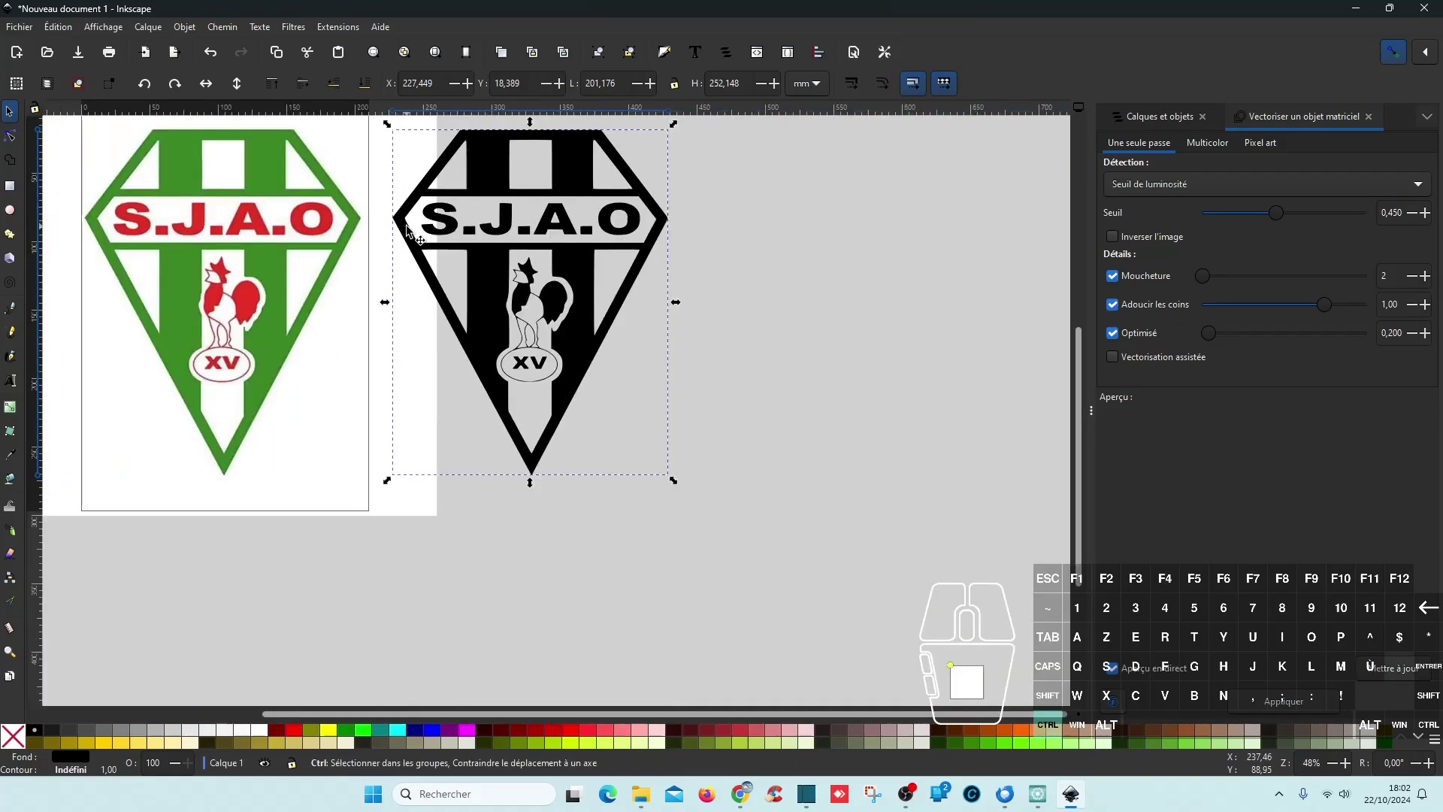
{"action": "scroll", "coordinate": [406, 229], "scroll_direction": "up", "scroll_amount": 3}
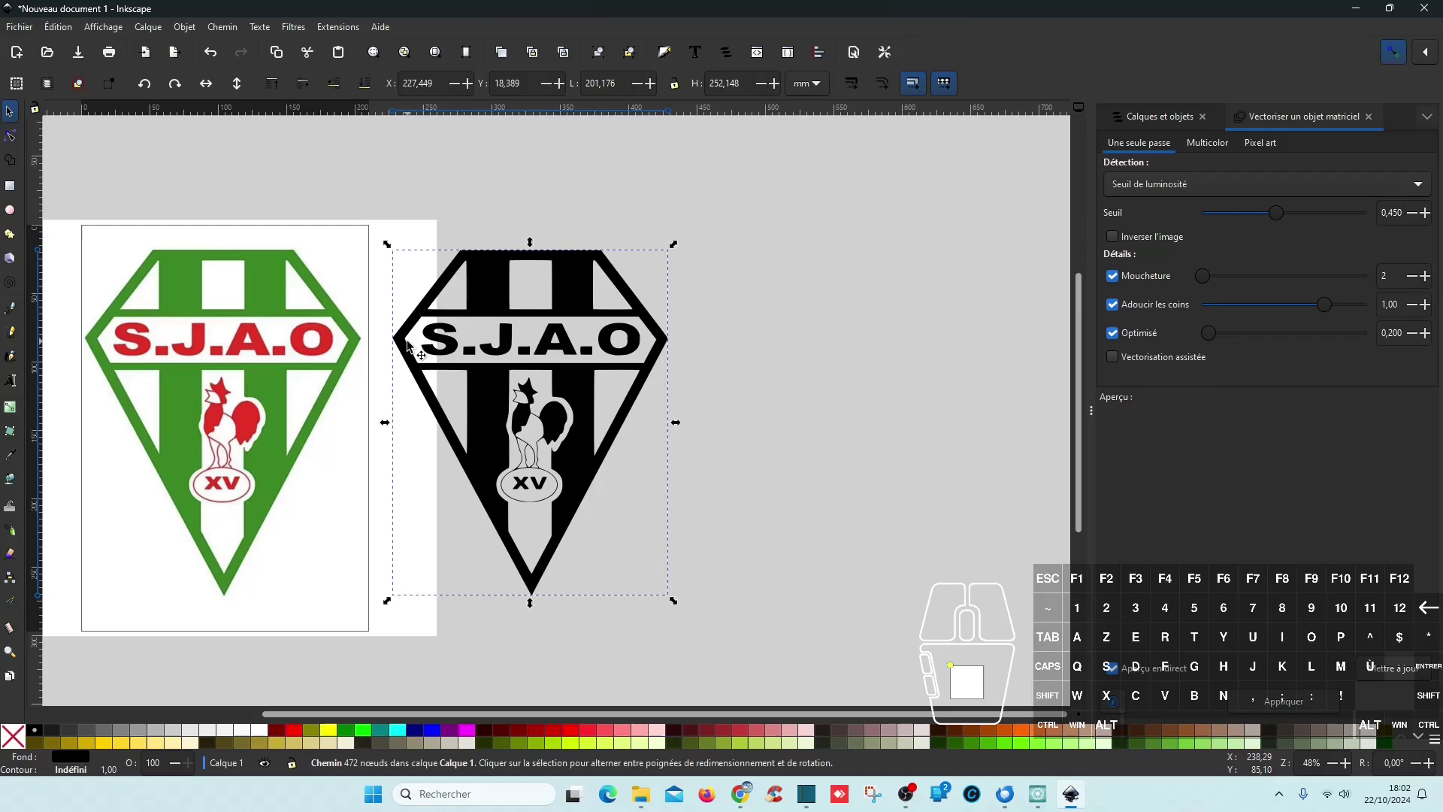
{"action": "scroll", "coordinate": [407, 342], "scroll_direction": "right", "scroll_amount": 1}
{"action": "scroll", "coordinate": [407, 342], "scroll_direction": "left", "scroll_amount": 3}
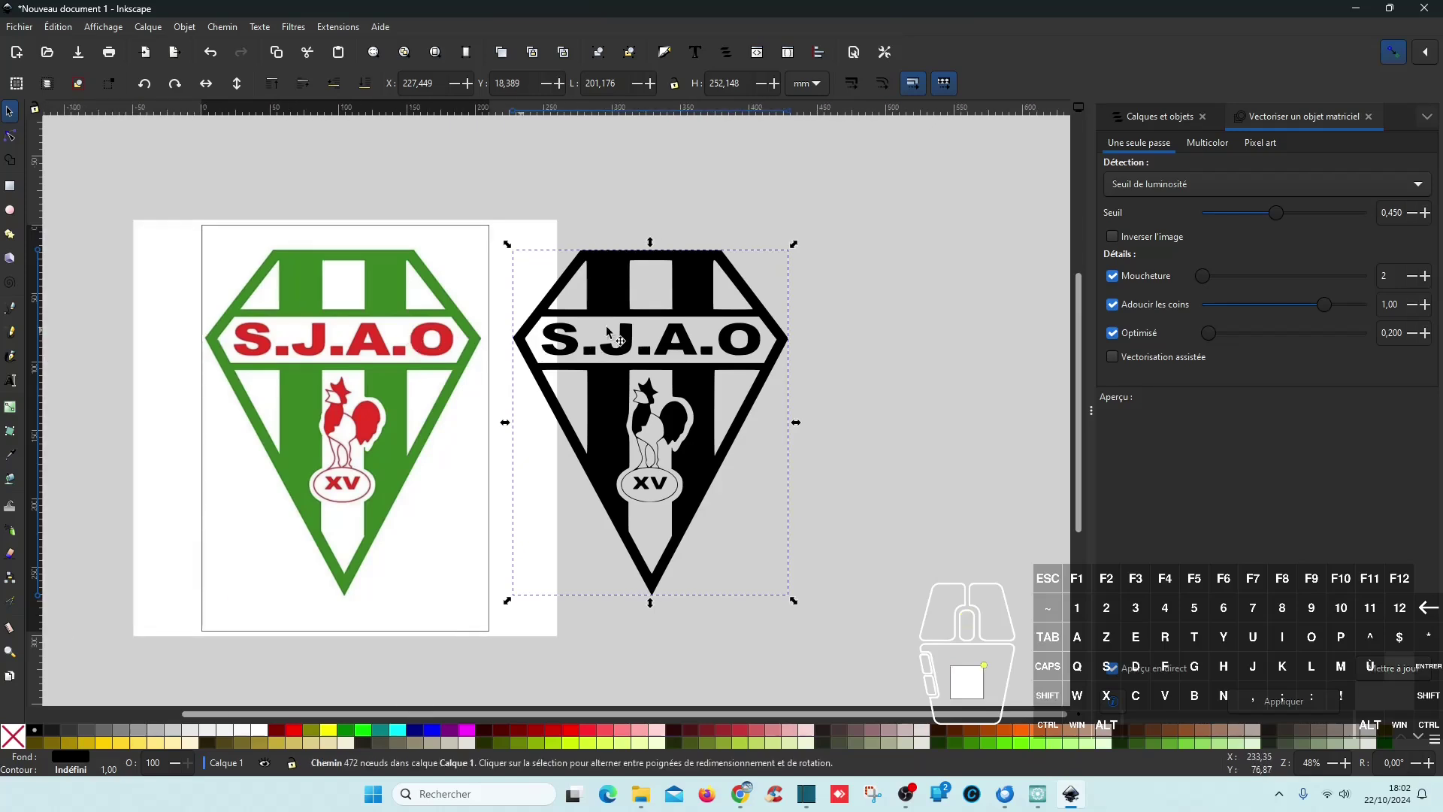
- Close the tracing settings and break the traced logo path apart into separate paths
{"action": "left_click", "coordinate": [1369, 116]}
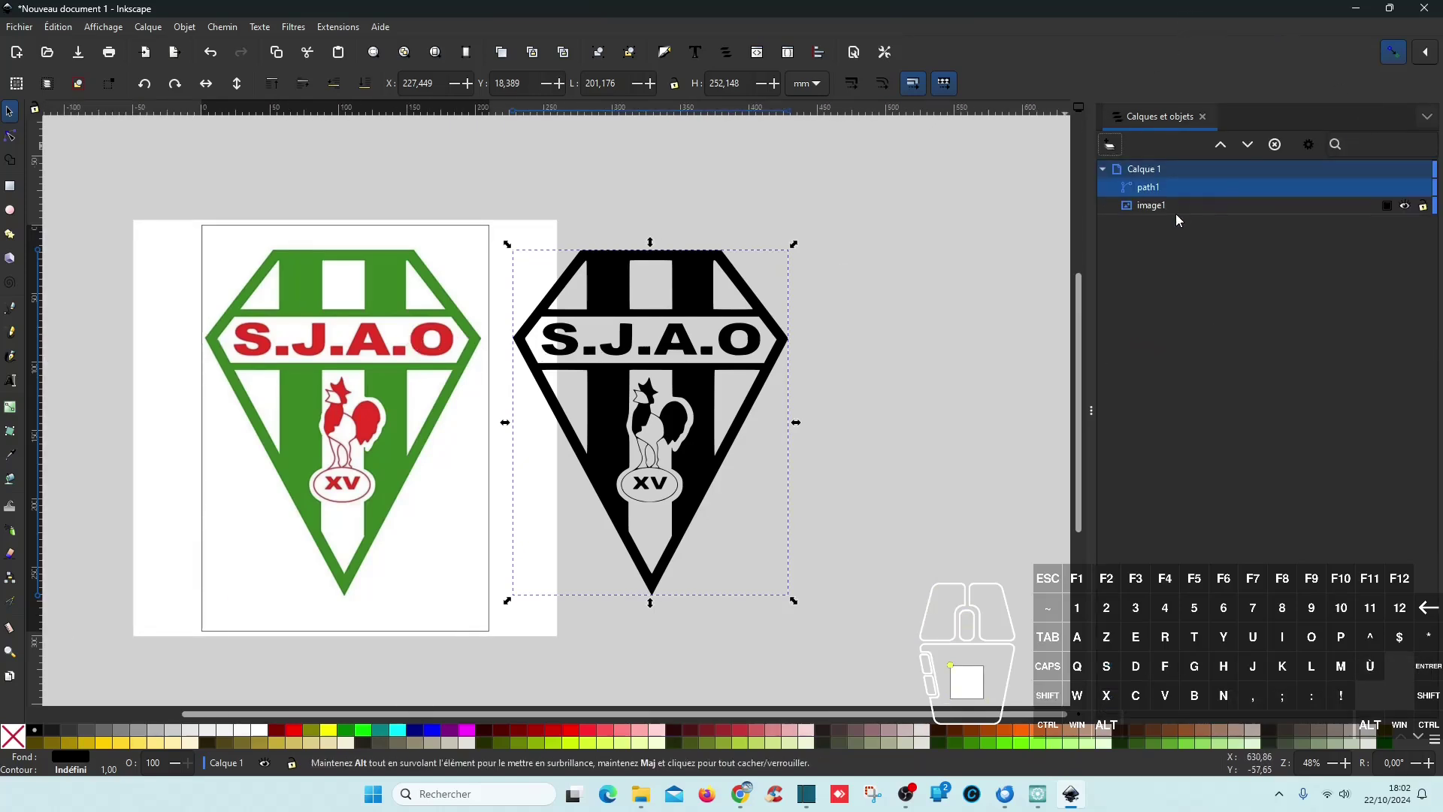
{"action": "left_click", "coordinate": [222, 27]}
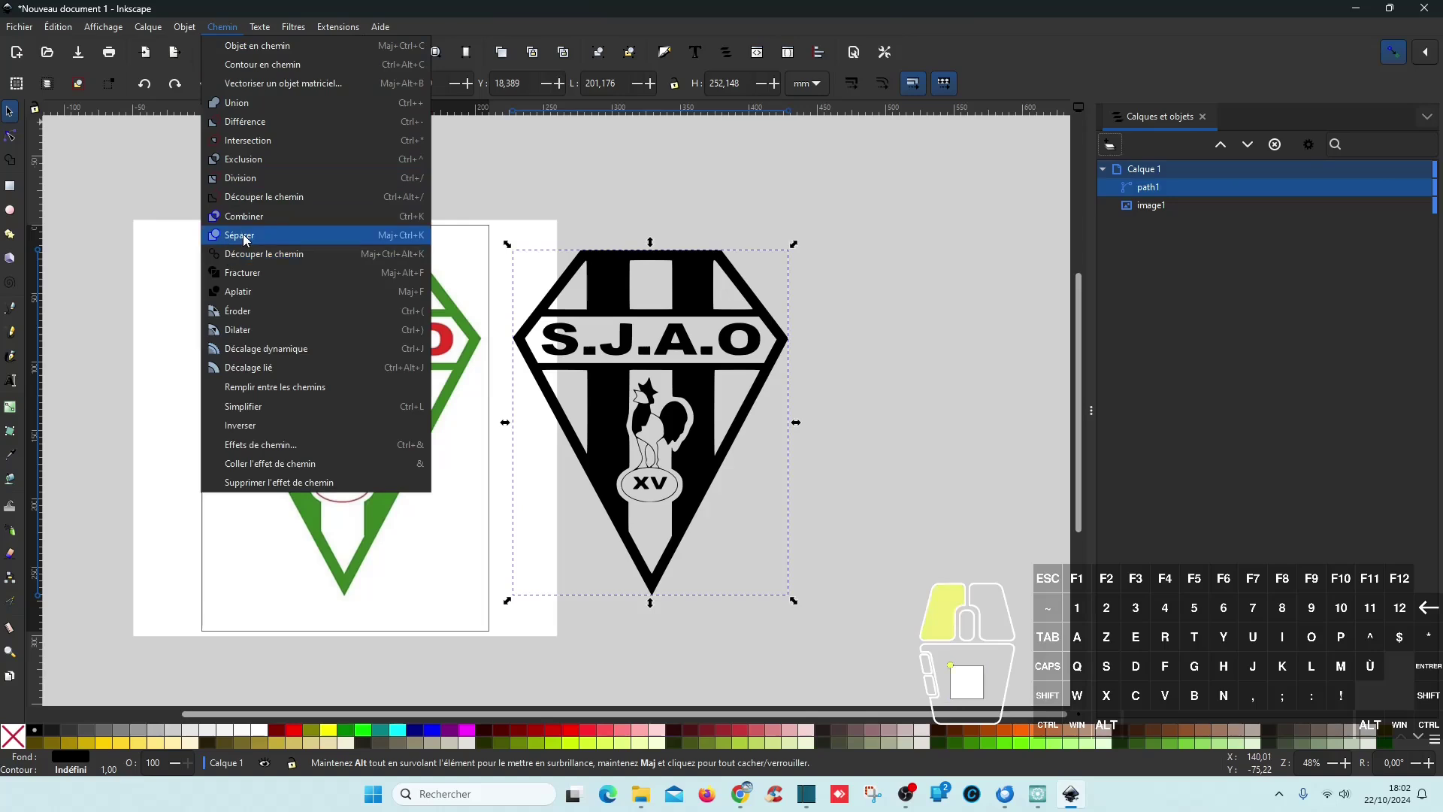
{"action": "left_click", "coordinate": [227, 236]}
- Rename path1, the full outer silhouette of the logo, as "contour"
{"action": "left_click", "coordinate": [1218, 189]}
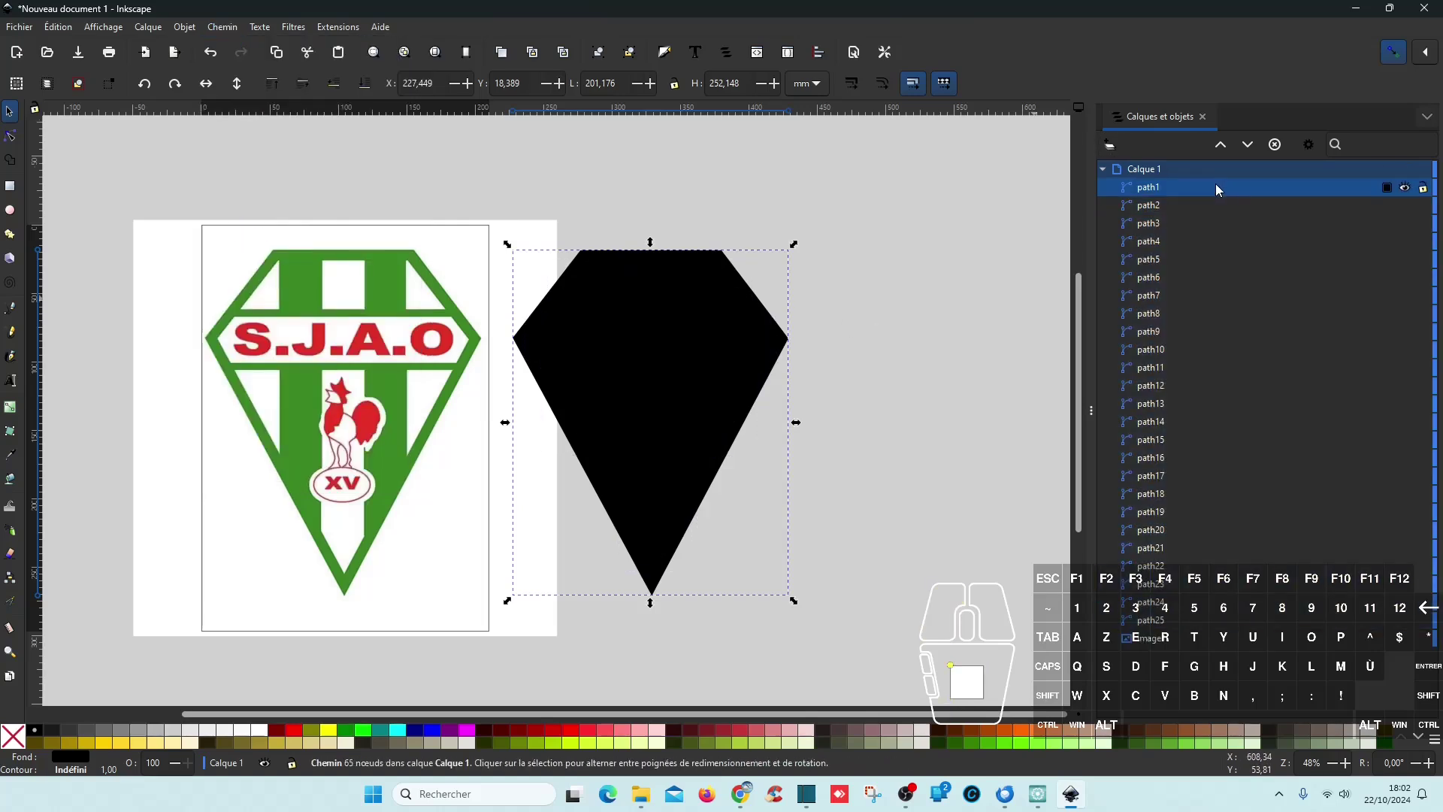
{"action": "left_click", "coordinate": [1217, 186]}
{"action": "type", "text": "contout"}
{"action": "key", "text": "BackSpace"}
{"action": "type", "text": "r"}
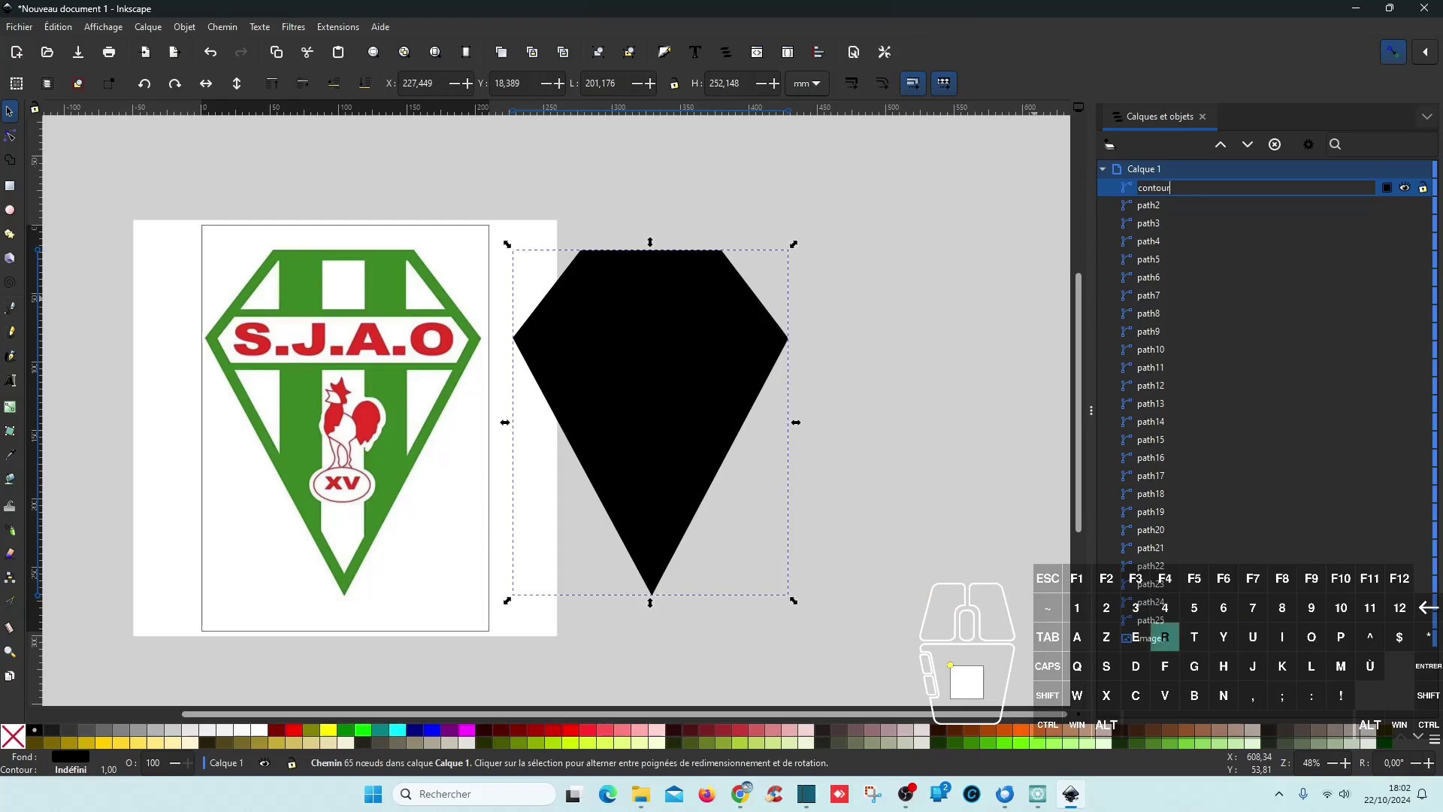
{"action": "key", "text": "Return"}
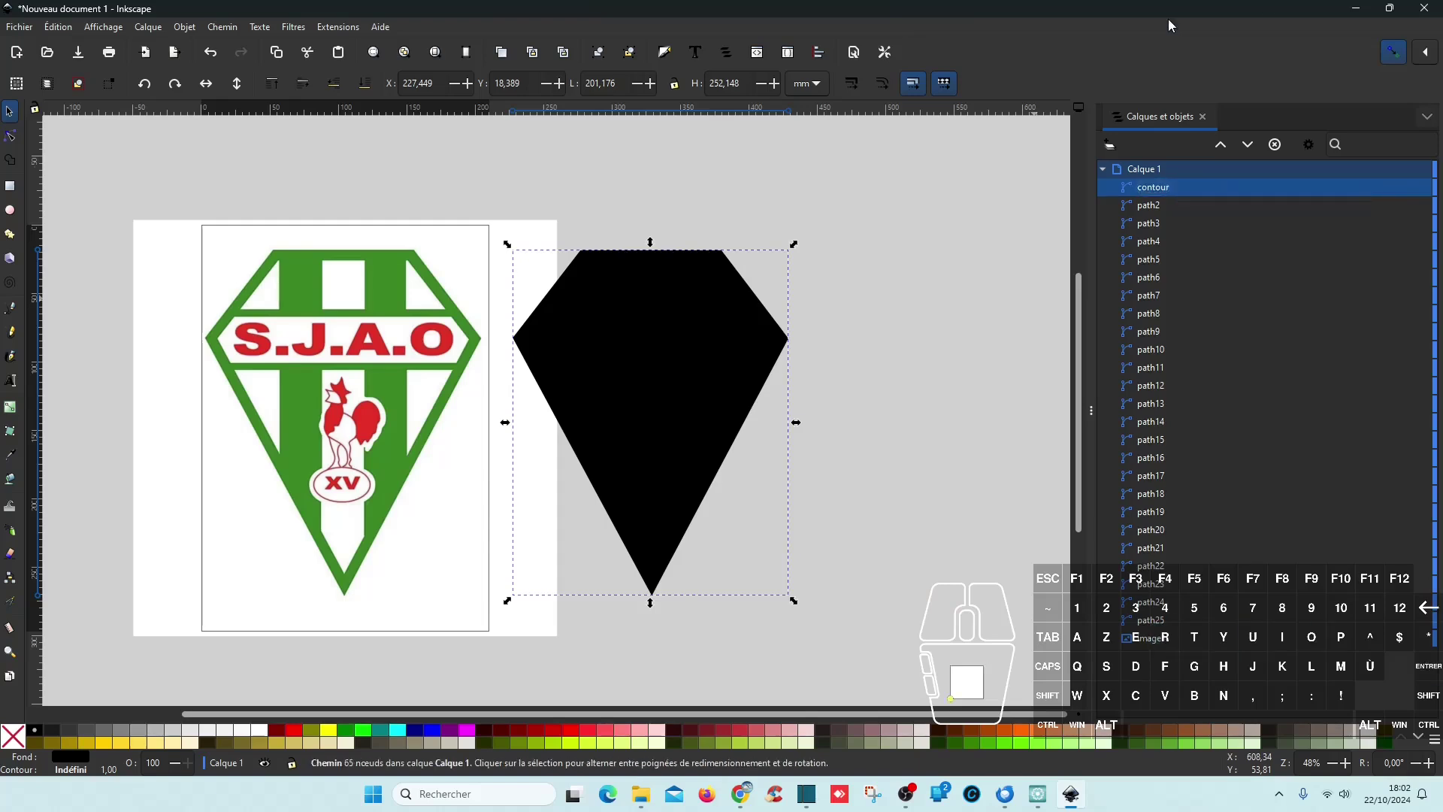
- Raise path2 through path25 above the contour path and fill them all with red (#FF0000)
{"action": "left_click", "coordinate": [1160, 206]}
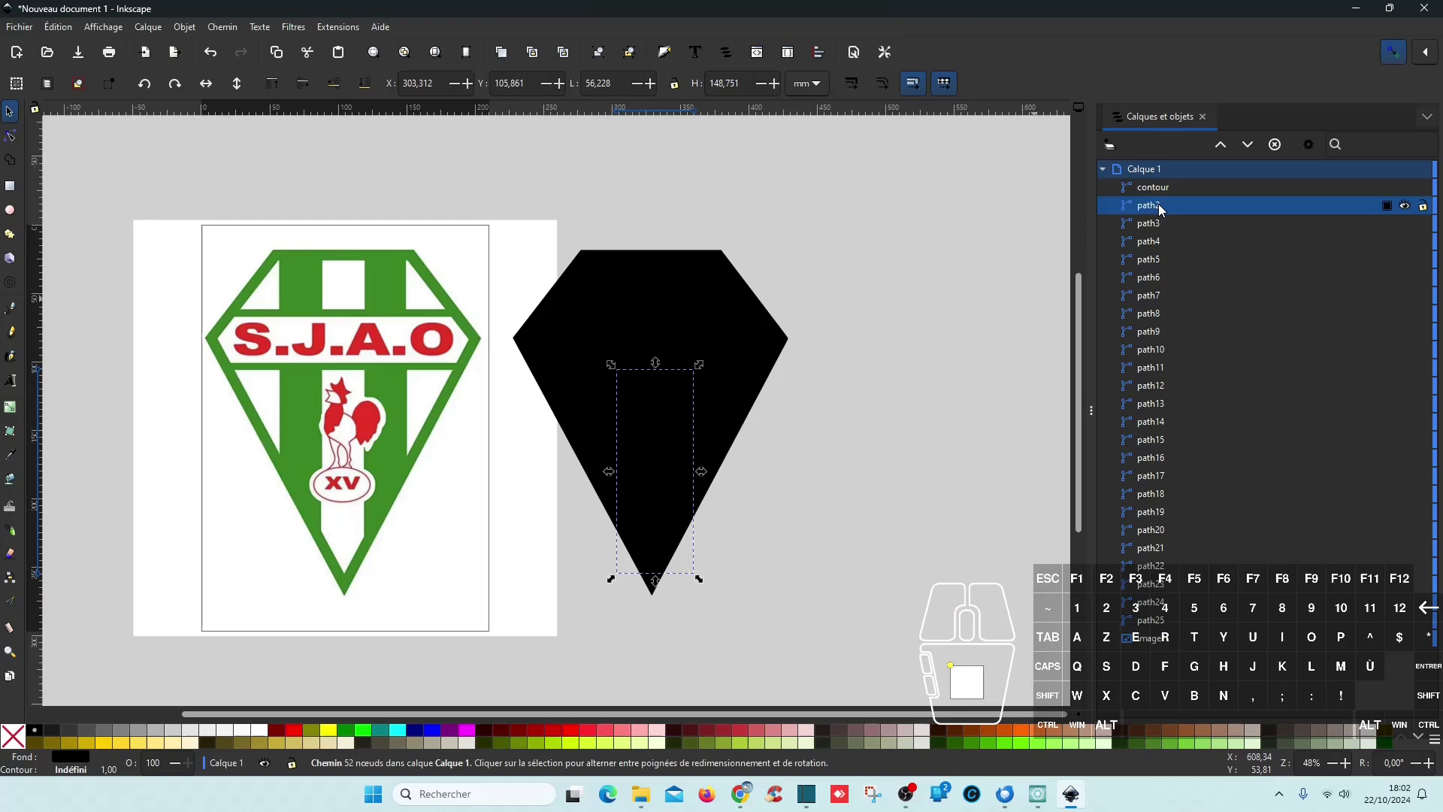
{"action": "left_click", "coordinate": [1411, 620], "text": "shift"}
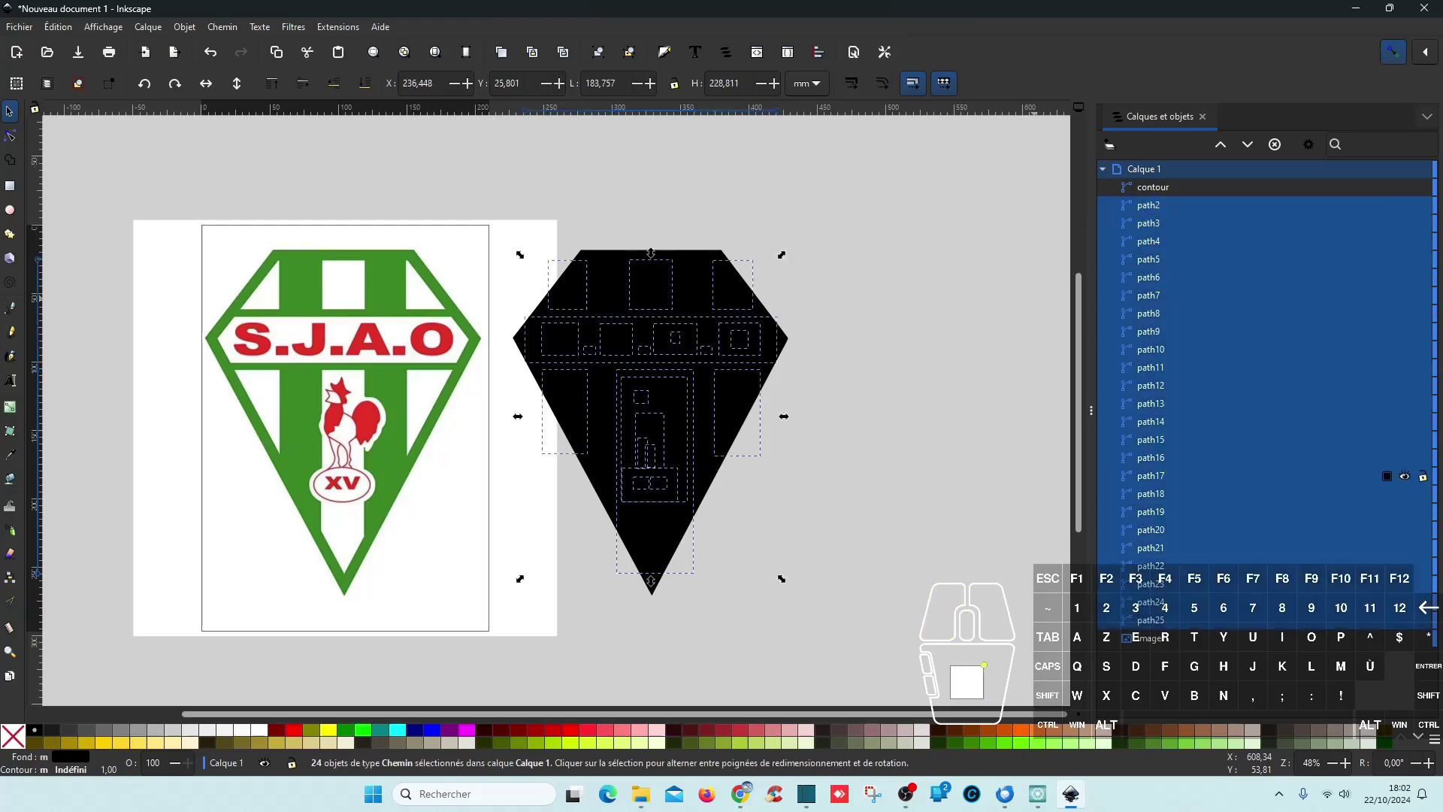
{"action": "left_click", "coordinate": [1224, 149]}
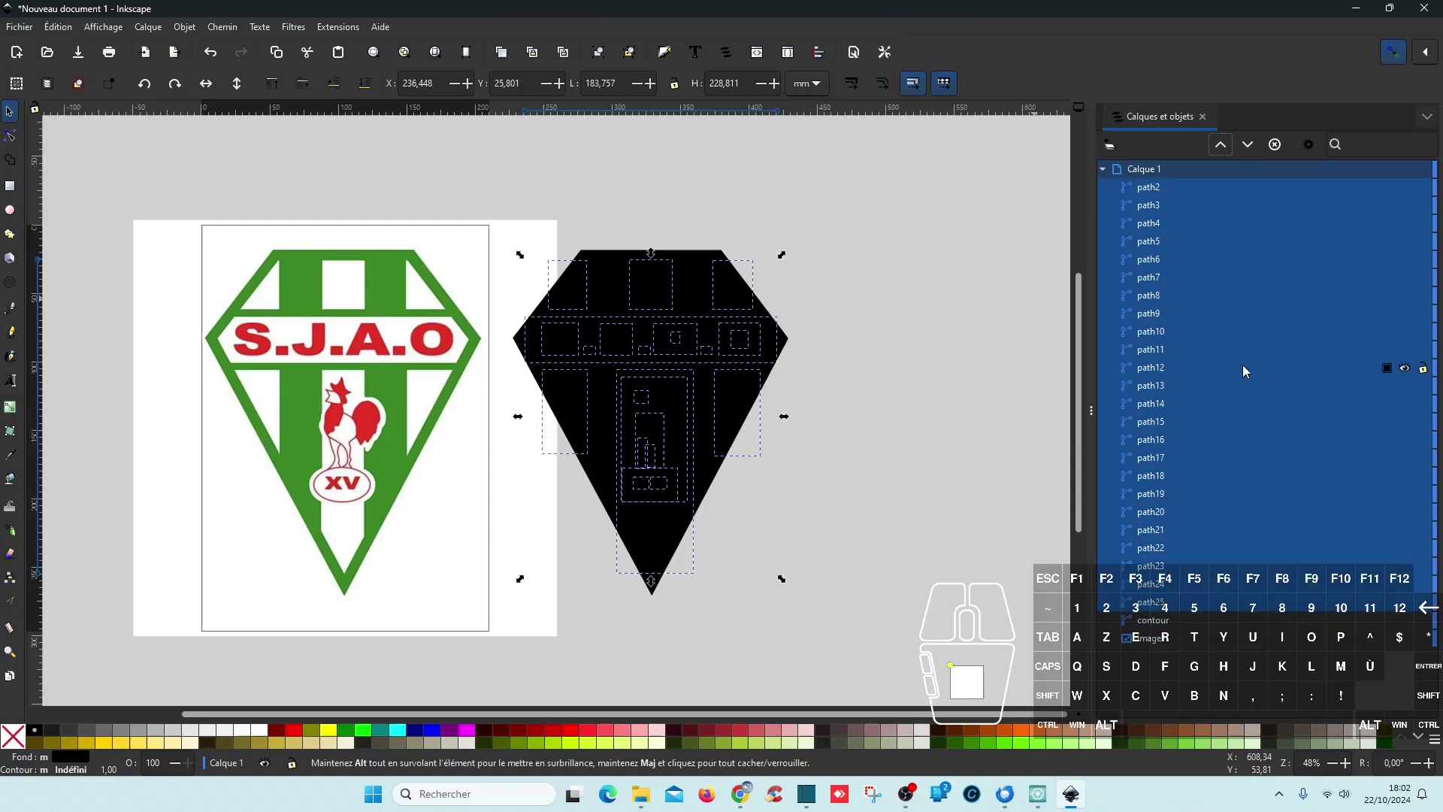
{"action": "left_click", "coordinate": [295, 740]}
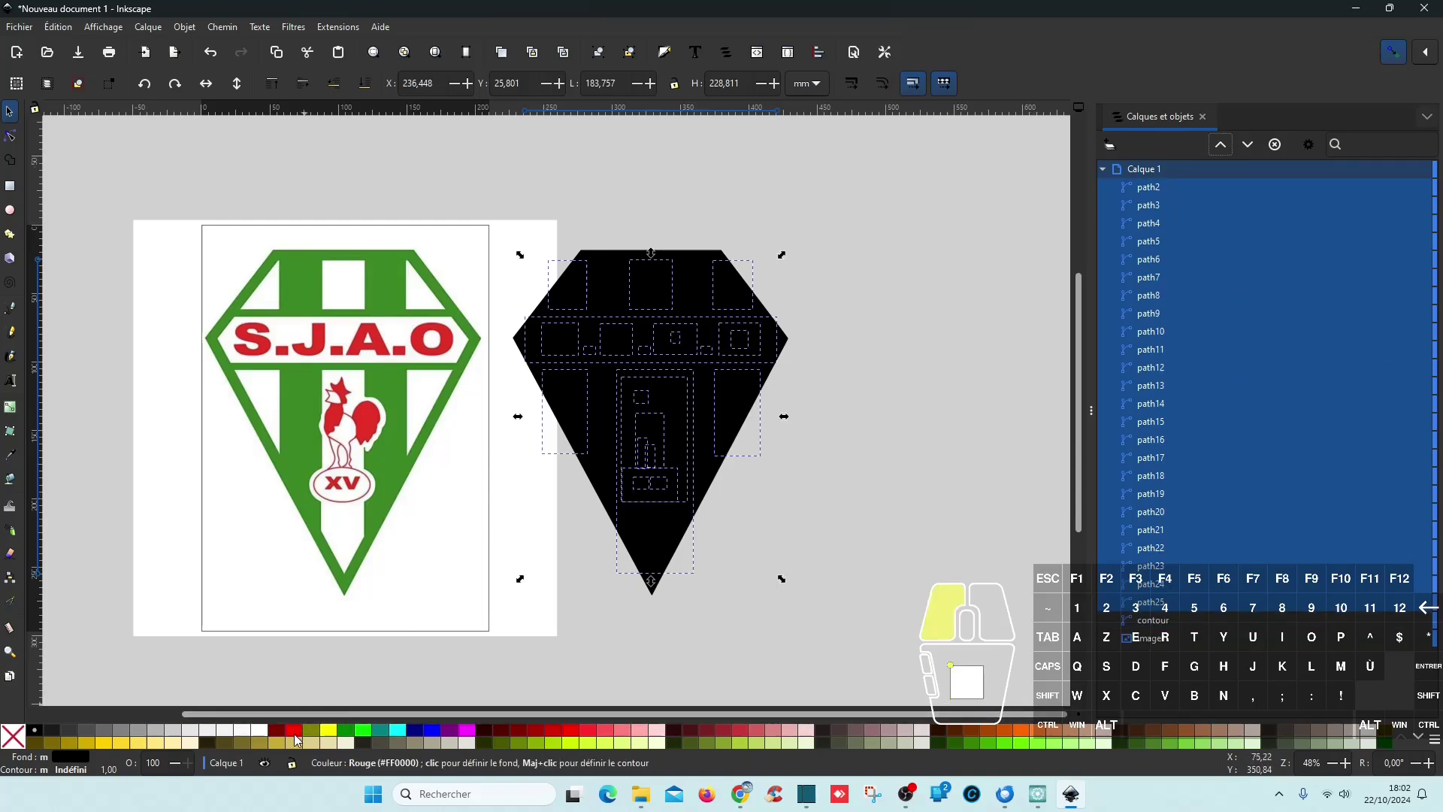
{"action": "left_click", "coordinate": [866, 432]}
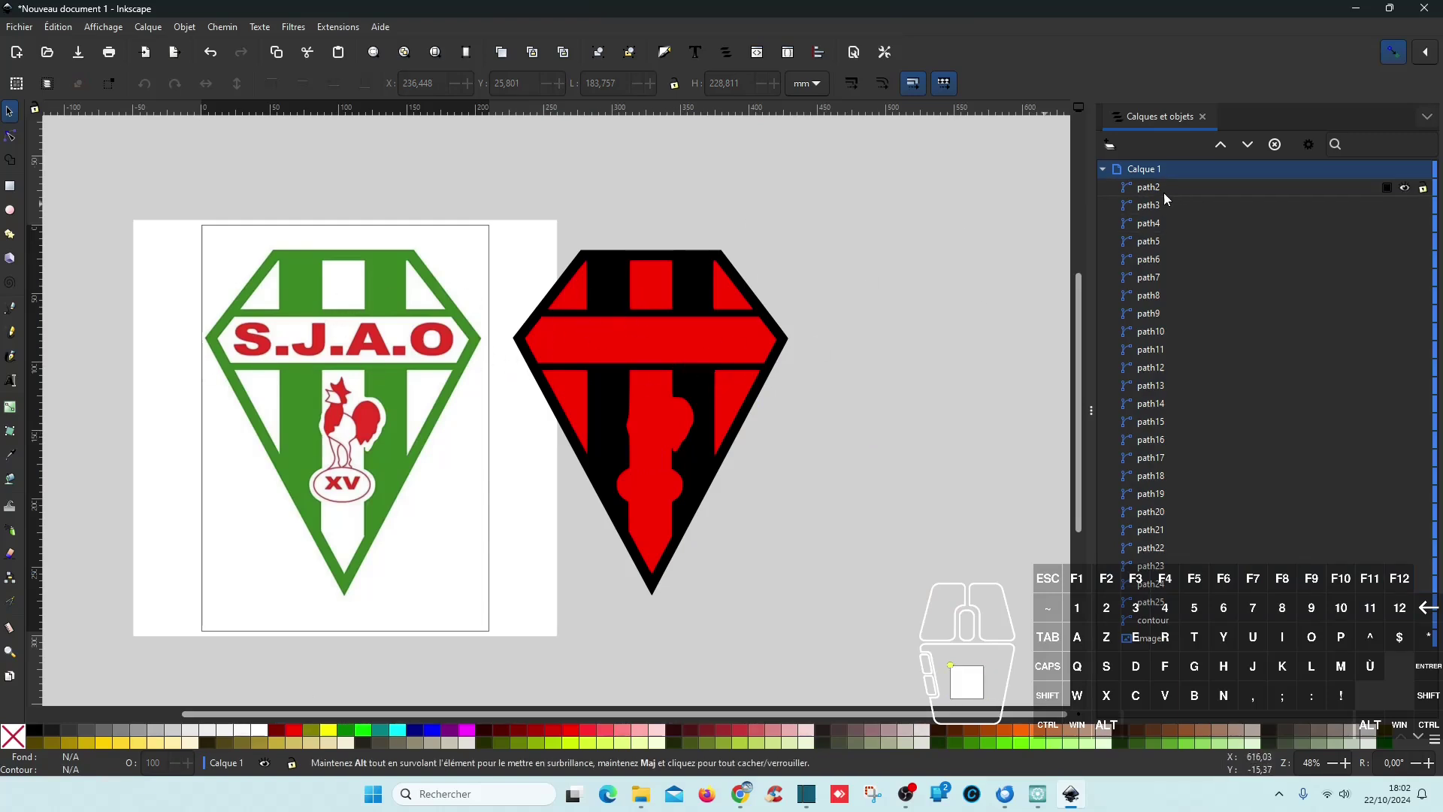
- Fill the contour path with the green sampled from the original logo
{"action": "left_click", "coordinate": [1170, 621]}
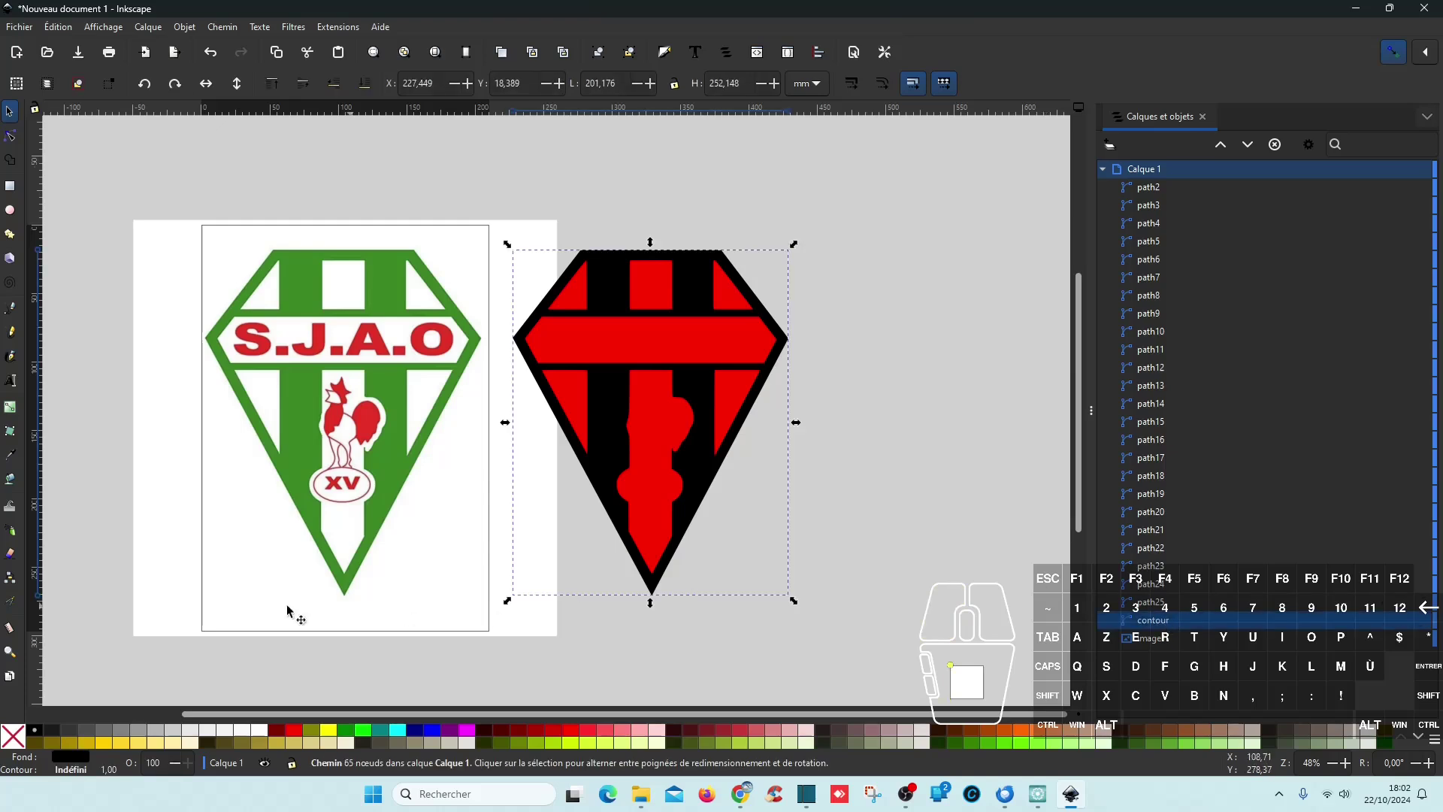
{"action": "left_click", "coordinate": [10, 455]}
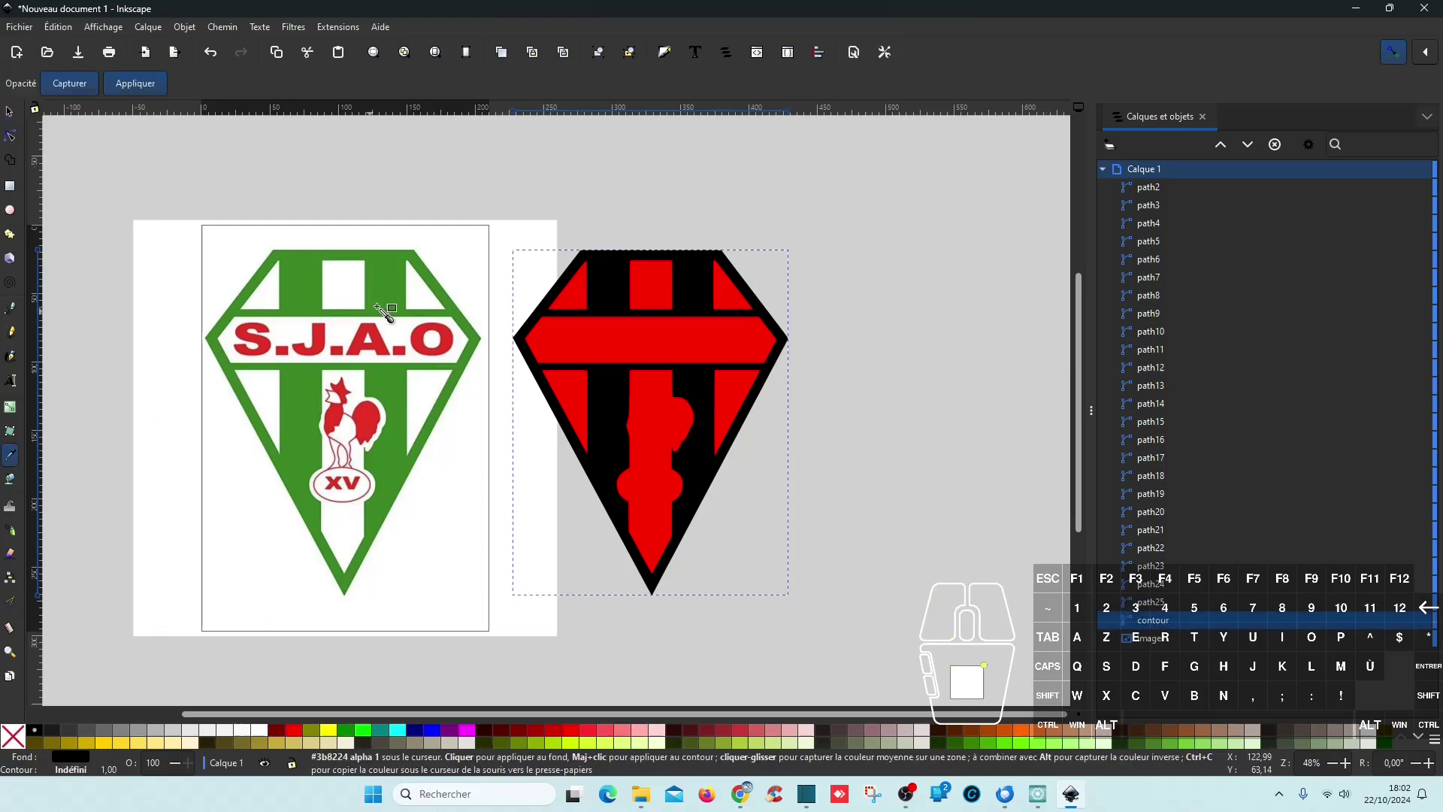
{"action": "left_click", "coordinate": [374, 311]}
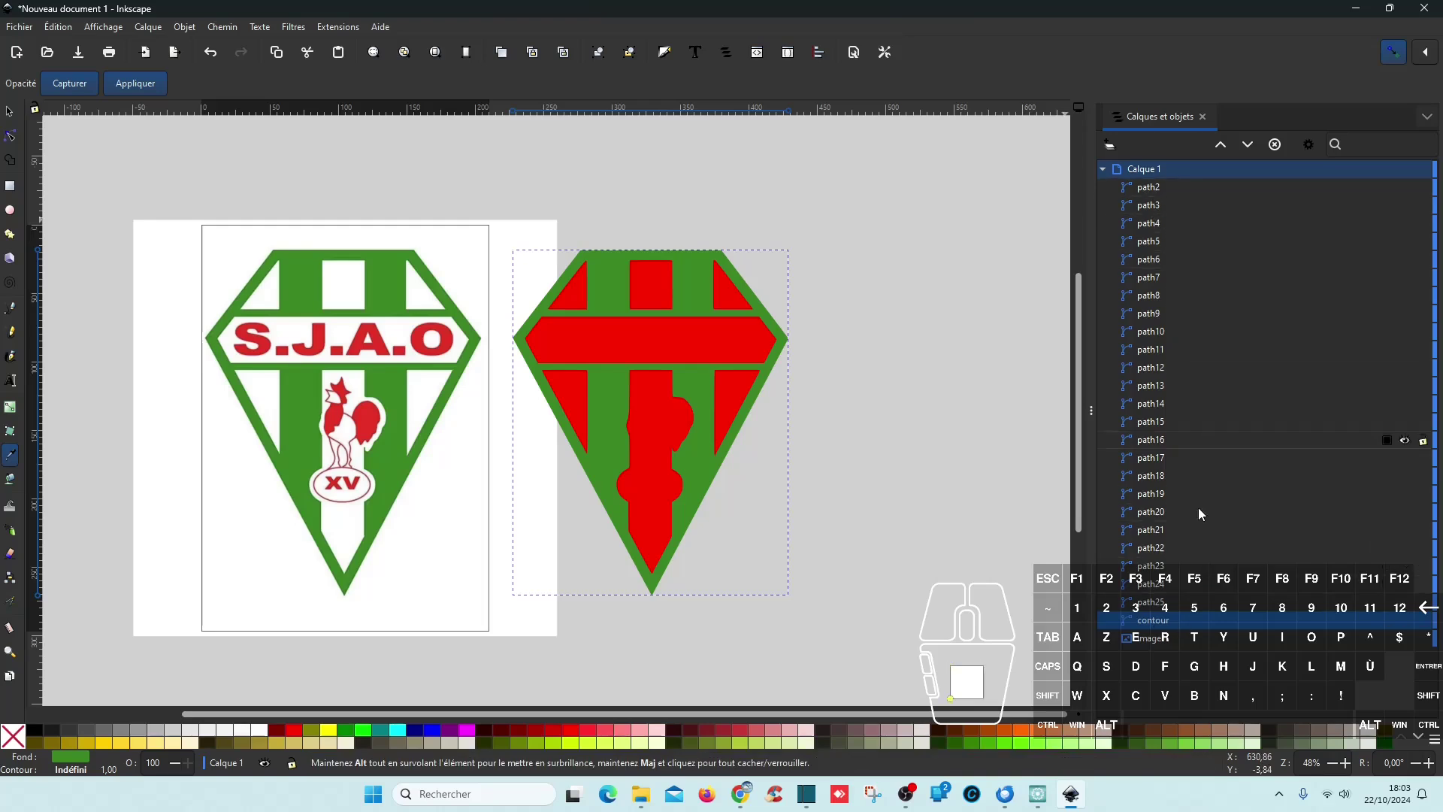
- Fill the three shapes above the banner, path23 through path25, with white
{"action": "left_click", "coordinate": [1142, 604]}
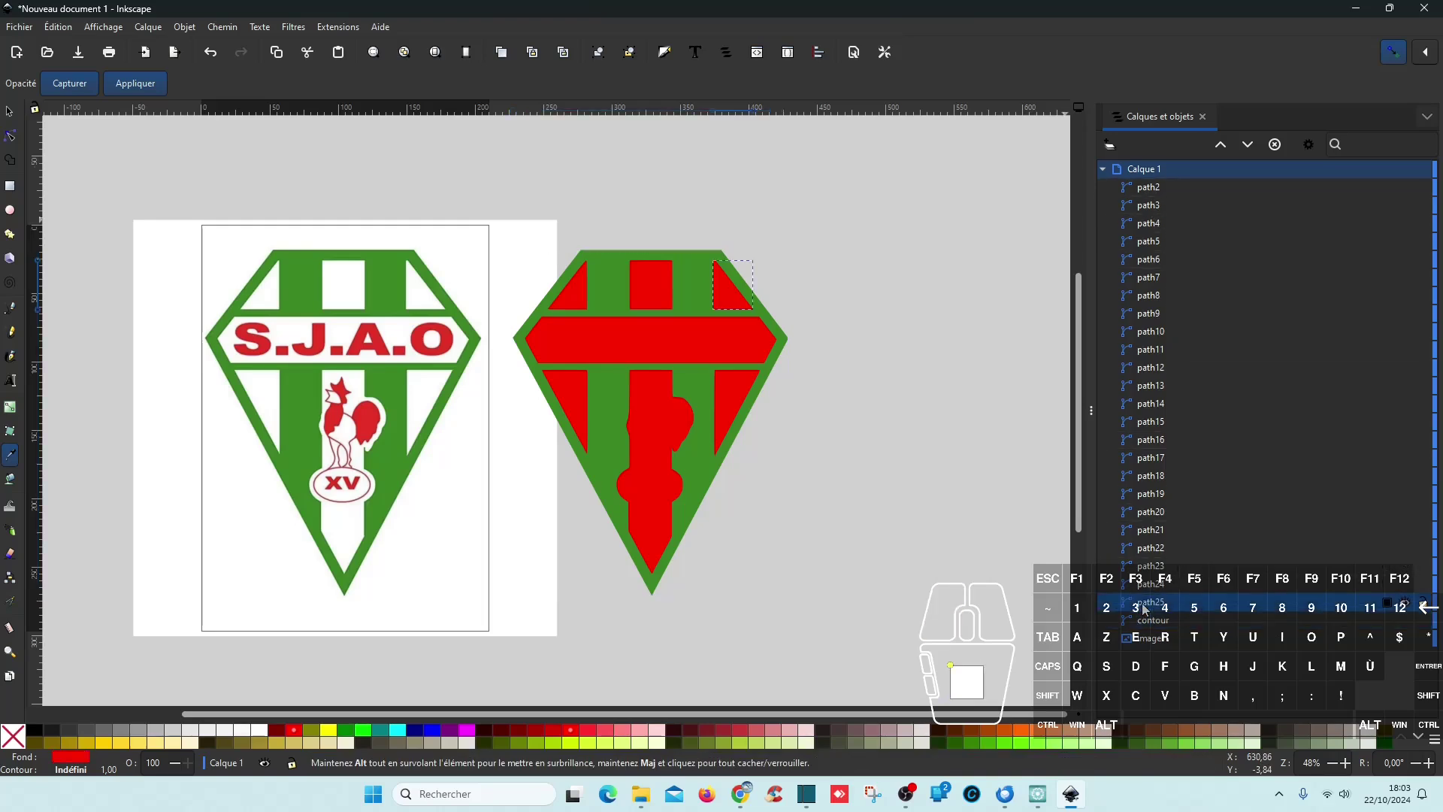
{"action": "left_click", "coordinate": [1161, 567]}
{"action": "left_click", "coordinate": [1161, 549]}
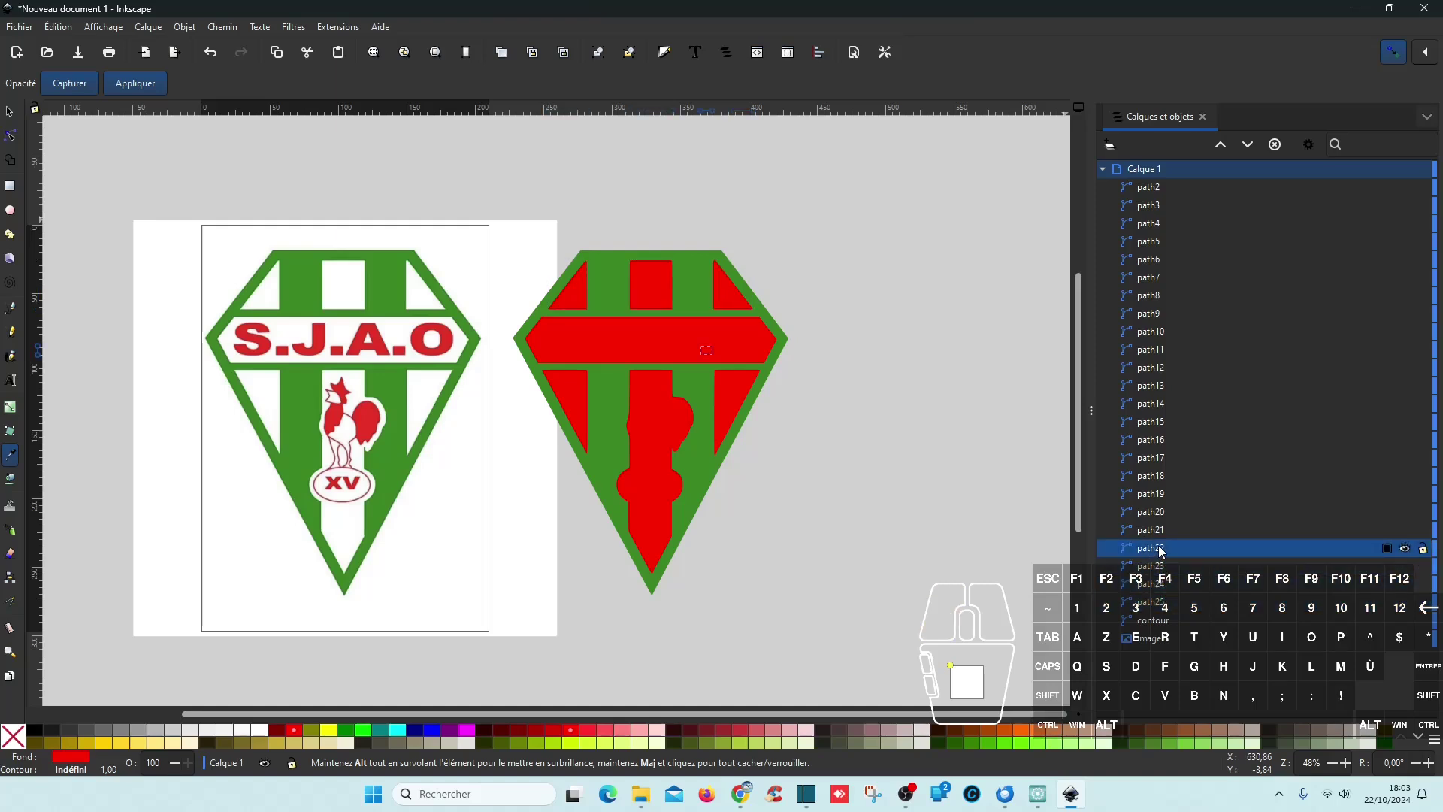
{"action": "left_click_drag", "start_coordinate": [1163, 608], "coordinate": [1163, 565]}
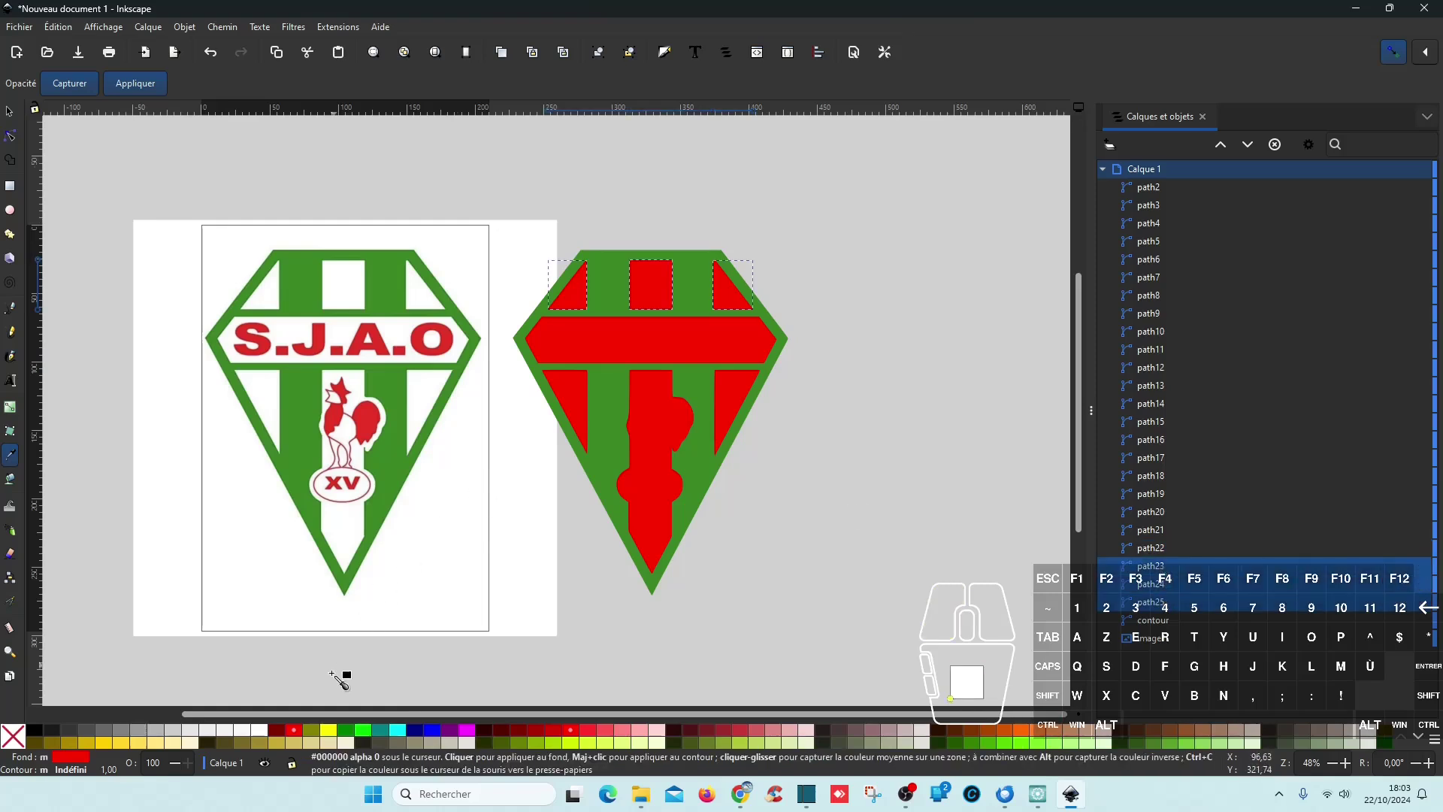
{"action": "left_click", "coordinate": [259, 729]}
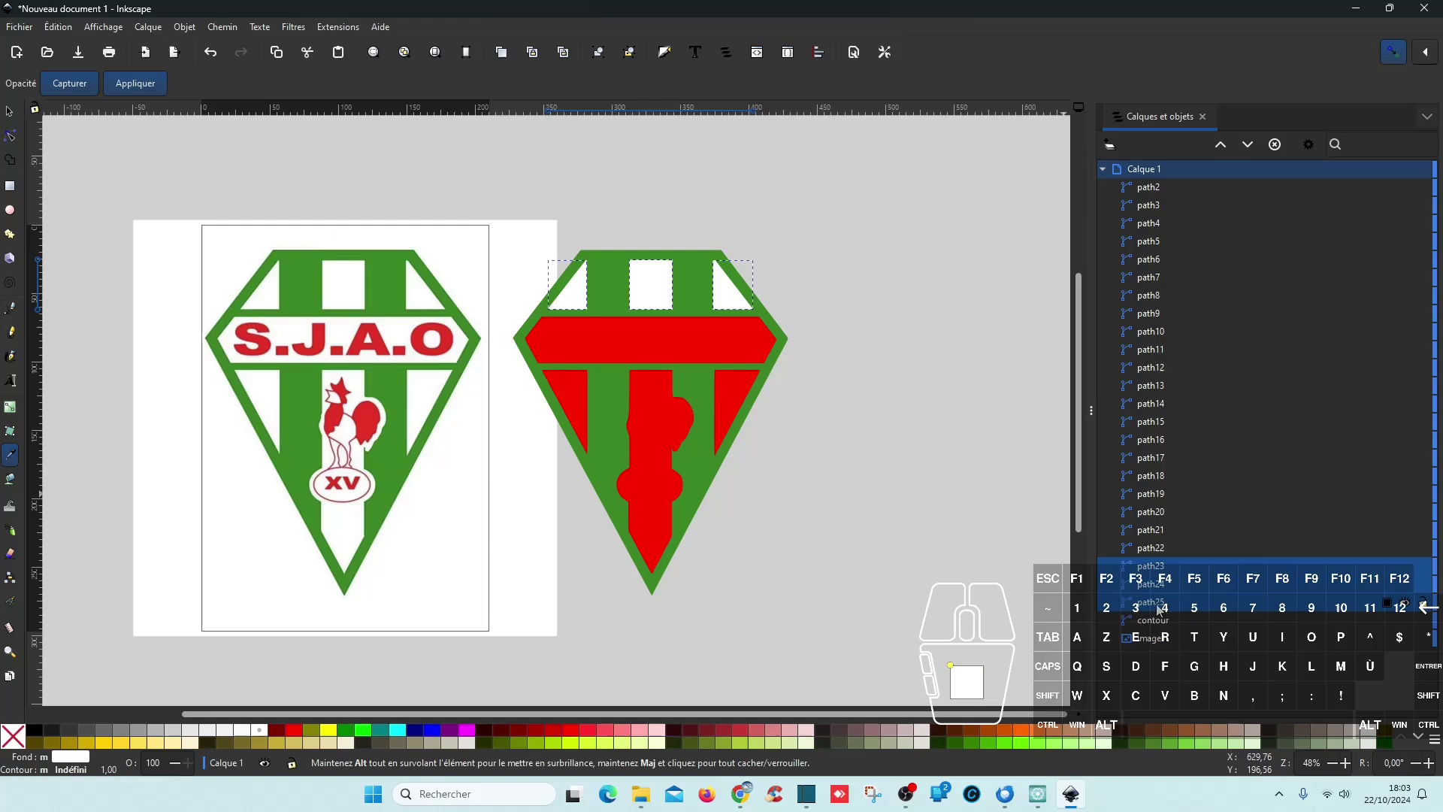
- Group the three white shapes above the banner and name the group "blanc"
{"action": "key", "text": "ctrl+g"}
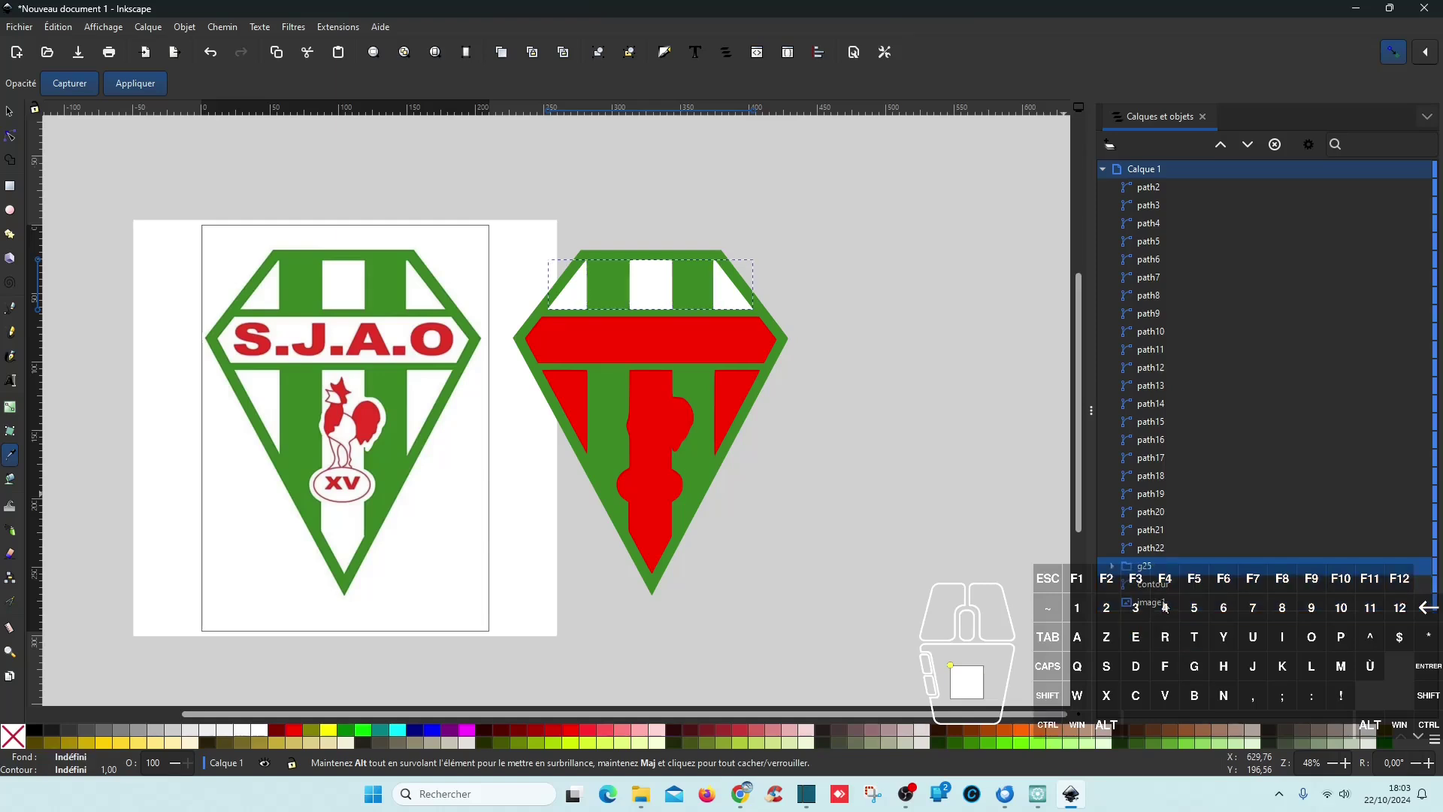
{"action": "left_click", "coordinate": [1159, 569]}
{"action": "type", "text": "blanc"}
{"action": "key", "text": "Return"}
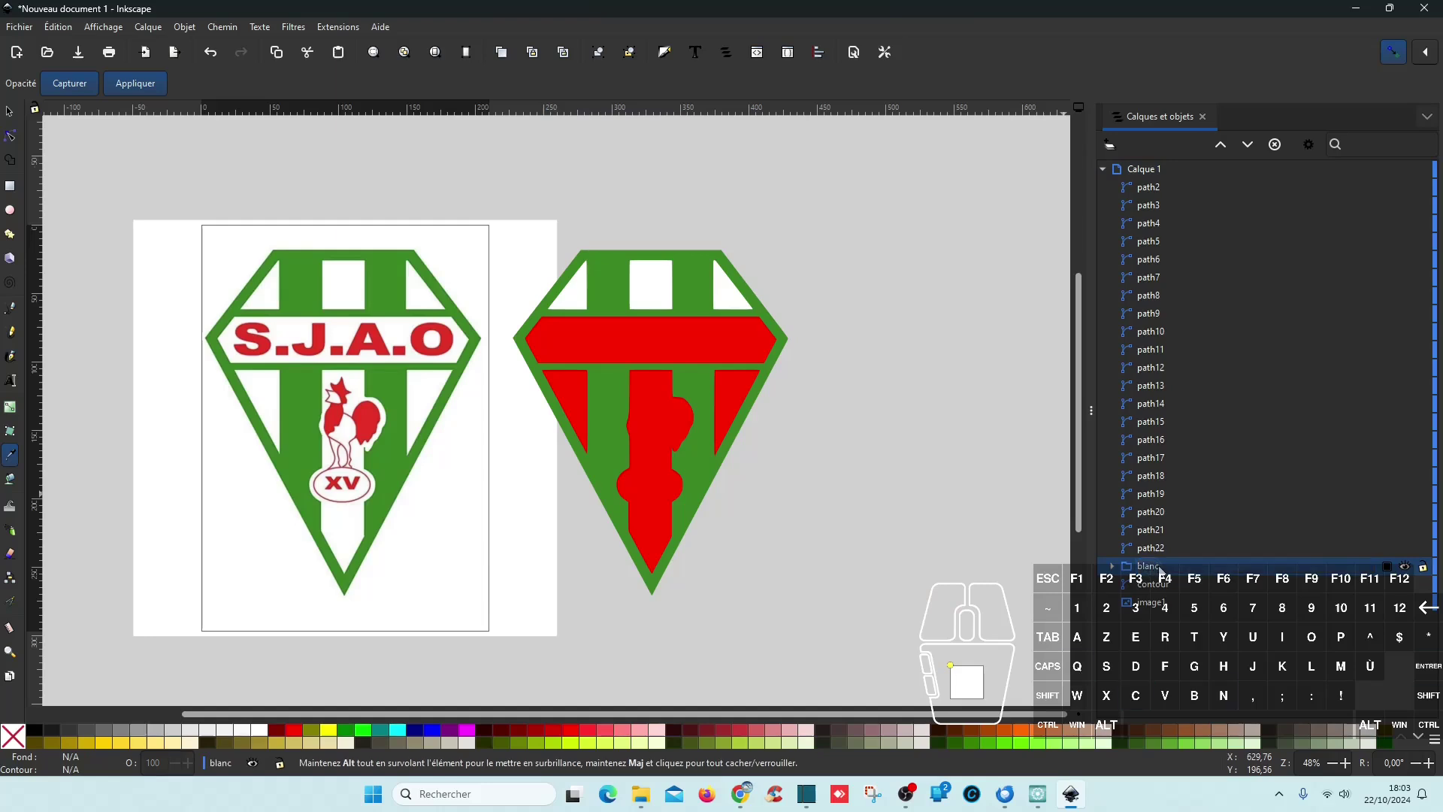
- Find the body of the letter A among path22, path21 and path20, and rename path20 as "a"
{"action": "left_click", "coordinate": [1164, 549]}
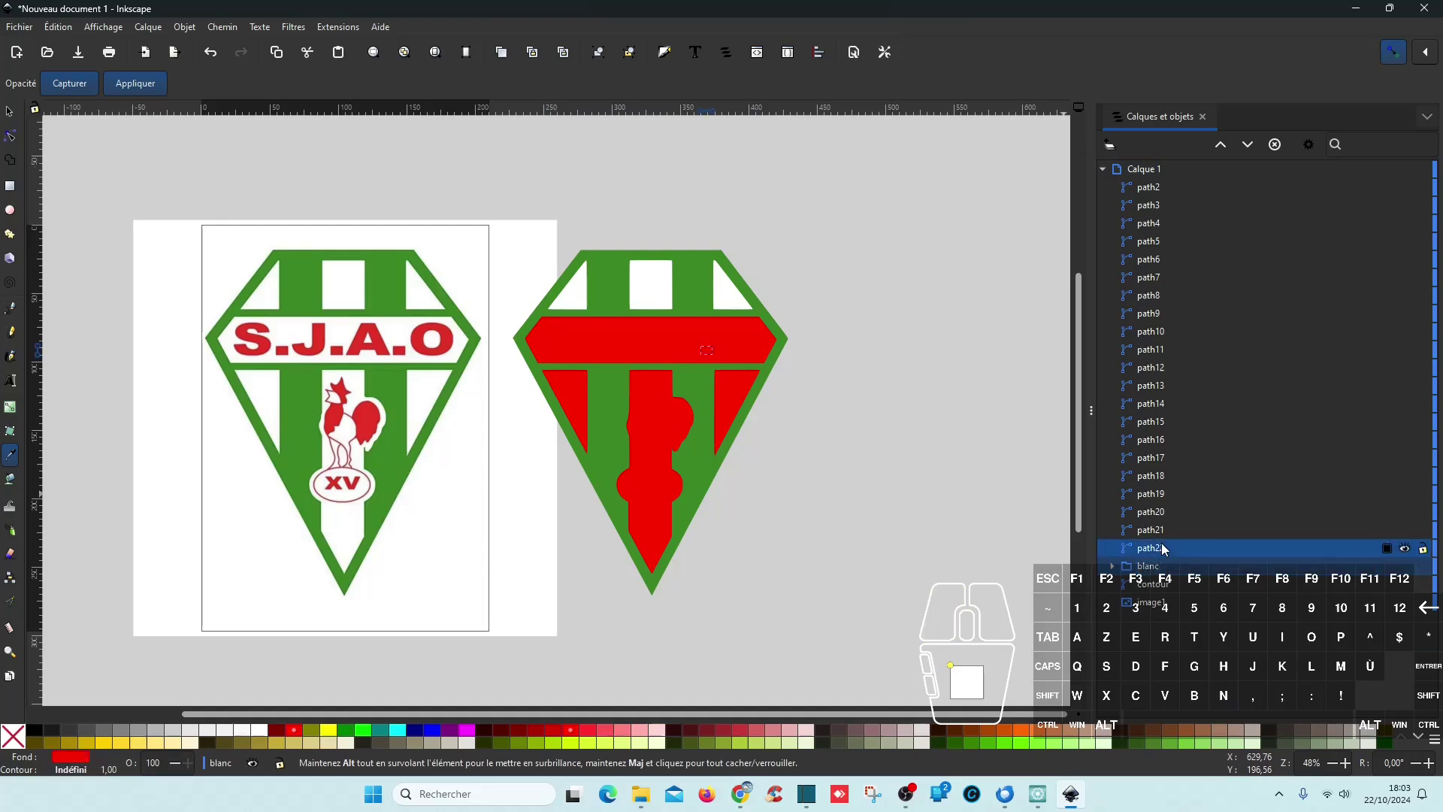
{"action": "left_click", "coordinate": [1153, 532]}
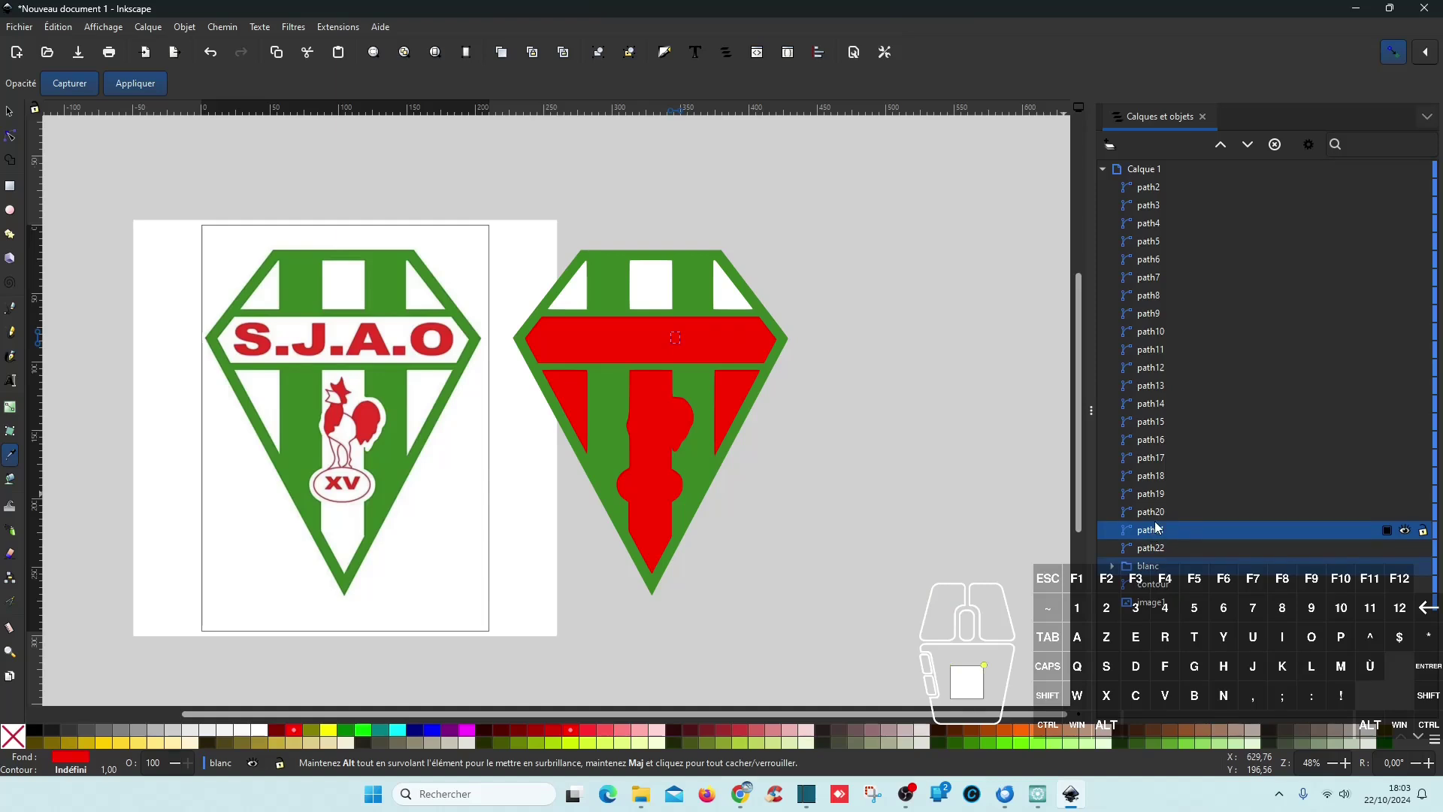
{"action": "left_click", "coordinate": [1164, 513]}
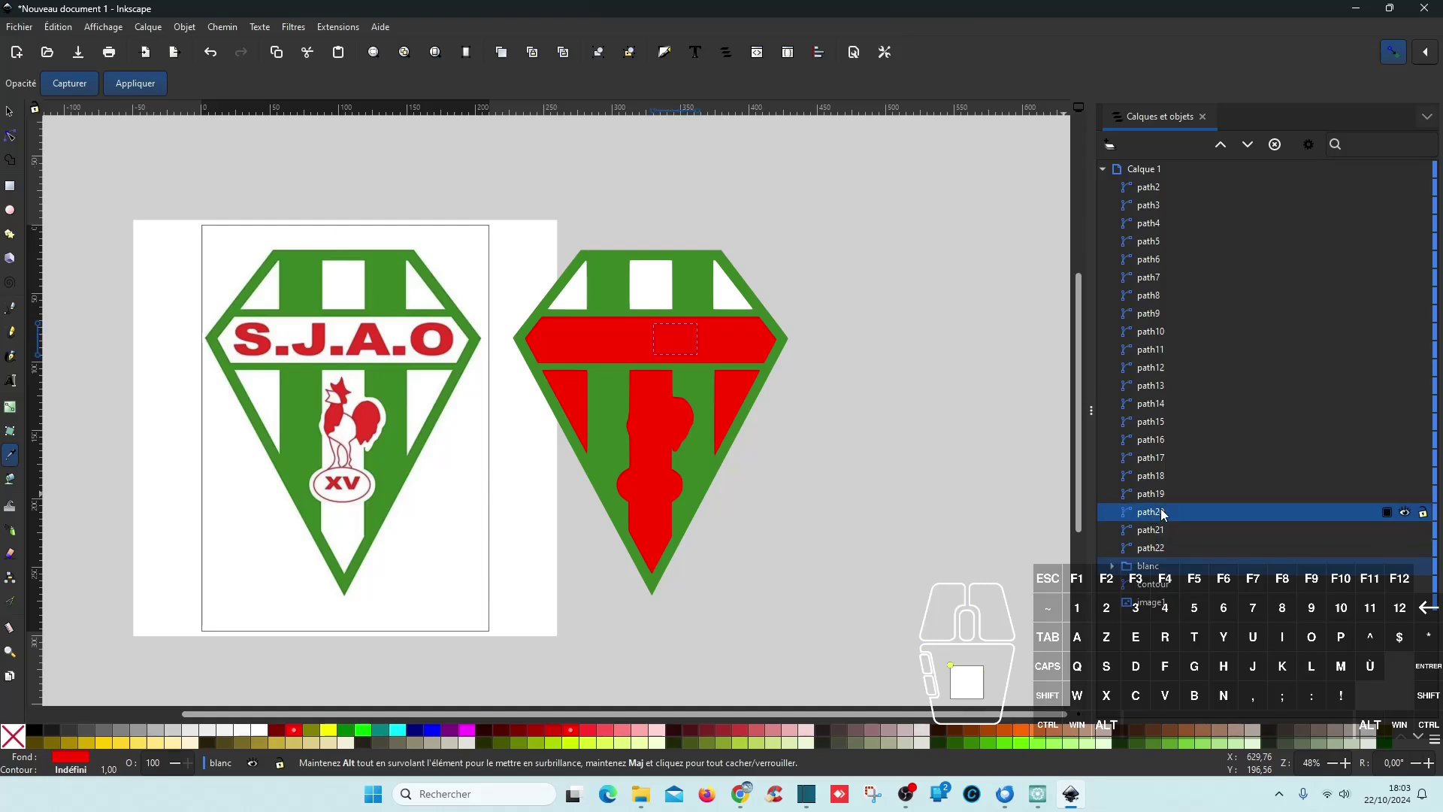
{"action": "double_click", "coordinate": [1163, 512]}
{"action": "type", "text": "a"}
{"action": "key", "text": "Return"}
- Raise path21 above the "a" path and subtract it with Difference to cut out the letter's hole
{"action": "left_click", "coordinate": [1165, 531]}
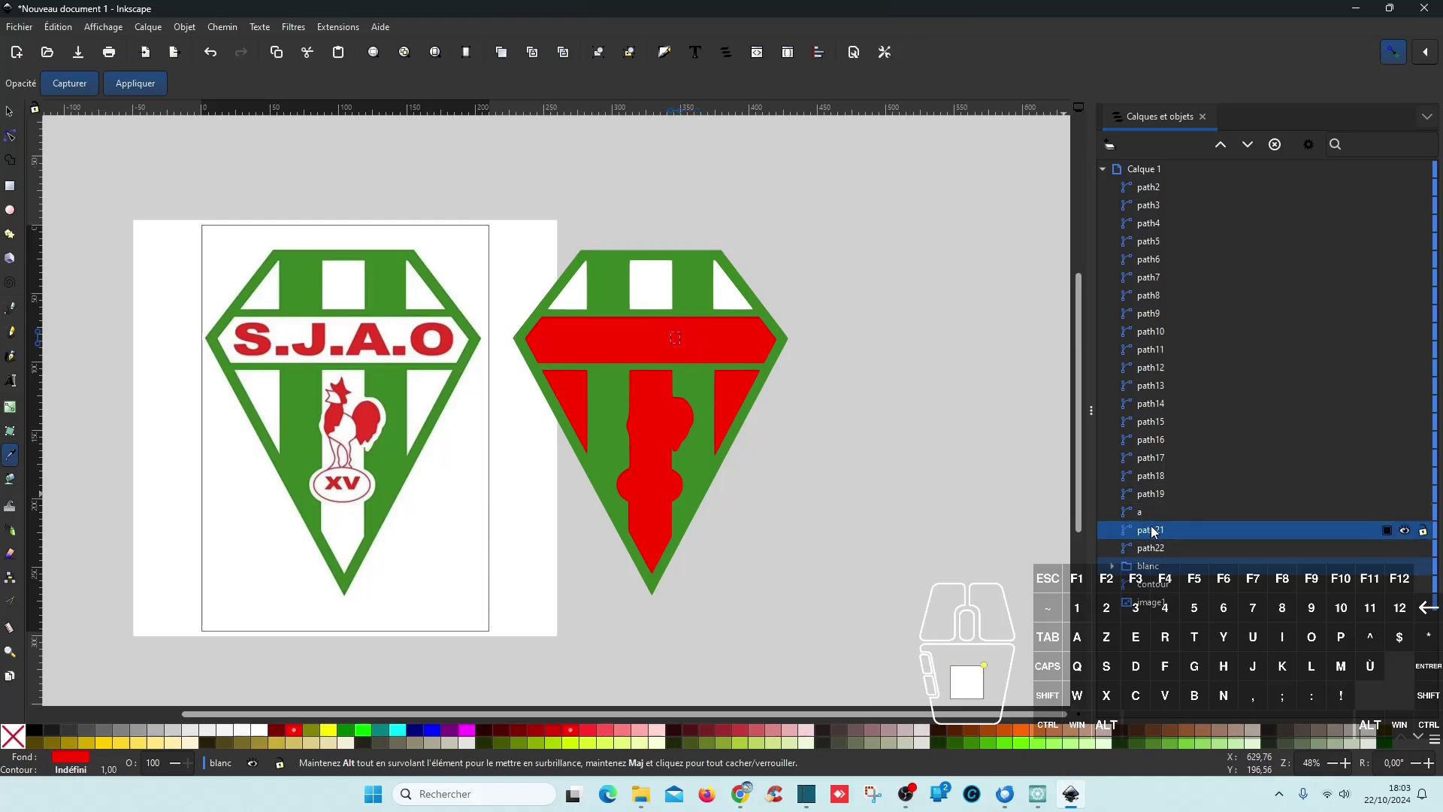
{"action": "left_click", "coordinate": [1220, 145]}
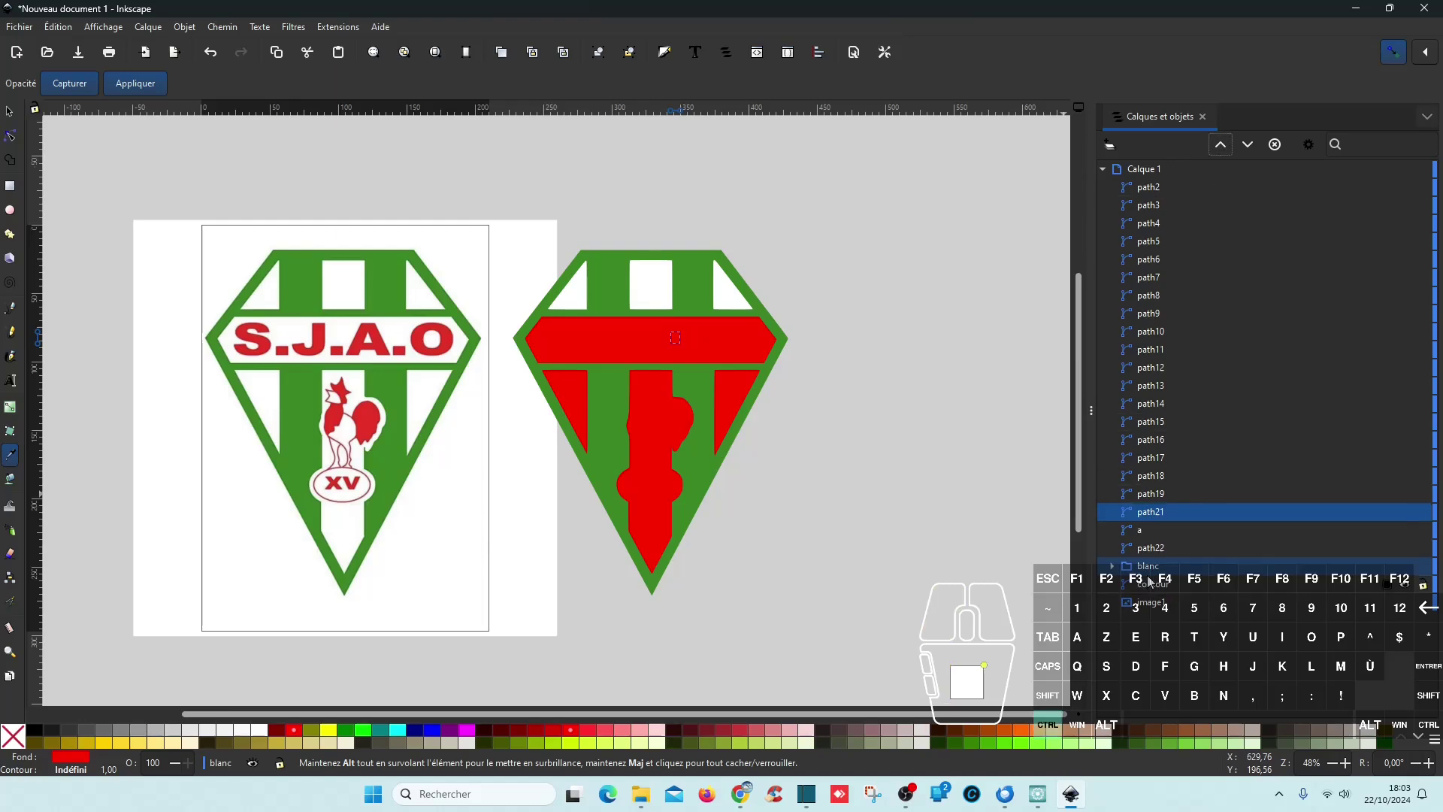
{"action": "left_click", "coordinate": [223, 27]}
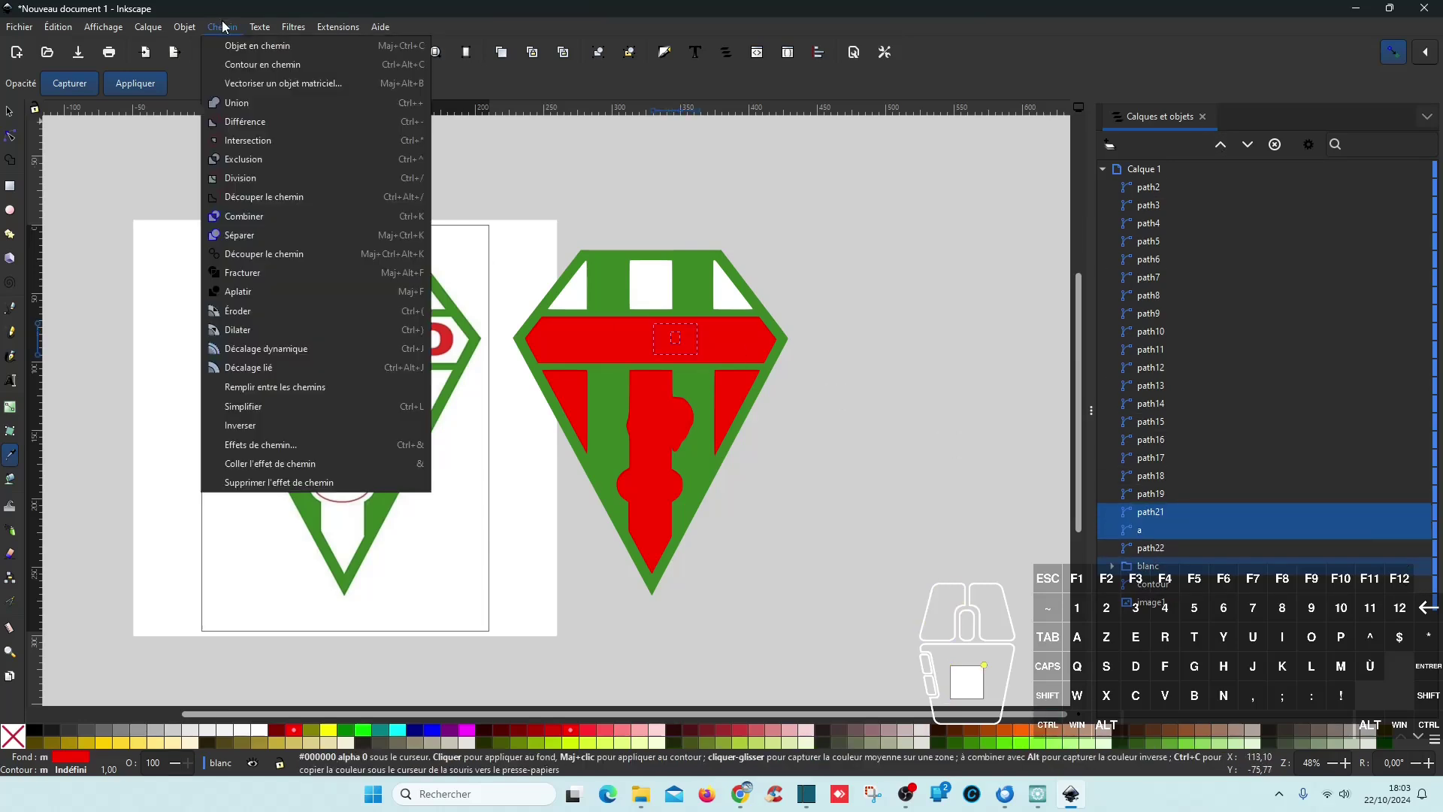
{"action": "key", "text": "Escape"}
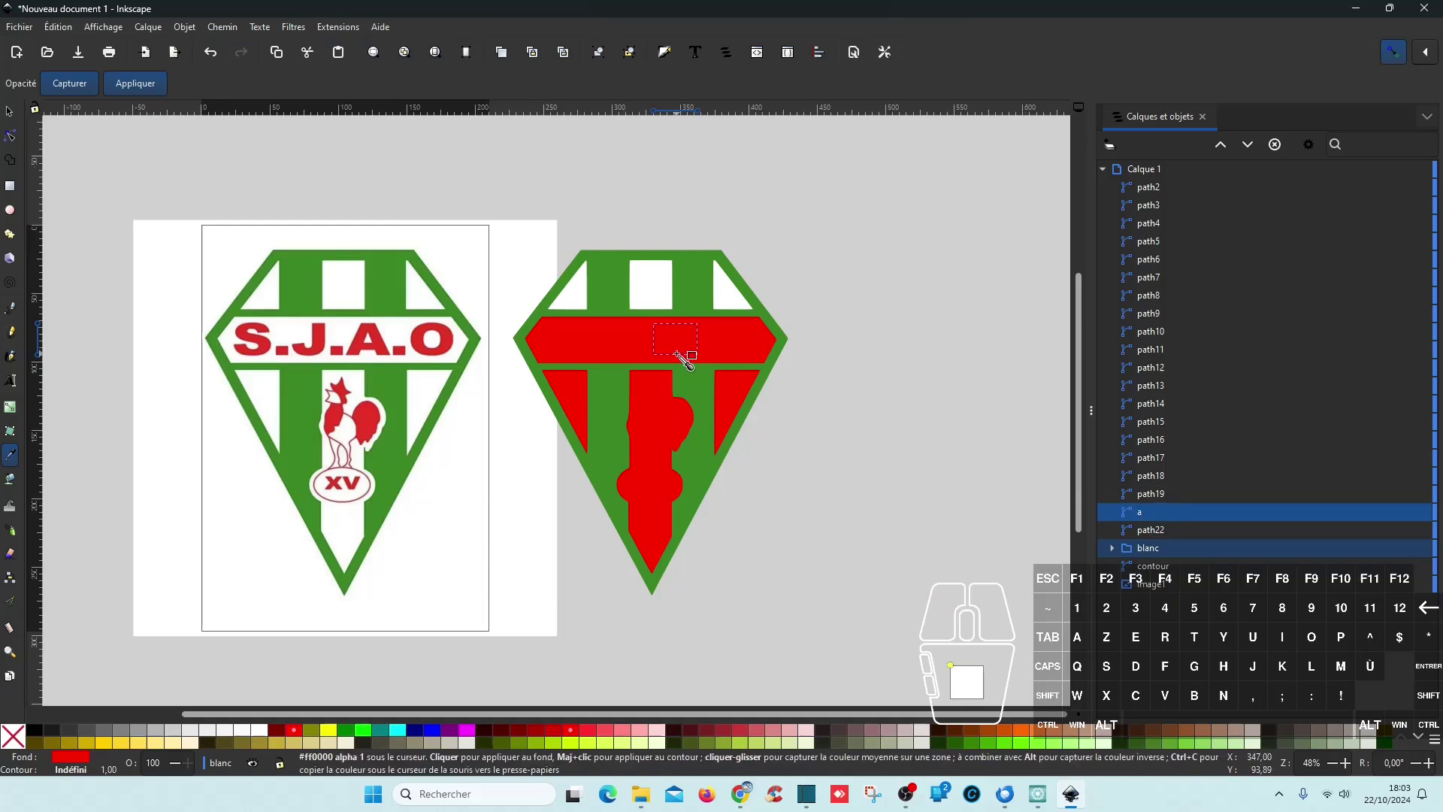
- Fill the central banner shape, path13, with white and move it into the "blanc" group
{"action": "left_click", "coordinate": [10, 113]}
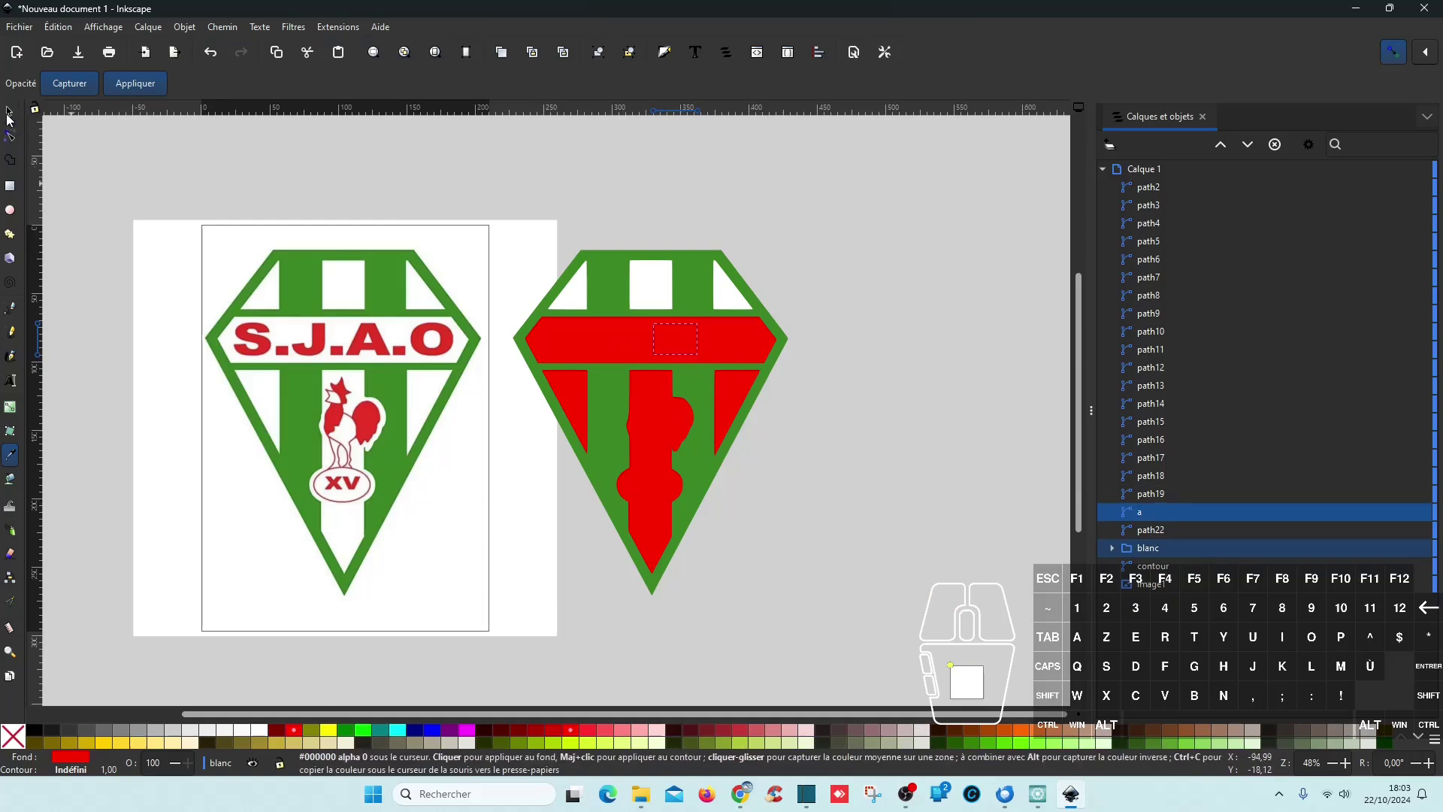
{"action": "left_click", "coordinate": [537, 341]}
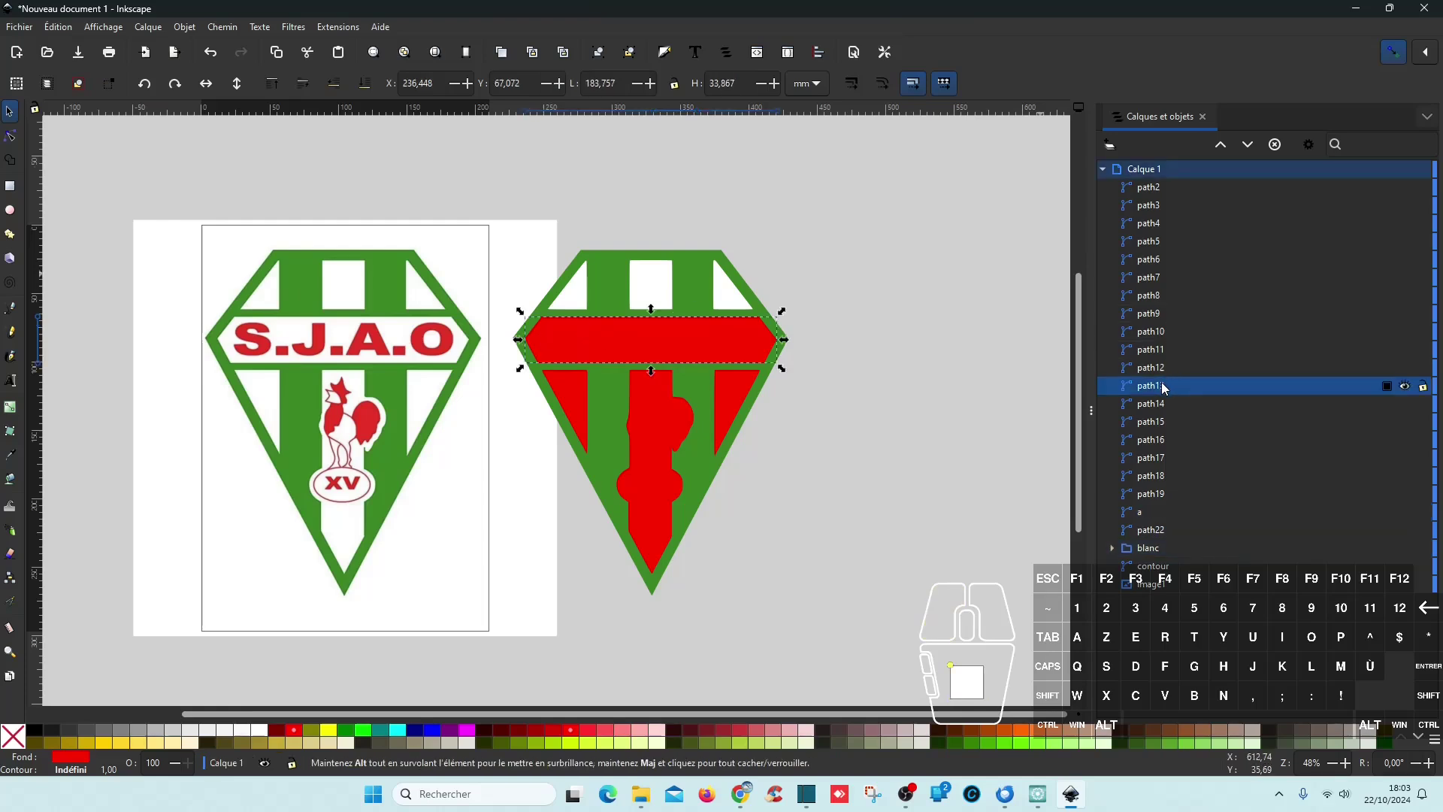
{"action": "left_click", "coordinate": [259, 730]}
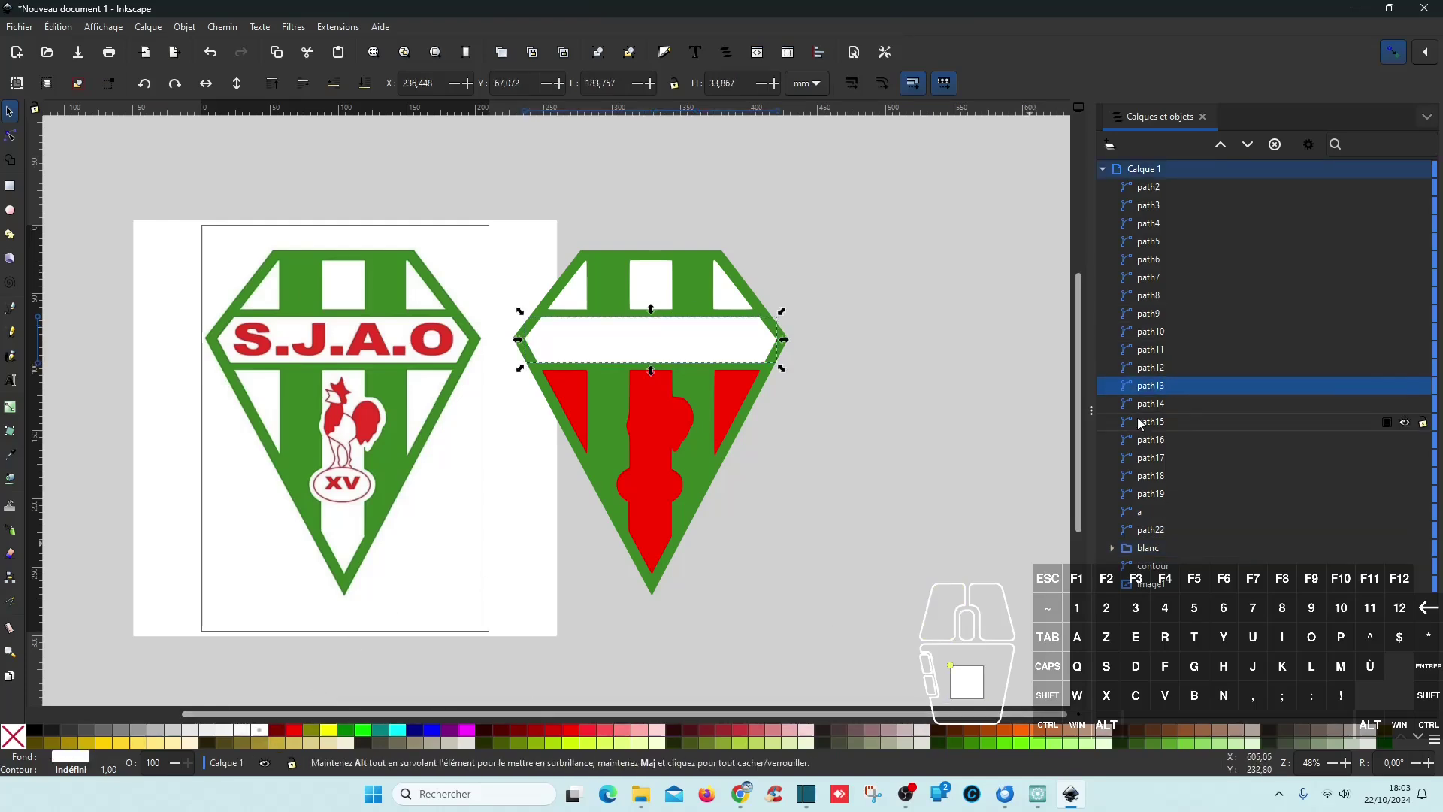
{"action": "left_click_drag", "start_coordinate": [1155, 387], "coordinate": [1266, 552]}
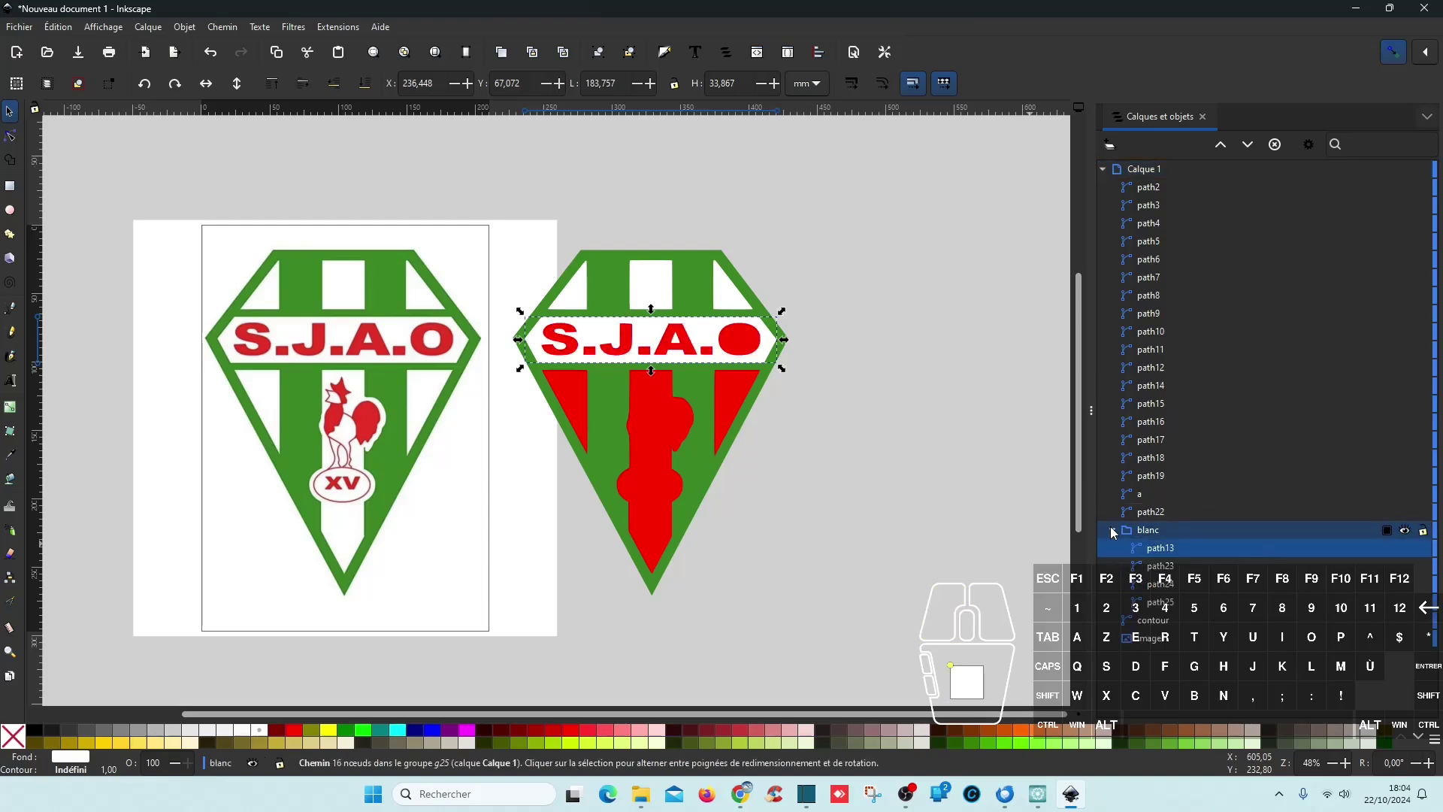
- Rename the banner path inside the "blanc" group as "int milieu"
{"action": "double_click", "coordinate": [1187, 549]}
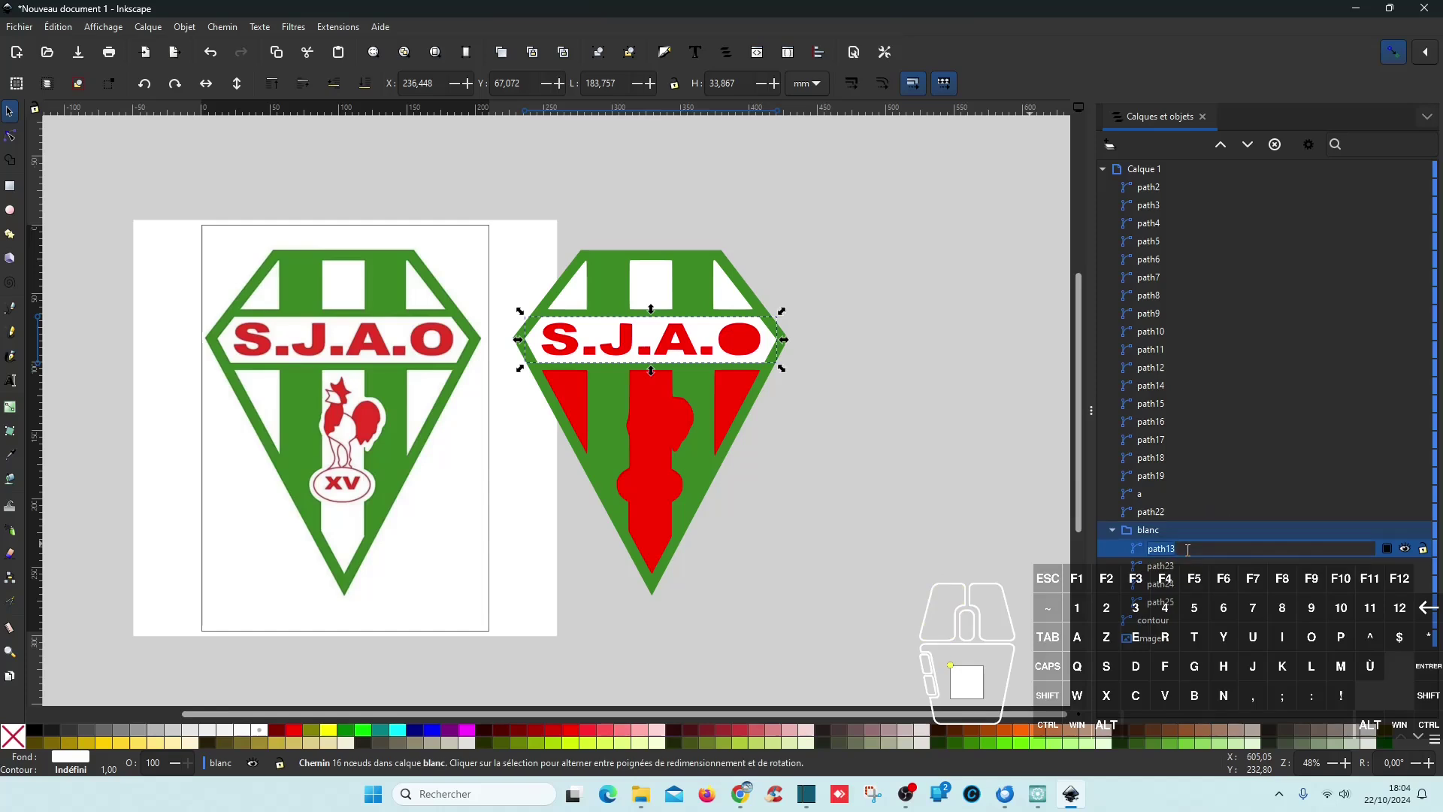
{"action": "type", "text": "tnt milieu"}
{"action": "key", "text": "Return"}
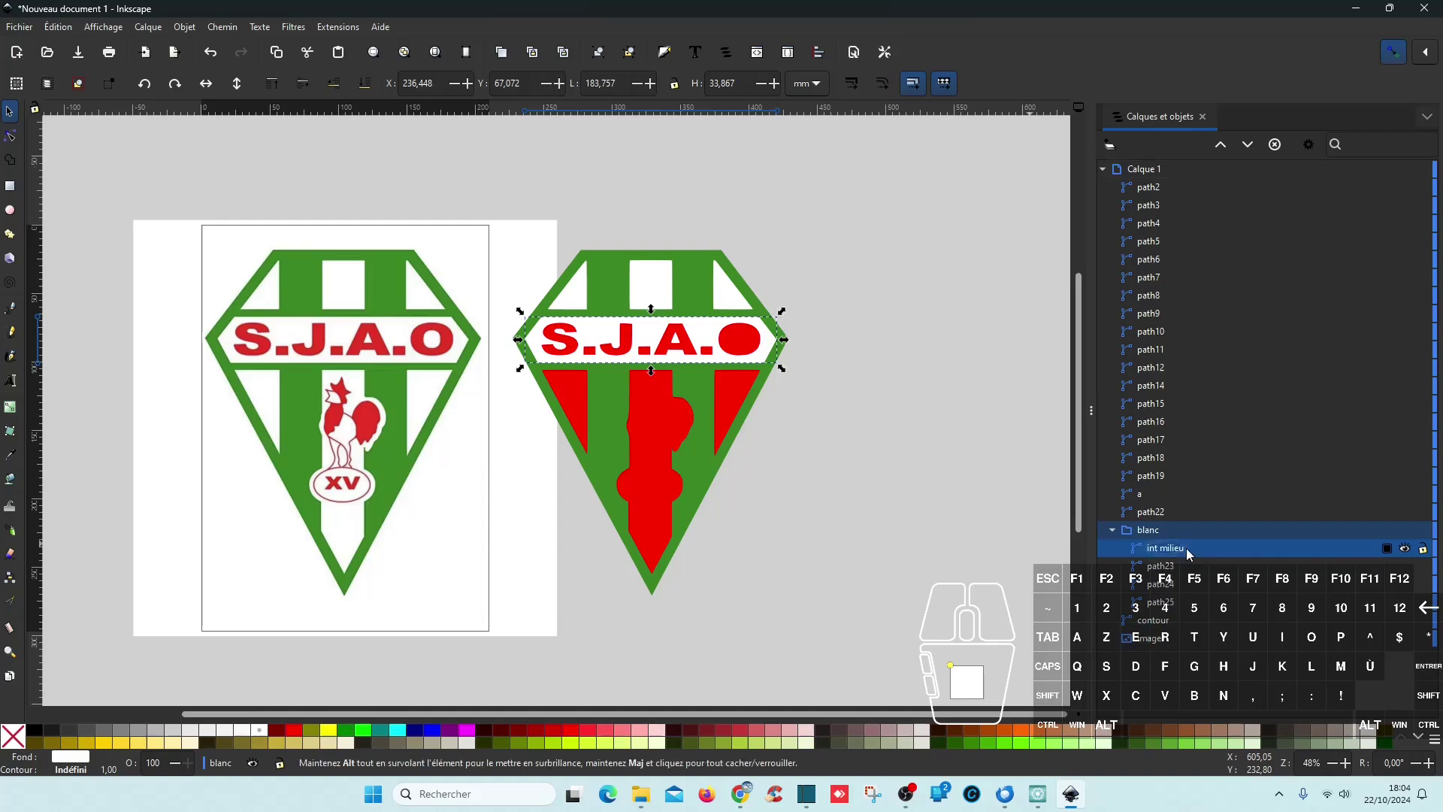
- Rename the white shapes above the banner: path23 as "h g", path24 as "h m" and path25 as "h d"
{"action": "left_click", "coordinate": [1180, 566]}
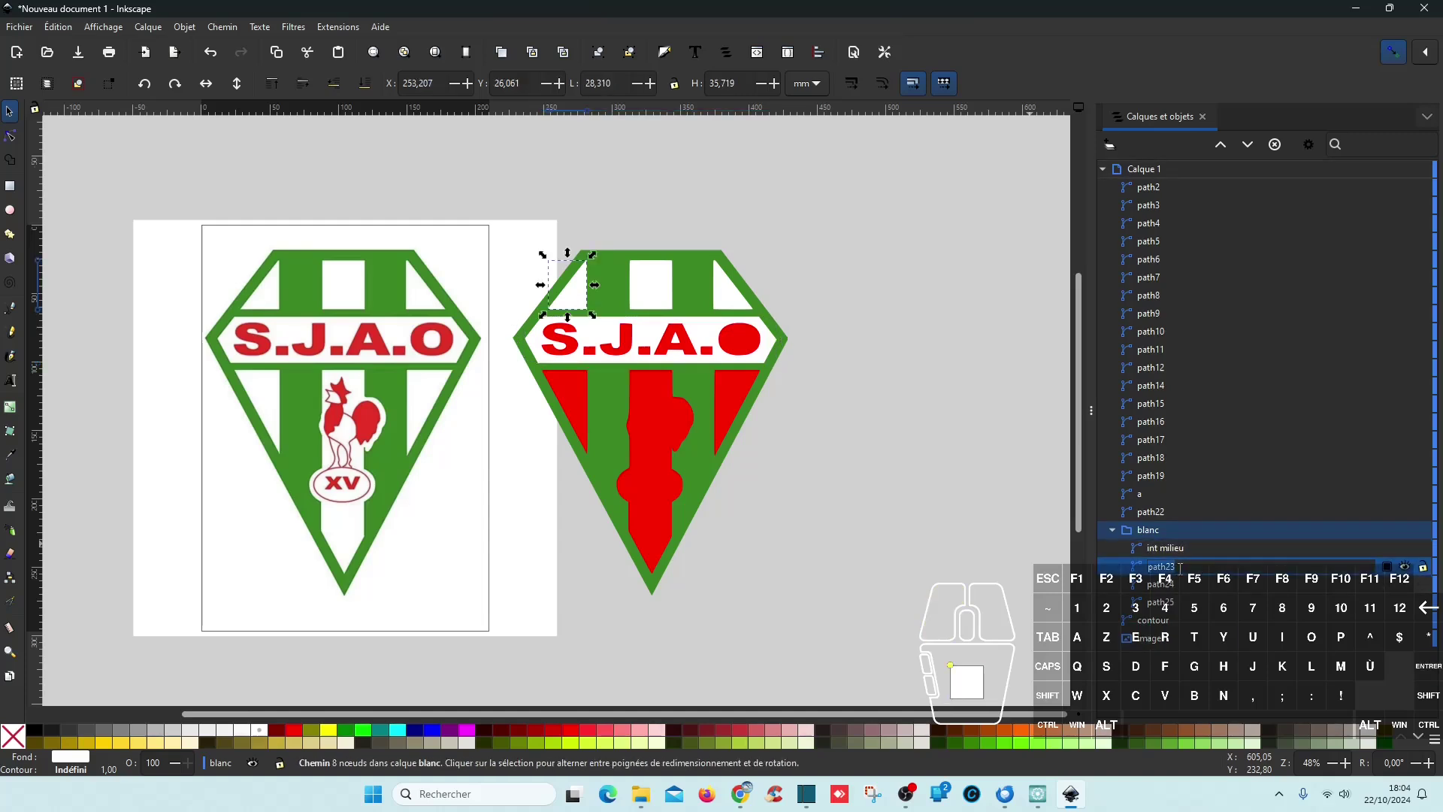
{"action": "type", "text": "h g"}
{"action": "key", "text": "Return"}
{"action": "left_click", "coordinate": [1169, 586]}
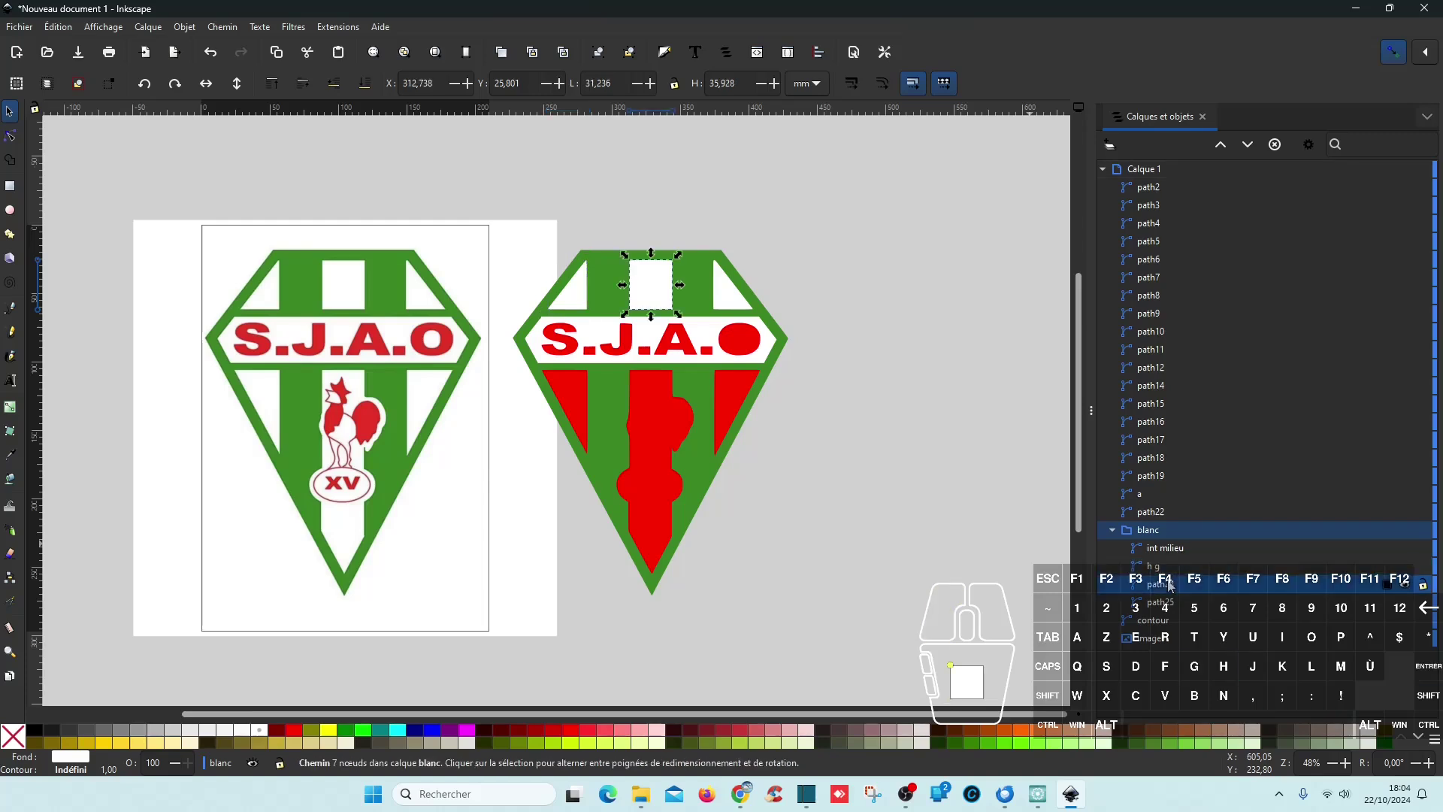
{"action": "type", "text": "h m"}
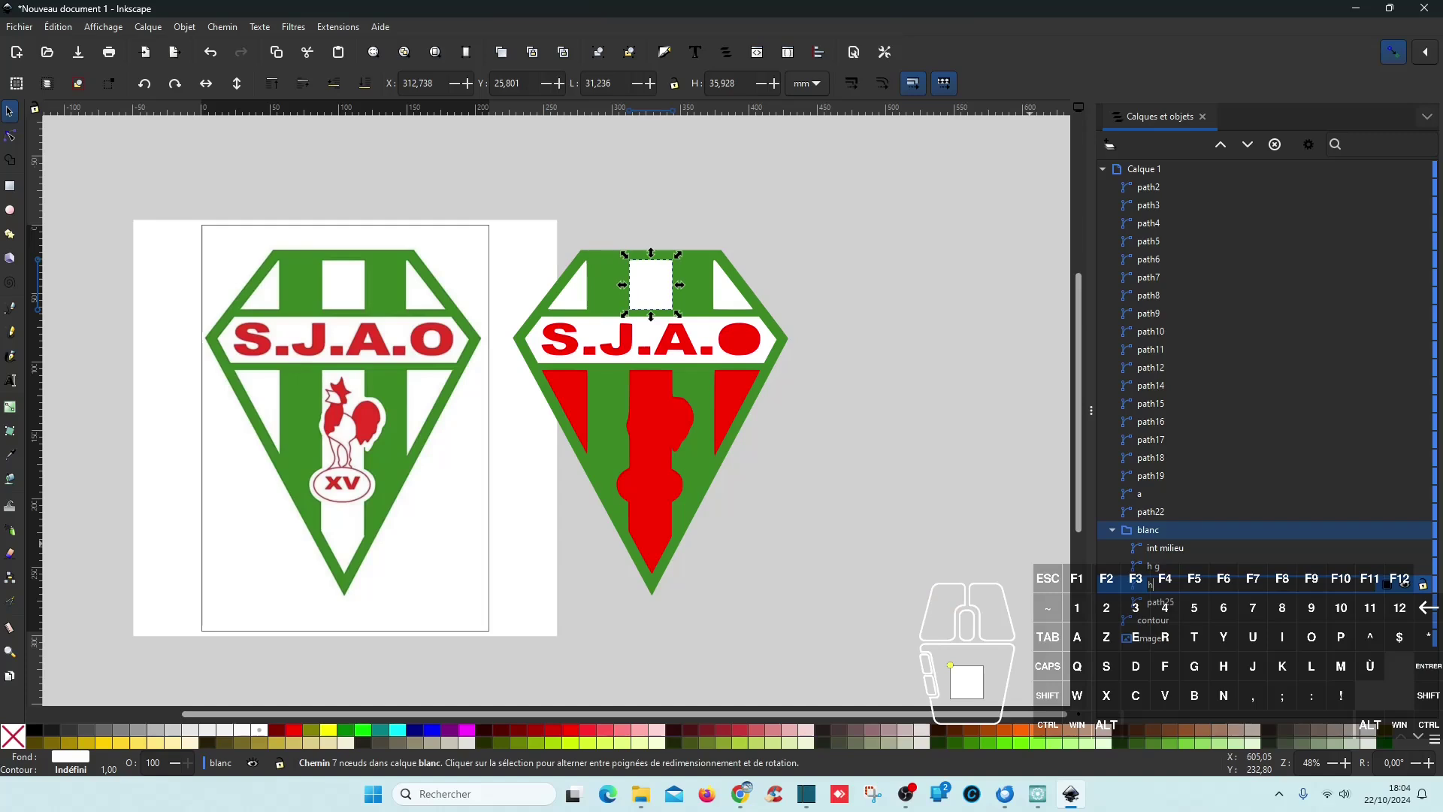
{"action": "left_click", "coordinate": [1167, 600]}
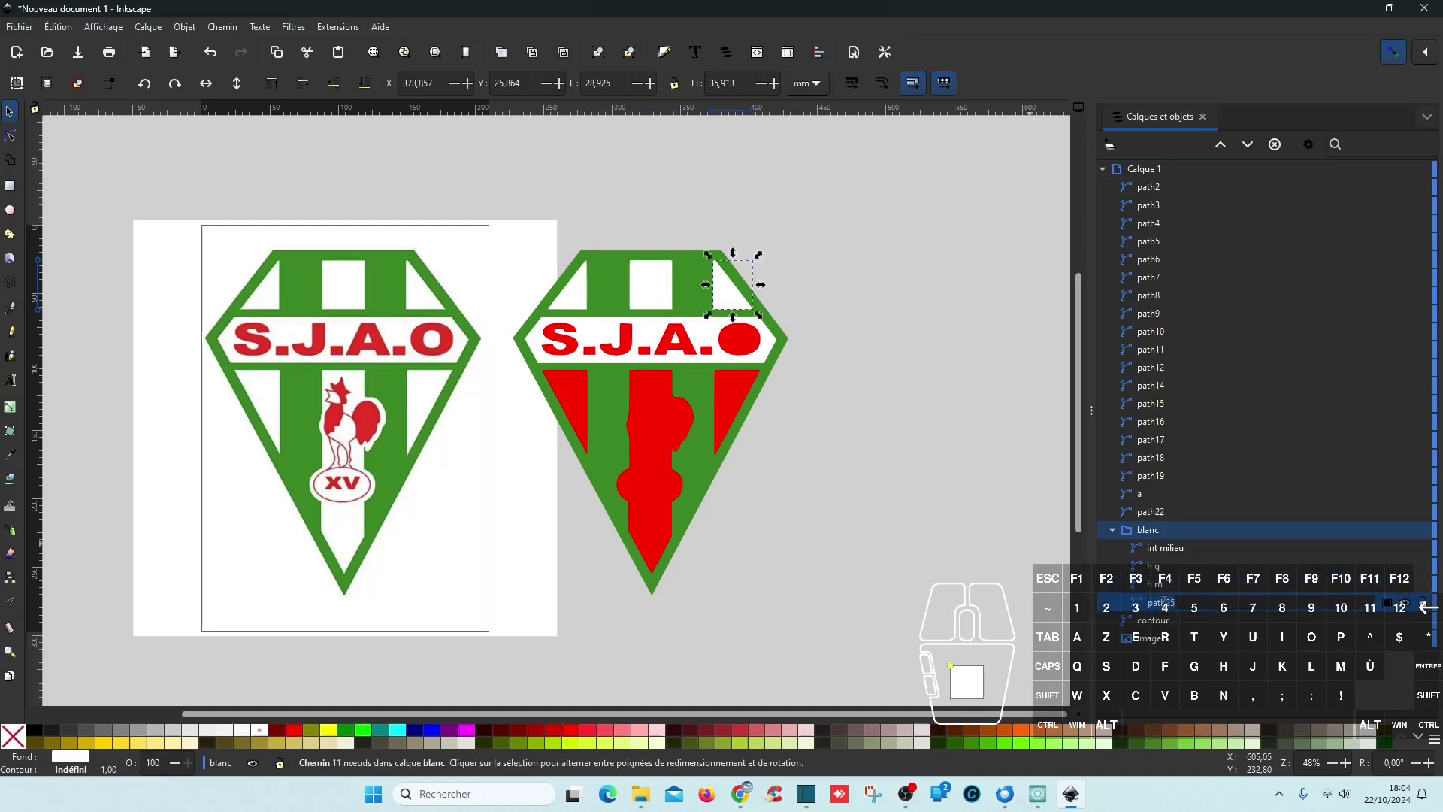
{"action": "double_click", "coordinate": [1157, 602]}
{"action": "type", "text": "h d"}
{"action": "key", "text": "Return"}
- Save the document as an Inkscape SVG named "logo sjao" in the créations folder
{"action": "key", "text": "ctrl+s"}
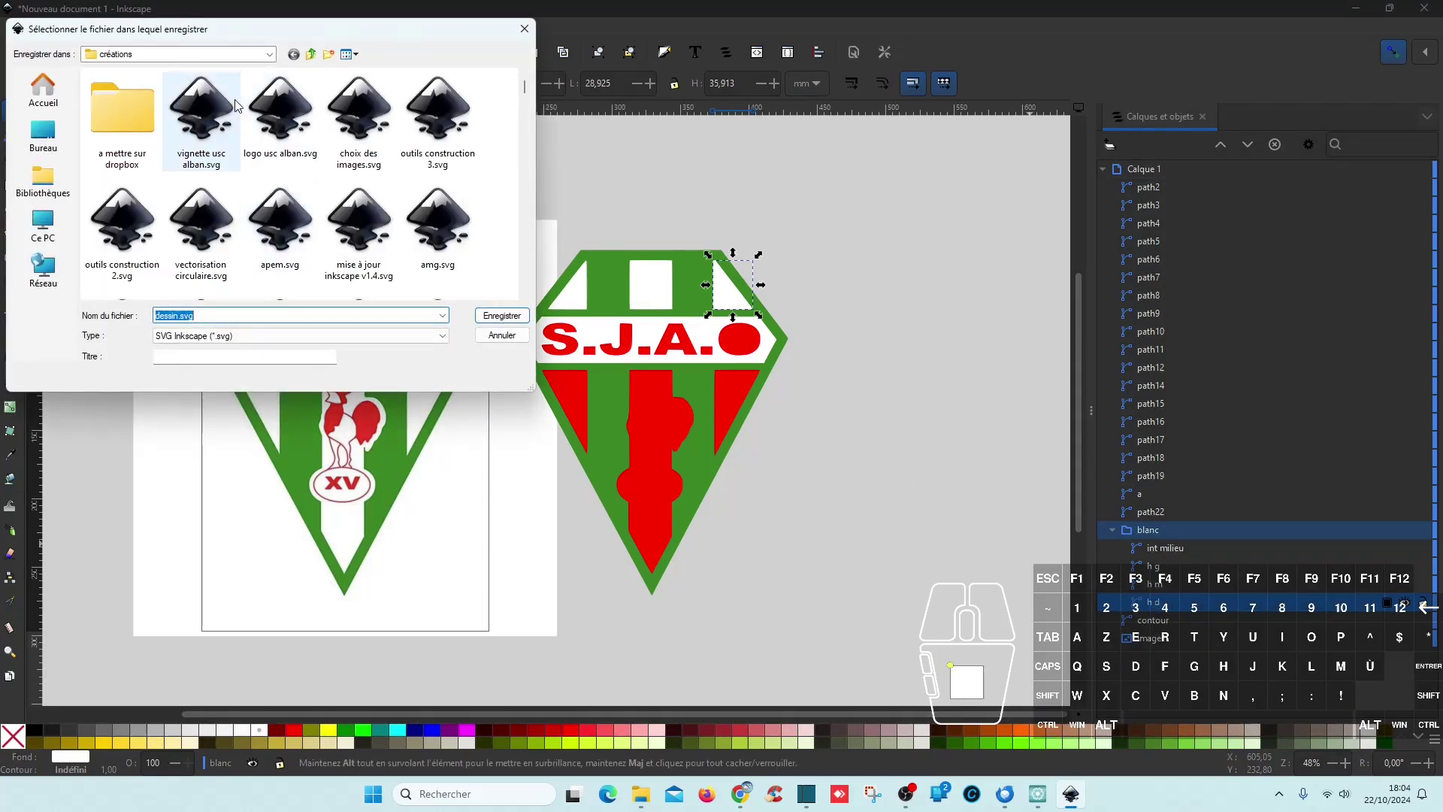
{"action": "type", "text": "logo"}
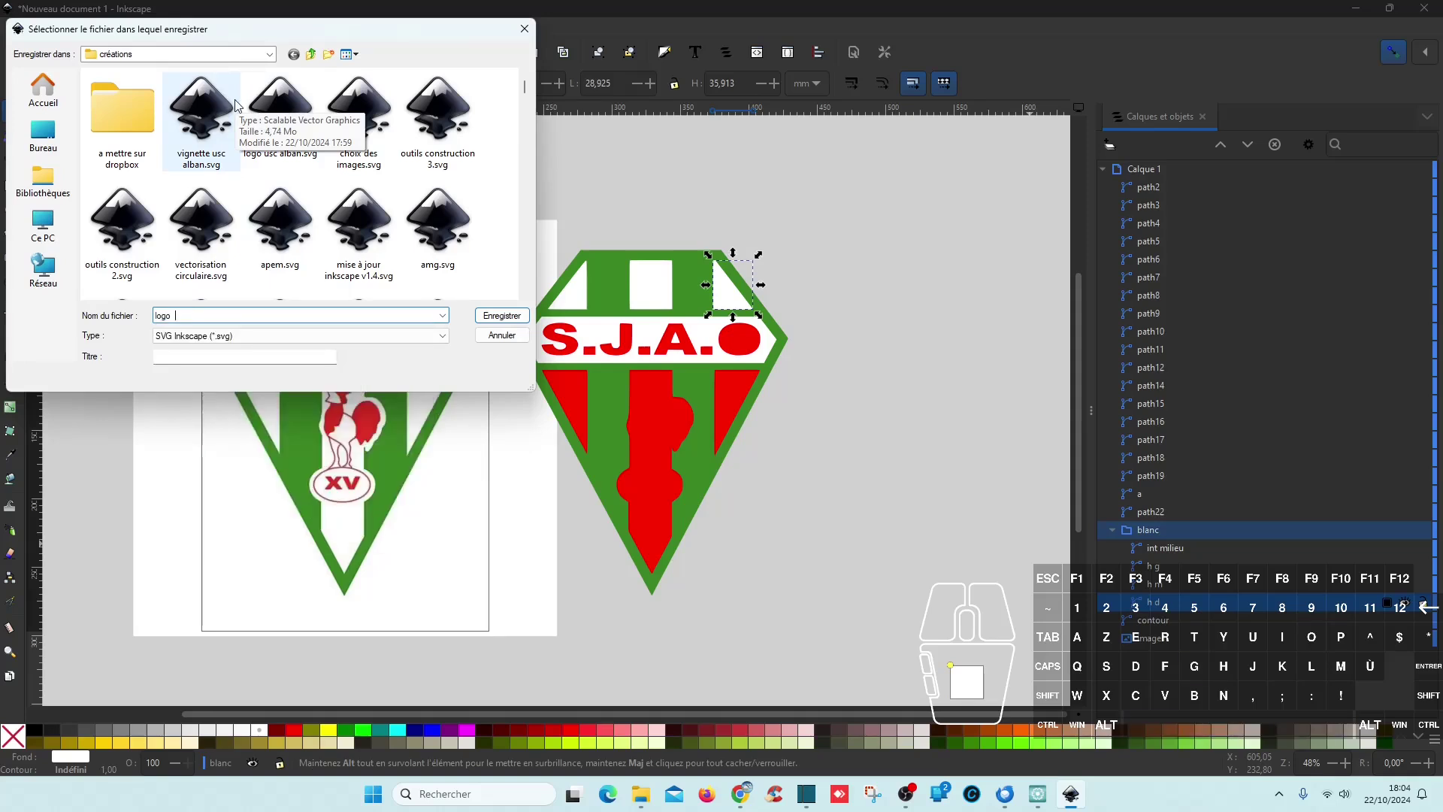
{"action": "type", "text": " sjao"}
{"action": "key", "text": "Return"}
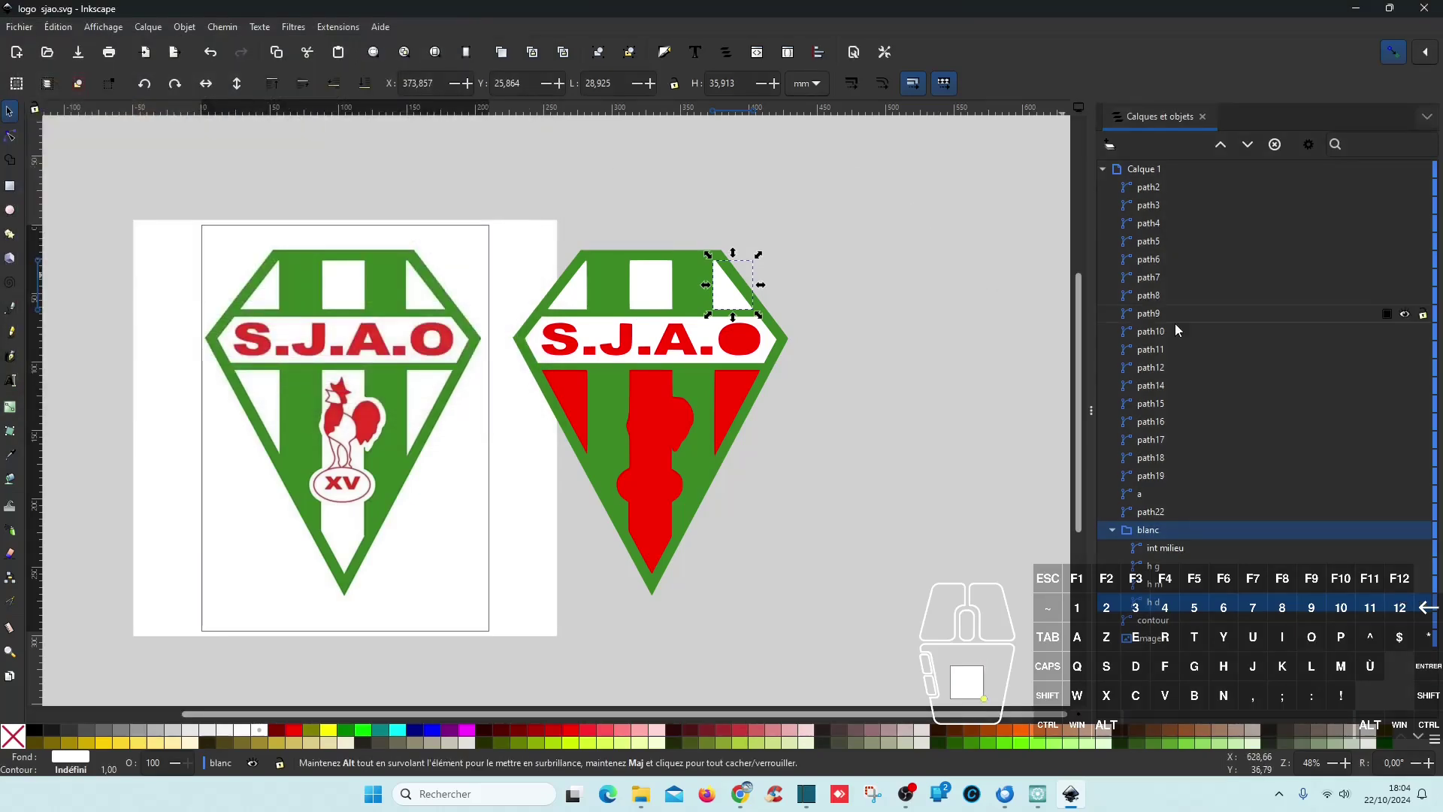
- Rename the three dots between the banner letters, path22, path19 and path18, as "."
{"action": "left_click", "coordinate": [1152, 514]}
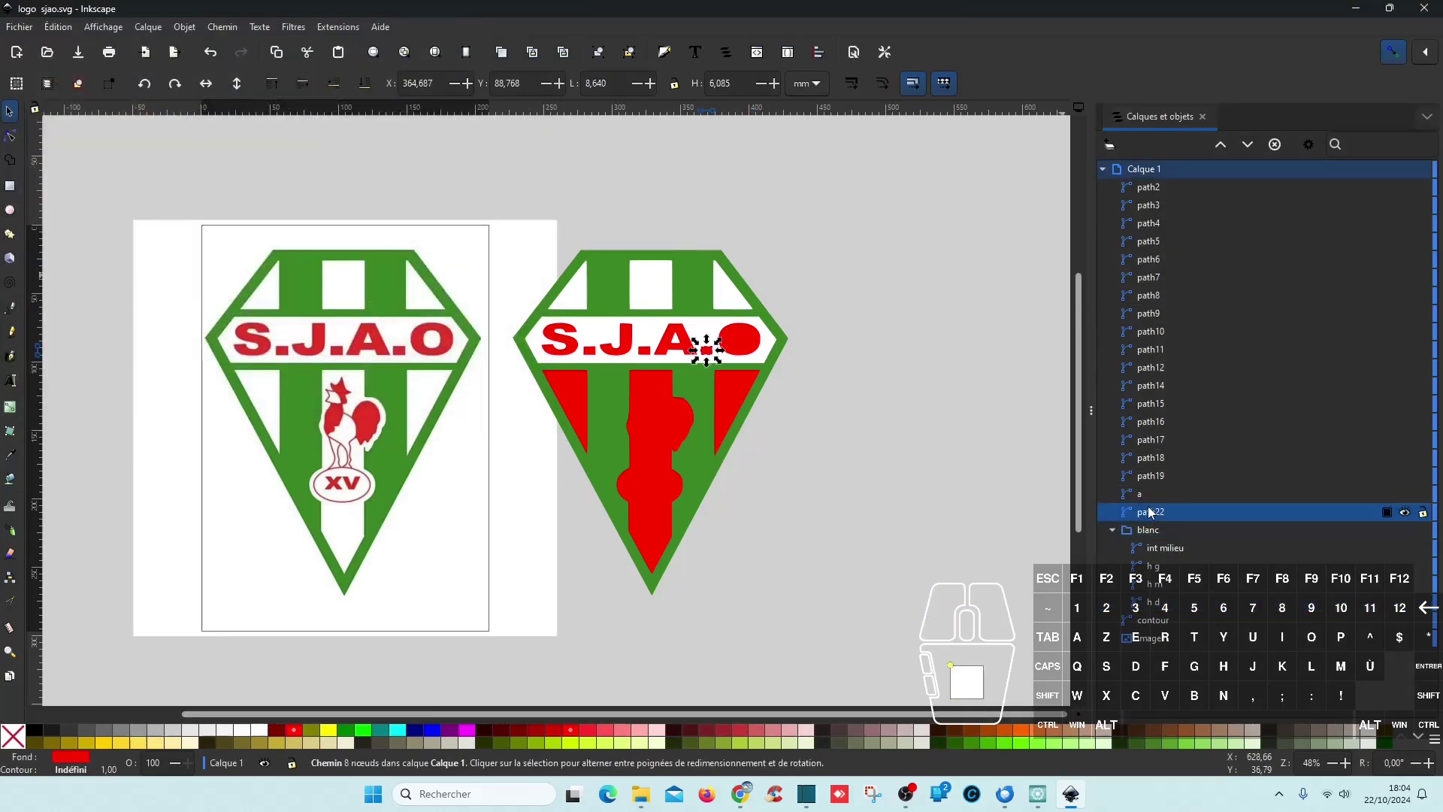
{"action": "double_click", "coordinate": [1150, 512]}
{"action": "type", "text": "3"}
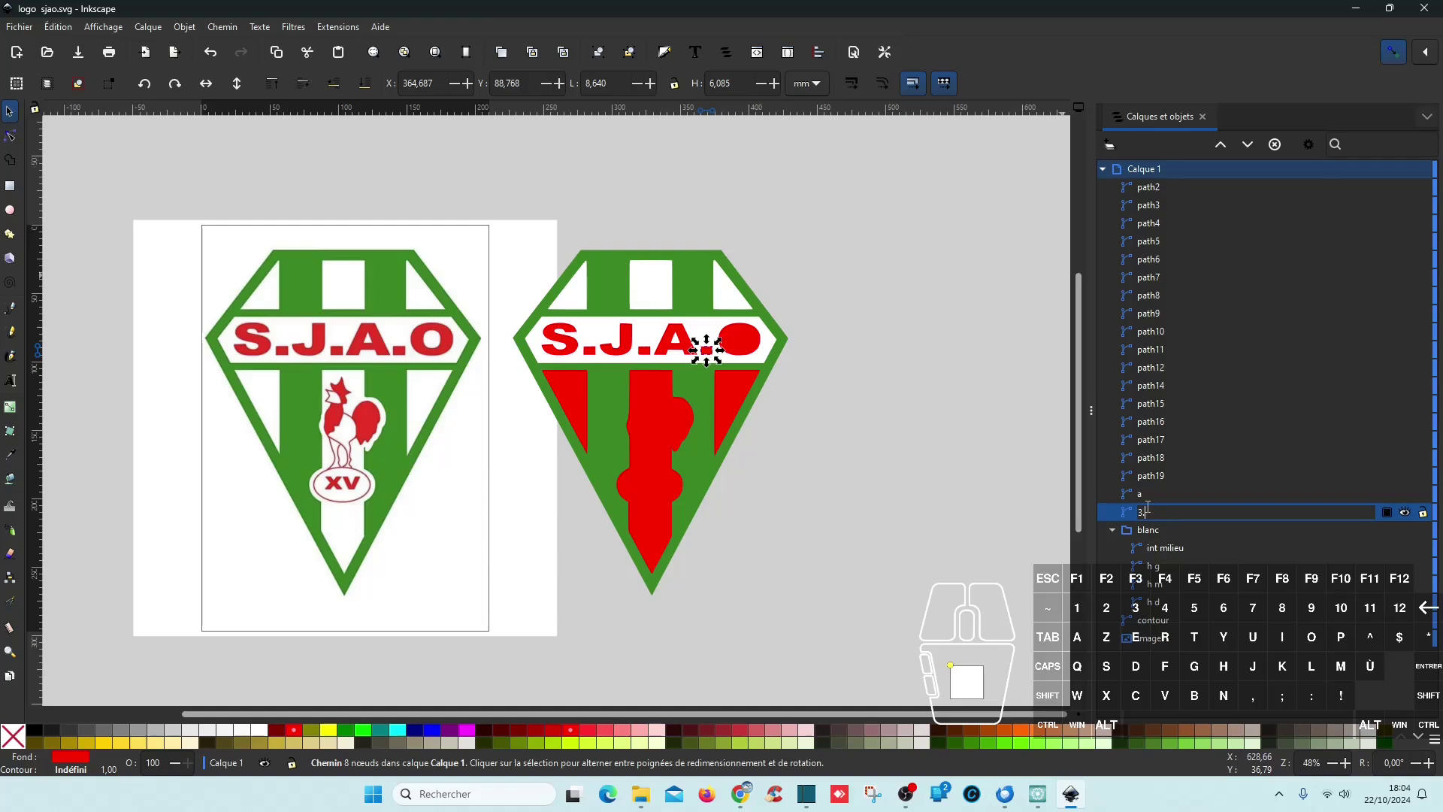
{"action": "key", "text": "Return"}
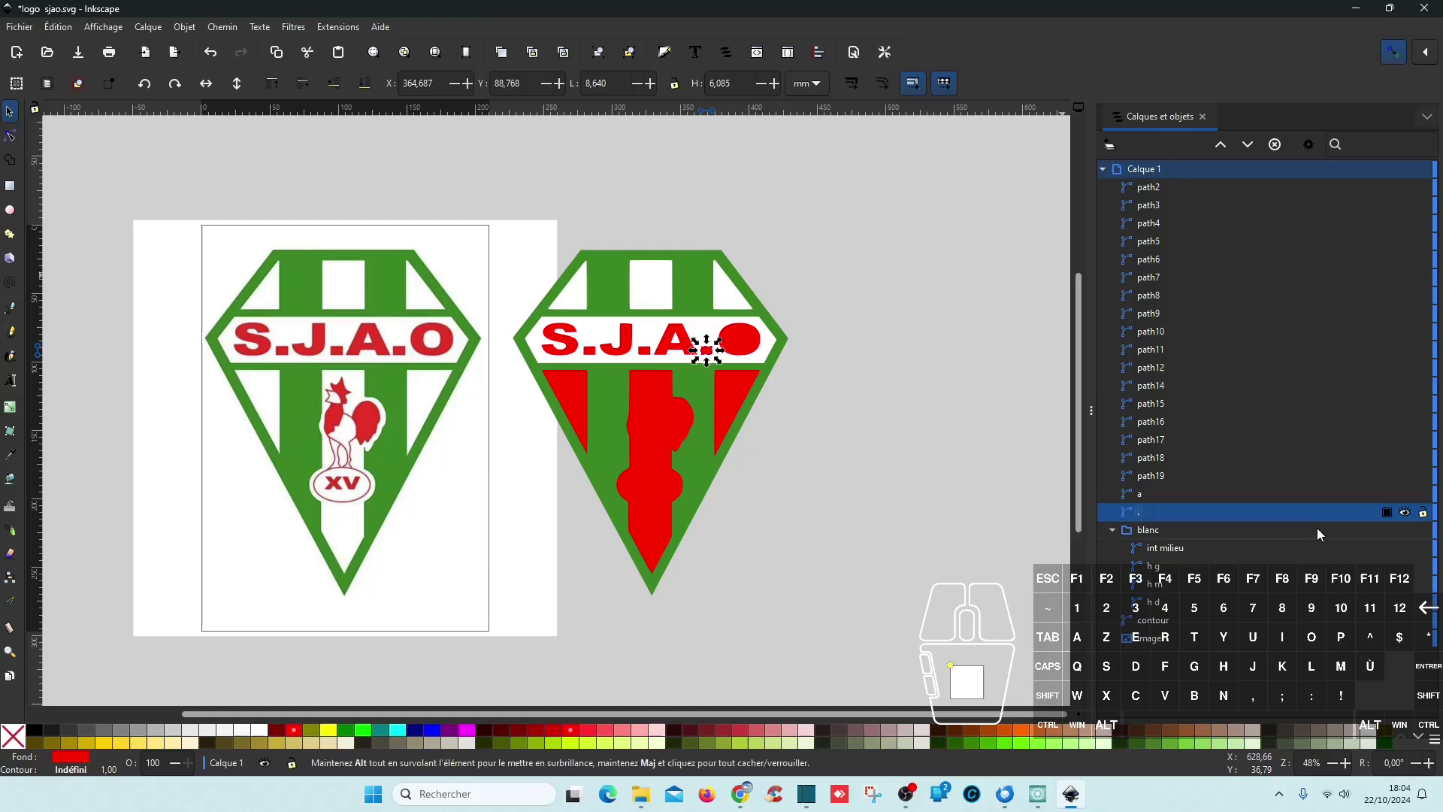
{"action": "left_click", "coordinate": [1176, 479]}
{"action": "left_click", "coordinate": [1174, 476]}
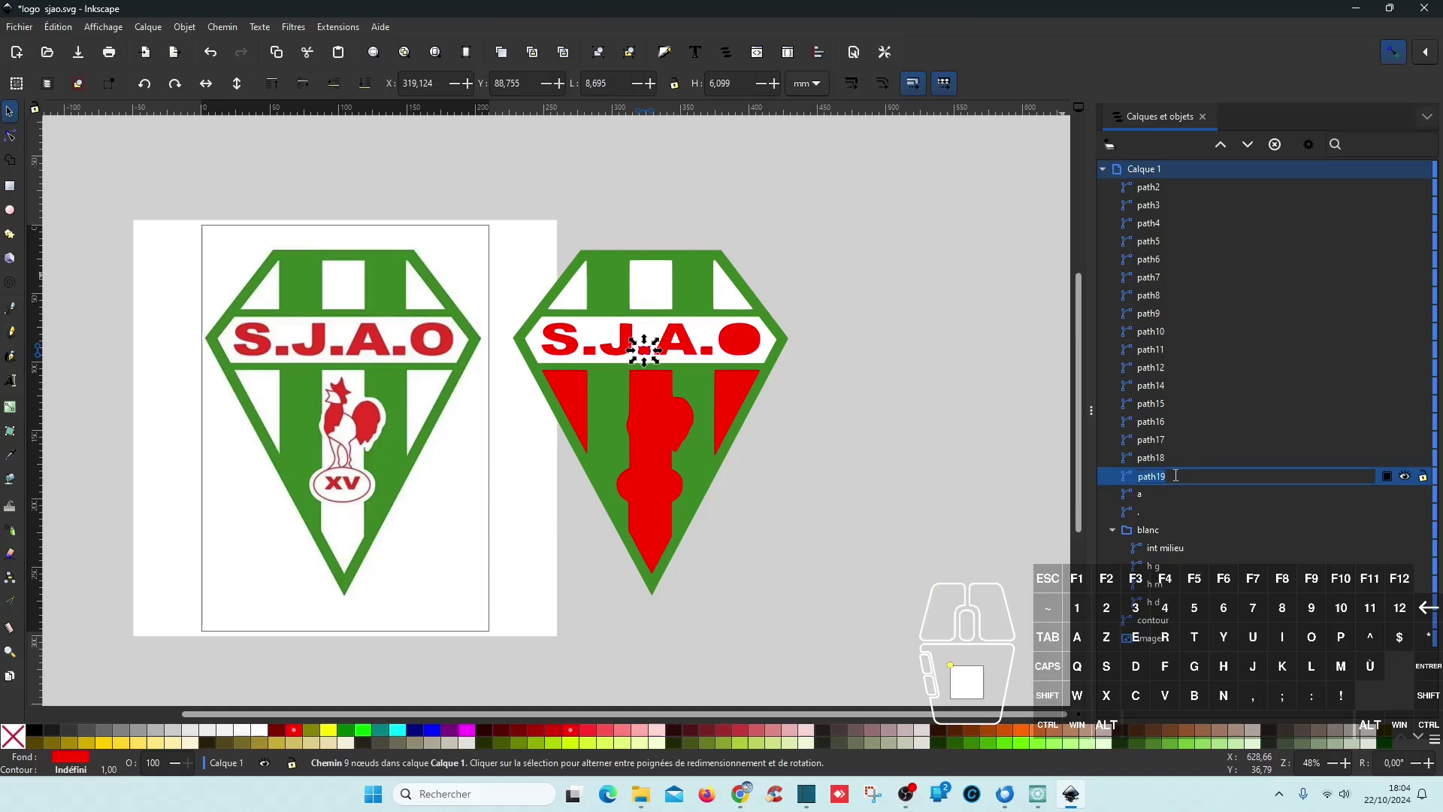
{"action": "type", "text": "."}
{"action": "key", "text": "Return"}
{"action": "left_click", "coordinate": [1160, 458]}
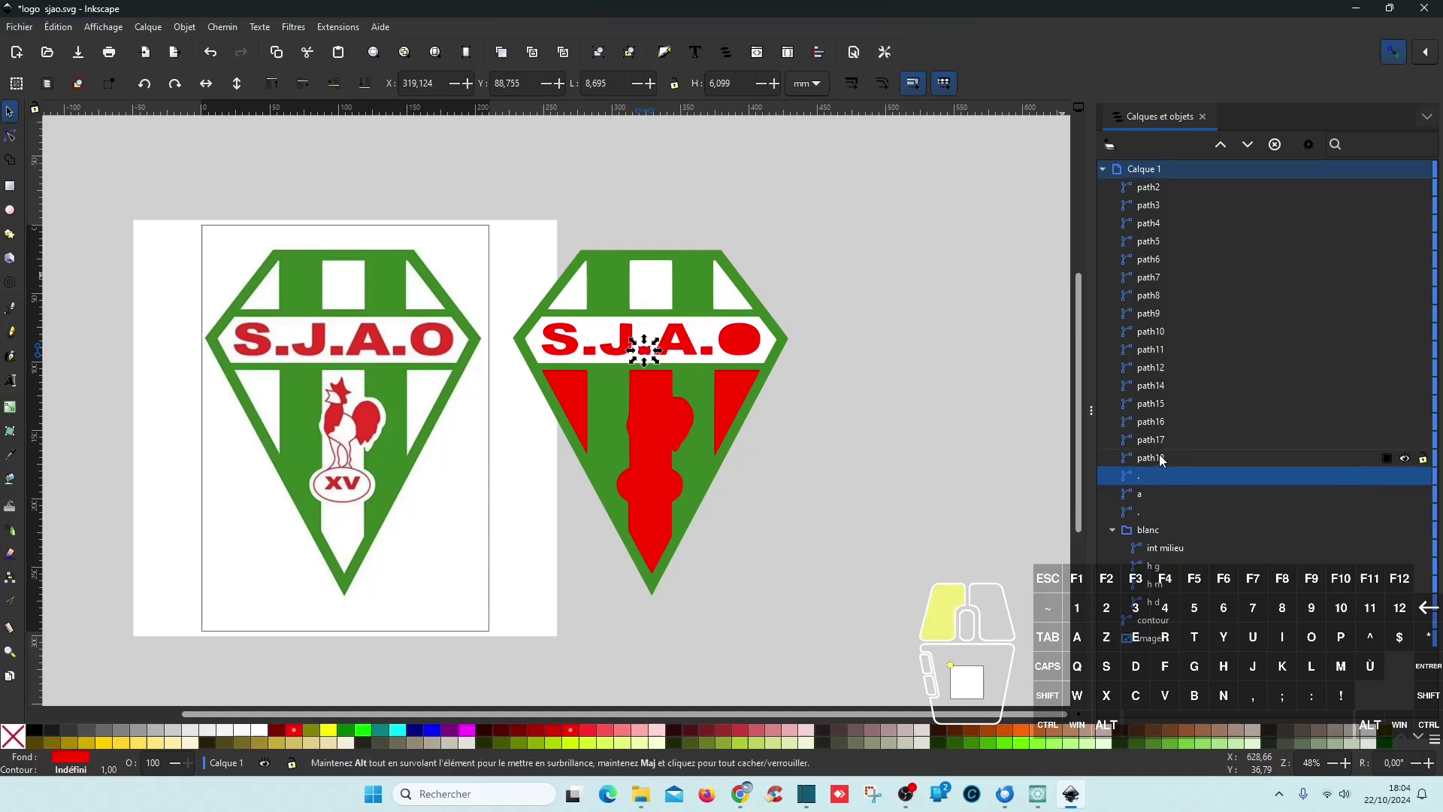
{"action": "left_click", "coordinate": [1160, 458]}
{"action": "type", "text": "."}
{"action": "key", "text": "Return"}
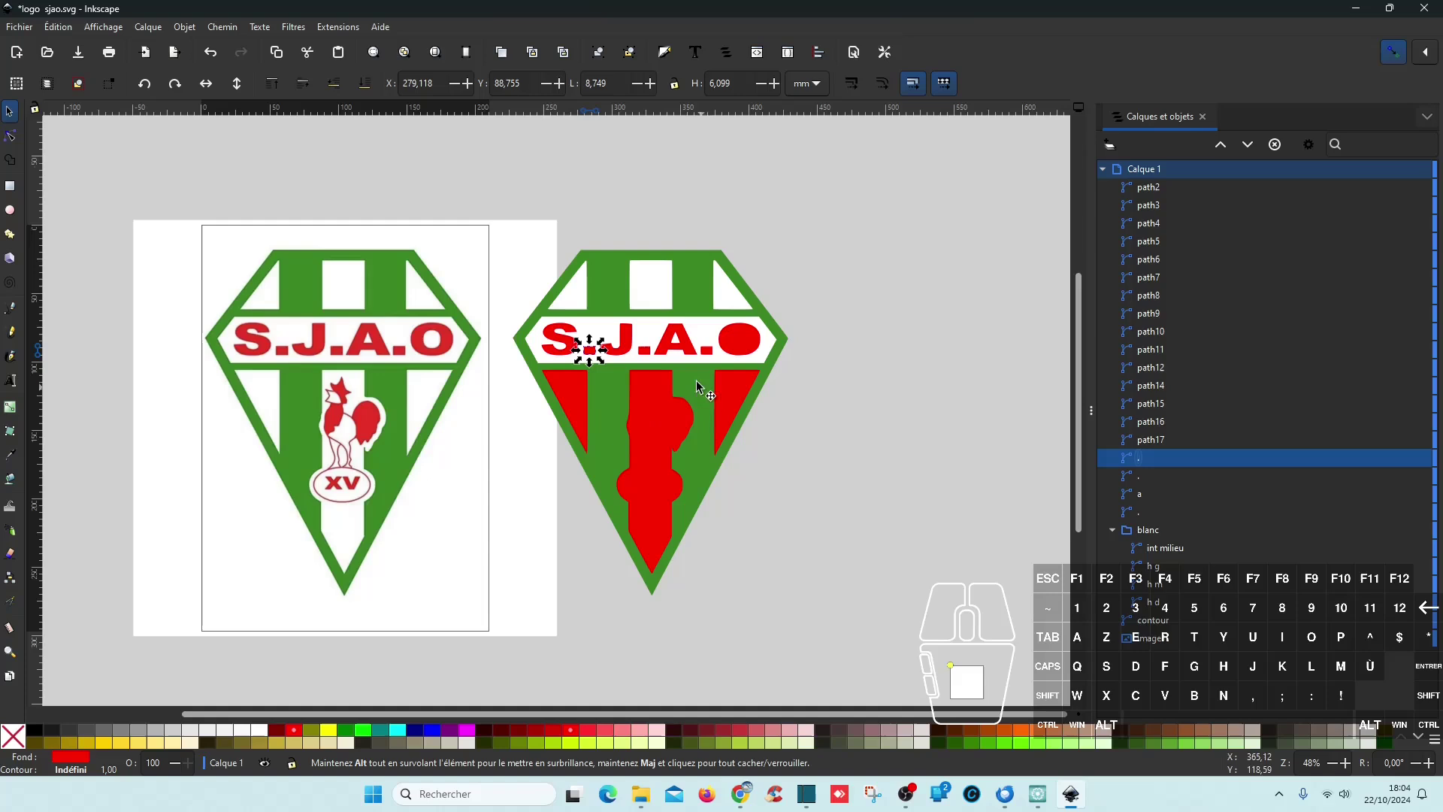
- Raise path17 above path16 and subtract it with Difference to cut out the hole of the letter O
{"action": "left_click", "coordinate": [1147, 439]}
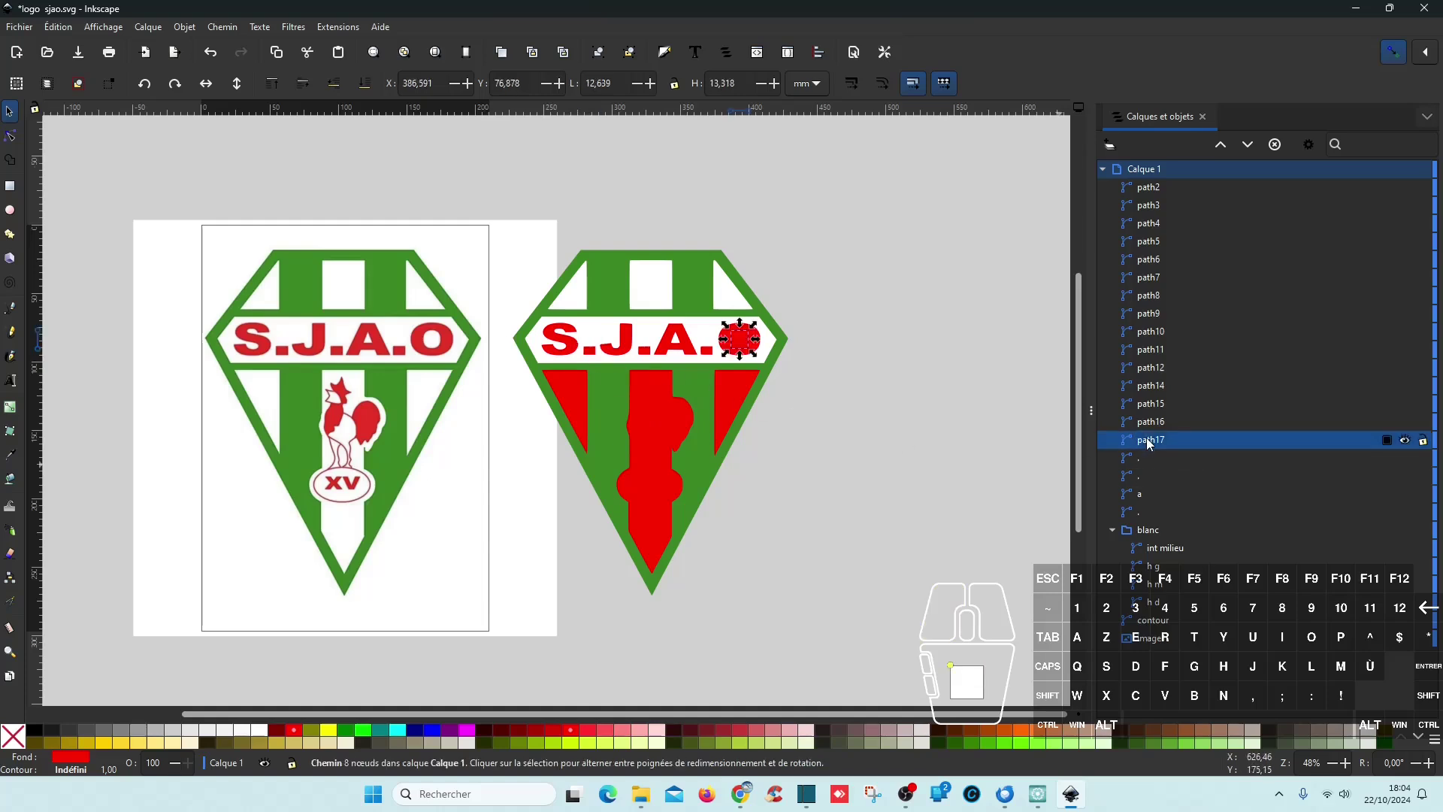
{"action": "left_click", "coordinate": [1147, 443]}
{"action": "left_click", "coordinate": [1231, 143]}
{"action": "left_click", "coordinate": [1170, 436], "text": "shift"}
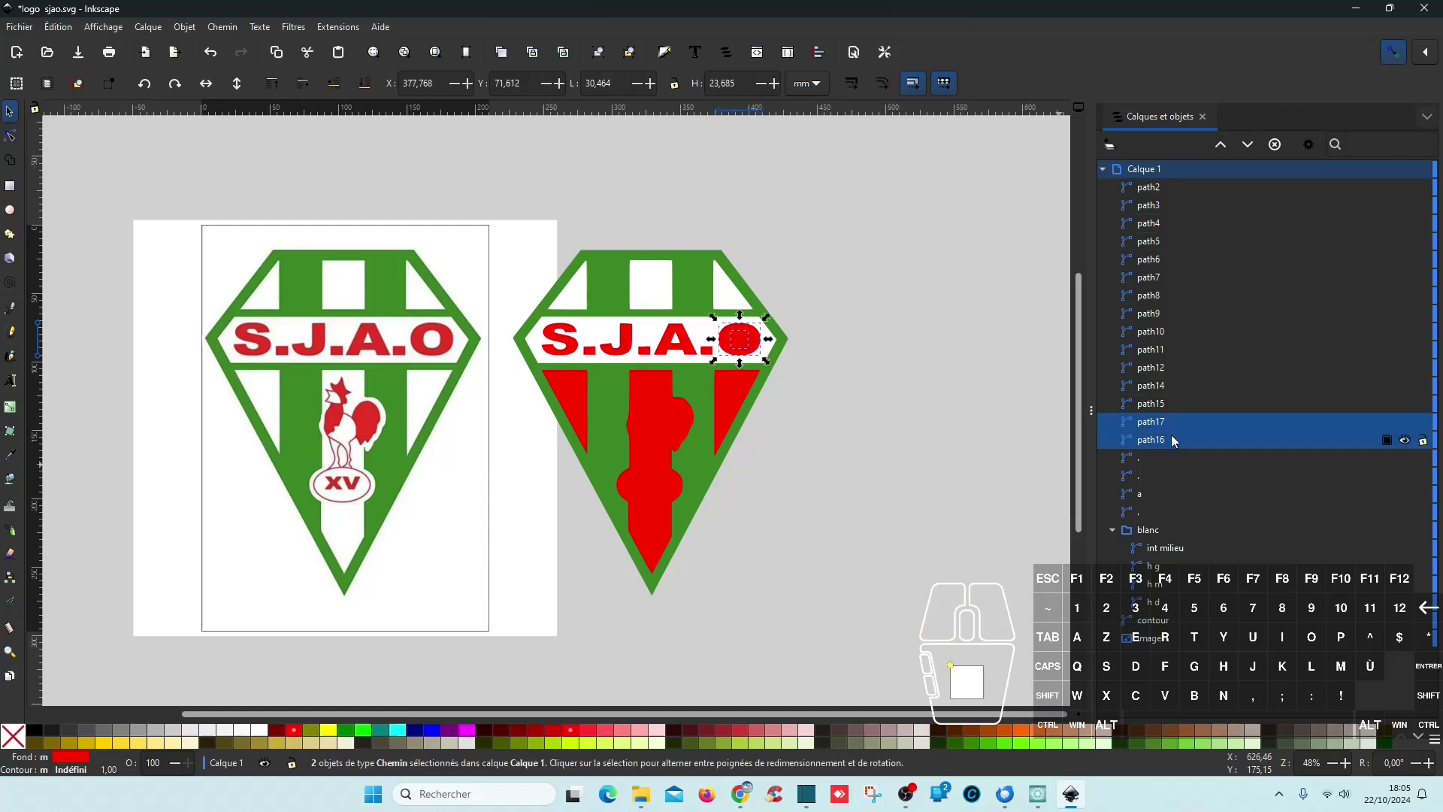
{"action": "left_click", "coordinate": [224, 27]}
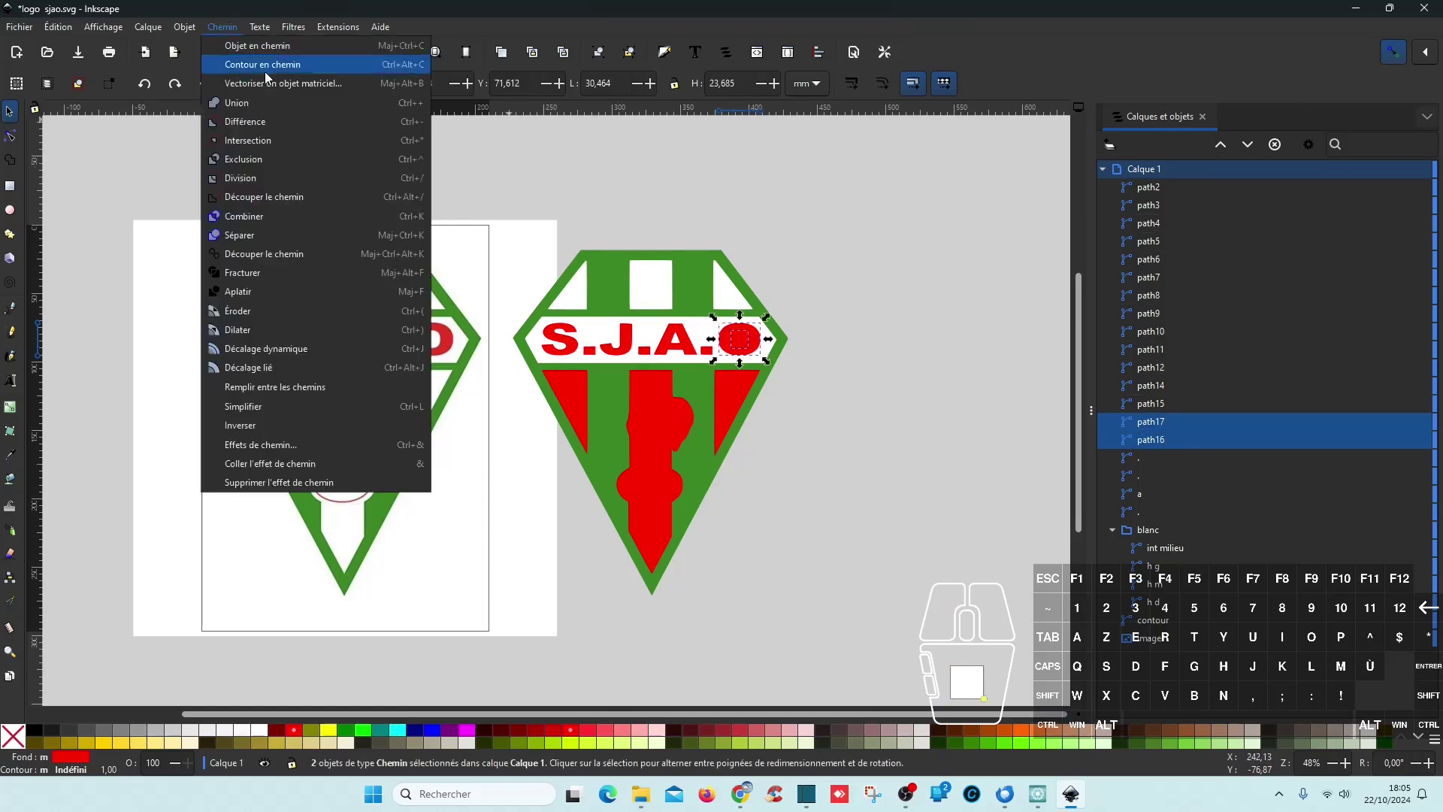
{"action": "left_click", "coordinate": [262, 121]}
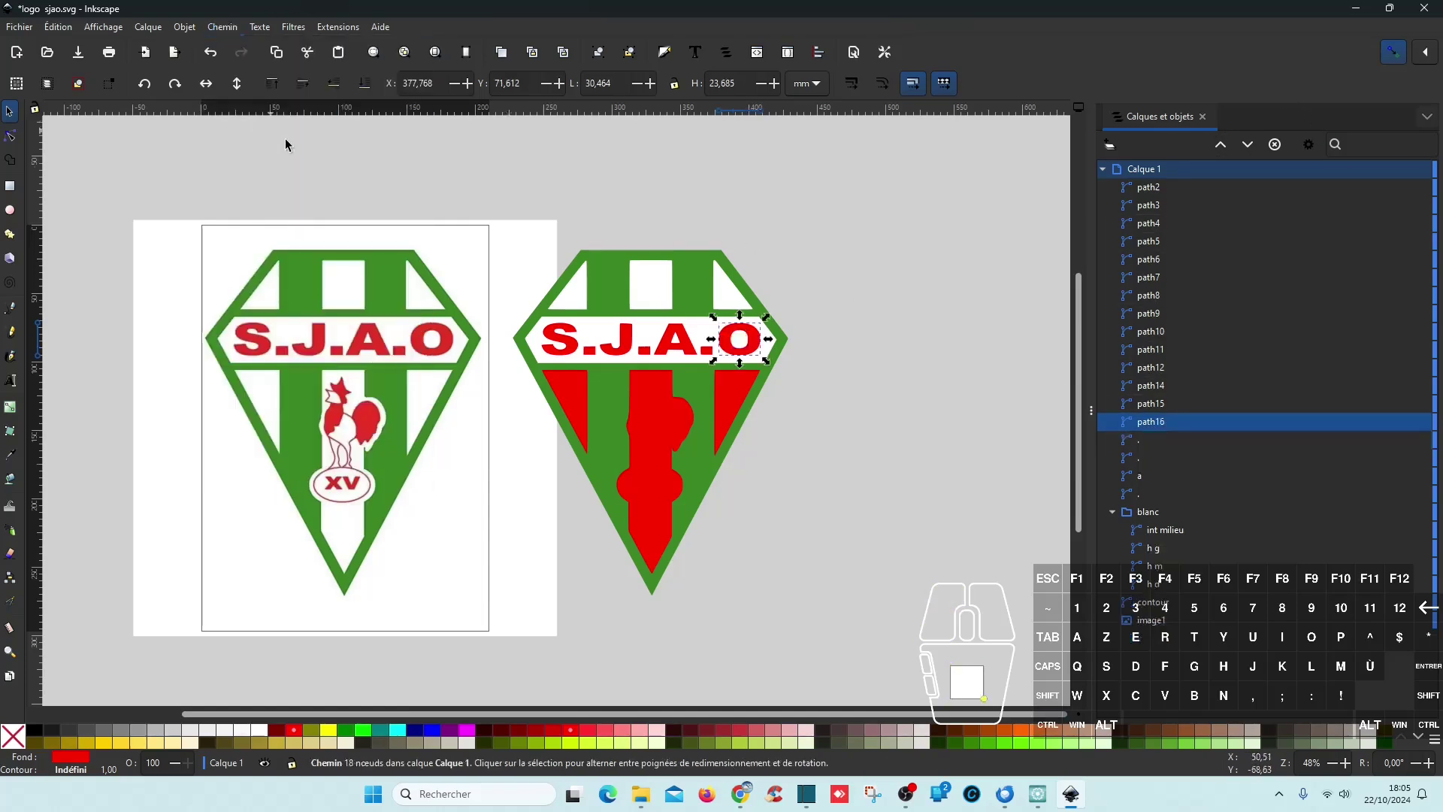
- Rename the remaining banner letters: path16 as "o", path15 as "j" and path14 as "s"
{"action": "double_click", "coordinate": [1165, 421]}
{"action": "type", "text": "o"}
{"action": "key", "text": "Return"}
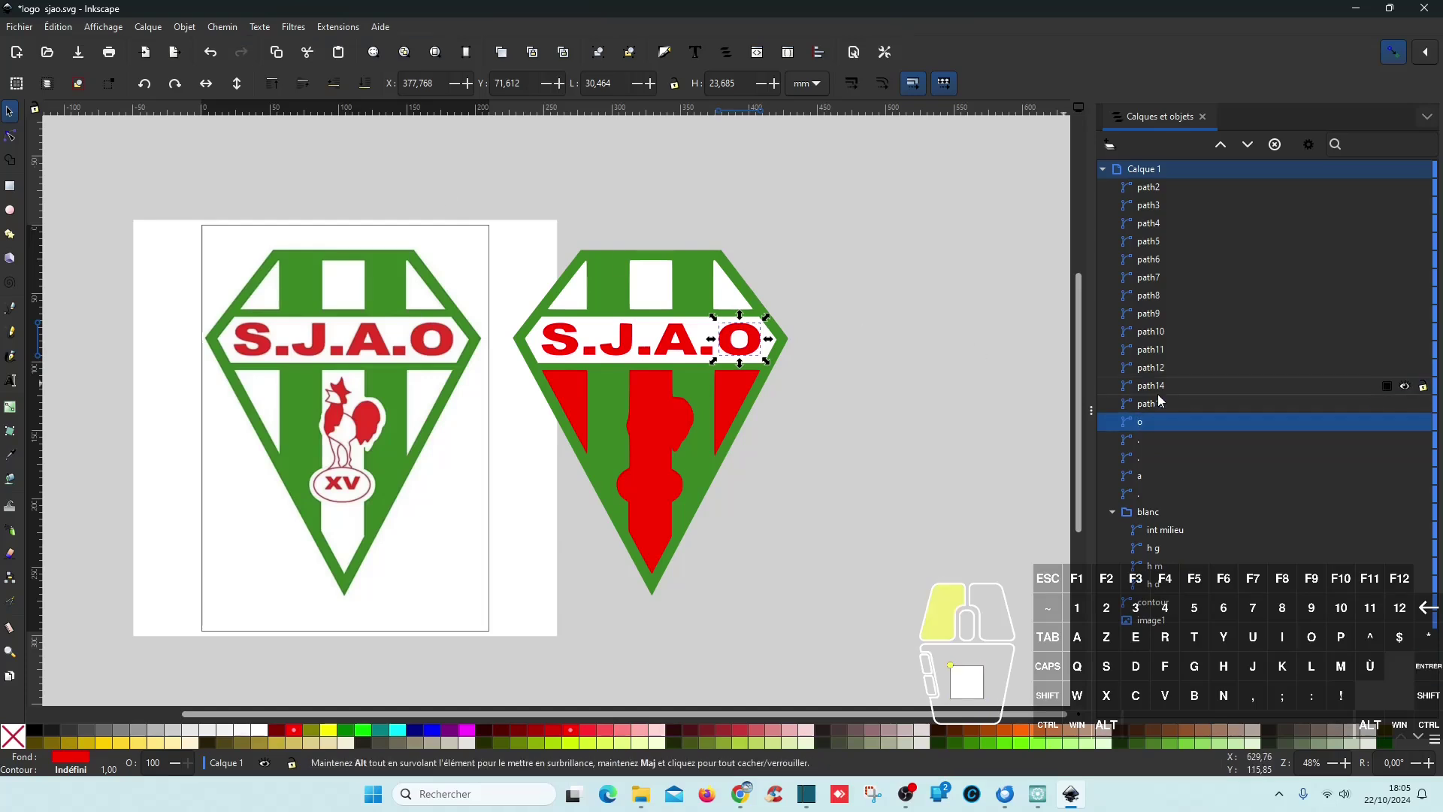
{"action": "left_click", "coordinate": [1157, 403]}
{"action": "left_click", "coordinate": [1157, 402]}
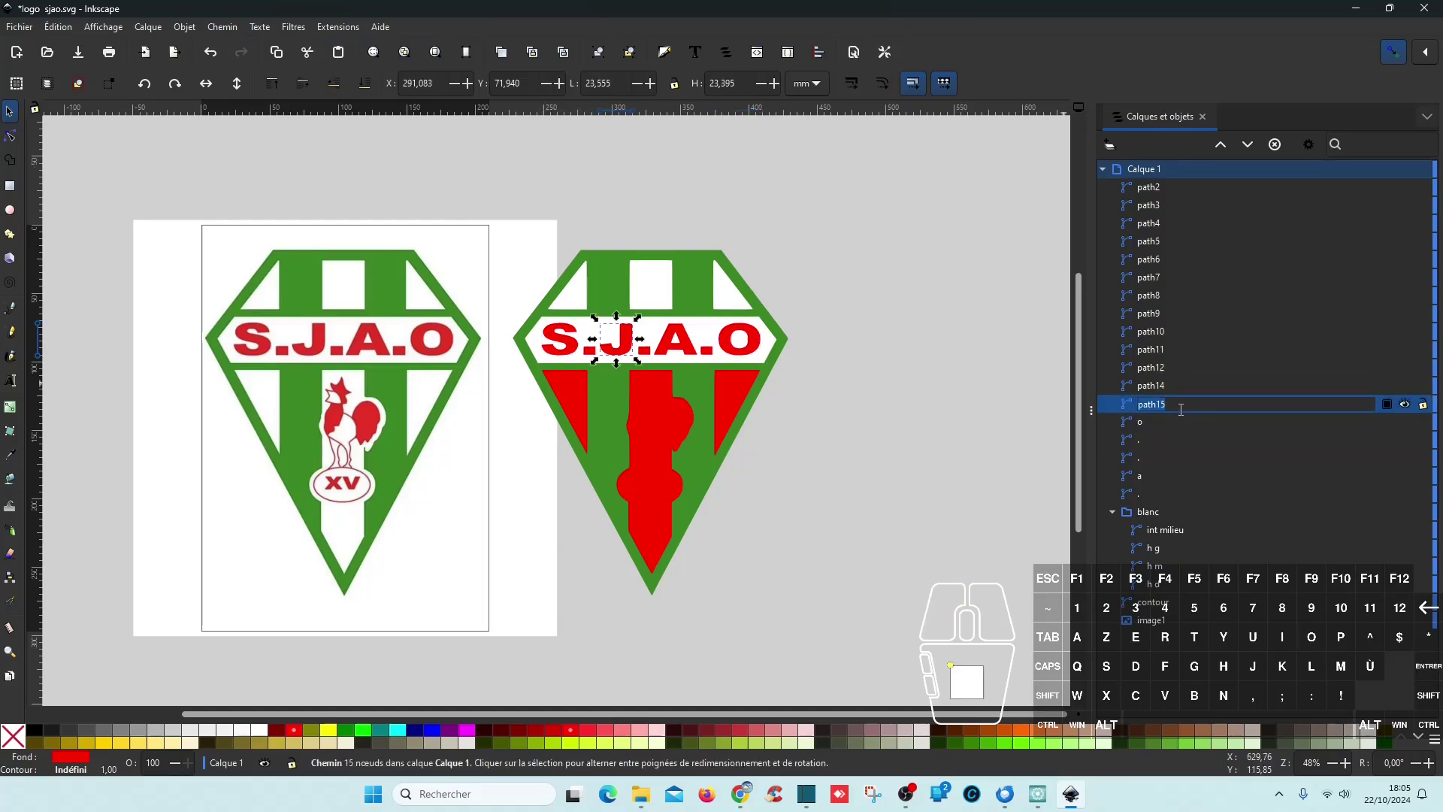
{"action": "type", "text": "j"}
{"action": "key", "text": "Return"}
{"action": "left_click", "coordinate": [1170, 384]}
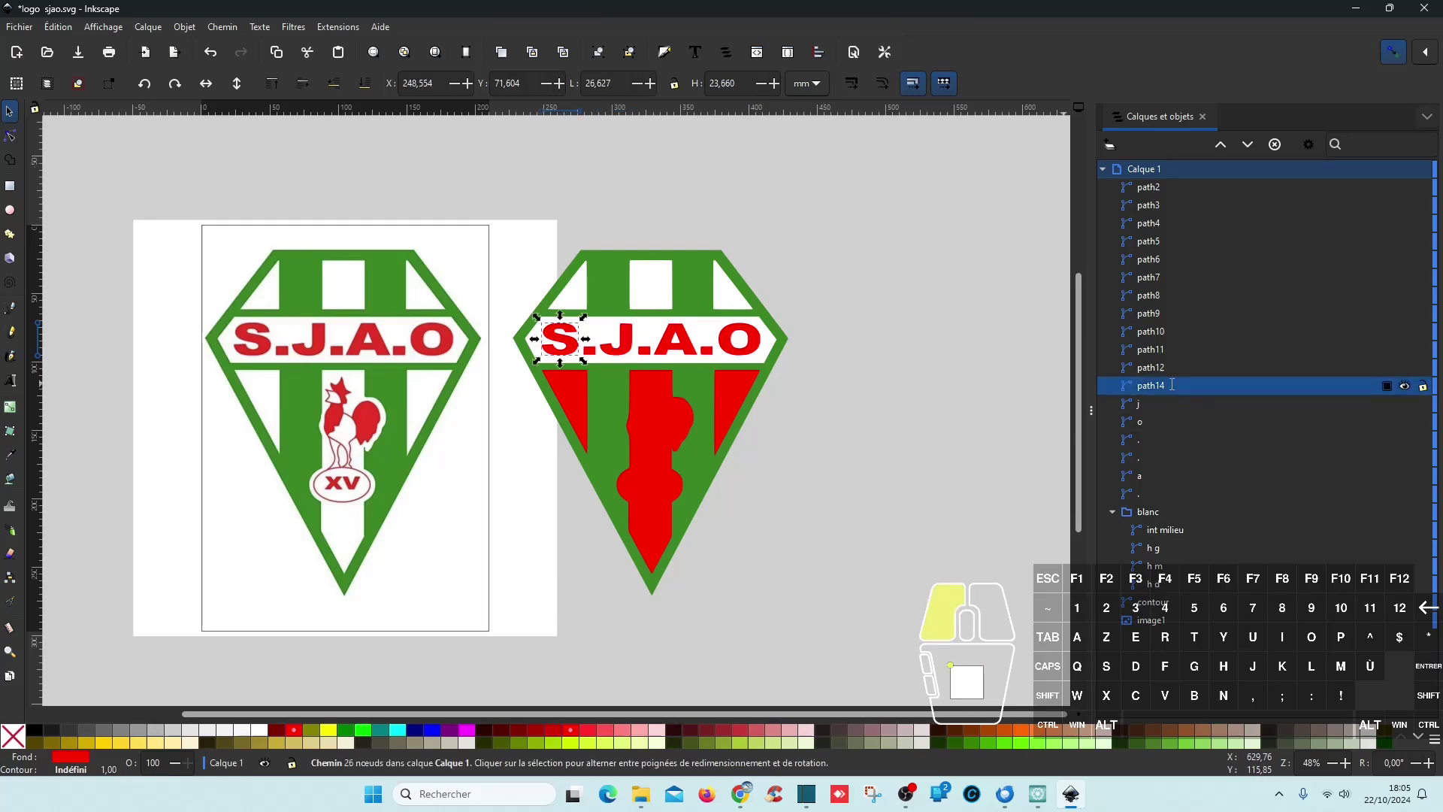
{"action": "left_click", "coordinate": [1170, 383]}
{"action": "type", "text": "s"}
{"action": "key", "text": "Return"}
- Fill the side triangles below the banner, path11 and path12, with white
{"action": "left_click", "coordinate": [1180, 367]}
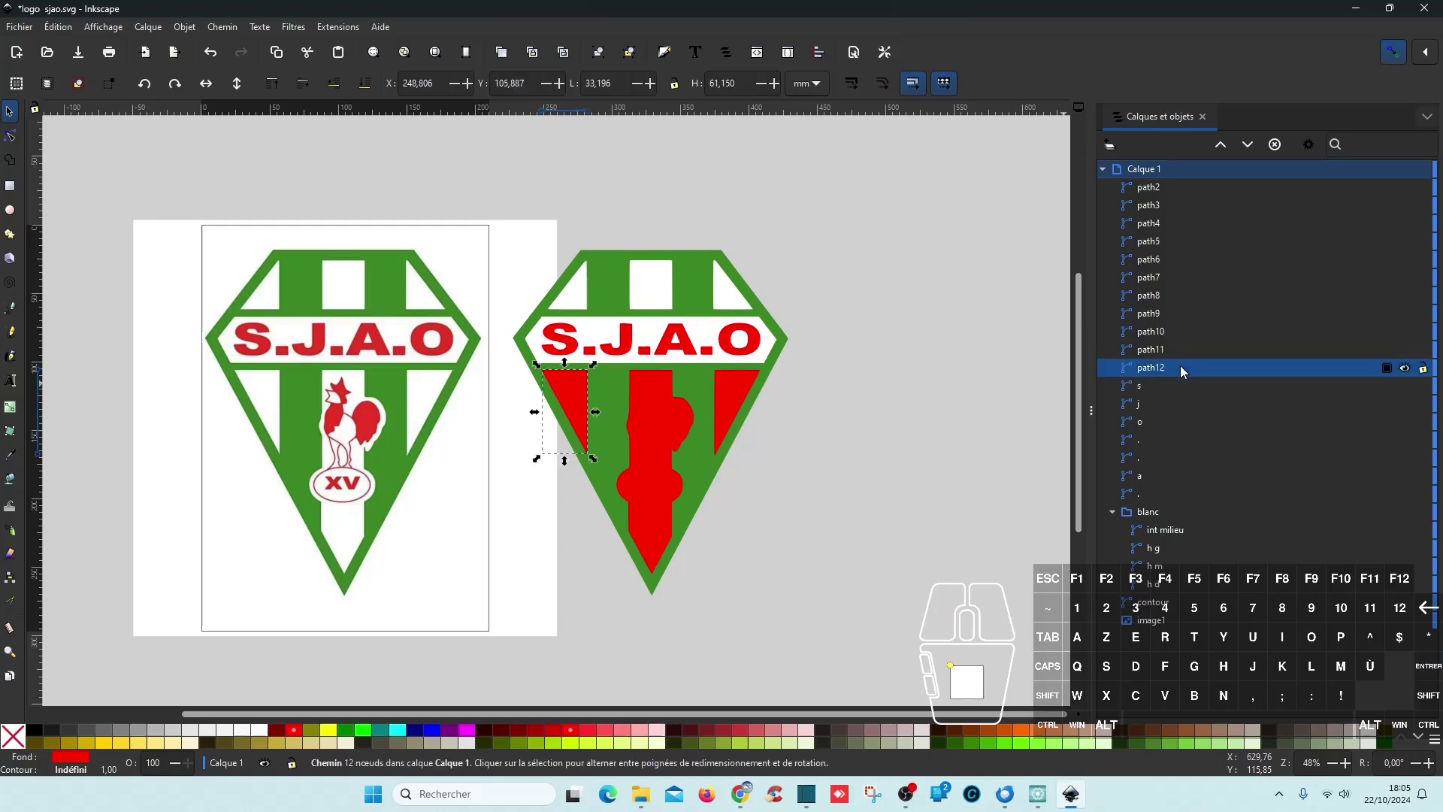
{"action": "left_click", "coordinate": [1162, 353]}
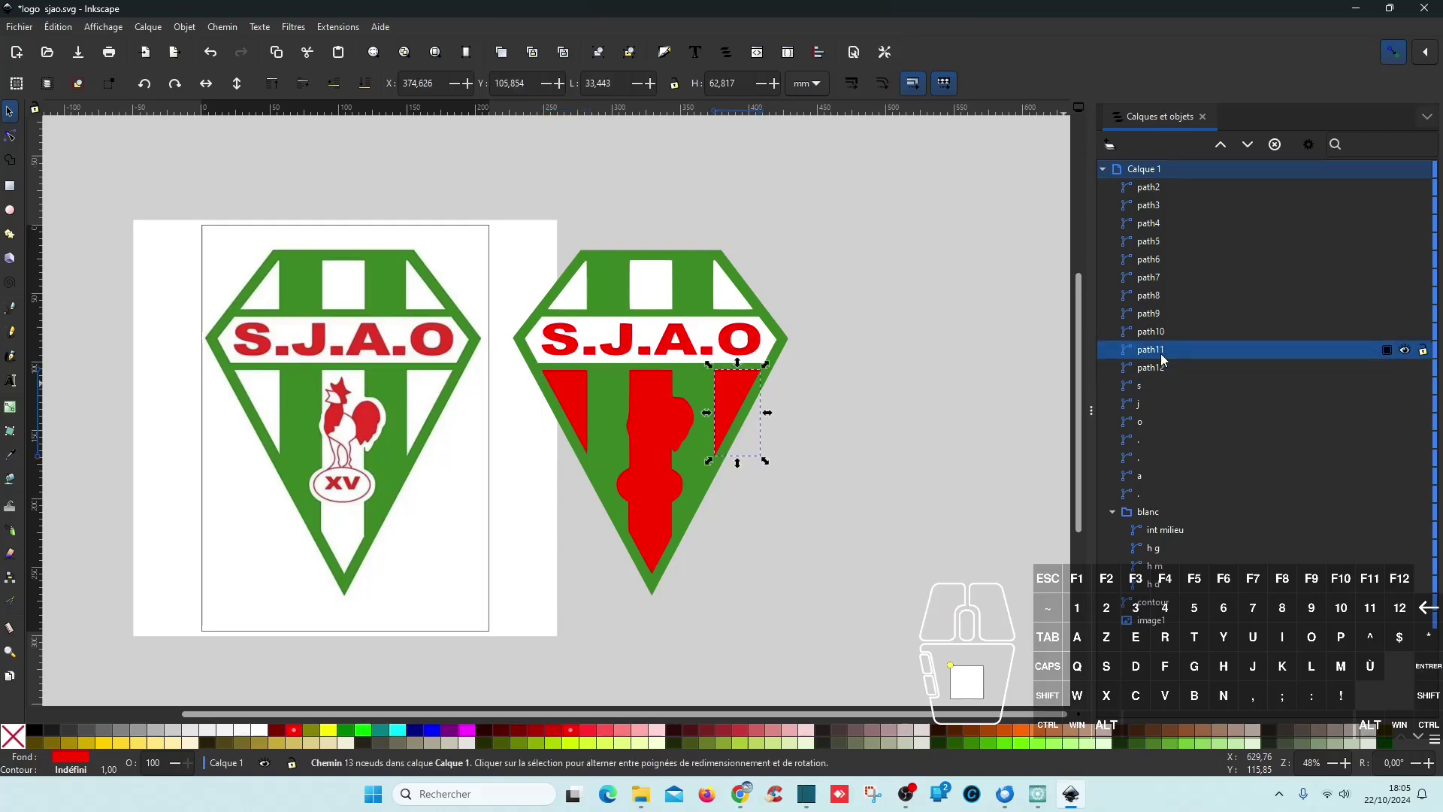
{"action": "left_click", "coordinate": [1156, 365], "text": "shift"}
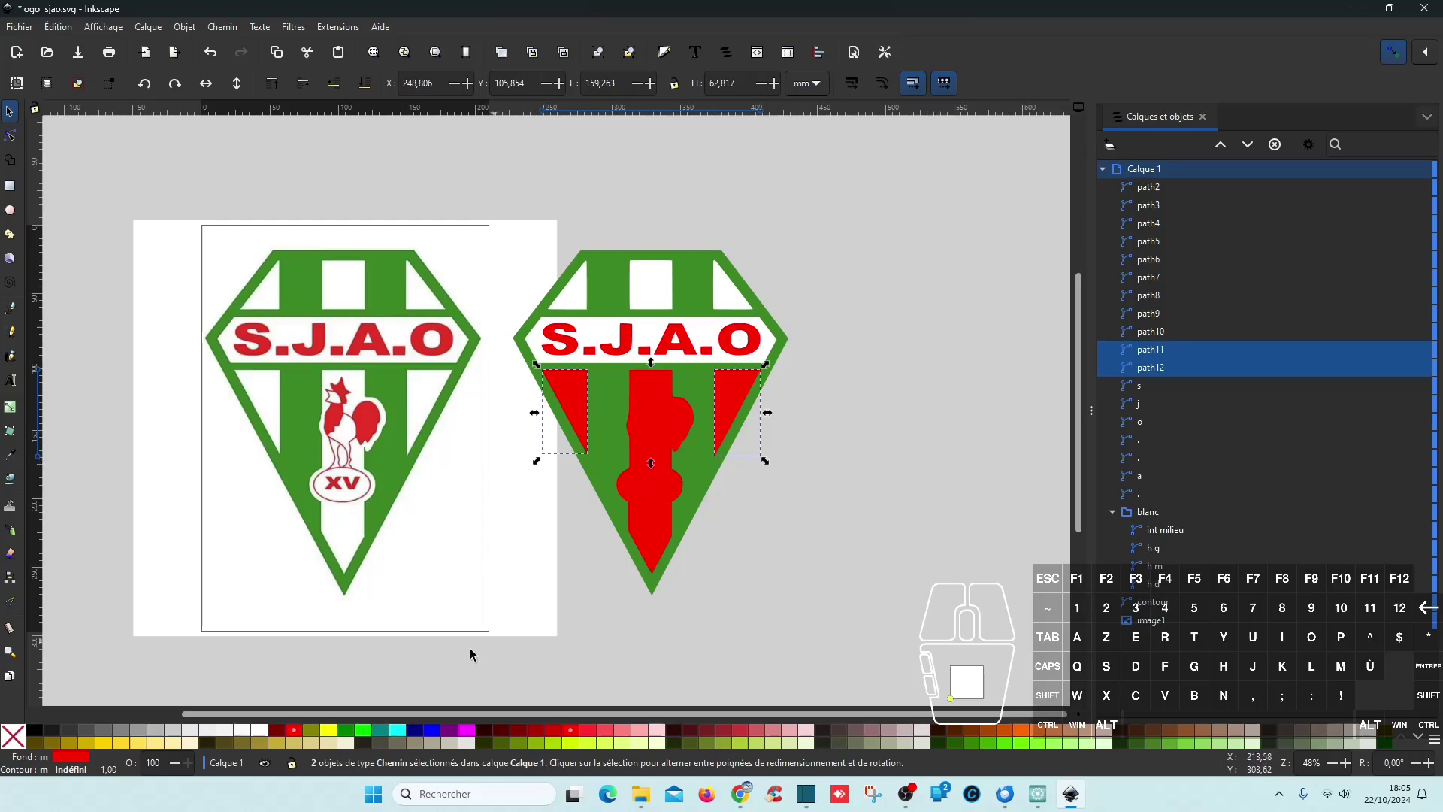
{"action": "left_click", "coordinate": [259, 731]}
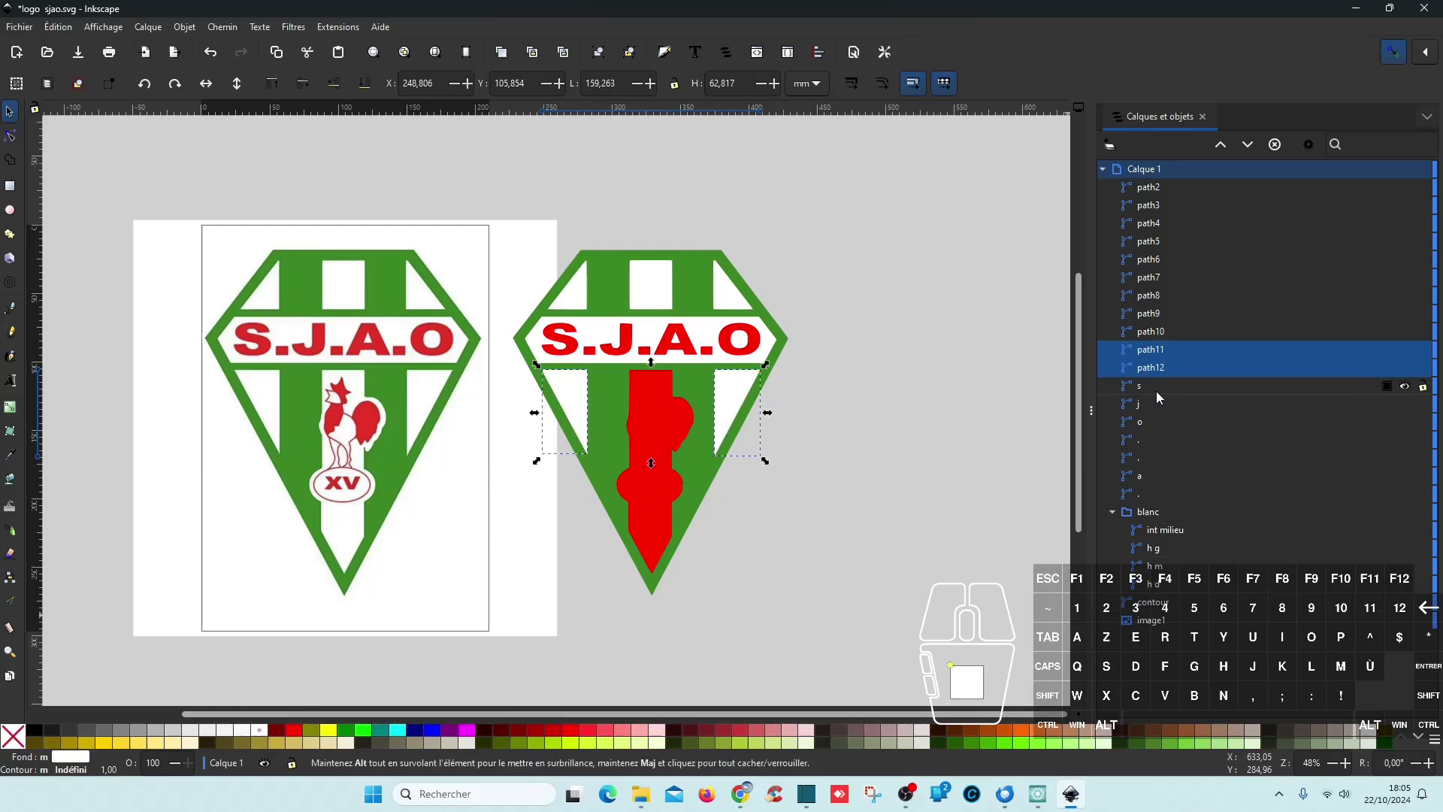
- Rename path11, the triangle on the right below the banner, as "m d"
{"action": "left_click", "coordinate": [1174, 347]}
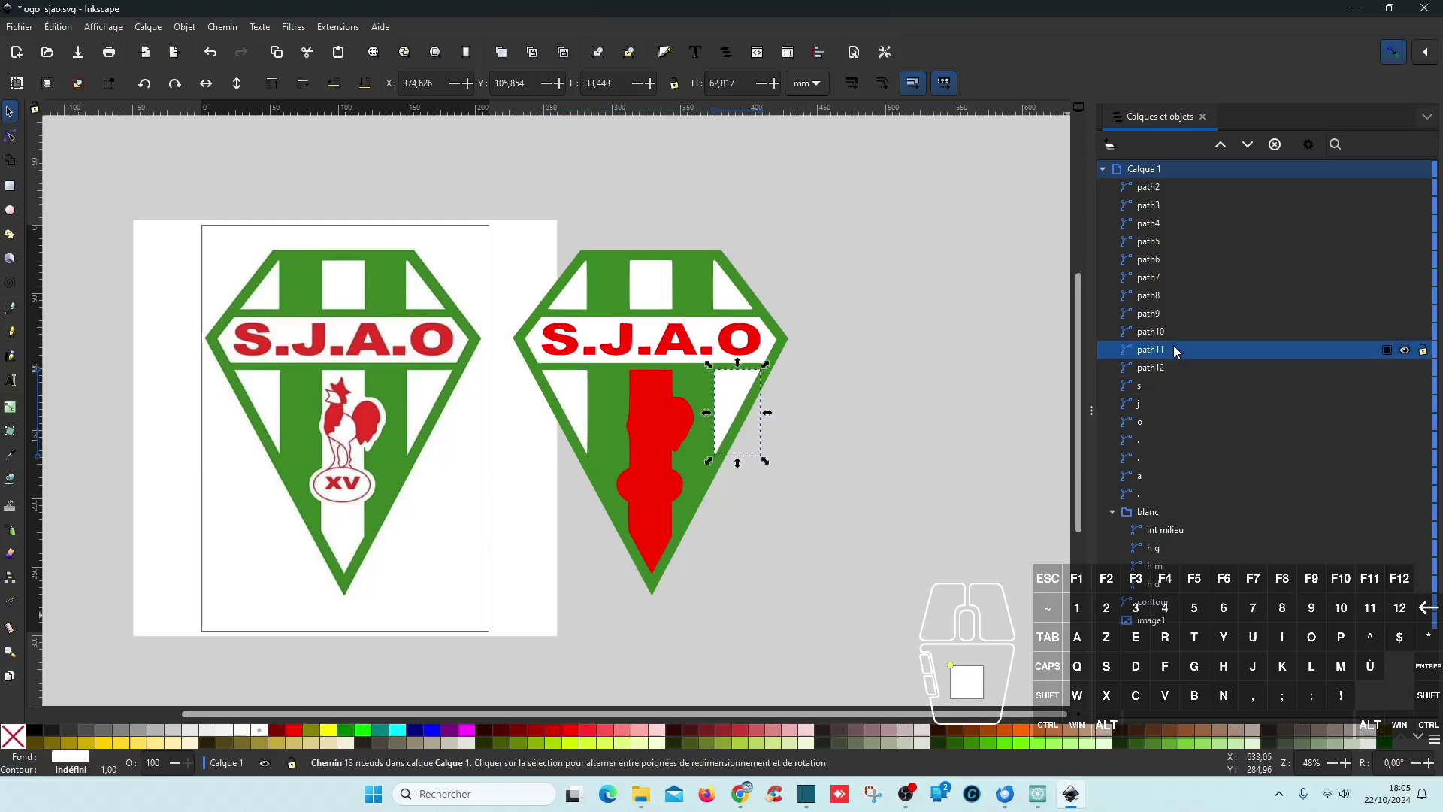
{"action": "left_click", "coordinate": [1176, 349]}
{"action": "type", "text": "m"}
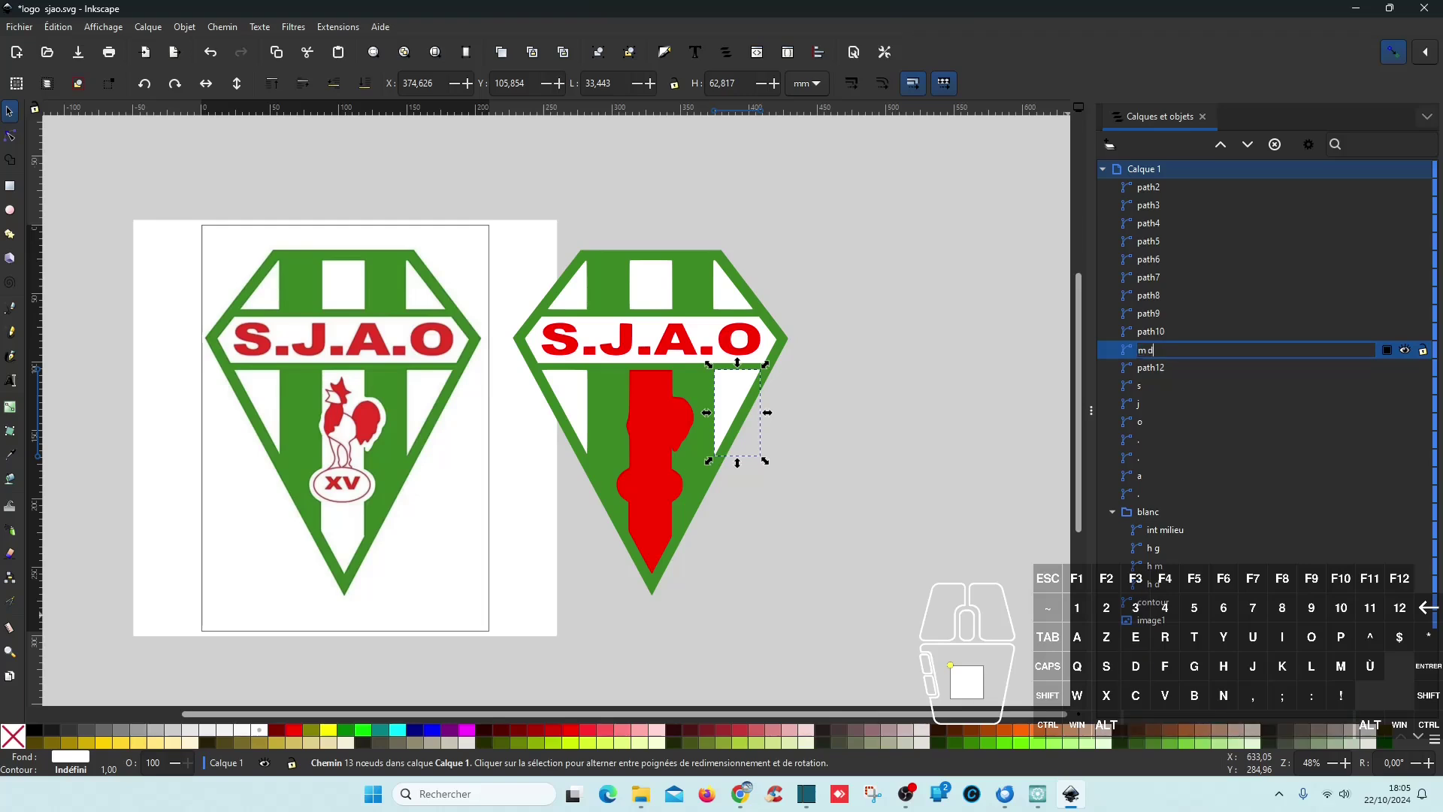
{"action": "type", "text": " d"}
{"action": "key", "text": "Return"}
- Rename path12 as "m g" and move it together with "m d" into the "blanc" group
{"action": "left_click", "coordinate": [1161, 364]}
{"action": "left_click", "coordinate": [1161, 364]}
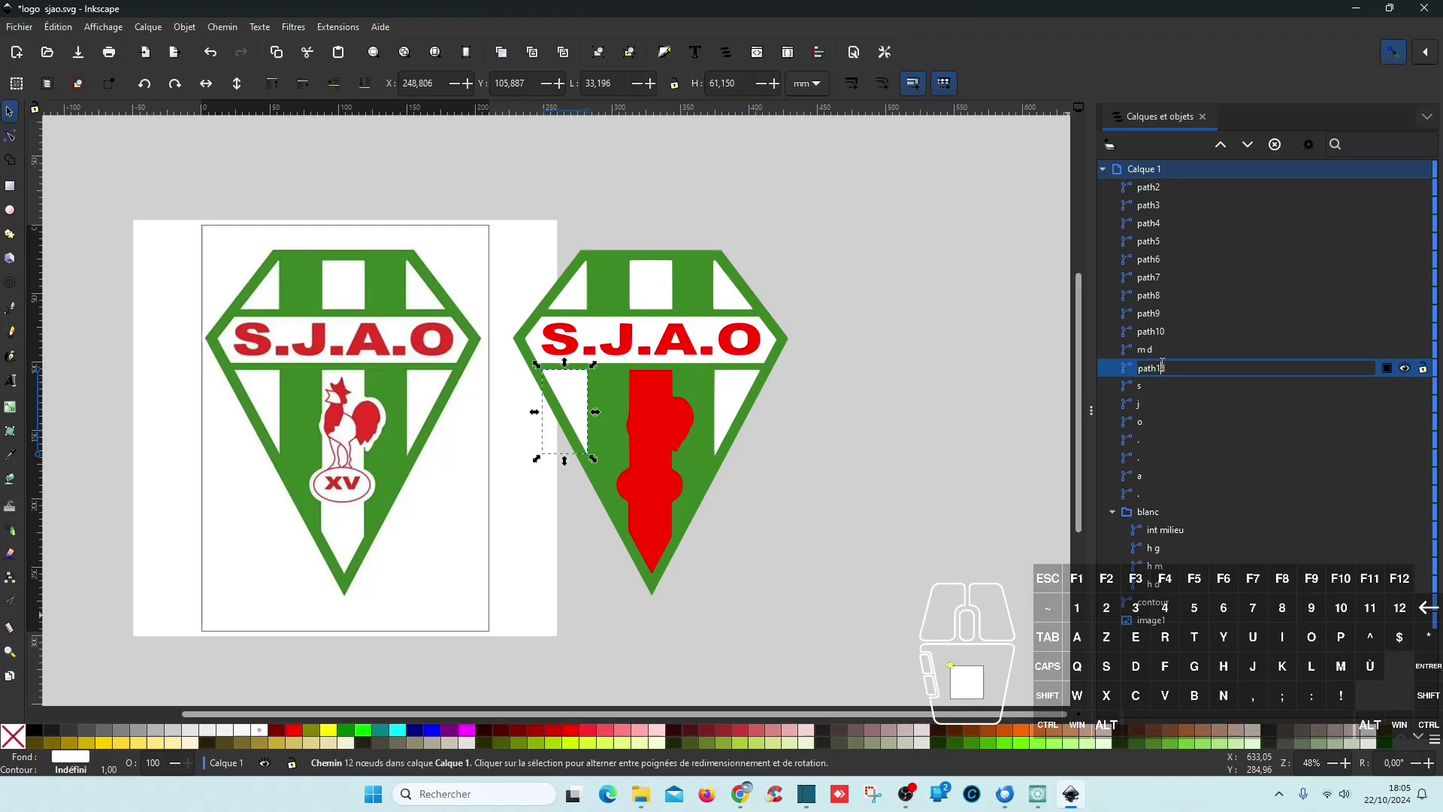
{"action": "left_click", "coordinate": [1179, 369]}
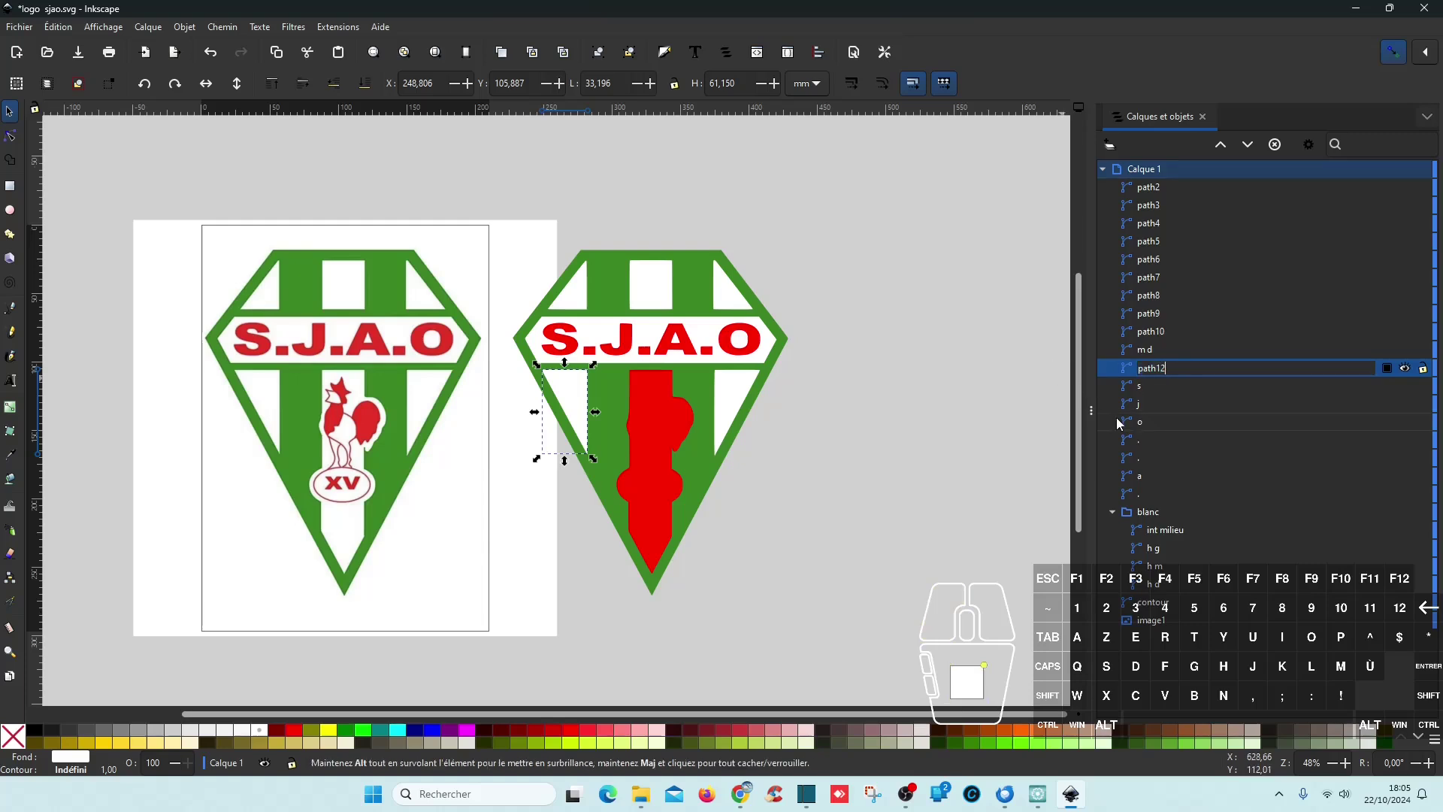
{"action": "left_click", "coordinate": [1170, 367]}
{"action": "left_click_drag", "start_coordinate": [1170, 366], "coordinate": [1107, 382]}
{"action": "type", "text": "m g"}
{"action": "key", "text": "Return"}
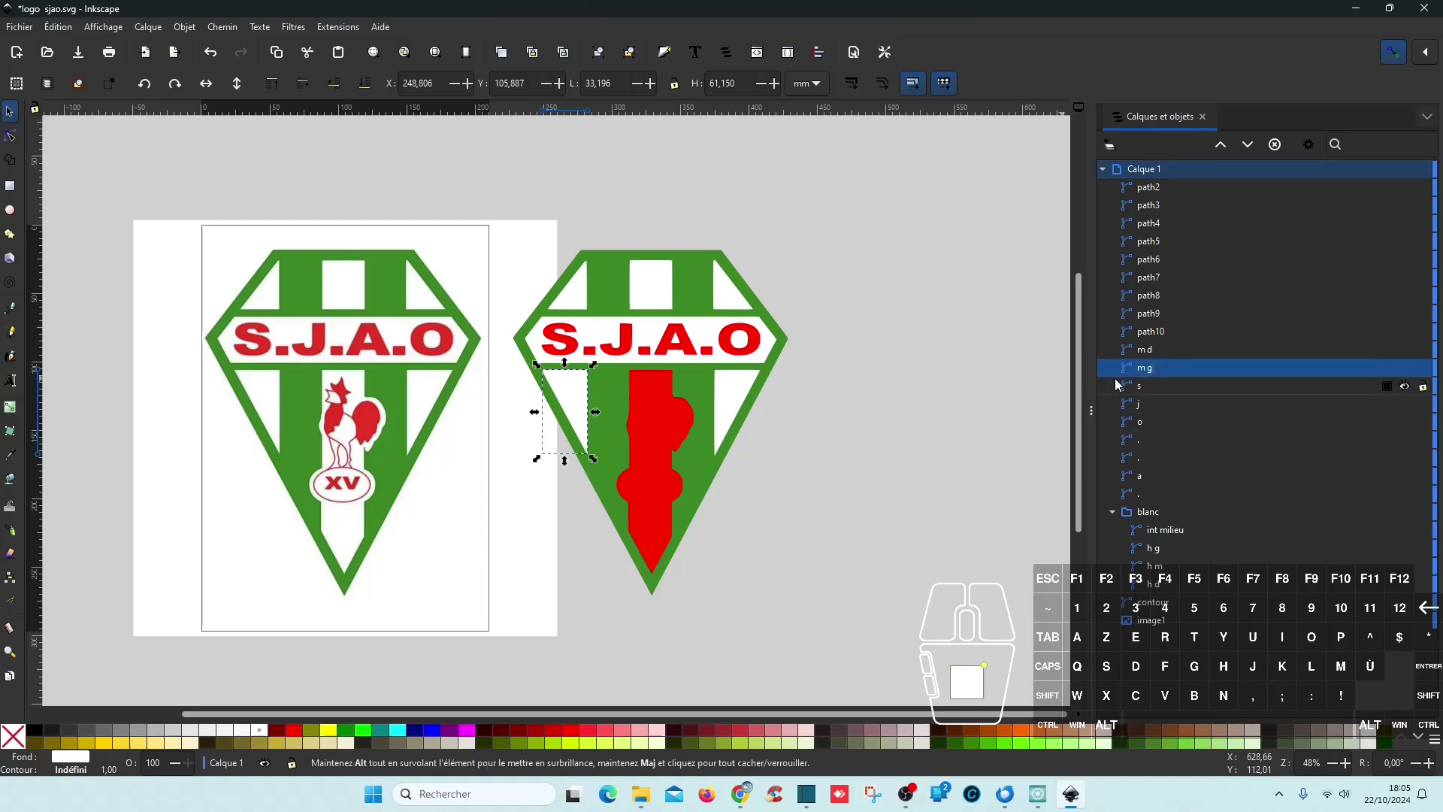
{"action": "left_click", "coordinate": [1153, 350], "text": "shift"}
{"action": "left_click_drag", "start_coordinate": [1158, 368], "coordinate": [1218, 520]}
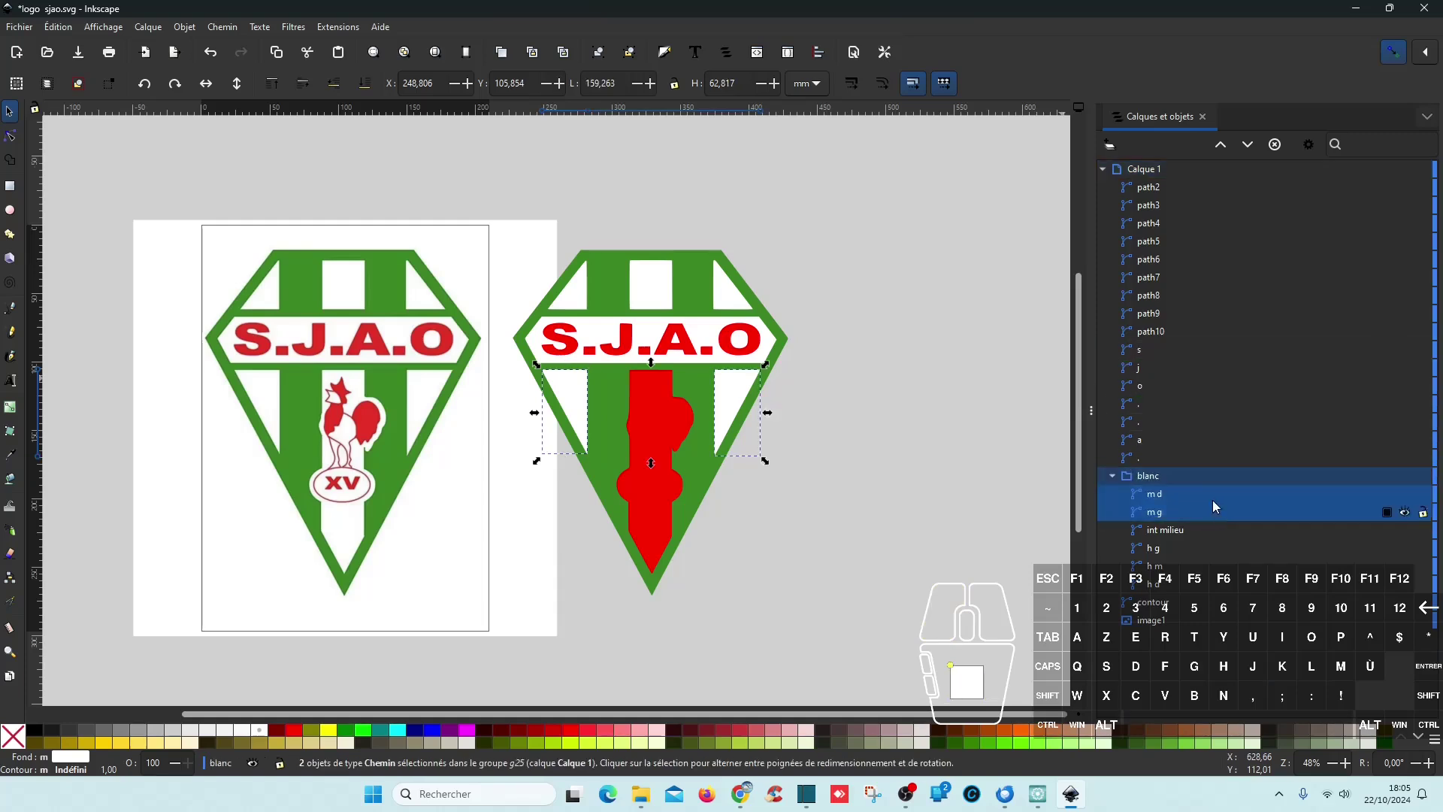
- Fill path2, the central stripe surrounding the rooster, with white and rename it as "m"
{"action": "left_click", "coordinate": [1145, 336]}
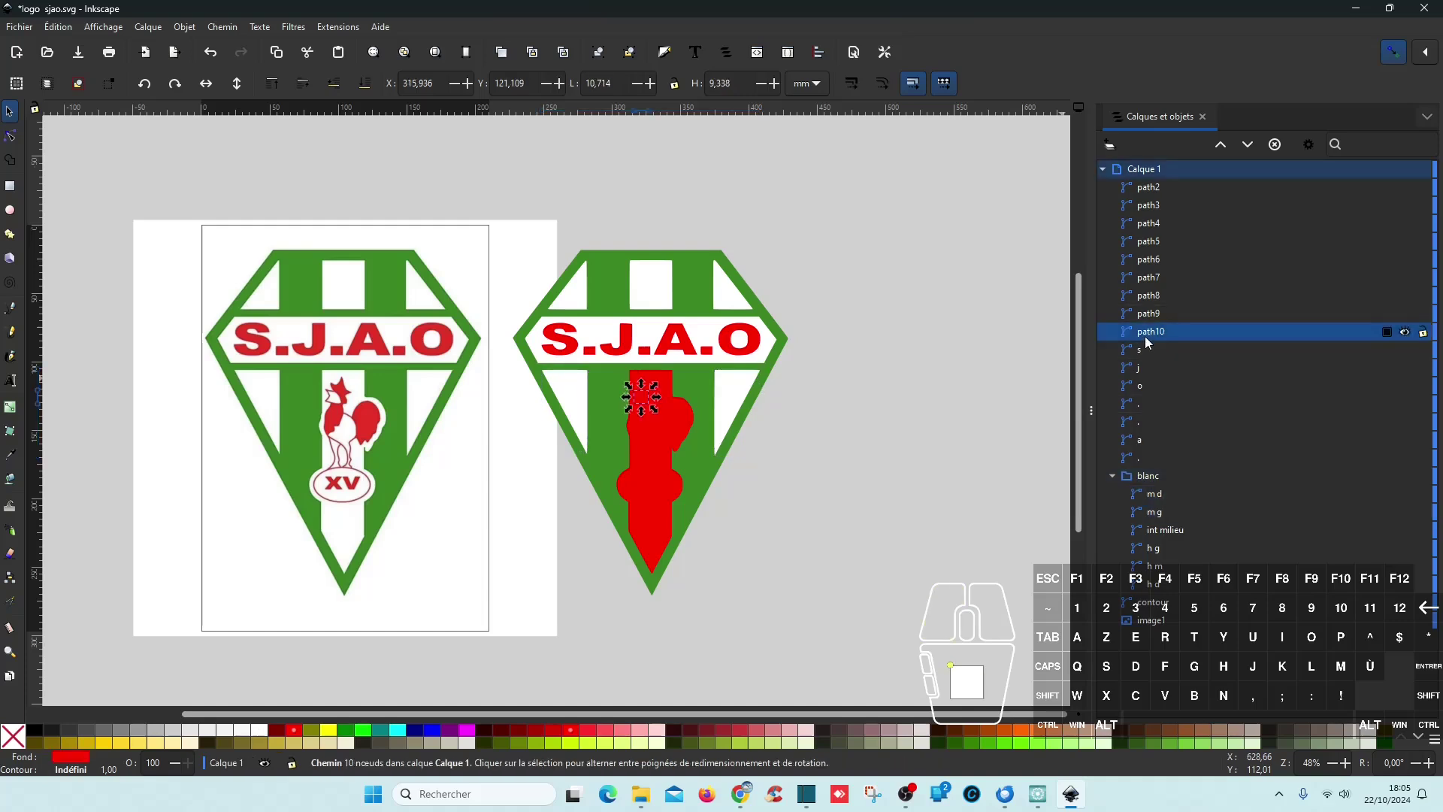
{"action": "left_click", "coordinate": [1152, 313]}
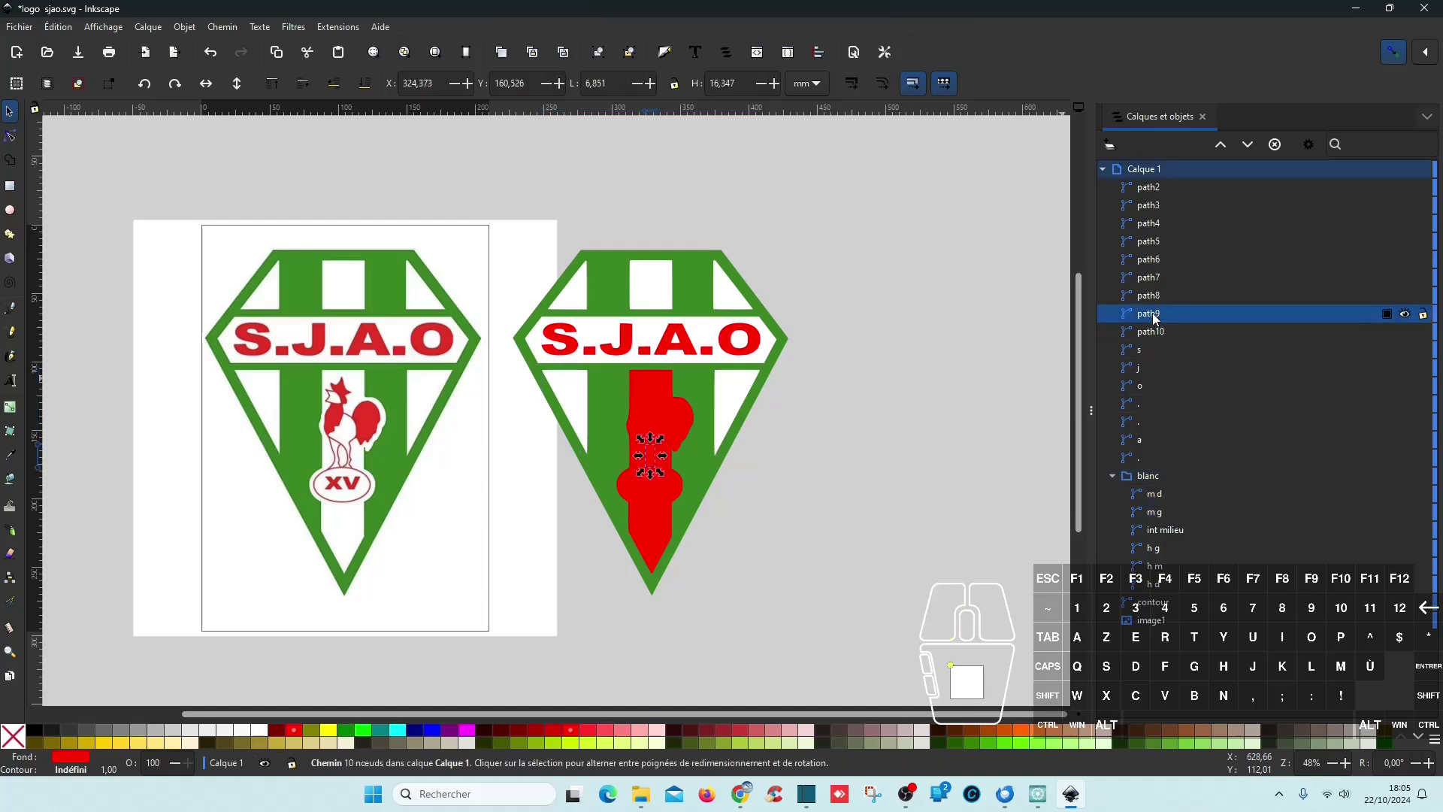
{"action": "left_click", "coordinate": [666, 374]}
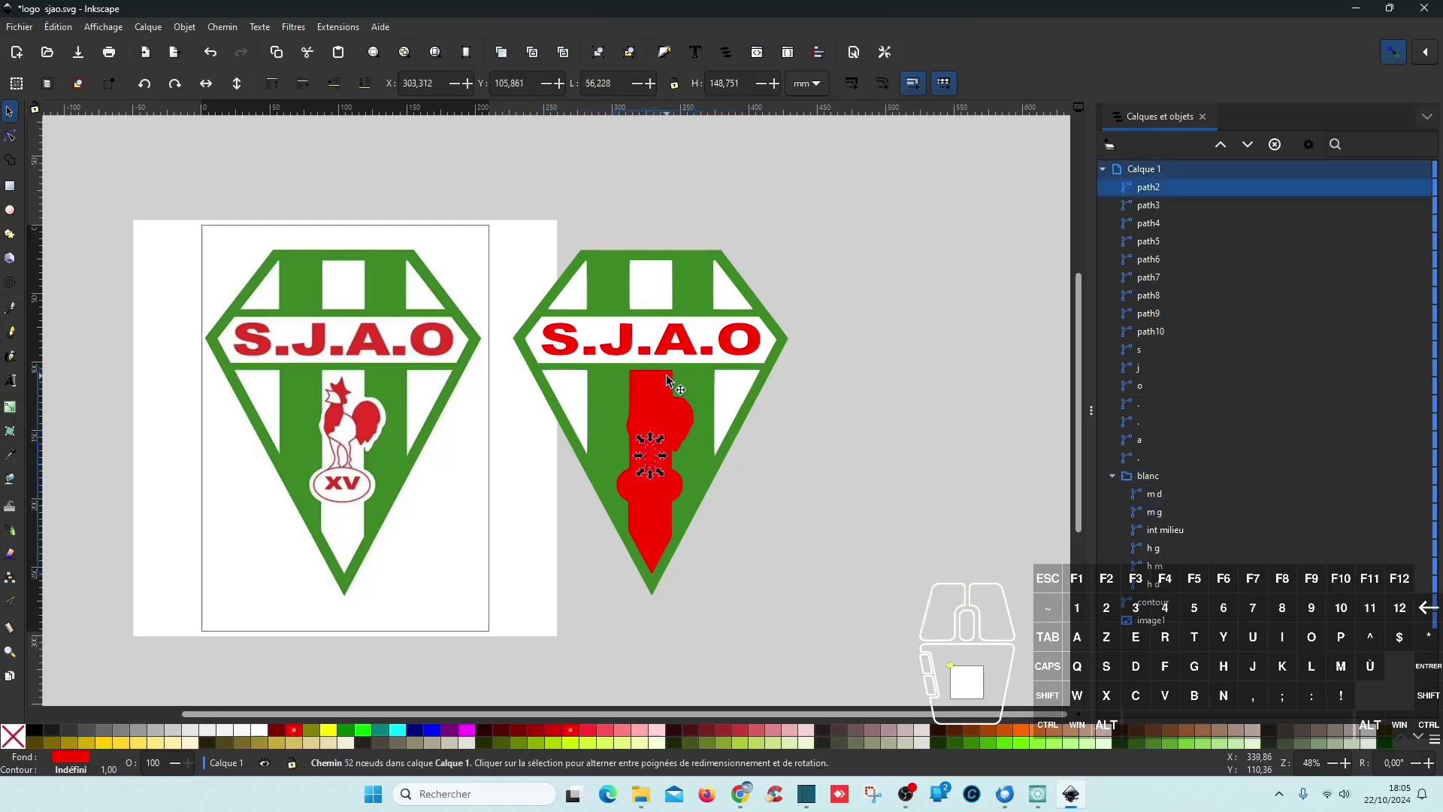
{"action": "left_click", "coordinate": [259, 730]}
{"action": "left_click", "coordinate": [1176, 187]}
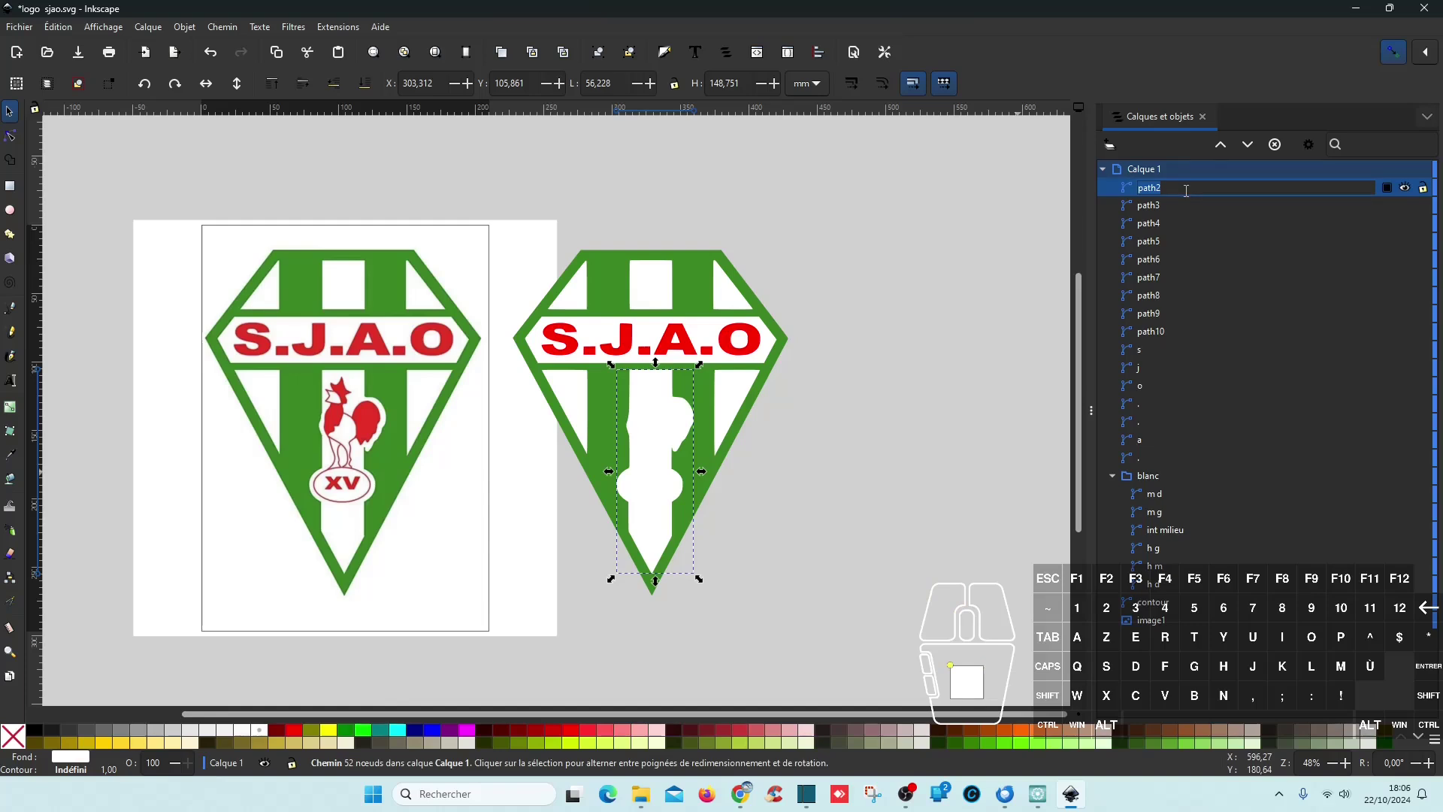
{"action": "type", "text": "m"}
{"action": "key", "text": "Return"}
- Move "m" to the top of the "blanc" group and save the document
{"action": "left_click_drag", "start_coordinate": [1175, 187], "coordinate": [1368, 480]}
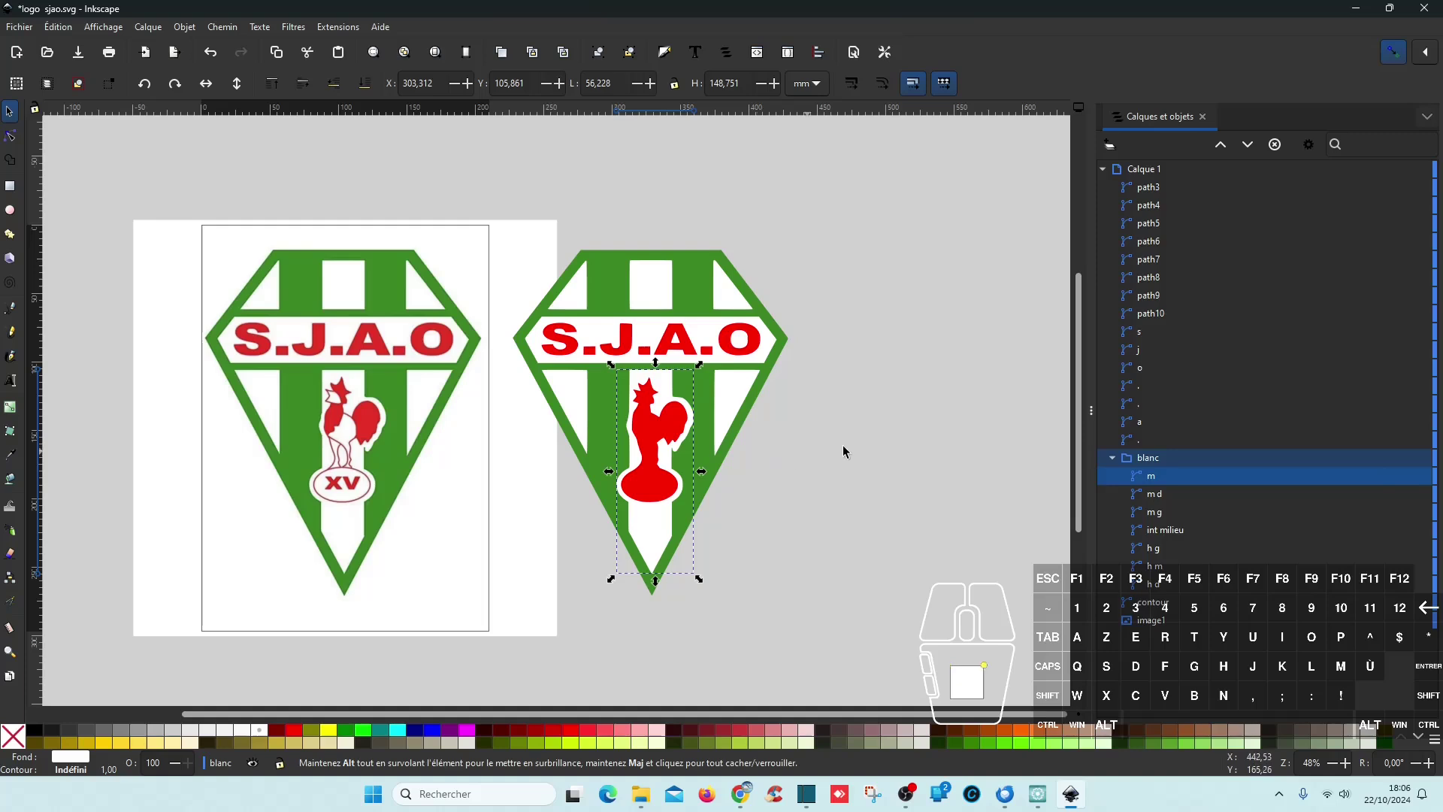
{"action": "key", "text": "ctrl+s"}
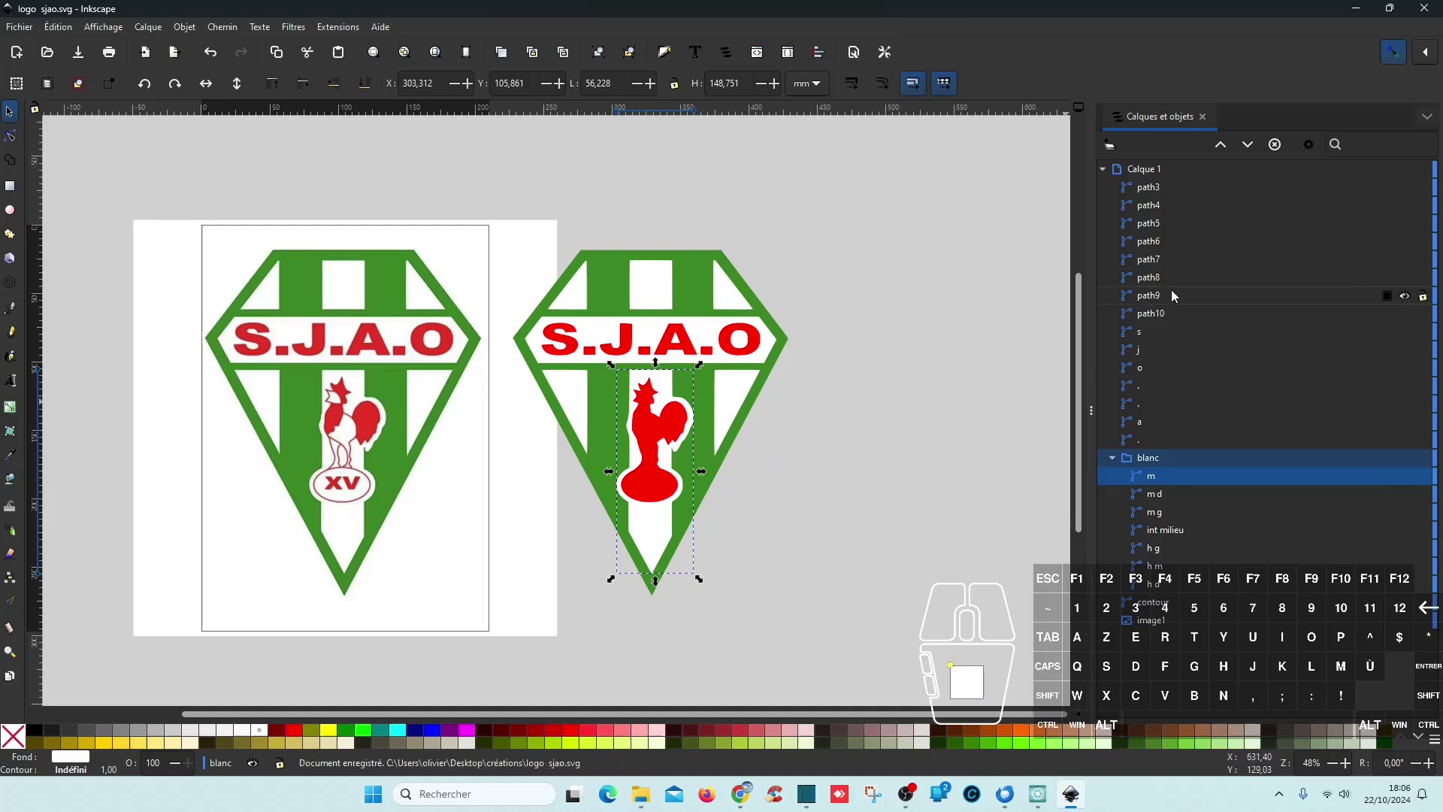
- Fill the rooster's inner shapes, path7 to path10, with white and raise them above path3 to path6
{"action": "left_click", "coordinate": [1163, 313]}
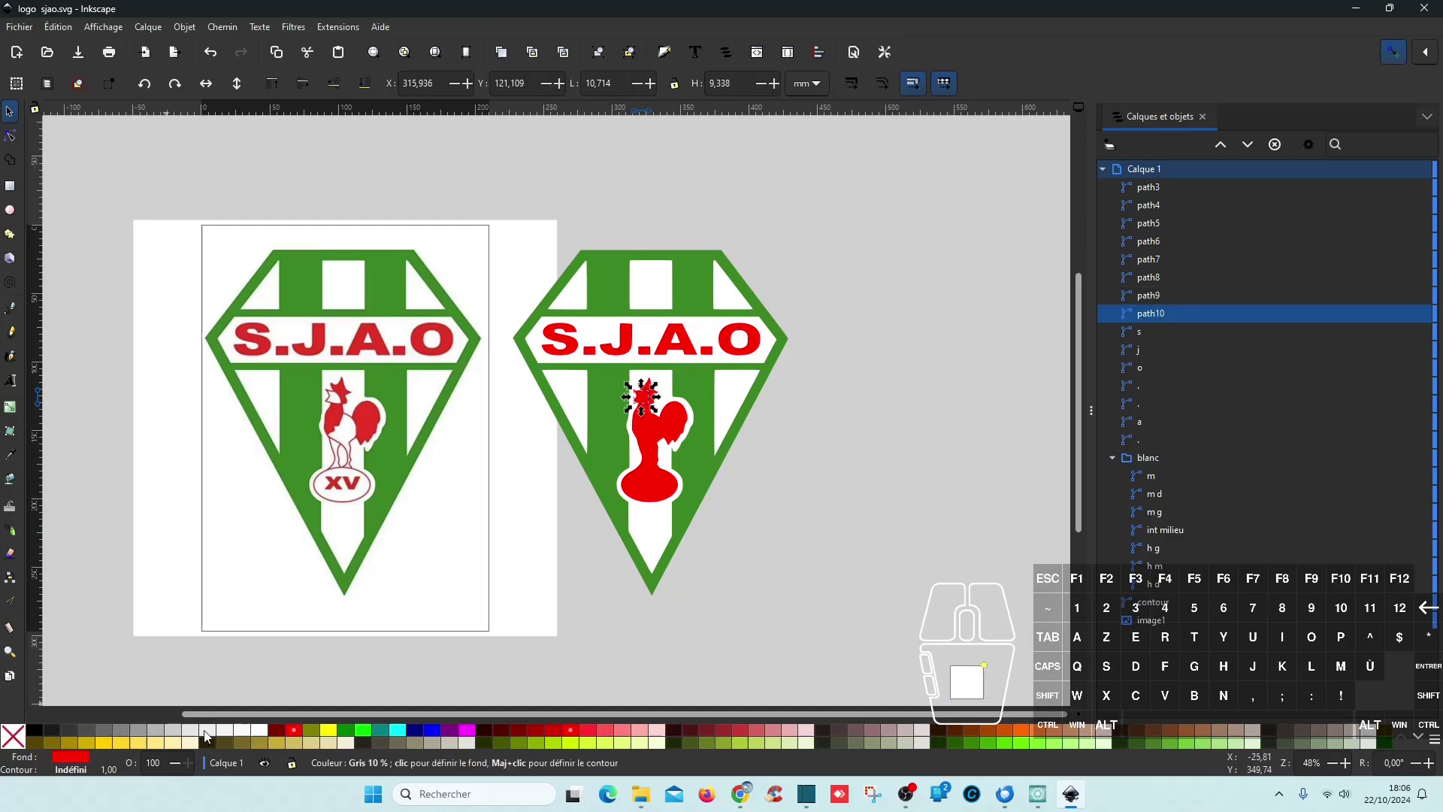
{"action": "left_click", "coordinate": [260, 729]}
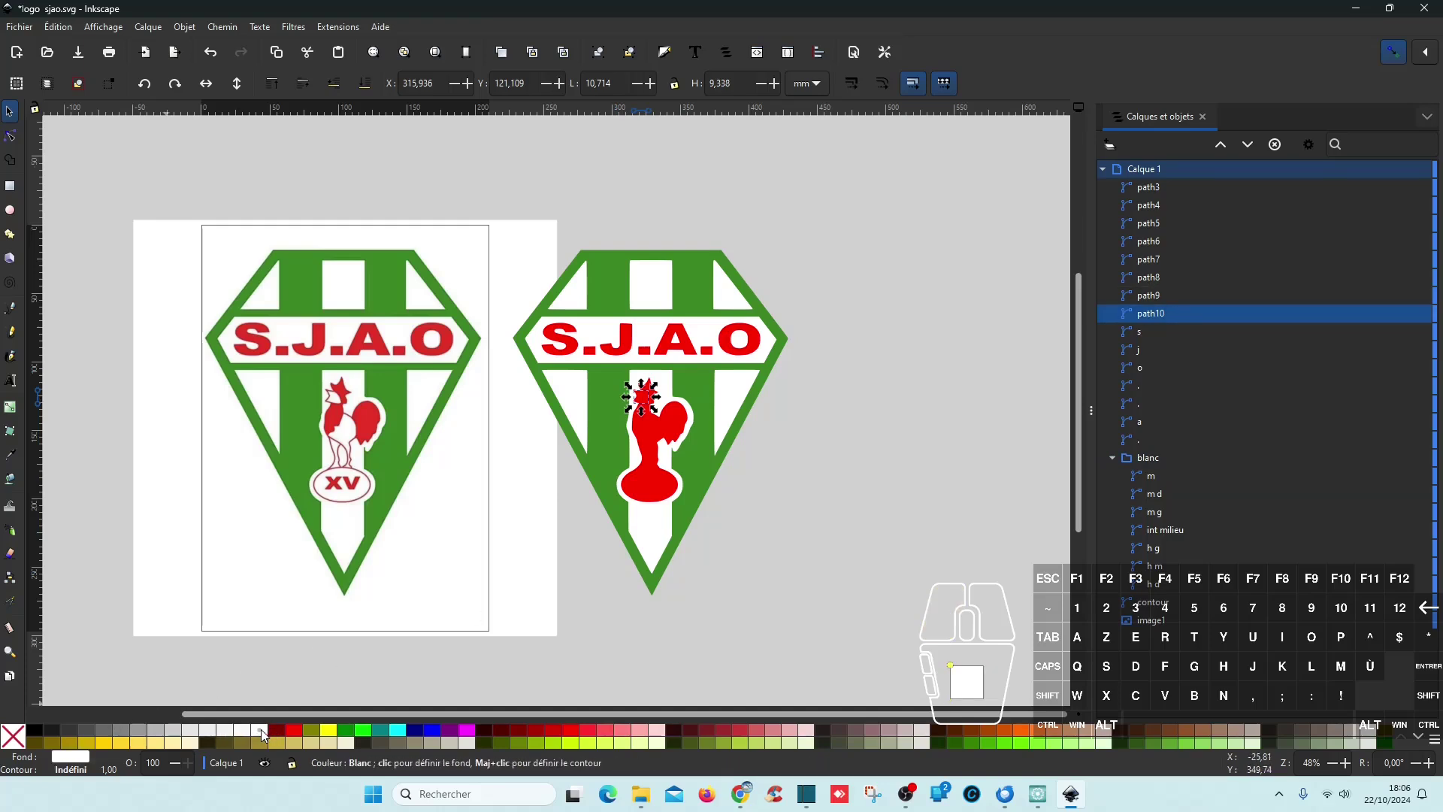
{"action": "left_click", "coordinate": [1175, 296]}
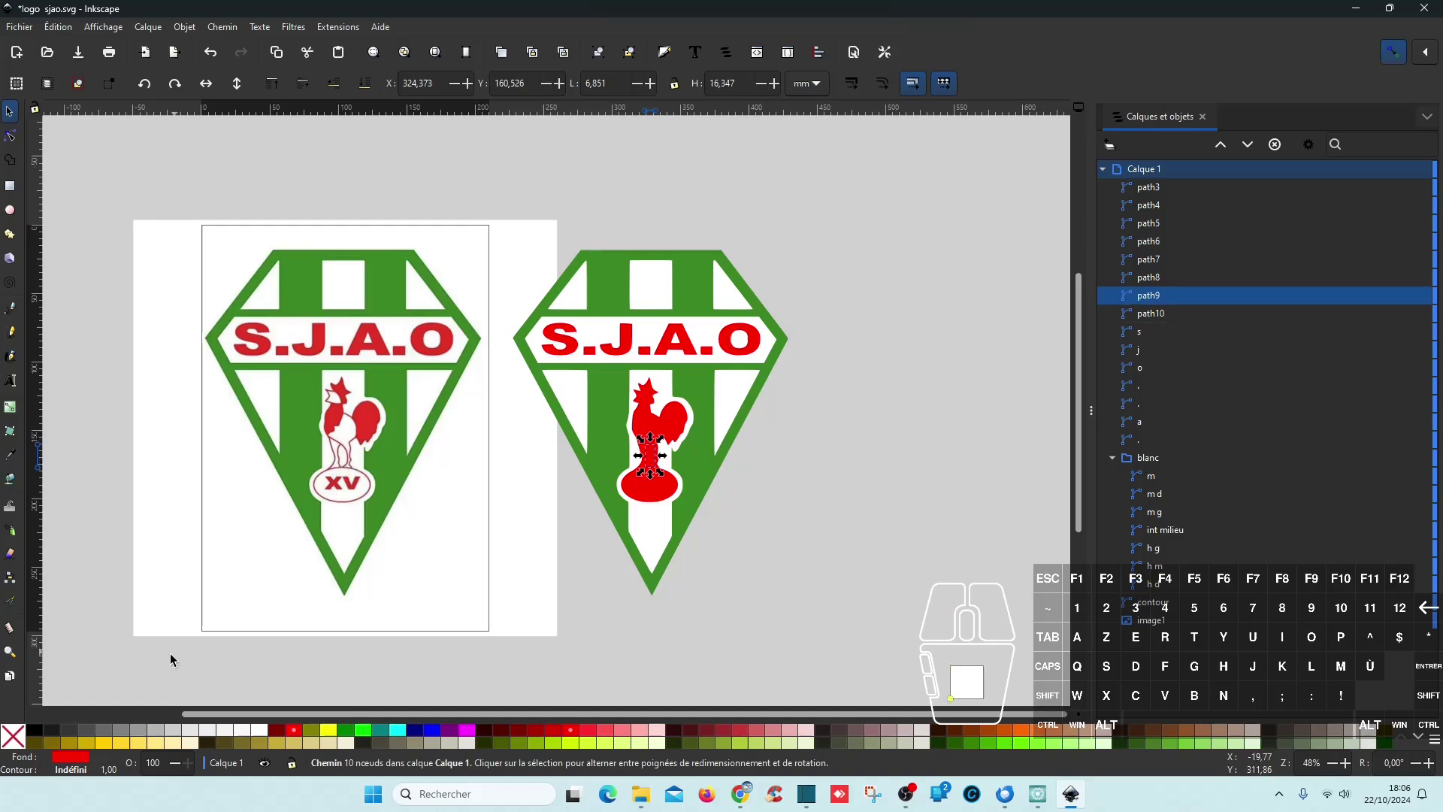
{"action": "left_click", "coordinate": [261, 729]}
{"action": "left_click", "coordinate": [1171, 276]}
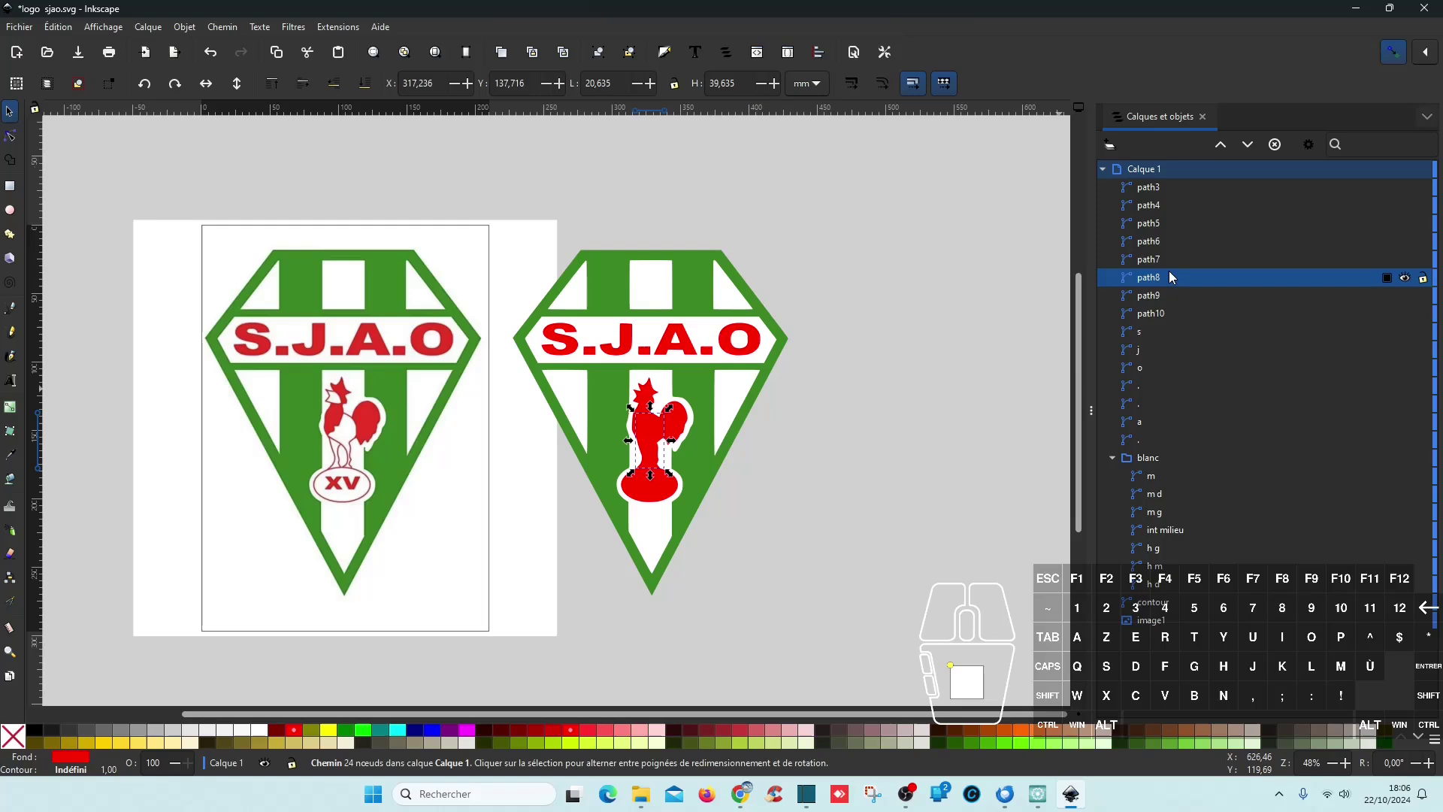
{"action": "left_click", "coordinate": [261, 729]}
{"action": "left_click", "coordinate": [1160, 260]}
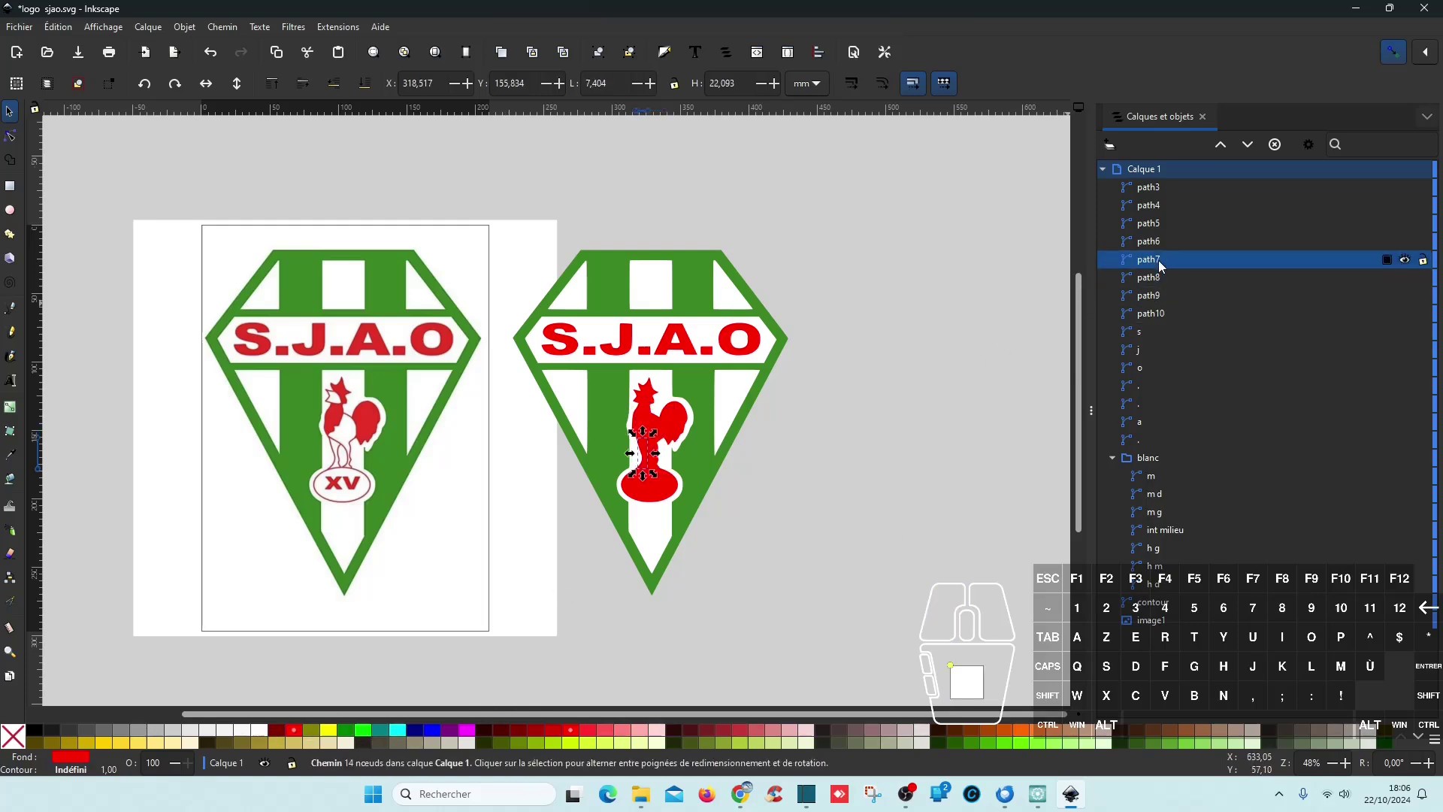
{"action": "left_click", "coordinate": [263, 732]}
{"action": "left_click", "coordinate": [1163, 313], "text": "shift"}
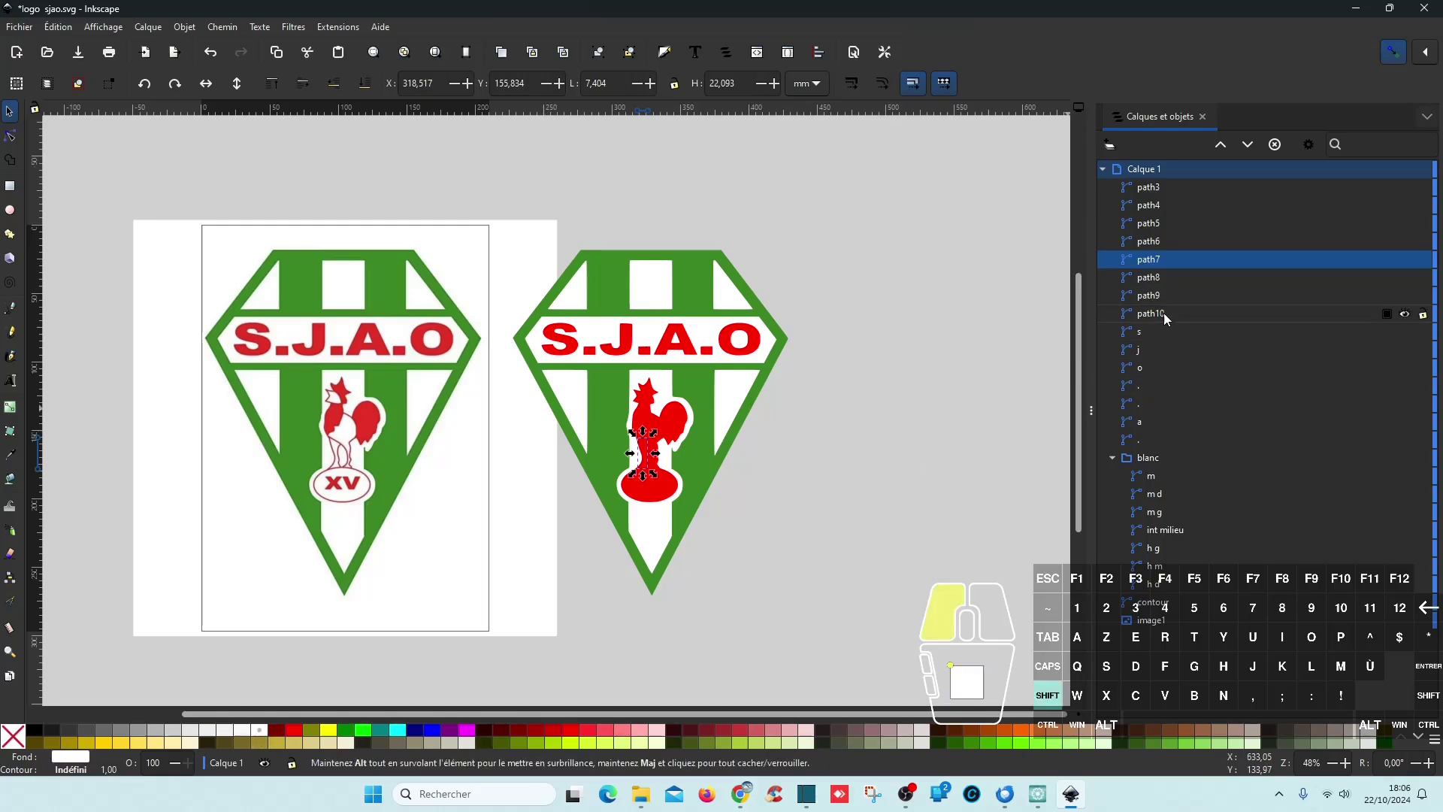
{"action": "left_click", "coordinate": [1219, 145]}
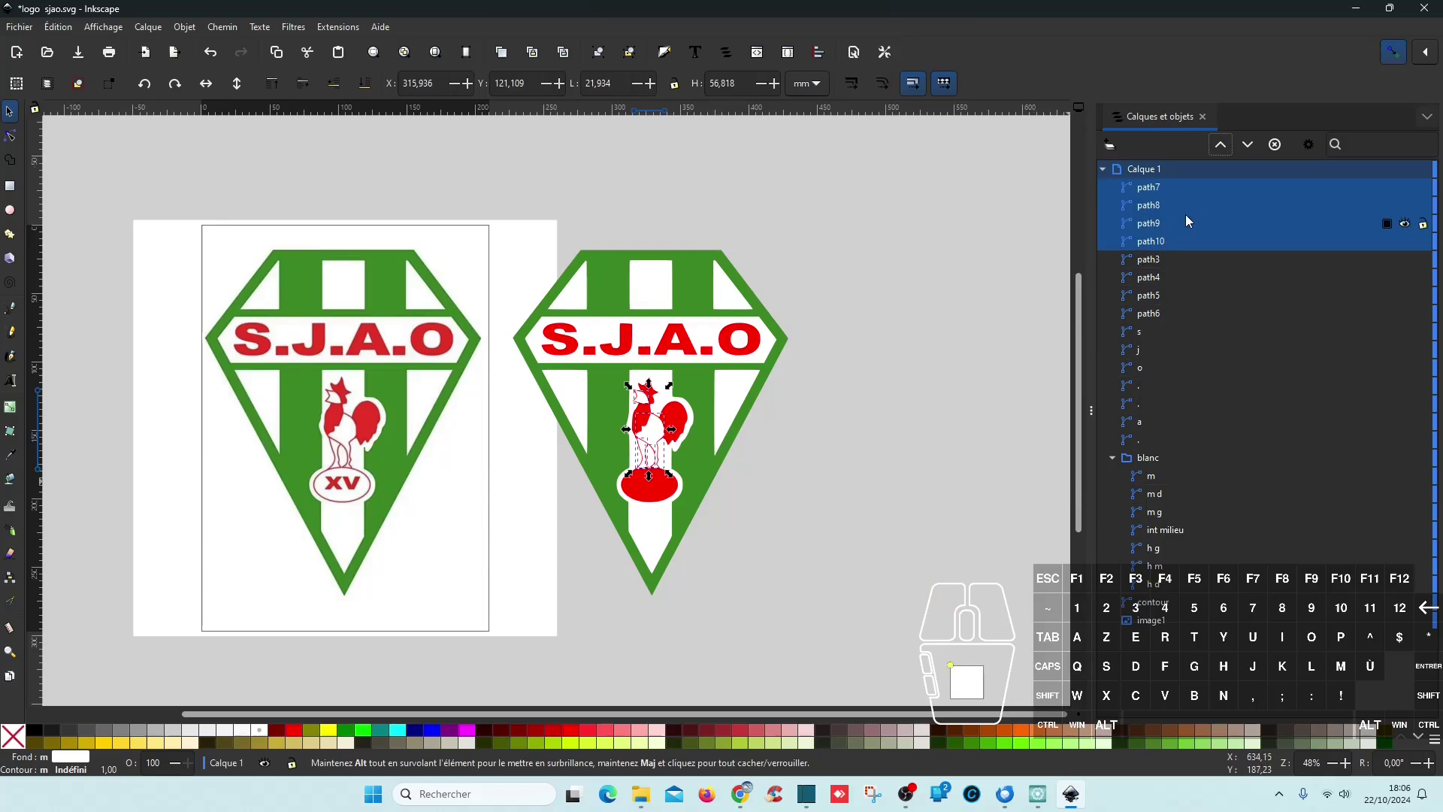
- Rename path7 as "int jambe" and path8 as "int corps"
{"action": "left_click", "coordinate": [1164, 188]}
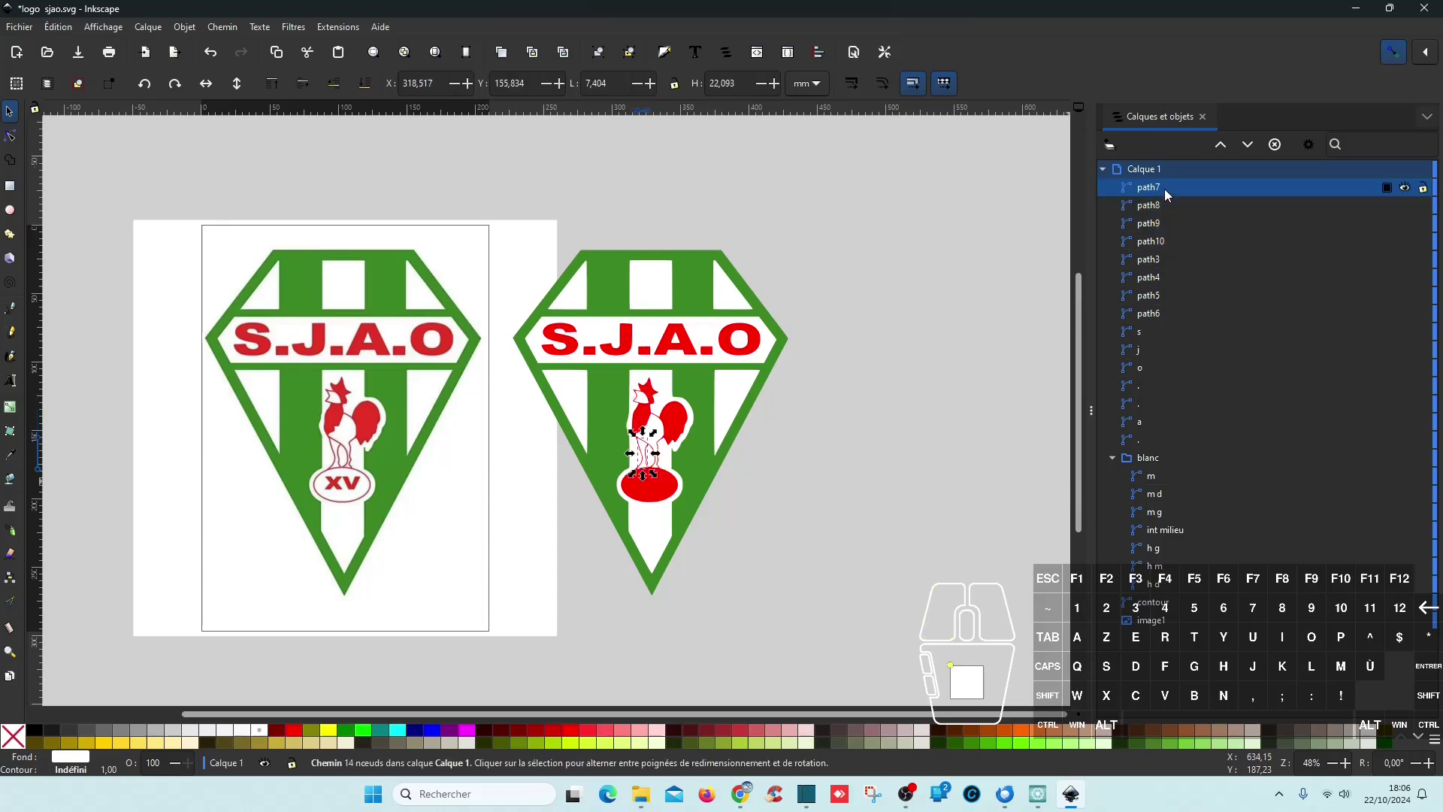
{"action": "left_click", "coordinate": [1167, 192]}
{"action": "type", "text": "int jam"}
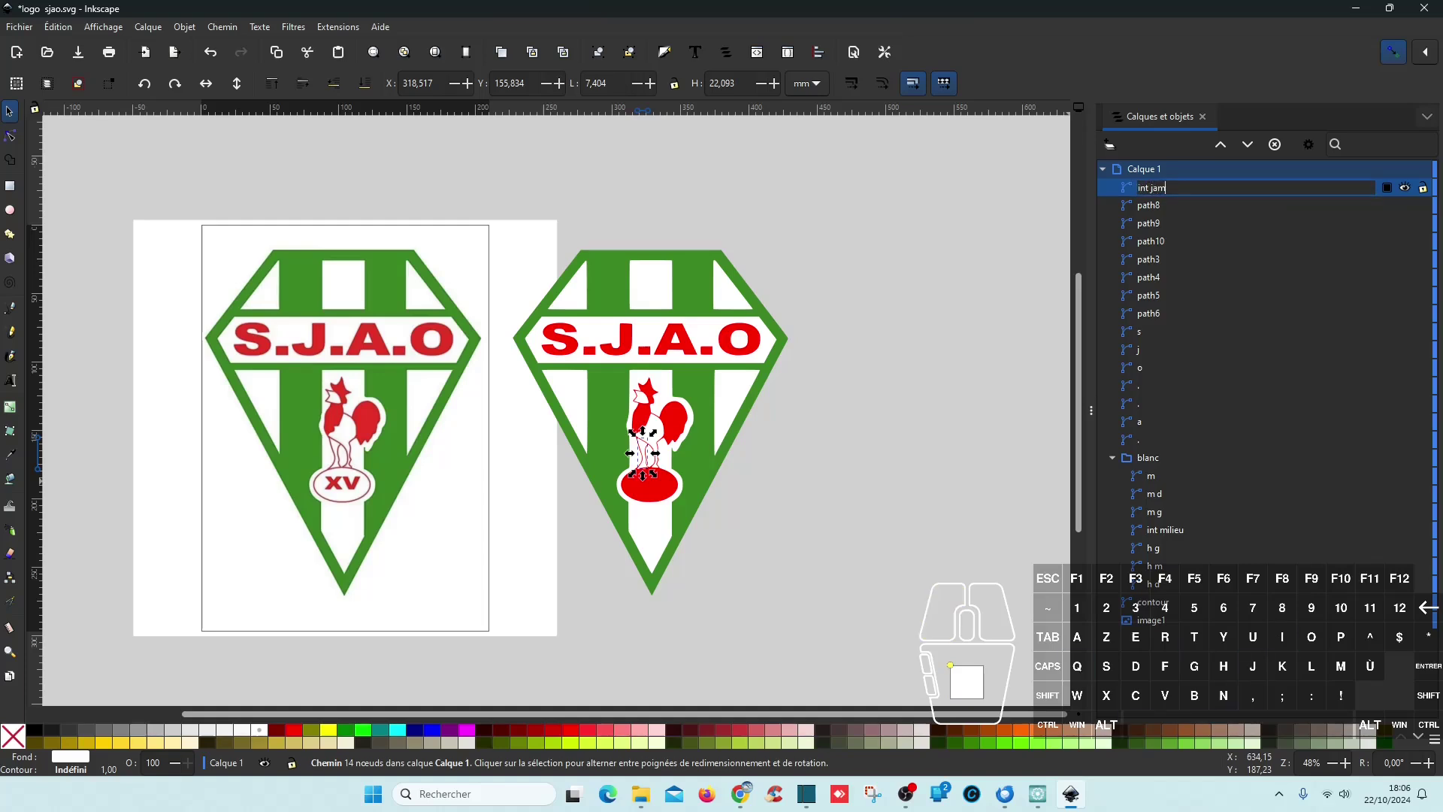
{"action": "key", "text": "Return"}
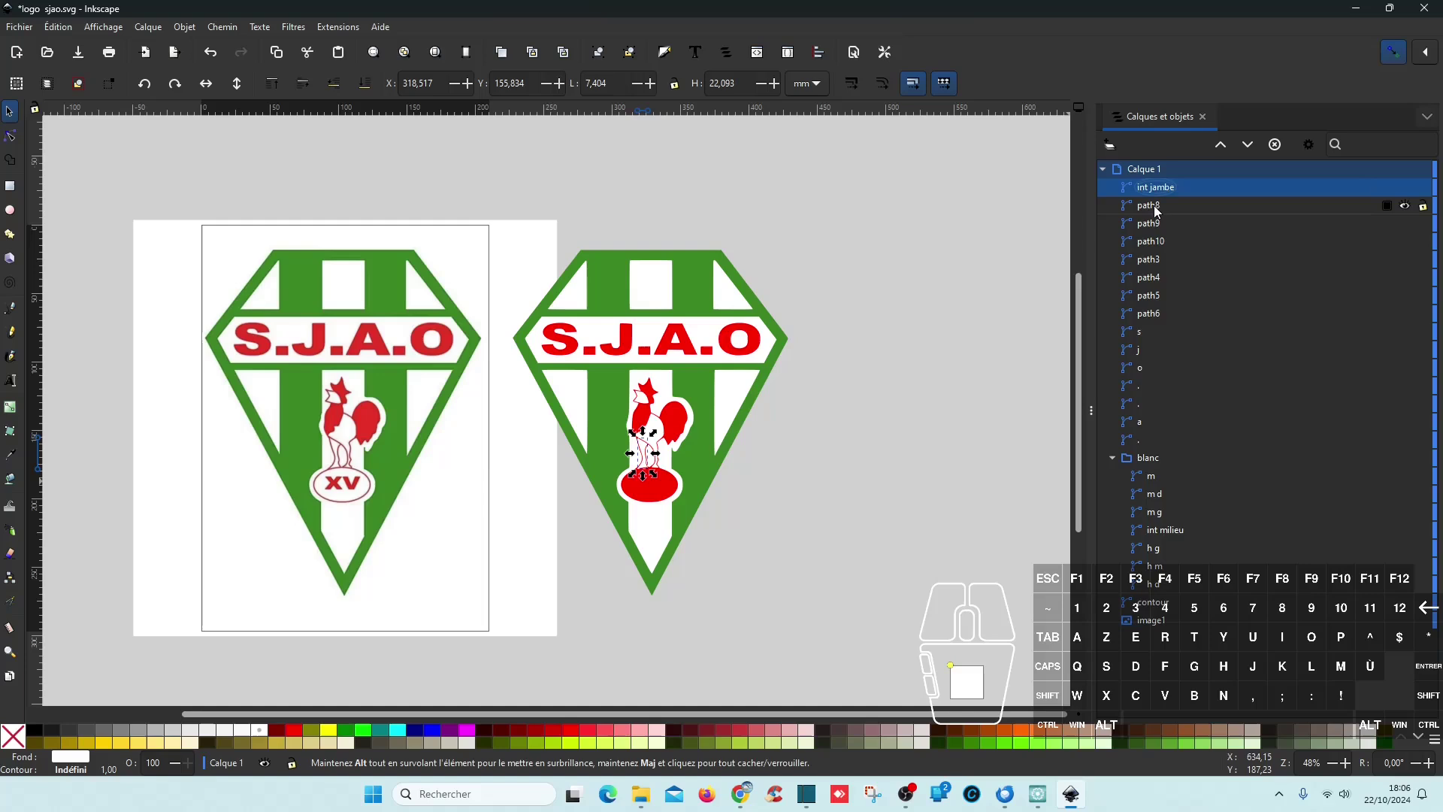
{"action": "left_click", "coordinate": [1156, 209]}
{"action": "left_click", "coordinate": [1156, 210]}
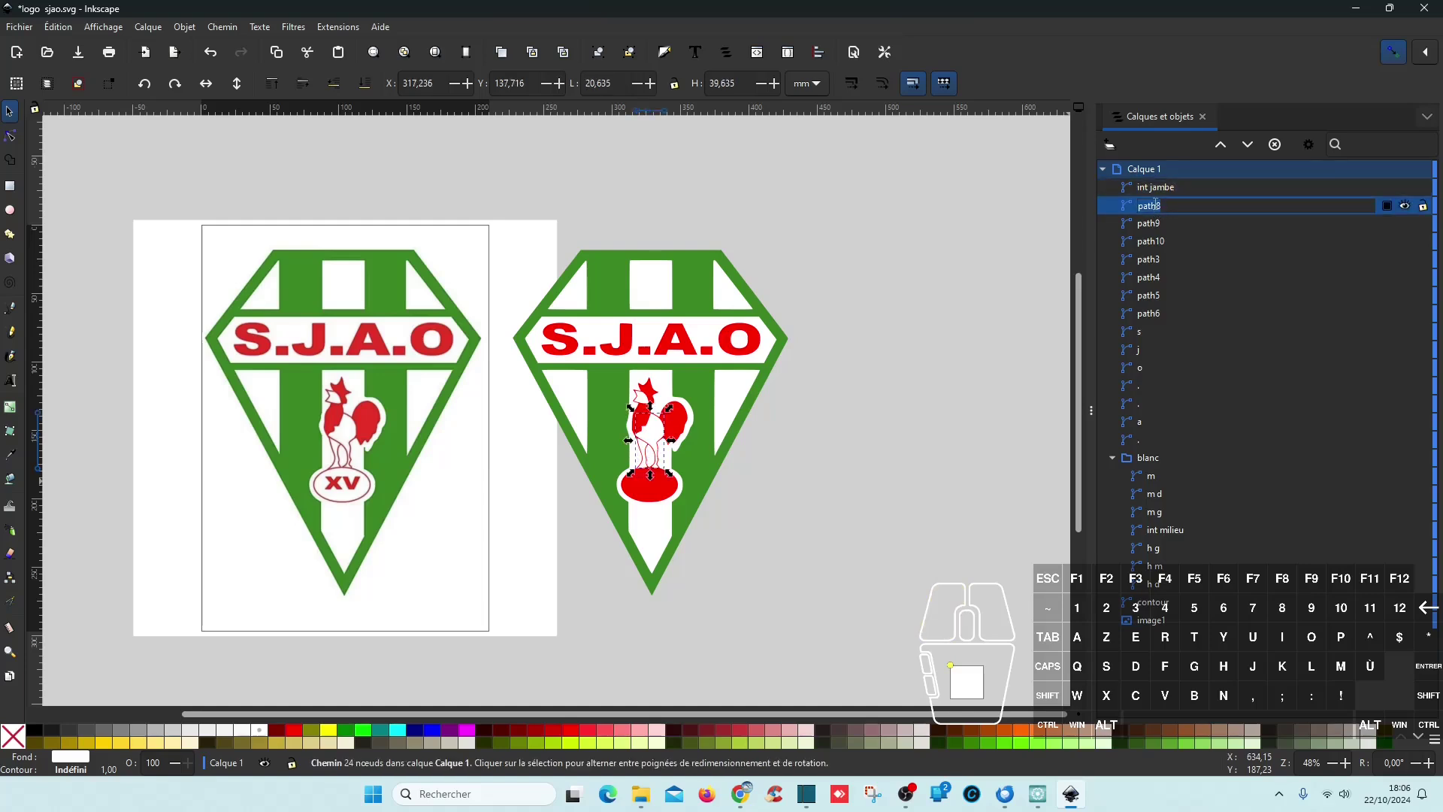
{"action": "type", "text": "int corps"}
{"action": "key", "text": "Return"}
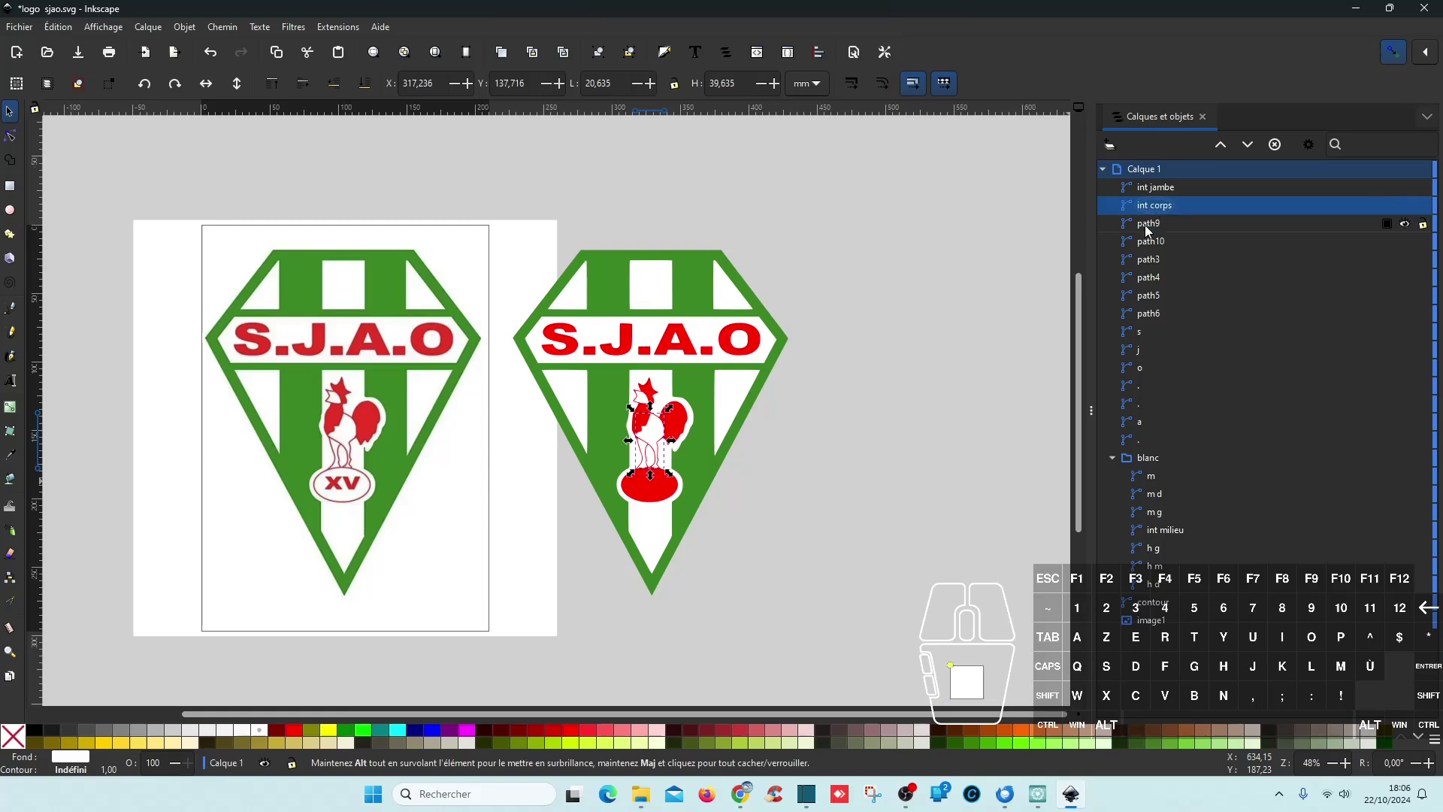
- Rename path9 as "entre jambe" and path10 as "int tete"
{"action": "left_click", "coordinate": [1148, 223]}
{"action": "left_click", "coordinate": [1161, 224]}
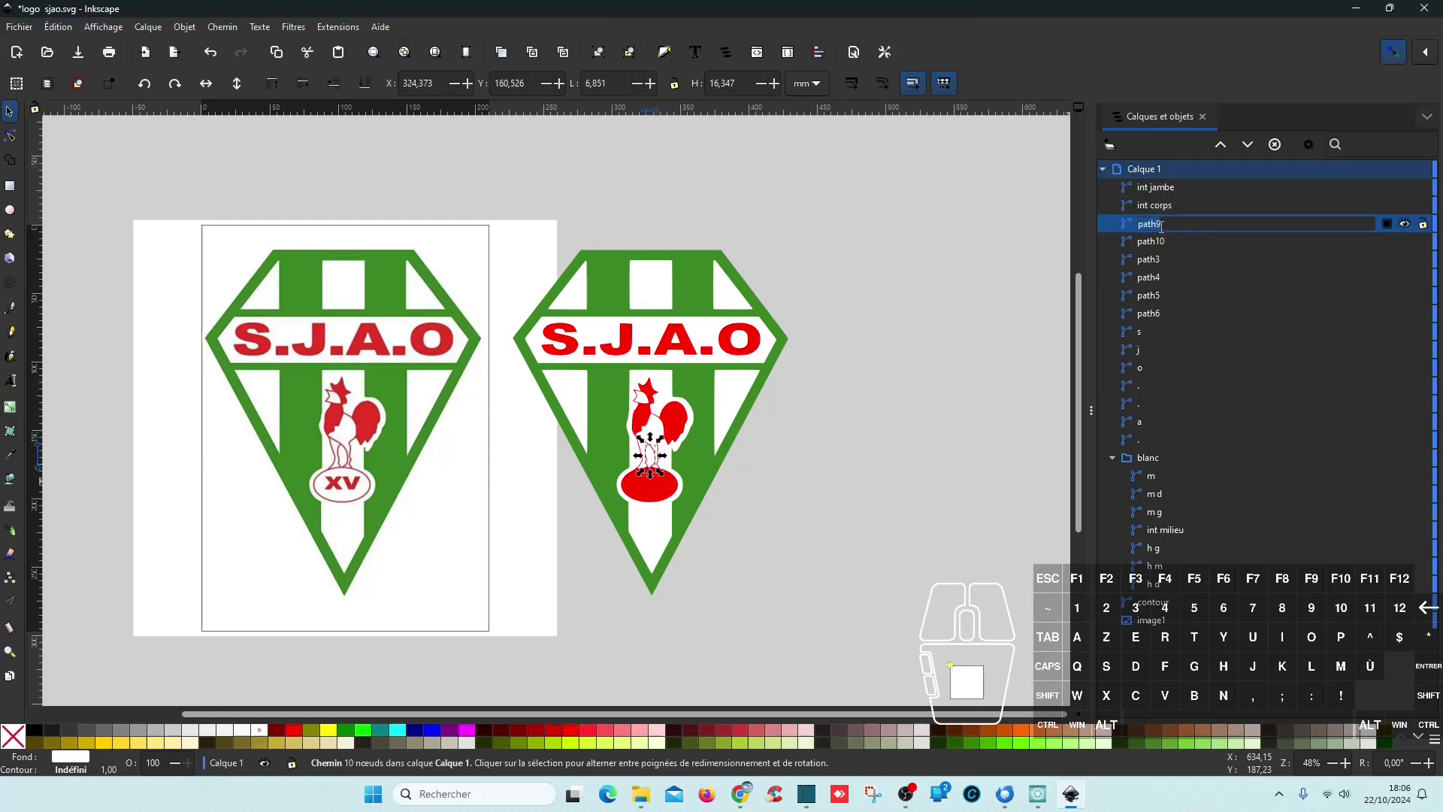
{"action": "type", "text": "entre jambe"}
{"action": "key", "text": "Return"}
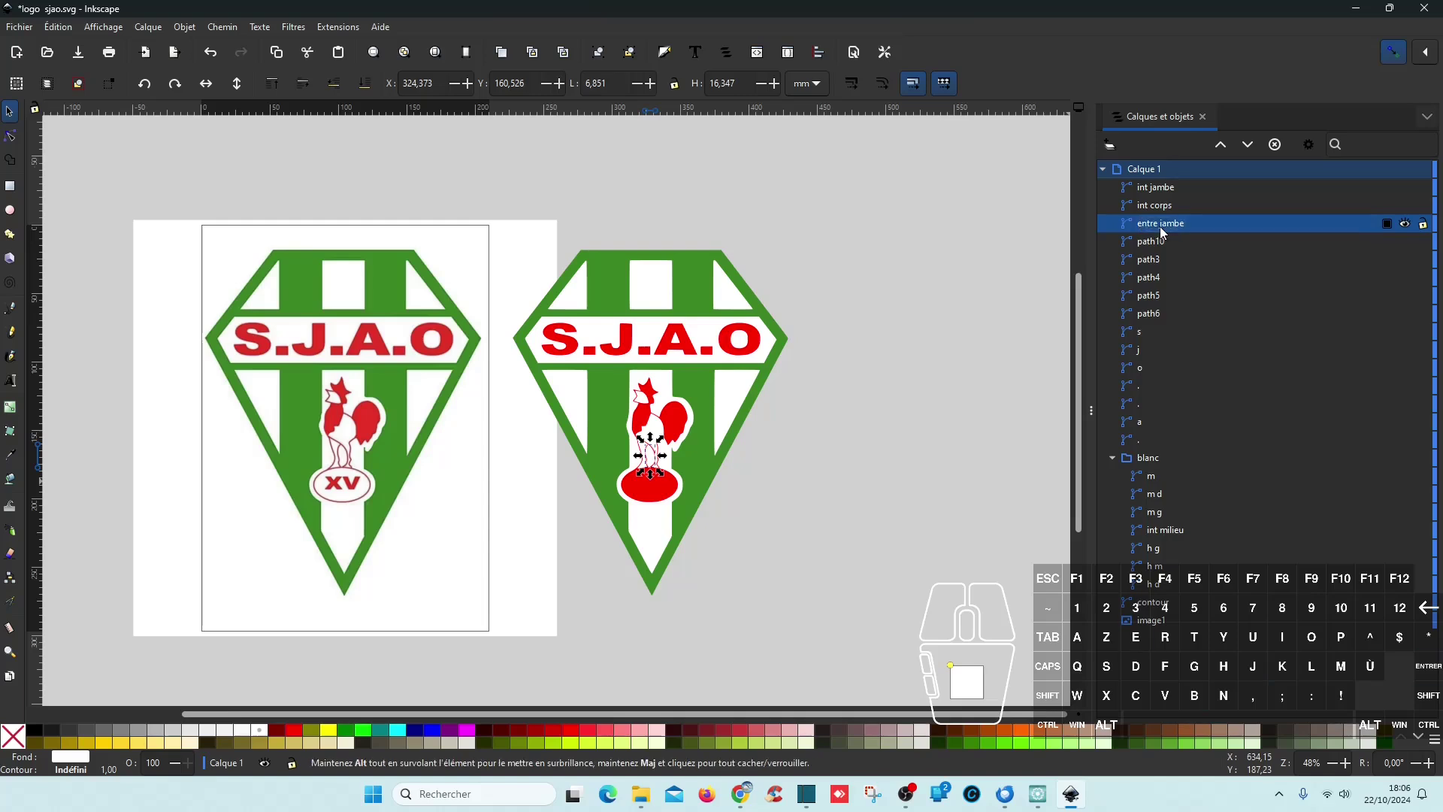
{"action": "left_click", "coordinate": [1165, 242]}
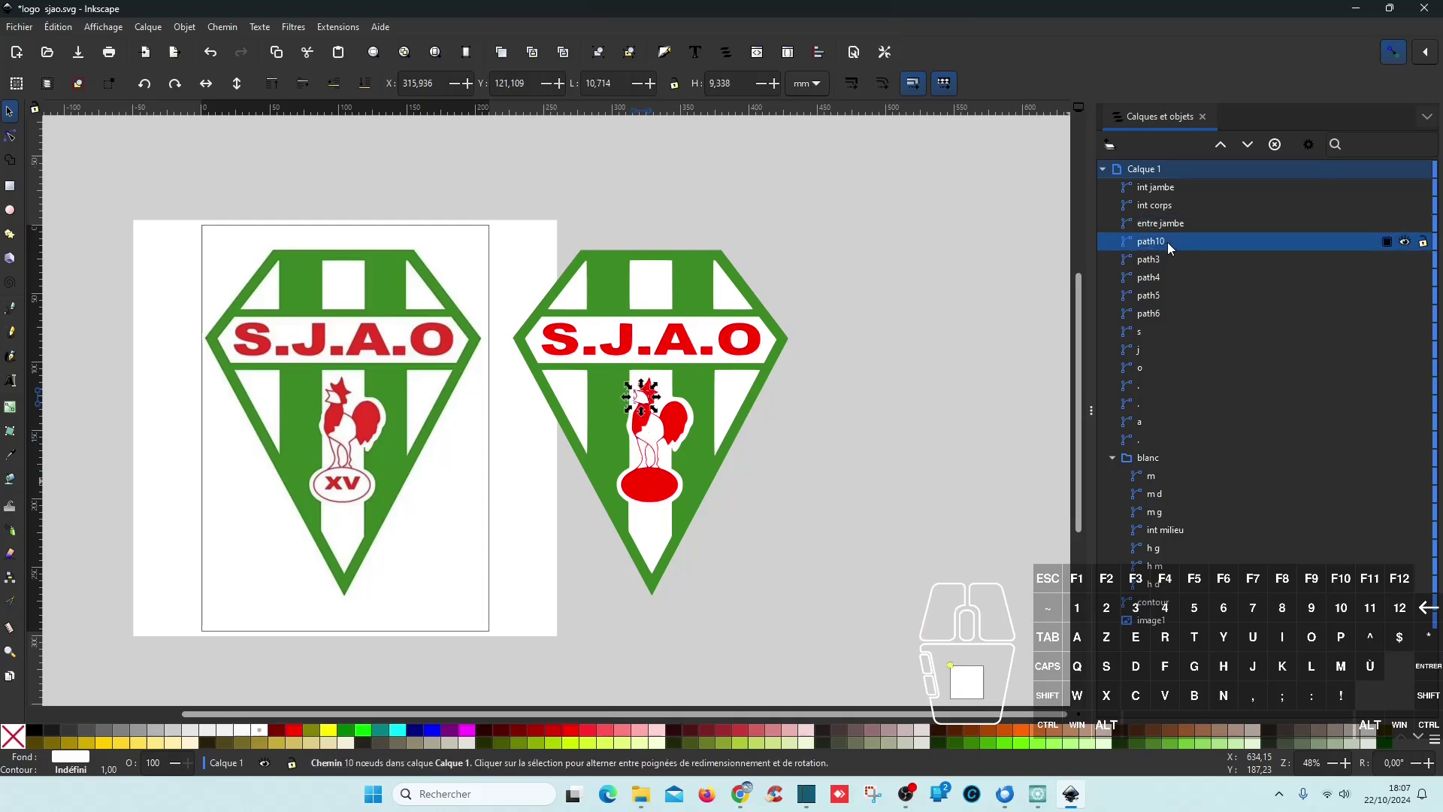
{"action": "left_click", "coordinate": [1166, 242]}
{"action": "type", "text": "int e"}
{"action": "key", "text": "BackSpace"}
{"action": "type", "text": "tete"}
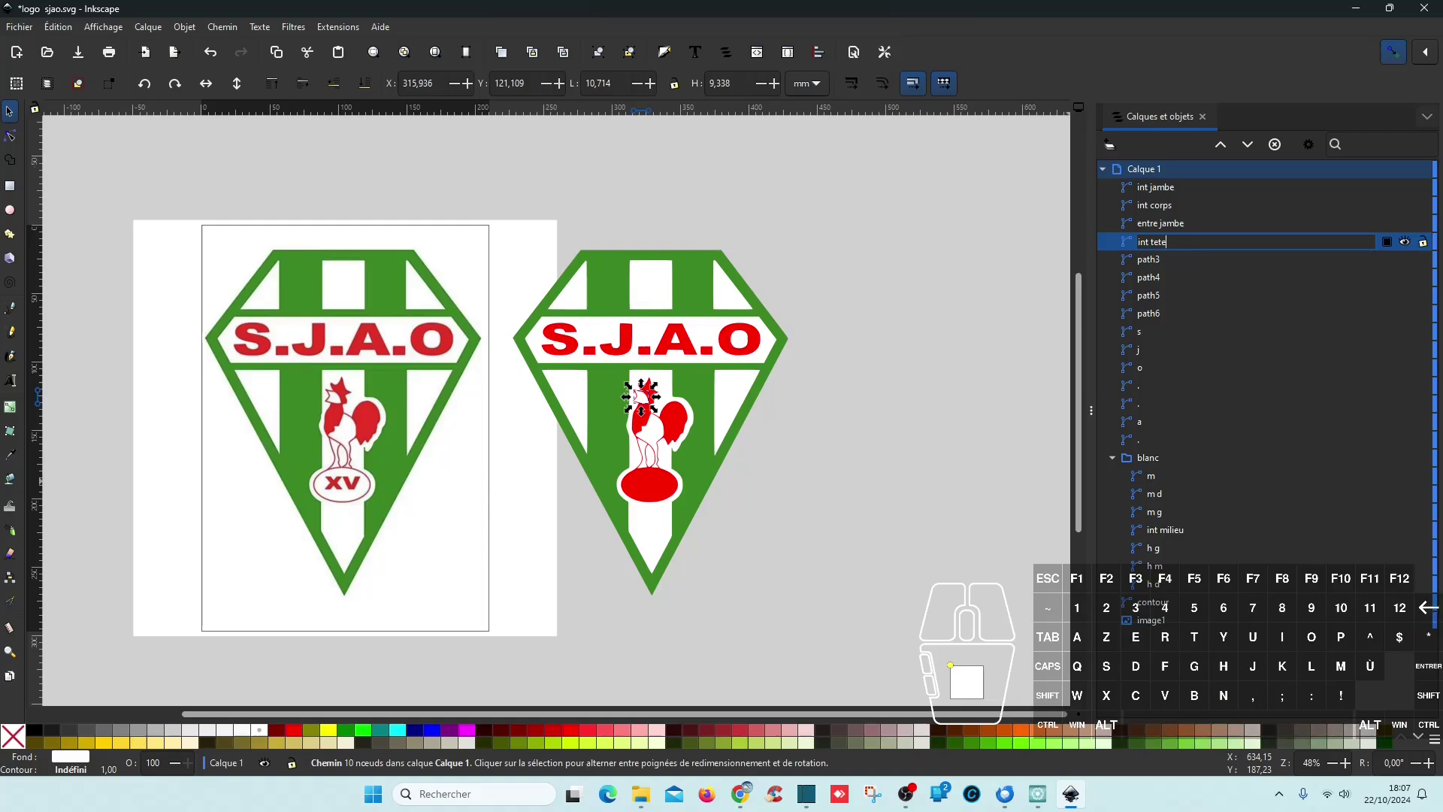
{"action": "key", "text": "Return"}
- Rename path3, the red rooster silhouette, as "coq"
{"action": "left_click", "coordinate": [1169, 256]}
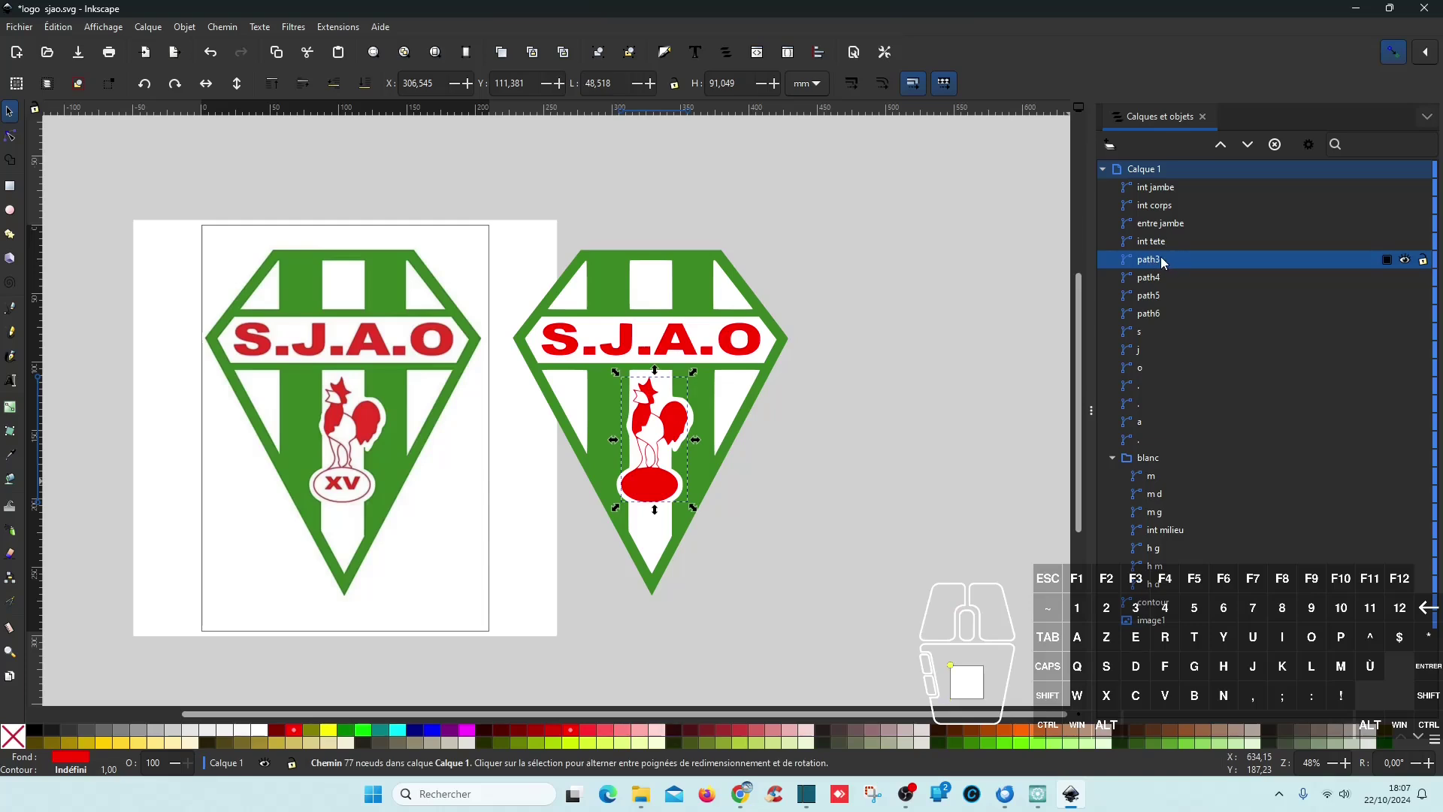
{"action": "double_click", "coordinate": [1161, 257]}
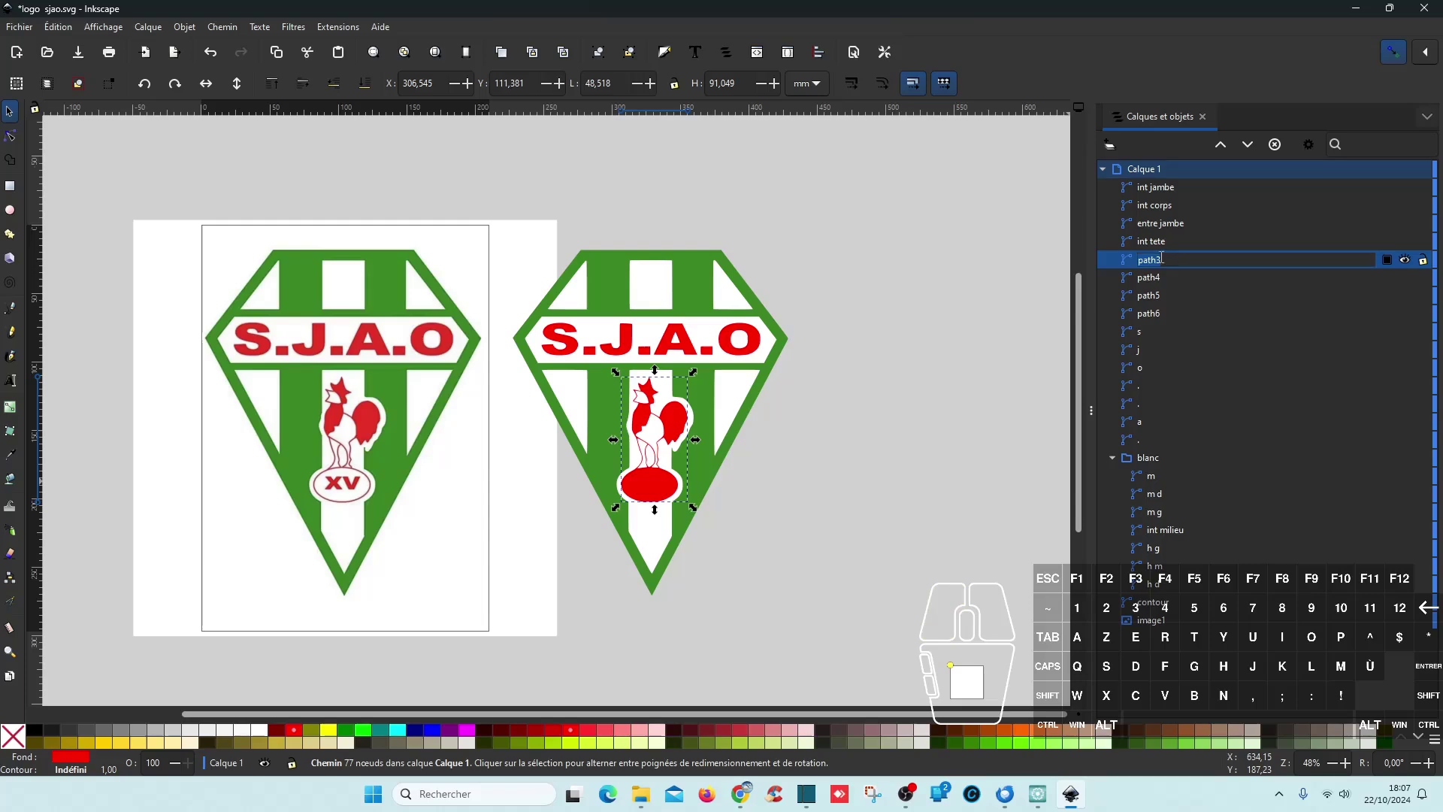
{"action": "type", "text": "coq"}
{"action": "key", "text": "Return"}
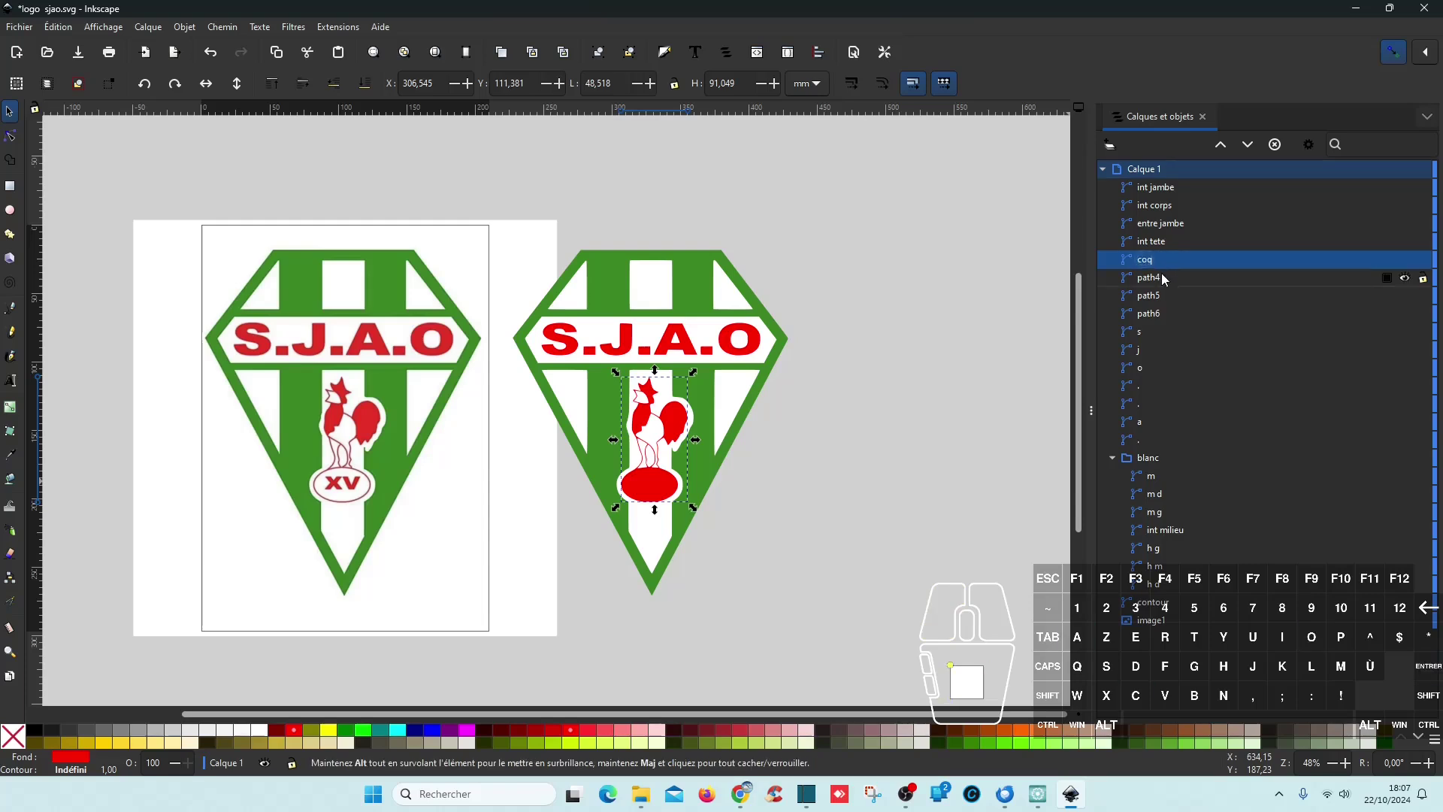
- Rename path4, the red oval beneath the rooster, as "int cercle"
{"action": "left_click", "coordinate": [1155, 280]}
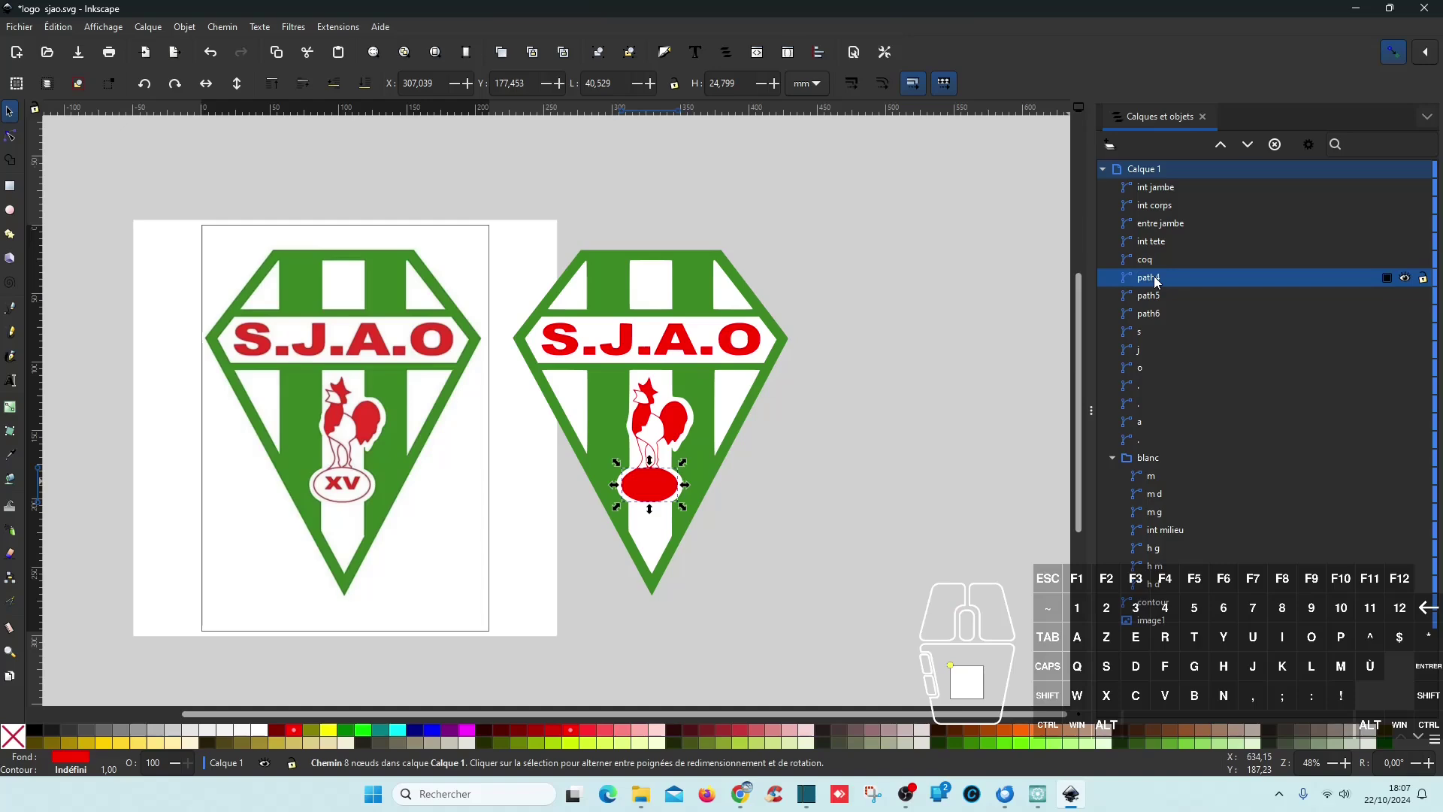
{"action": "scroll", "coordinate": [664, 472], "scroll_direction": "up", "scroll_amount": 5, "text": "ctrl"}
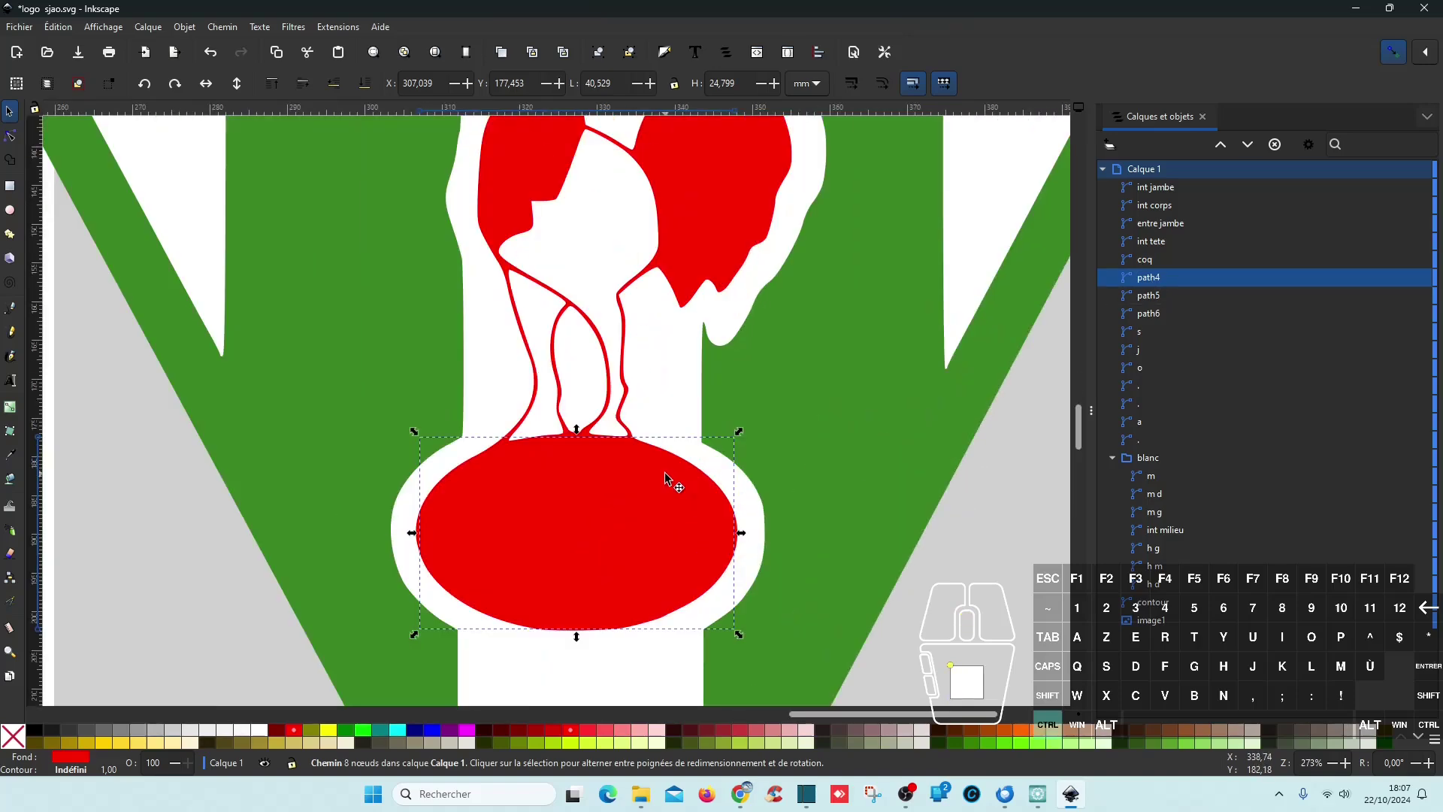
{"action": "scroll", "coordinate": [665, 475], "scroll_direction": "down", "scroll_amount": 6, "text": "ctrl"}
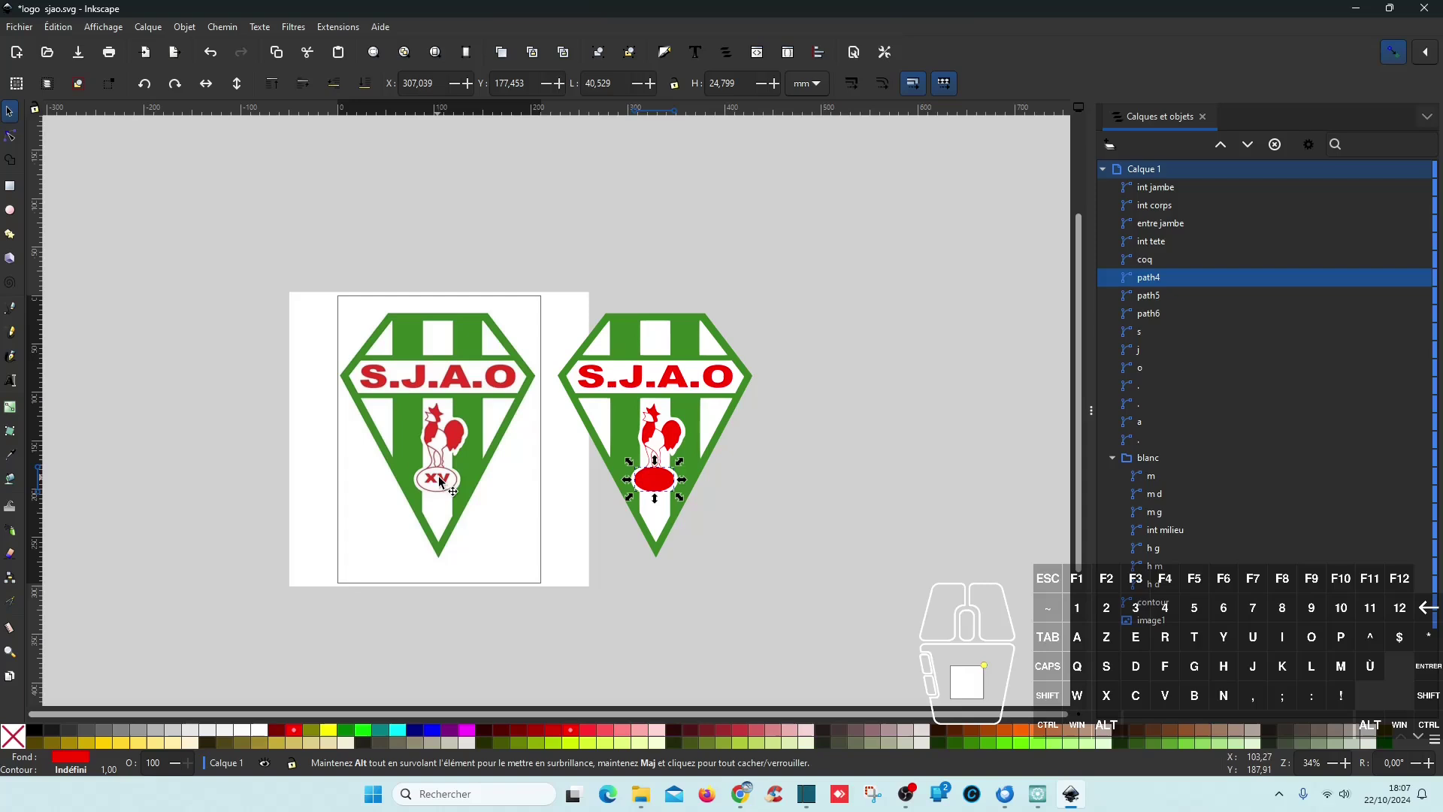
{"action": "left_click", "coordinate": [1156, 281]}
{"action": "type", "text": "int ce"}
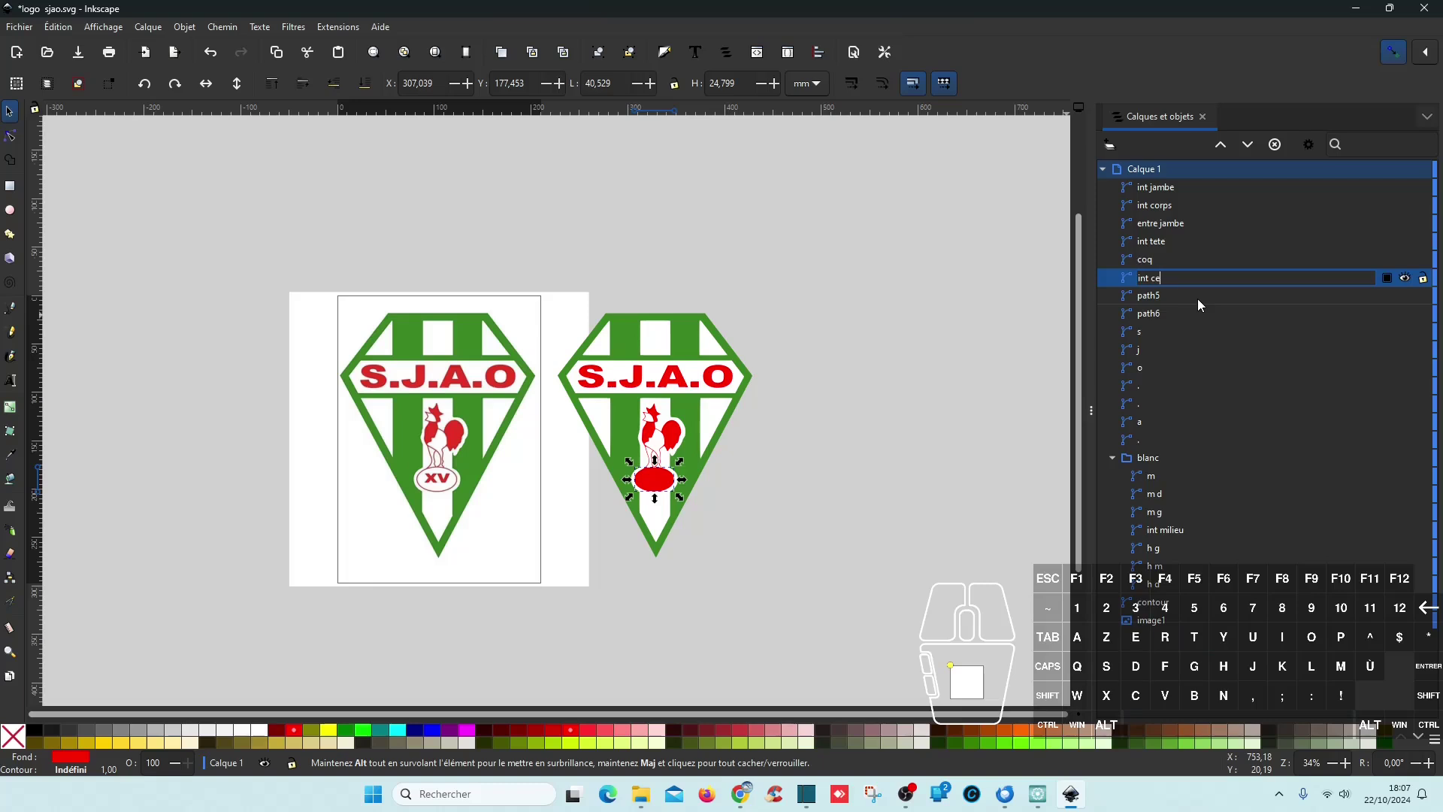
{"action": "type", "text": "rcle"}
{"action": "key", "text": "Return"}
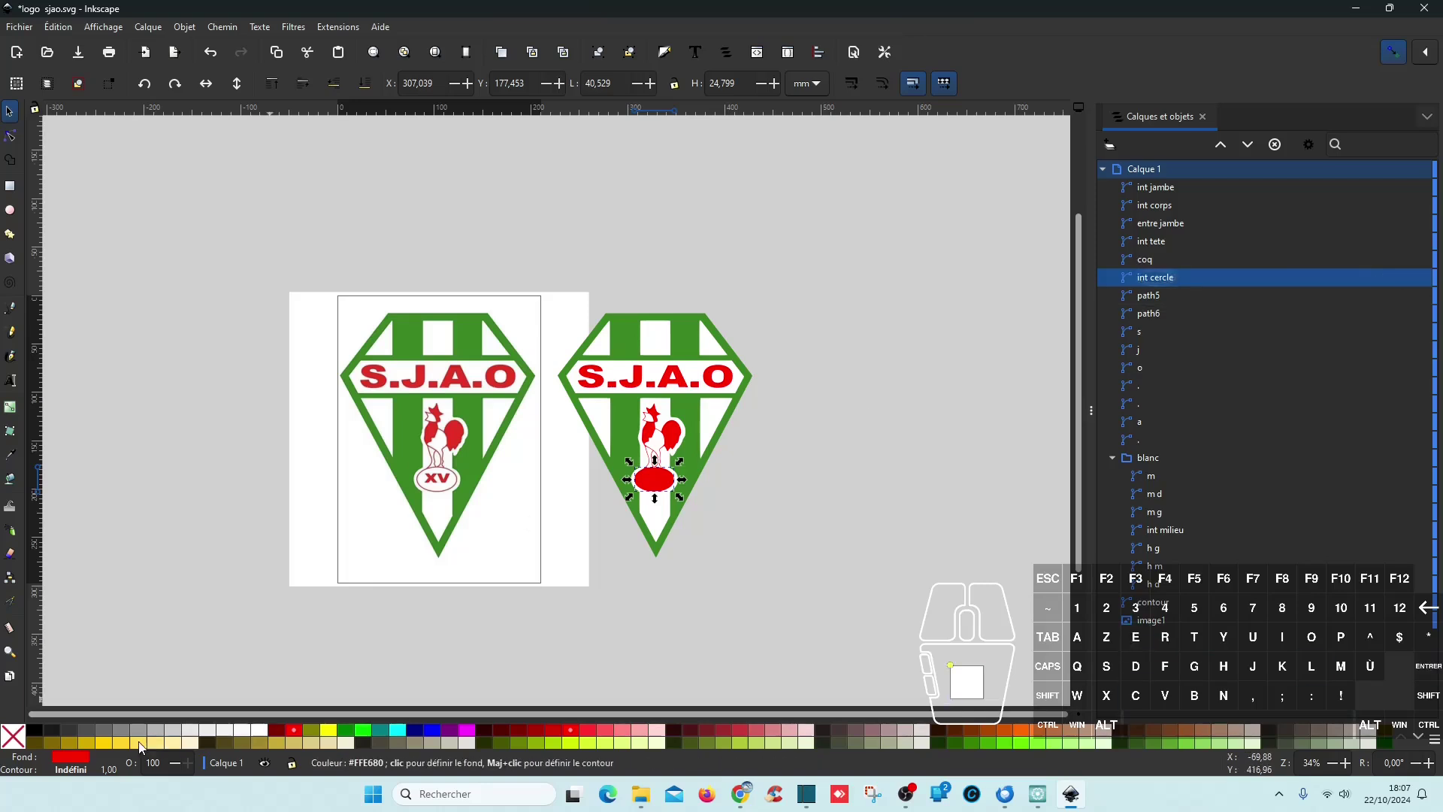
- Fill int cercle with white and raise it one level, above coq
{"action": "left_click", "coordinate": [259, 729]}
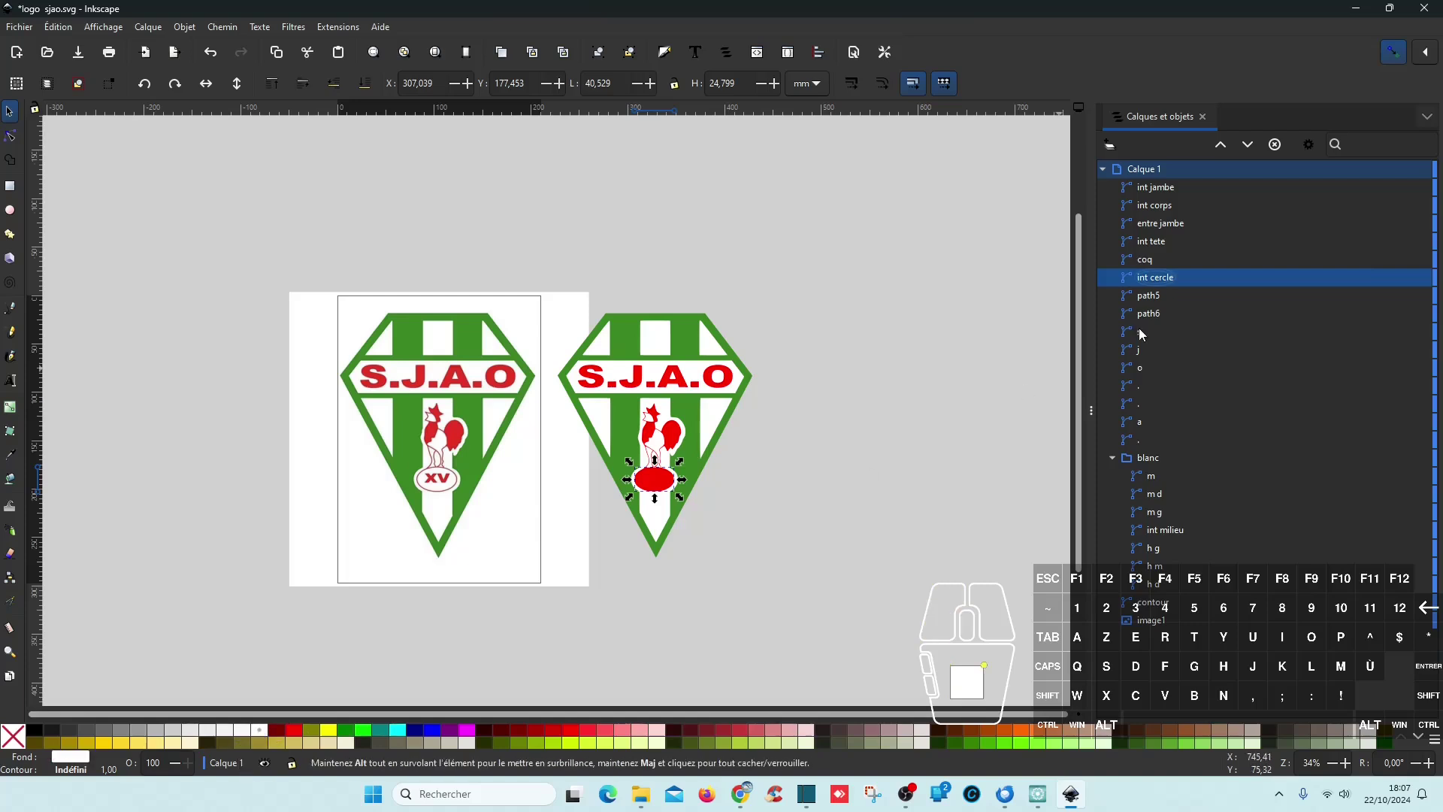
{"action": "left_click", "coordinate": [1217, 145]}
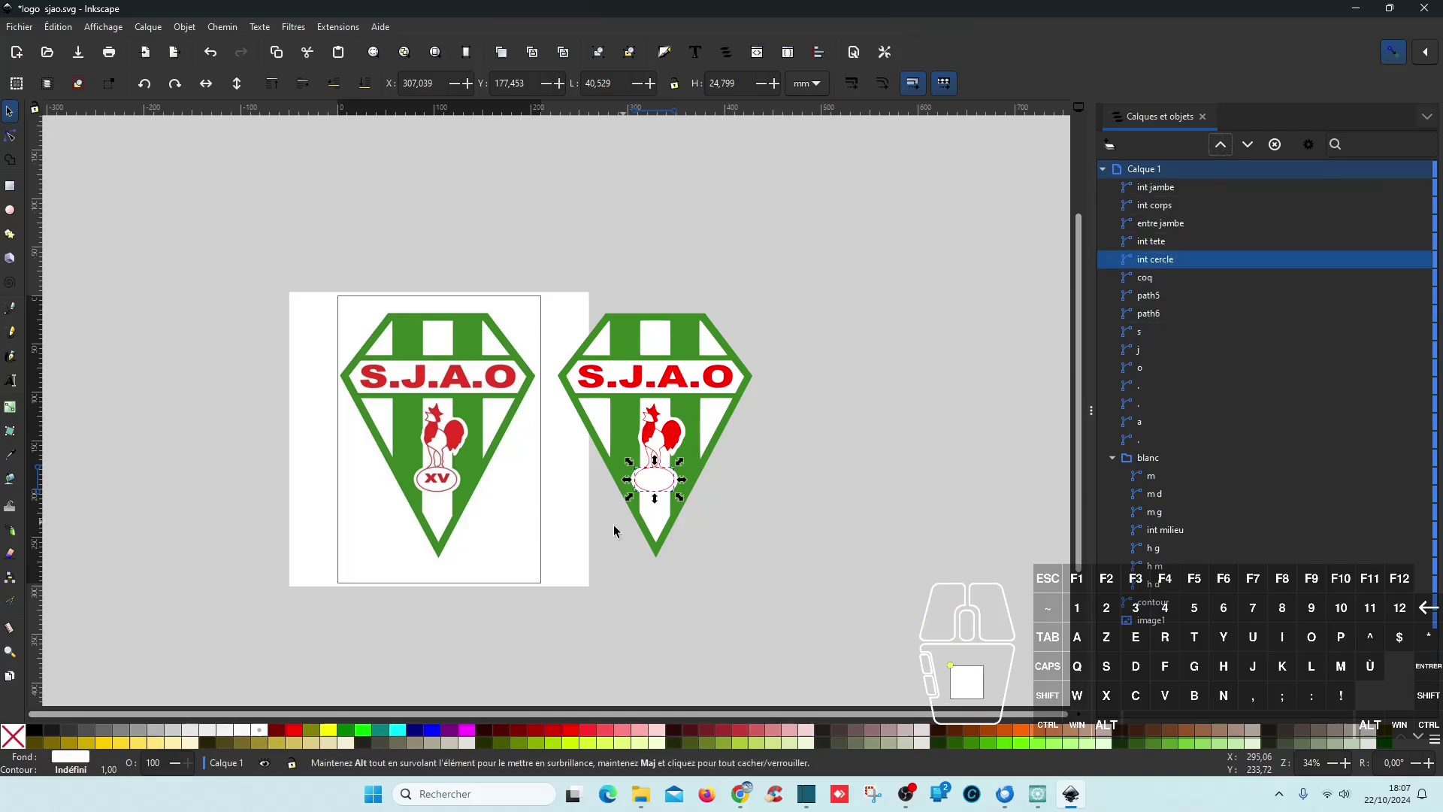
- Rename path5 as "x" and path6 as "v"
{"action": "left_click", "coordinate": [1152, 298]}
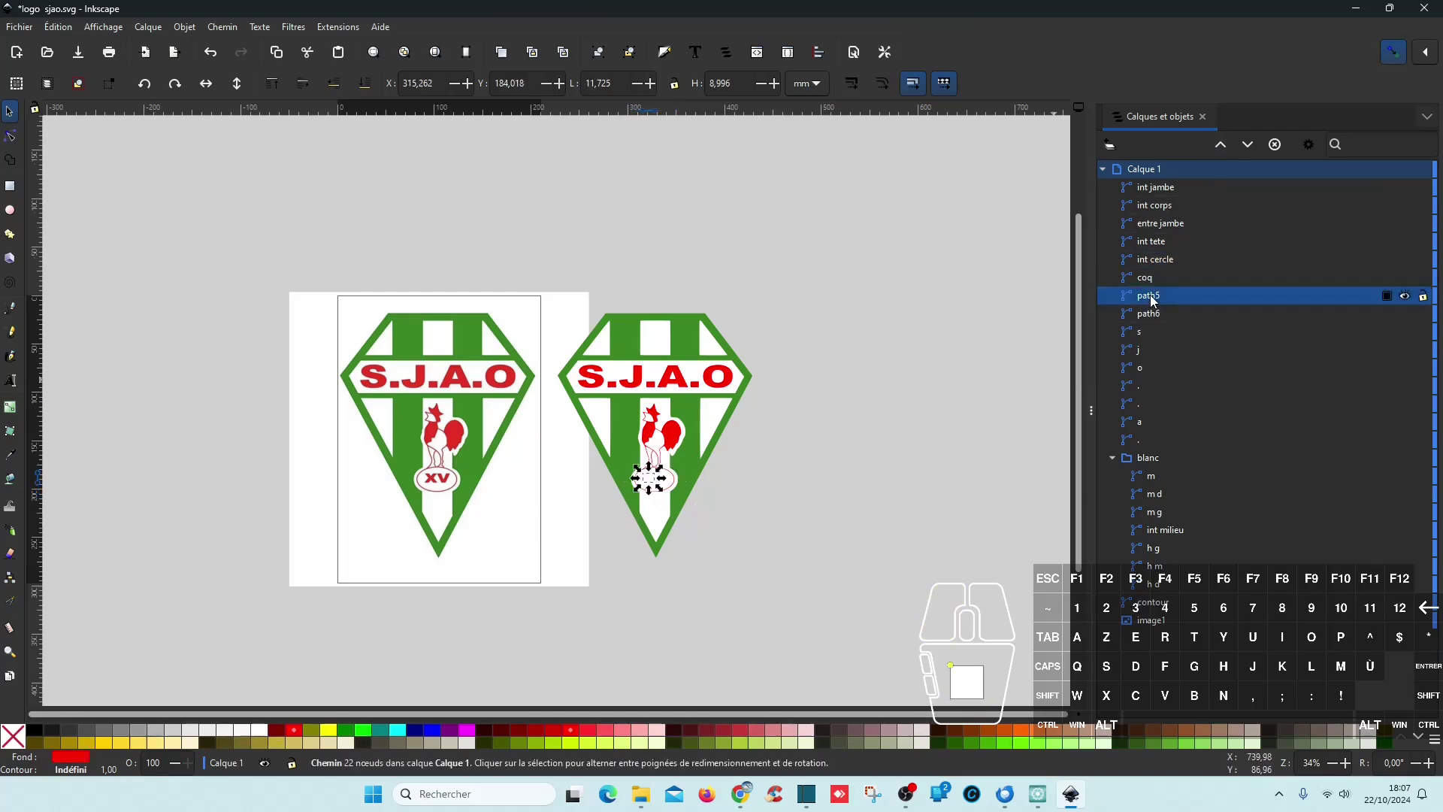
{"action": "double_click", "coordinate": [1153, 298]}
{"action": "type", "text": "x"}
{"action": "key", "text": "Return"}
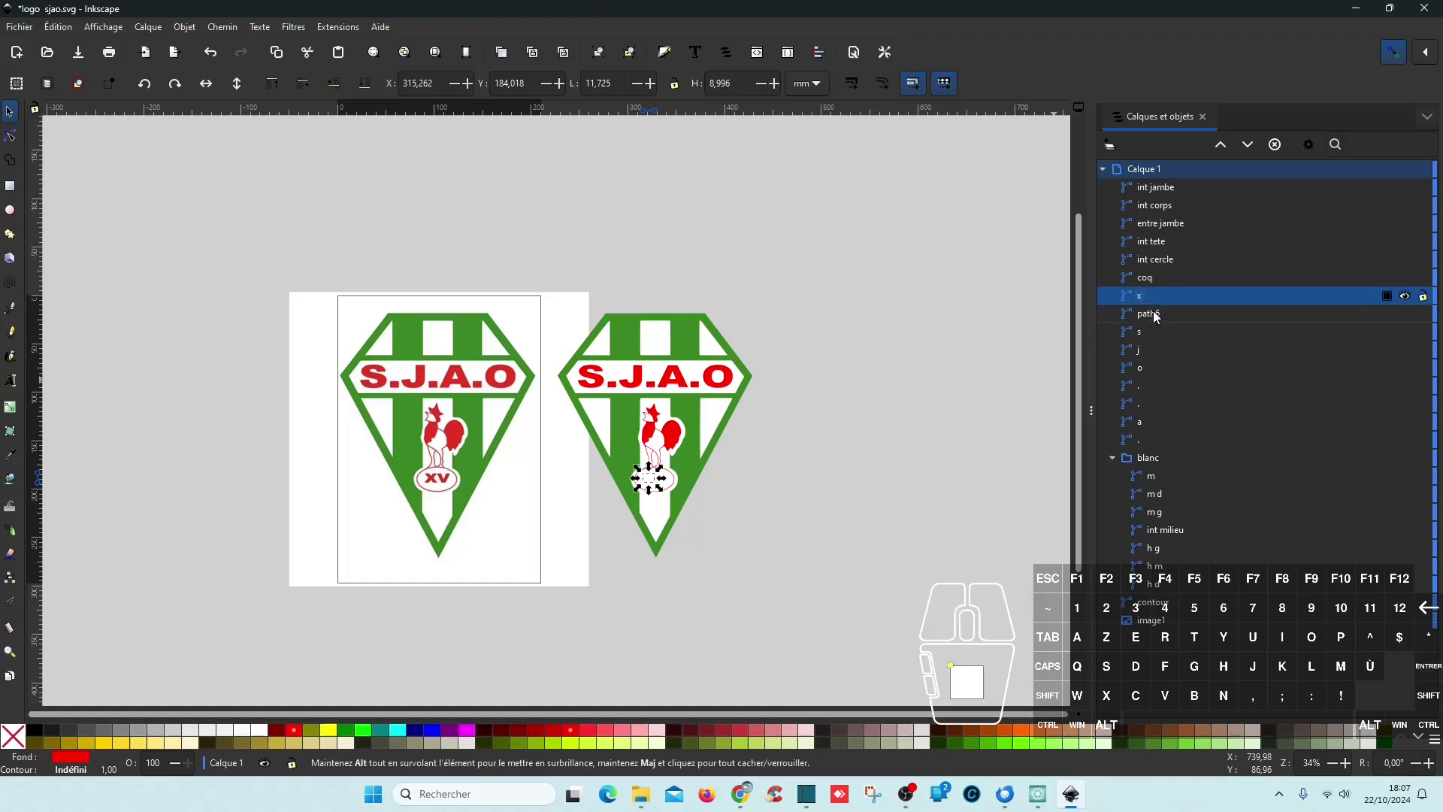
{"action": "double_click", "coordinate": [1155, 314]}
{"action": "type", "text": "v"}
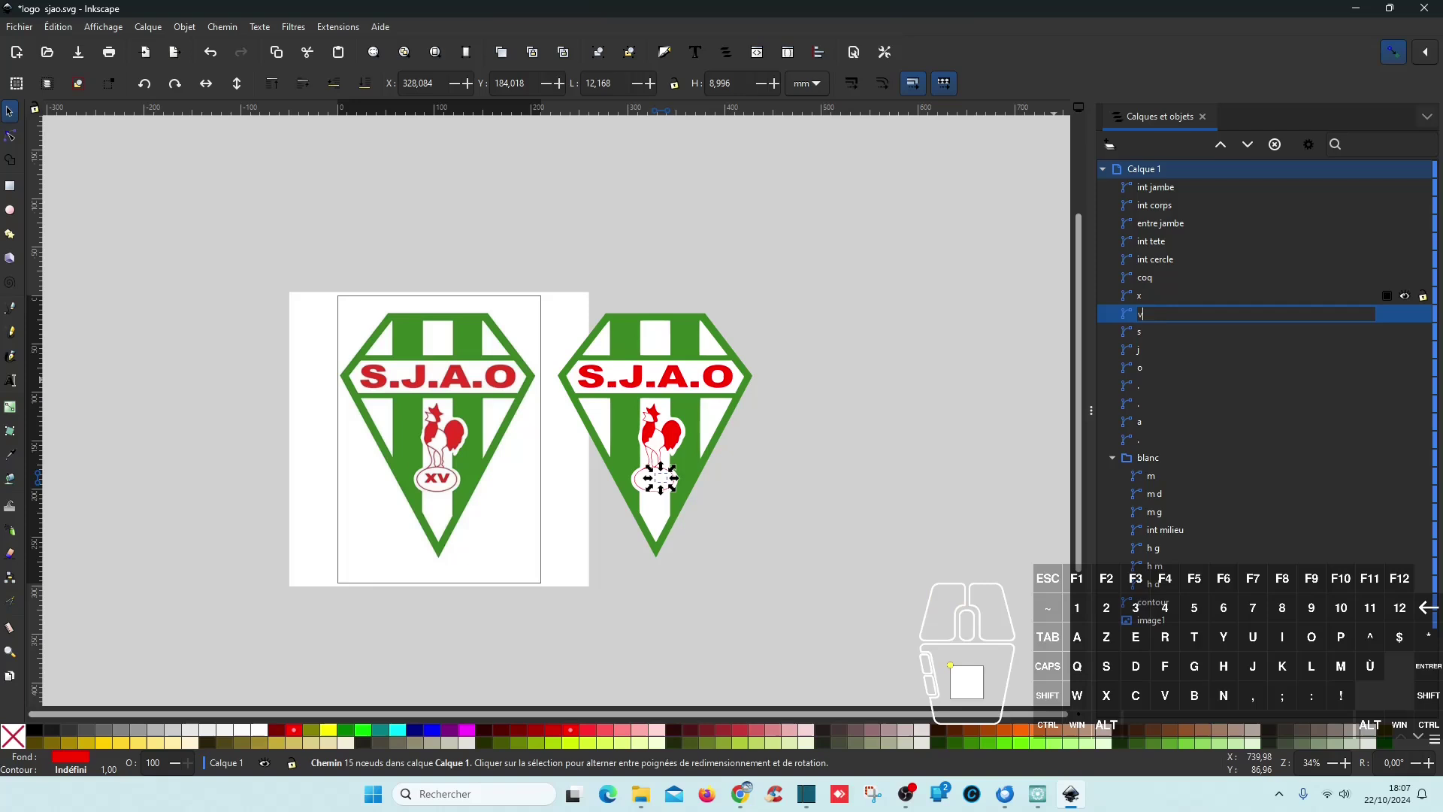
{"action": "key", "text": "Return"}
- Raise the x and v letters together above int cercle and save the document
{"action": "left_click", "coordinate": [1159, 296], "text": "shift"}
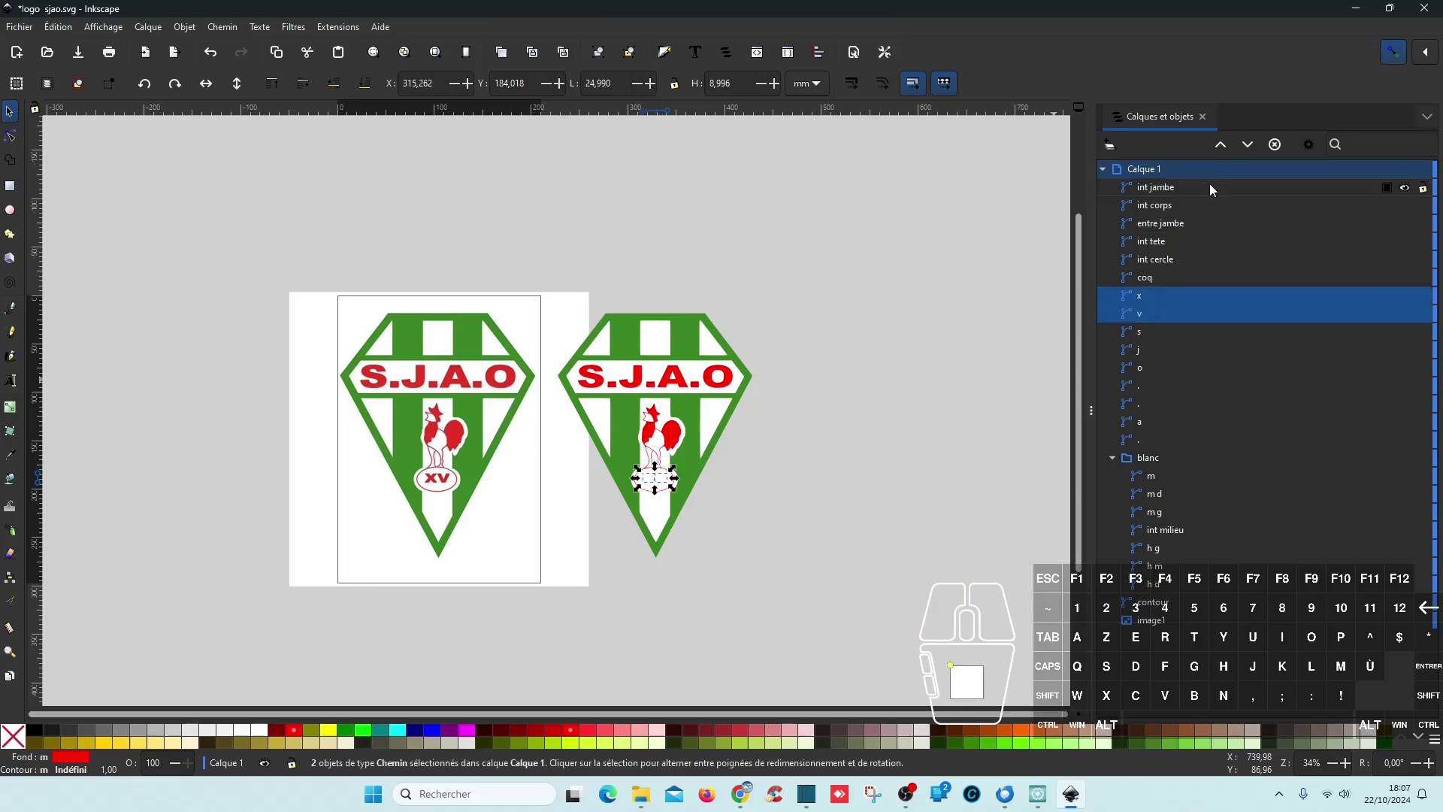
{"action": "left_click", "coordinate": [1220, 145]}
{"action": "left_click", "coordinate": [1220, 145]}
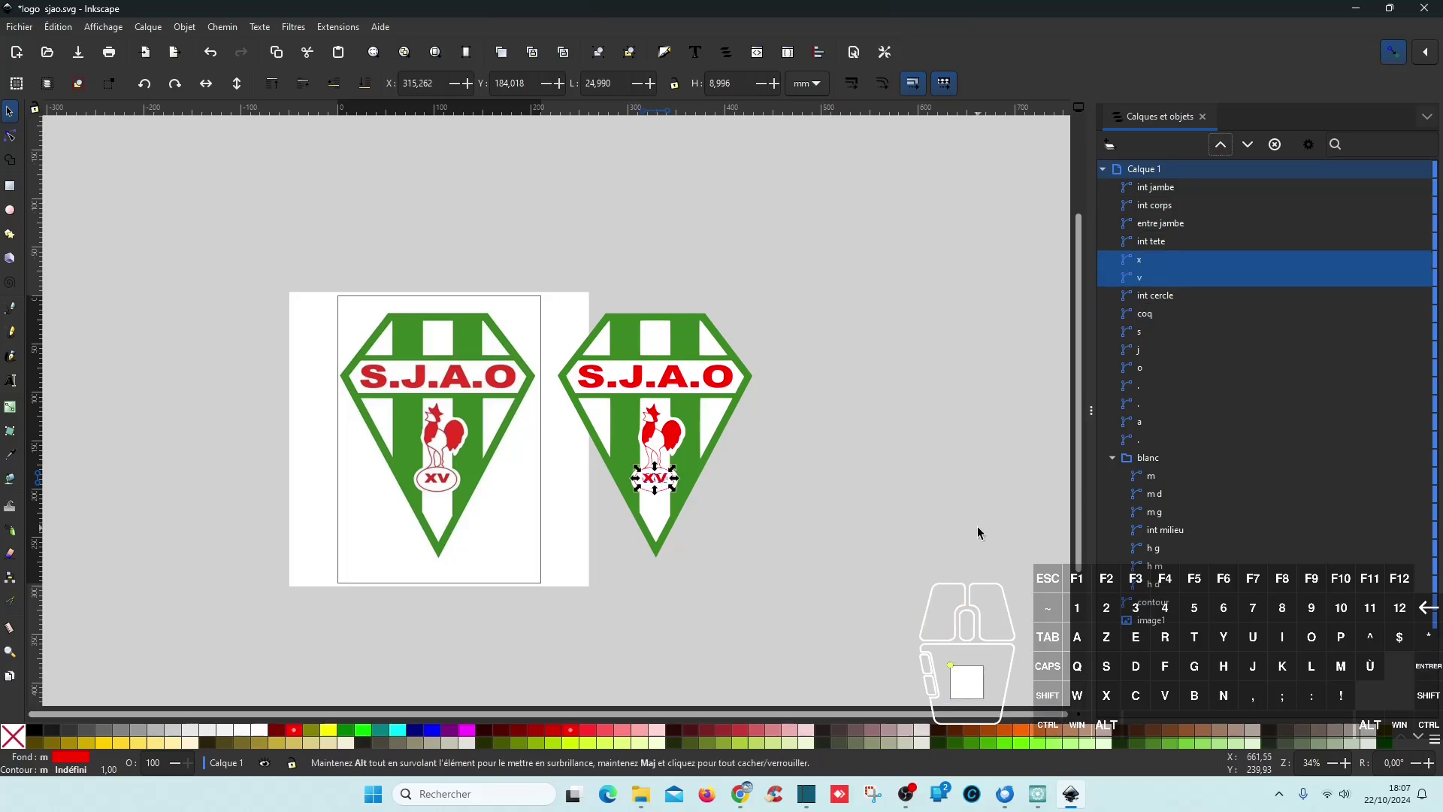
{"action": "key", "text": "ctrl+s"}
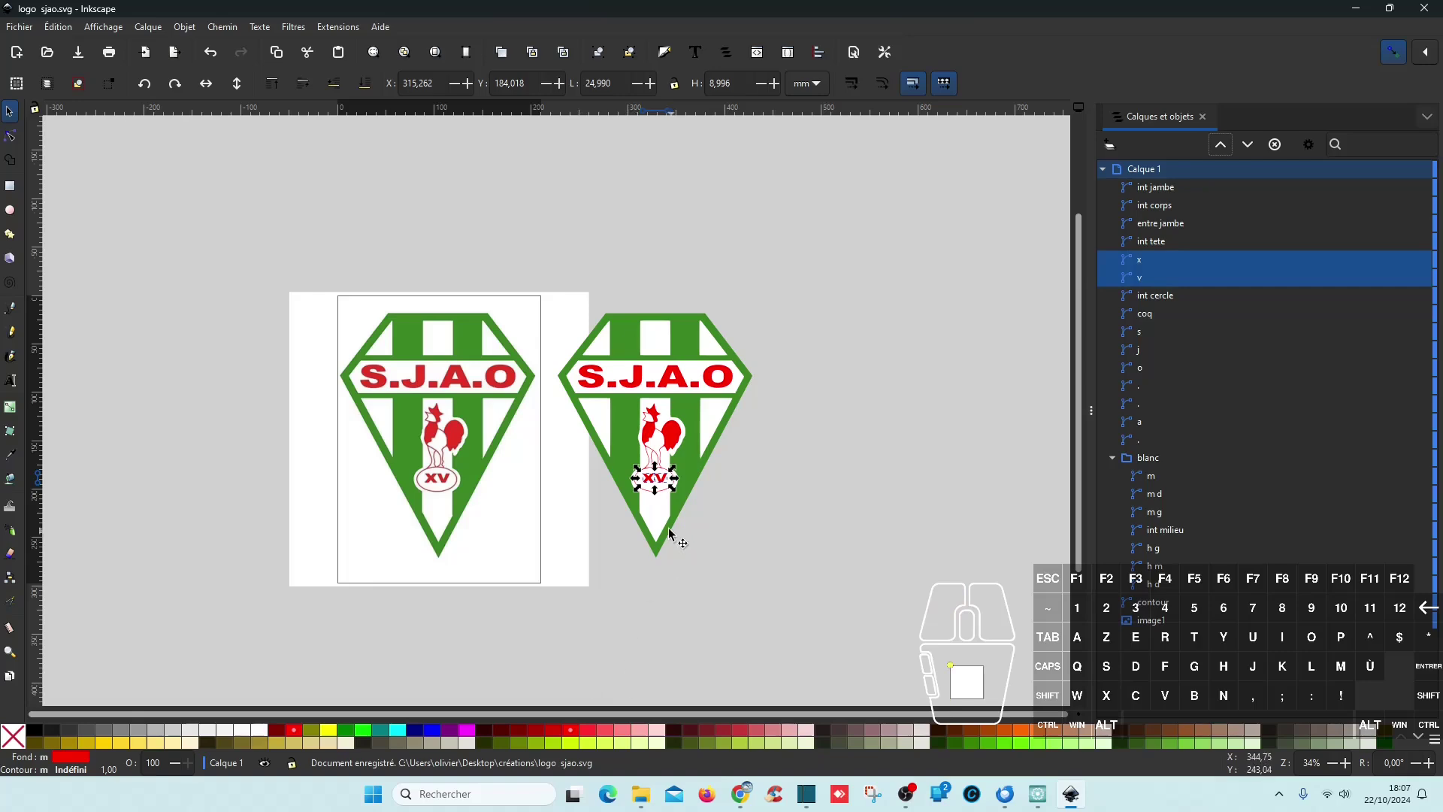
- Compare the vector logo with the original image, hiding and showing the blanc group to see what lies beneath it
{"action": "scroll", "coordinate": [500, 446], "scroll_direction": "up", "scroll_amount": 4}
{"action": "scroll", "coordinate": [501, 444], "scroll_direction": "down", "scroll_amount": 2}
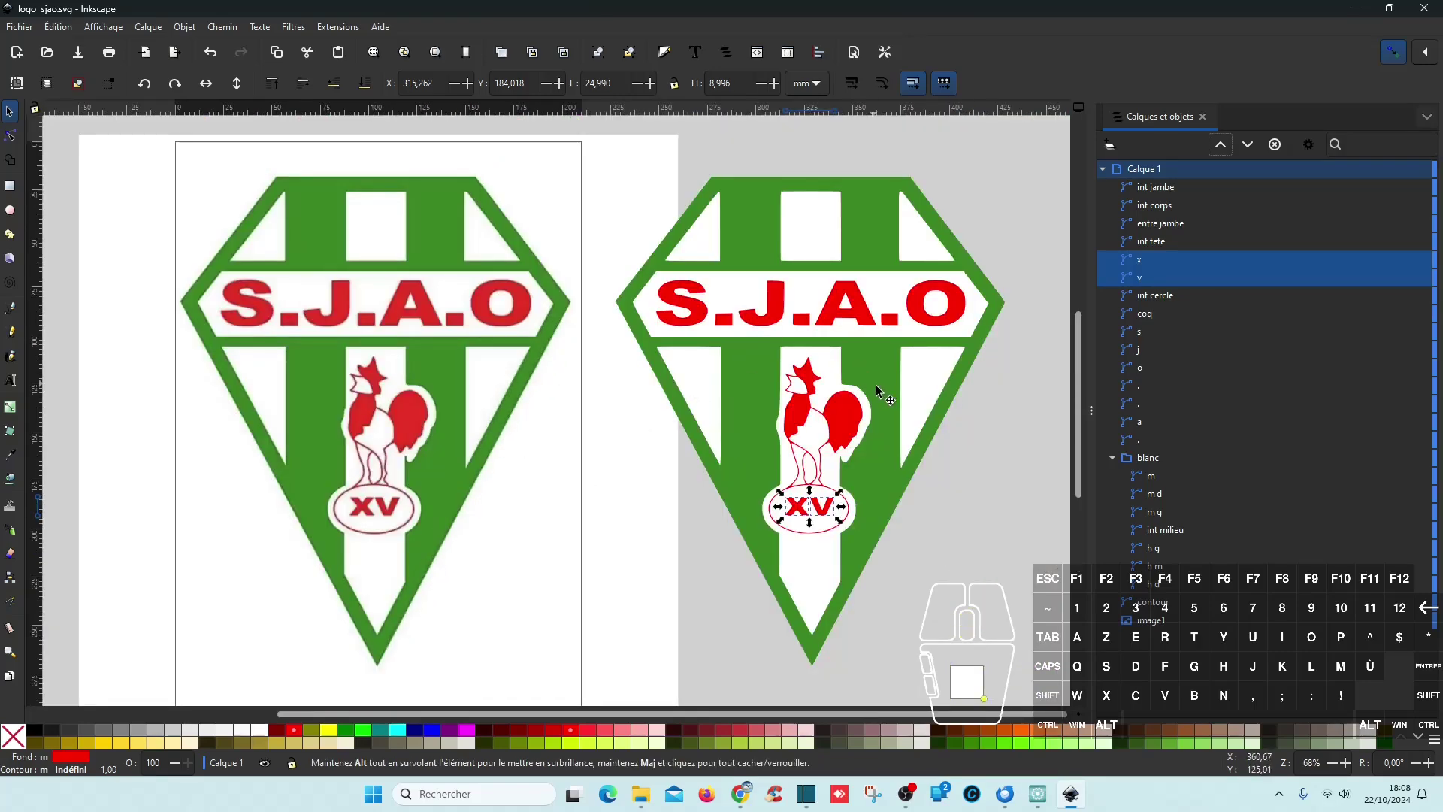
{"action": "left_click", "coordinate": [969, 465]}
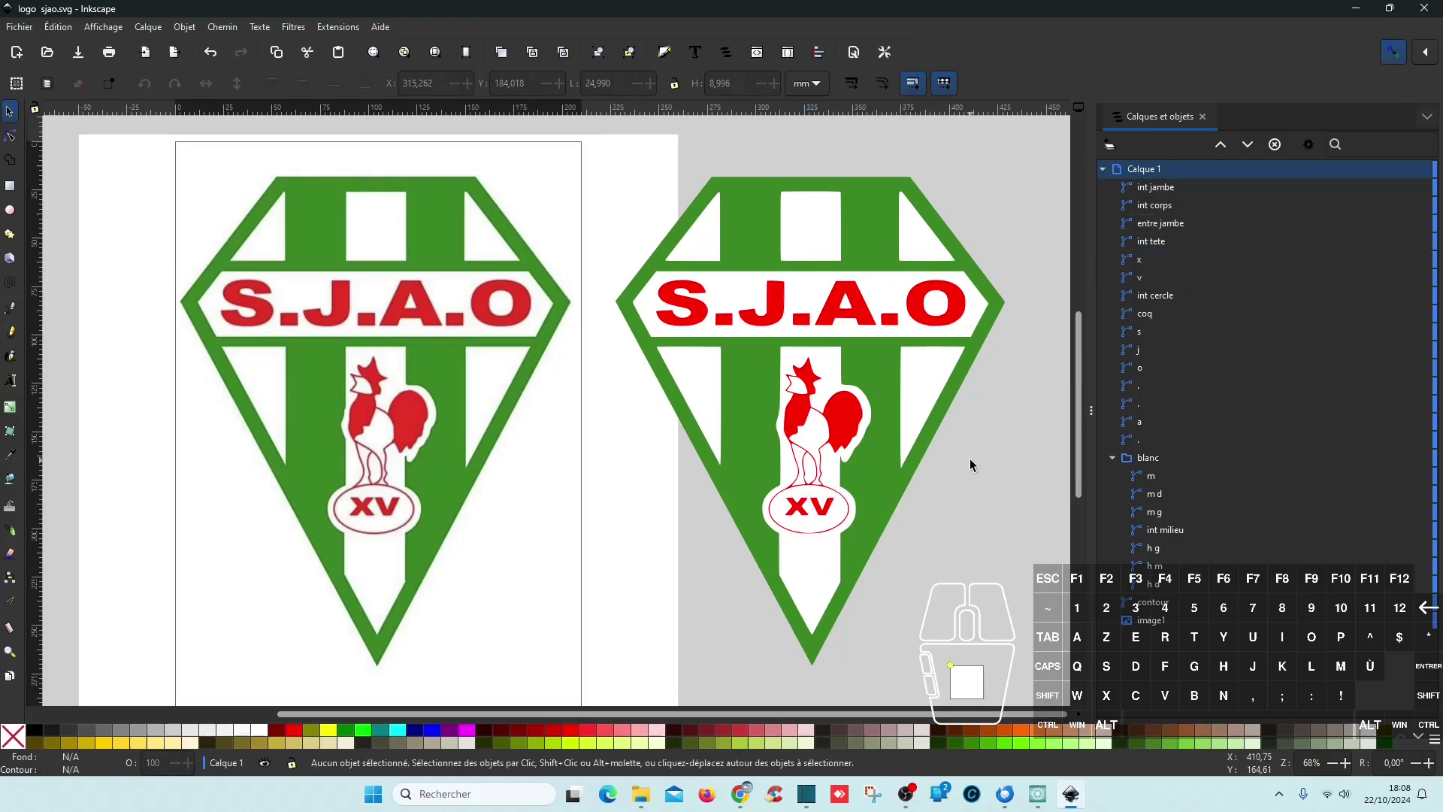
{"action": "left_click", "coordinate": [1112, 457]}
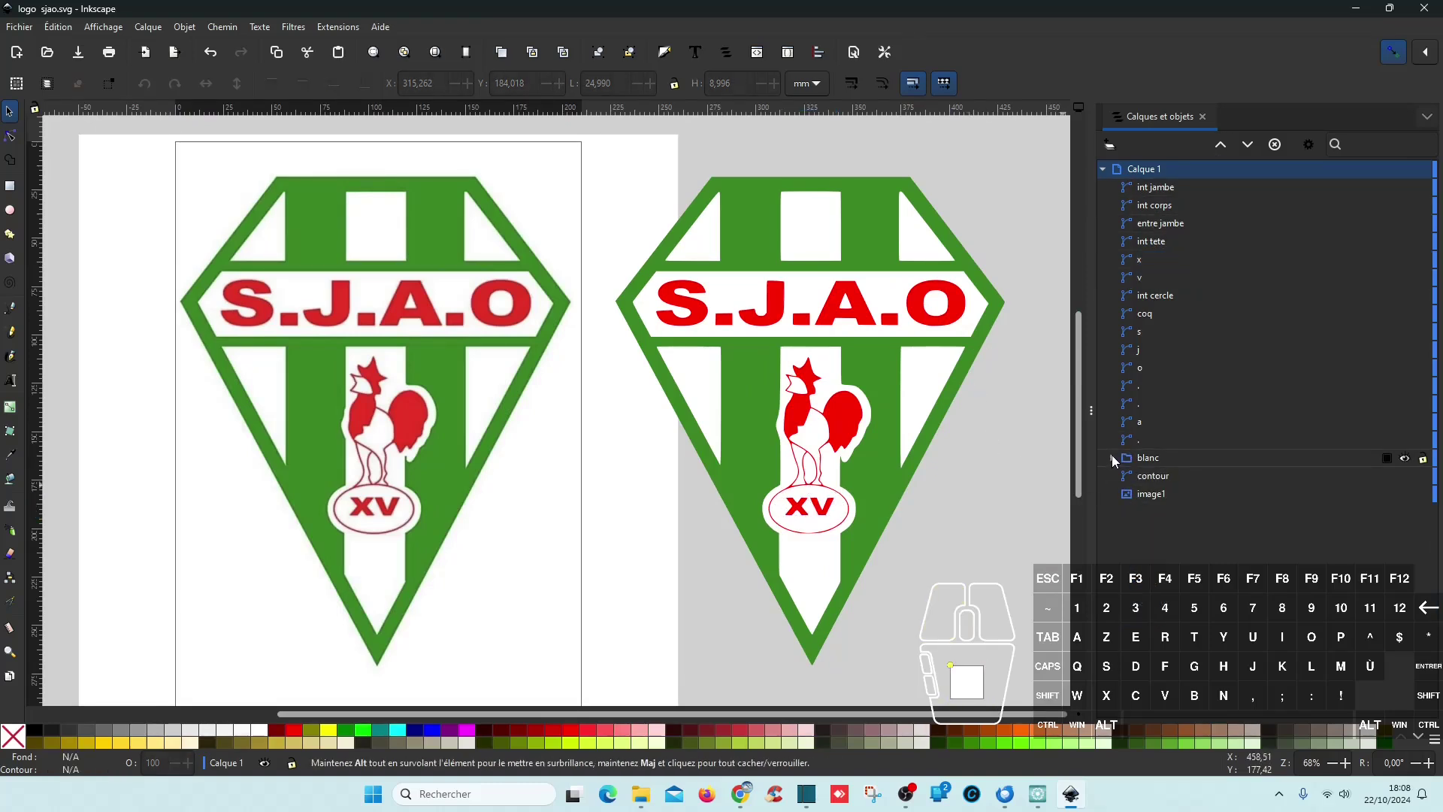
{"action": "left_click", "coordinate": [1404, 459]}
{"action": "left_click", "coordinate": [1404, 460]}
{"action": "left_click", "coordinate": [1113, 460]}
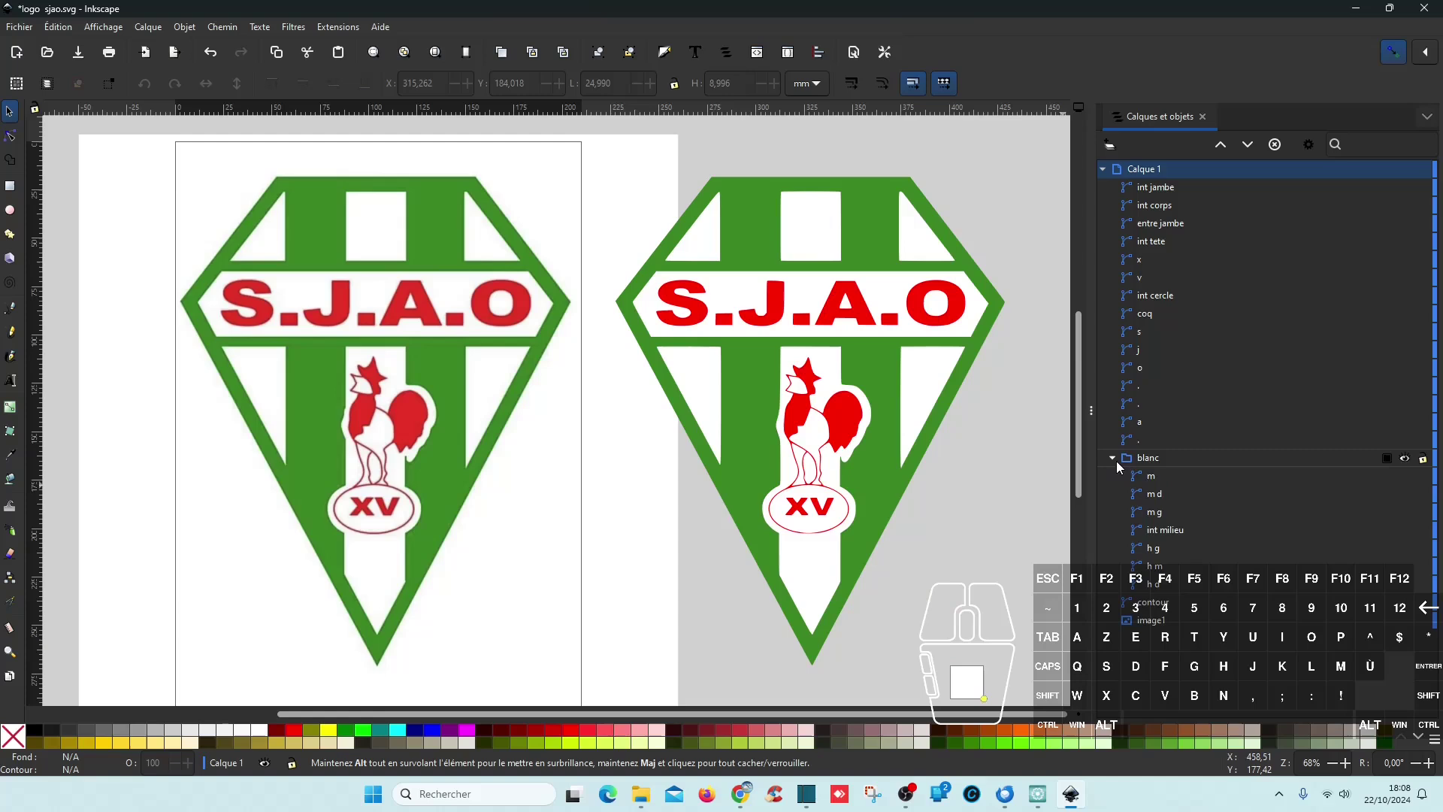
- Duplicate the seven white paths in the blanc group and unite the copies into a single path
{"action": "left_click", "coordinate": [1153, 477]}
{"action": "left_click", "coordinate": [1153, 584], "text": "shift"}
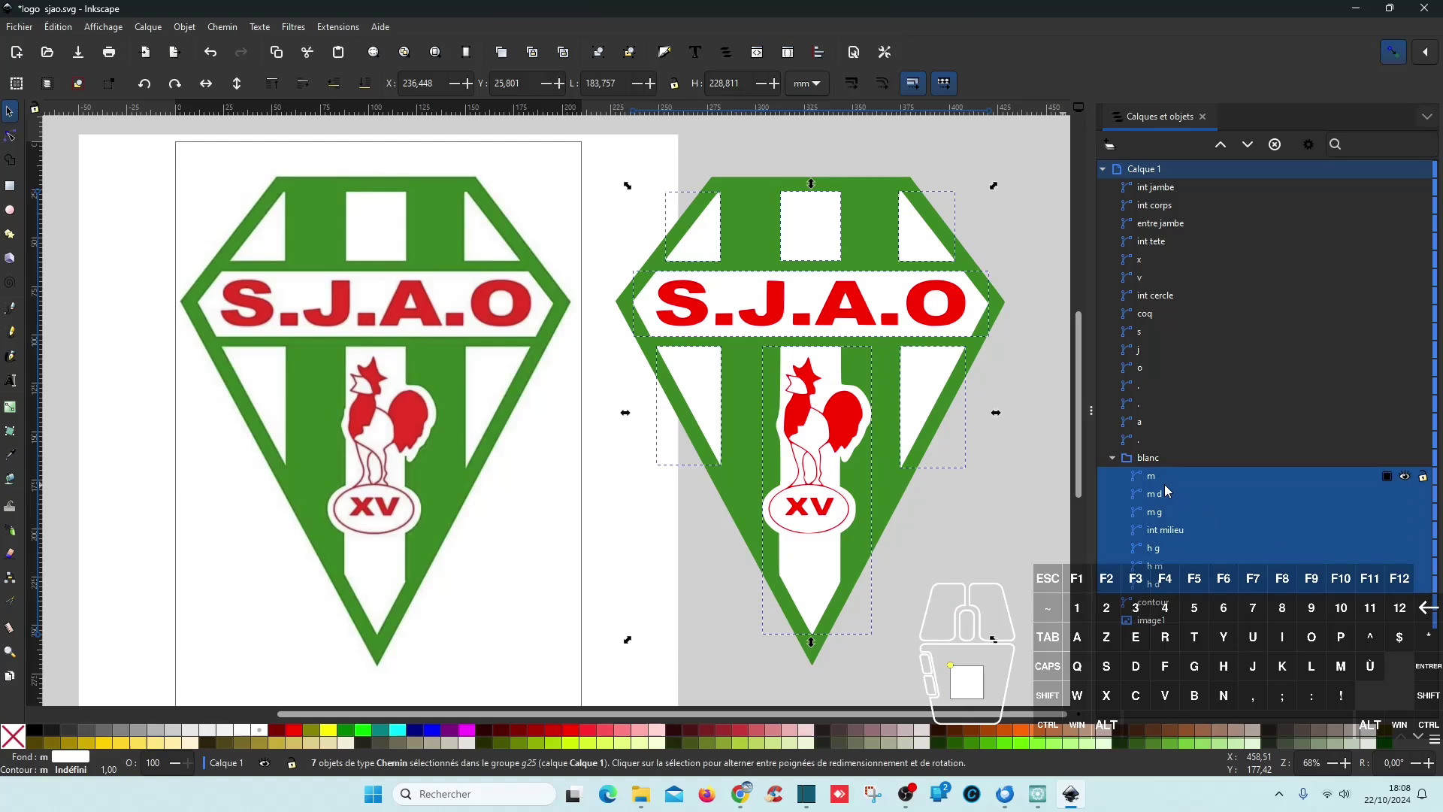
{"action": "key", "text": "ctrl"}
{"action": "scroll", "coordinate": [1165, 486], "scroll_direction": "down", "scroll_amount": 2}
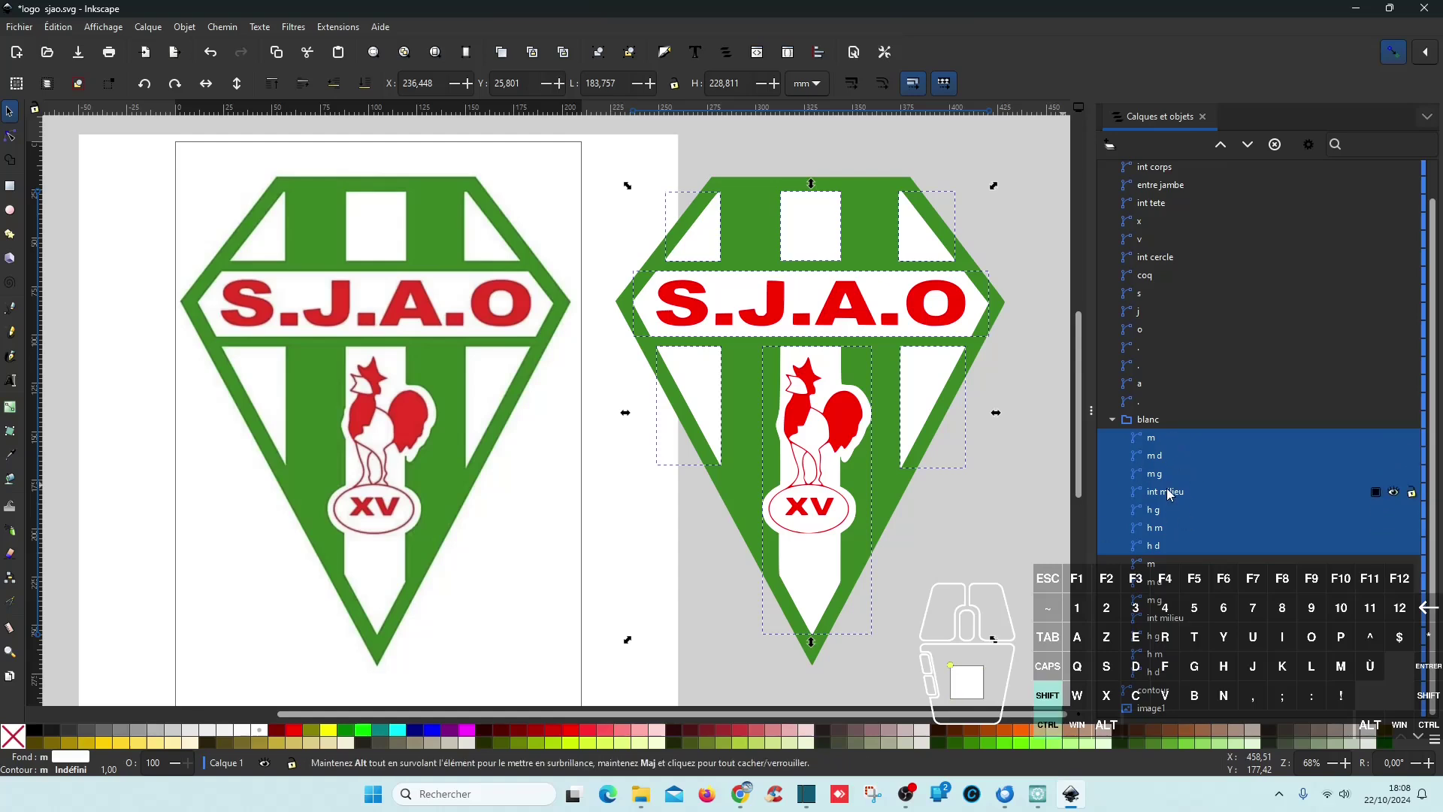
{"action": "key", "text": "ctrl+plus"}
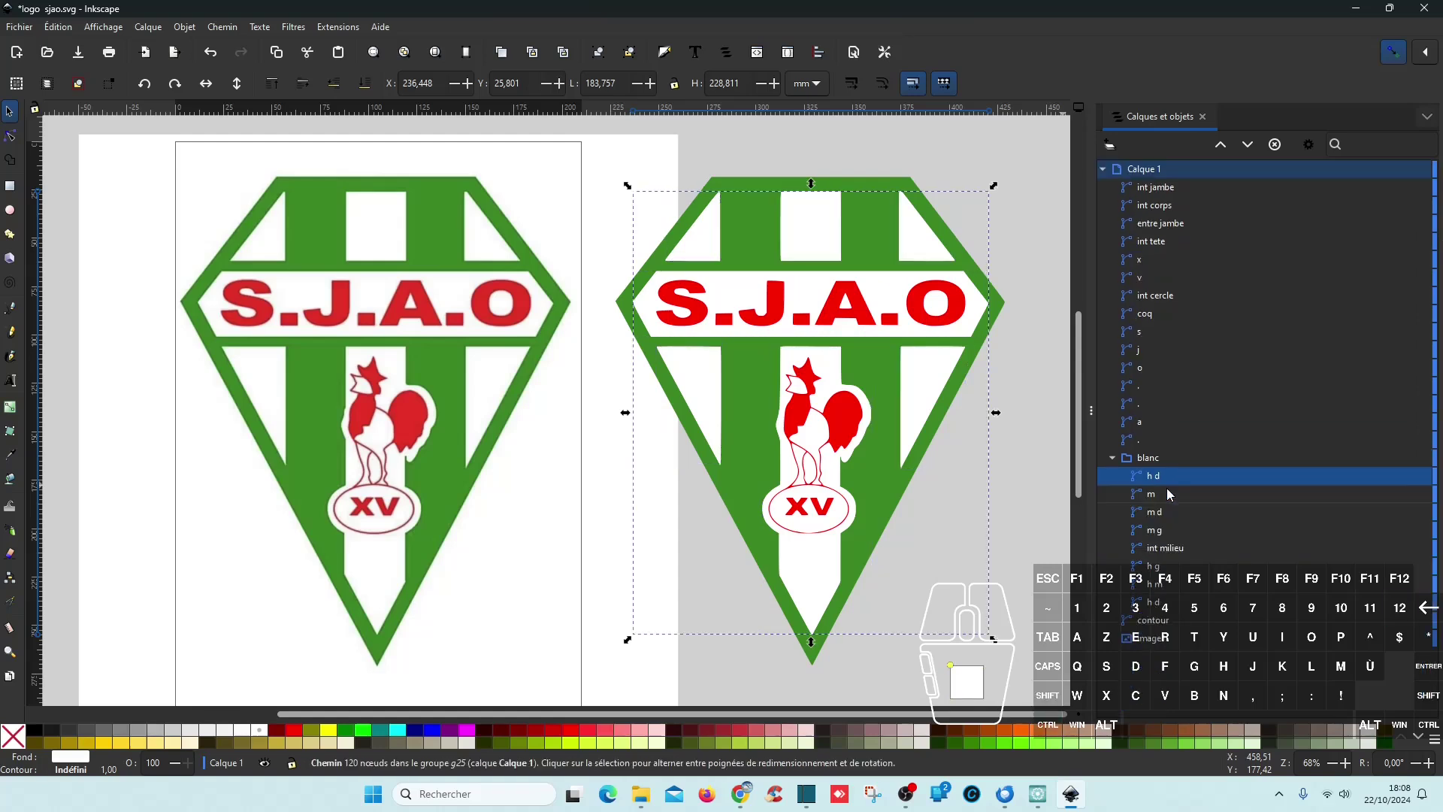
- Rename the united white path at the head of the blanc group as "duplication"
{"action": "double_click", "coordinate": [1169, 473]}
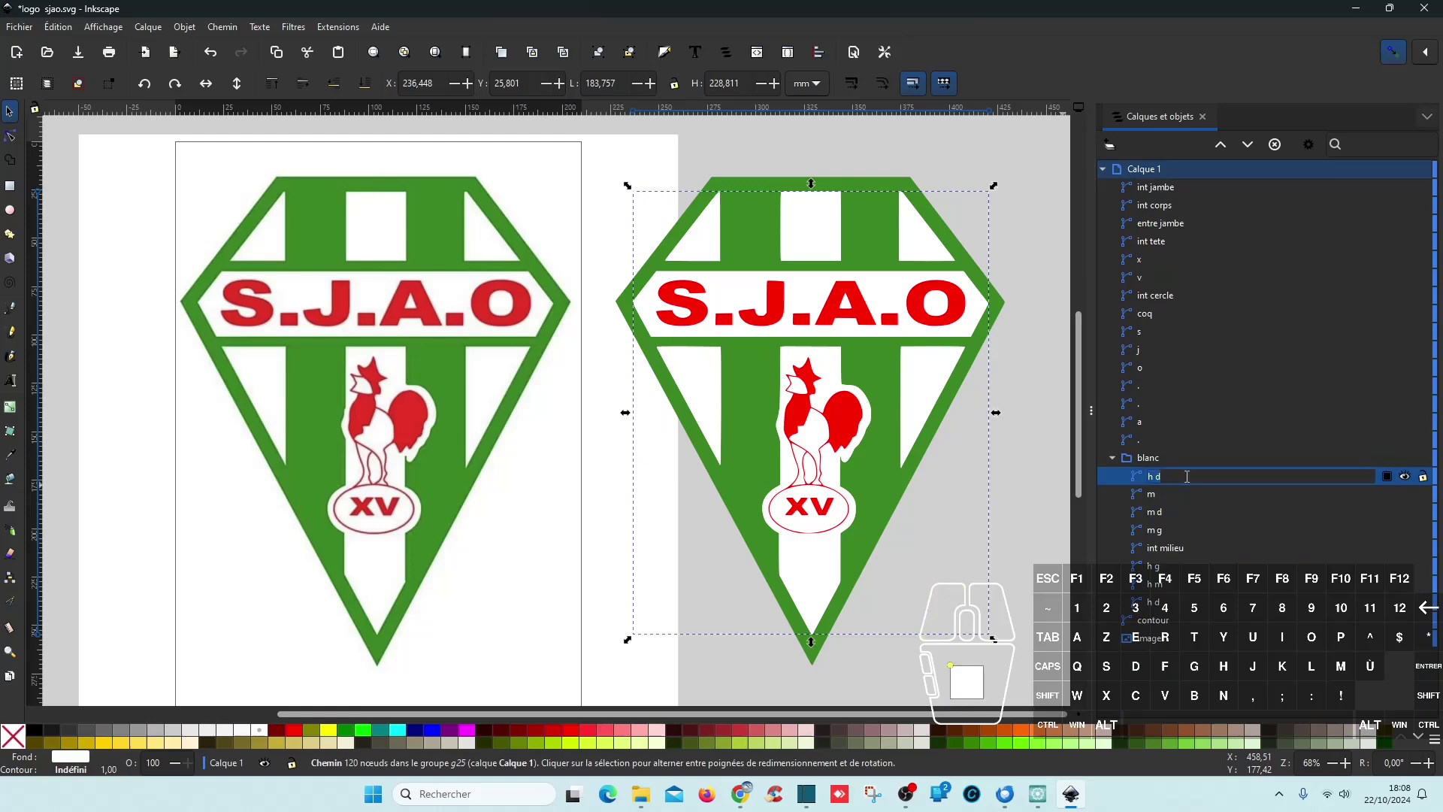
{"action": "type", "text": "duplication"}
{"action": "key", "text": "Return"}
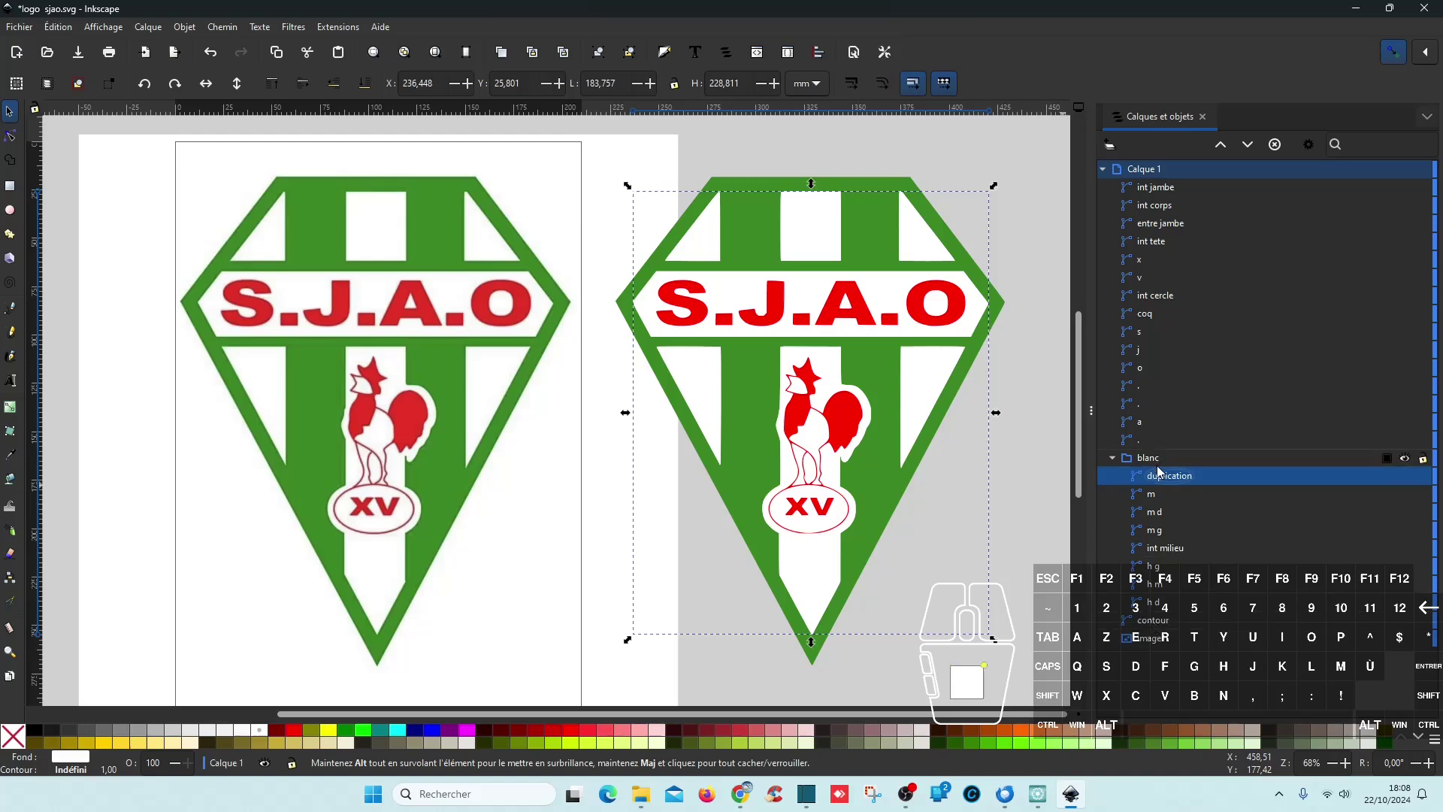
- Cut the duplication path out of the green contour path with the Difference operation
{"action": "key", "text": "ctrl"}
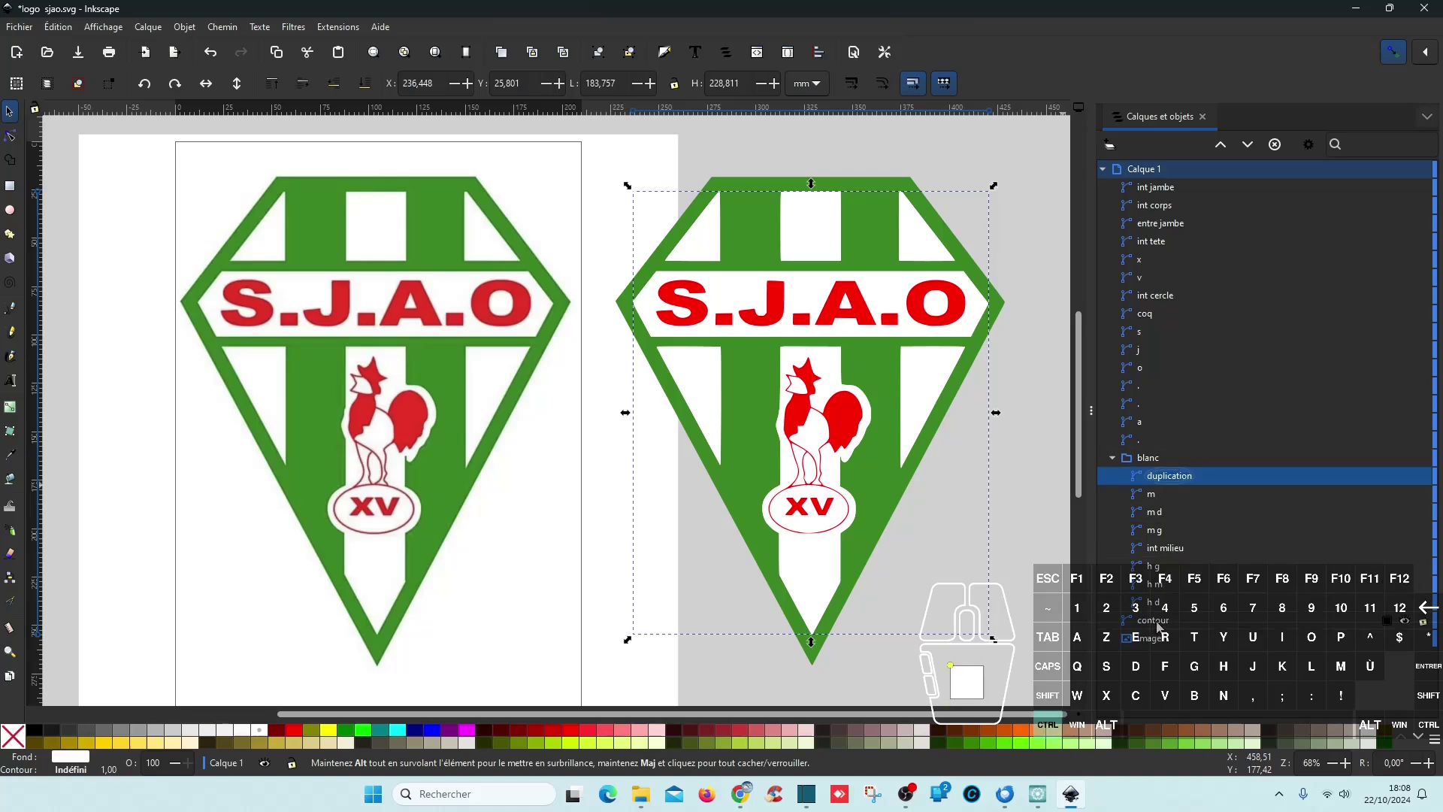
{"action": "left_click", "coordinate": [1158, 625], "text": "ctrl"}
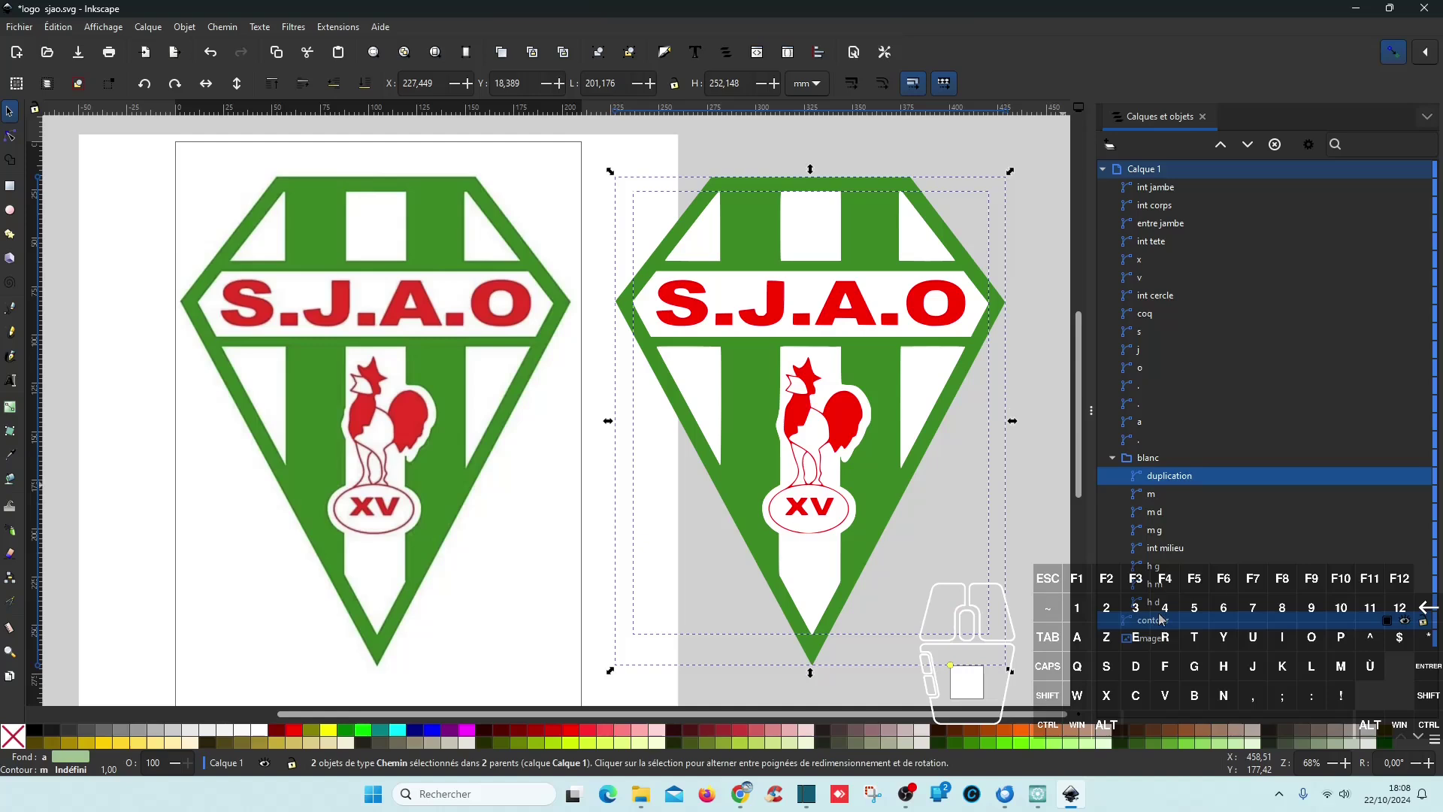
{"action": "left_click", "coordinate": [227, 29]}
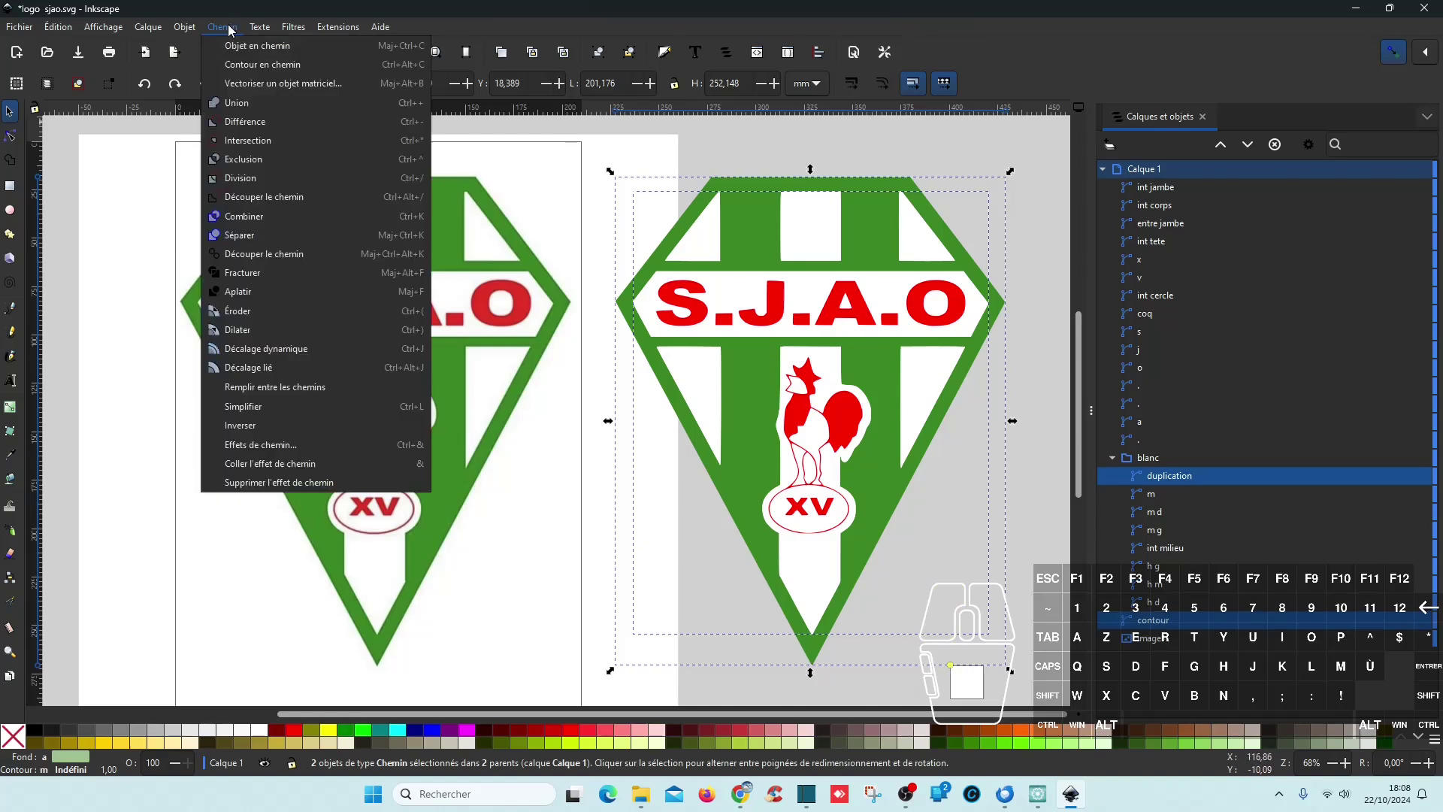
{"action": "left_click", "coordinate": [249, 124]}
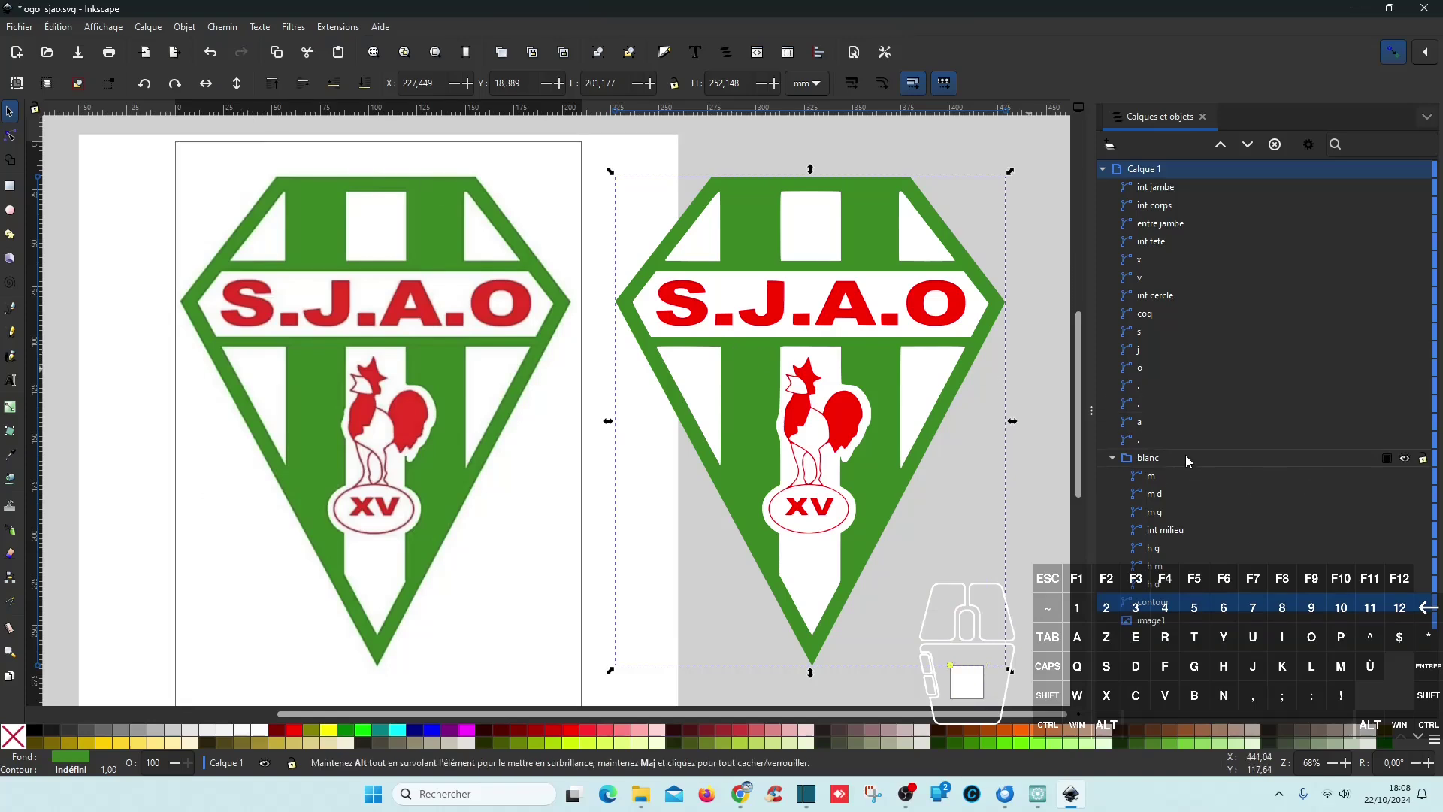
- Hide and show the blanc group to check the openings cut into the green contour
{"action": "left_click", "coordinate": [1405, 458]}
{"action": "left_click", "coordinate": [1405, 458]}
{"action": "left_click", "coordinate": [1404, 458]}
{"action": "left_click", "coordinate": [1404, 458]}
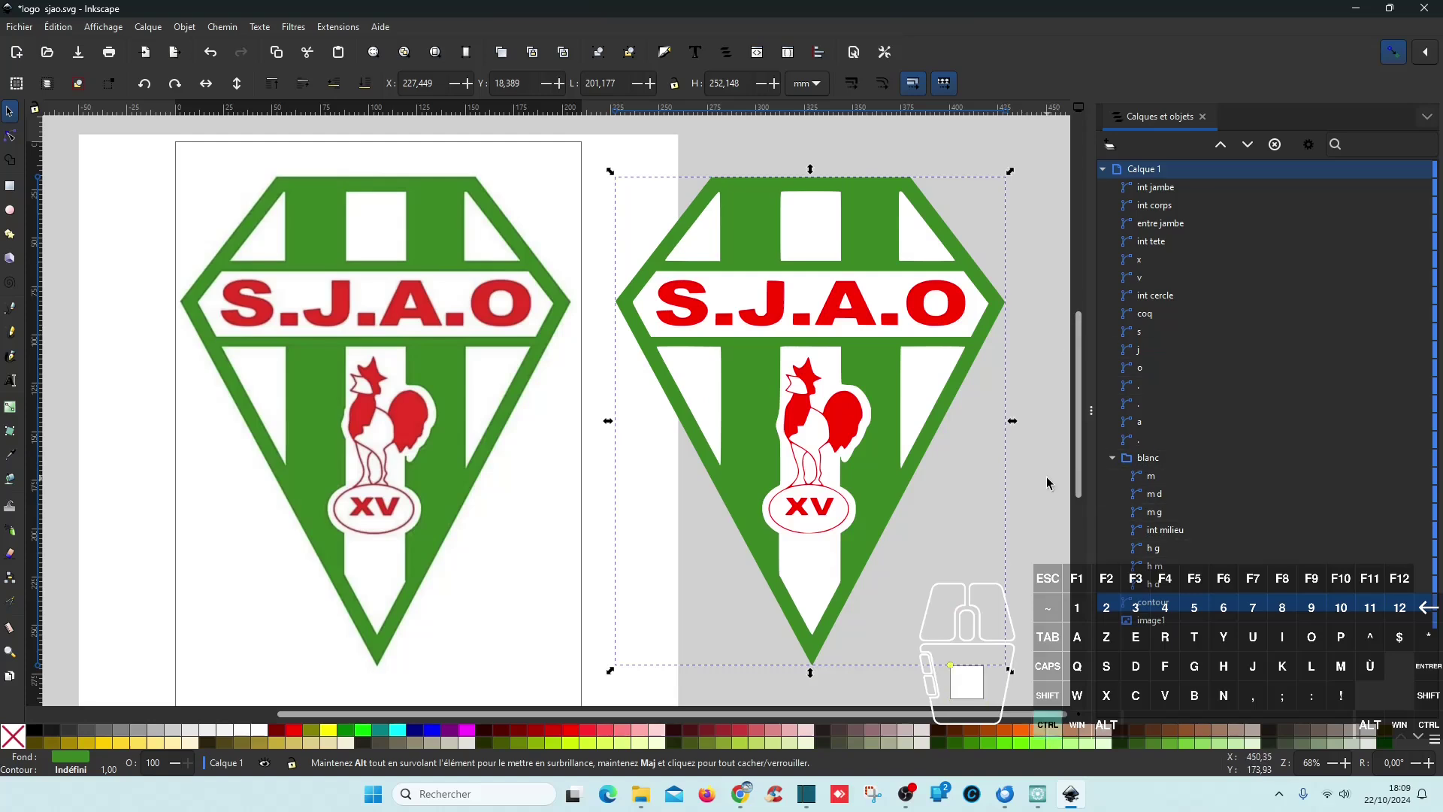
- Select the whole vector logo and move it about 32 mm horizontally, clear of the original image, then deselect it
{"action": "scroll", "coordinate": [1044, 476], "scroll_direction": "down", "scroll_amount": 2}
{"action": "left_click_drag", "start_coordinate": [913, 557], "coordinate": [580, 358]}
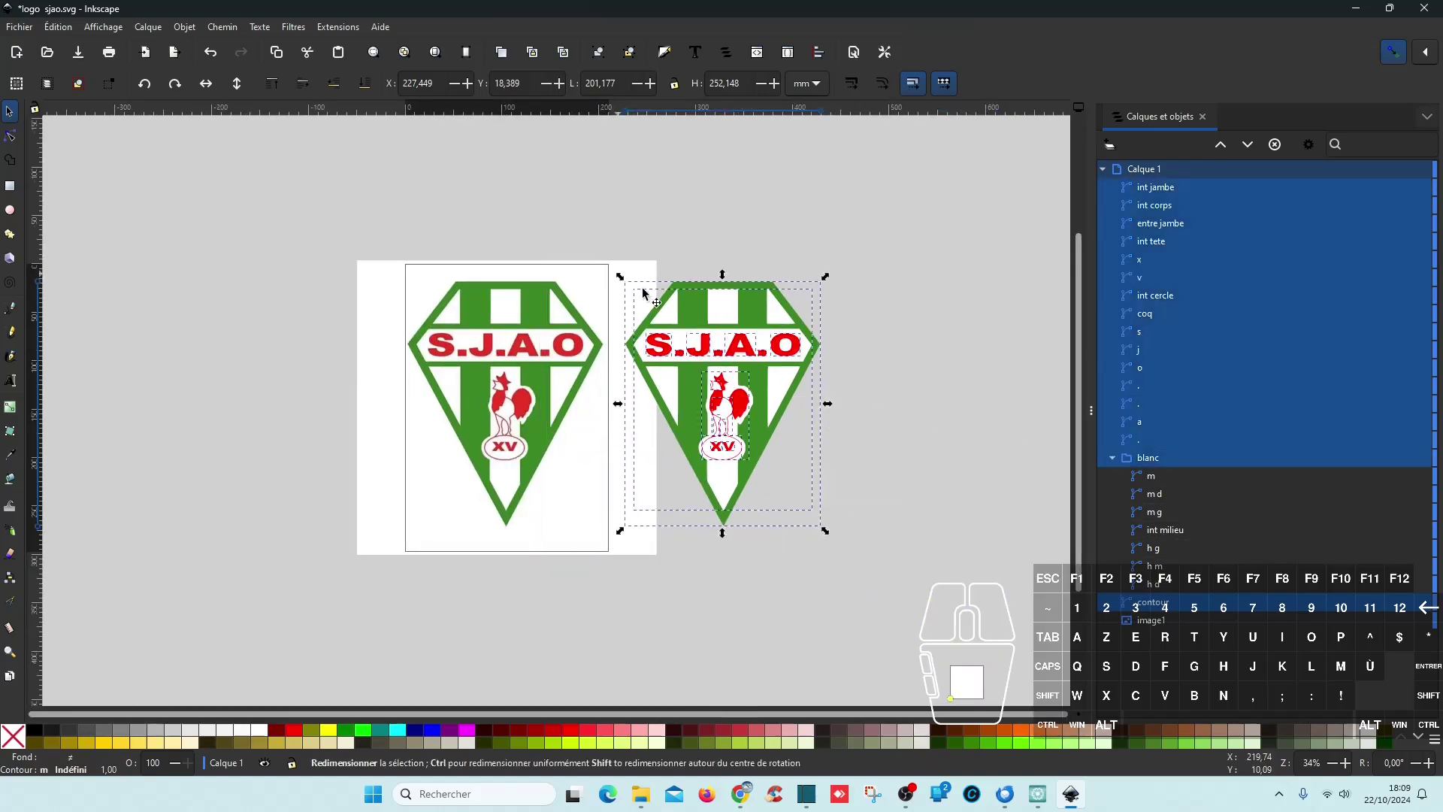
{"action": "left_click_drag", "start_coordinate": [765, 299], "coordinate": [796, 297]}
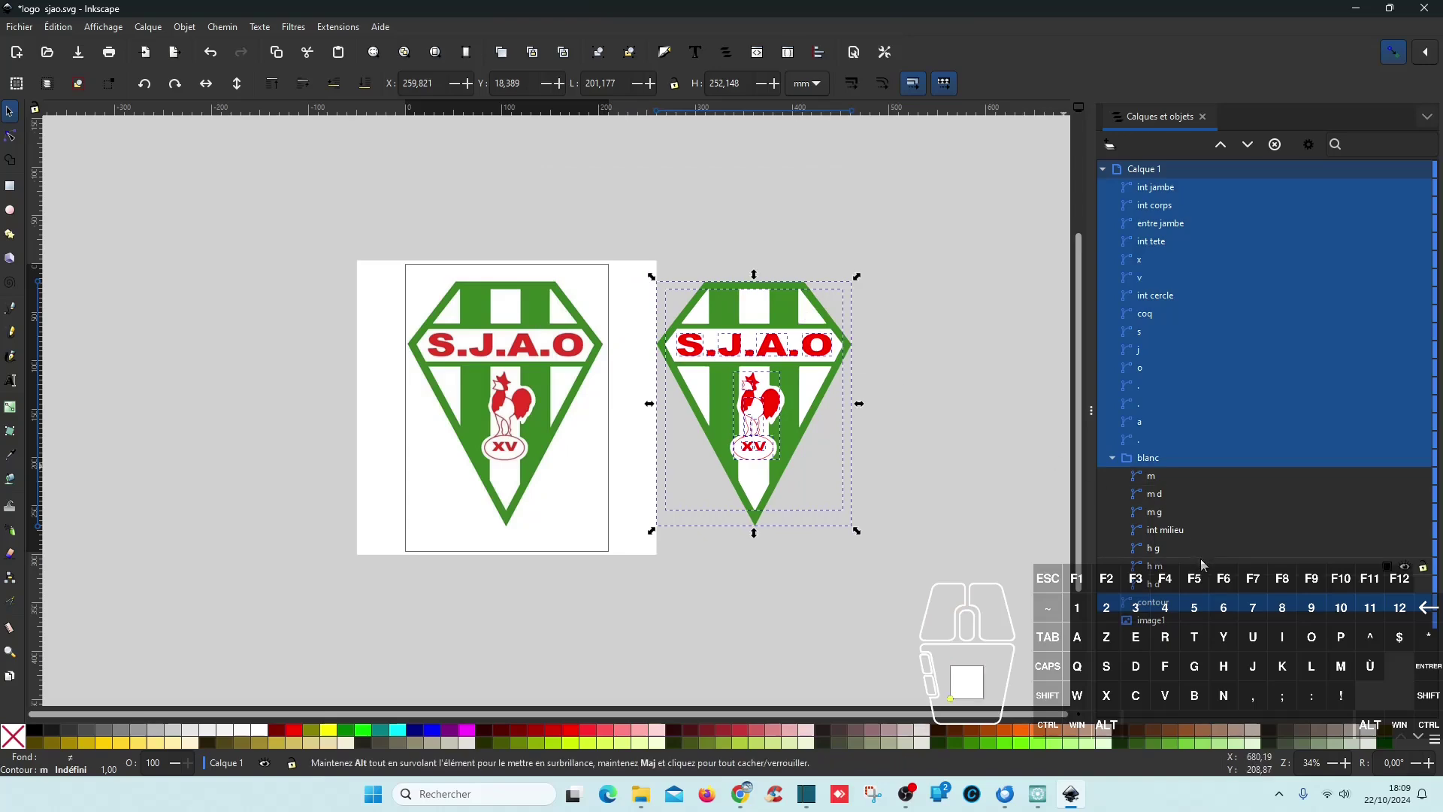
{"action": "key", "text": "Escape"}
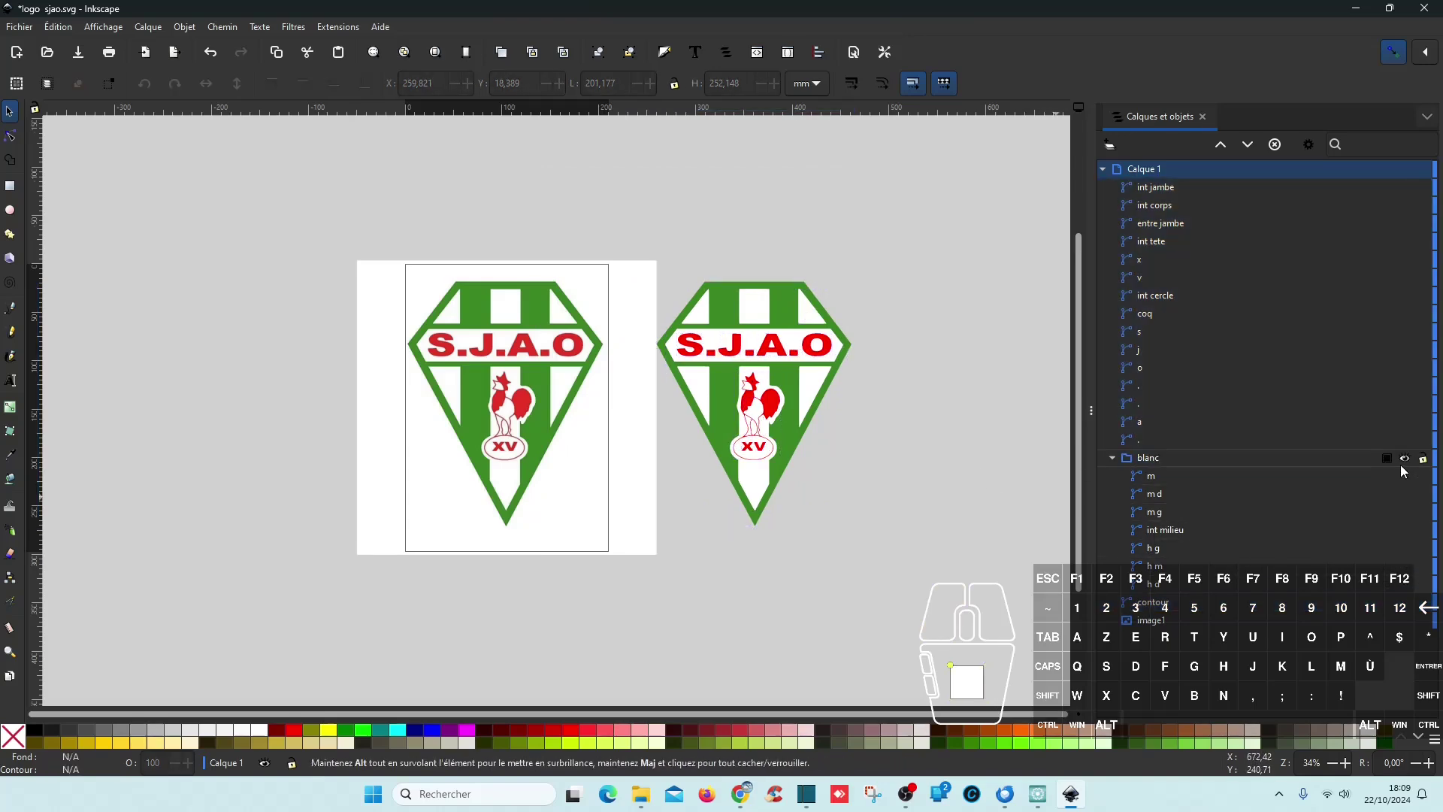
- Examine the green contour's openings and the rooster up close with the blanc group hidden, then show the group again
{"action": "left_click", "coordinate": [1405, 458]}
{"action": "scroll", "coordinate": [764, 371], "scroll_direction": "up", "scroll_amount": 2}
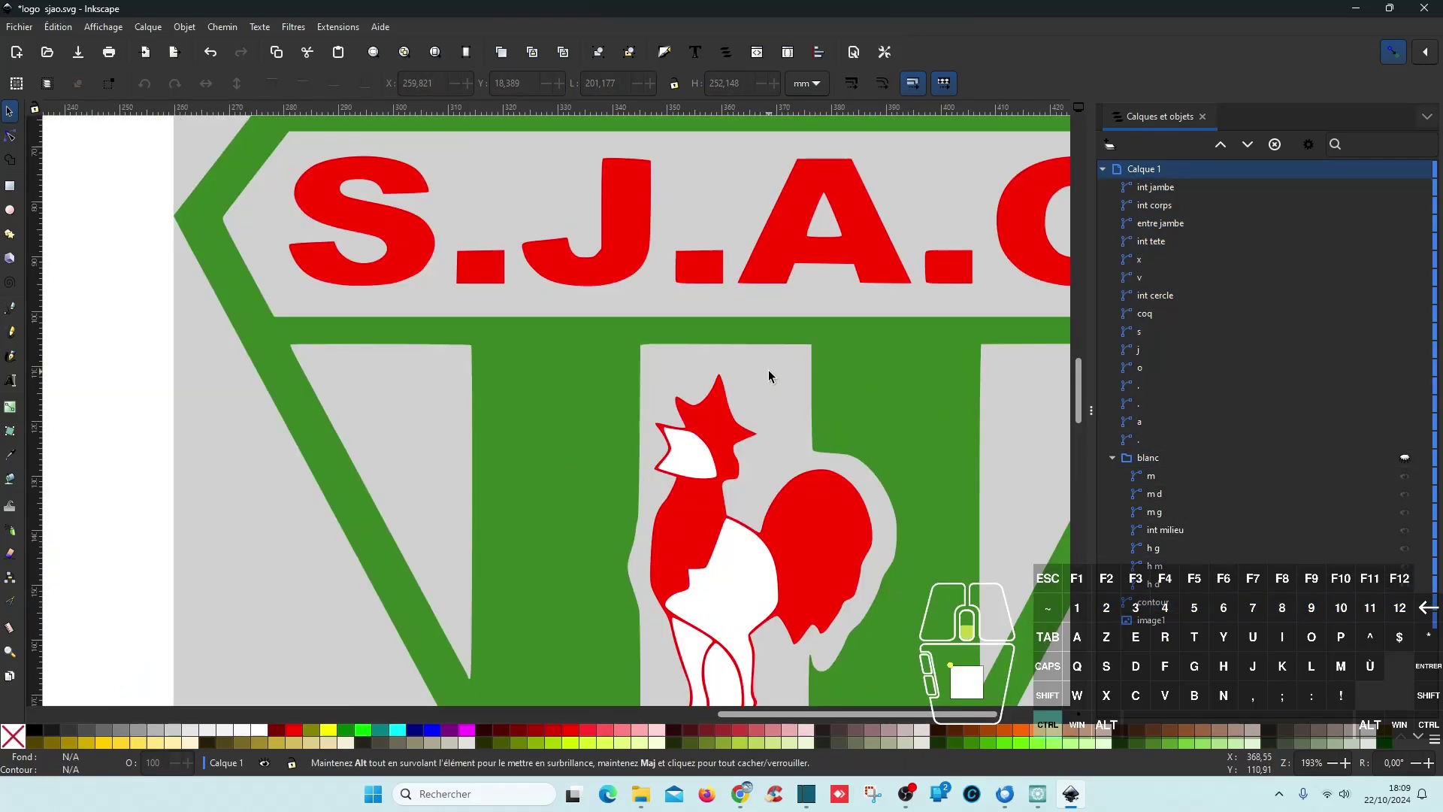
{"action": "scroll", "coordinate": [768, 370], "scroll_direction": "down", "scroll_amount": 1}
{"action": "left_click", "coordinate": [1404, 458]}
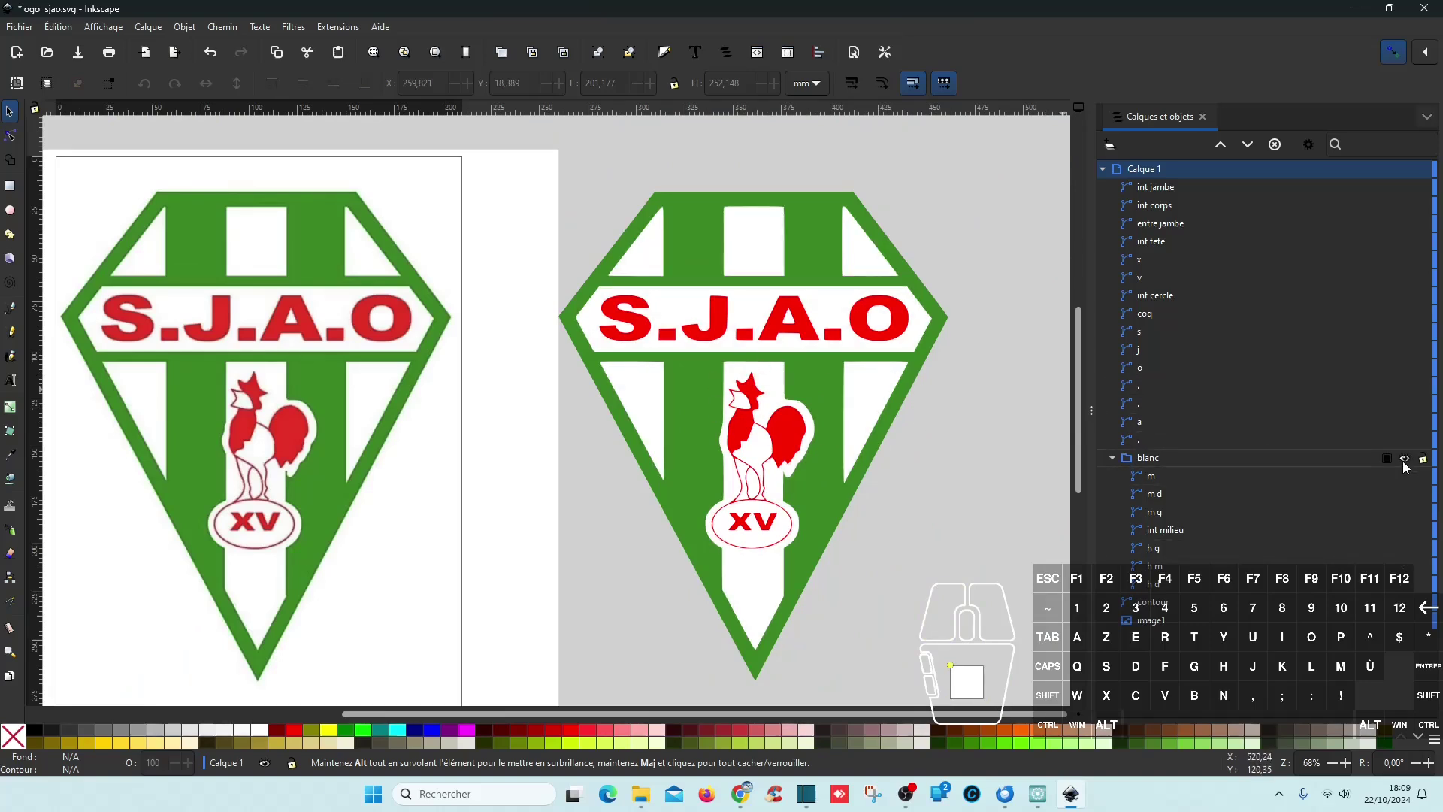
{"action": "left_click", "coordinate": [1405, 458]}
{"action": "left_click", "coordinate": [1405, 459]}
- Select int cercle and toggle its visibility to examine the red area beneath it
{"action": "left_click", "coordinate": [1158, 295]}
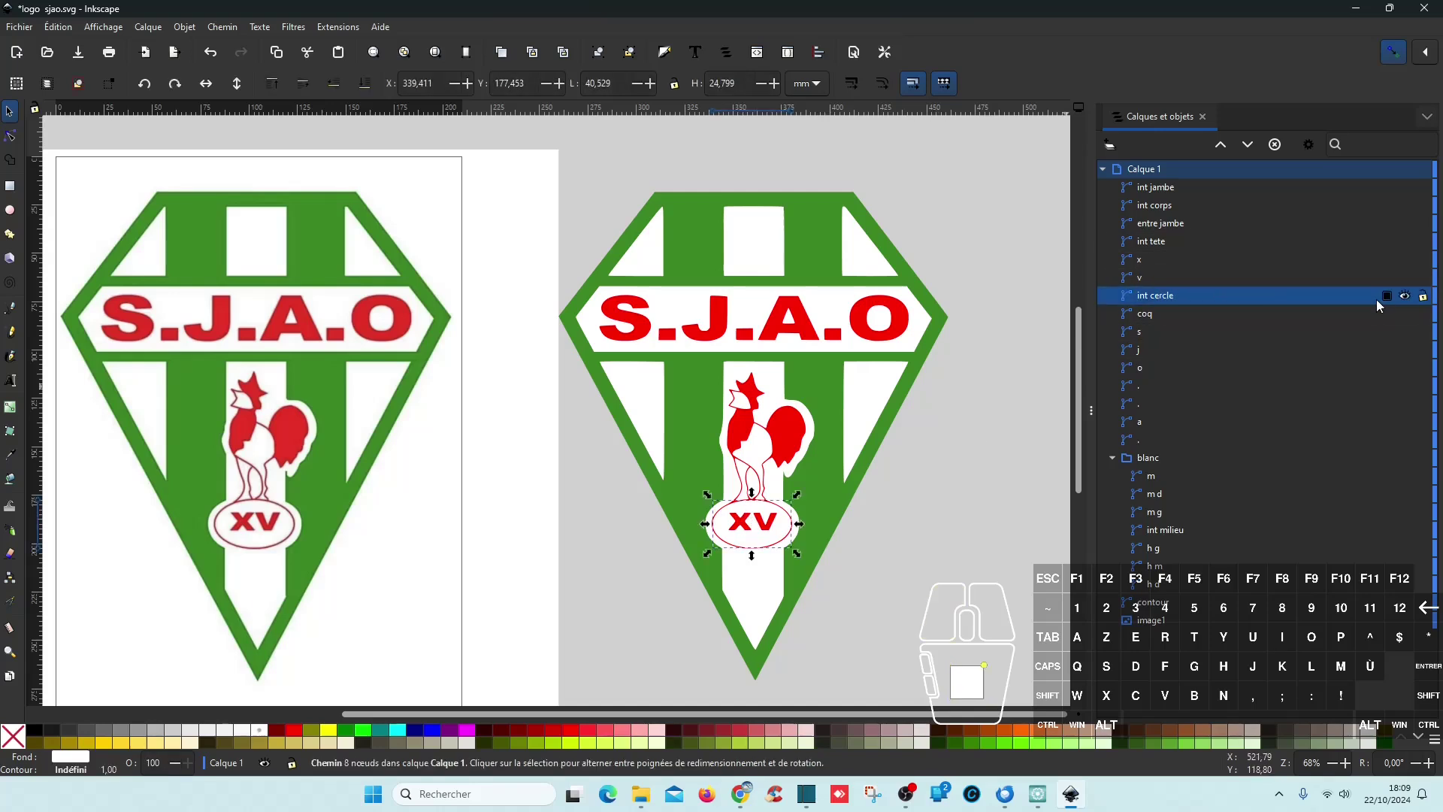
{"action": "left_click", "coordinate": [1404, 296]}
{"action": "left_click", "coordinate": [1405, 296]}
{"action": "left_click", "coordinate": [1405, 296]}
{"action": "left_click", "coordinate": [1405, 296]}
- Merge int cercle, int tete, entre jambe, int corps and int jambe into a single path with Union
{"action": "left_click", "coordinate": [1163, 241], "text": "ctrl"}
{"action": "left_click", "coordinate": [1169, 223], "text": "ctrl"}
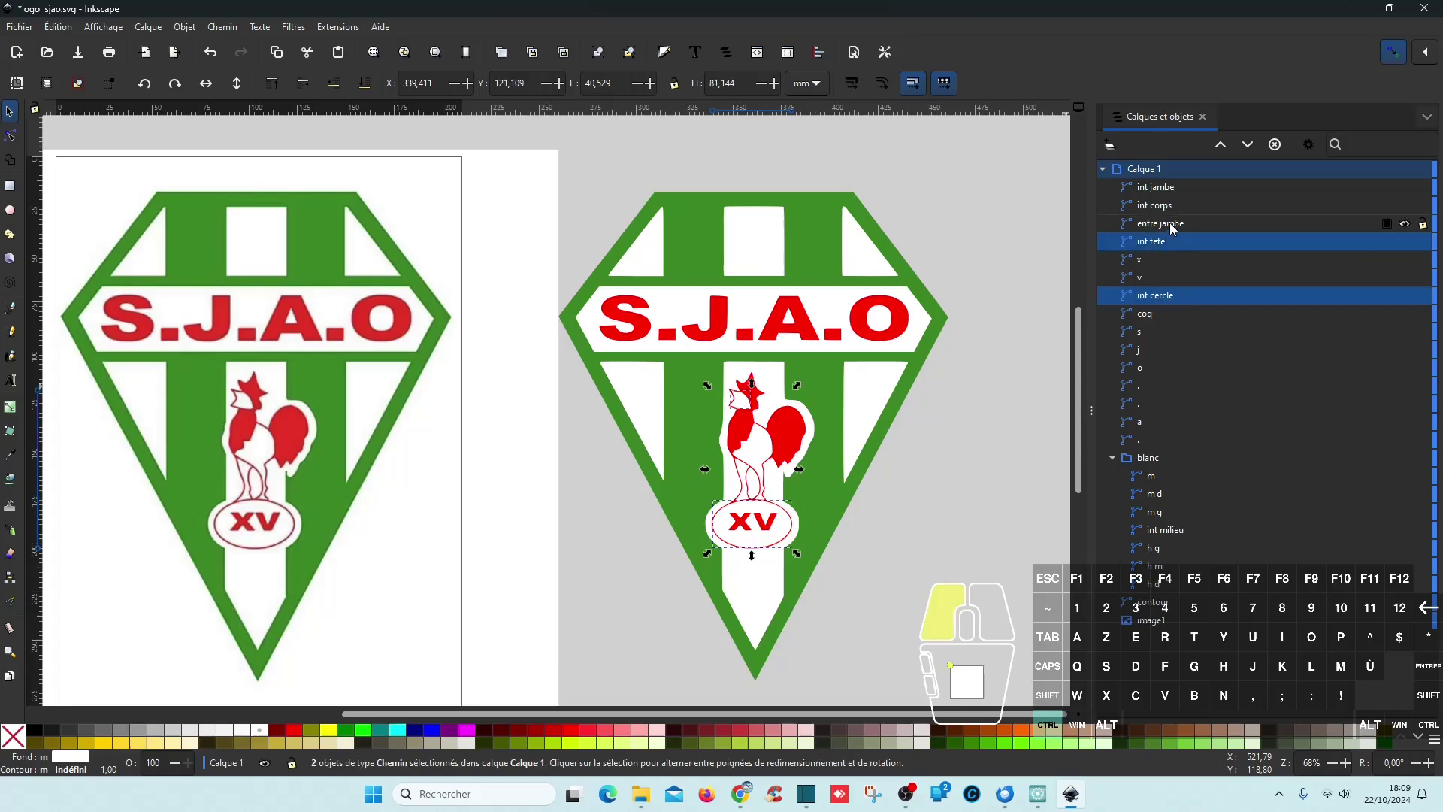
{"action": "left_click", "coordinate": [1170, 204], "text": "ctrl"}
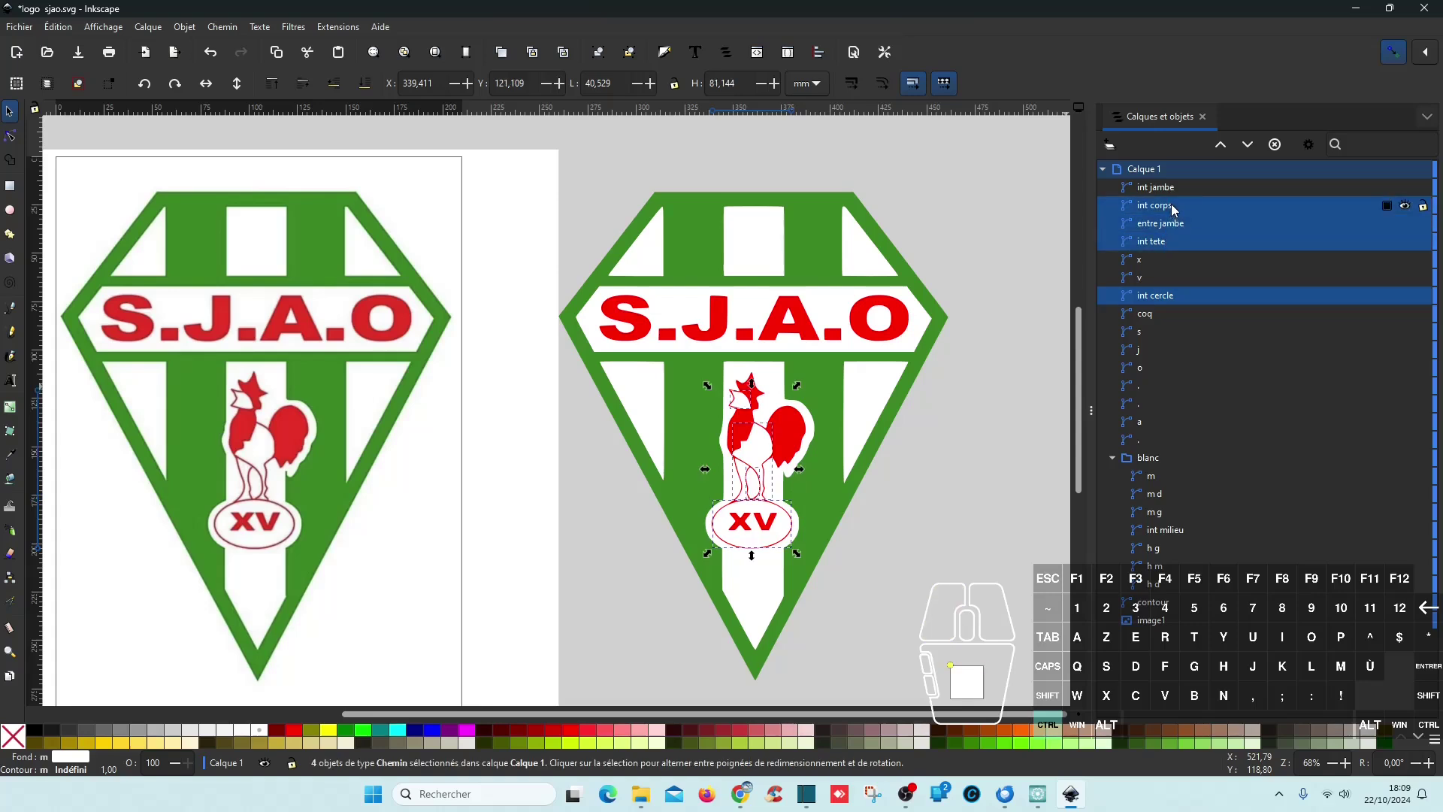
{"action": "left_click", "coordinate": [1171, 187], "text": "ctrl"}
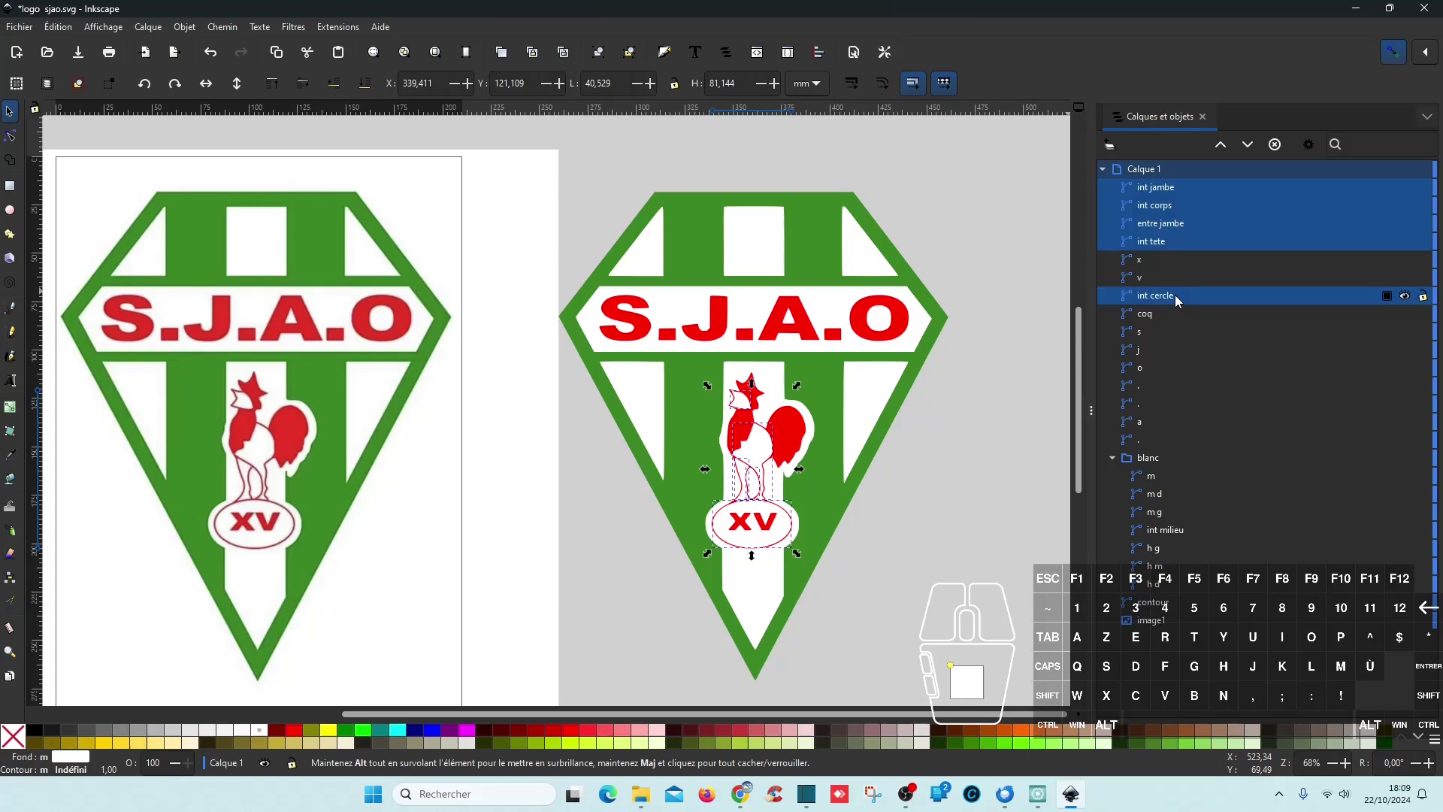
{"action": "key", "text": "ctrl"}
{"action": "key", "text": "ctrl+plus"}
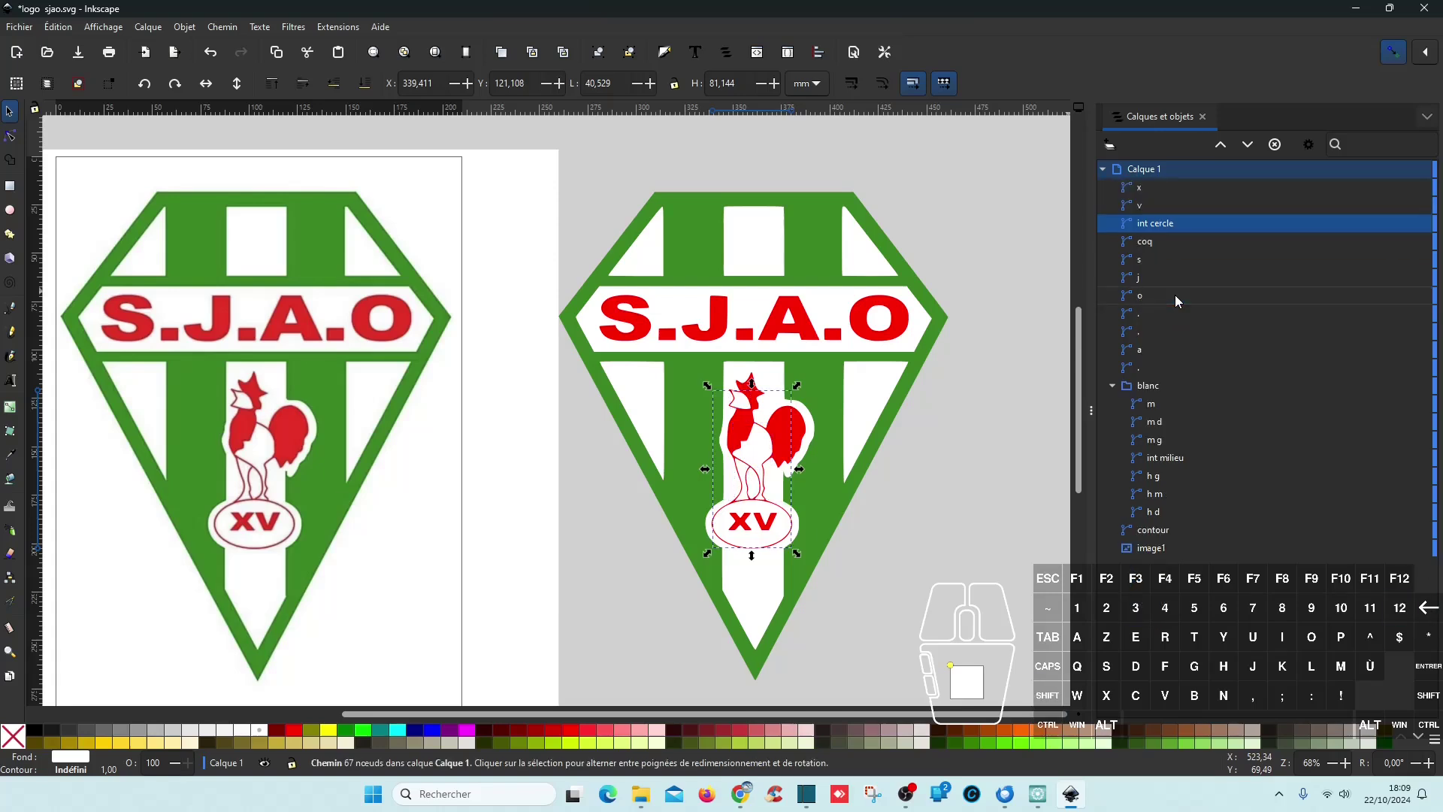
- Add coq to the selection and cut the merged int cercle shape out of it with Difference
{"action": "left_click", "coordinate": [1182, 241], "text": "shift"}
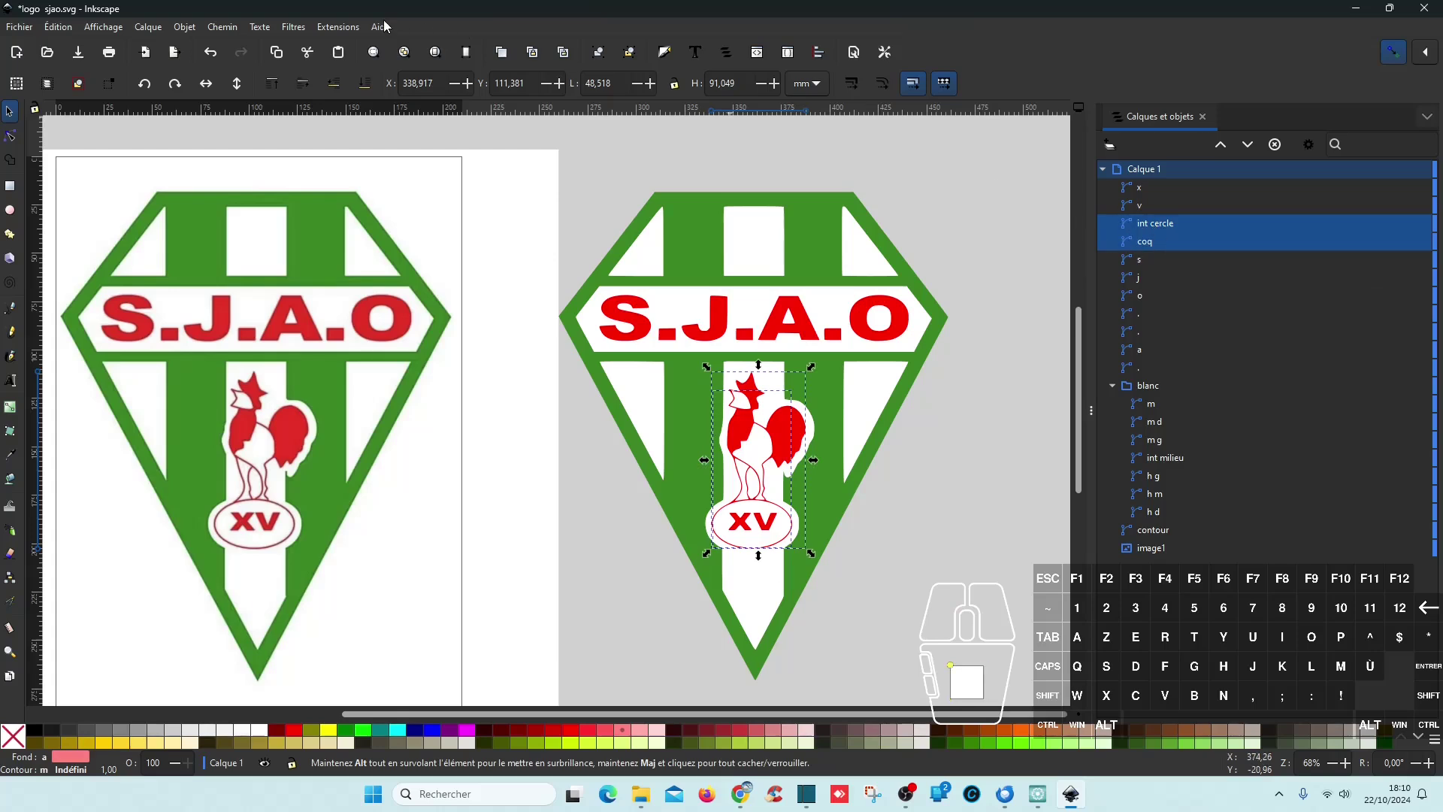
{"action": "left_click", "coordinate": [230, 29]}
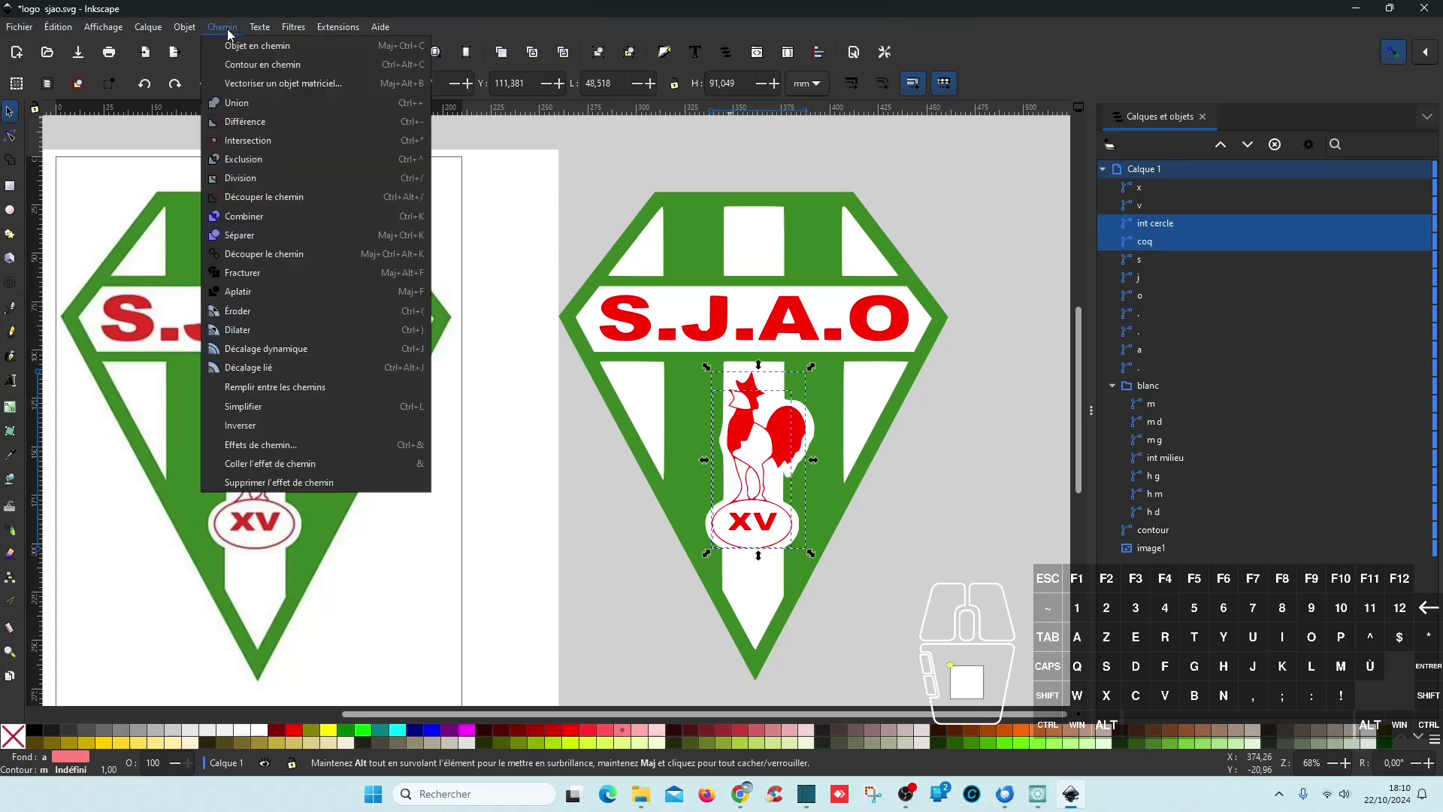
{"action": "left_click", "coordinate": [262, 113]}
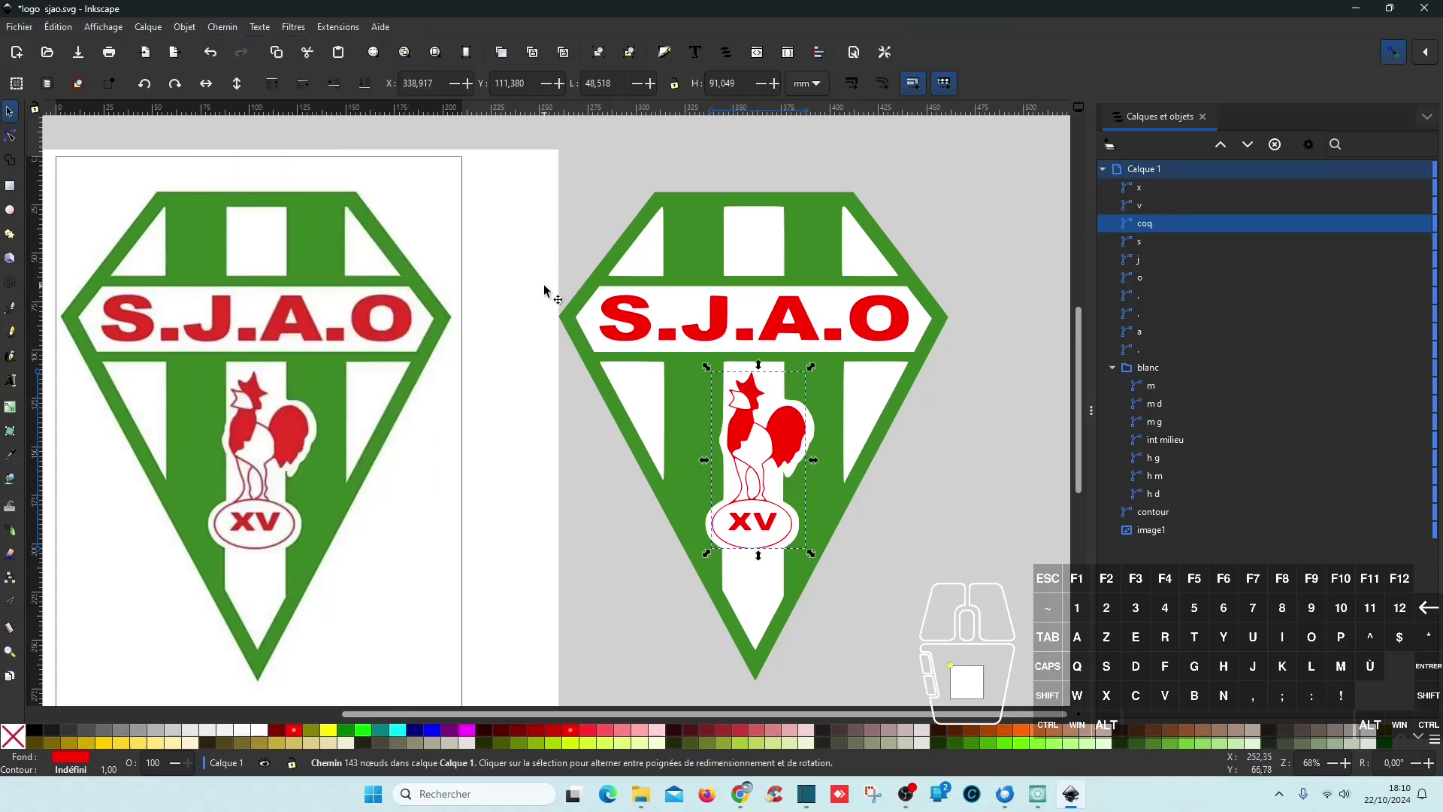
- Toggle the visibility of coq, v, x and the blanc group to examine the openings cut into the rooster
{"action": "left_click", "coordinate": [1405, 225]}
{"action": "left_click", "coordinate": [1405, 225]}
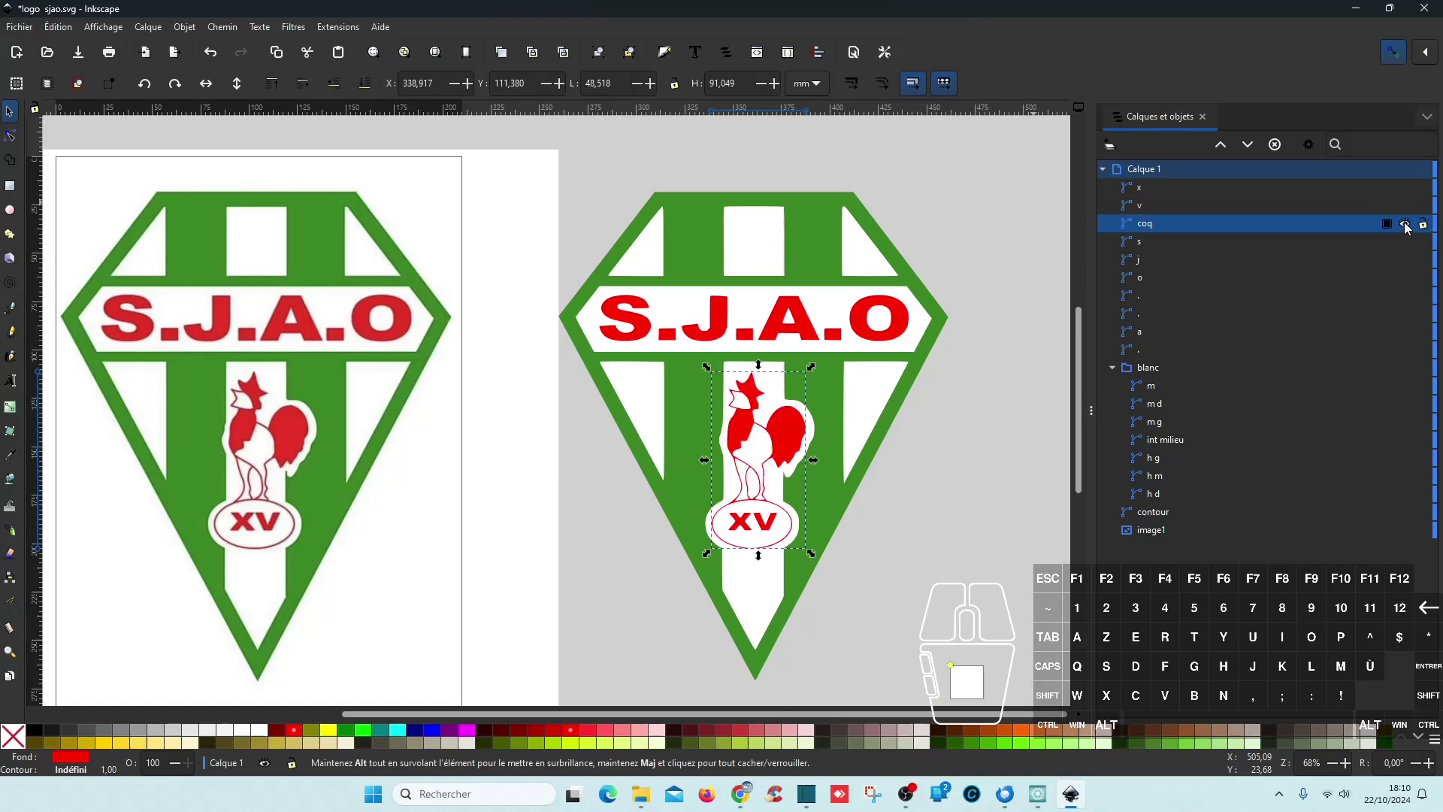
{"action": "left_click", "coordinate": [1406, 225]}
{"action": "left_click", "coordinate": [1406, 225]}
{"action": "left_click", "coordinate": [1405, 206]}
{"action": "left_click", "coordinate": [1405, 205]}
{"action": "left_click", "coordinate": [1405, 188]}
{"action": "left_click", "coordinate": [1405, 188]}
{"action": "left_click", "coordinate": [1406, 368]}
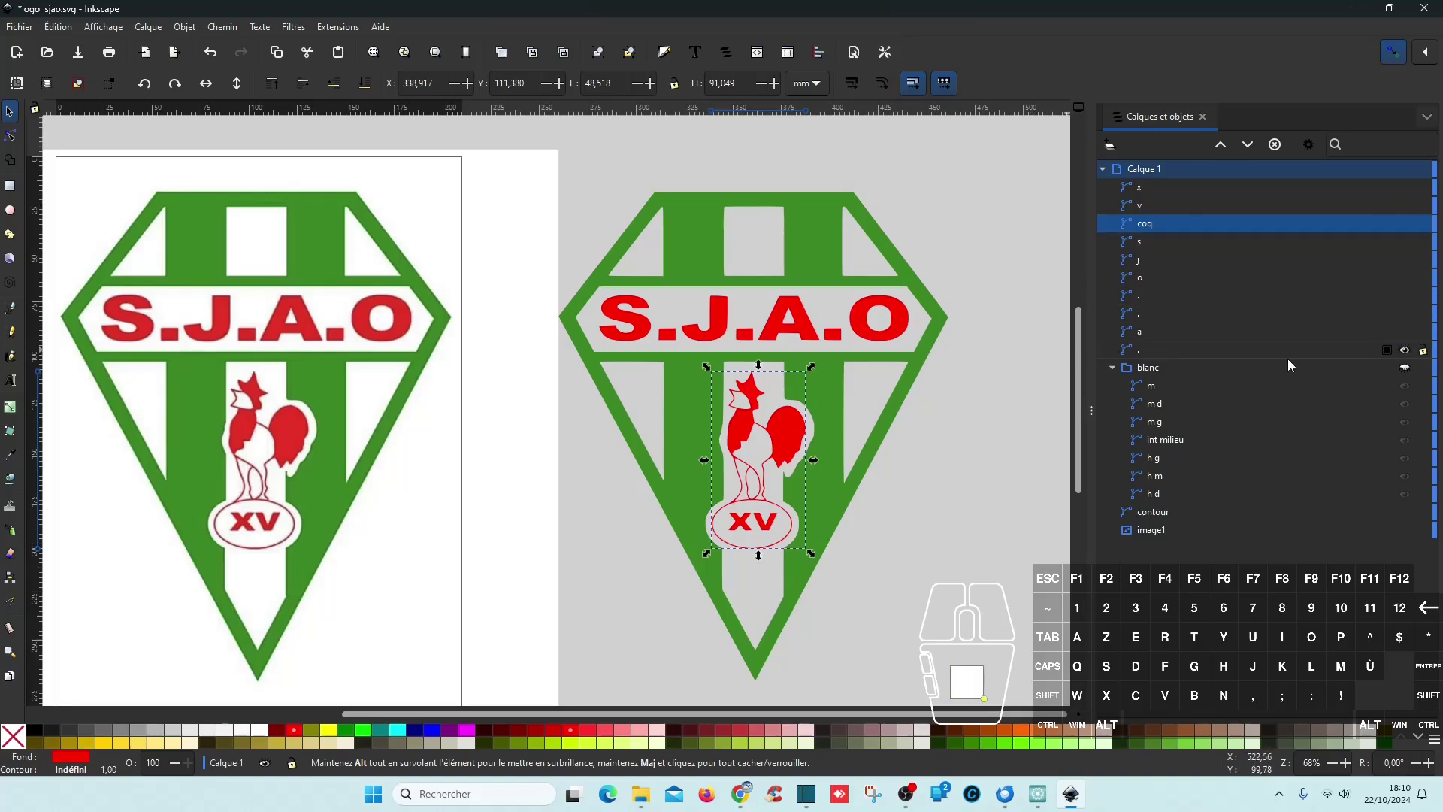
{"action": "left_click", "coordinate": [1405, 369]}
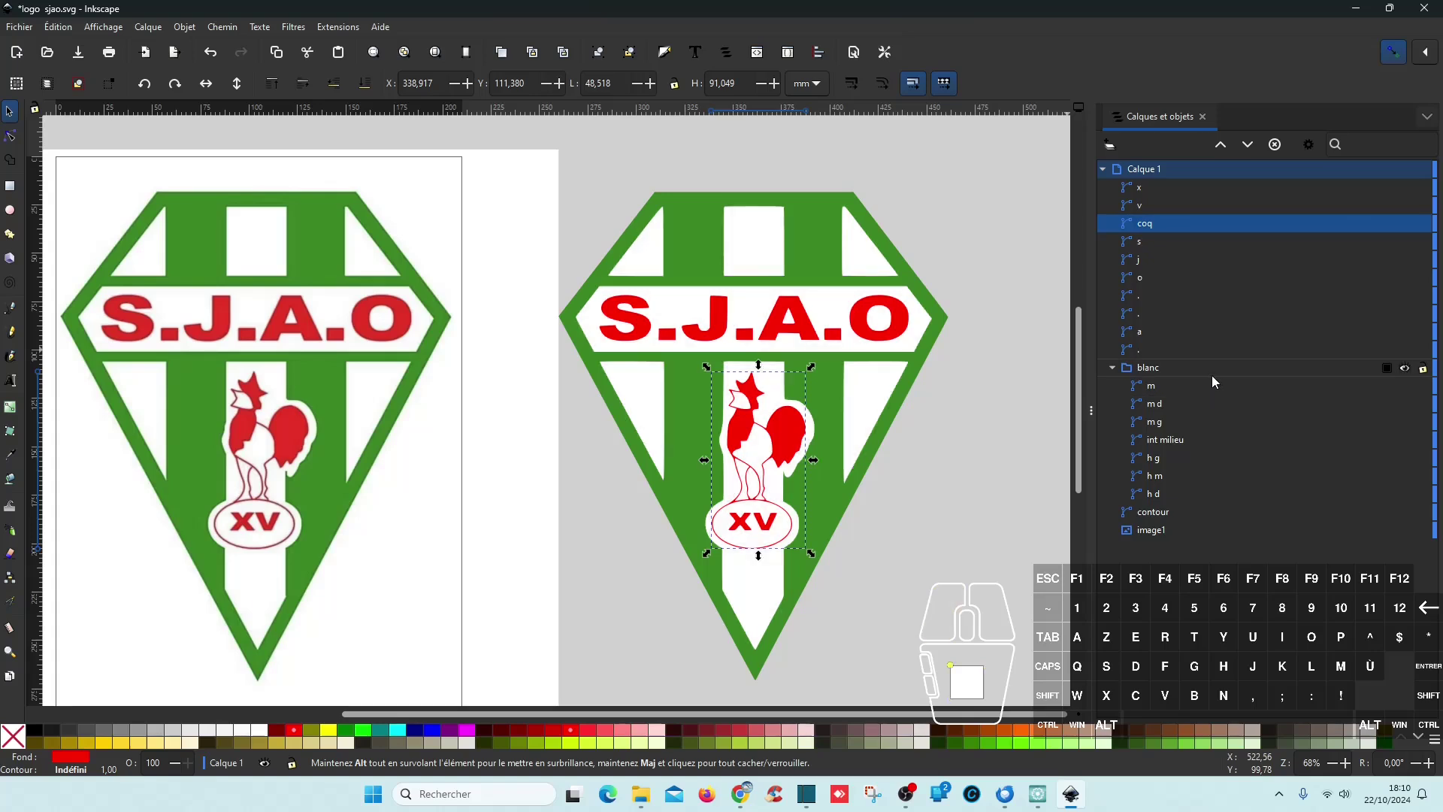
- Lower the s path in the stacking order to directly above the blanc group
{"action": "left_click", "coordinate": [1152, 350]}
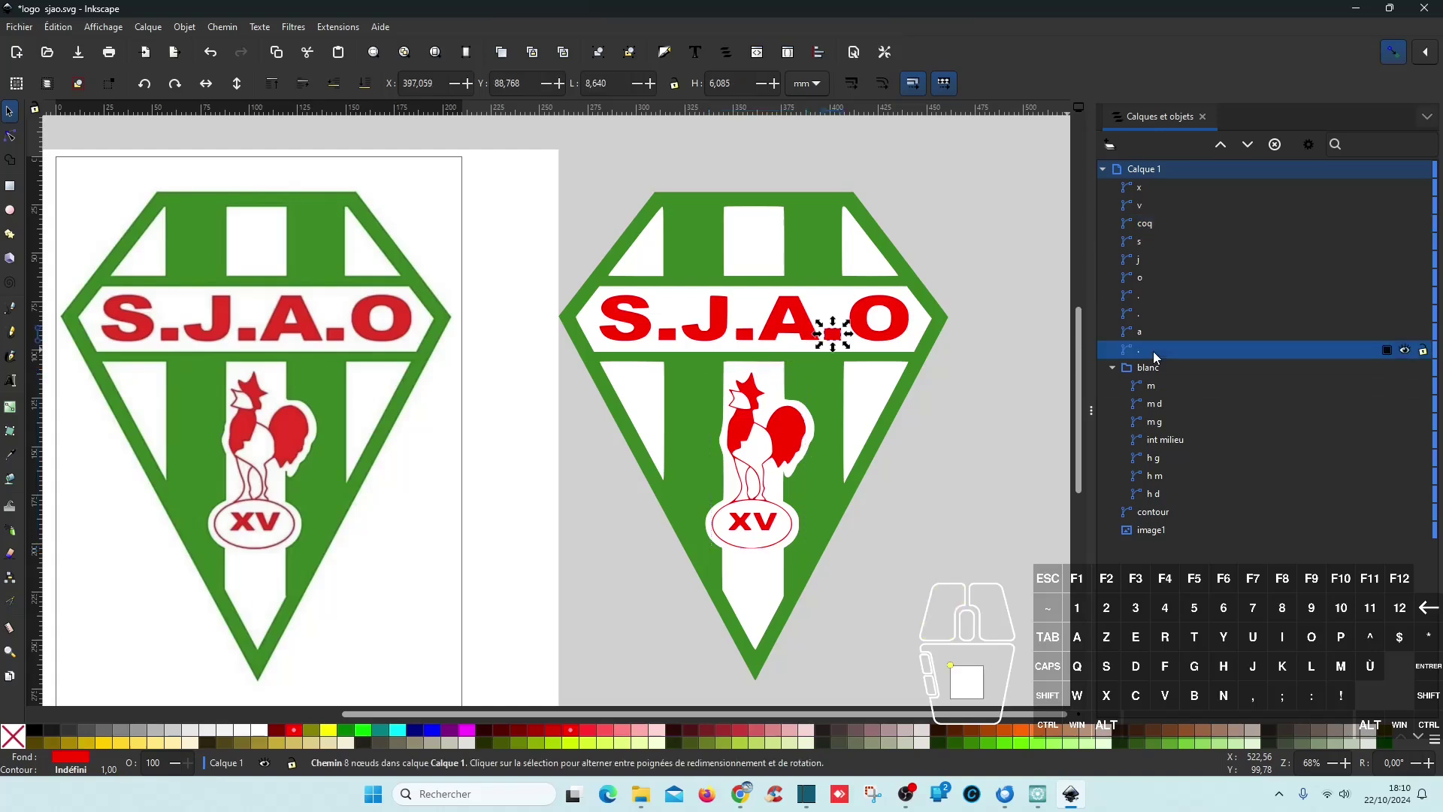
{"action": "left_click", "coordinate": [1161, 241]}
{"action": "left_click", "coordinate": [1247, 144]}
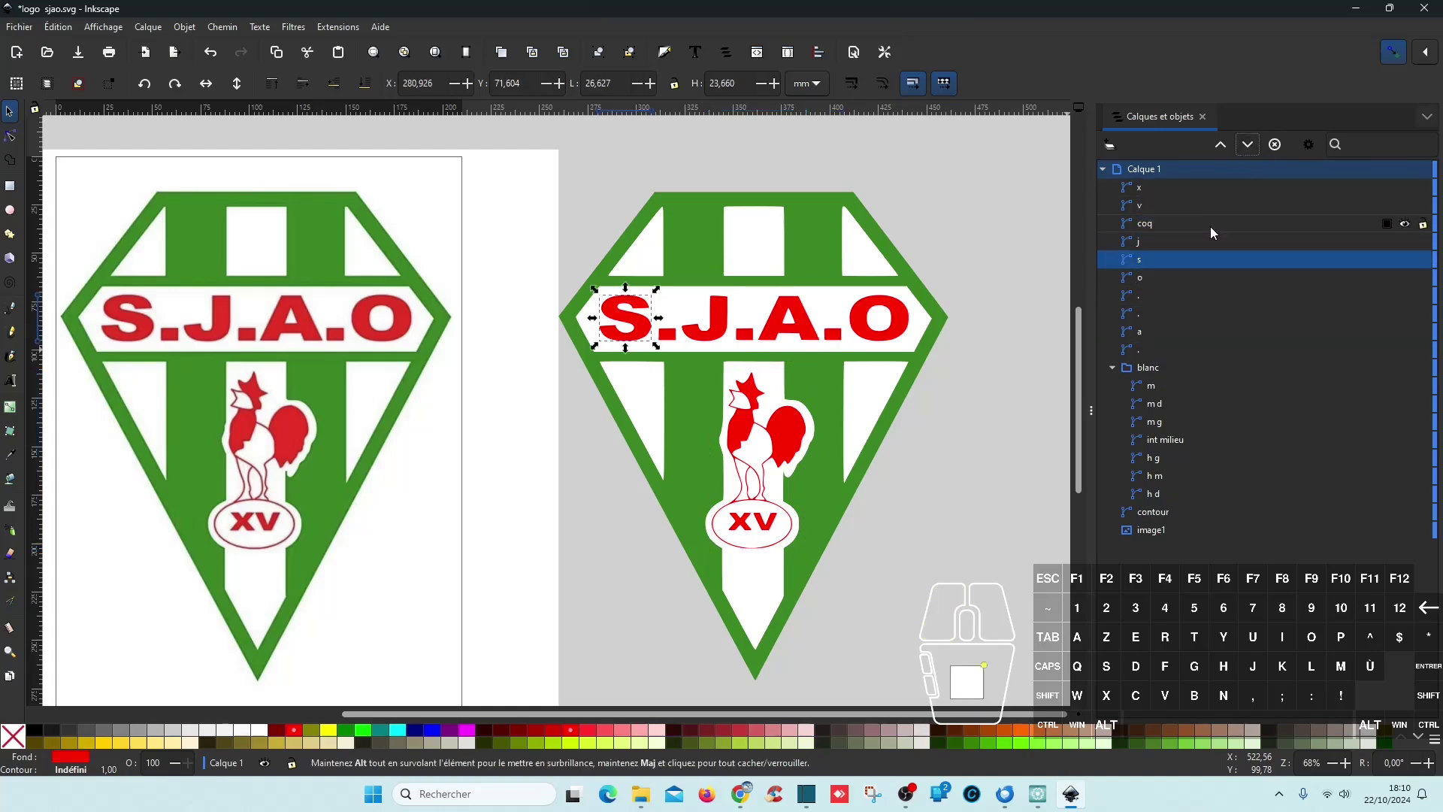
{"action": "left_click", "coordinate": [1247, 144]}
{"action": "left_click", "coordinate": [1246, 145]}
{"action": "left_click", "coordinate": [1247, 144]}
{"action": "left_click", "coordinate": [1247, 145]}
{"action": "left_click", "coordinate": [1247, 144]}
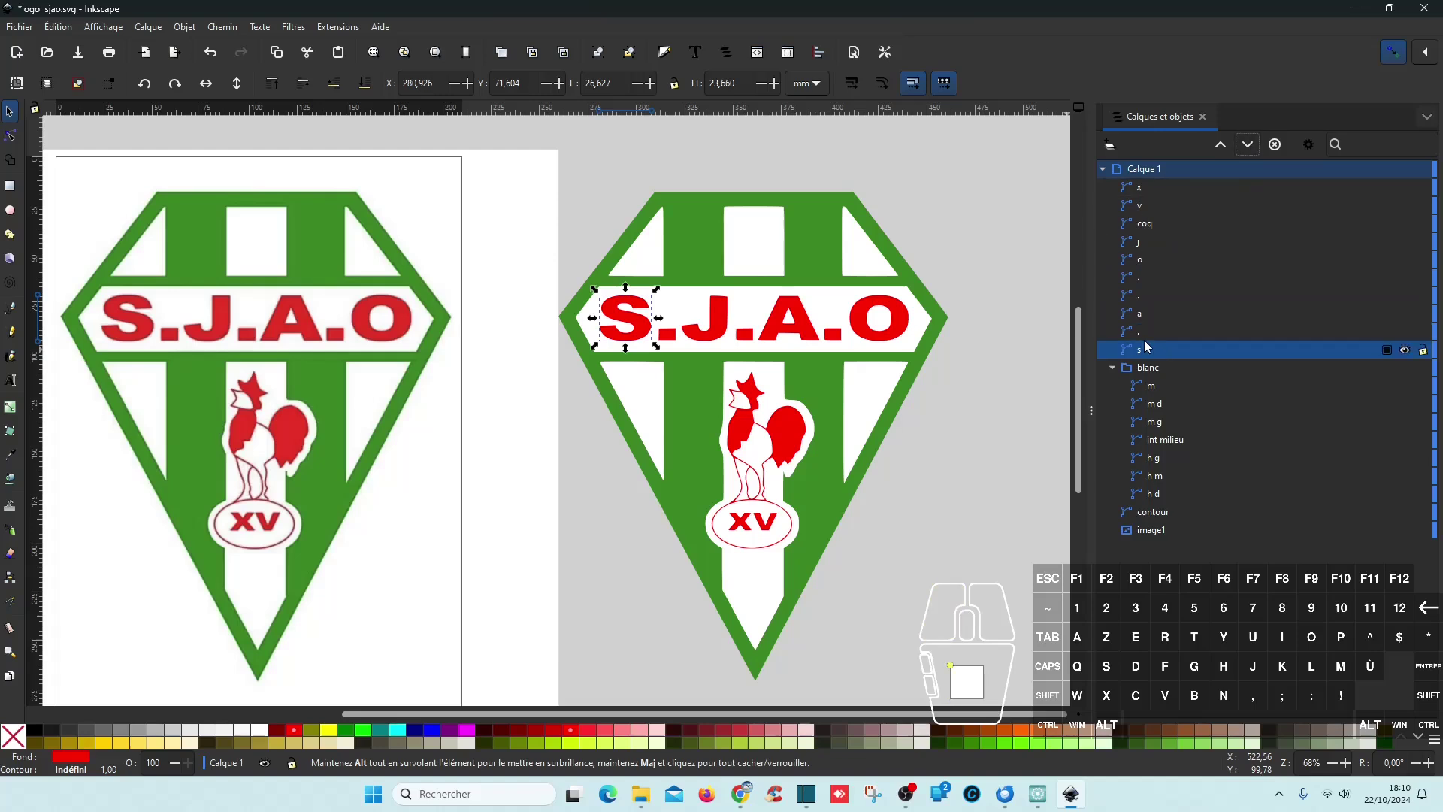
- Raise the dot between A and O one level and lower the dot after S to directly above s
{"action": "left_click", "coordinate": [1146, 331]}
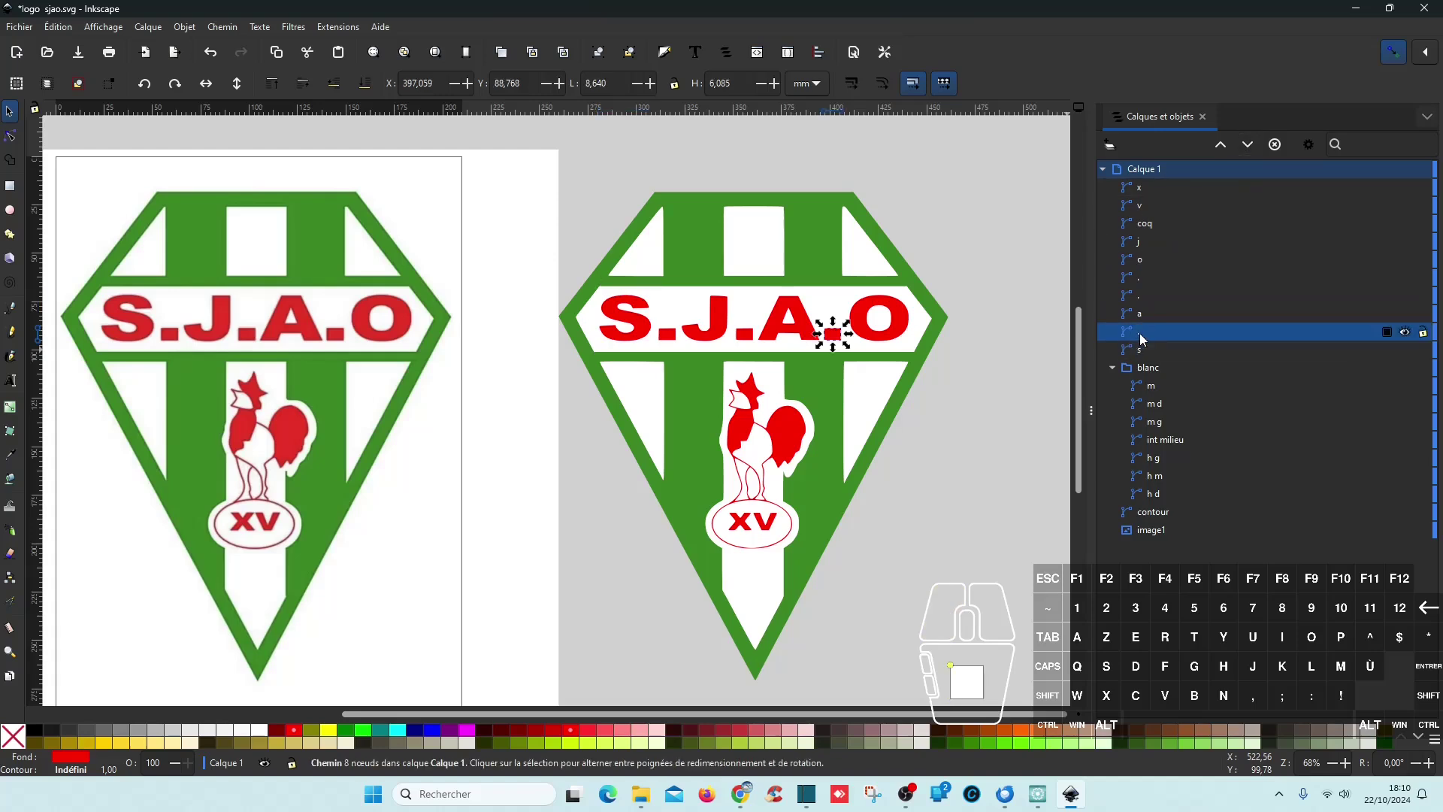
{"action": "left_click", "coordinate": [1220, 145]}
{"action": "left_click", "coordinate": [1152, 294]}
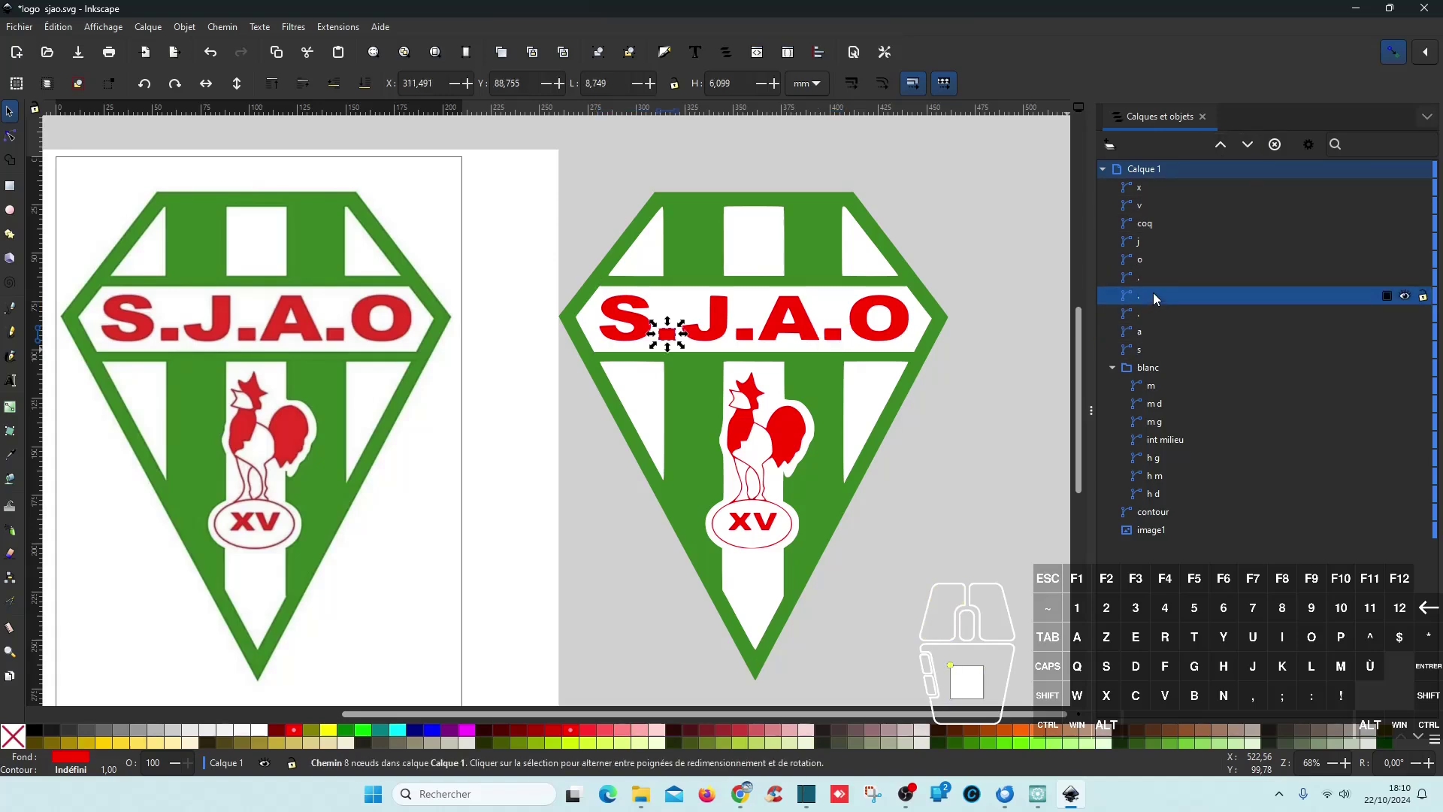
{"action": "left_click", "coordinate": [1247, 144]}
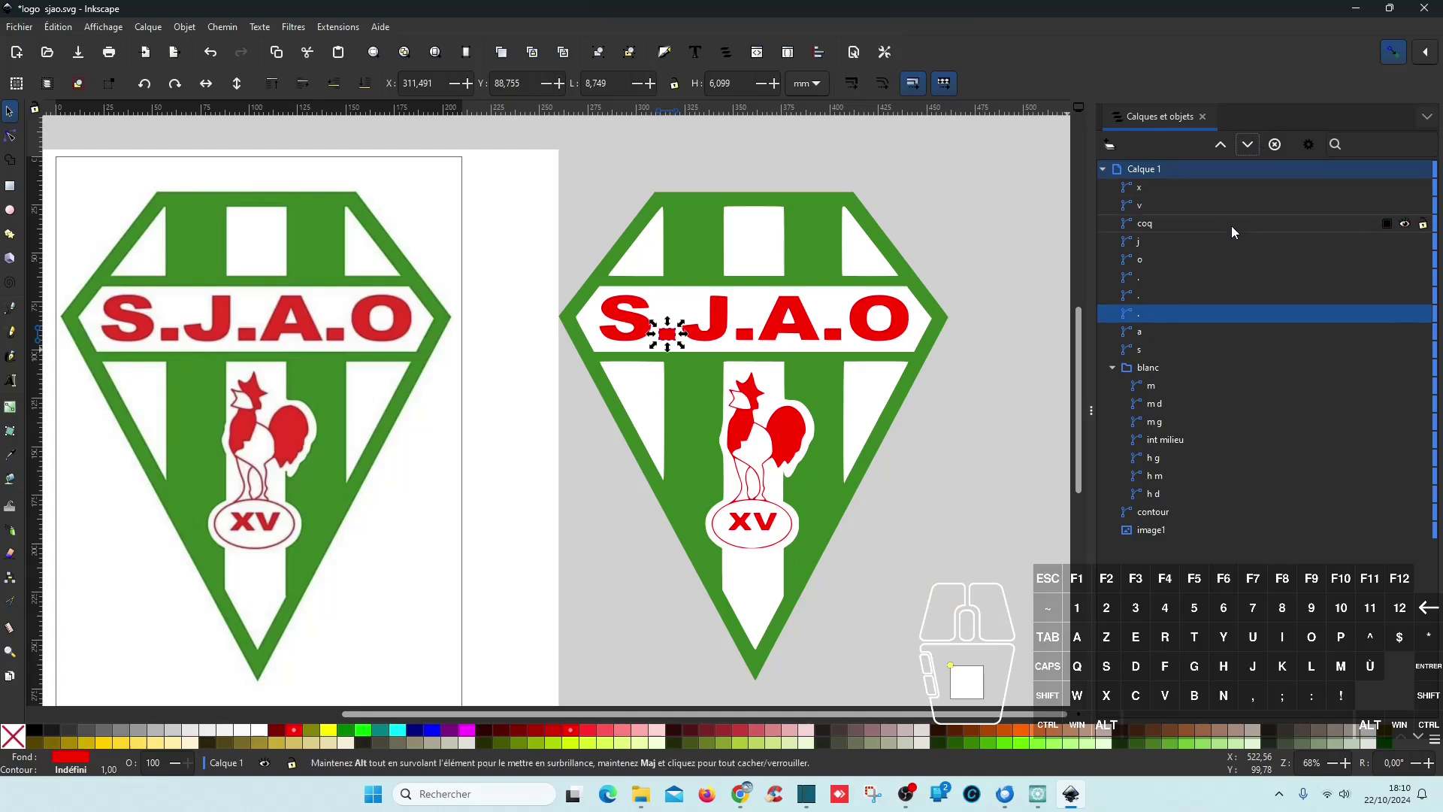
{"action": "left_click", "coordinate": [1247, 144]}
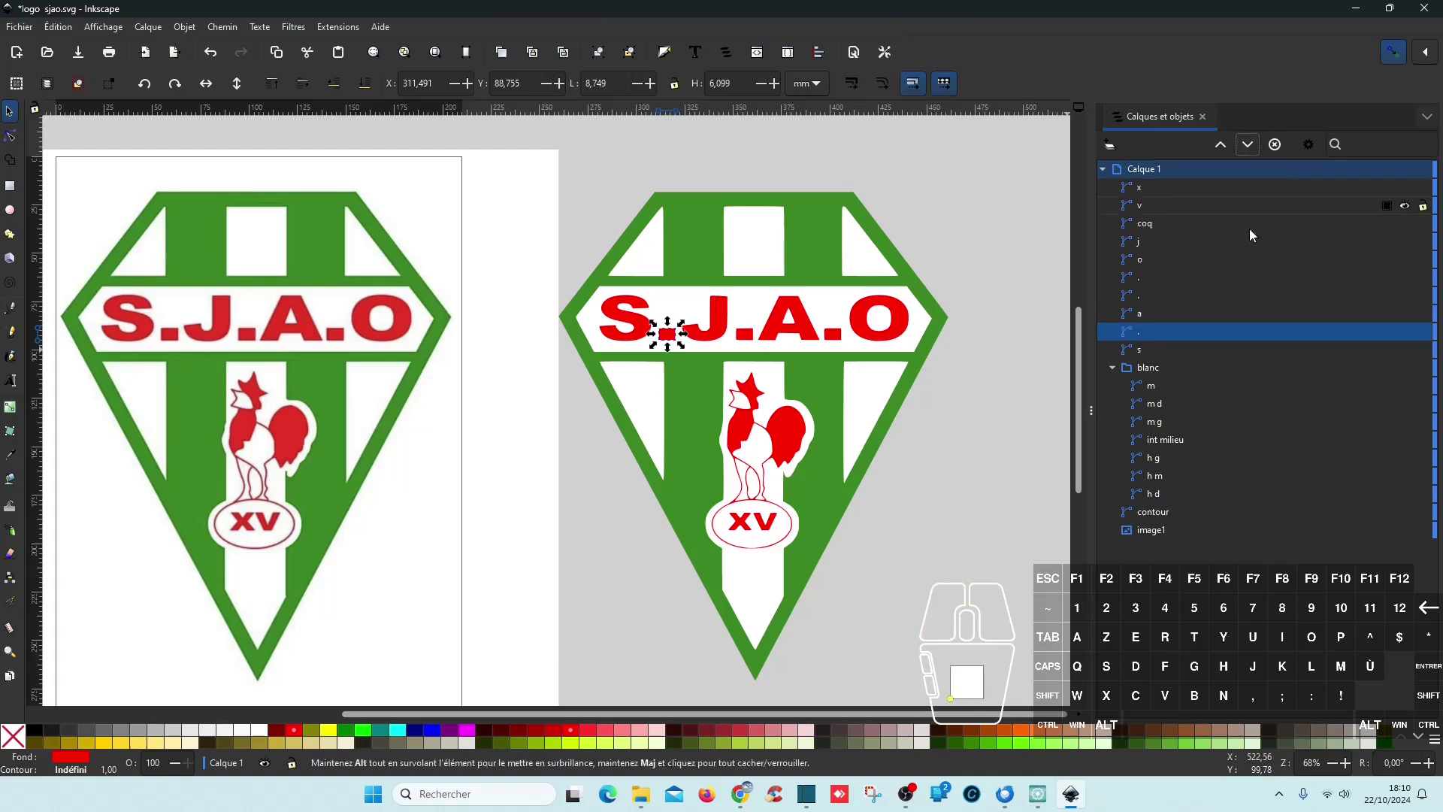
- Lower j to directly above the dot after S, and lower the dot after J to directly beneath a
{"action": "left_click", "coordinate": [1154, 238]}
{"action": "left_click", "coordinate": [1248, 146]}
{"action": "left_click", "coordinate": [1248, 146]}
{"action": "left_click", "coordinate": [1247, 146]}
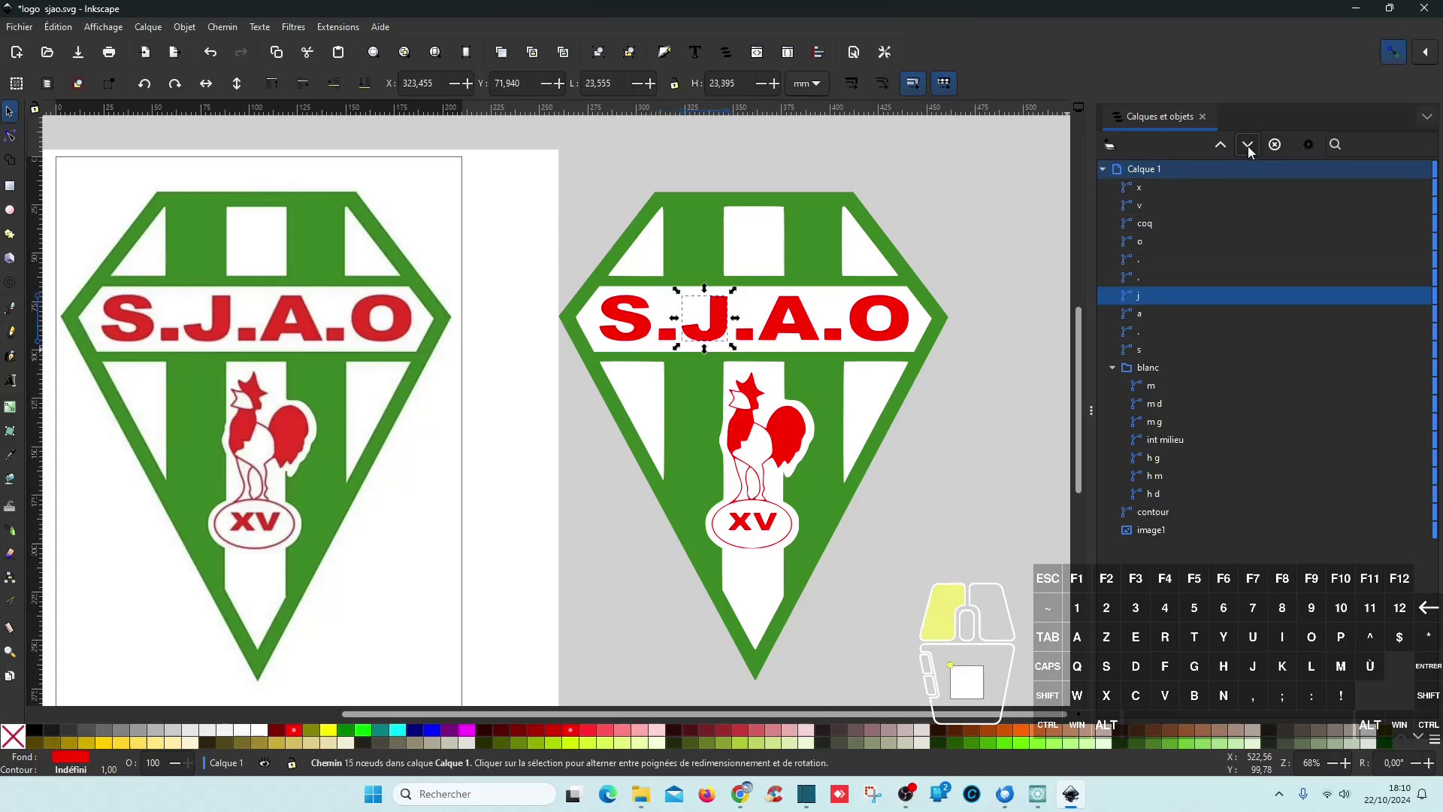
{"action": "left_click", "coordinate": [1247, 146]}
{"action": "left_click", "coordinate": [1158, 275]}
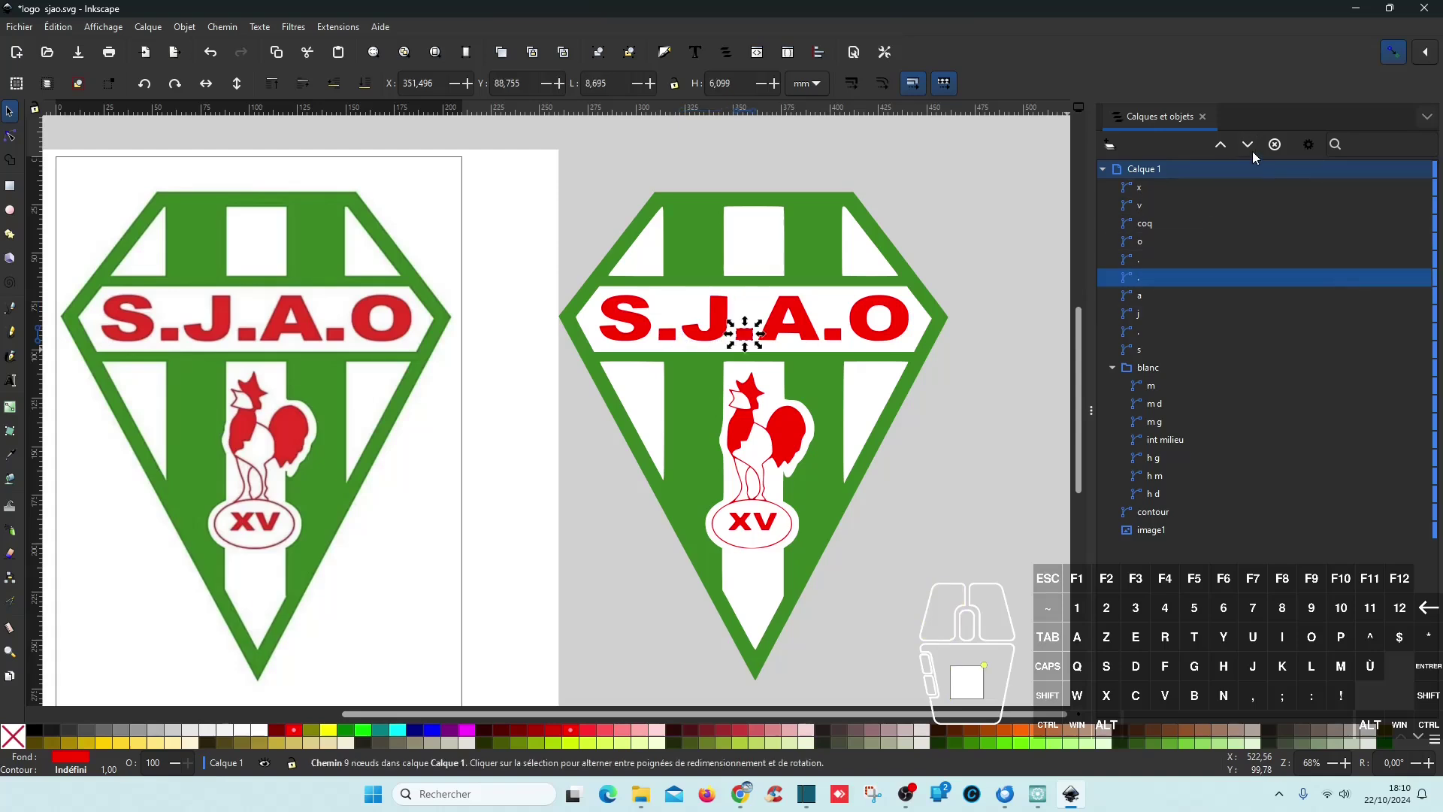
{"action": "left_click", "coordinate": [1249, 150]}
- Check the stacking order of the last dot, a, coq and v, and save the document
{"action": "left_click", "coordinate": [1152, 262]}
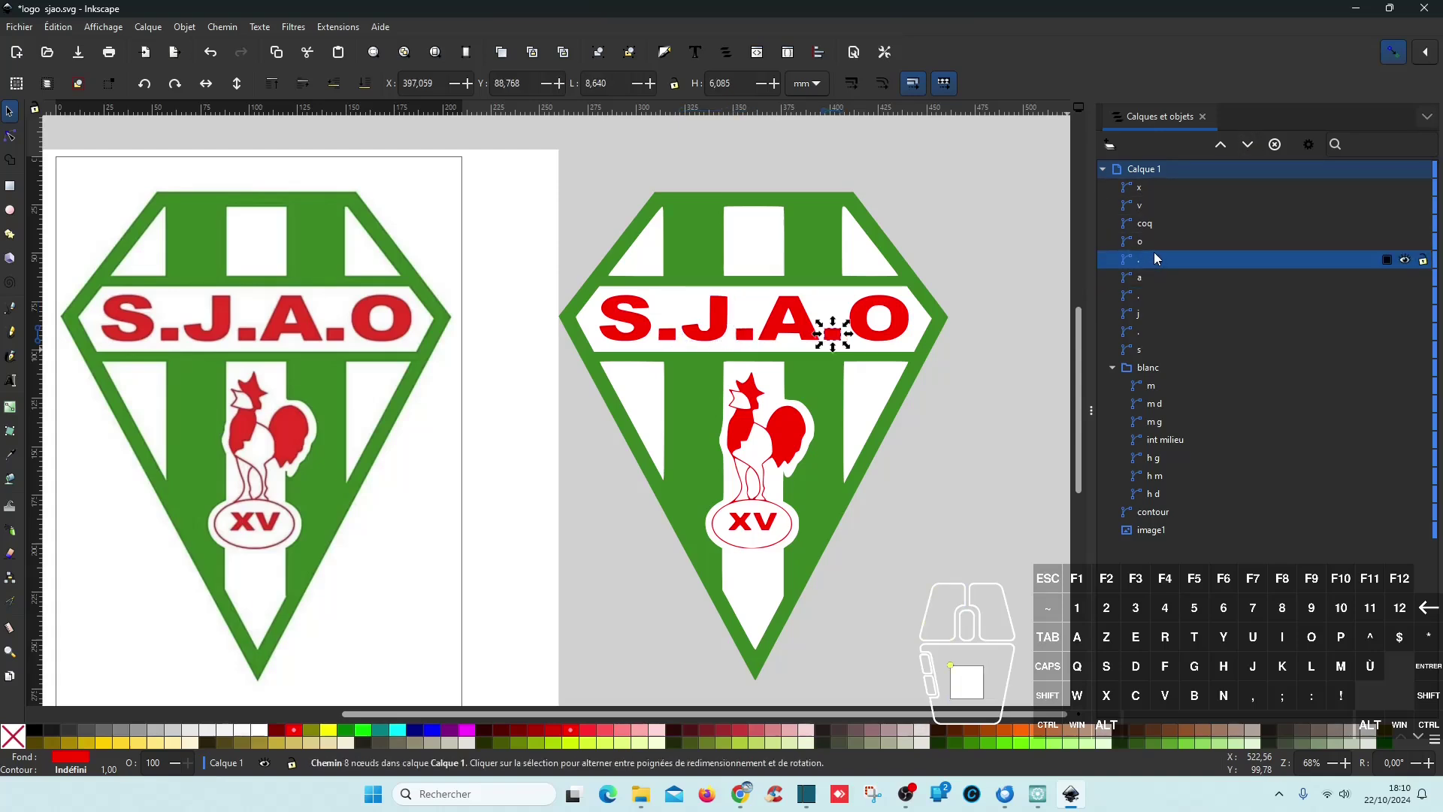
{"action": "left_click", "coordinate": [1152, 277]}
{"action": "left_click", "coordinate": [1155, 262]}
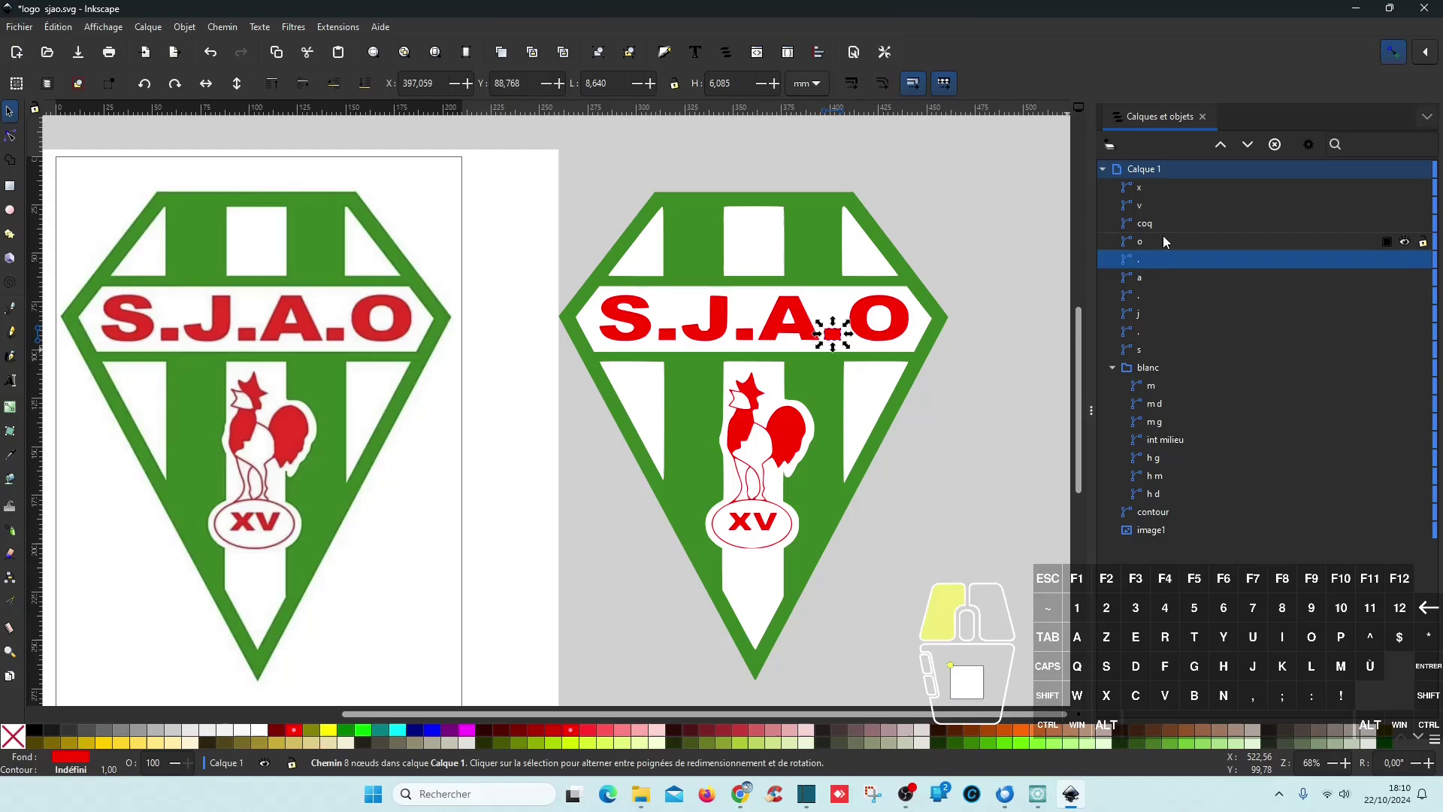
{"action": "left_click", "coordinate": [1159, 223]}
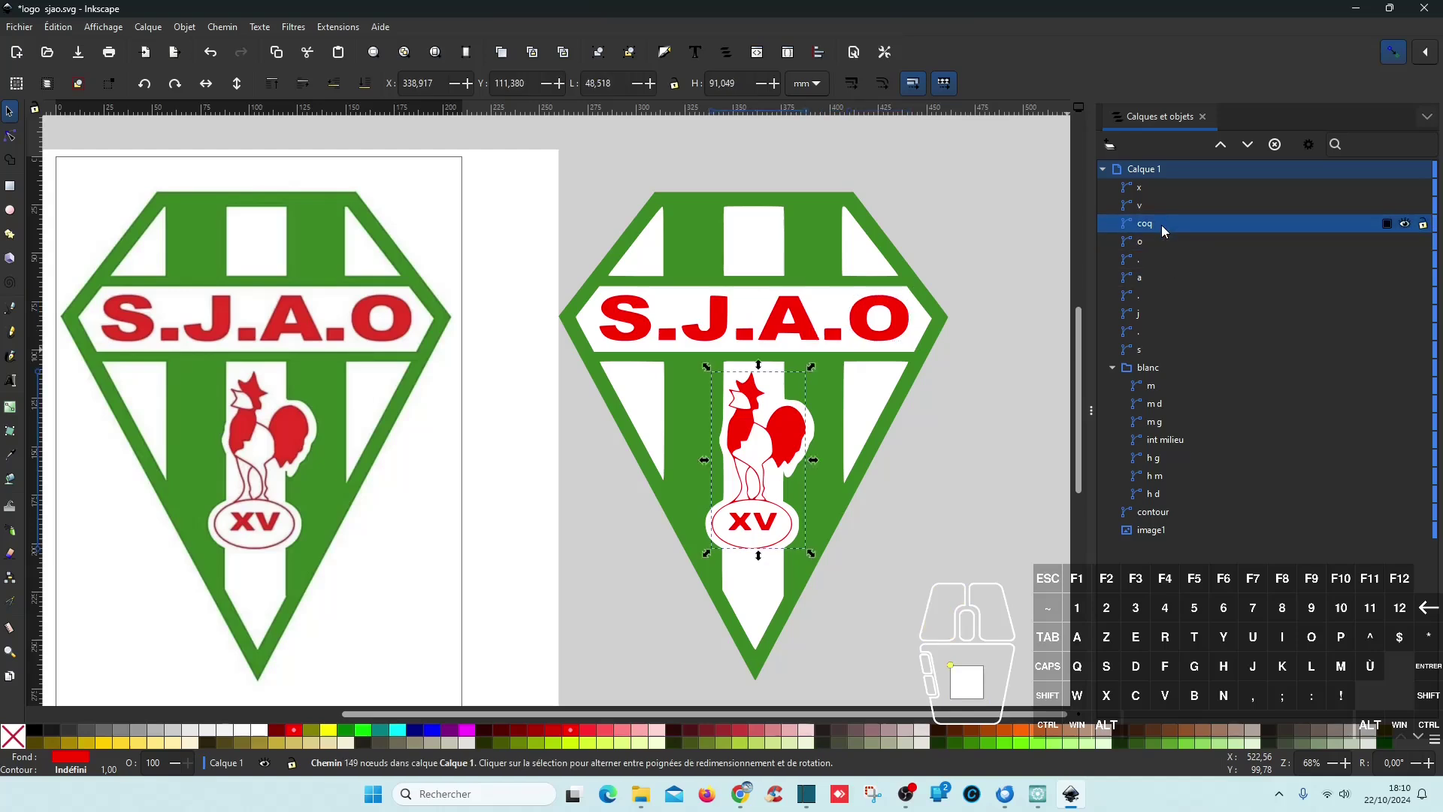
{"action": "left_click", "coordinate": [1152, 203]}
{"action": "key", "text": "ctrl+s"}
- Collapse the blanc group, select contour, and toggle blanc's visibility to compare the logo with and without its white areas
{"action": "scroll", "coordinate": [919, 490], "scroll_direction": "down", "scroll_amount": 1}
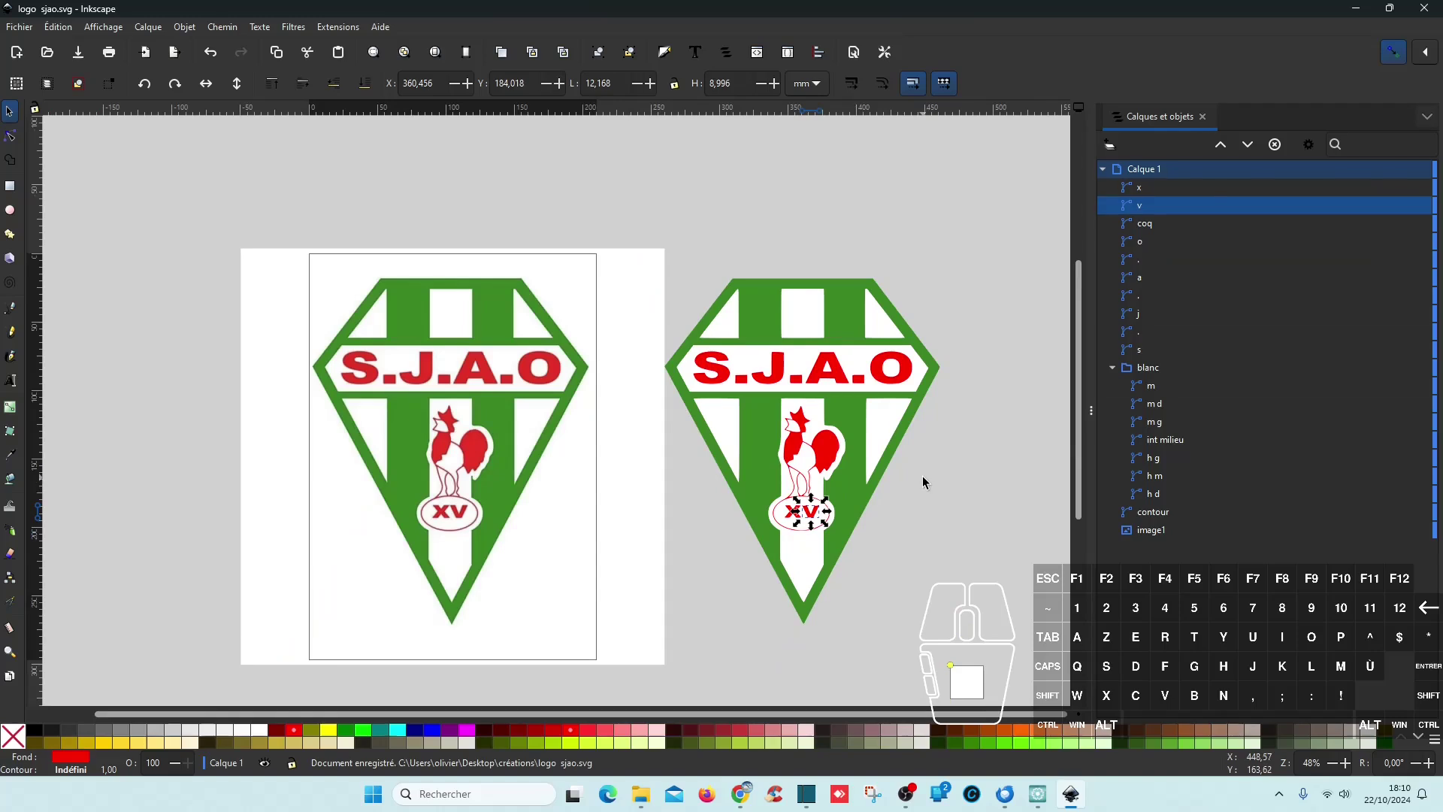
{"action": "left_click", "coordinate": [1112, 367]}
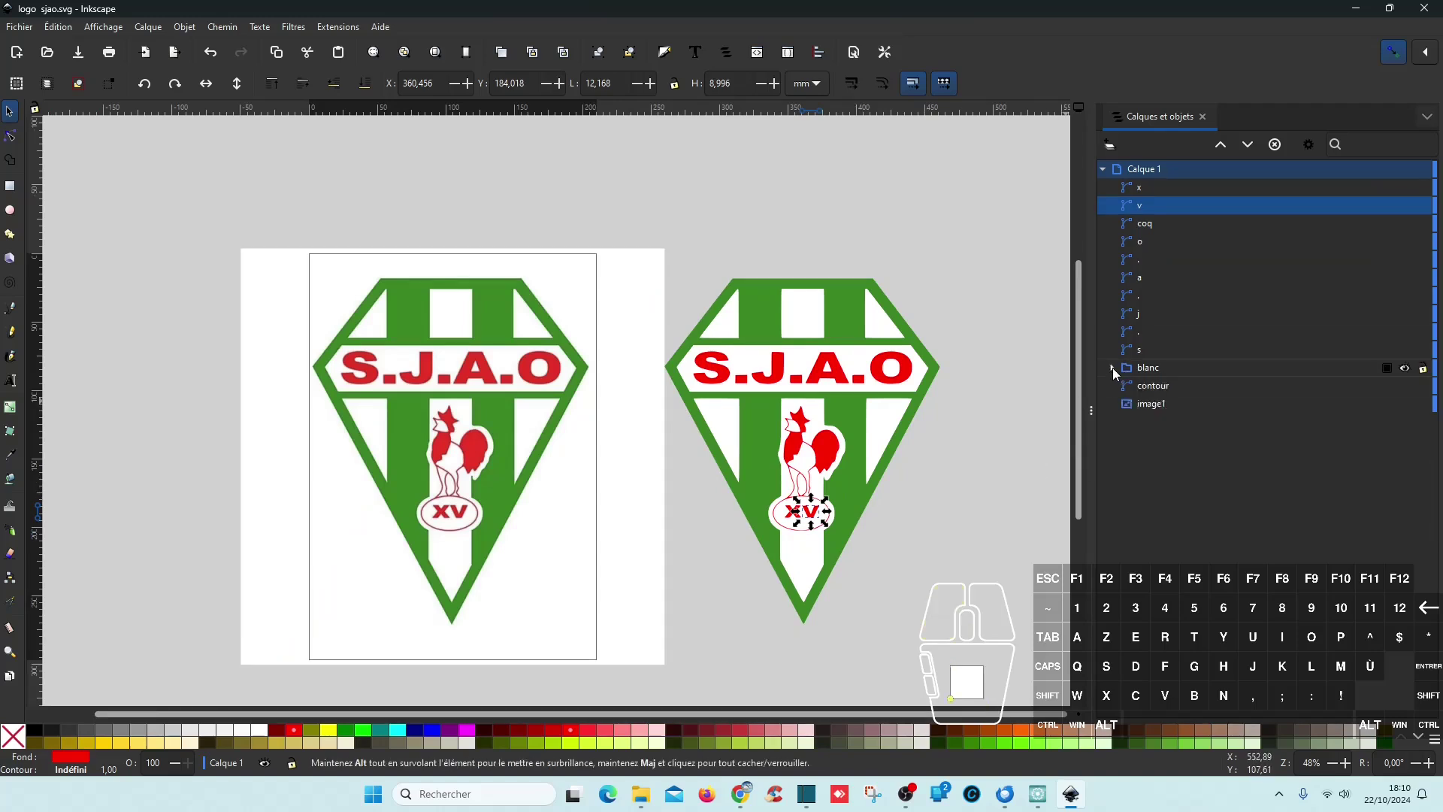
{"action": "left_click", "coordinate": [1166, 388]}
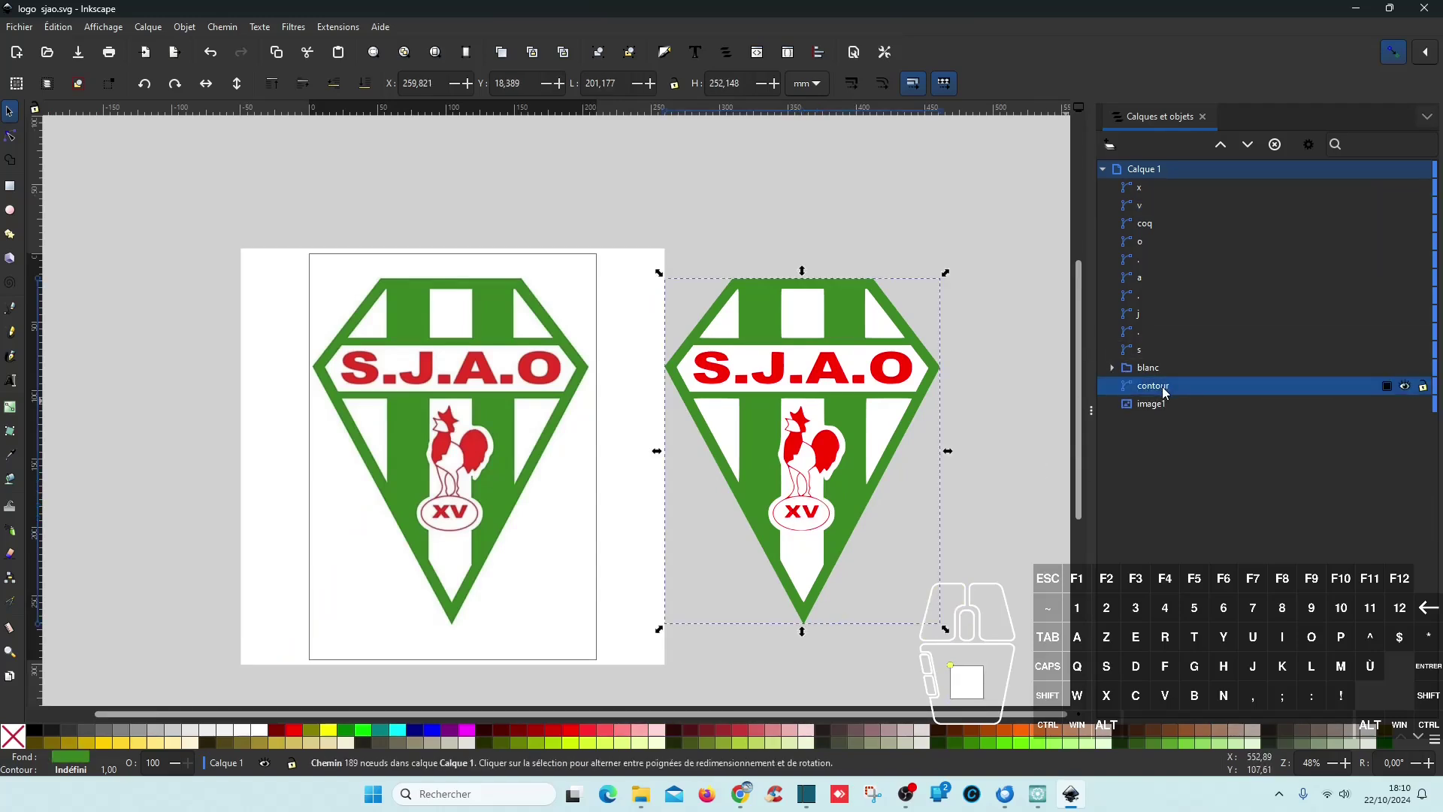
{"action": "left_click", "coordinate": [1405, 368]}
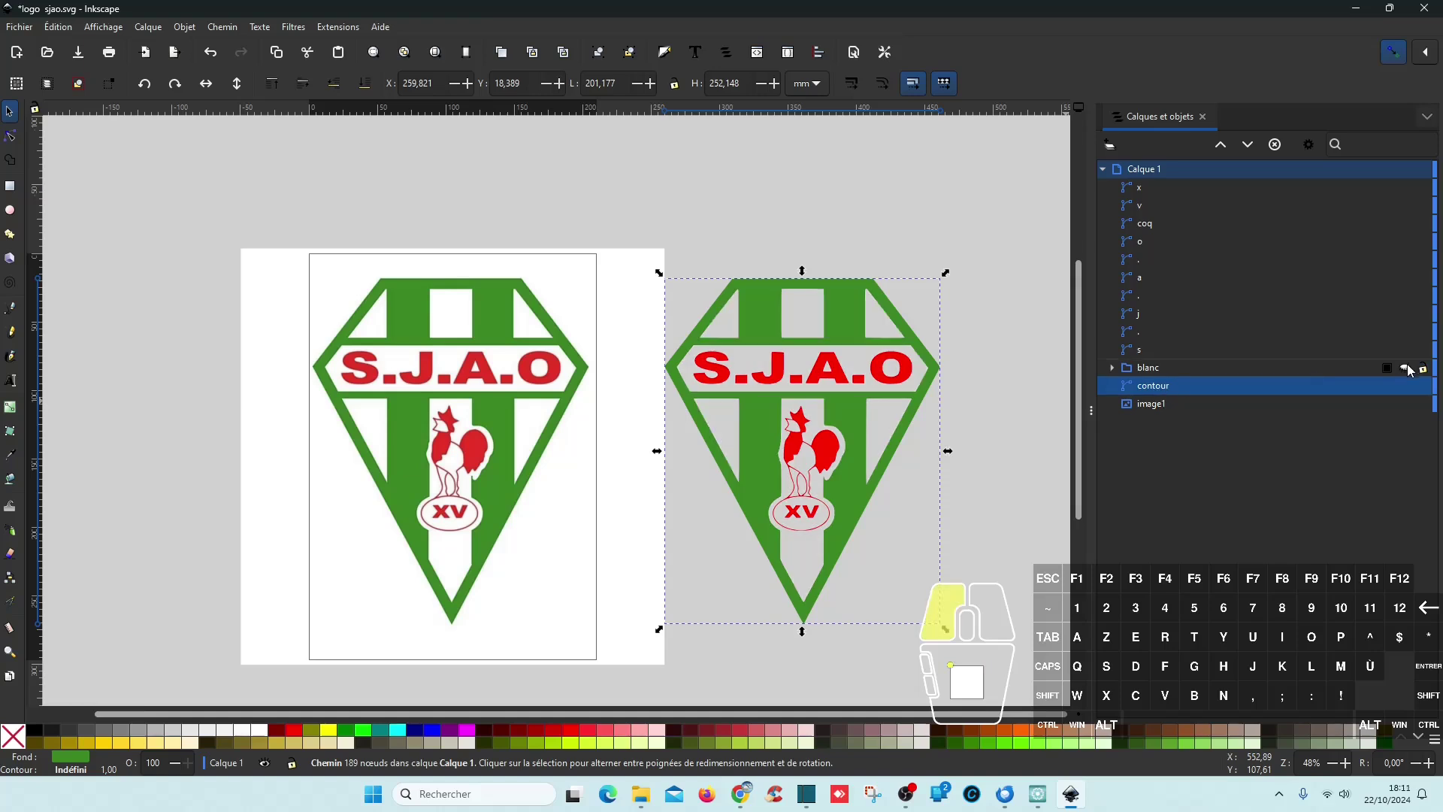
{"action": "left_click", "coordinate": [1407, 369]}
{"action": "left_click", "coordinate": [1406, 369]}
{"action": "left_click", "coordinate": [1407, 369]}
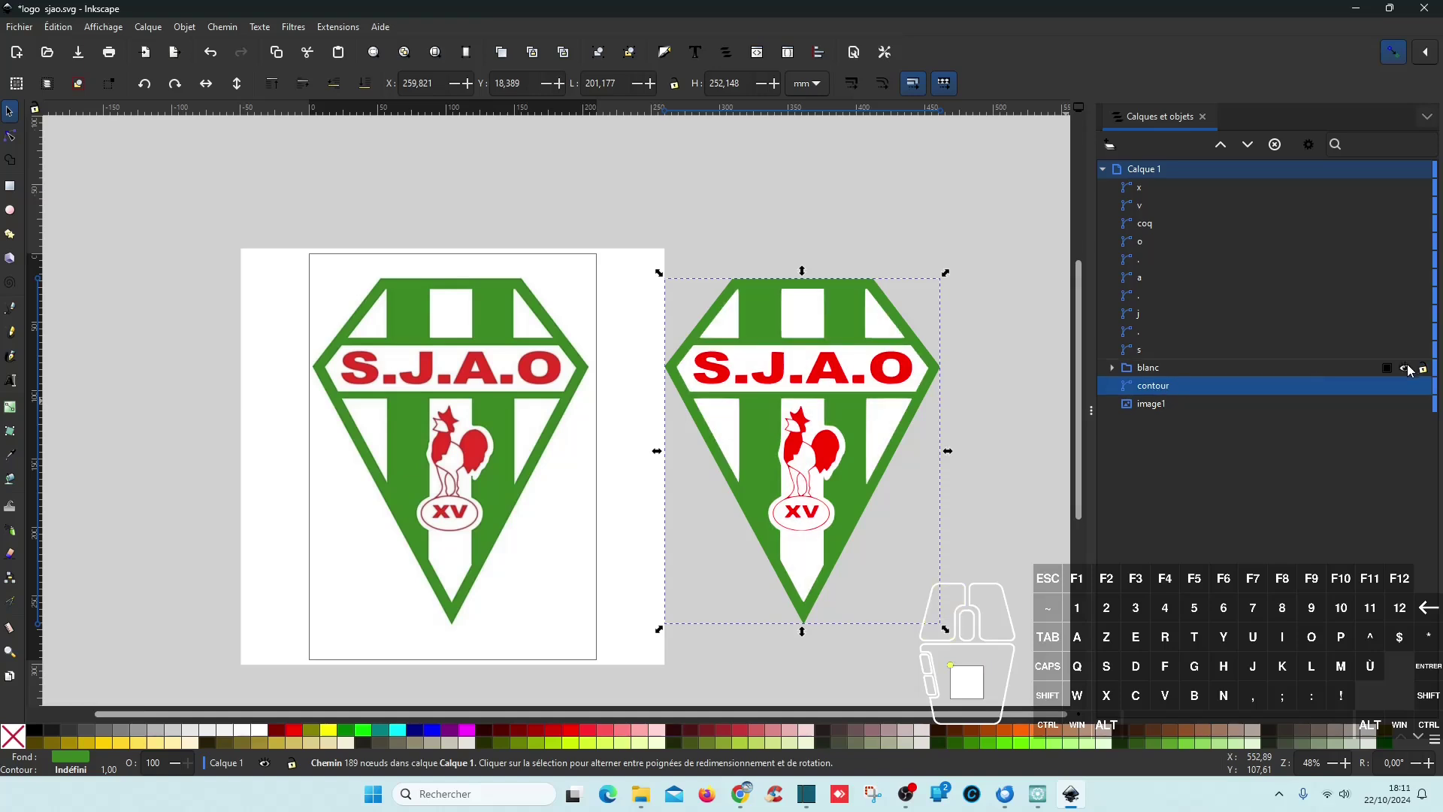
{"action": "left_click", "coordinate": [1406, 369]}
{"action": "left_click", "coordinate": [1063, 445]}
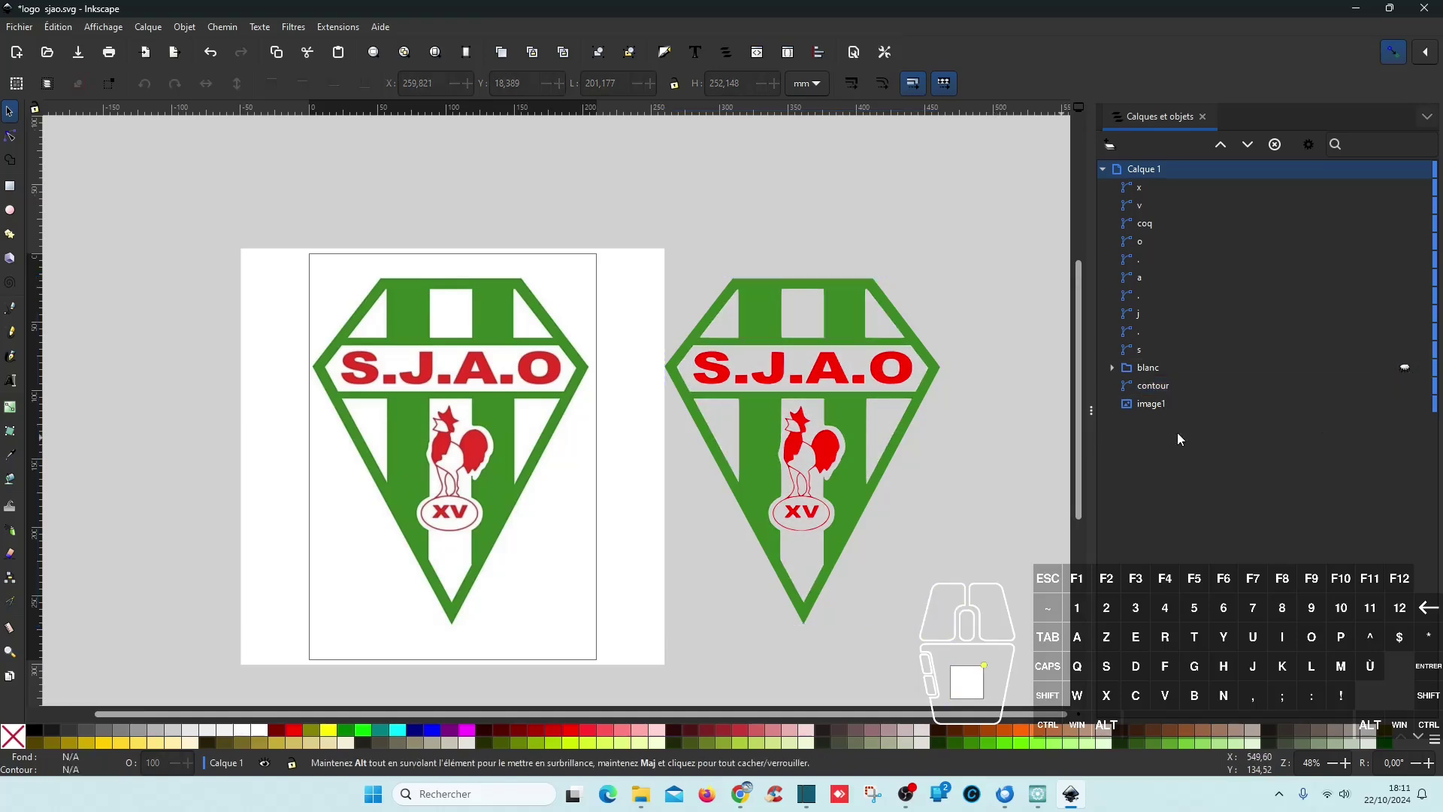
{"action": "left_click", "coordinate": [1405, 368]}
- Select the whole vector logo, lock its proportions, set its height to 70 mm and save the document
{"action": "left_click_drag", "start_coordinate": [649, 213], "coordinate": [994, 668]}
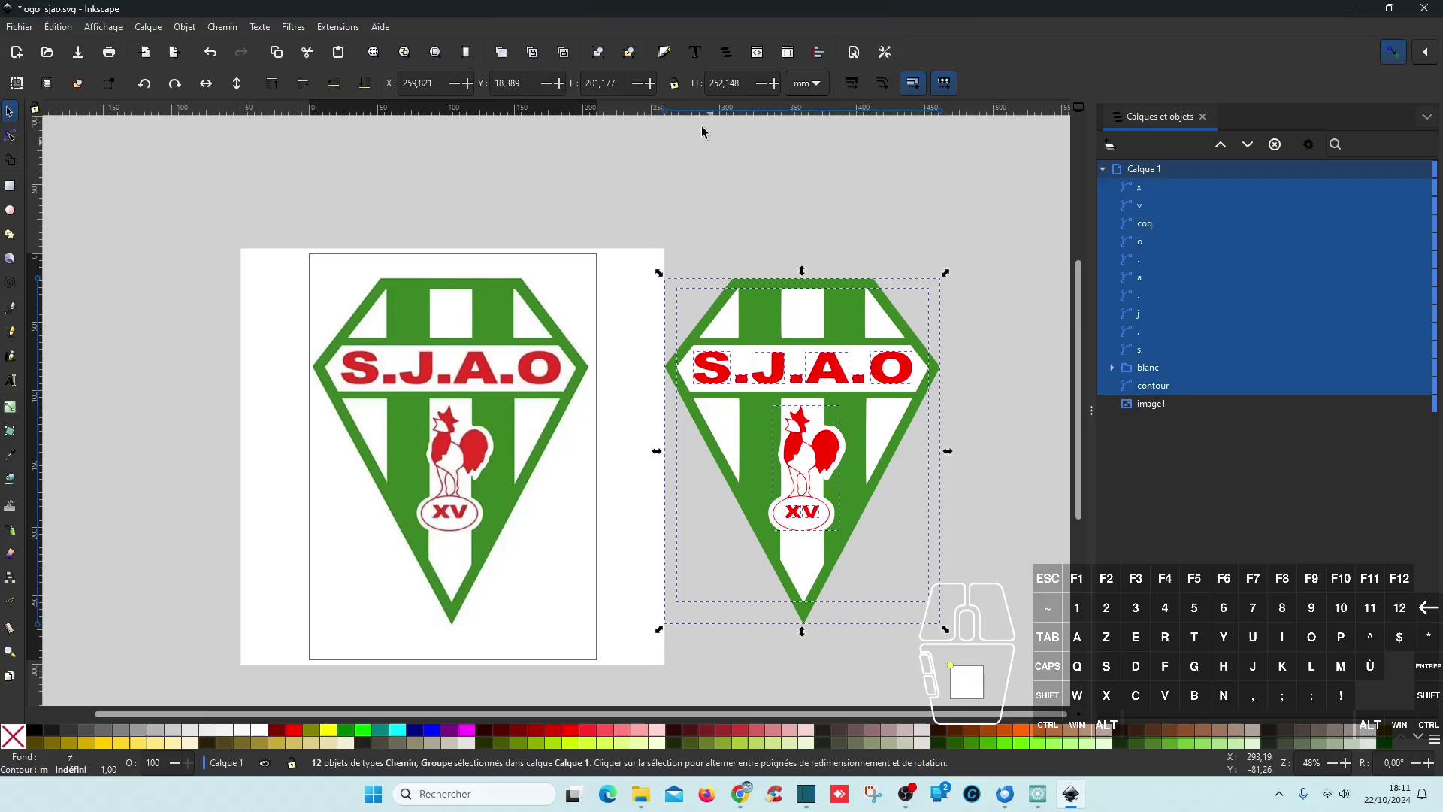
{"action": "left_click", "coordinate": [674, 84]}
{"action": "left_click", "coordinate": [747, 83]}
{"action": "type", "text": "70"}
{"action": "key", "text": "Return"}
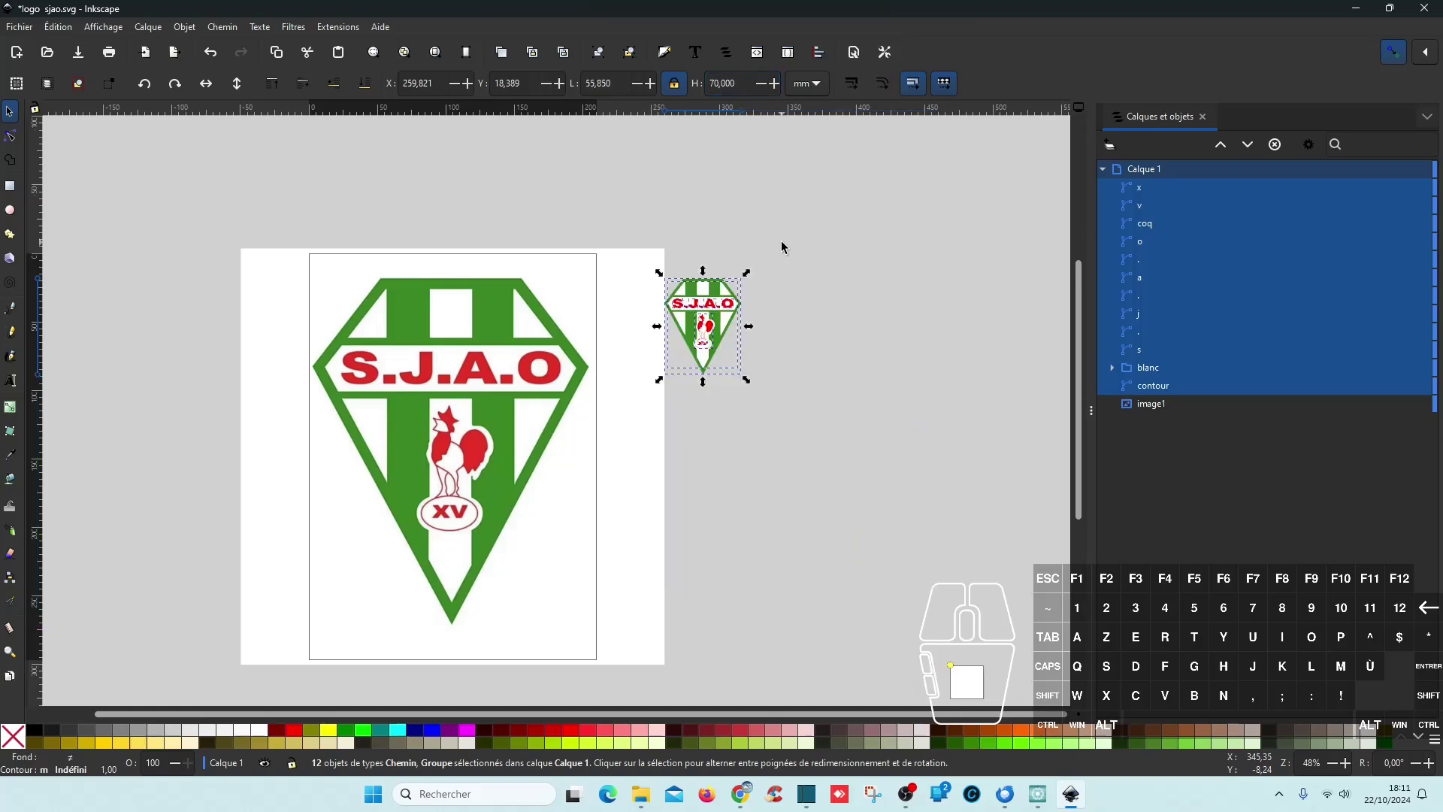
{"action": "key", "text": "ctrl+s"}
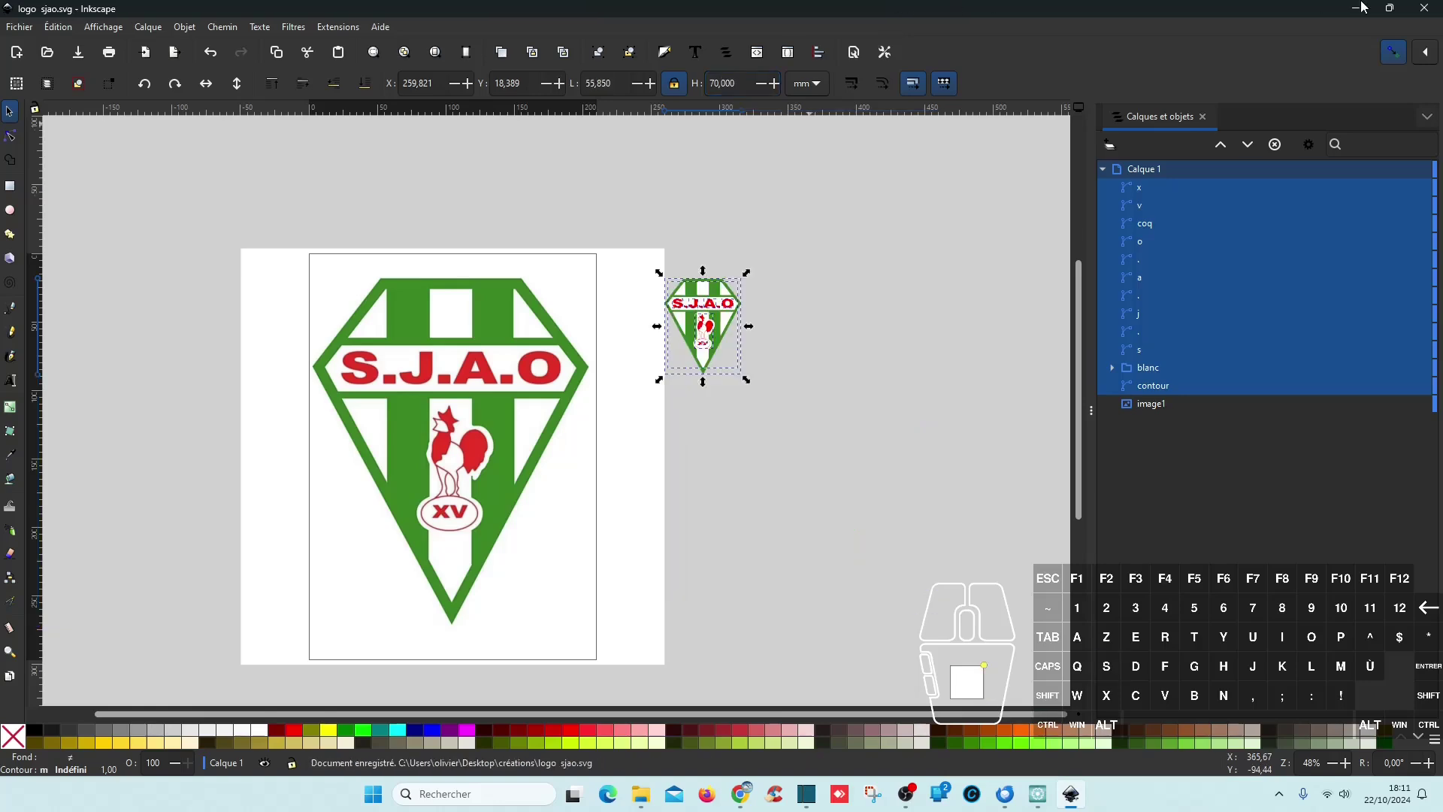
- Switch to Artistic Digitizer and open logo sjao.svg from the créations folder
{"action": "left_click", "coordinate": [1356, 9]}
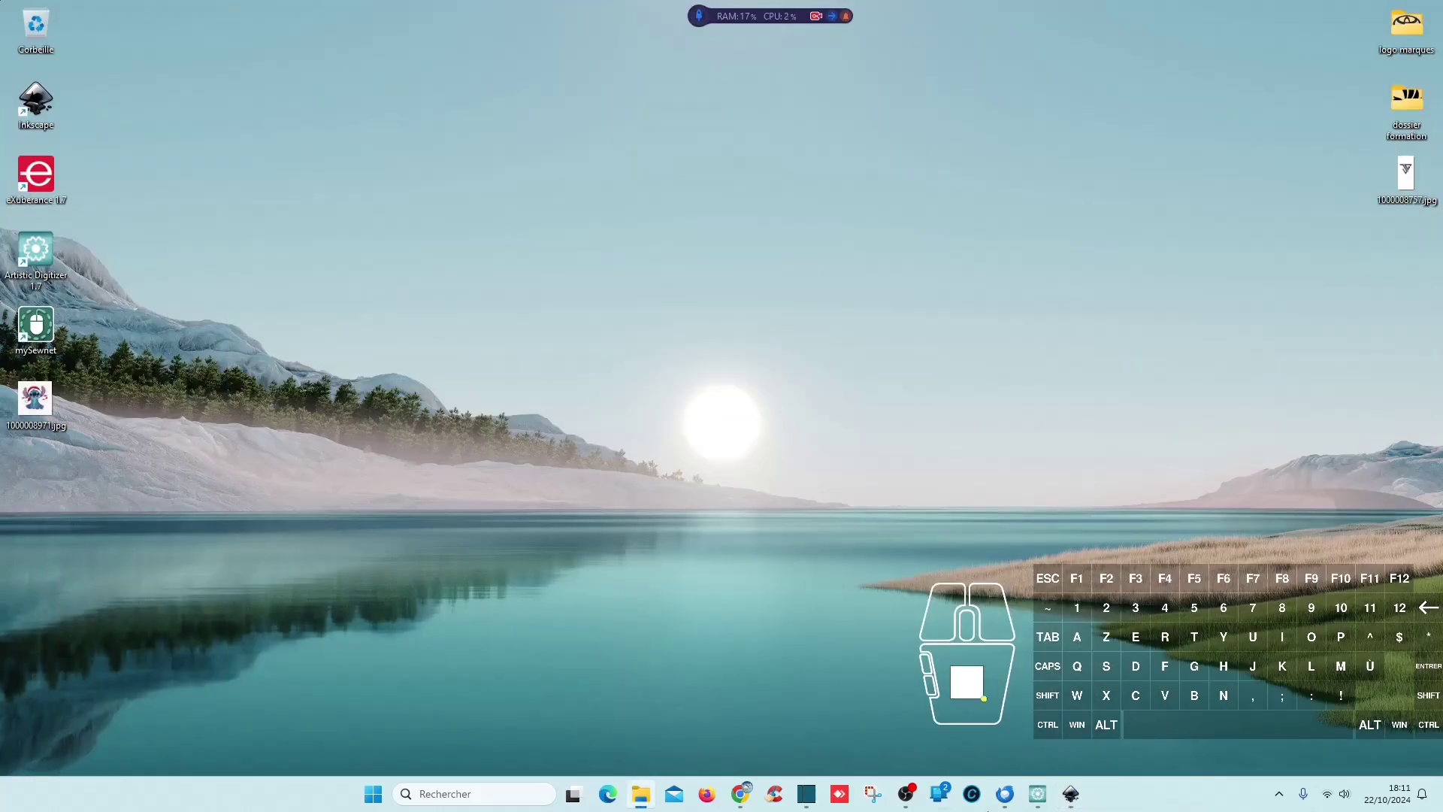
{"action": "left_click", "coordinate": [1037, 795]}
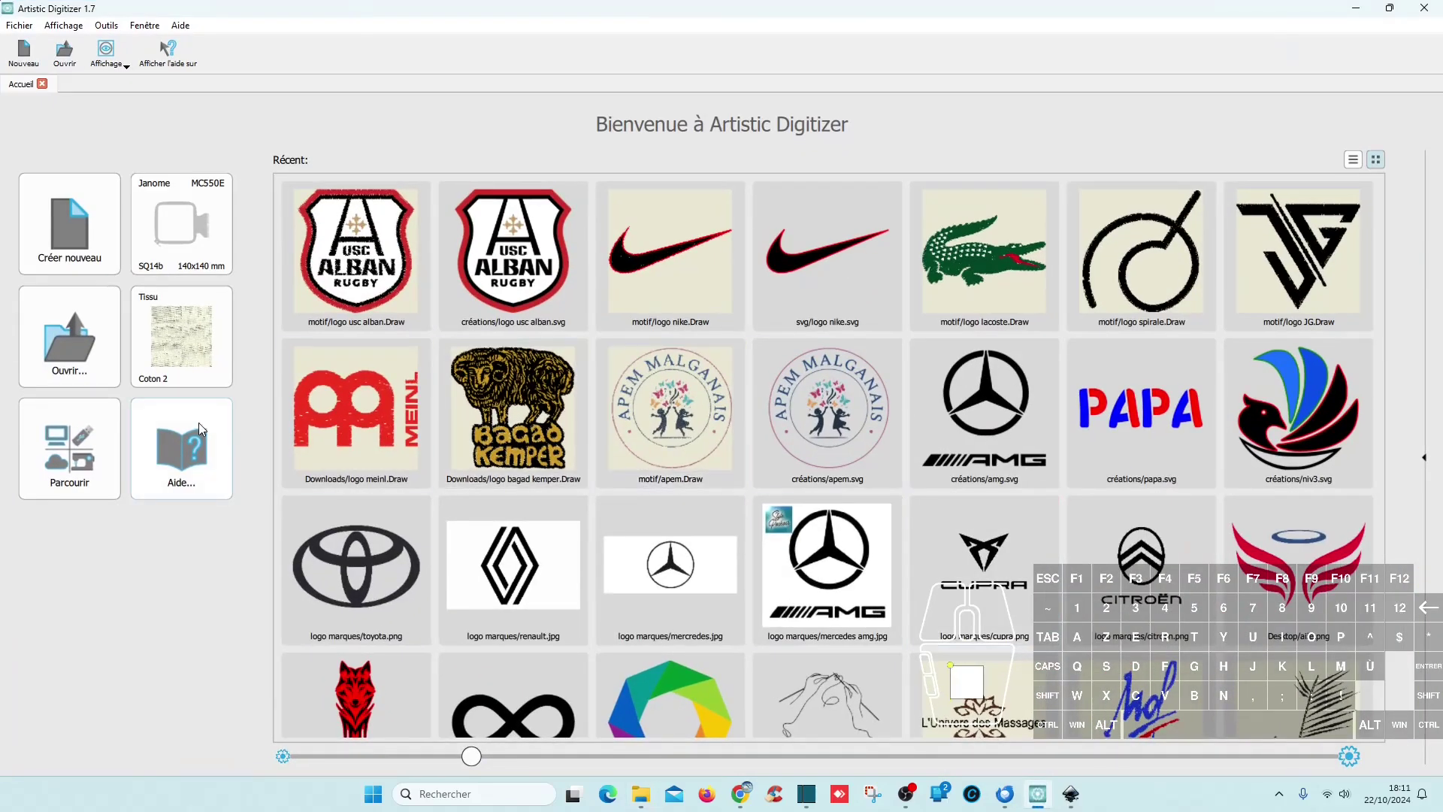
{"action": "left_click", "coordinate": [69, 338]}
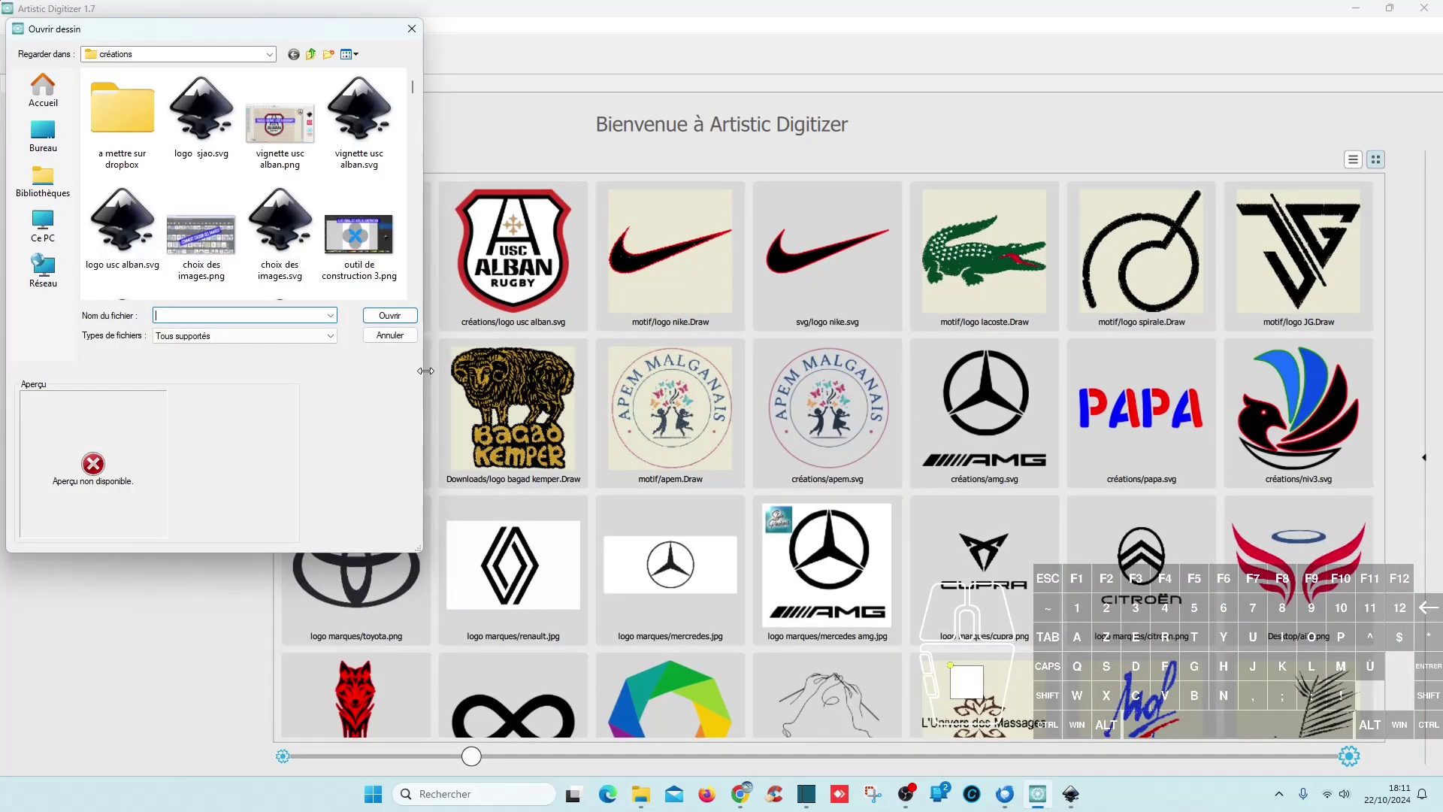
{"action": "left_click", "coordinate": [209, 126]}
{"action": "double_click", "coordinate": [209, 125]}
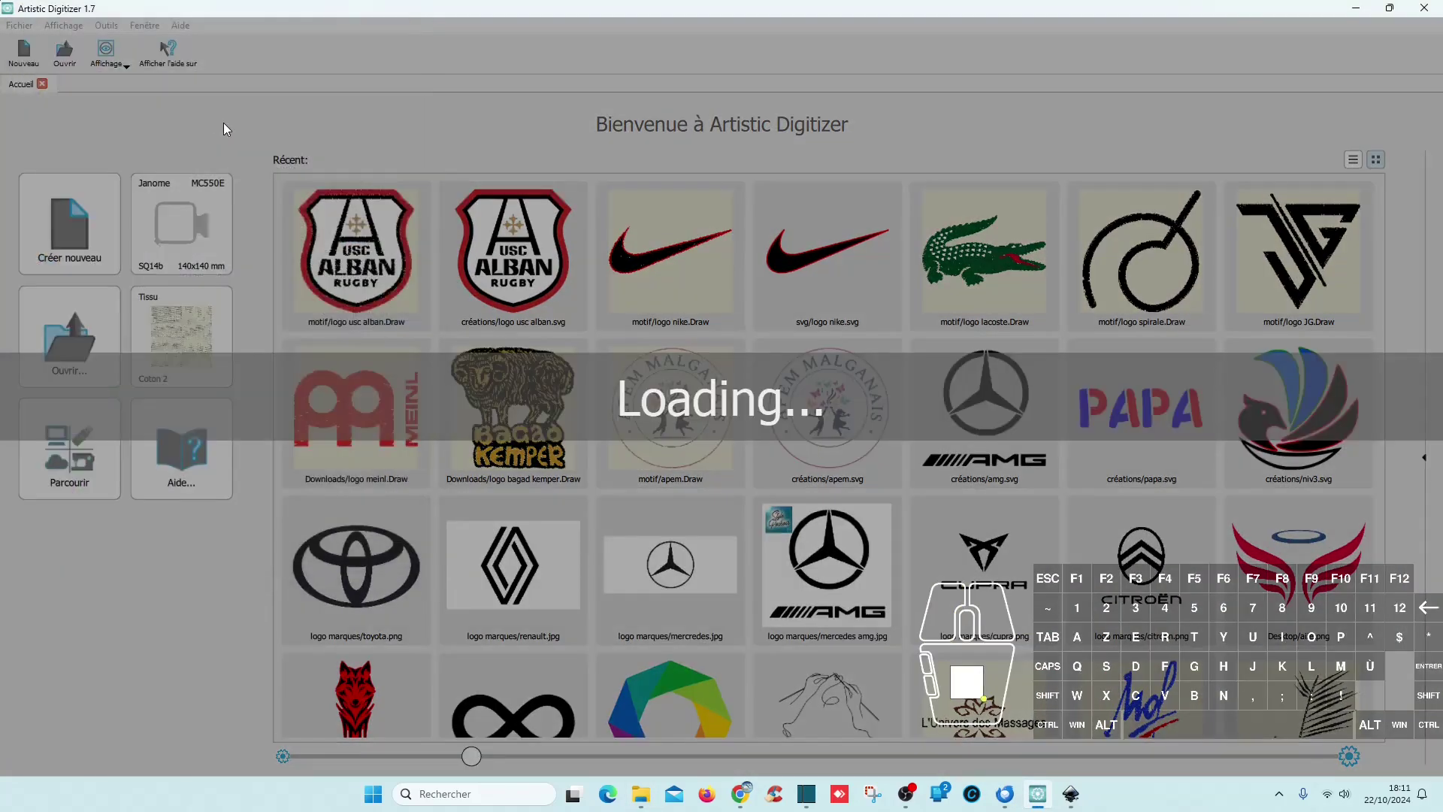
- Examine the stitch preview of the imported logo up close, checking the rooster's stitch type
{"action": "scroll", "coordinate": [601, 312], "scroll_direction": "up", "scroll_amount": 4}
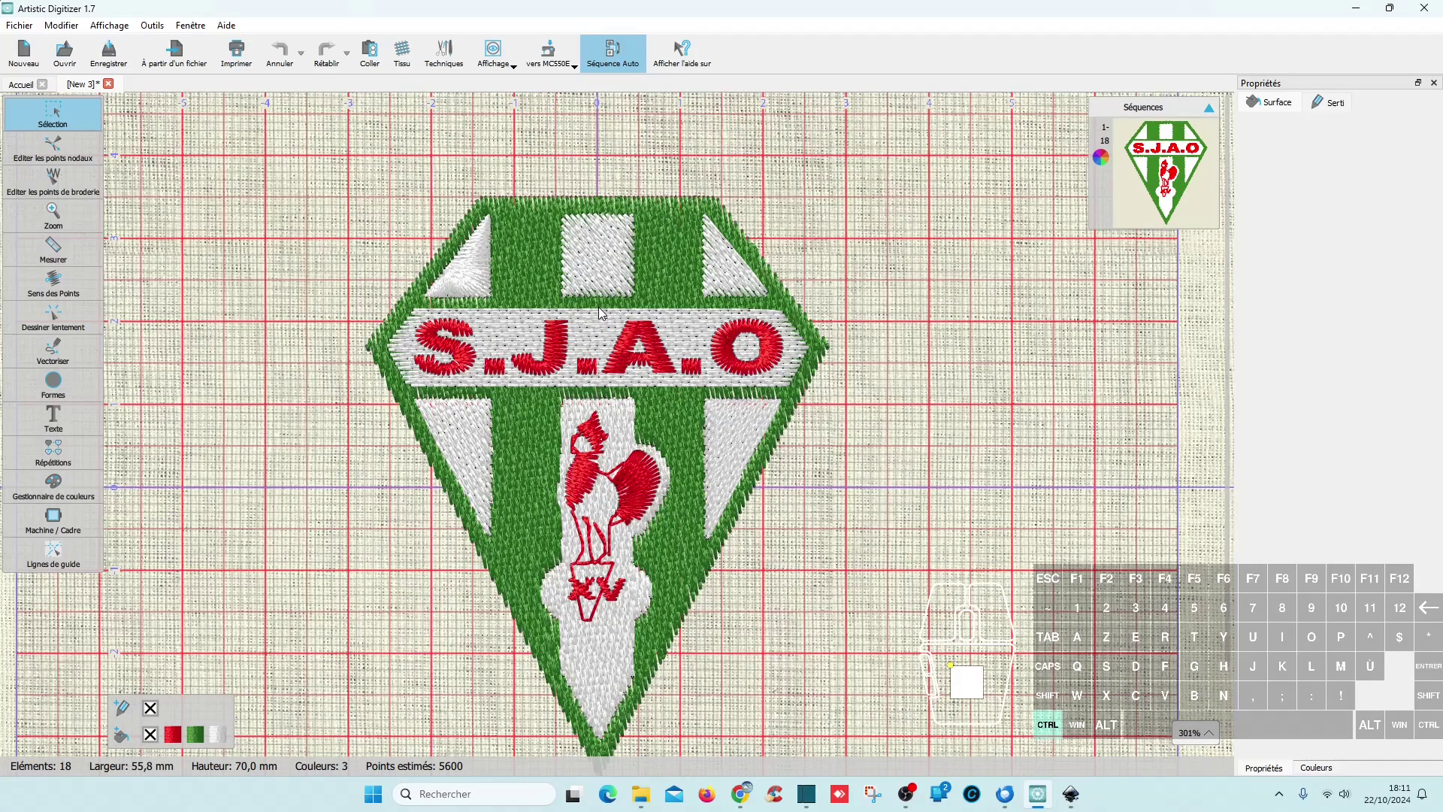
{"action": "scroll", "coordinate": [601, 312], "scroll_direction": "up", "scroll_amount": 3}
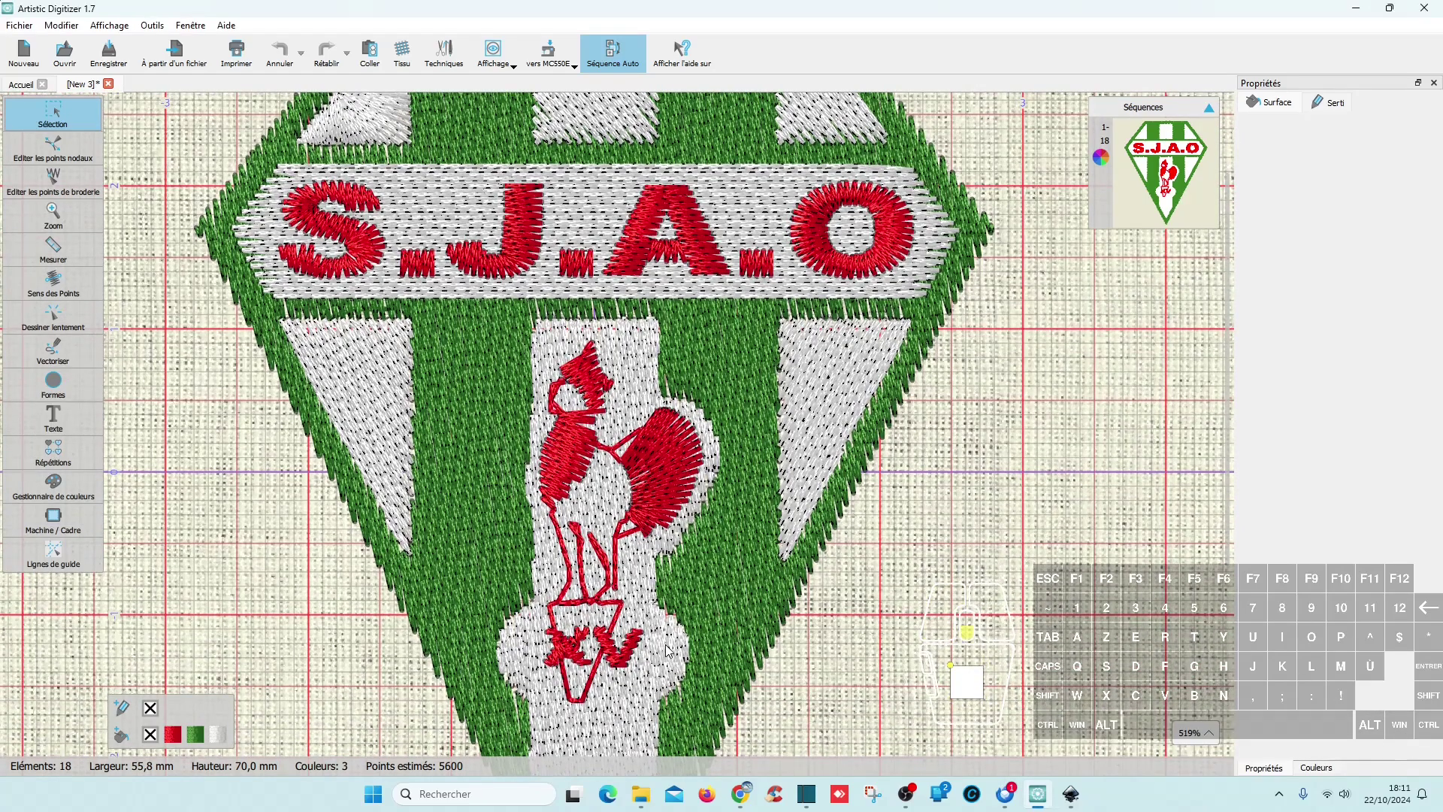
{"action": "scroll", "coordinate": [669, 650], "scroll_direction": "down", "scroll_amount": 3}
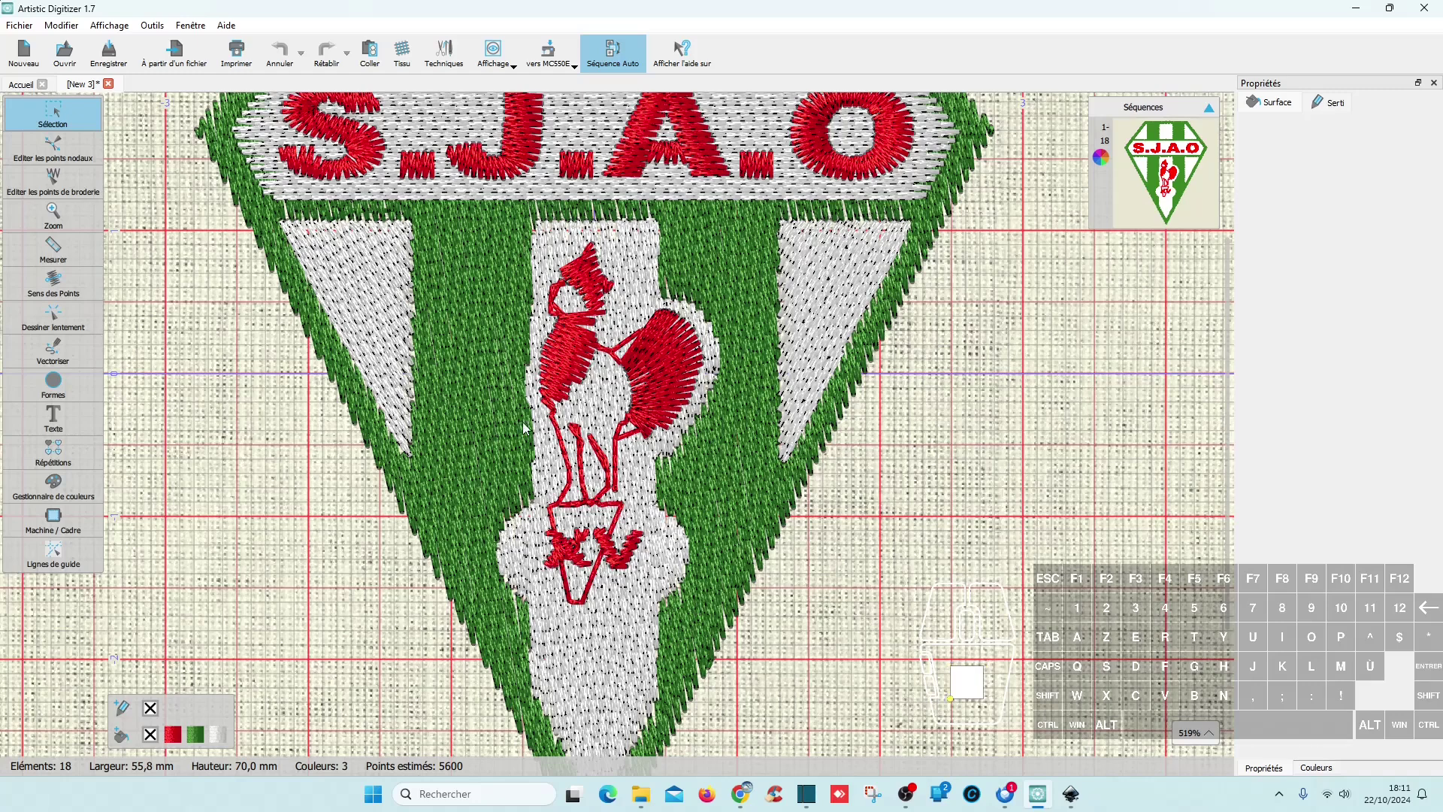
{"action": "left_click", "coordinate": [668, 370]}
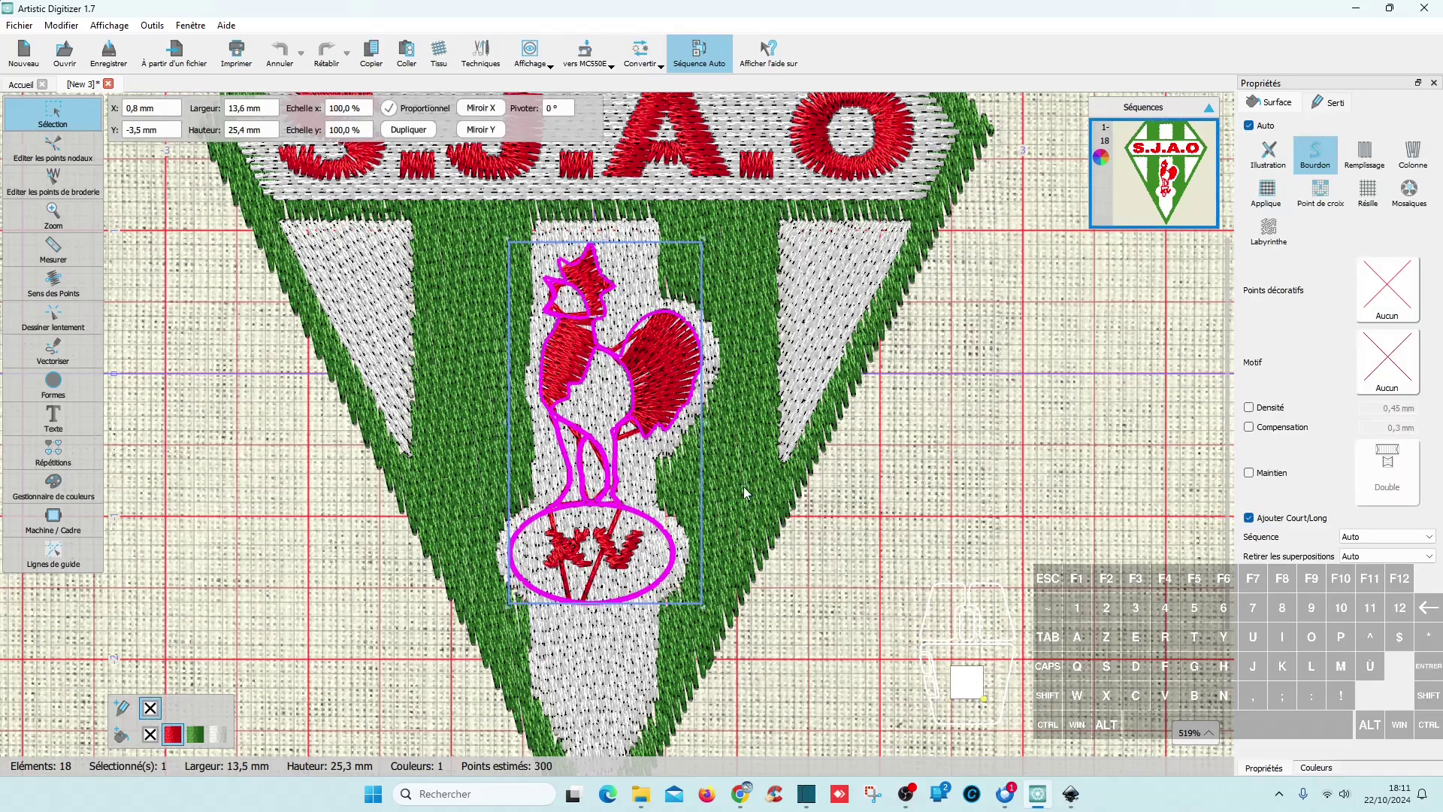
{"action": "left_click", "coordinate": [865, 573]}
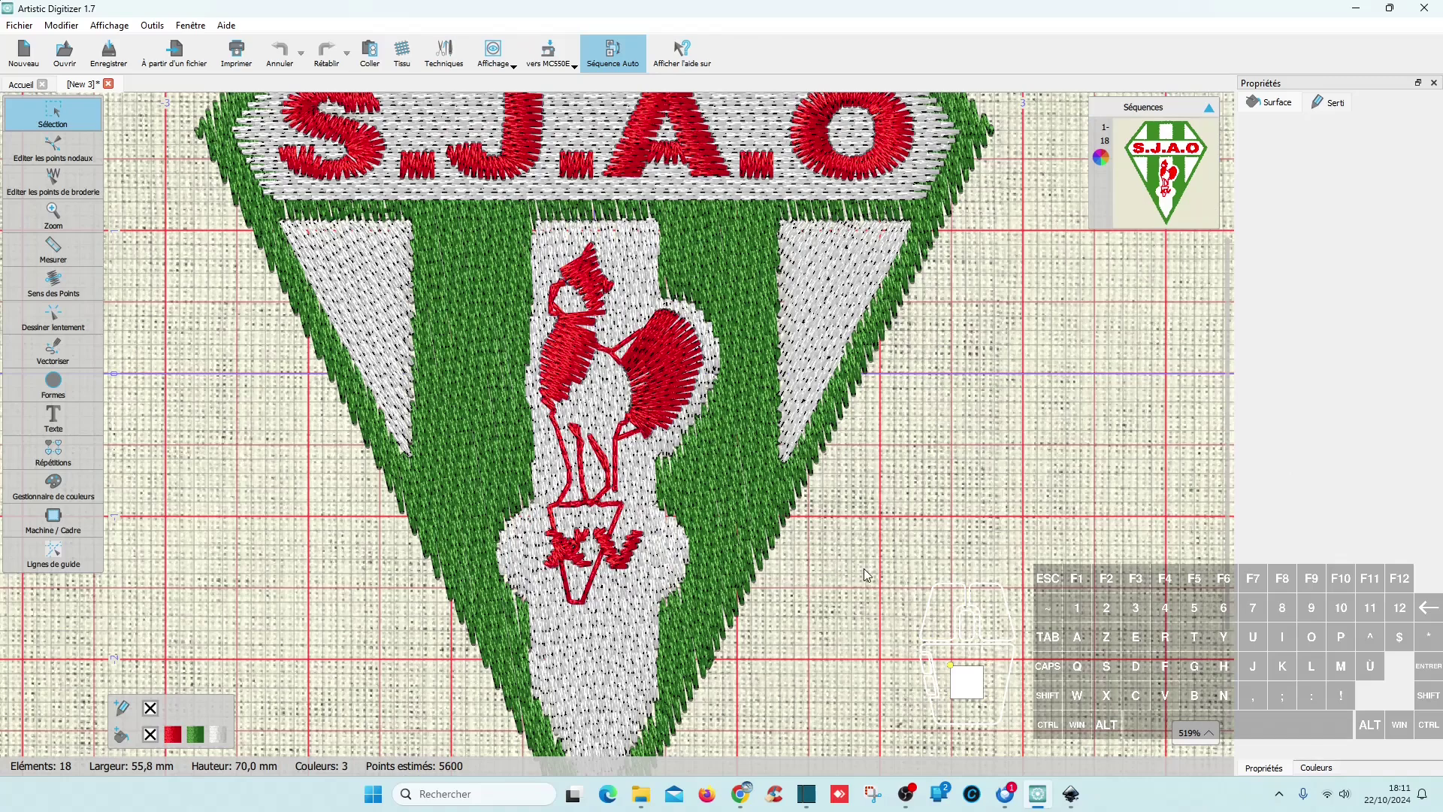
- Change the upper-left white triangle's surface stitch type to Remplissage
{"action": "scroll", "coordinate": [837, 492], "scroll_direction": "up", "scroll_amount": 5}
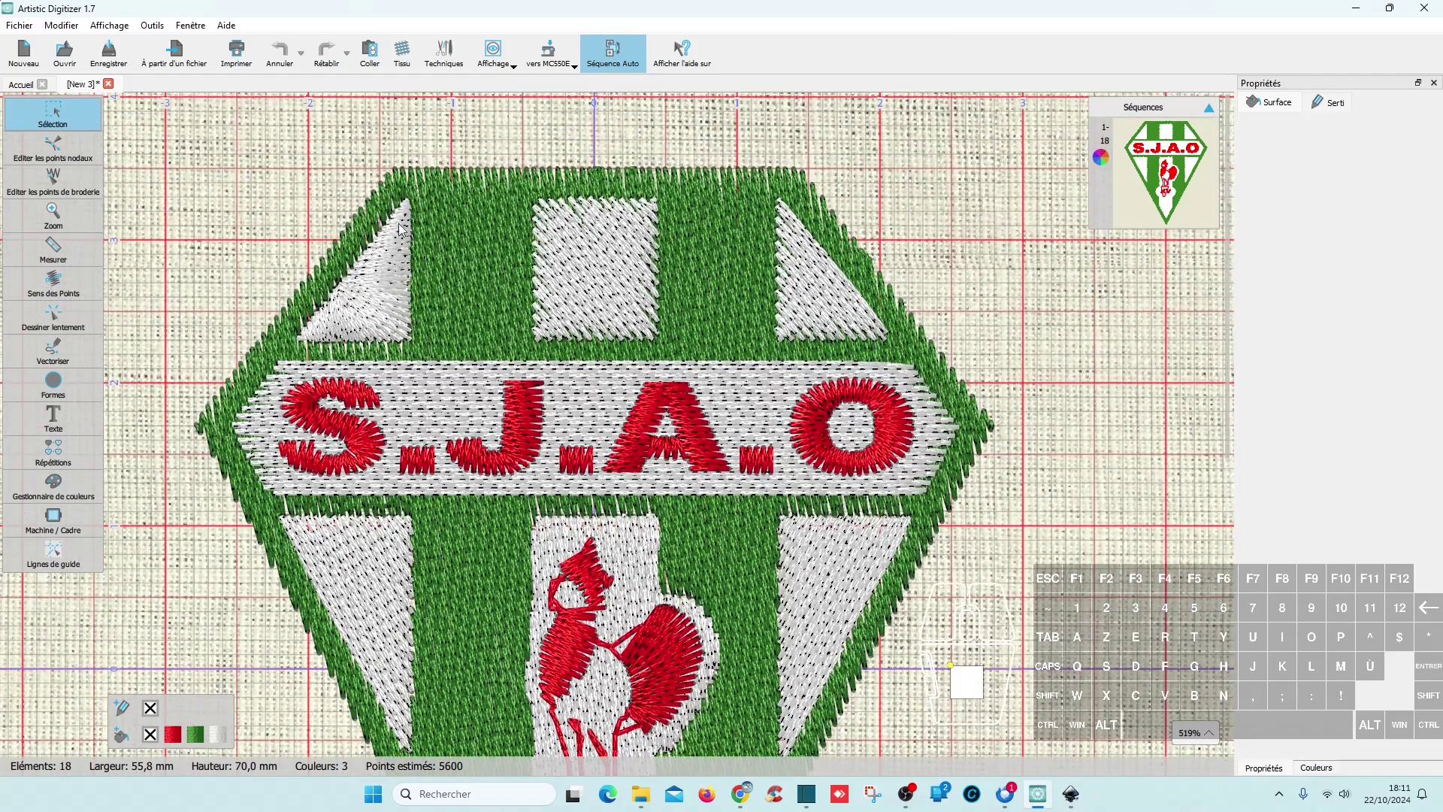
{"action": "left_click", "coordinate": [370, 293]}
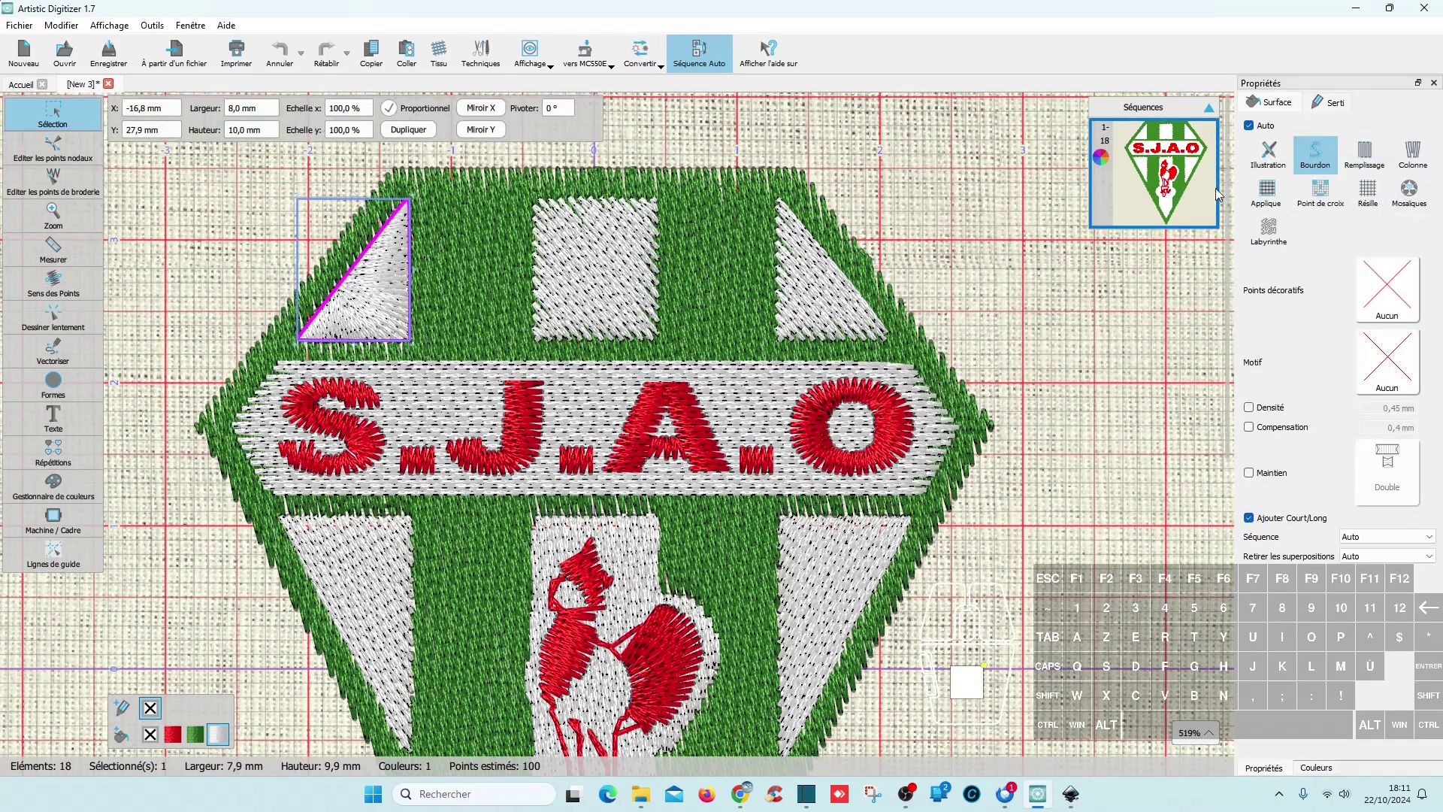
{"action": "left_click", "coordinate": [1364, 154]}
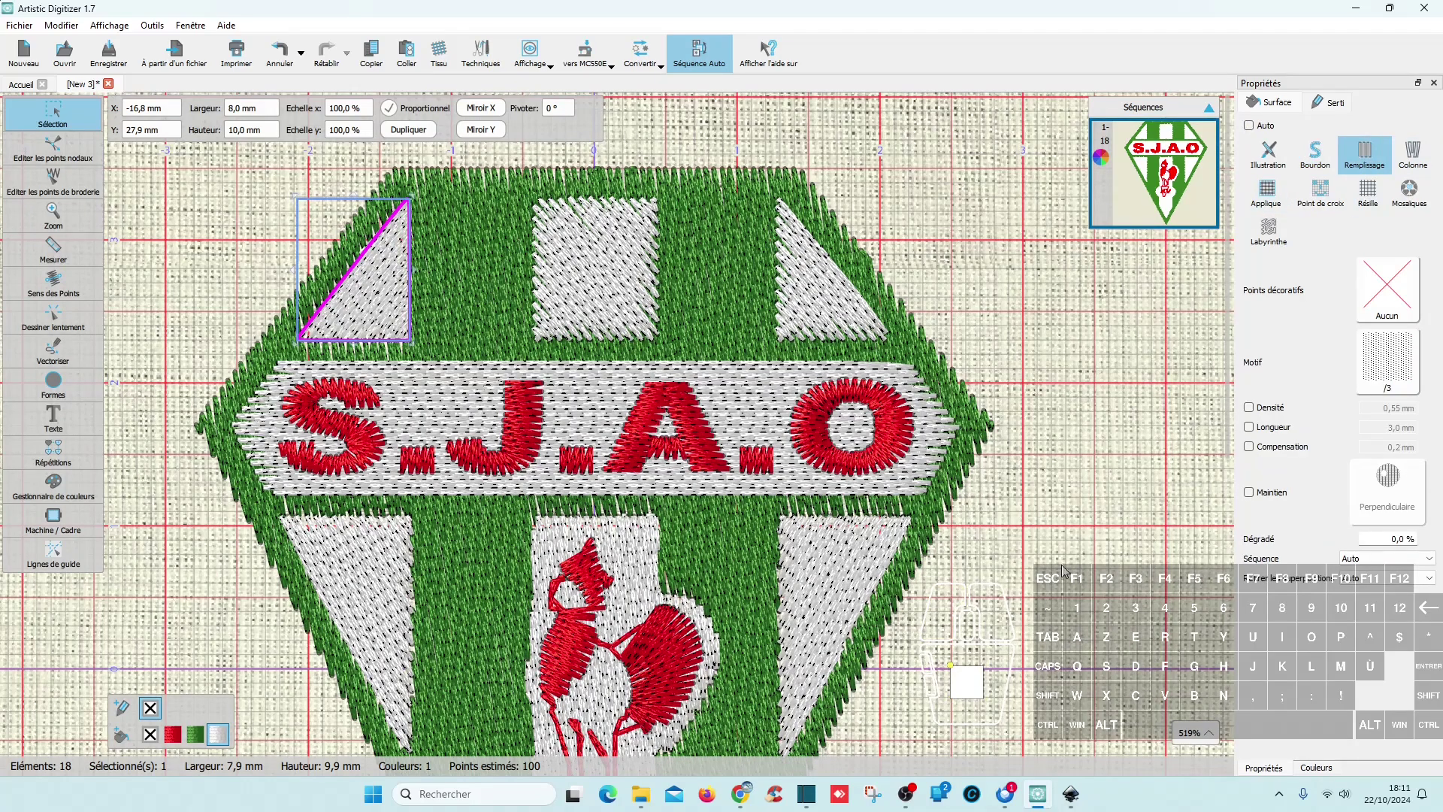
- Change the surface stitch type of the red rooster and its oval to Remplissage
{"action": "scroll", "coordinate": [1072, 565], "scroll_direction": "down", "scroll_amount": 2}
{"action": "scroll", "coordinate": [1072, 565], "scroll_direction": "down", "scroll_amount": 1}
{"action": "scroll", "coordinate": [1073, 553], "scroll_direction": "down", "scroll_amount": 2}
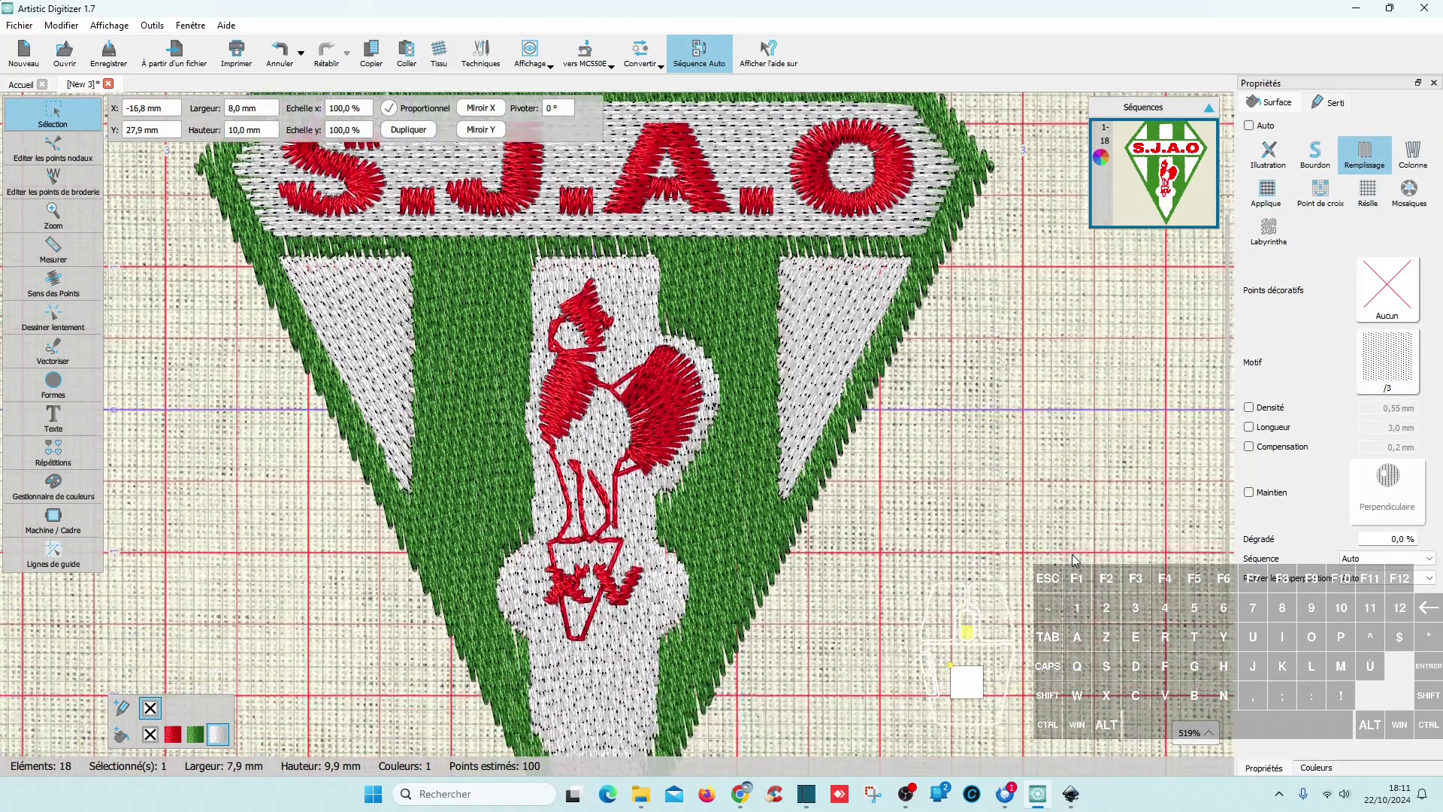
{"action": "scroll", "coordinate": [1073, 553], "scroll_direction": "up", "scroll_amount": 3}
{"action": "scroll", "coordinate": [1073, 555], "scroll_direction": "up", "scroll_amount": 1}
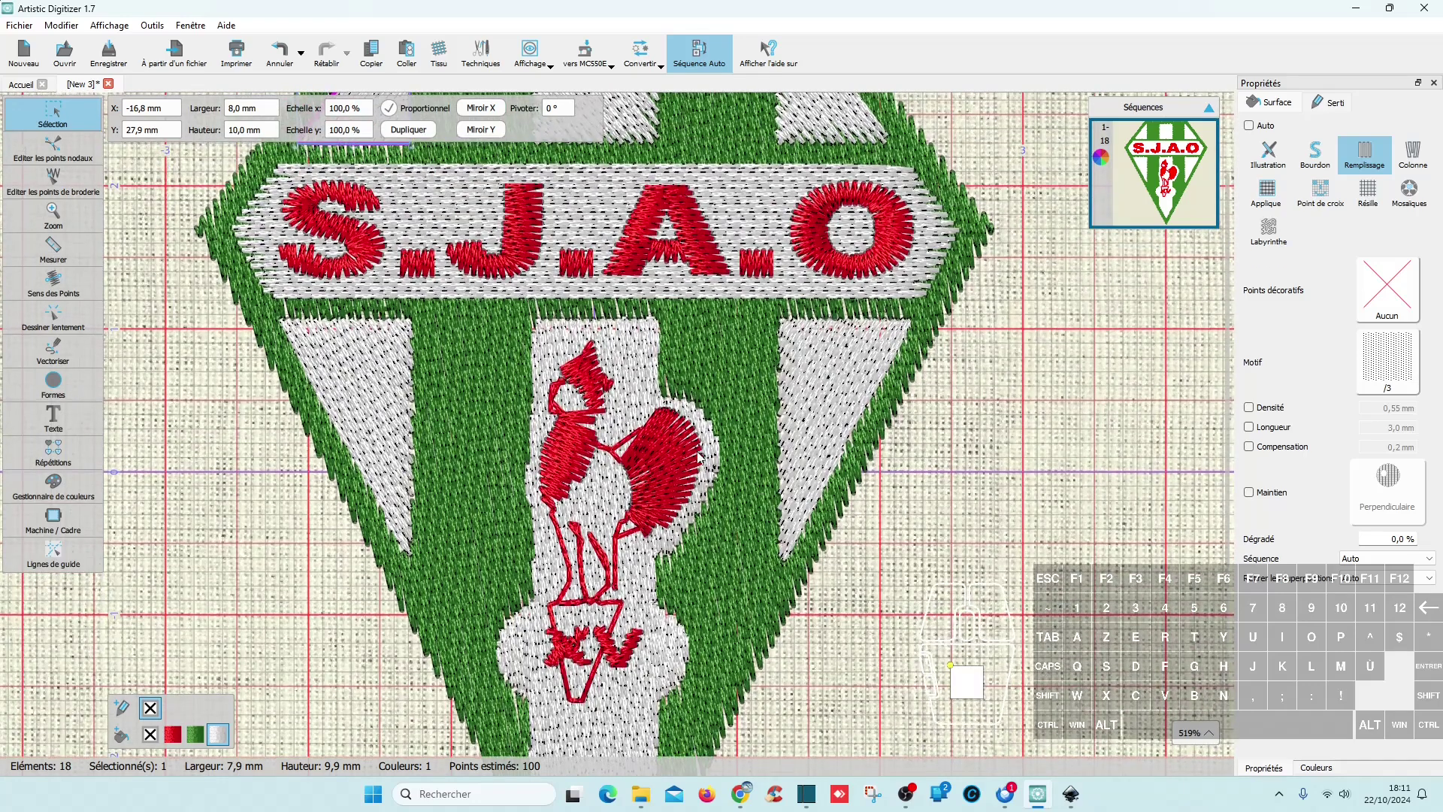
{"action": "left_click", "coordinate": [674, 462]}
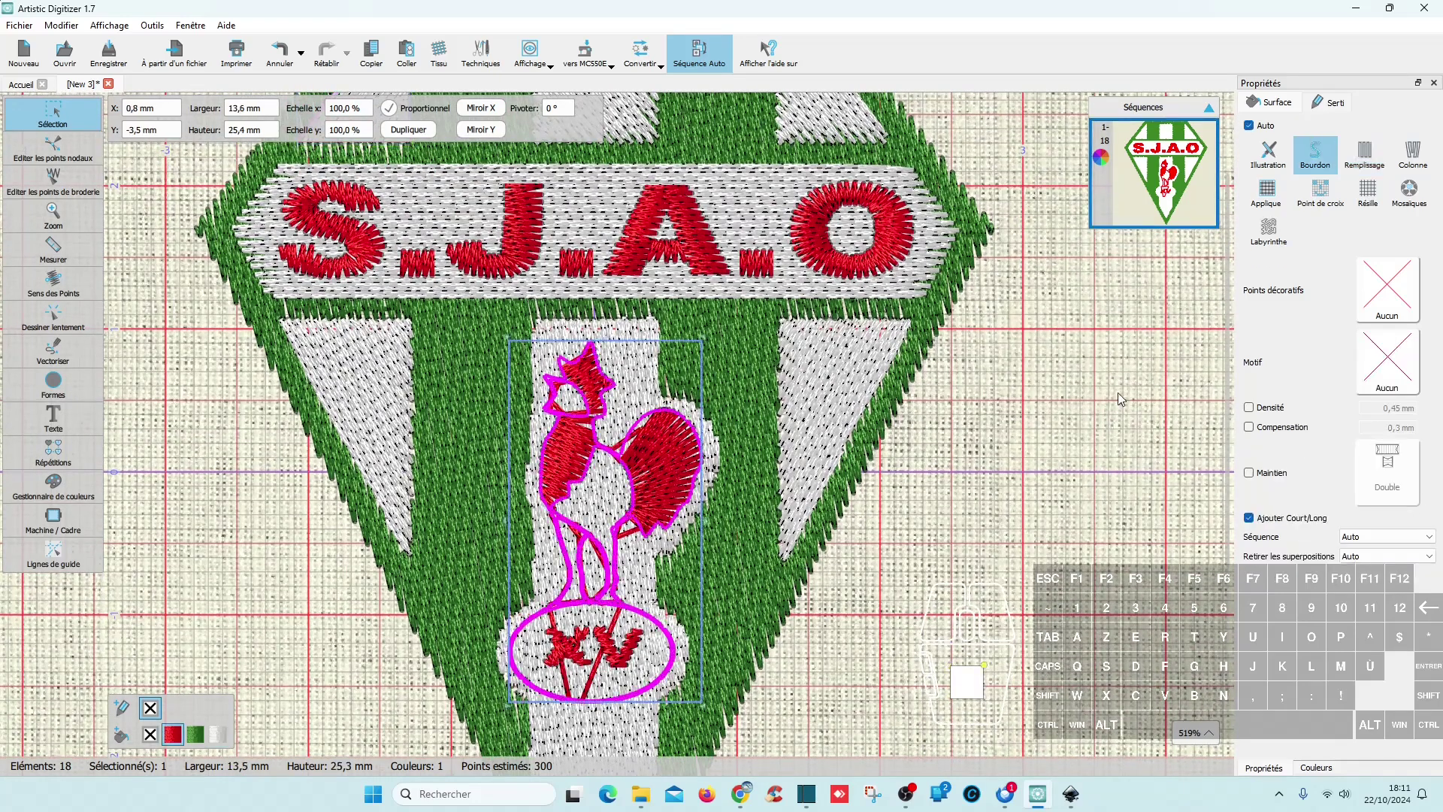
{"action": "left_click", "coordinate": [1373, 162]}
{"action": "left_click", "coordinate": [1114, 572]}
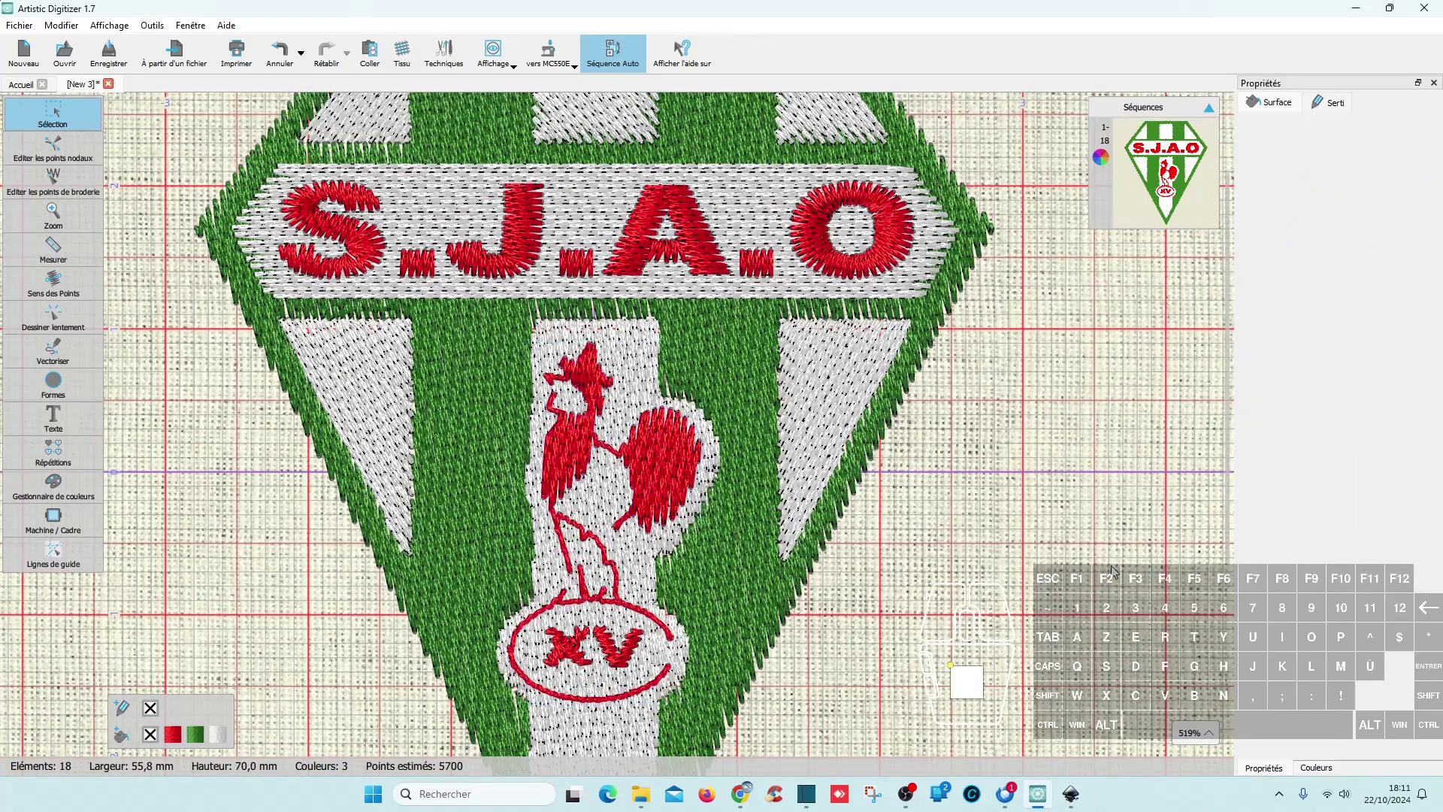
- Enable a custom density for the rooster and oval fill and set it to 0,45 mm
{"action": "scroll", "coordinate": [580, 590], "scroll_direction": "down", "scroll_amount": 5}
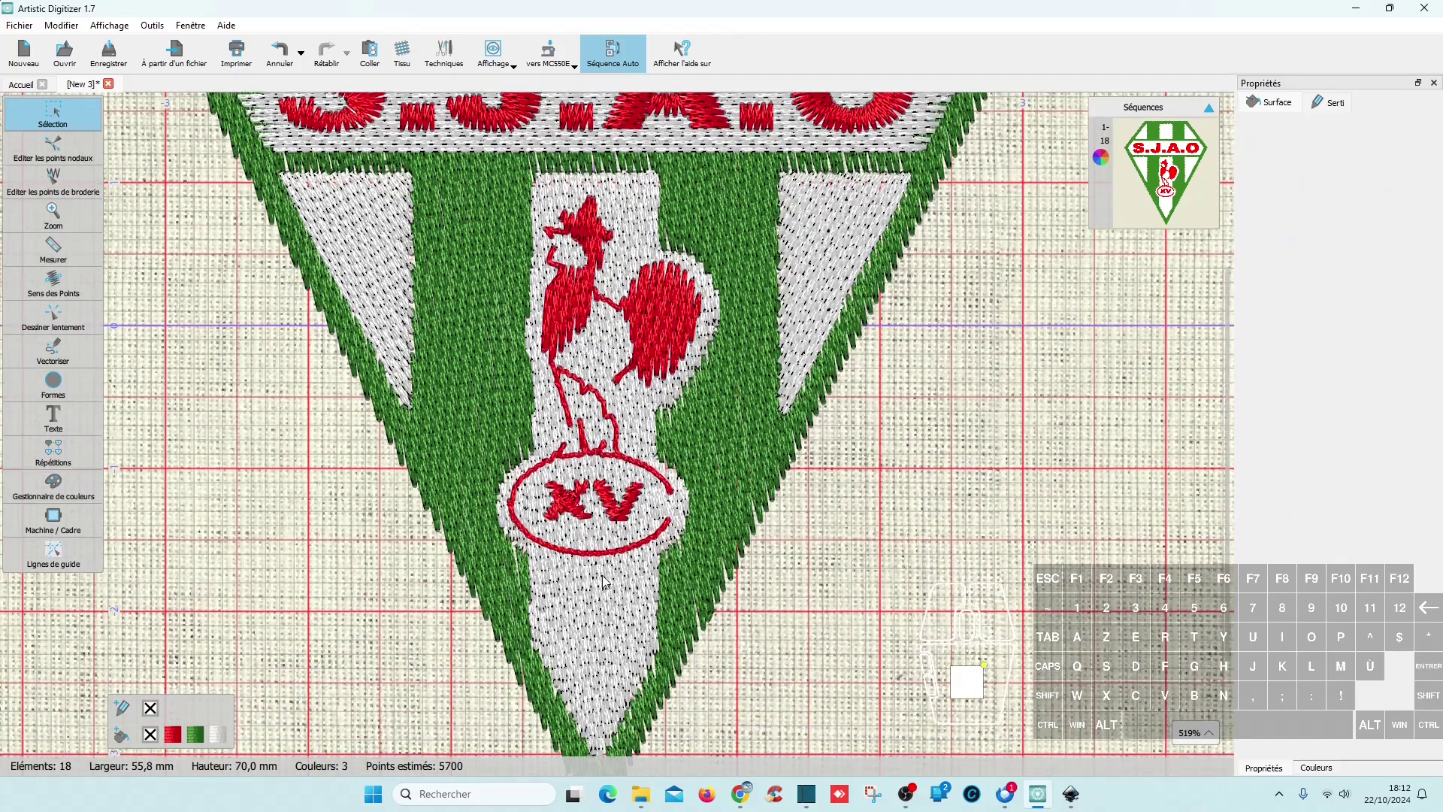
{"action": "scroll", "coordinate": [631, 475], "scroll_direction": "down", "scroll_amount": 2}
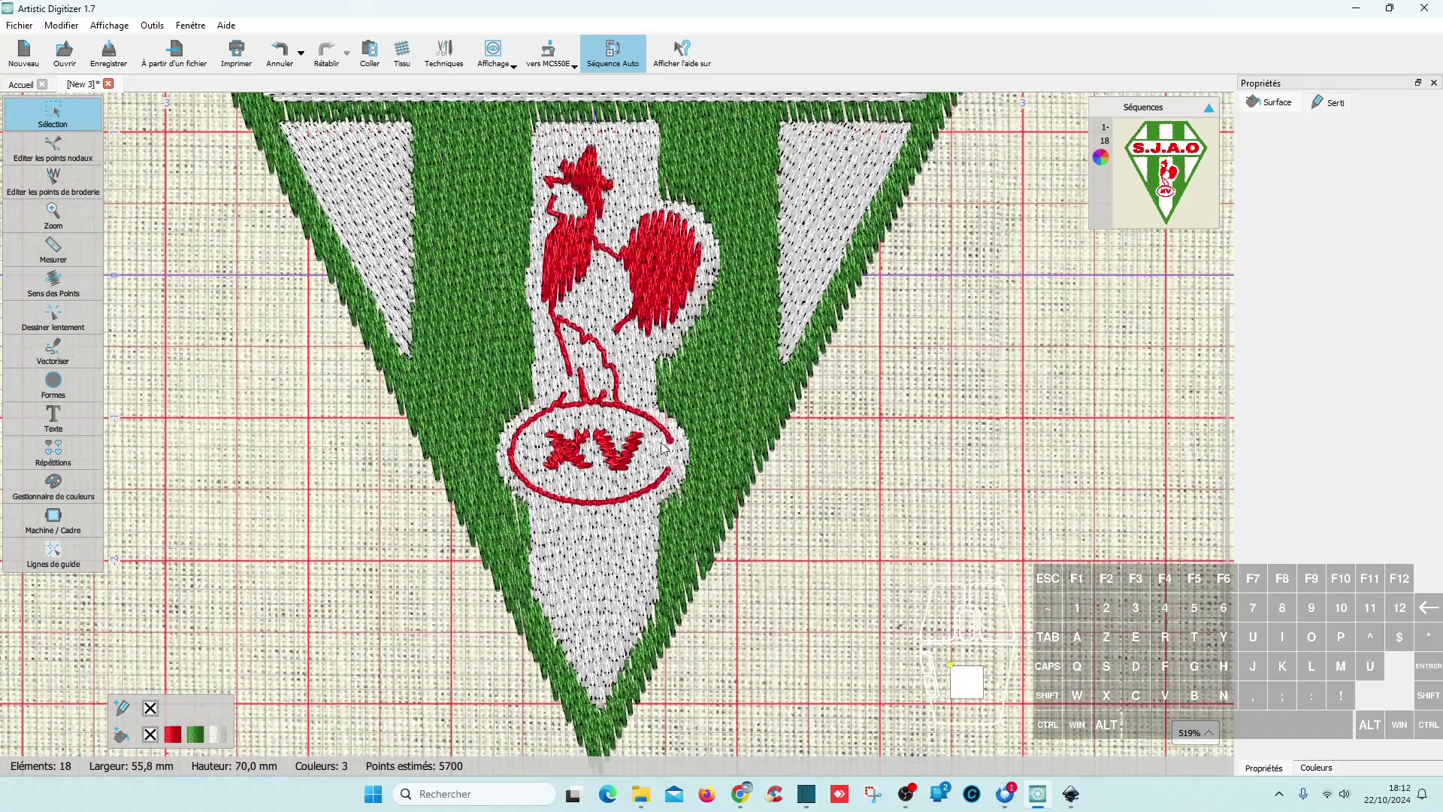
{"action": "left_click", "coordinate": [662, 445]}
{"action": "left_click", "coordinate": [1268, 407]}
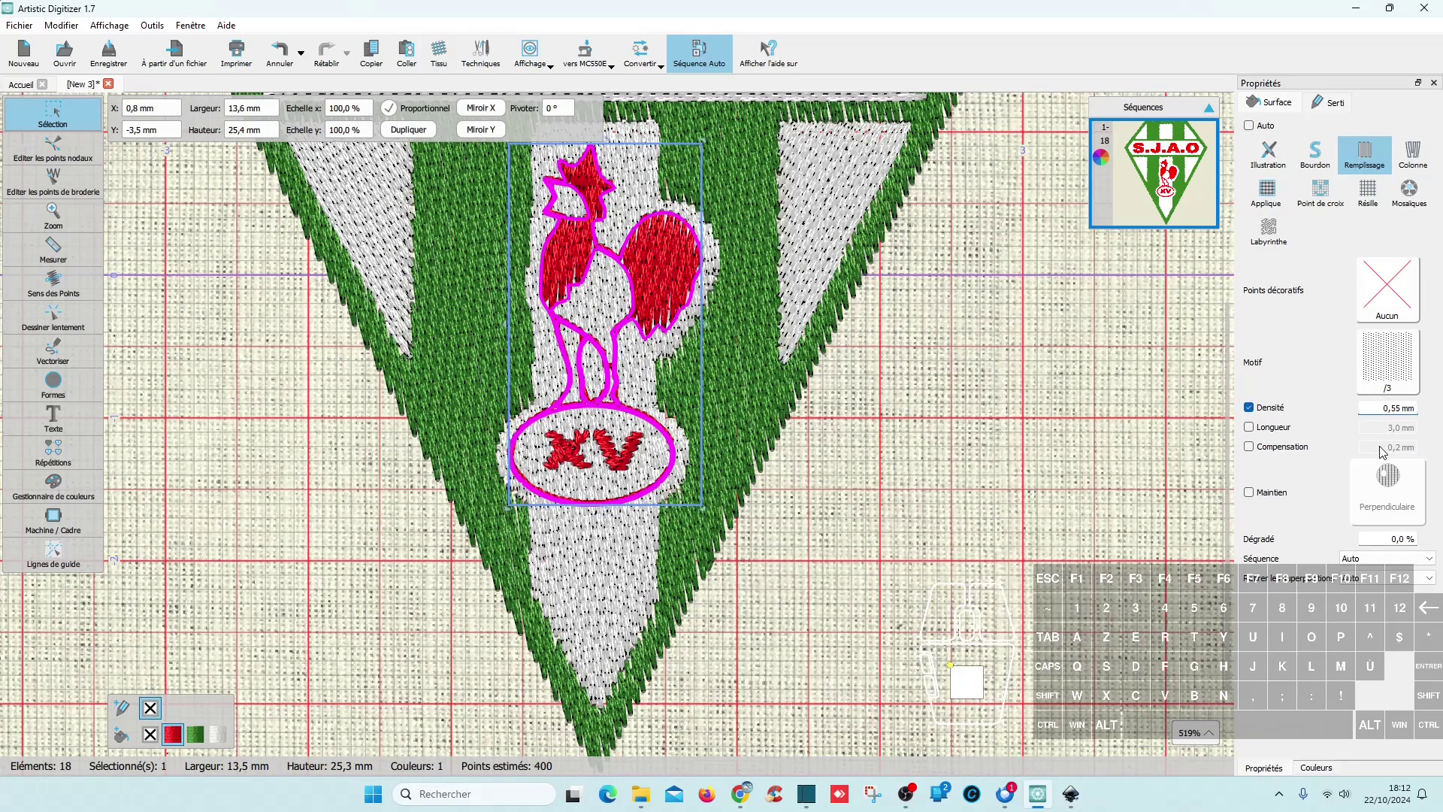
{"action": "key", "text": "BackSpace"}
{"action": "left_click", "coordinate": [889, 549]}
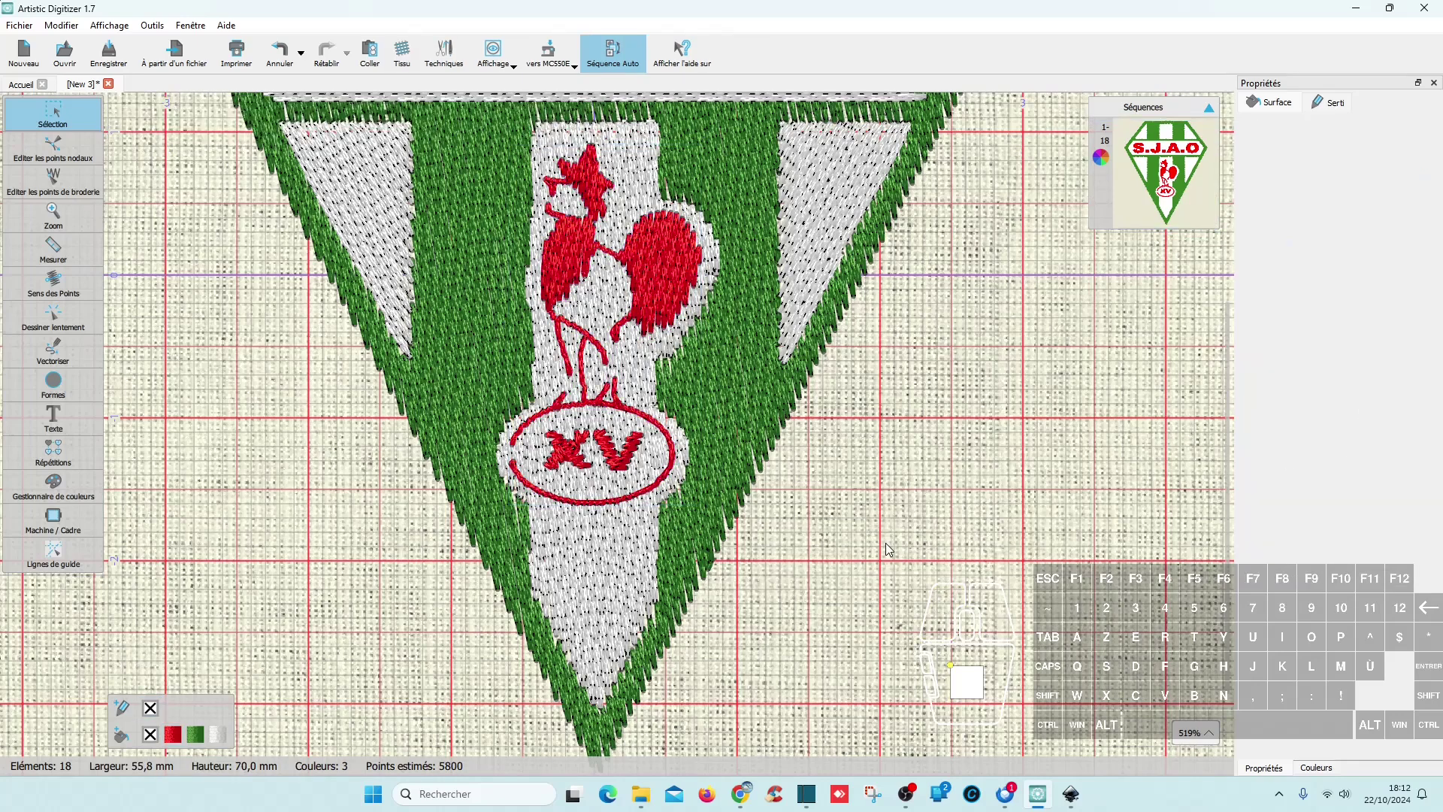
- Set the fill density of the rooster and oval to 0,40 mm
{"action": "left_click", "coordinate": [687, 436]}
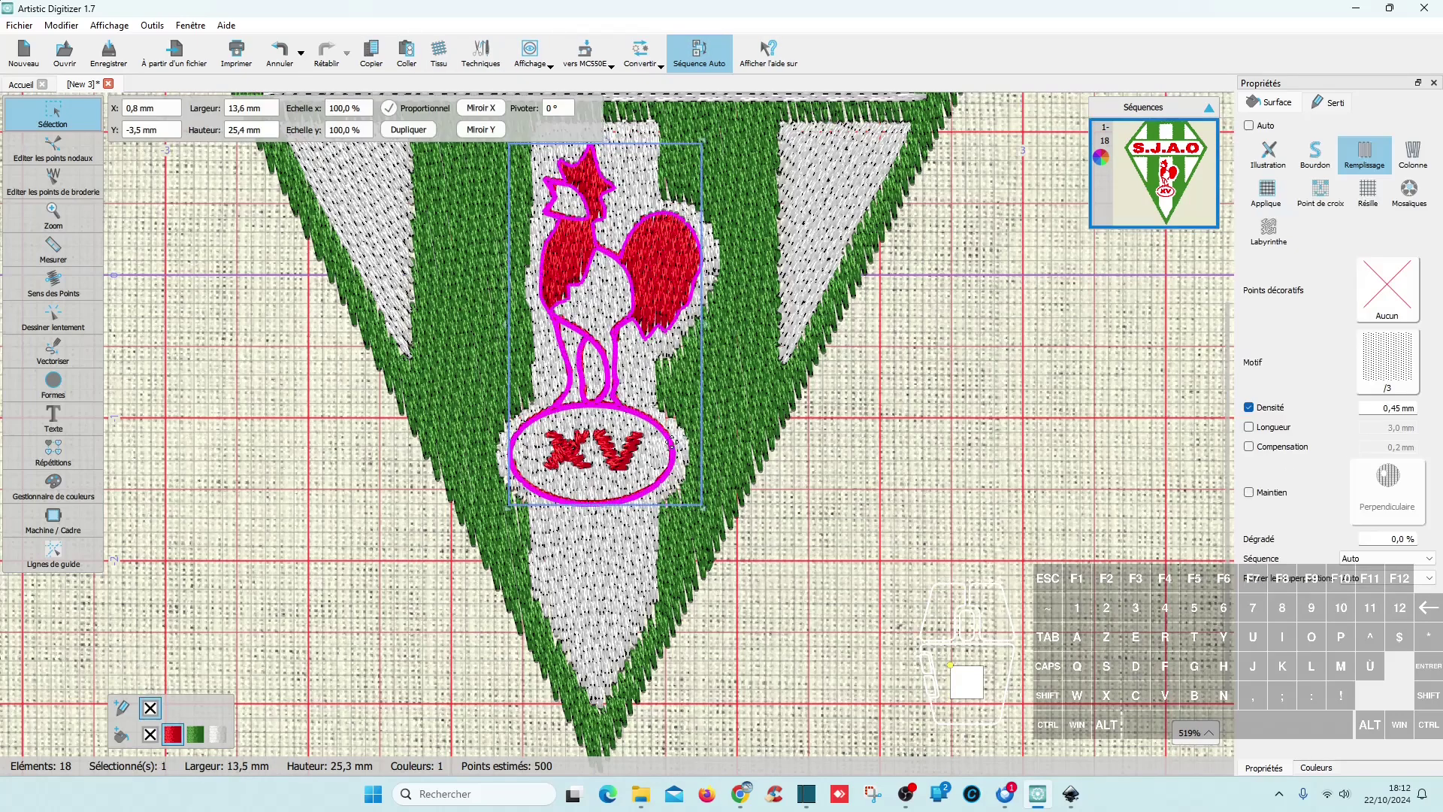
{"action": "left_click", "coordinate": [1399, 407]}
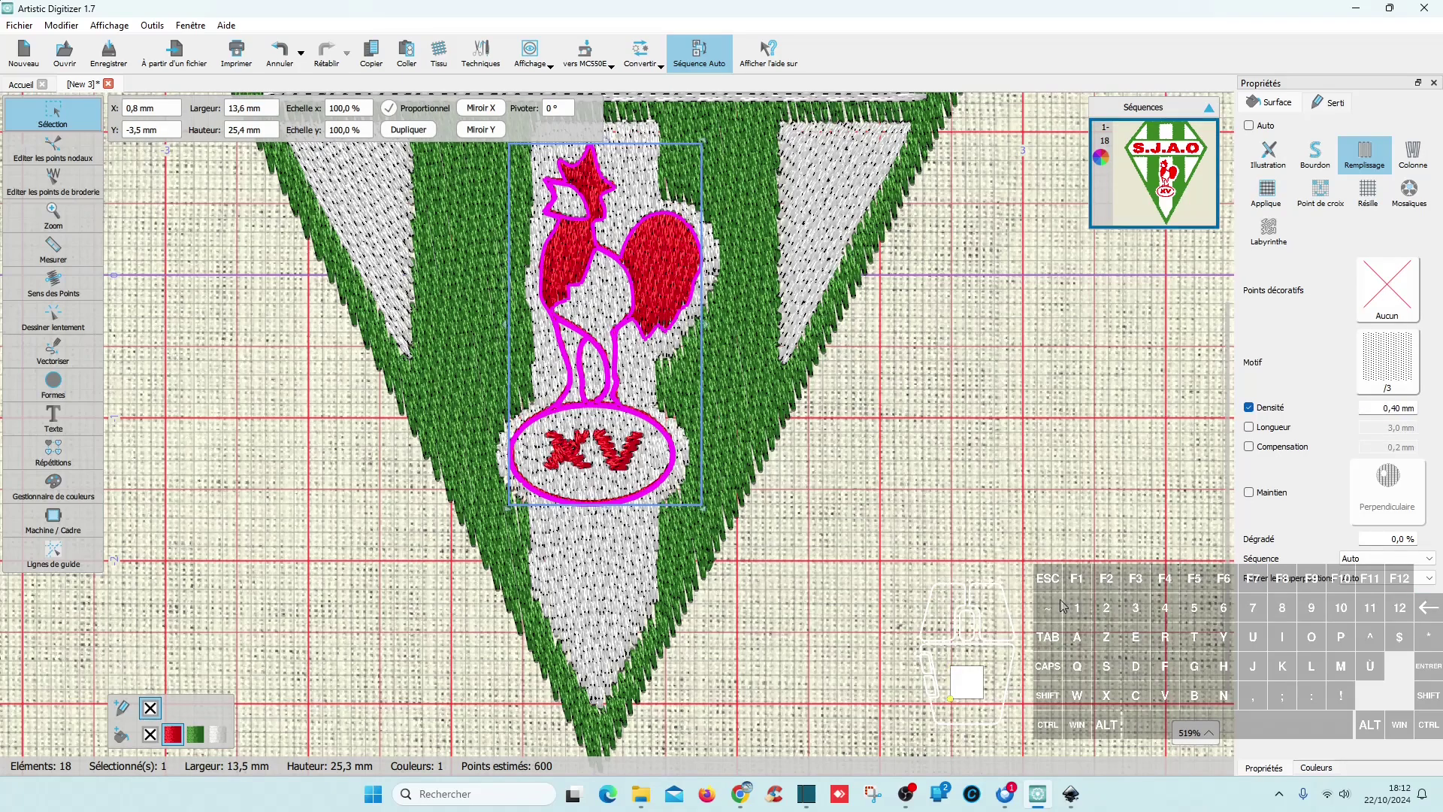
{"action": "left_click", "coordinate": [965, 612]}
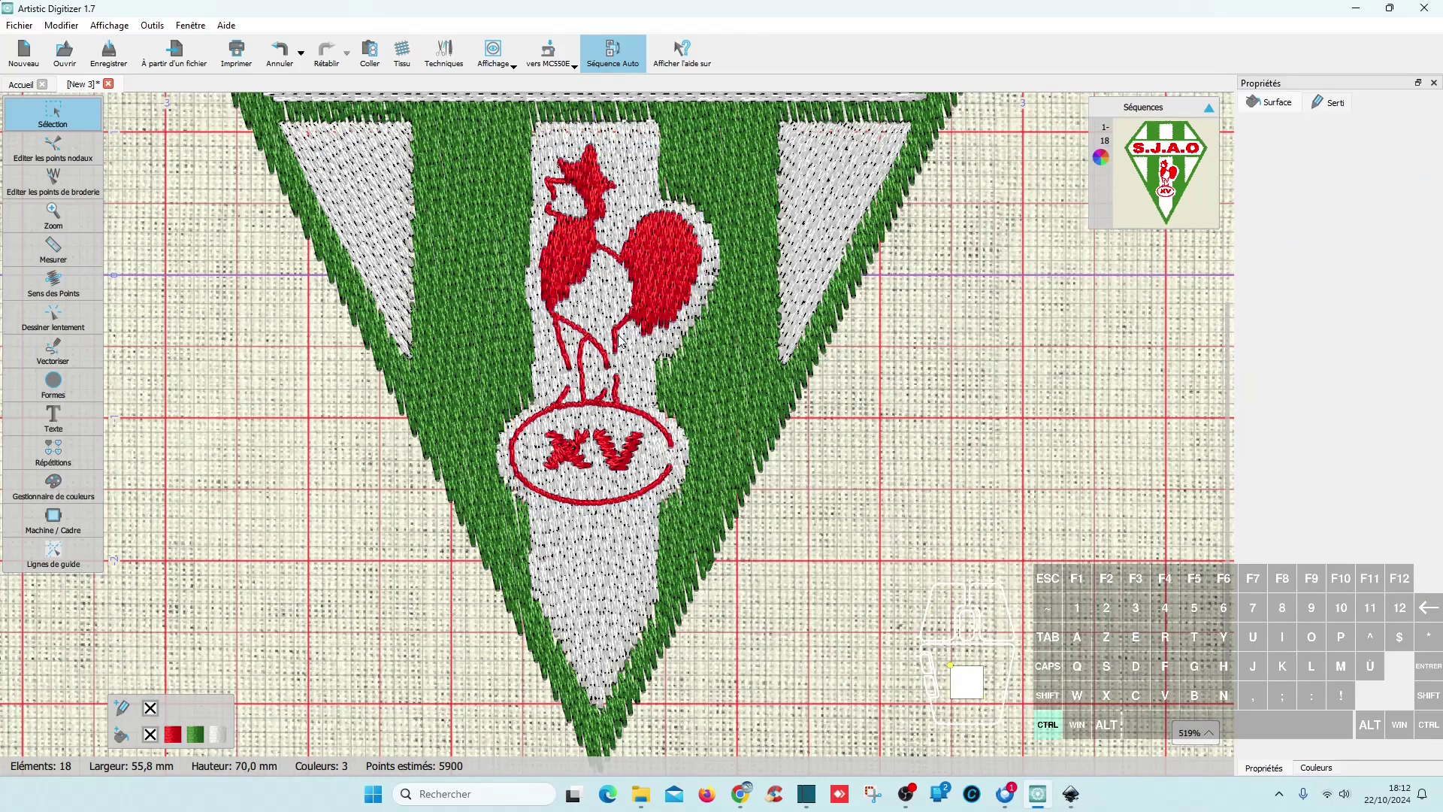
- Inspect the stitching of the rooster's legs and the oval around XV up close
{"action": "scroll", "coordinate": [621, 343], "scroll_direction": "down", "scroll_amount": 5}
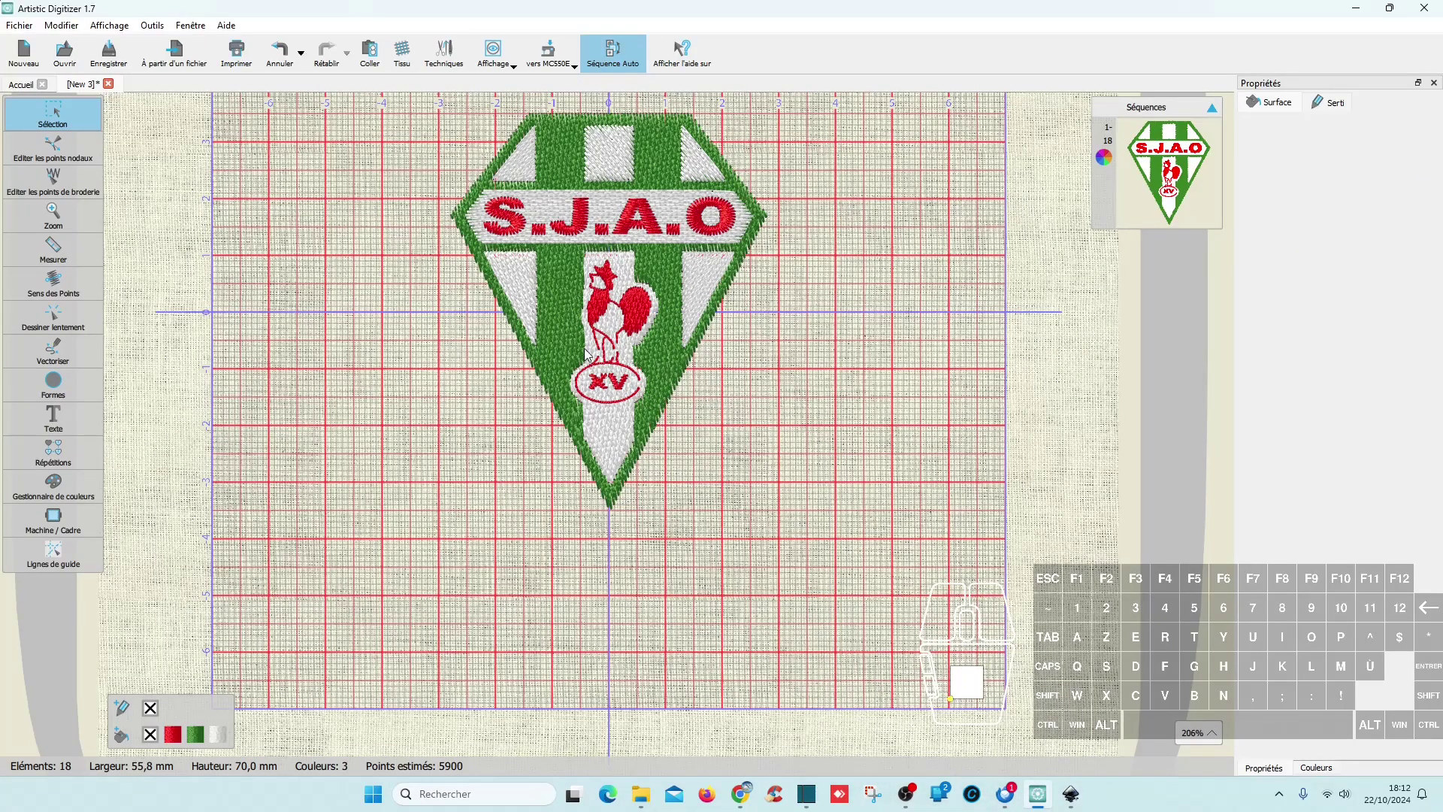
{"action": "scroll", "coordinate": [622, 390], "scroll_direction": "up", "scroll_amount": 9}
{"action": "scroll", "coordinate": [638, 455], "scroll_direction": "up", "scroll_amount": 2}
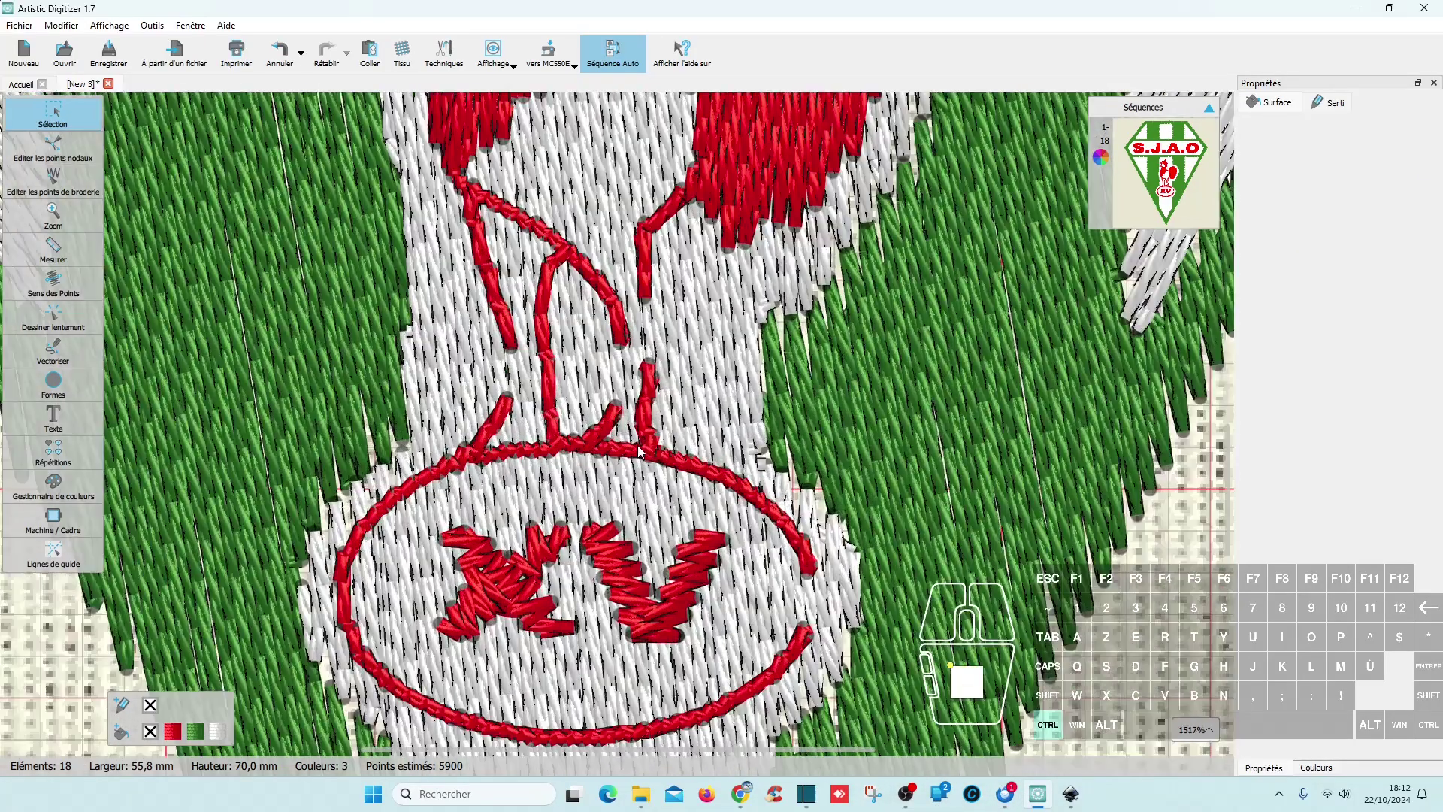
{"action": "scroll", "coordinate": [641, 449], "scroll_direction": "down", "scroll_amount": 4}
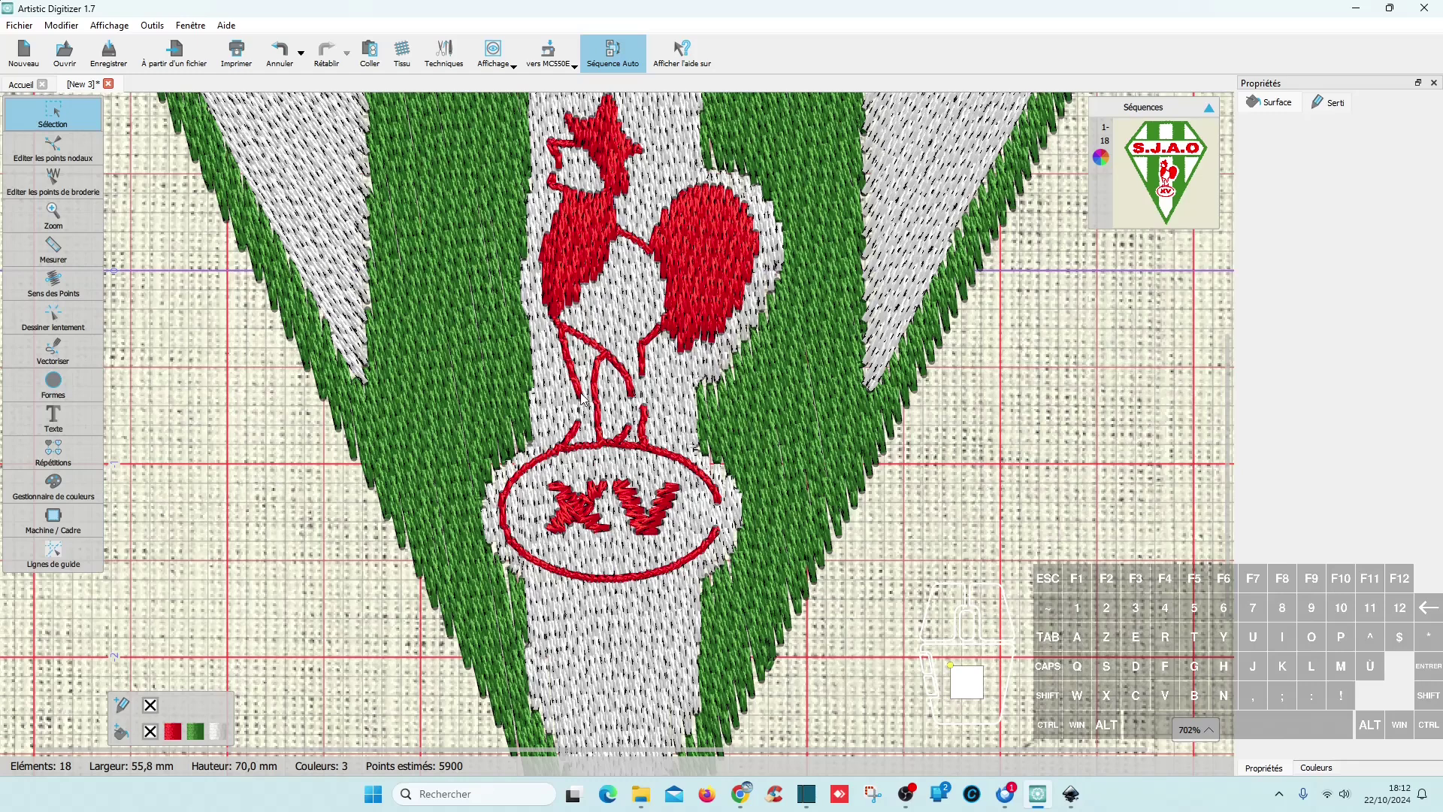
- Switch to Inkscape, examine the line thickness of the rooster's legs and oval in the vector logo, and return to Artistic Digitizer
{"action": "left_click", "coordinate": [1071, 794]}
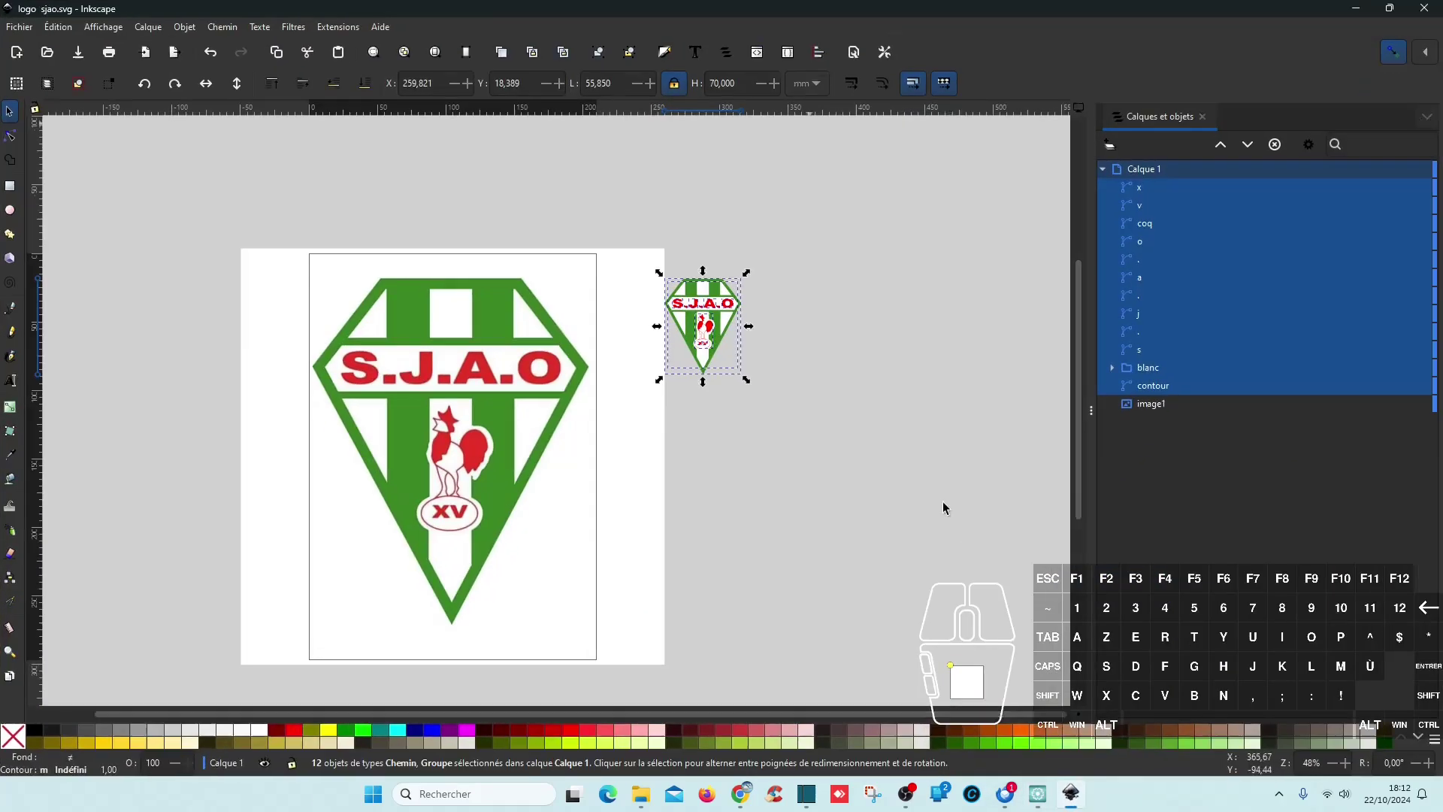
{"action": "scroll", "coordinate": [711, 342], "scroll_direction": "up", "scroll_amount": 10}
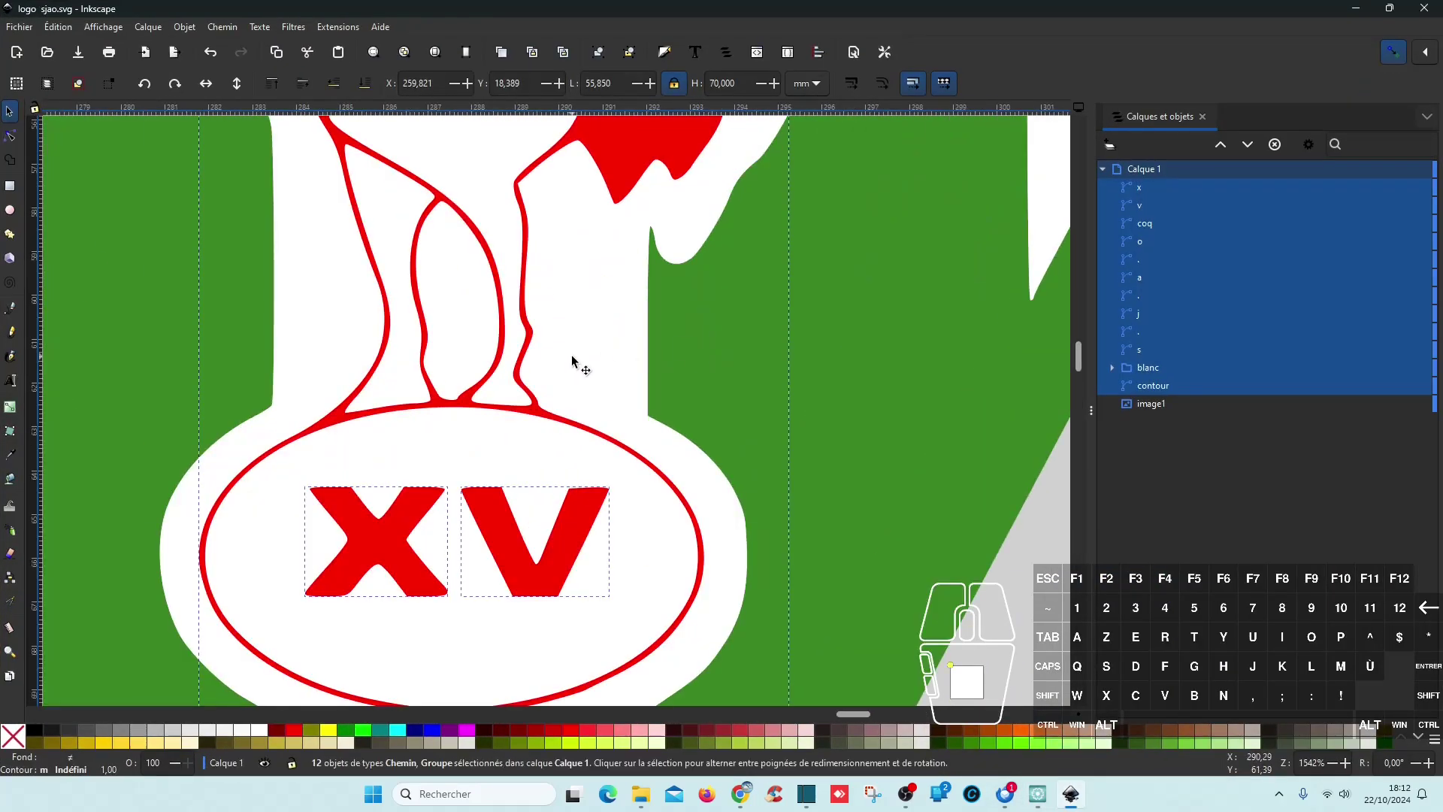
{"action": "scroll", "coordinate": [573, 361], "scroll_direction": "down", "scroll_amount": 2}
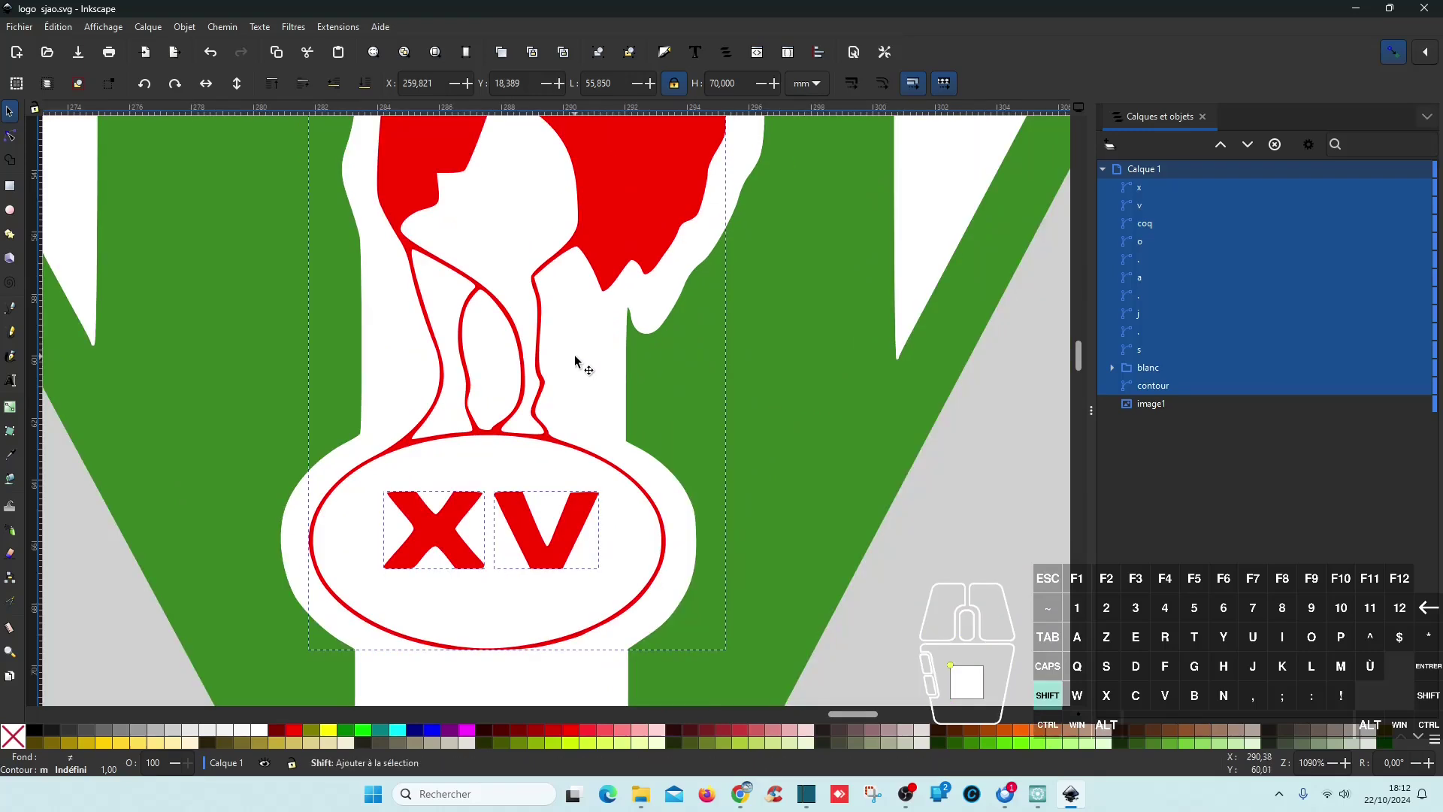
{"action": "scroll", "coordinate": [579, 363], "scroll_direction": "right", "scroll_amount": 1}
{"action": "scroll", "coordinate": [580, 364], "scroll_direction": "left", "scroll_amount": 4}
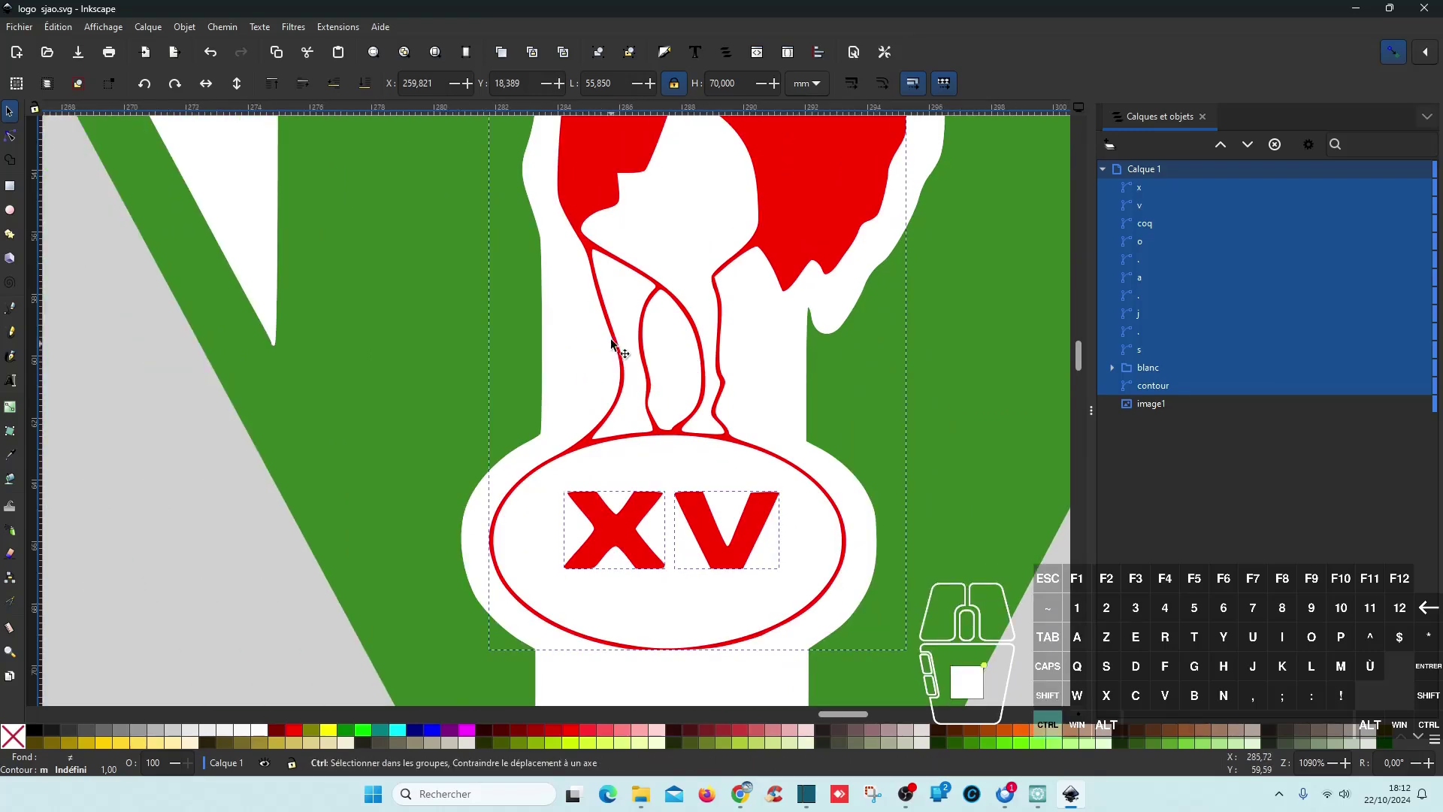
{"action": "scroll", "coordinate": [580, 396], "scroll_direction": "down", "scroll_amount": 3}
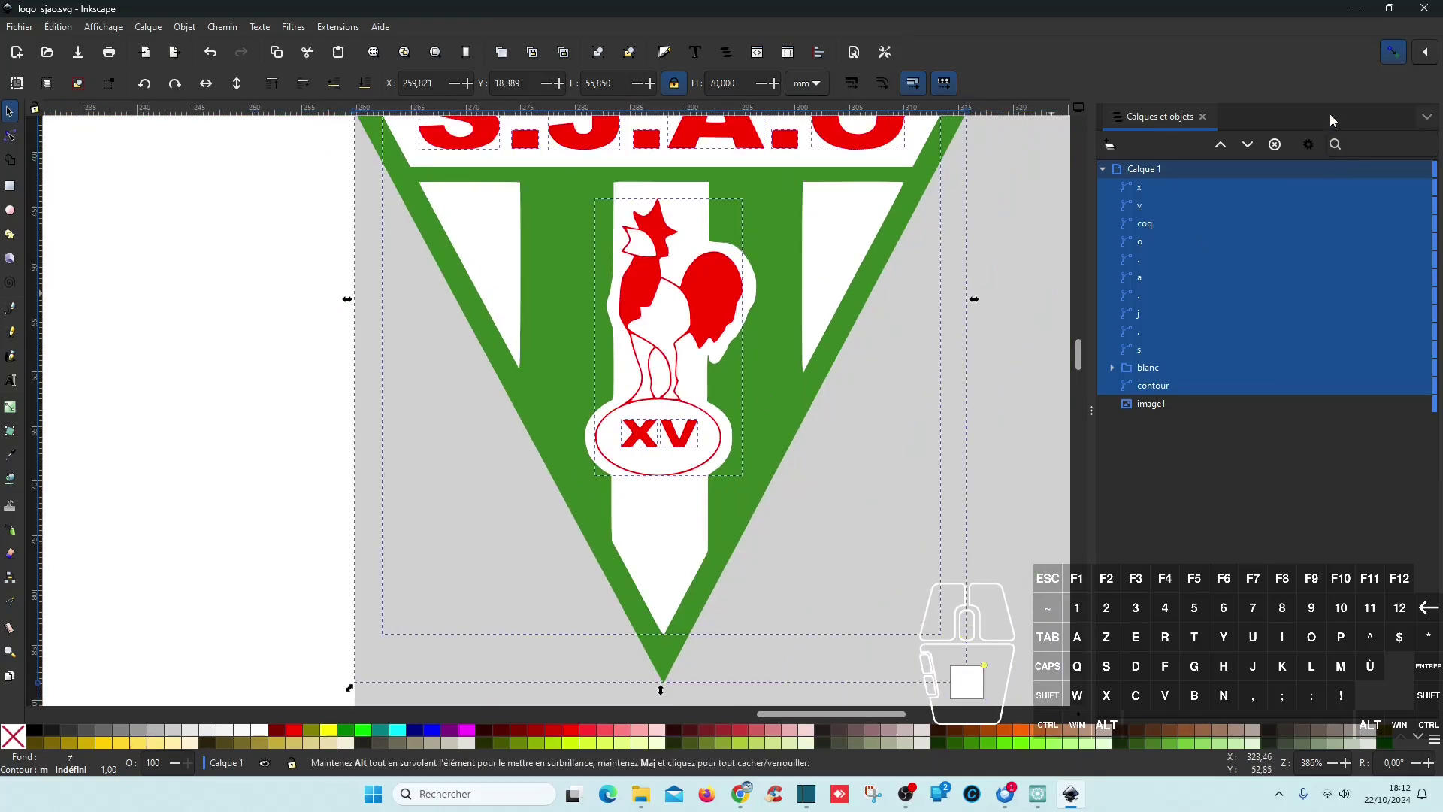
{"action": "left_click", "coordinate": [1355, 9]}
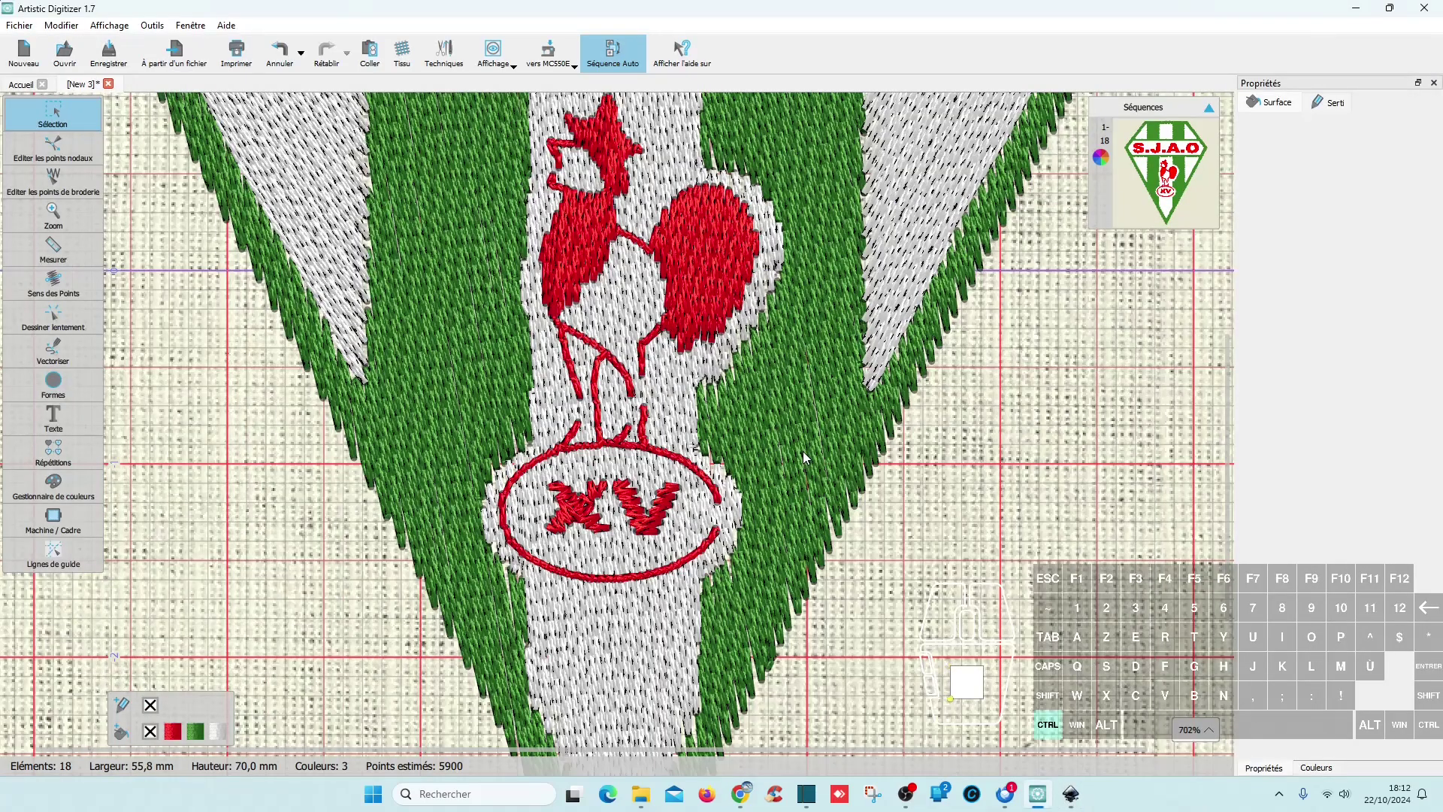
- Select the whole embroidered logo, set its width to 60 mm proportionally, and check the rooster and oval stitching
{"action": "scroll", "coordinate": [801, 452], "scroll_direction": "down", "scroll_amount": 2}
{"action": "scroll", "coordinate": [801, 452], "scroll_direction": "down", "scroll_amount": 1}
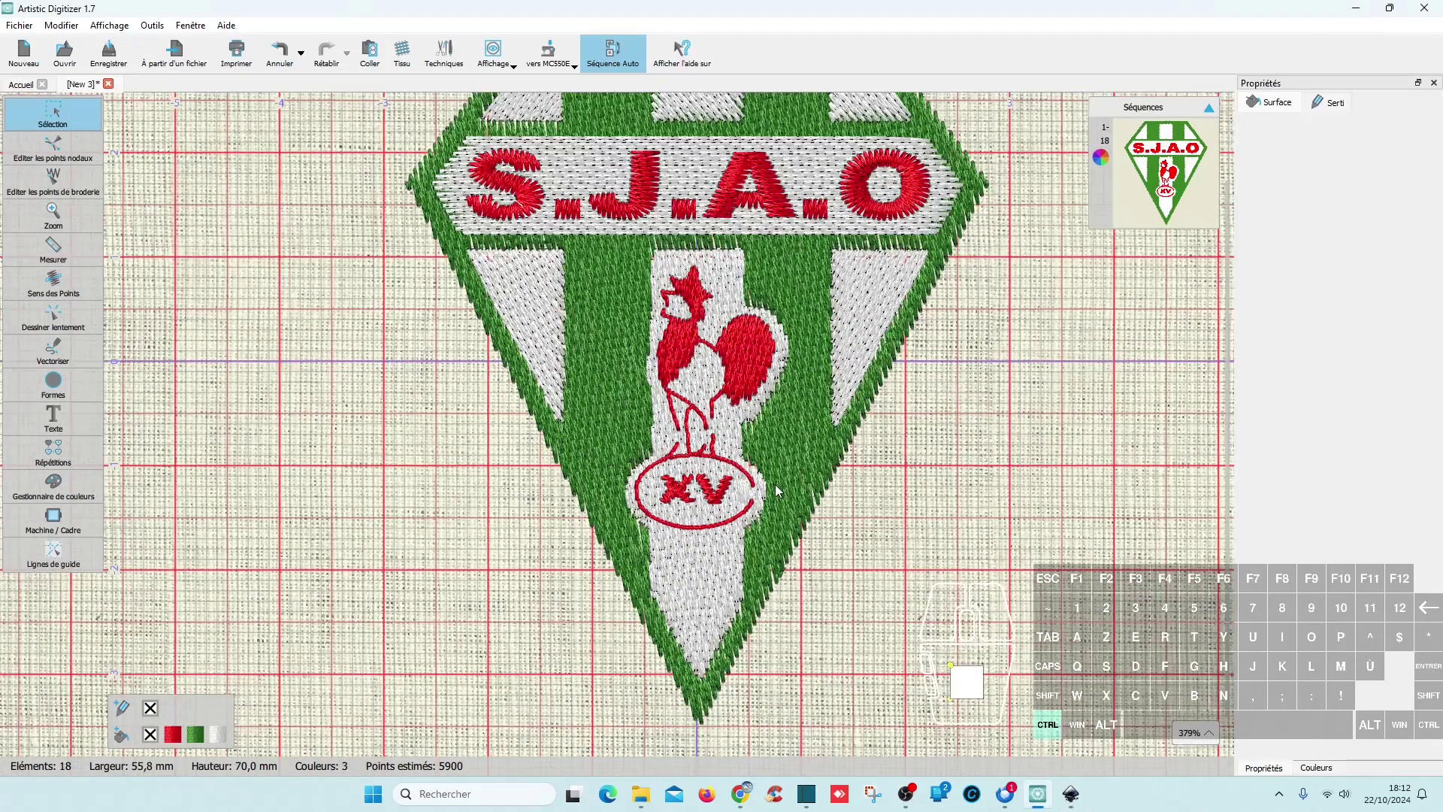
{"action": "scroll", "coordinate": [778, 432], "scroll_direction": "down", "scroll_amount": 2}
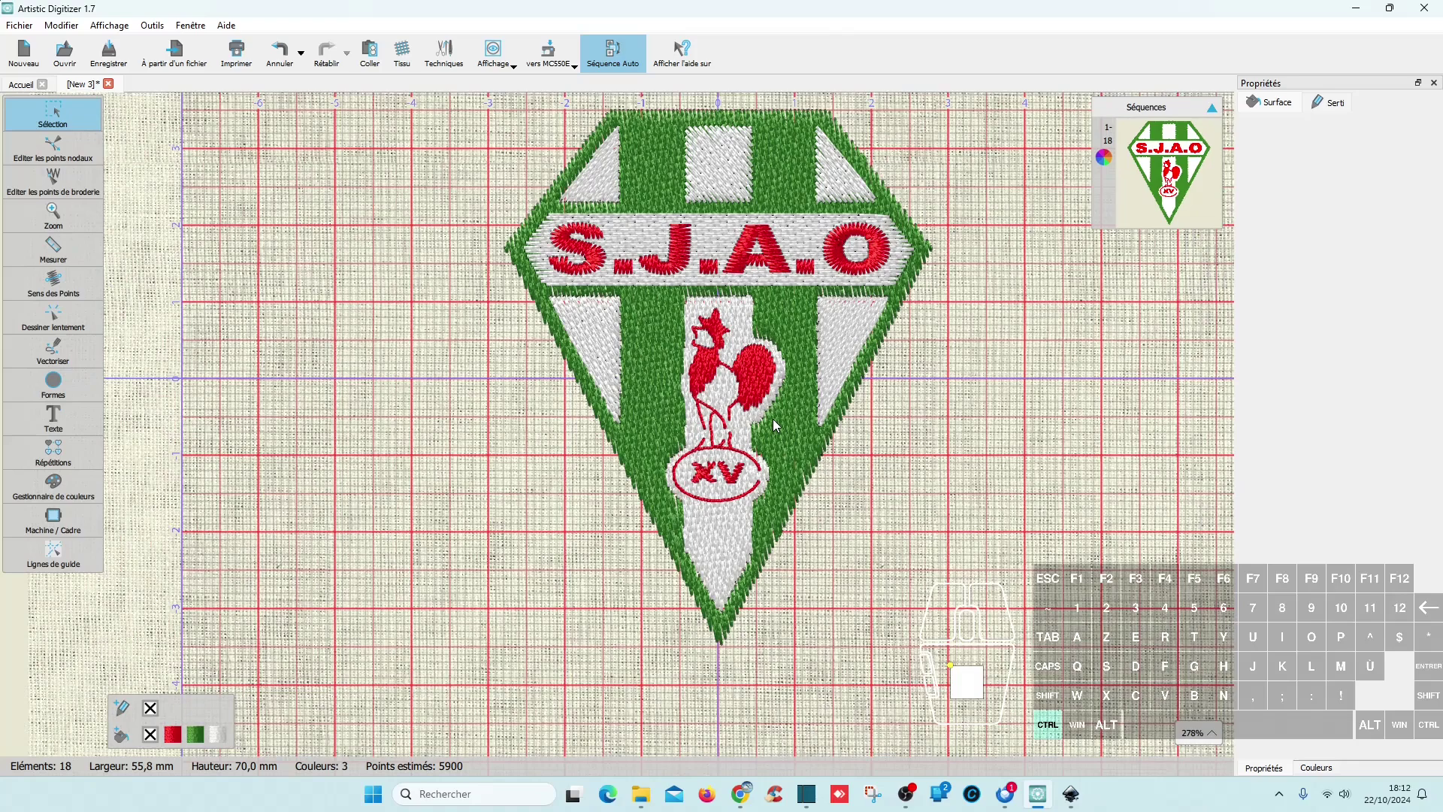
{"action": "scroll", "coordinate": [735, 419], "scroll_direction": "up", "scroll_amount": 1}
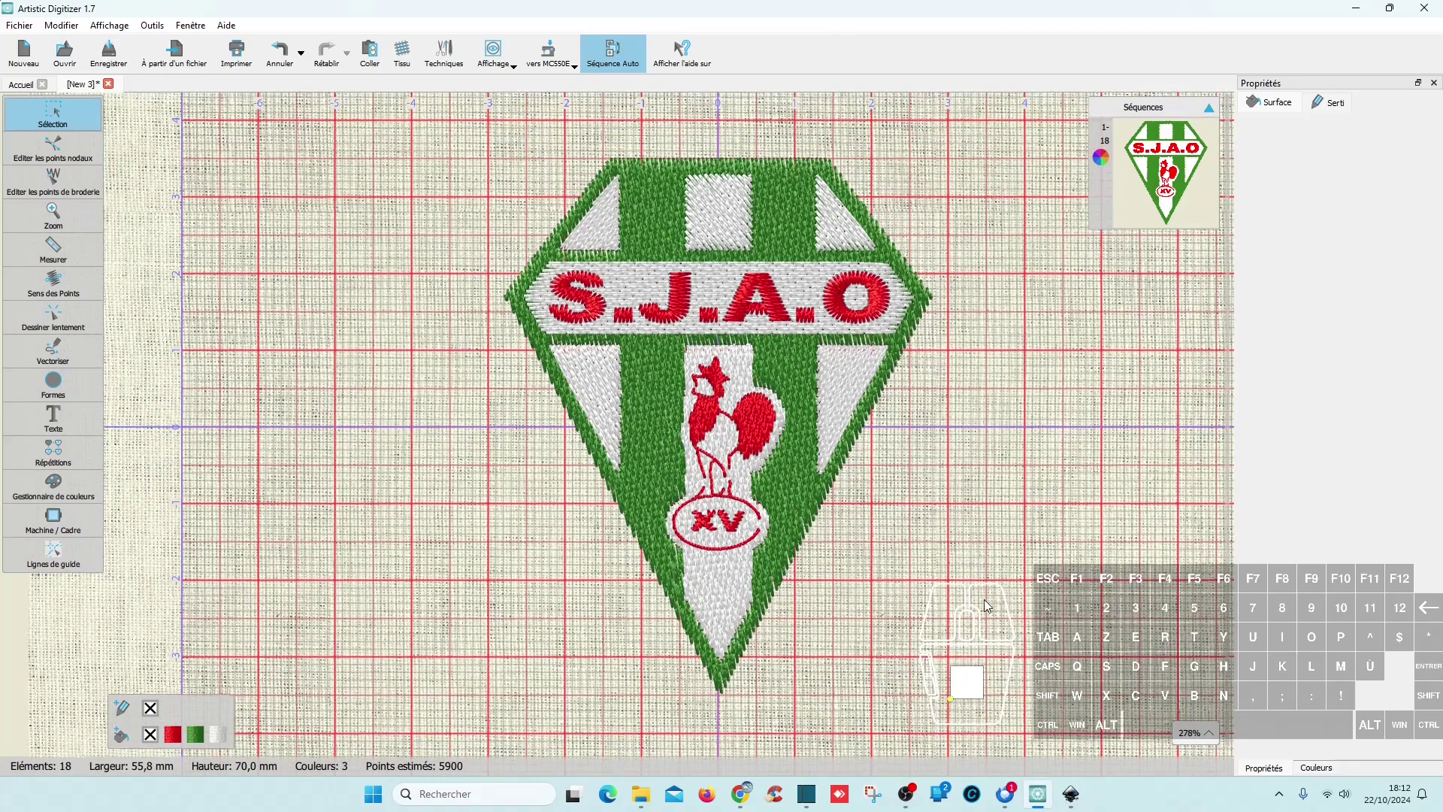
{"action": "left_click_drag", "start_coordinate": [1043, 737], "coordinate": [418, 108]}
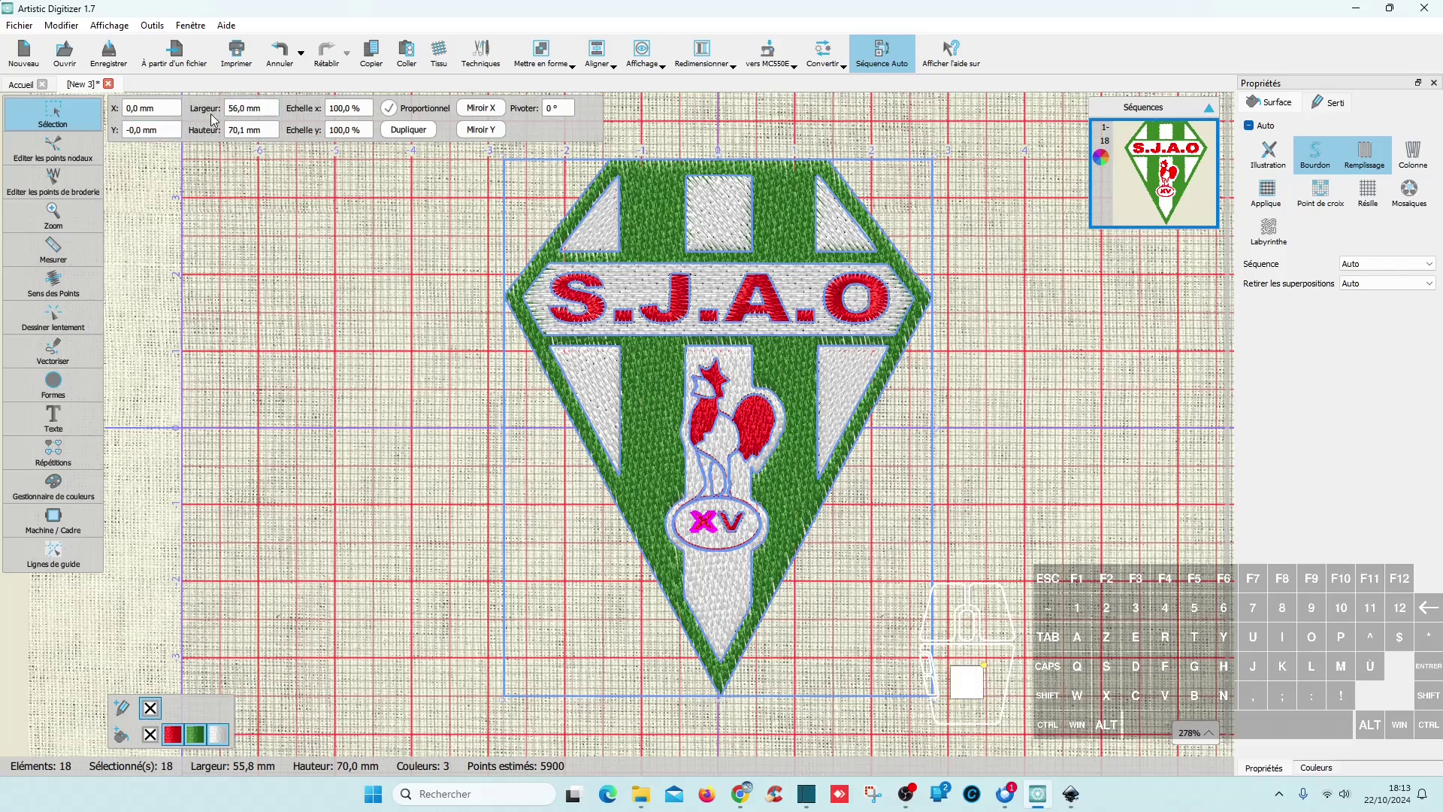
{"action": "double_click", "coordinate": [245, 107]}
{"action": "type", "text": "60"}
{"action": "key", "text": "Return"}
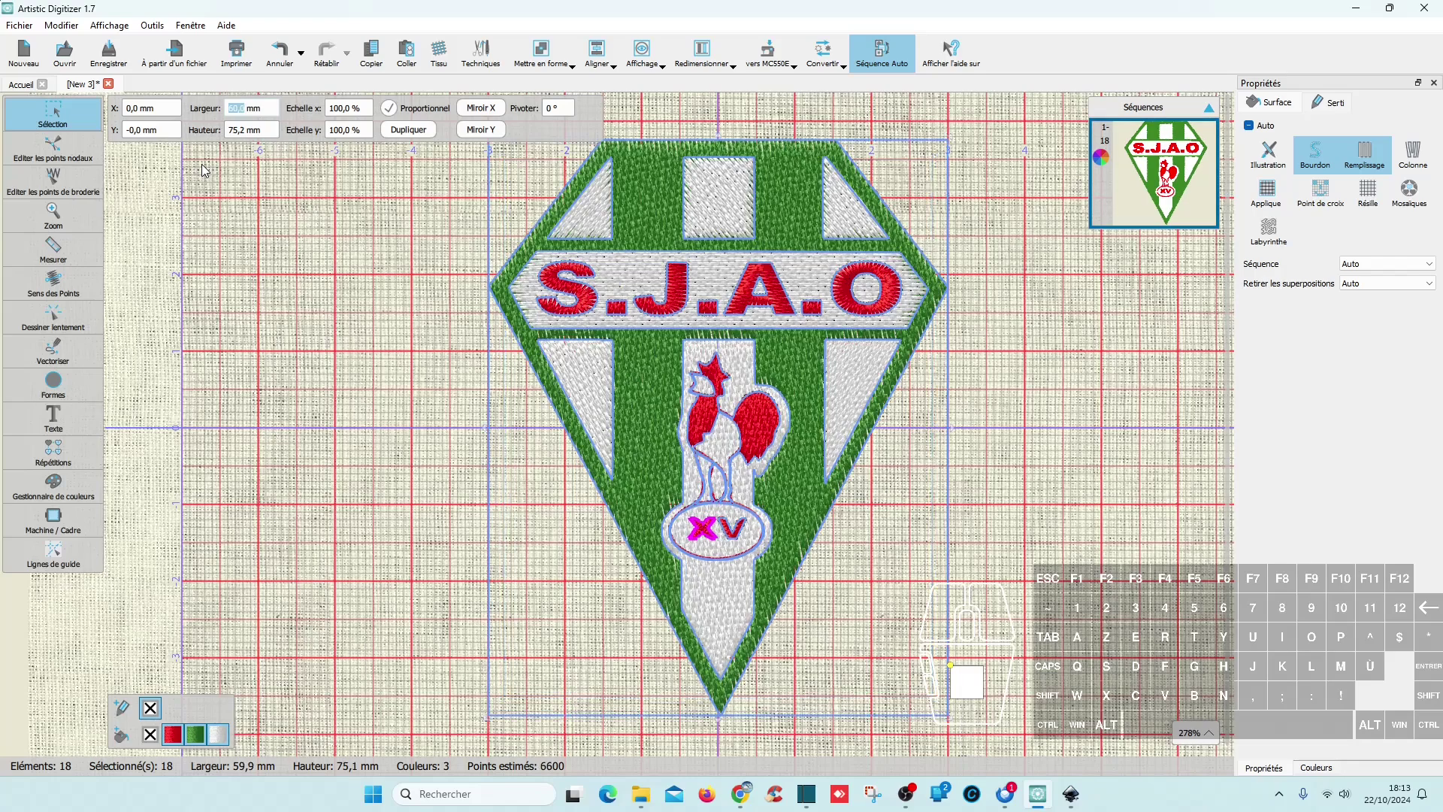
{"action": "left_click", "coordinate": [982, 436]}
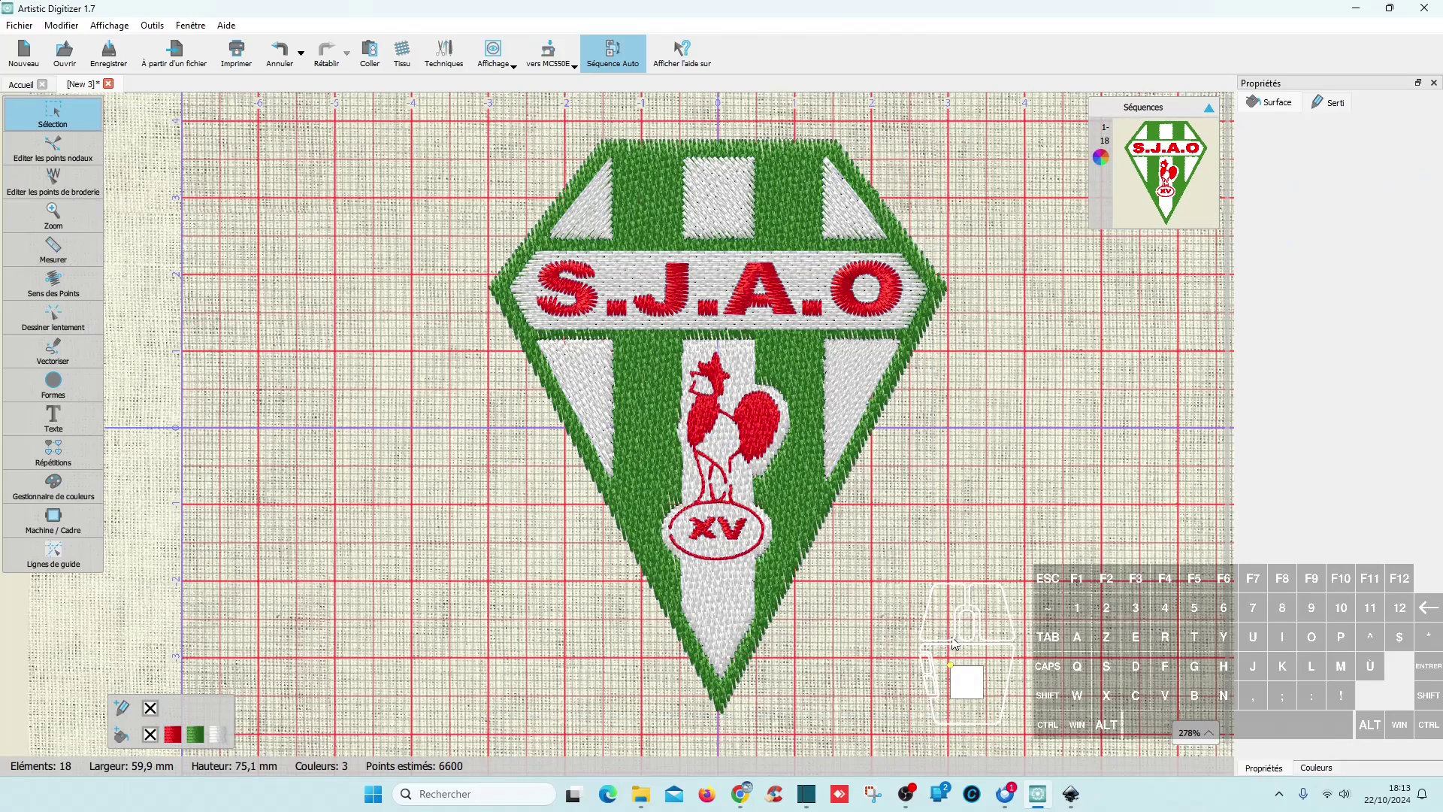
{"action": "scroll", "coordinate": [680, 547], "scroll_direction": "up", "scroll_amount": 4, "text": "ctrl"}
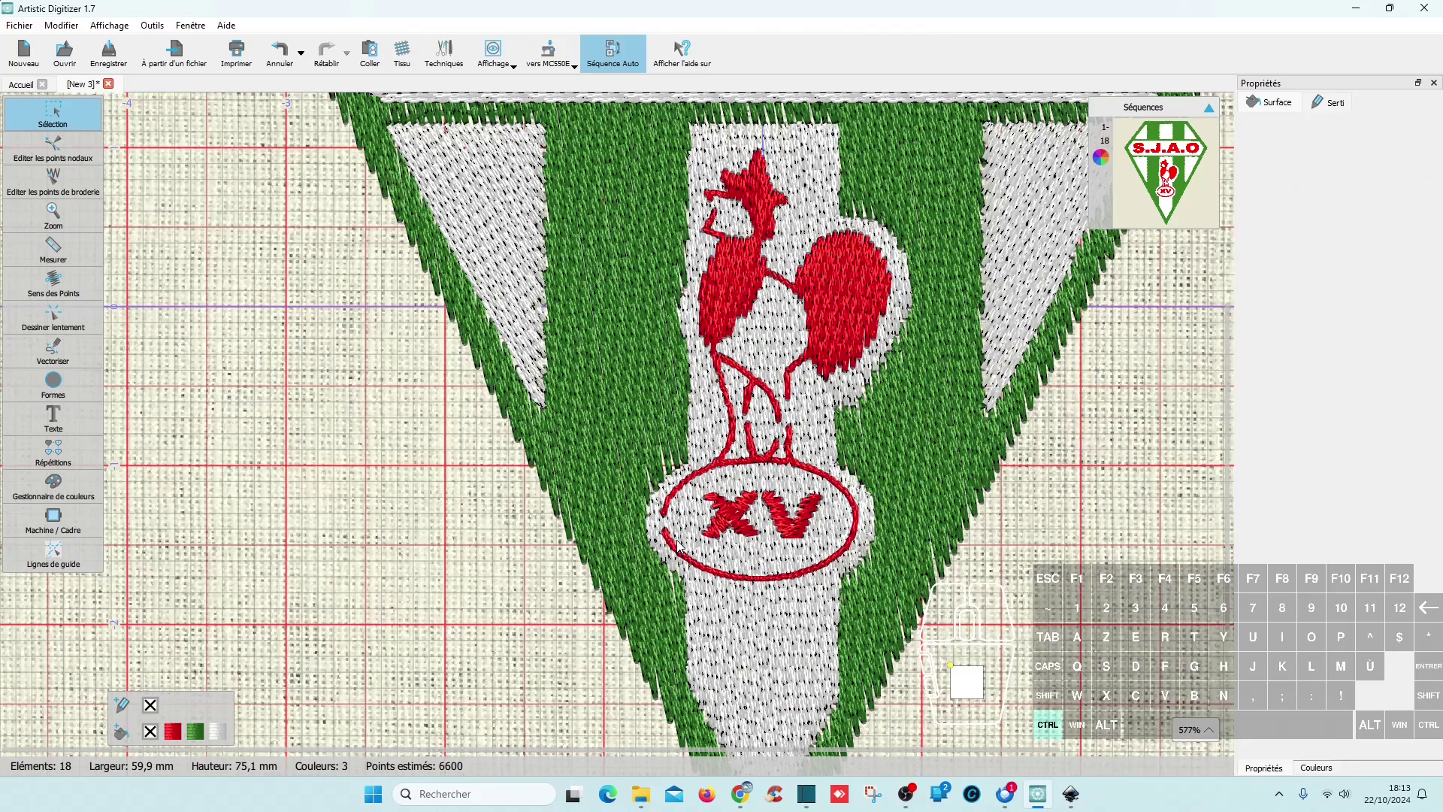
- Select the whole embroidered logo and set its width to 65 mm proportionally
{"action": "scroll", "coordinate": [680, 547], "scroll_direction": "down", "scroll_amount": 1}
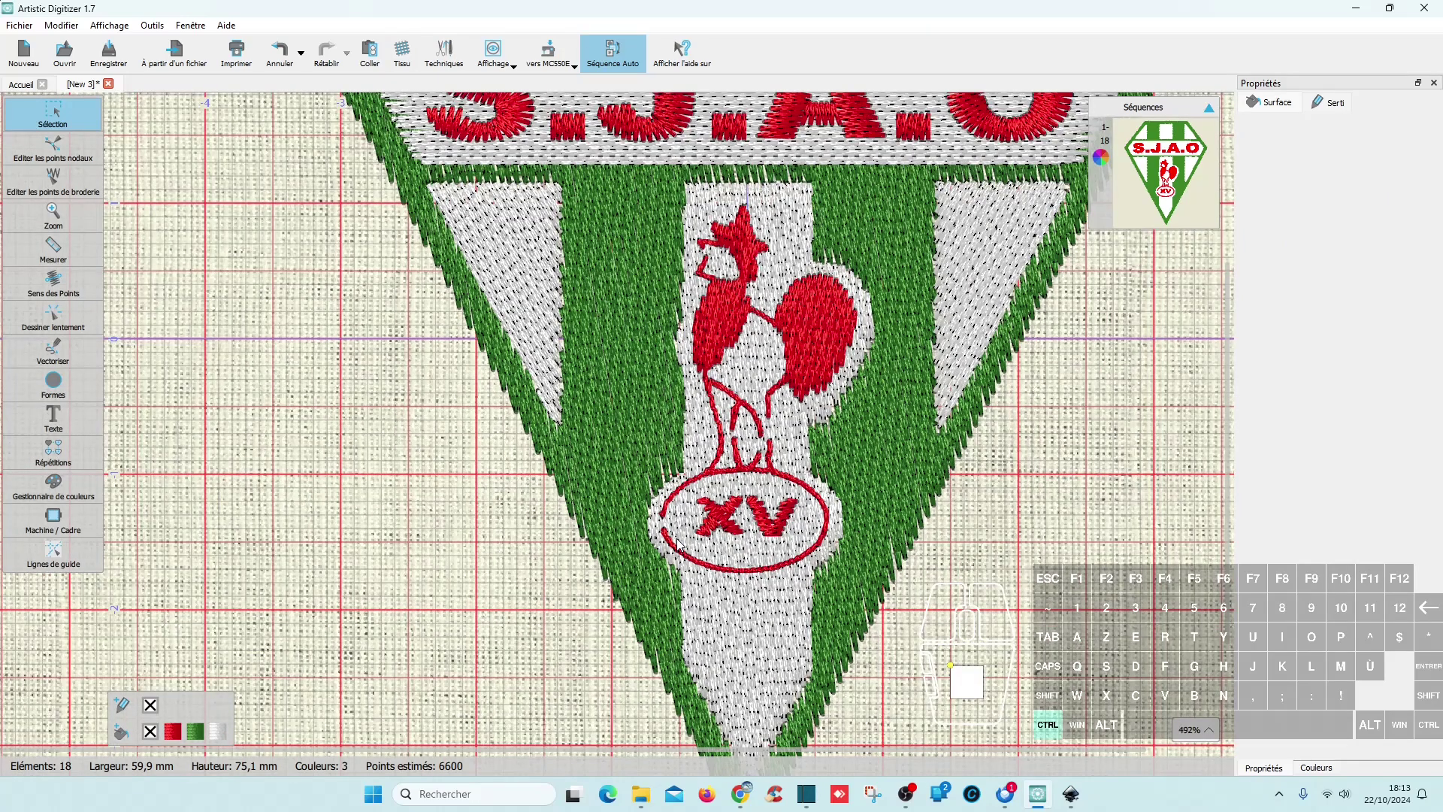
{"action": "scroll", "coordinate": [680, 547], "scroll_direction": "down", "scroll_amount": 1}
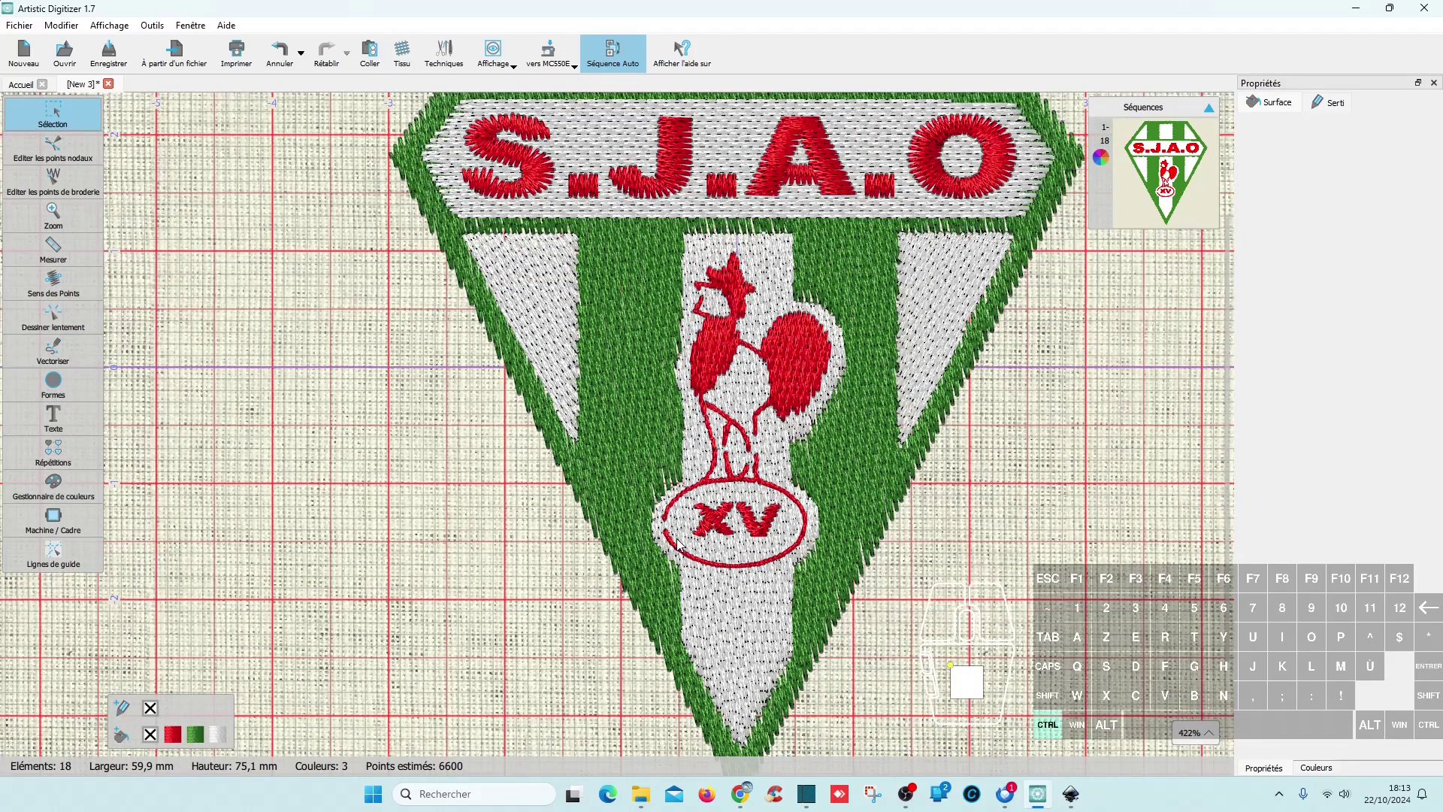
{"action": "key", "text": "ctrl+a"}
{"action": "left_click", "coordinate": [244, 105]}
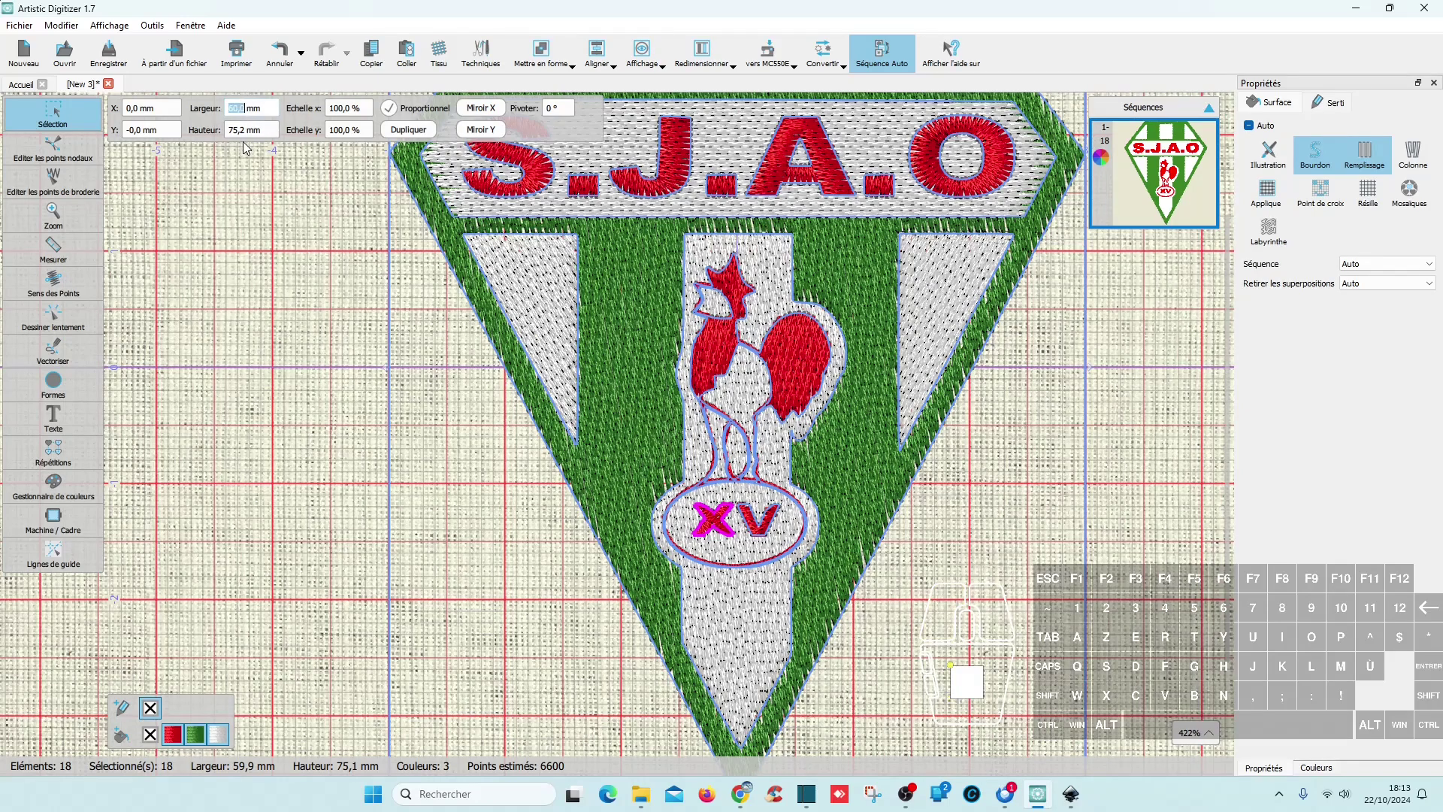
{"action": "type", "text": "65"}
{"action": "key", "text": "Return"}
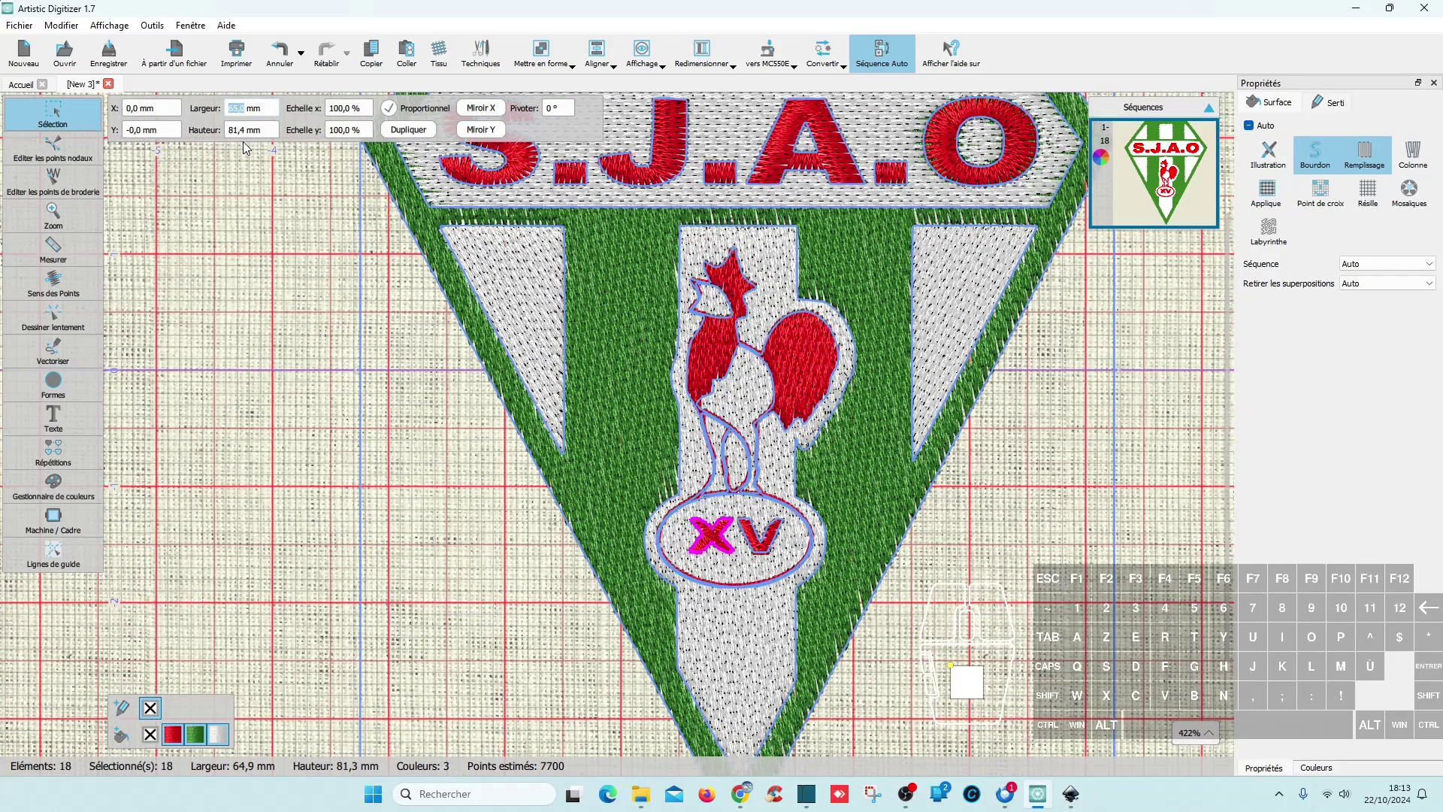
{"action": "left_click", "coordinate": [982, 580]}
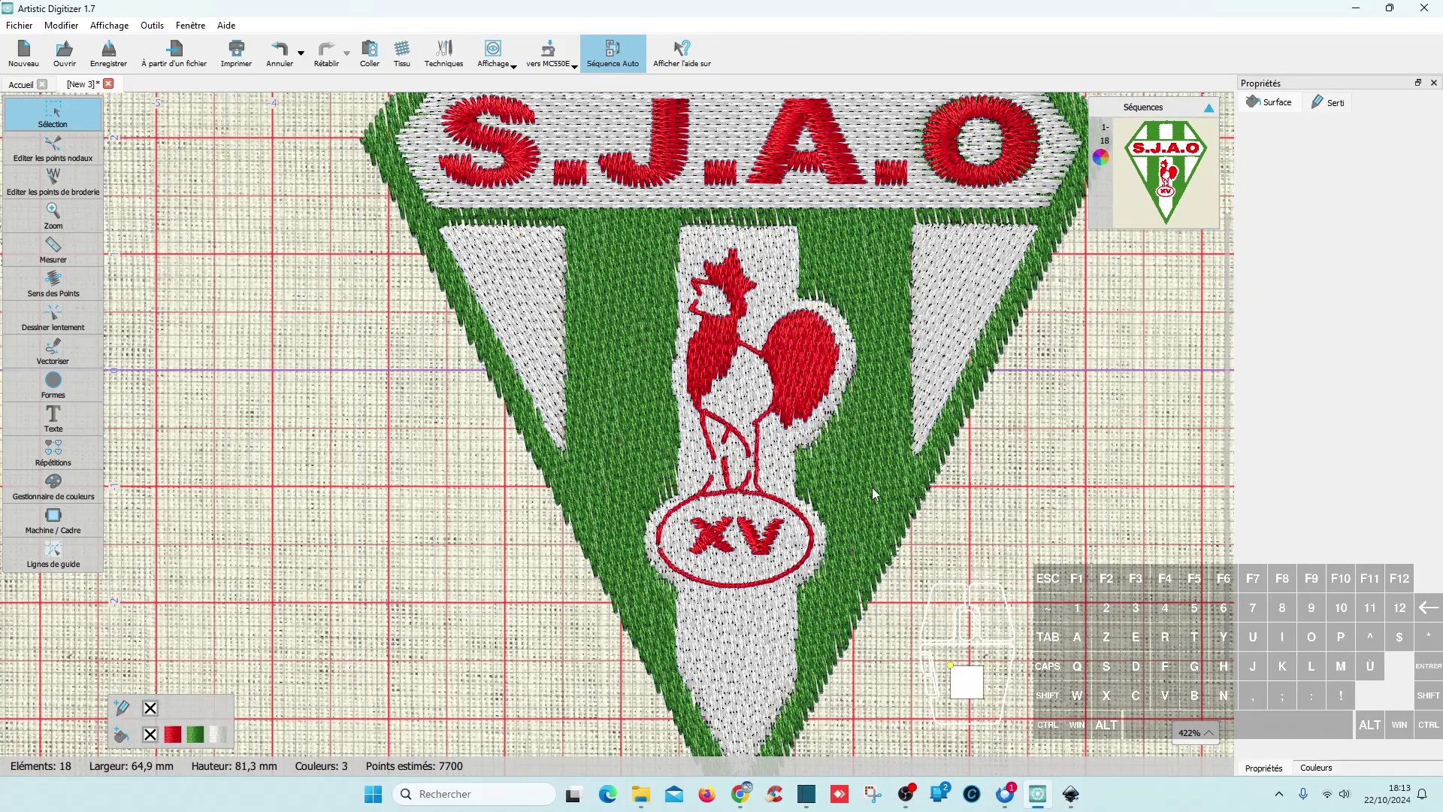
- Inspect the stitching of the rooster's legs and the oval up close, and examine the whole logo within the hoop
{"action": "scroll", "coordinate": [730, 474], "scroll_direction": "up", "scroll_amount": 3}
{"action": "scroll", "coordinate": [730, 474], "scroll_direction": "up", "scroll_amount": 2}
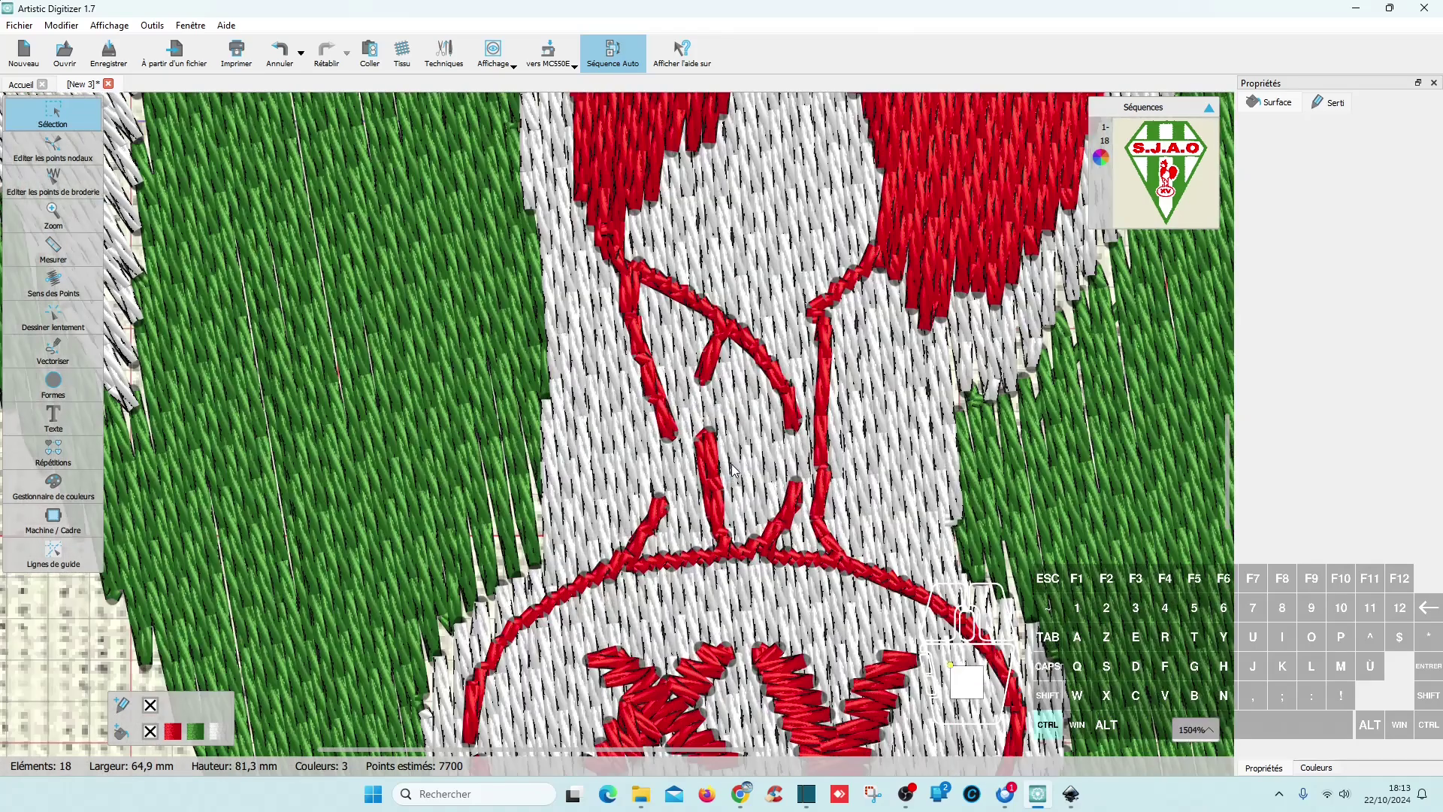
{"action": "left_click", "coordinate": [684, 484]}
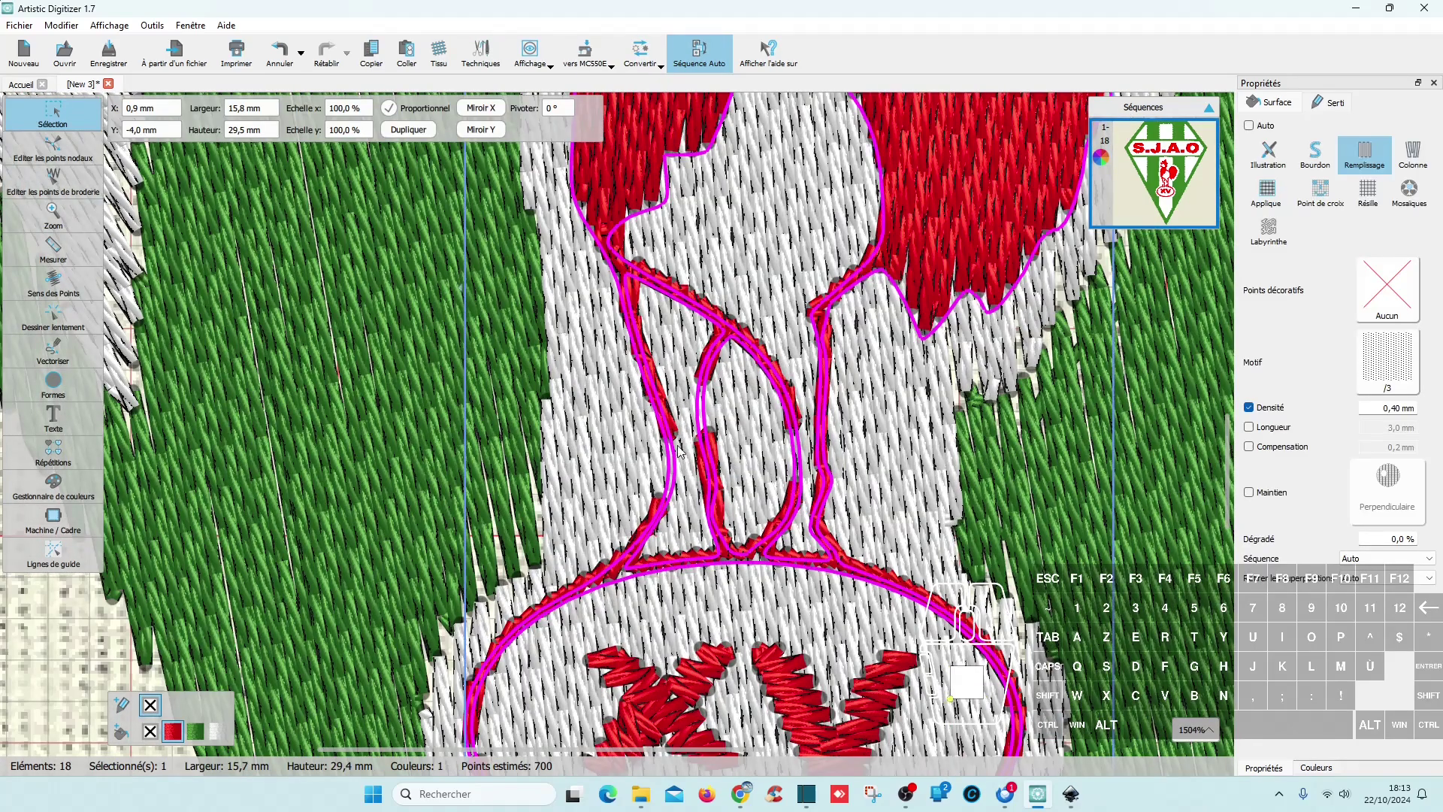
{"action": "key", "text": "ctrl"}
{"action": "scroll", "coordinate": [728, 481], "scroll_direction": "down", "scroll_amount": 2}
{"action": "left_click", "coordinate": [1102, 637]}
{"action": "key", "text": "ctrl"}
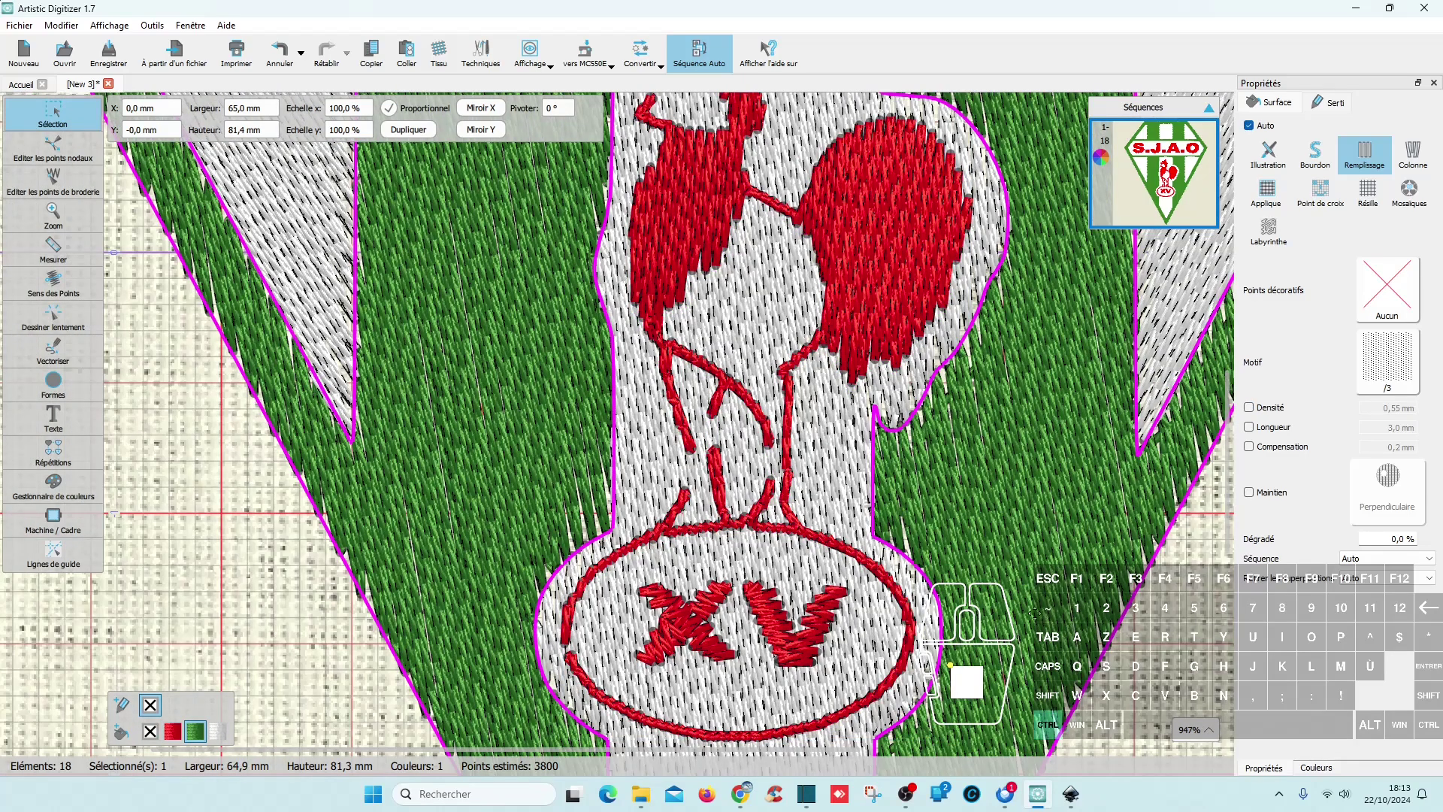
{"action": "scroll", "coordinate": [1026, 604], "scroll_direction": "down", "scroll_amount": 4}
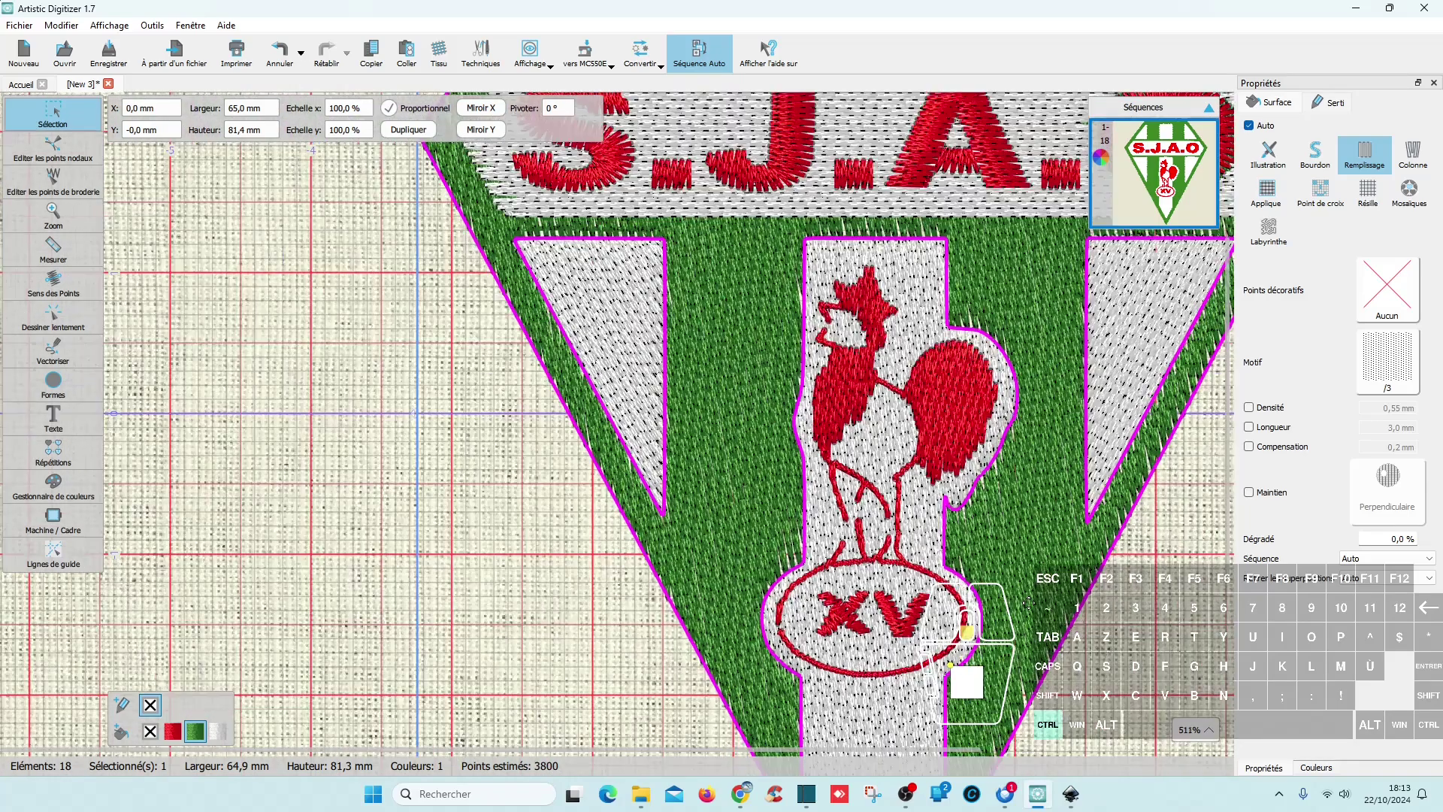
{"action": "scroll", "coordinate": [1028, 603], "scroll_direction": "down", "scroll_amount": 3}
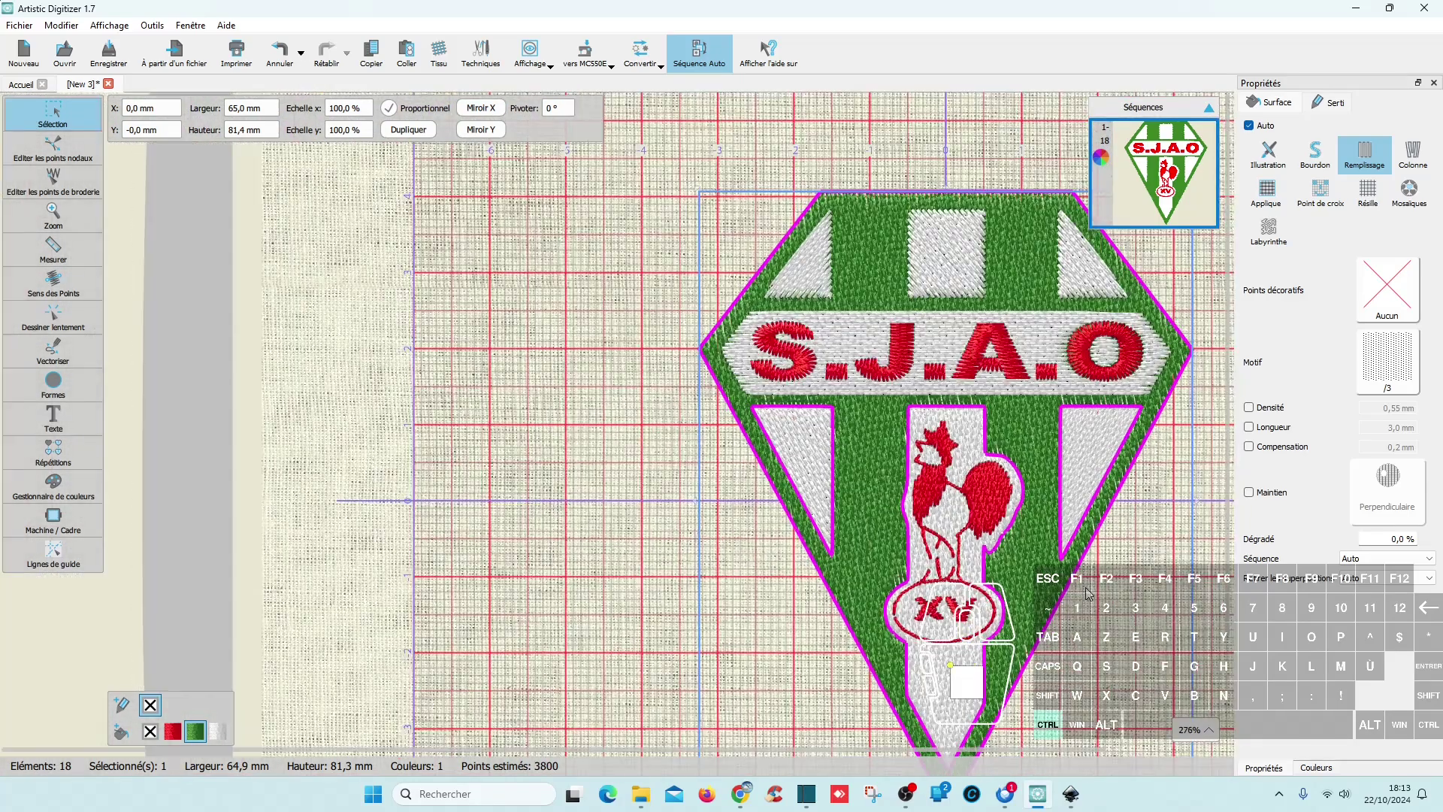
{"action": "key", "text": "shift"}
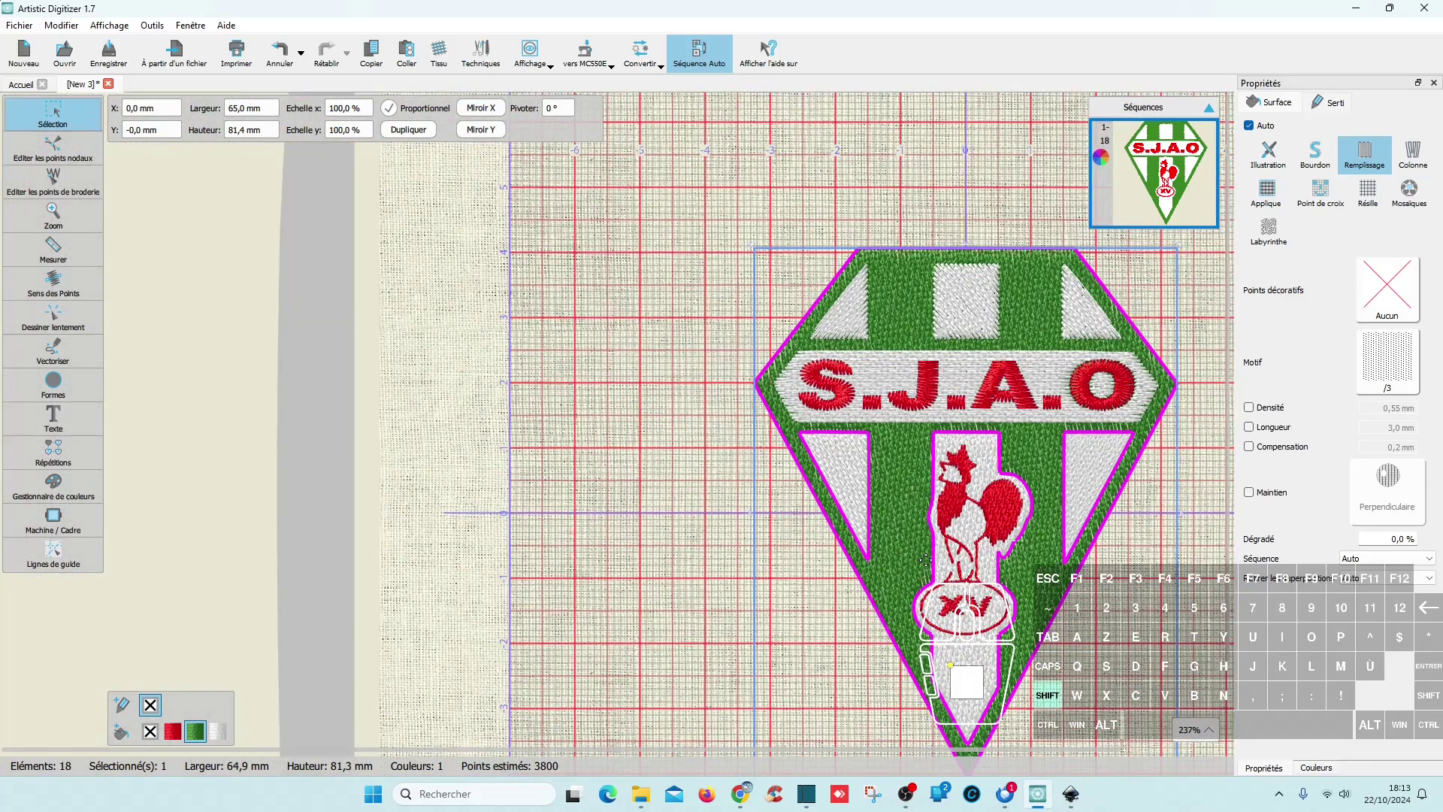
{"action": "scroll", "coordinate": [929, 565], "scroll_direction": "right", "scroll_amount": 3}
{"action": "scroll", "coordinate": [929, 566], "scroll_direction": "right", "scroll_amount": 1}
{"action": "scroll", "coordinate": [927, 562], "scroll_direction": "down", "scroll_amount": 2}
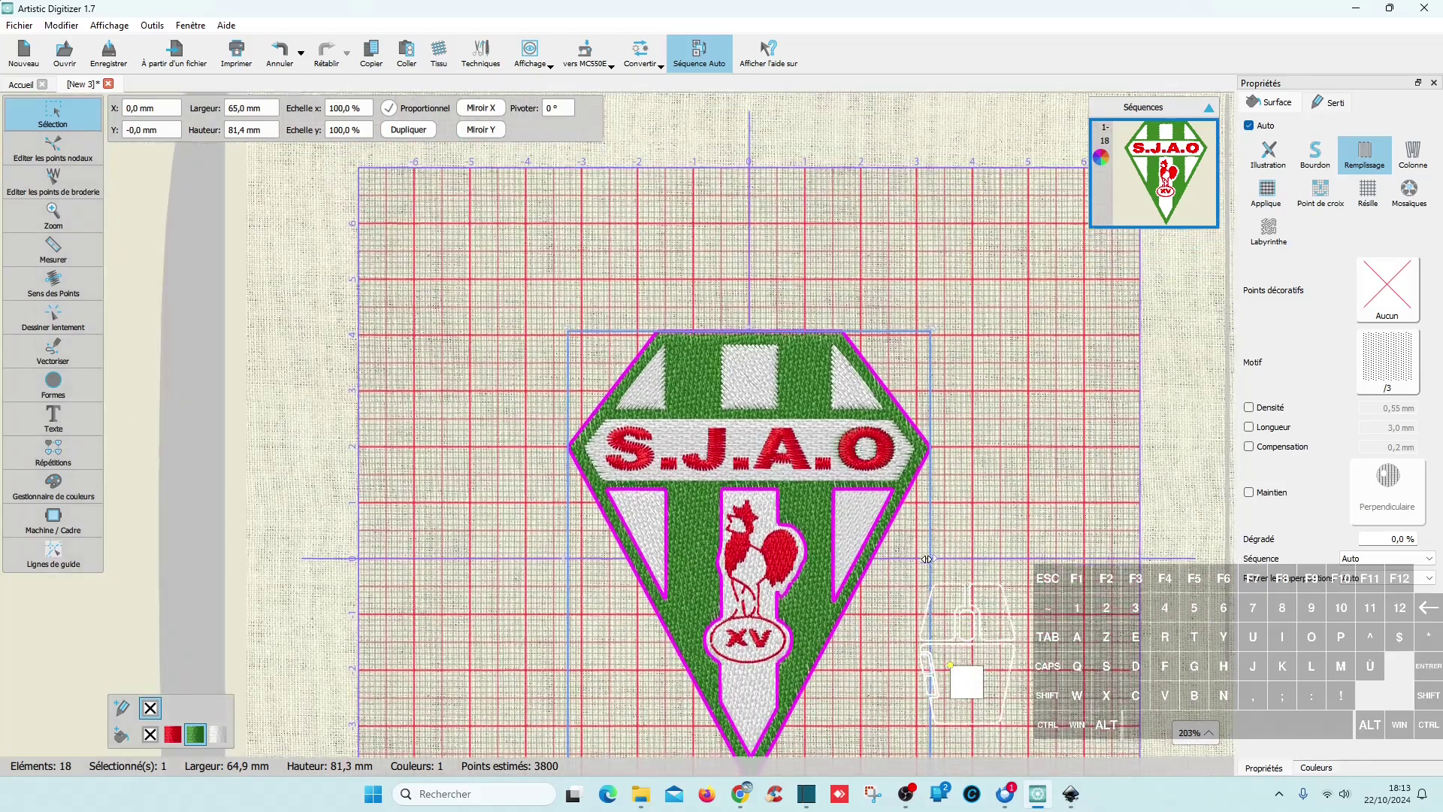
{"action": "scroll", "coordinate": [926, 559], "scroll_direction": "down", "scroll_amount": 1}
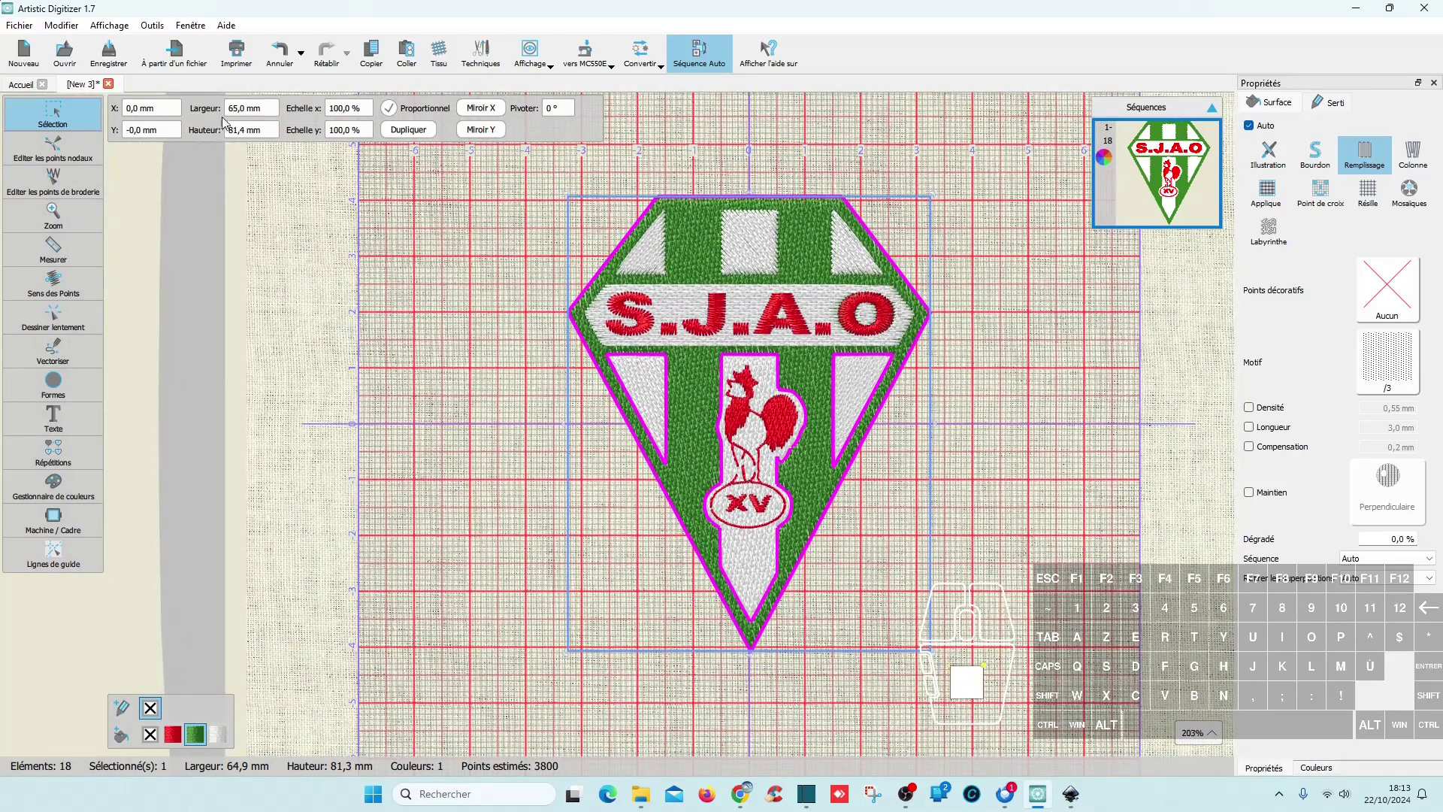
- Try resizing only the selected green background to a width of 70 mm, and undo the resize
{"action": "left_click_drag", "start_coordinate": [246, 110], "coordinate": [209, 118]}
{"action": "type", "text": "70"}
{"action": "key", "text": "Return"}
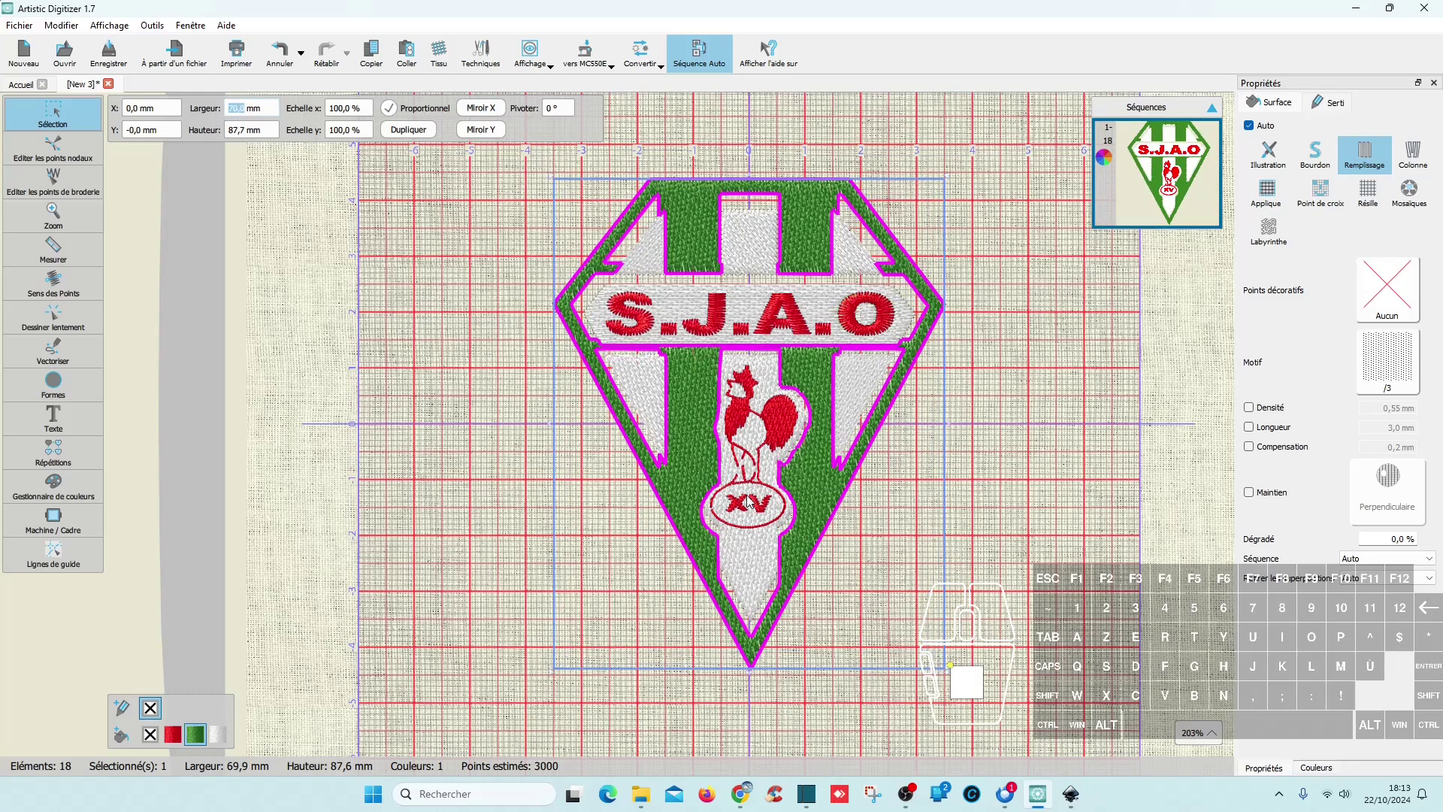
{"action": "left_click", "coordinate": [886, 596]}
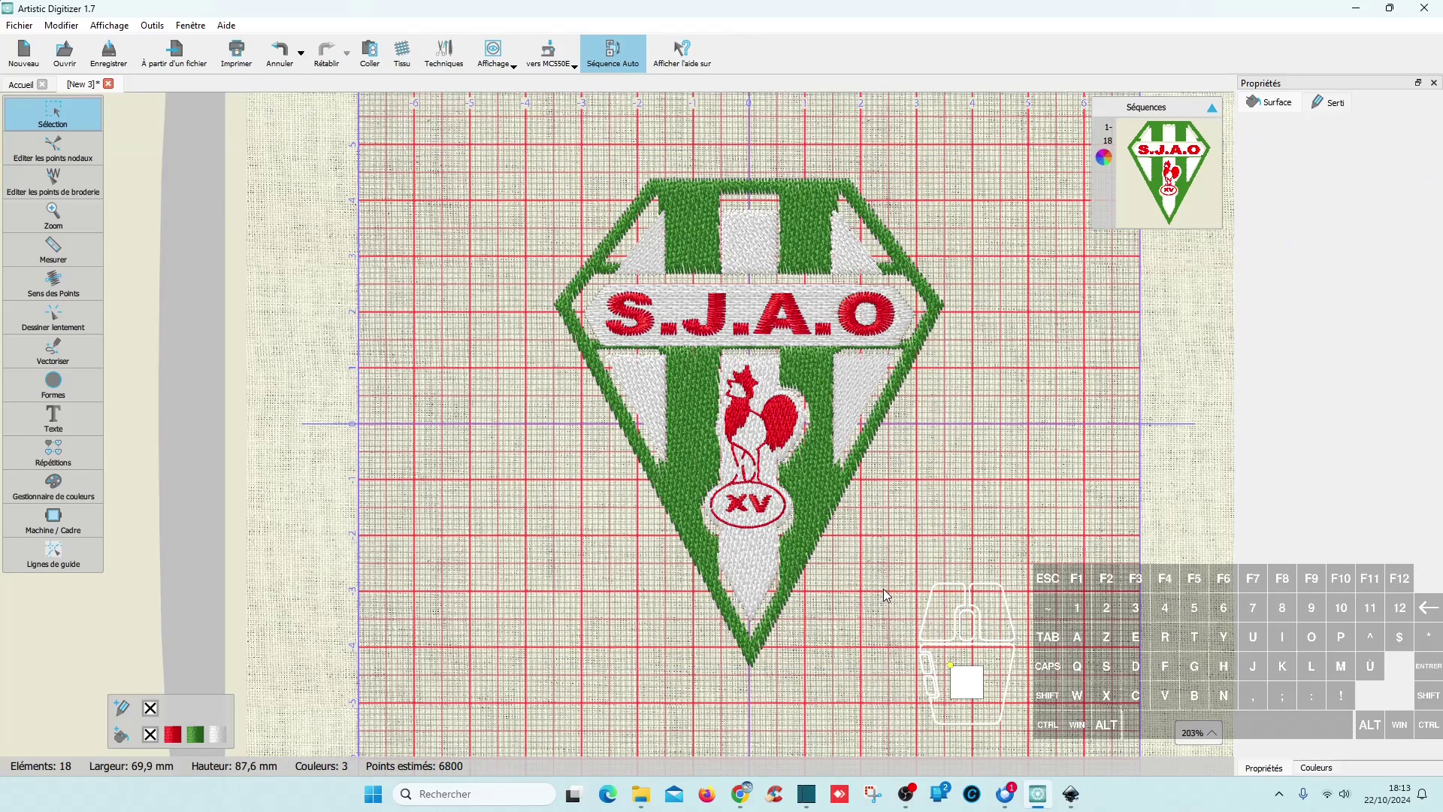
{"action": "key", "text": "ctrl+z"}
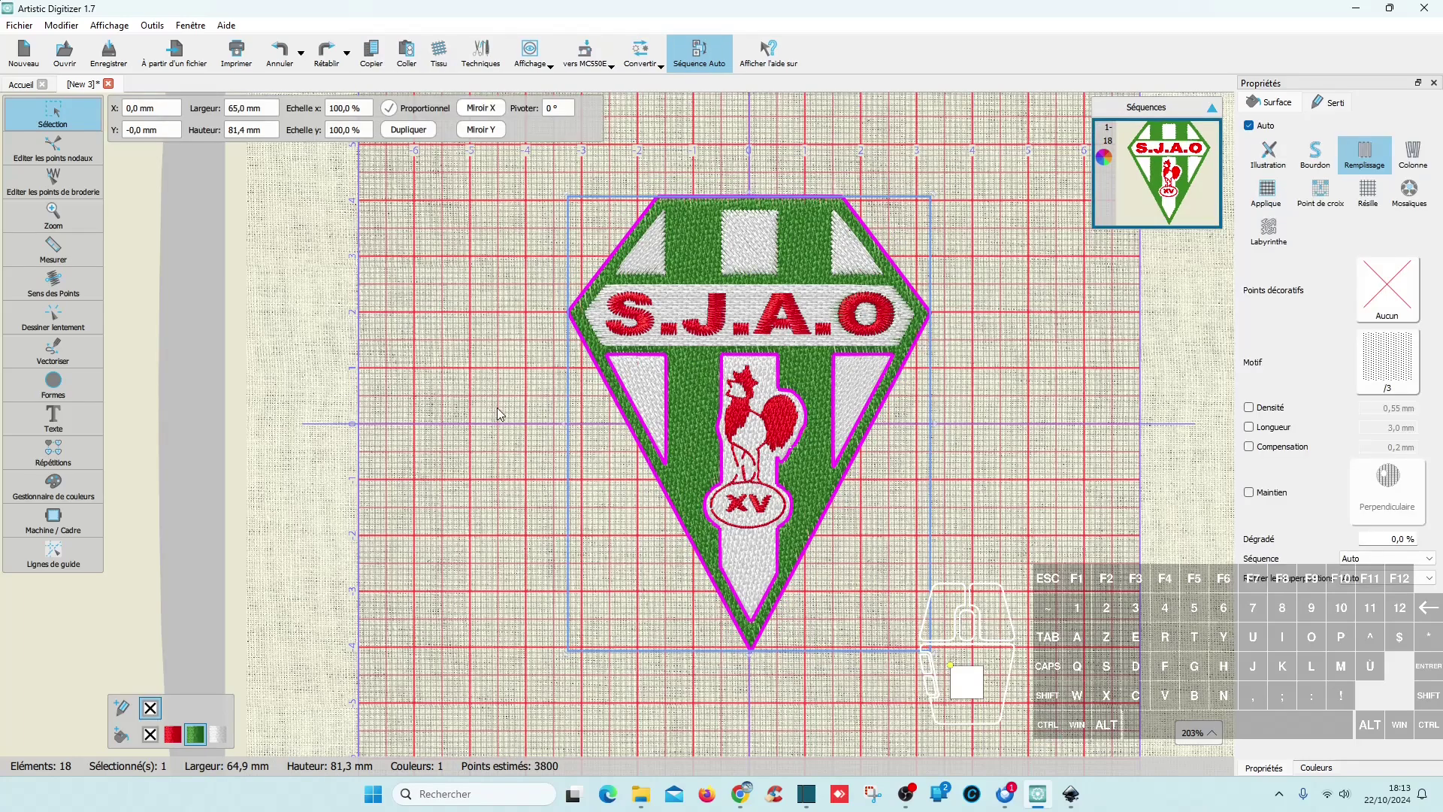
{"action": "left_click", "coordinate": [499, 399]}
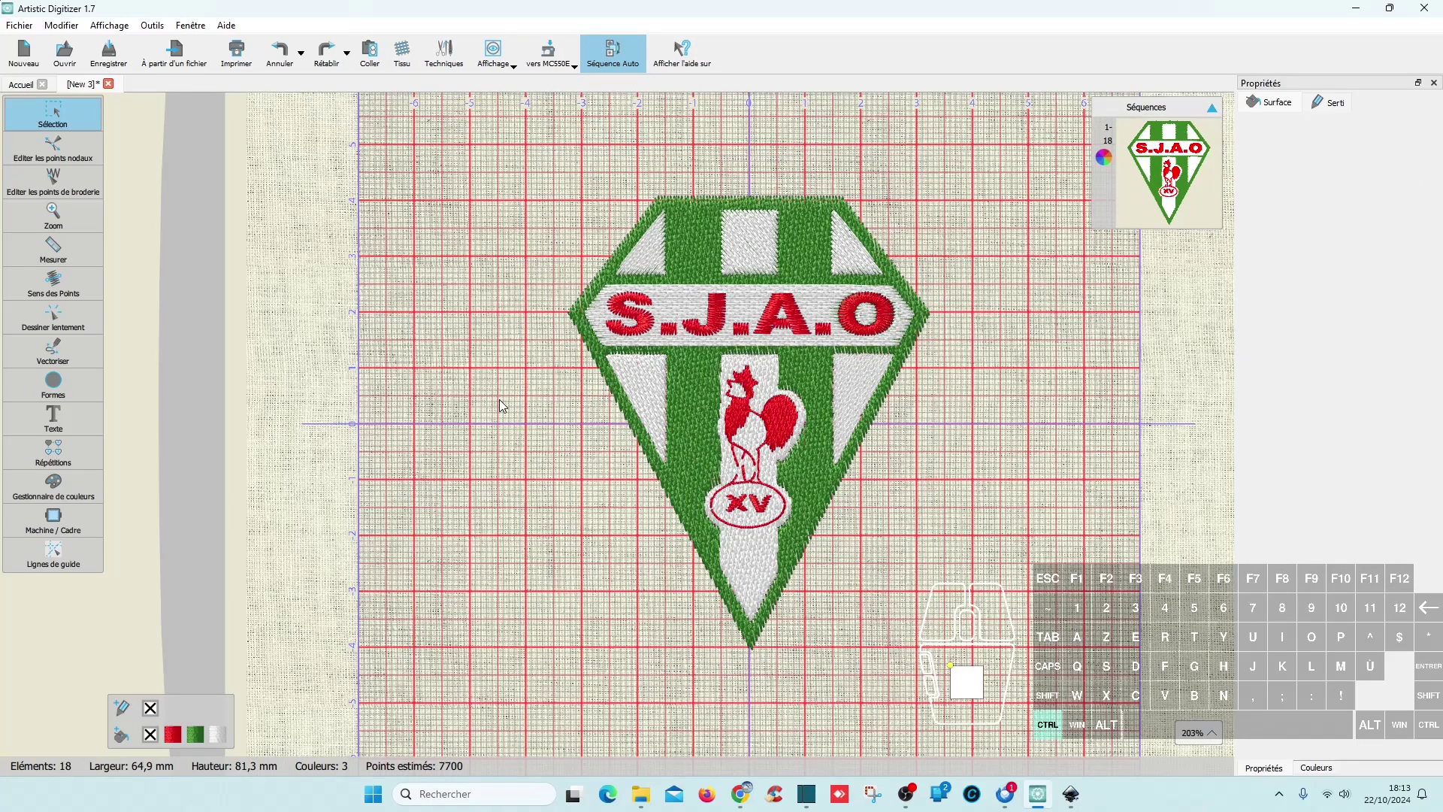
- Select all elements of the logo and set their overall width to 70 mm proportionally
{"action": "key", "text": "ctrl+a"}
{"action": "double_click", "coordinate": [248, 108]}
{"action": "type", "text": "70"}
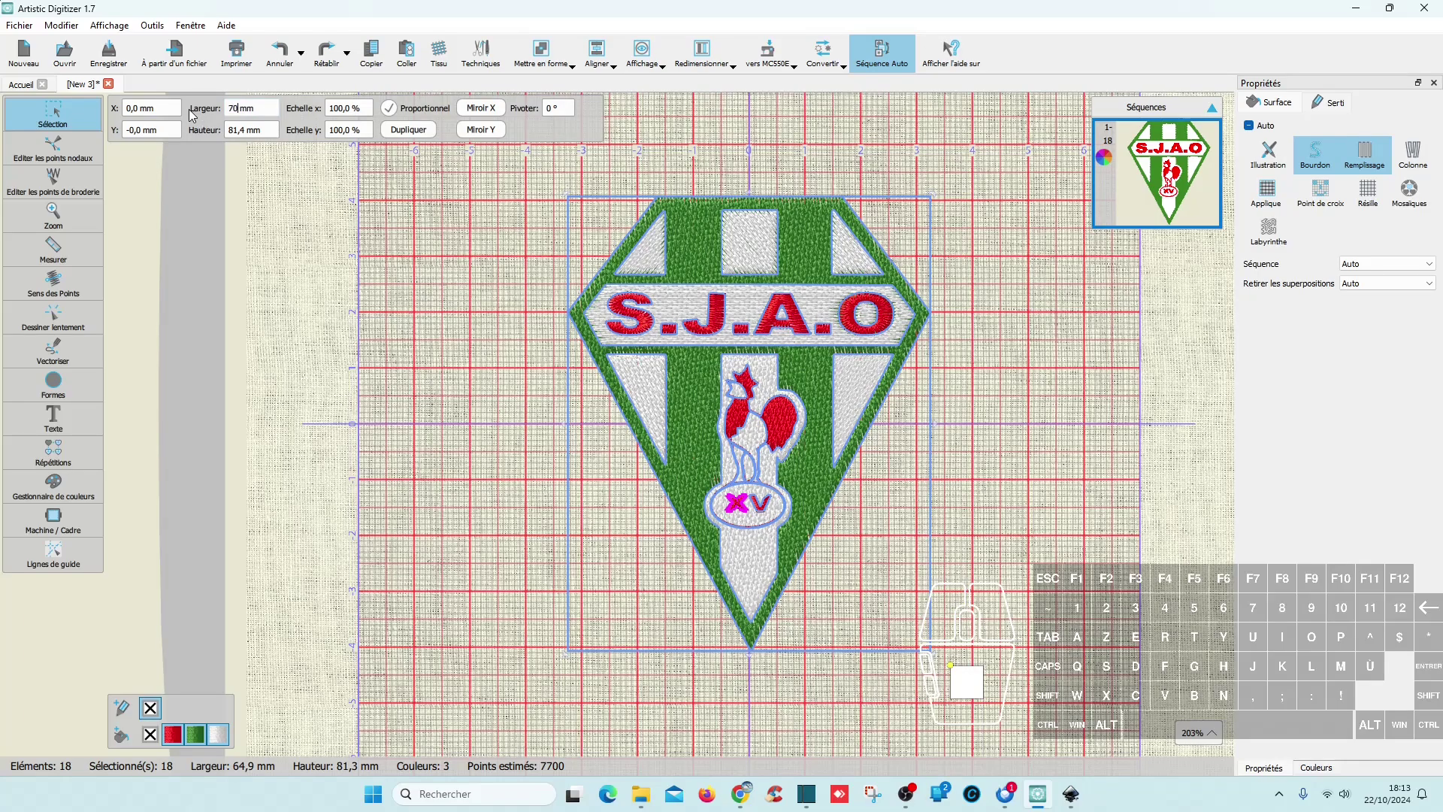
{"action": "key", "text": "Return"}
{"action": "key", "text": "Escape"}
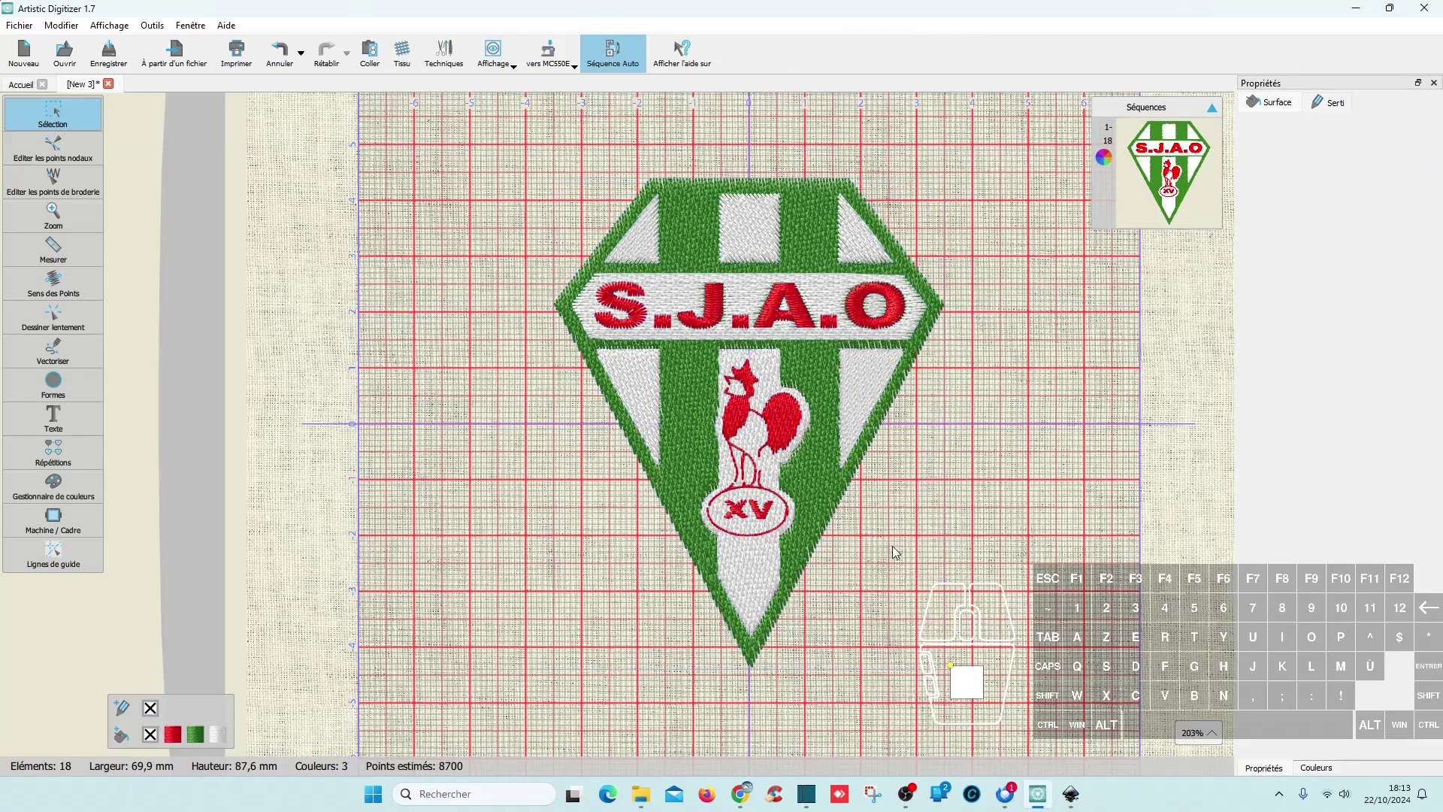
- Change the stitch type of the letters X and V inside the oval to Remplissage
{"action": "scroll", "coordinate": [761, 473], "scroll_direction": "up", "scroll_amount": 5}
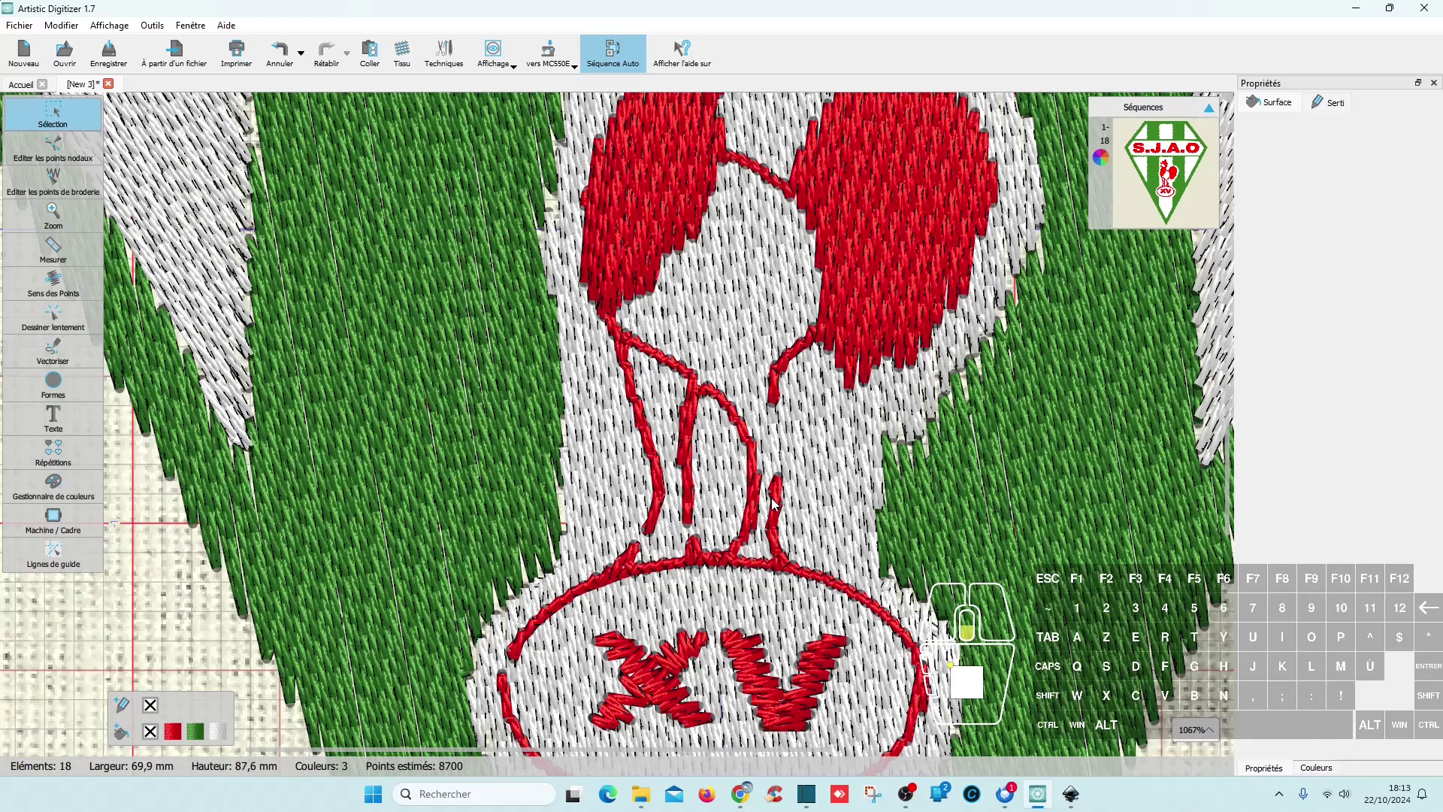
{"action": "scroll", "coordinate": [774, 504], "scroll_direction": "down", "scroll_amount": 1}
{"action": "left_click", "coordinate": [647, 676]}
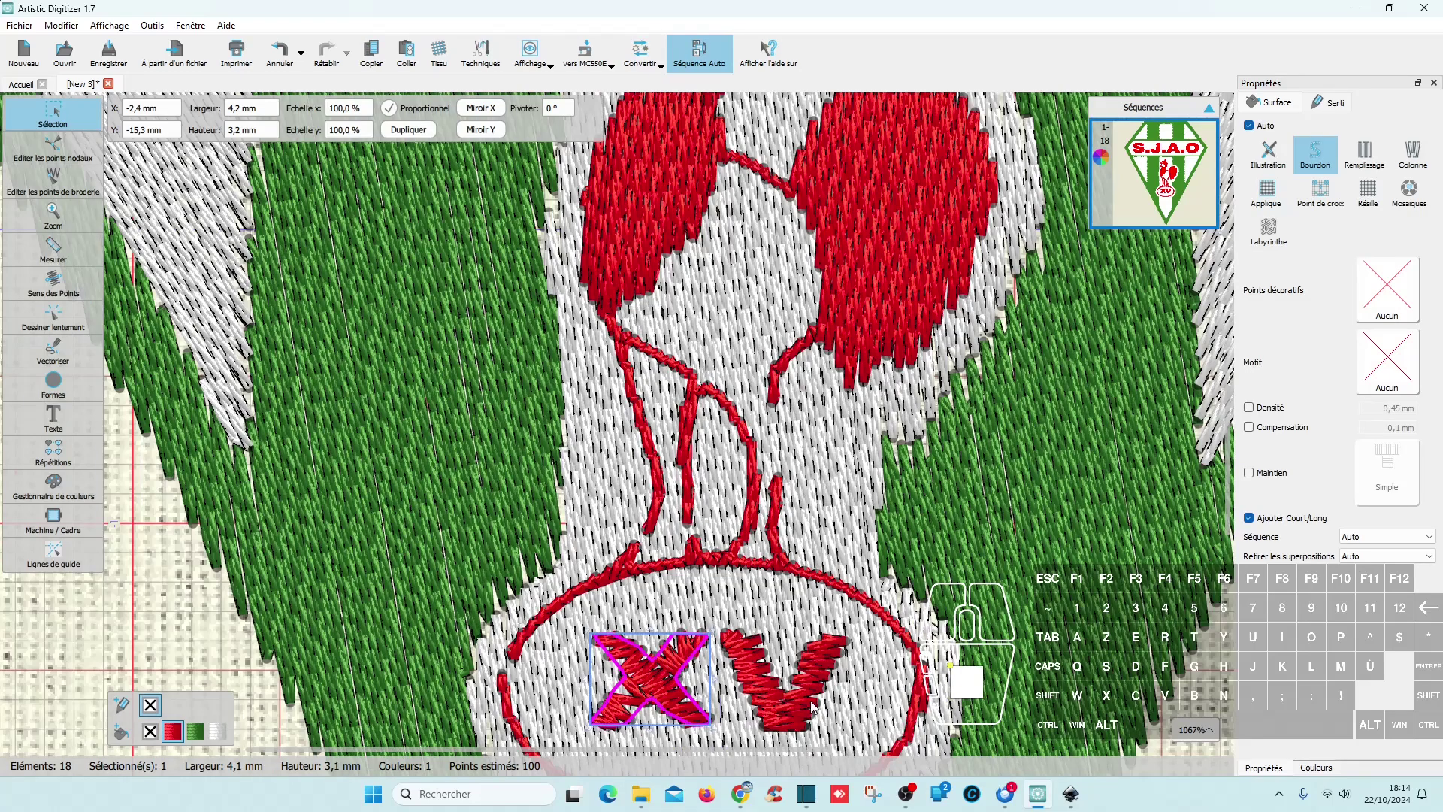
{"action": "left_click", "coordinate": [801, 705], "text": "ctrl"}
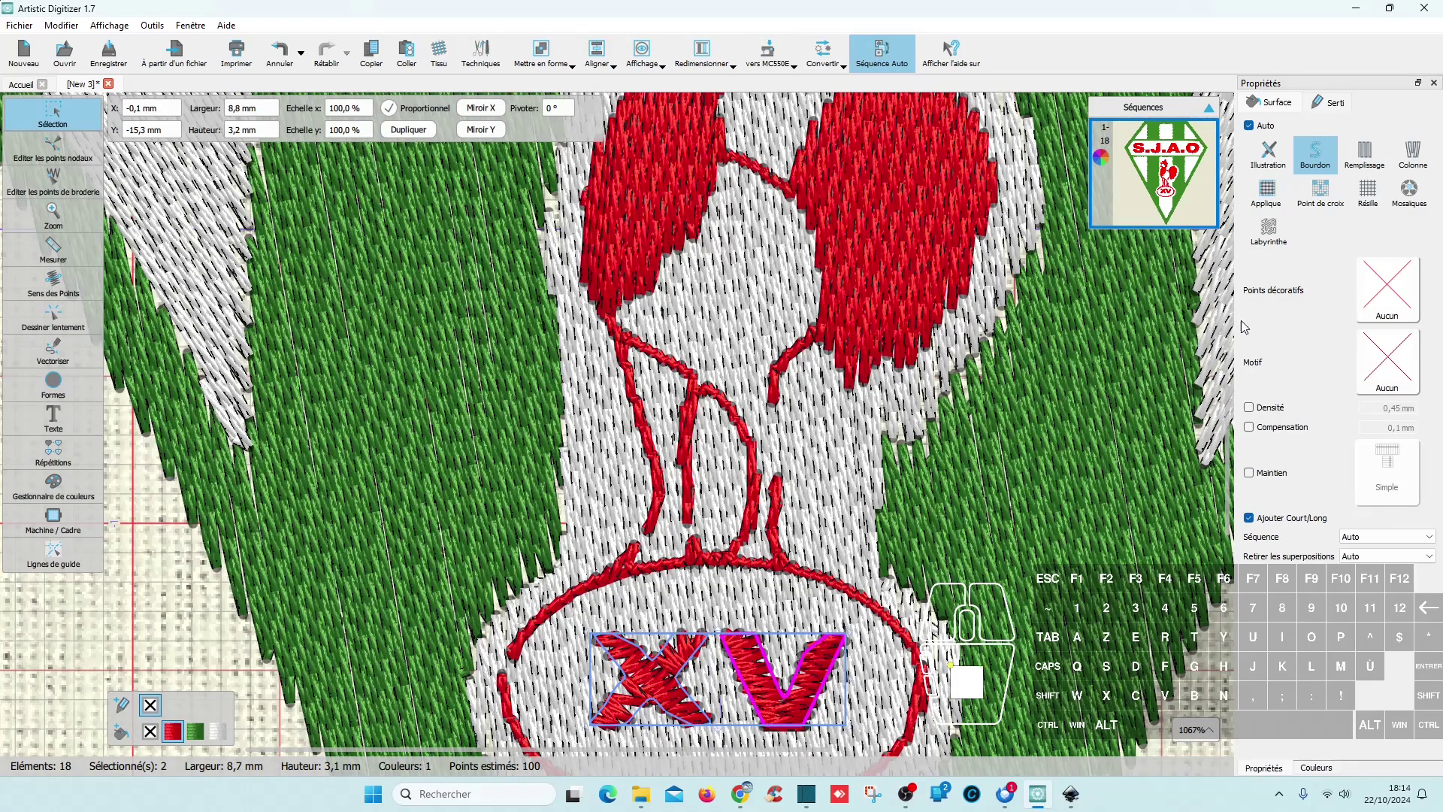
{"action": "left_click", "coordinate": [1360, 150]}
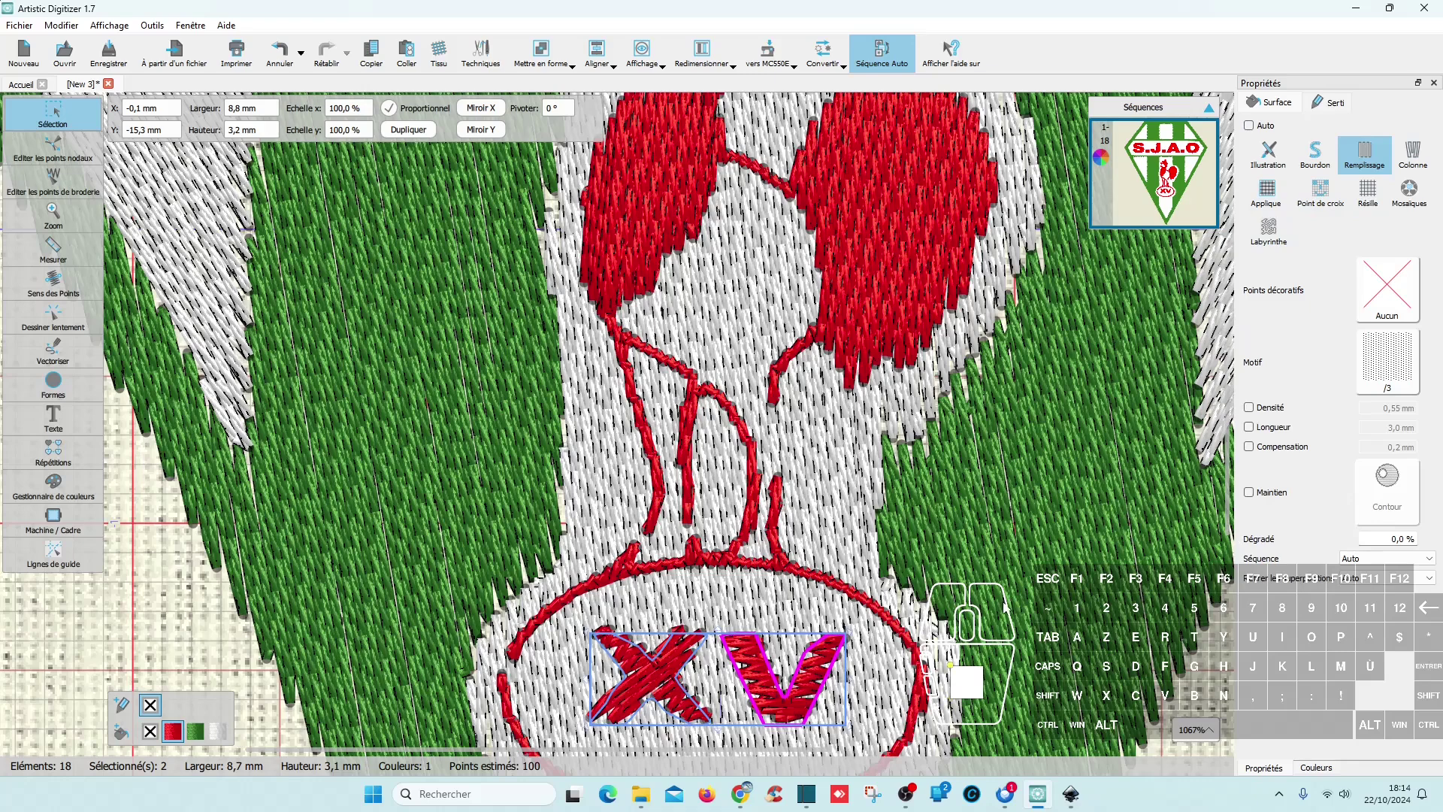
{"action": "left_click", "coordinate": [992, 638]}
- Enable a custom fill density for the letter X and set it to 0,4 mm
{"action": "left_click", "coordinate": [662, 671]}
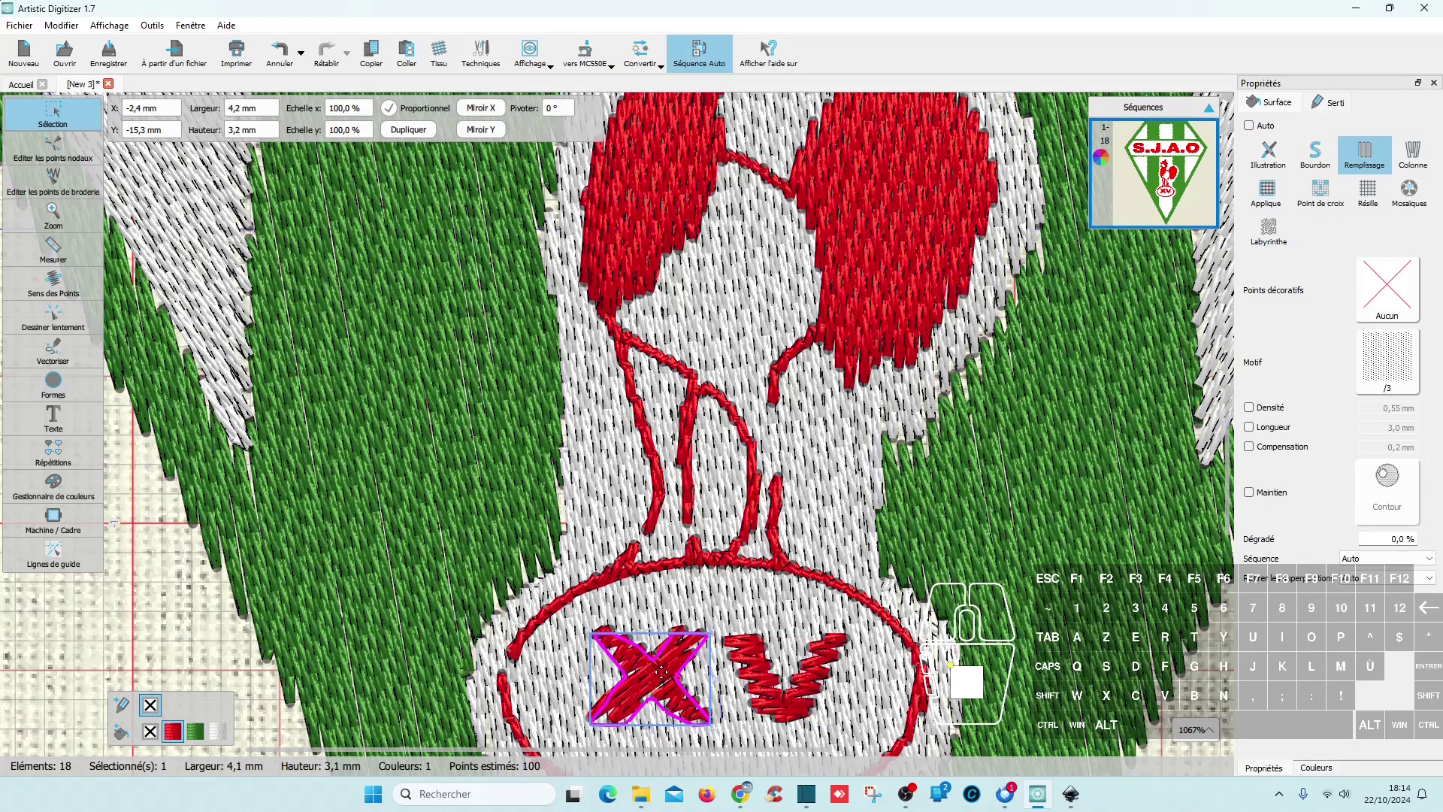
{"action": "left_click", "coordinate": [1270, 408]}
{"action": "key", "text": "BackSpace"}
{"action": "type", "text": "4"}
{"action": "key", "text": "Return"}
{"action": "left_click", "coordinate": [1067, 479]}
{"action": "scroll", "coordinate": [832, 510], "scroll_direction": "down", "scroll_amount": 3}
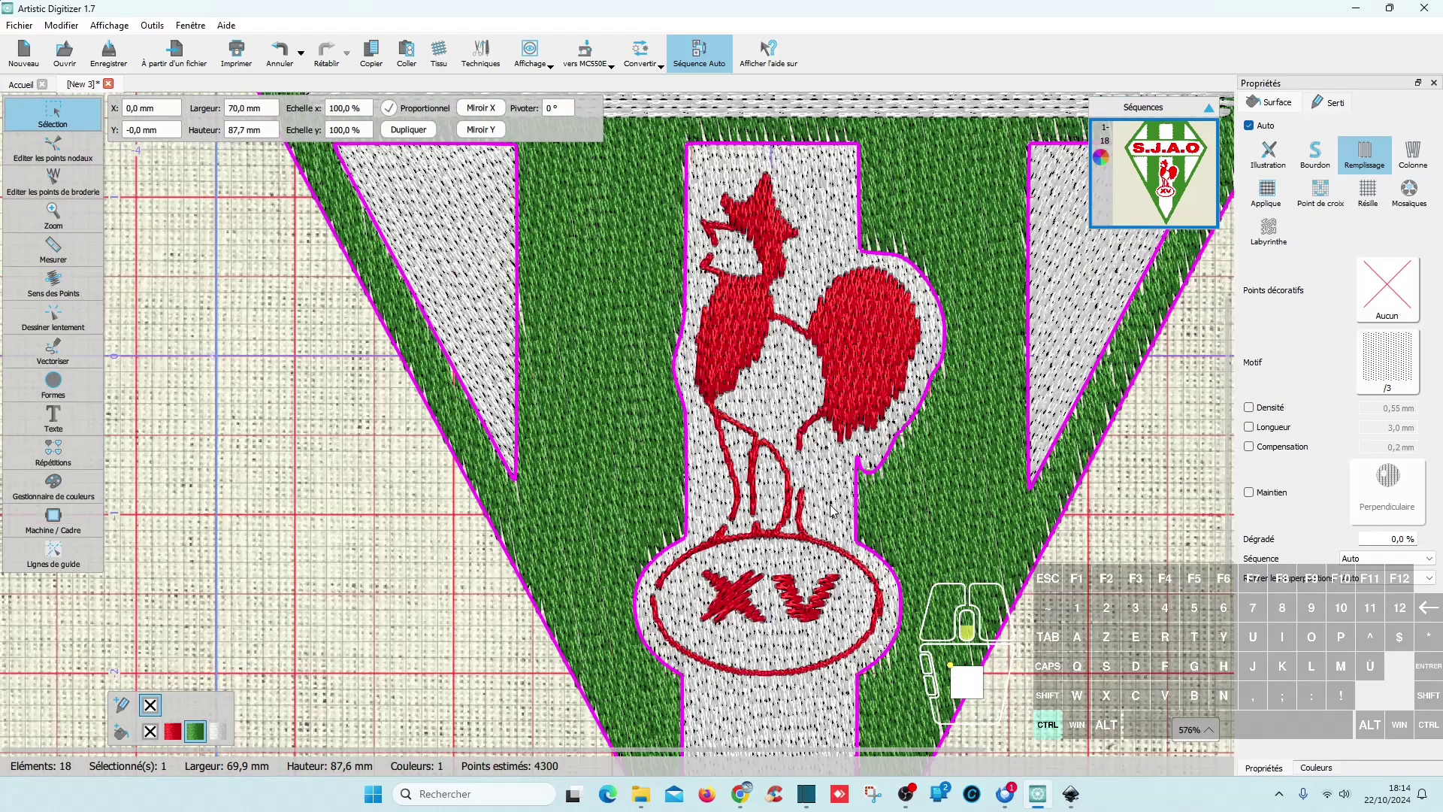
{"action": "scroll", "coordinate": [830, 500], "scroll_direction": "down", "scroll_amount": 1}
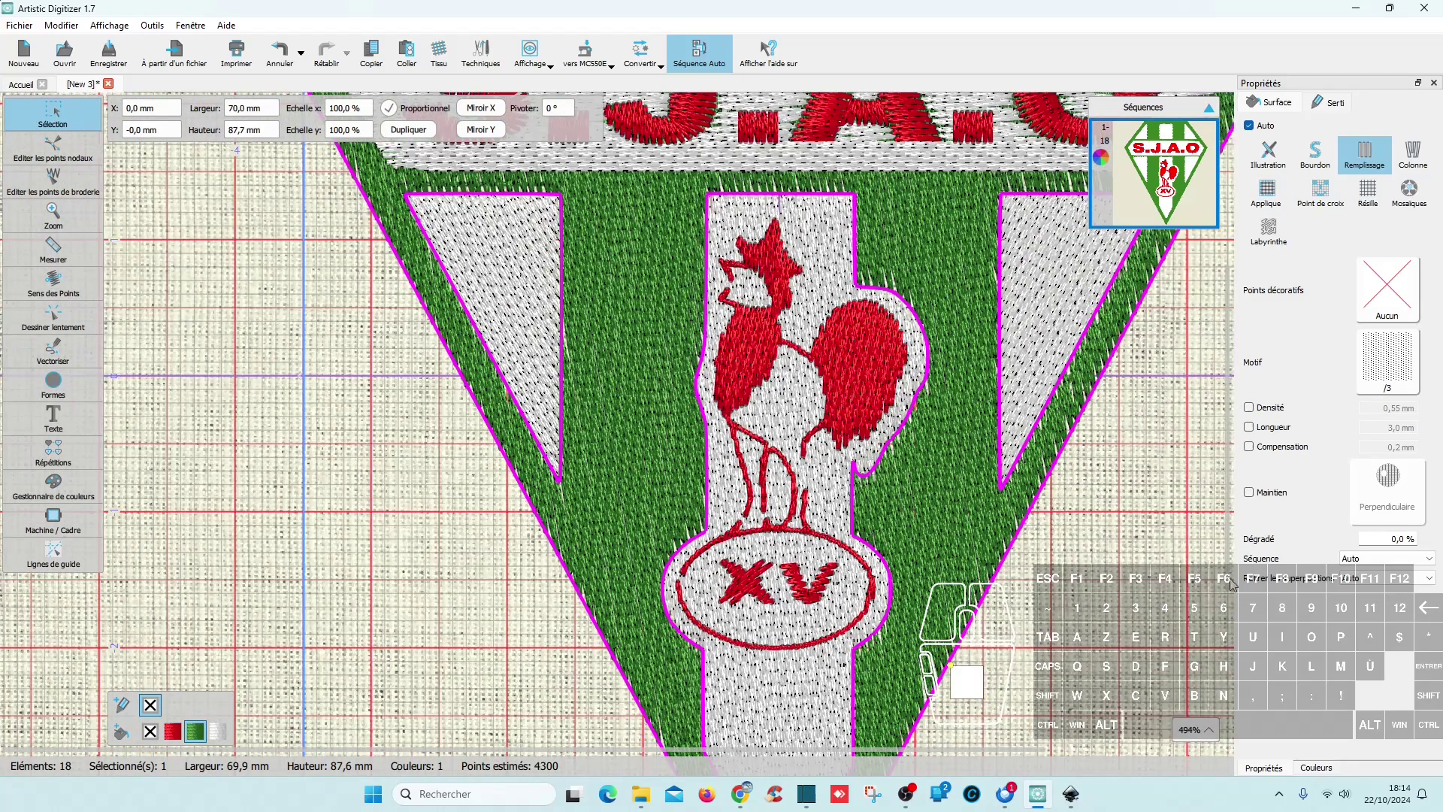
- Select the complete logo, set its height to 100 mm proportionally, and check the rooster and XV stitching up close
{"action": "left_click", "coordinate": [1127, 588]}
{"action": "scroll", "coordinate": [1054, 582], "scroll_direction": "down", "scroll_amount": 7}
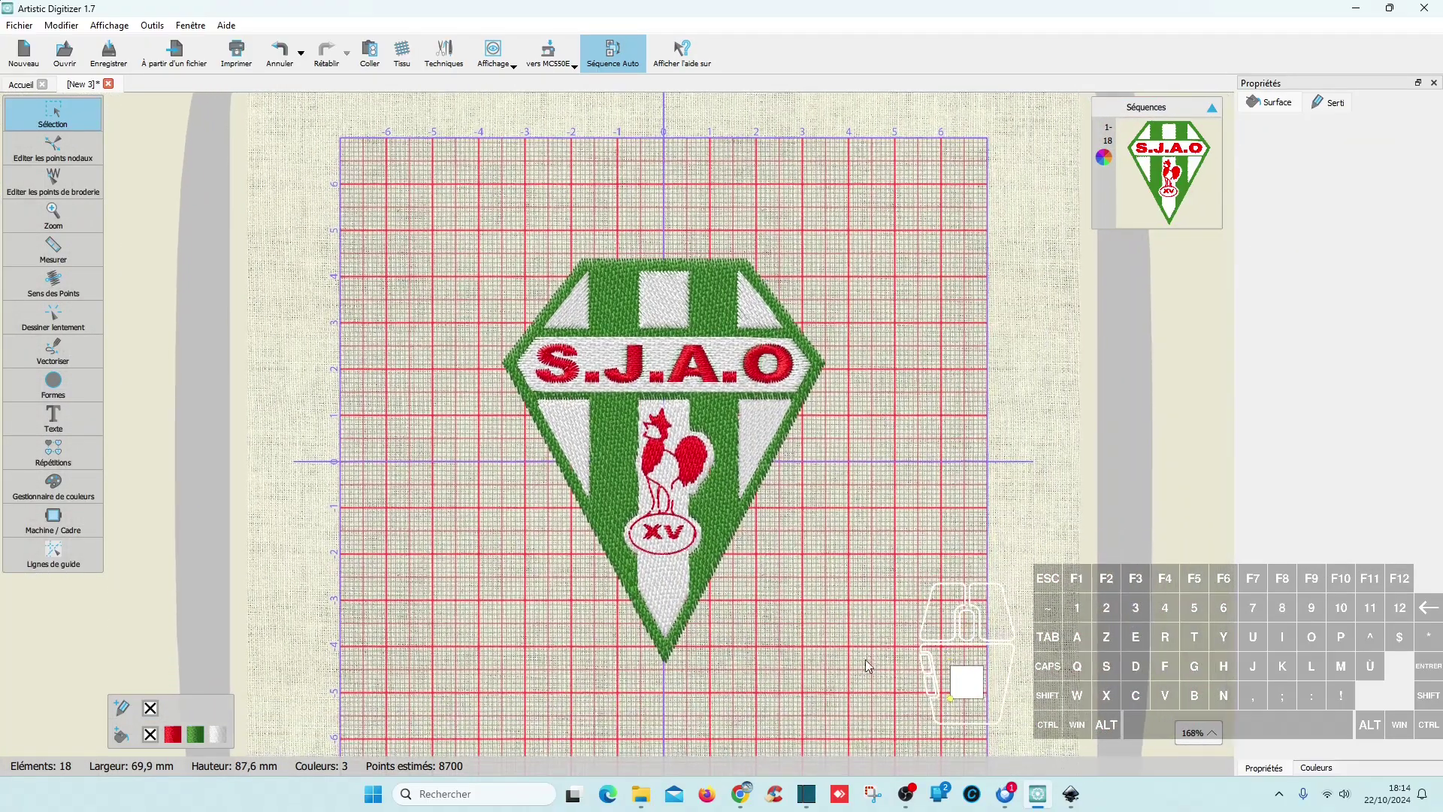
{"action": "left_click_drag", "start_coordinate": [867, 665], "coordinate": [383, 217]}
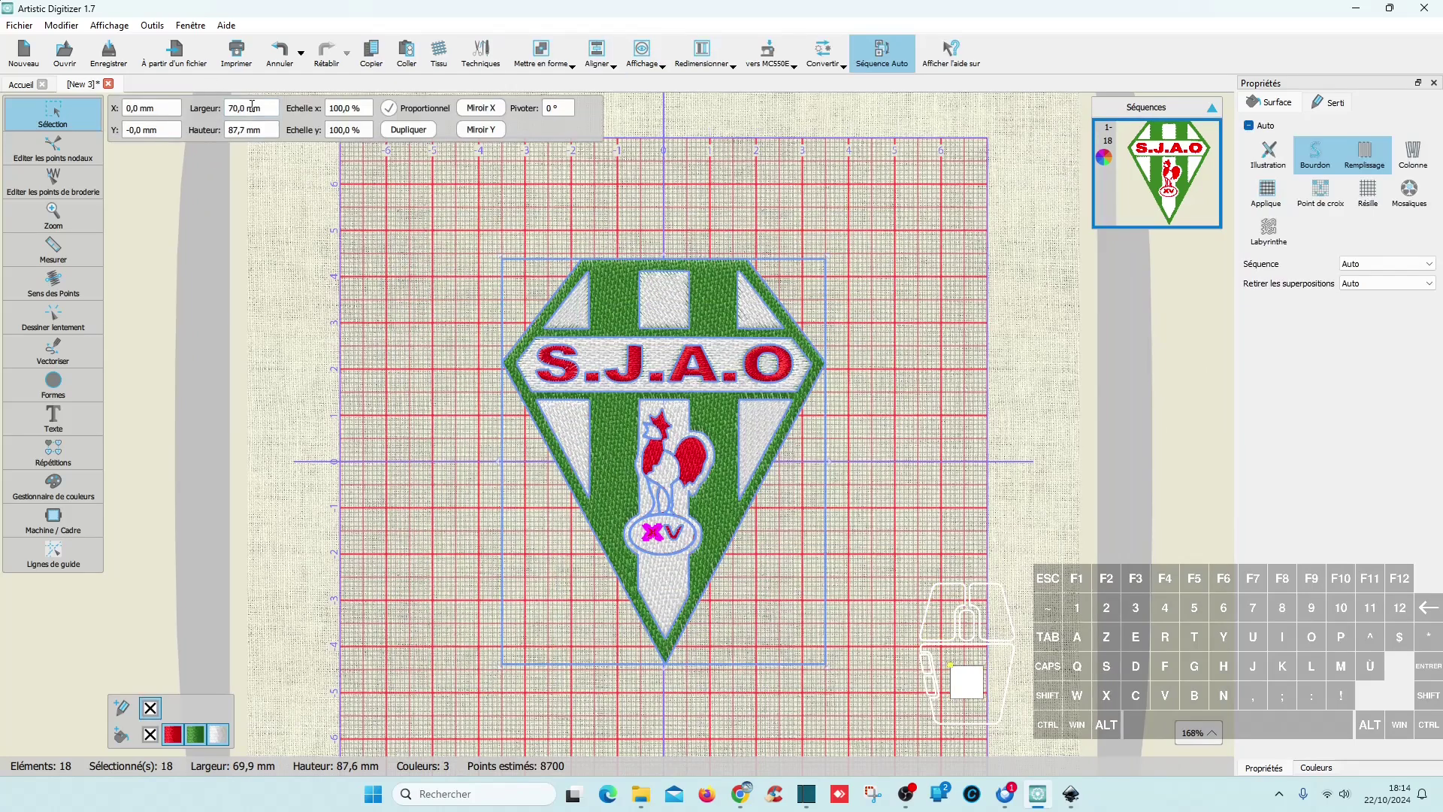
{"action": "left_click_drag", "start_coordinate": [246, 131], "coordinate": [187, 126]}
{"action": "key", "text": "Return"}
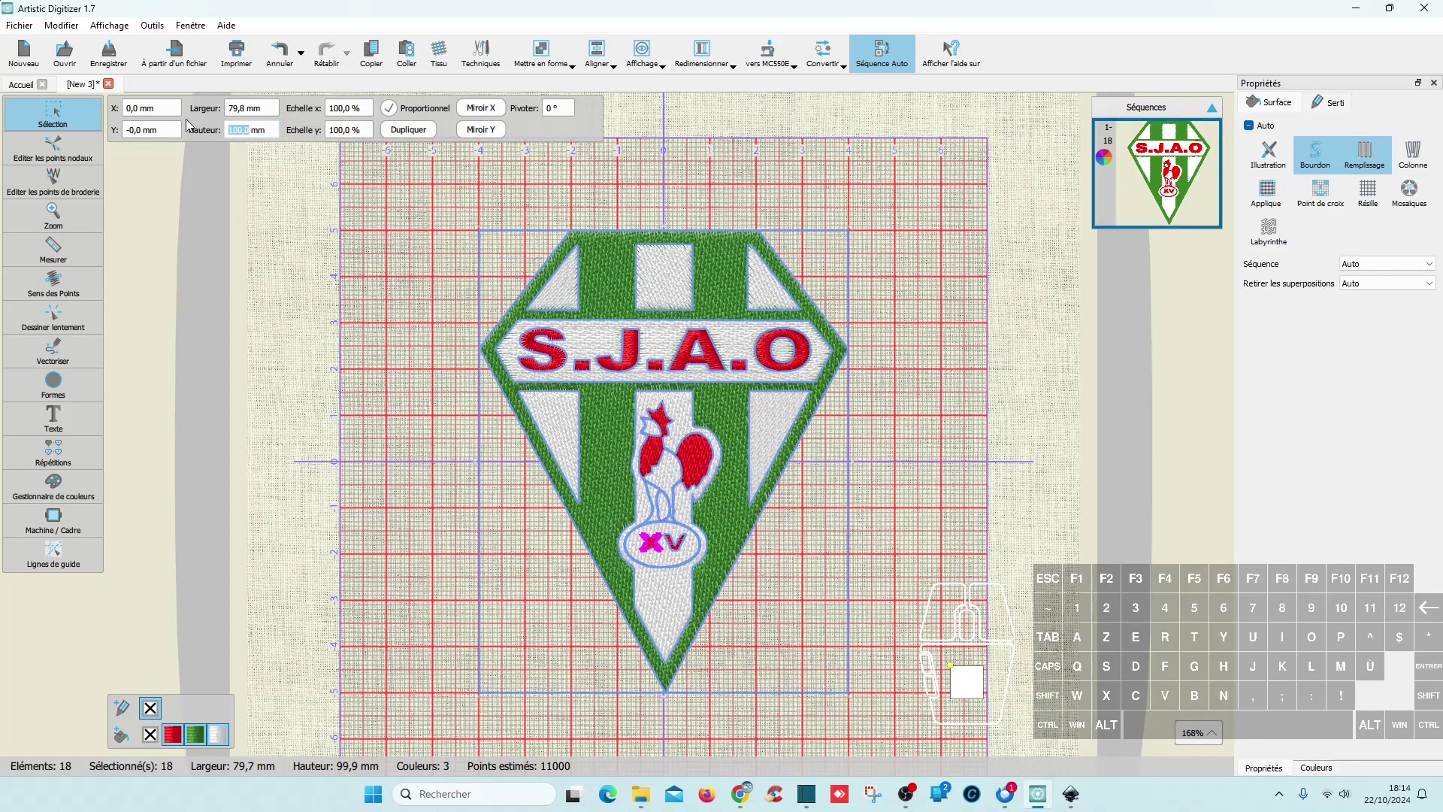
{"action": "left_click", "coordinate": [804, 590]}
{"action": "scroll", "coordinate": [804, 590], "scroll_direction": "up", "scroll_amount": 10}
{"action": "scroll", "coordinate": [665, 515], "scroll_direction": "down", "scroll_amount": 1}
{"action": "scroll", "coordinate": [647, 484], "scroll_direction": "down", "scroll_amount": 1}
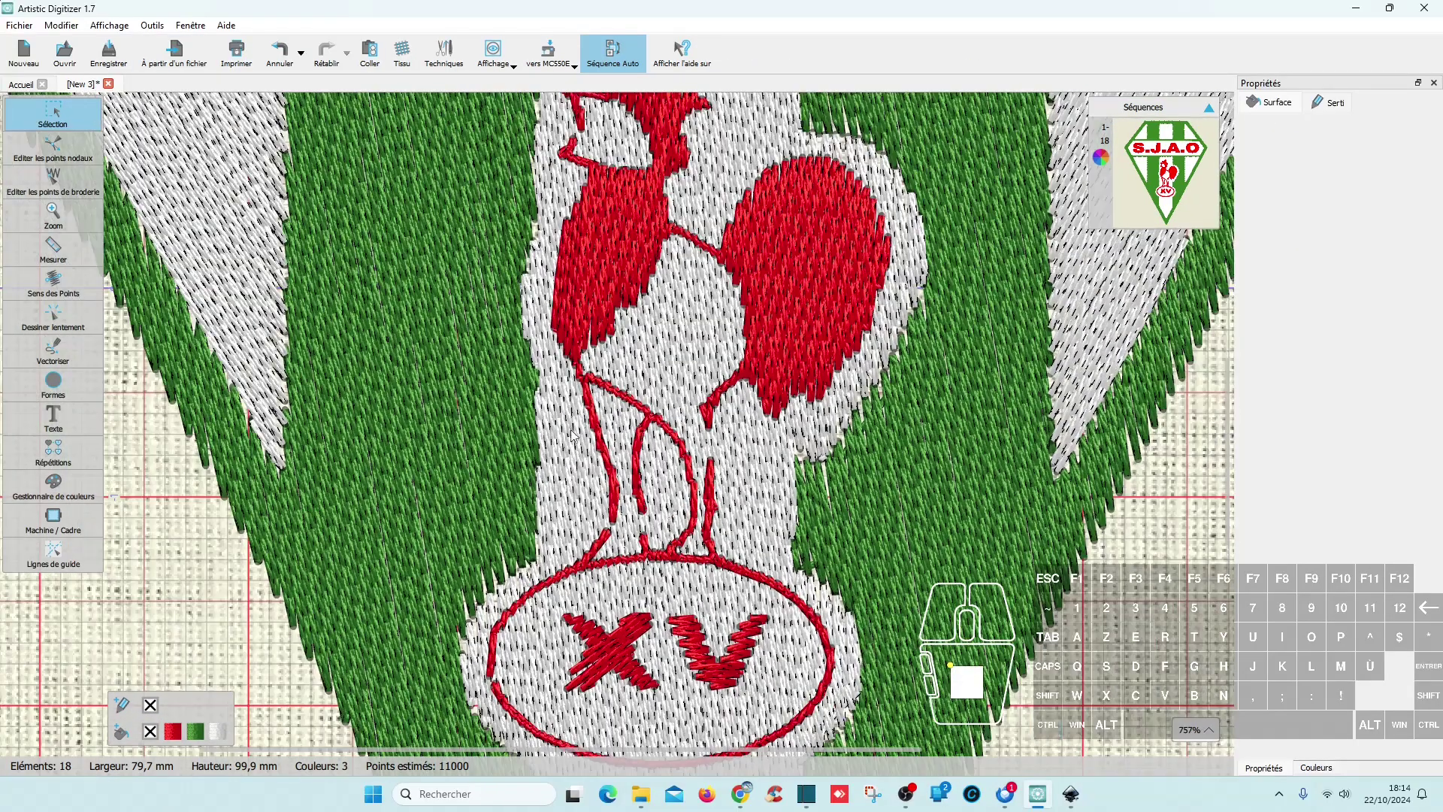
- Scale the whole logo proportionally to a height of 120 mm
{"action": "key", "text": "ctrl+a"}
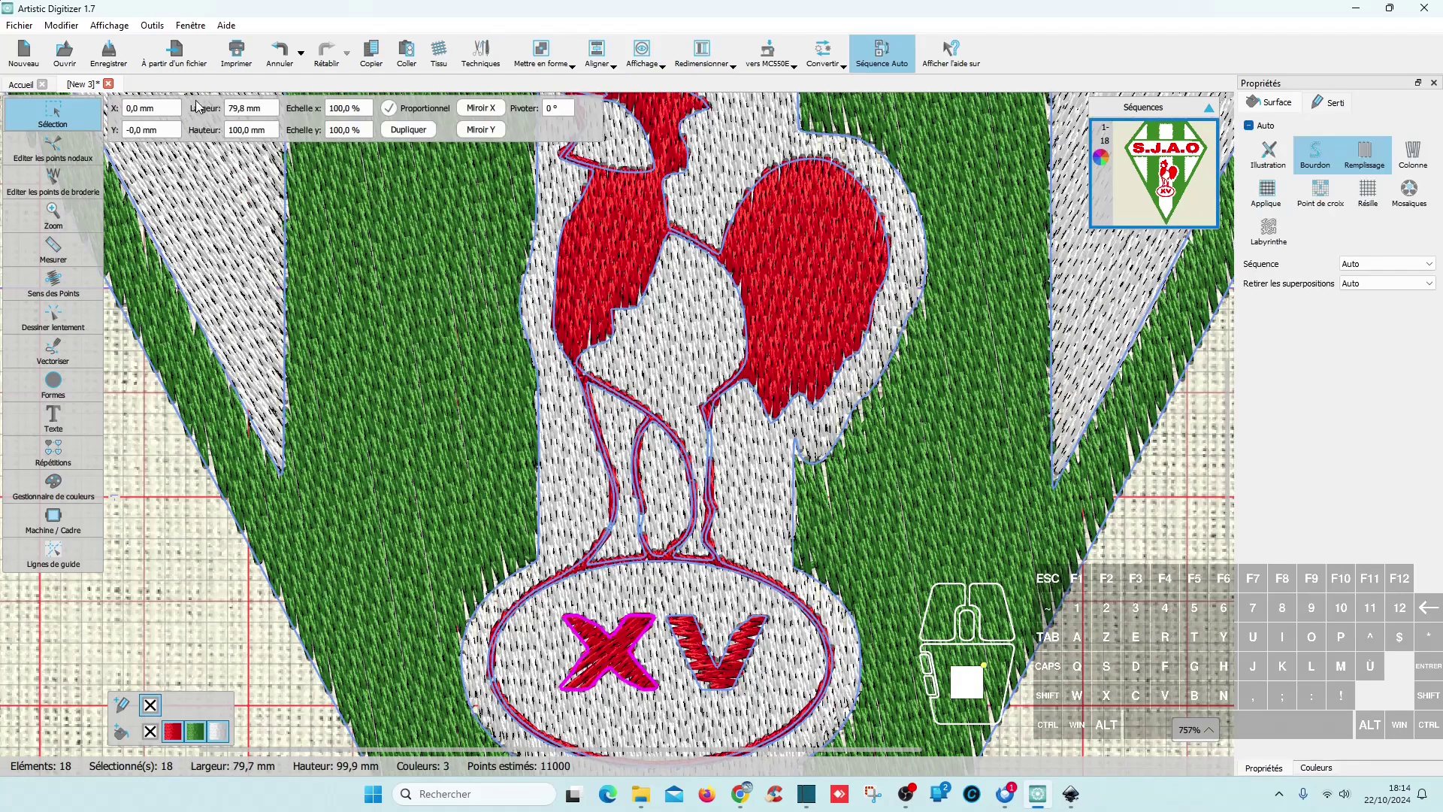
{"action": "double_click", "coordinate": [248, 129]}
{"action": "left_click", "coordinate": [210, 134]}
{"action": "type", "text": "120"}
{"action": "key", "text": "Return"}
{"action": "left_click", "coordinate": [826, 618]}
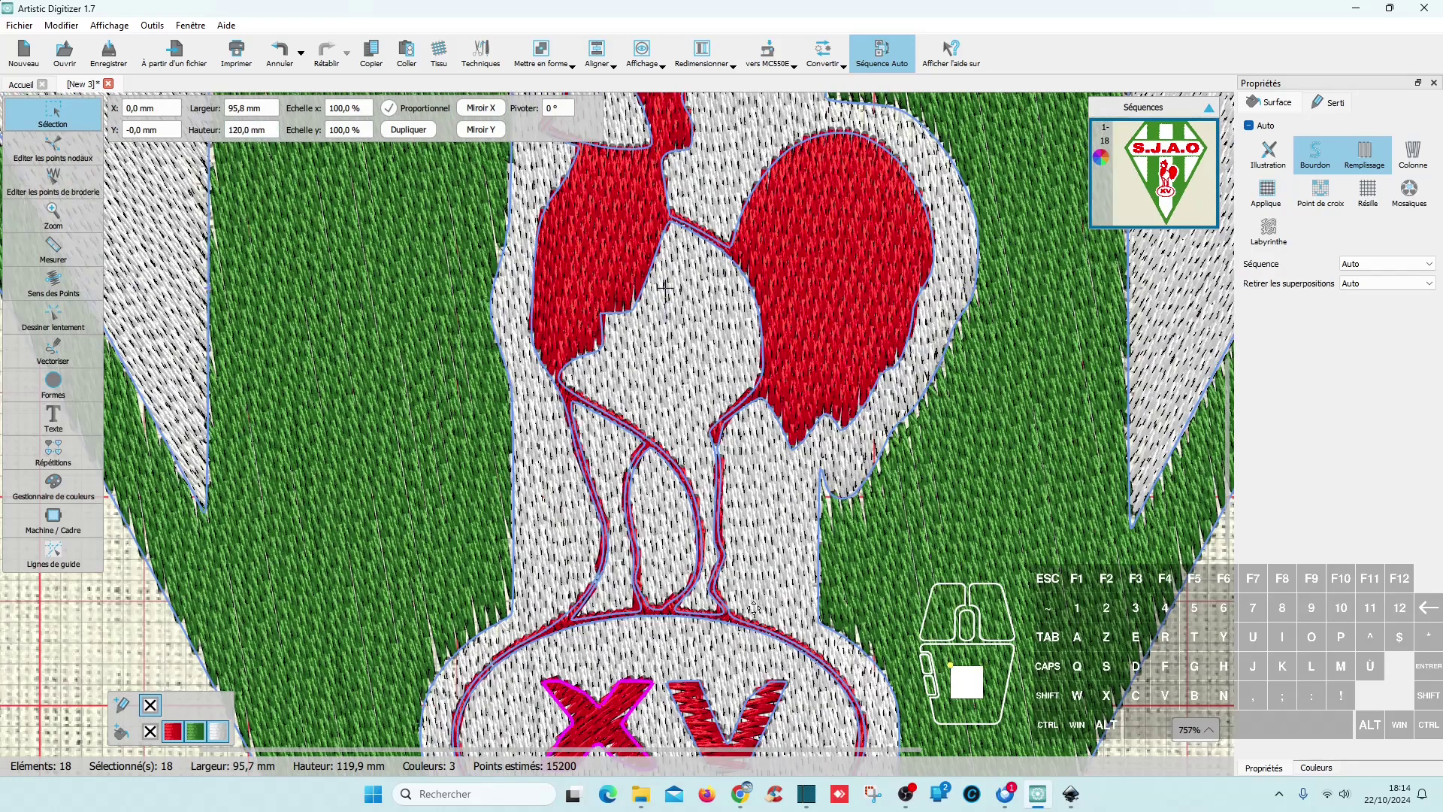
{"action": "left_click", "coordinate": [337, 558]}
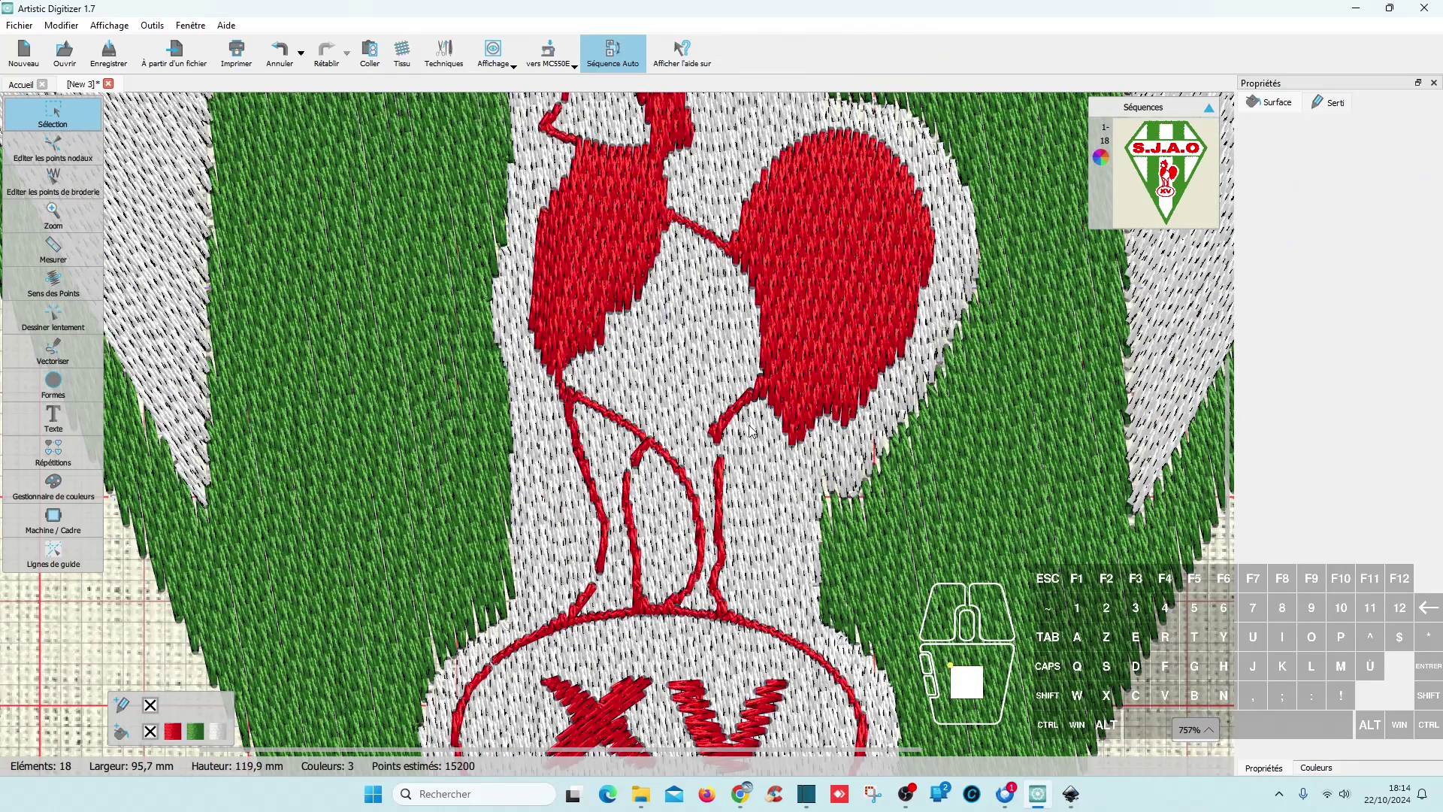
- Scale the whole logo proportionally to a height of 130 mm and check the stitches around the rooster's legs
{"action": "key", "text": "ctrl"}
{"action": "scroll", "coordinate": [727, 456], "scroll_direction": "down", "scroll_amount": 6}
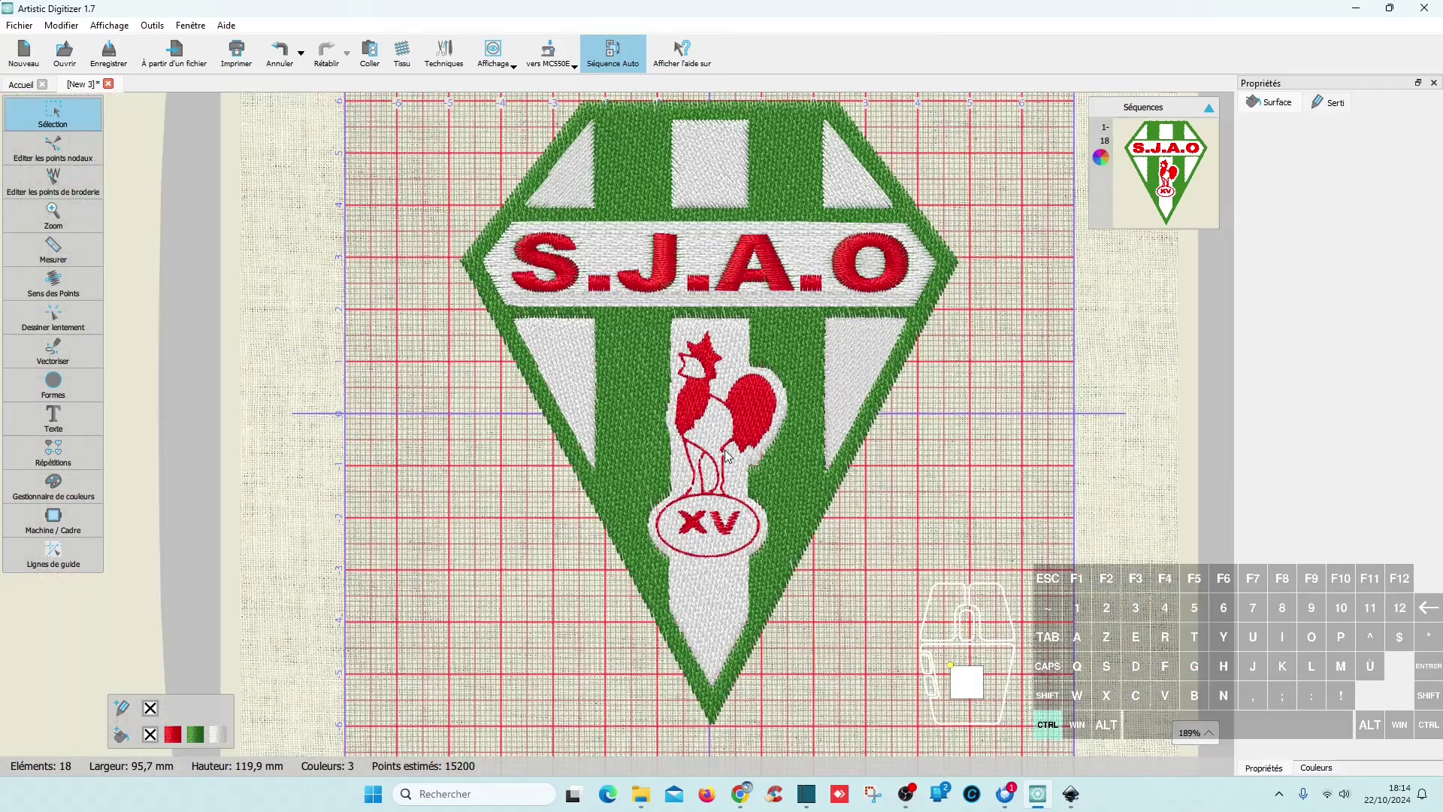
{"action": "key", "text": "ctrl+a"}
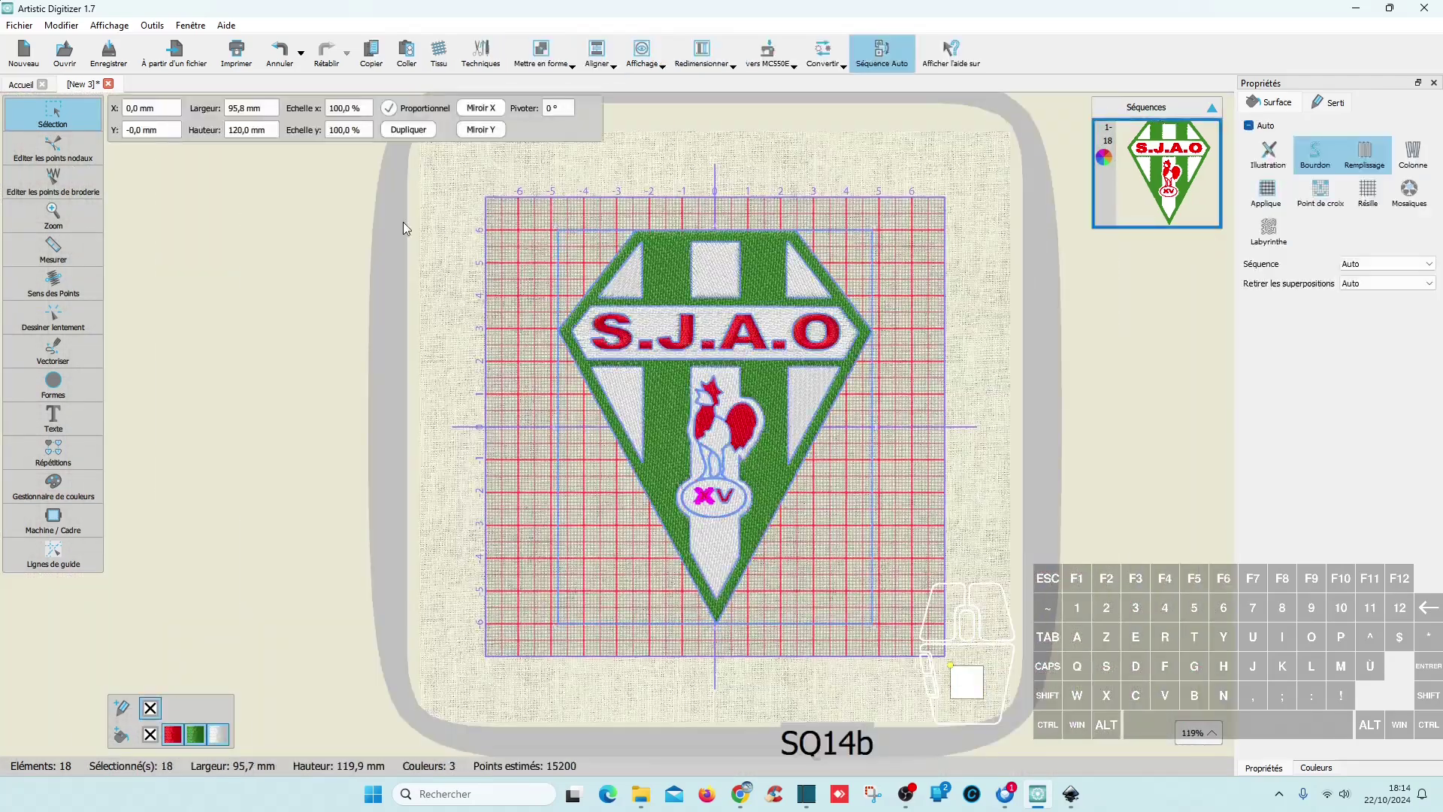
{"action": "left_click_drag", "start_coordinate": [251, 127], "coordinate": [198, 134]}
{"action": "type", "text": "130"}
{"action": "key", "text": "Return"}
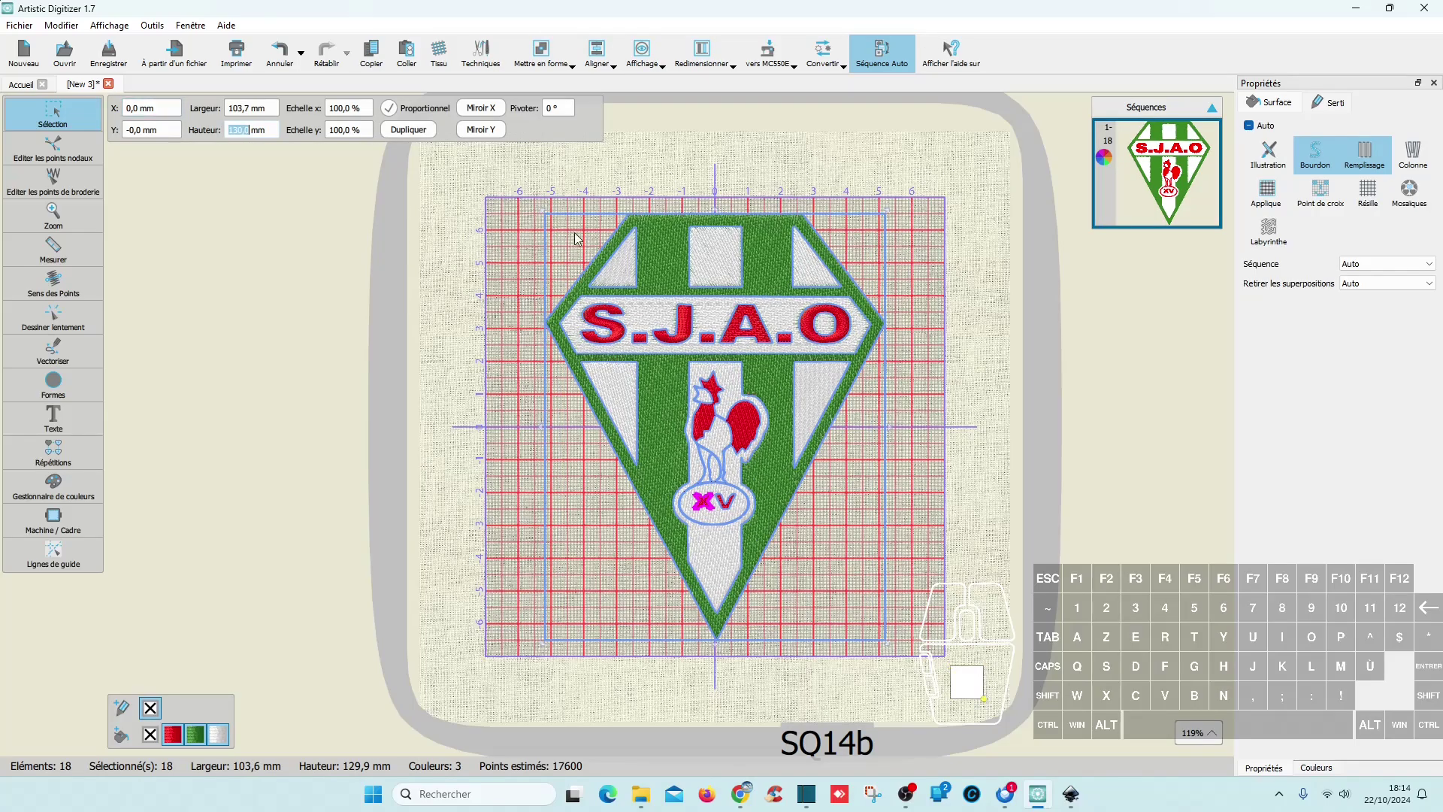
{"action": "left_click", "coordinate": [887, 555]}
{"action": "left_click", "coordinate": [798, 571]}
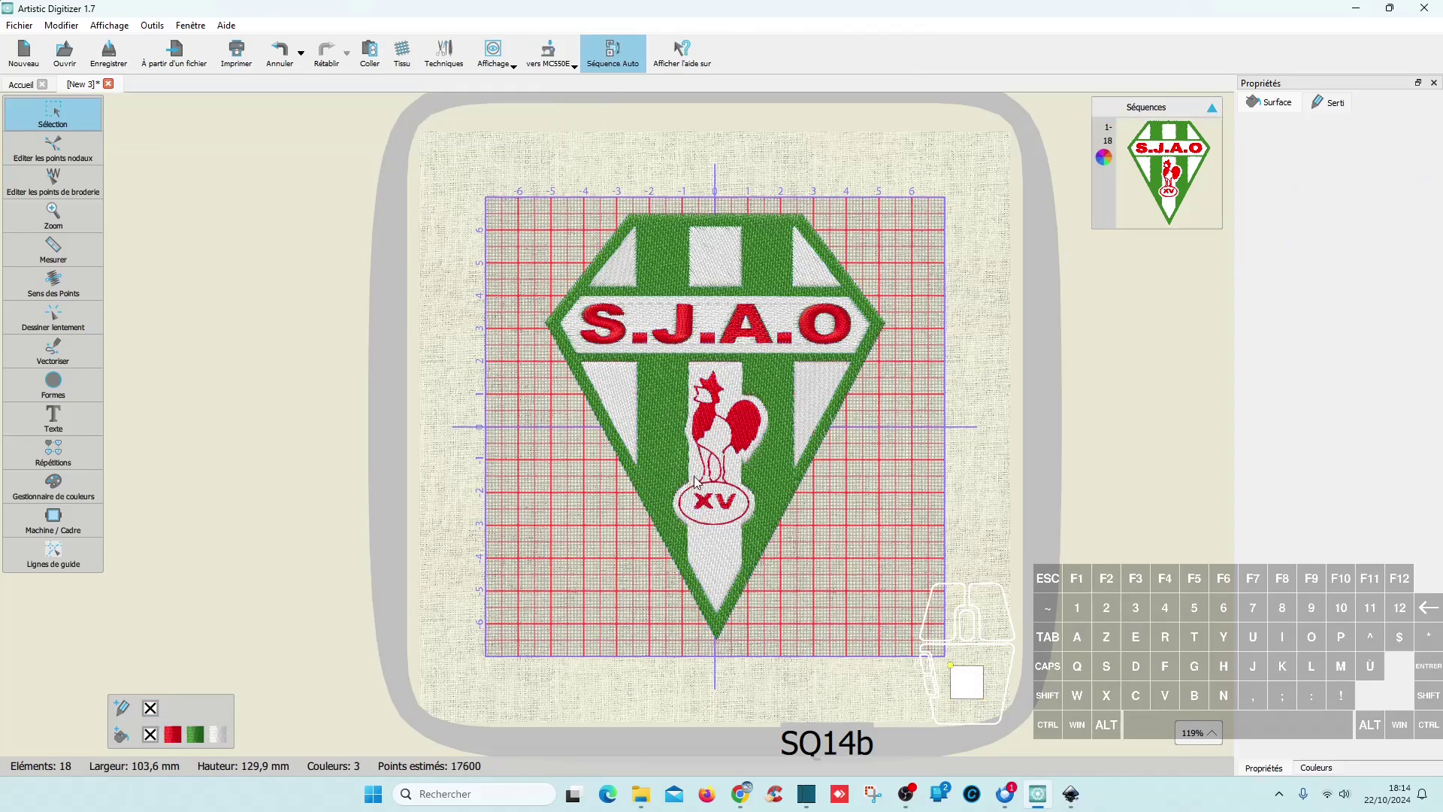
{"action": "scroll", "coordinate": [707, 477], "scroll_direction": "up", "scroll_amount": 5}
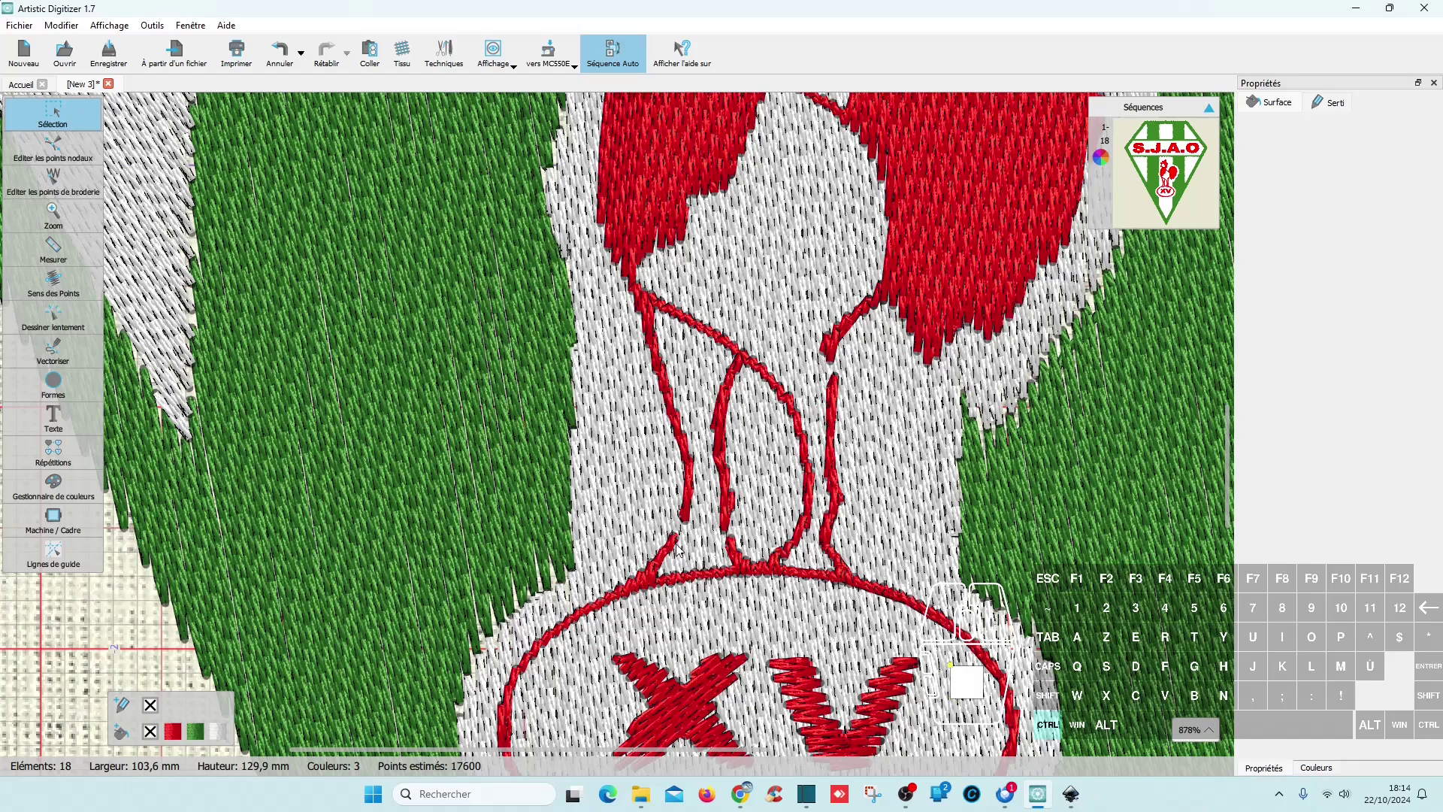
{"action": "scroll", "coordinate": [787, 400], "scroll_direction": "down", "scroll_amount": 3}
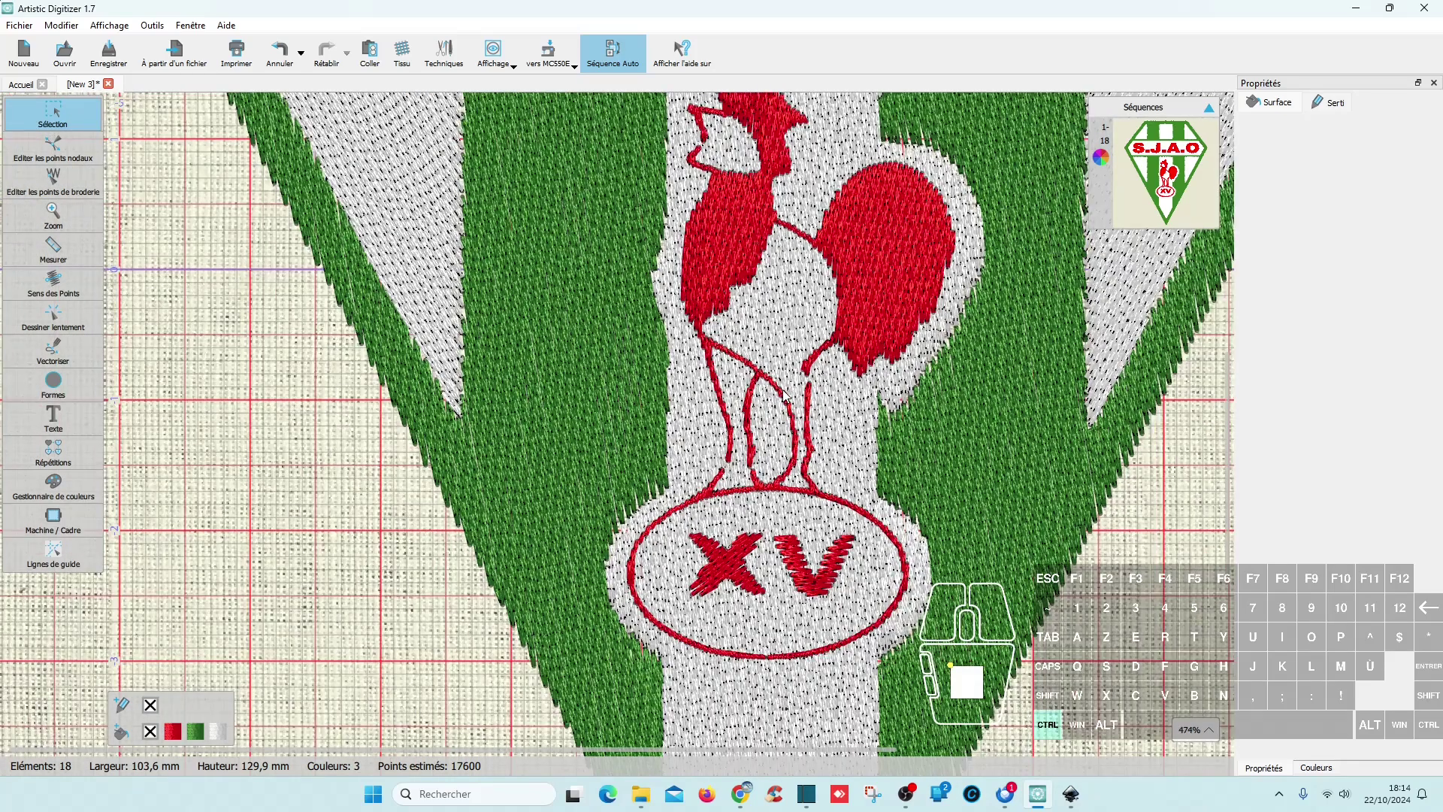
{"action": "scroll", "coordinate": [784, 392], "scroll_direction": "down", "scroll_amount": 5}
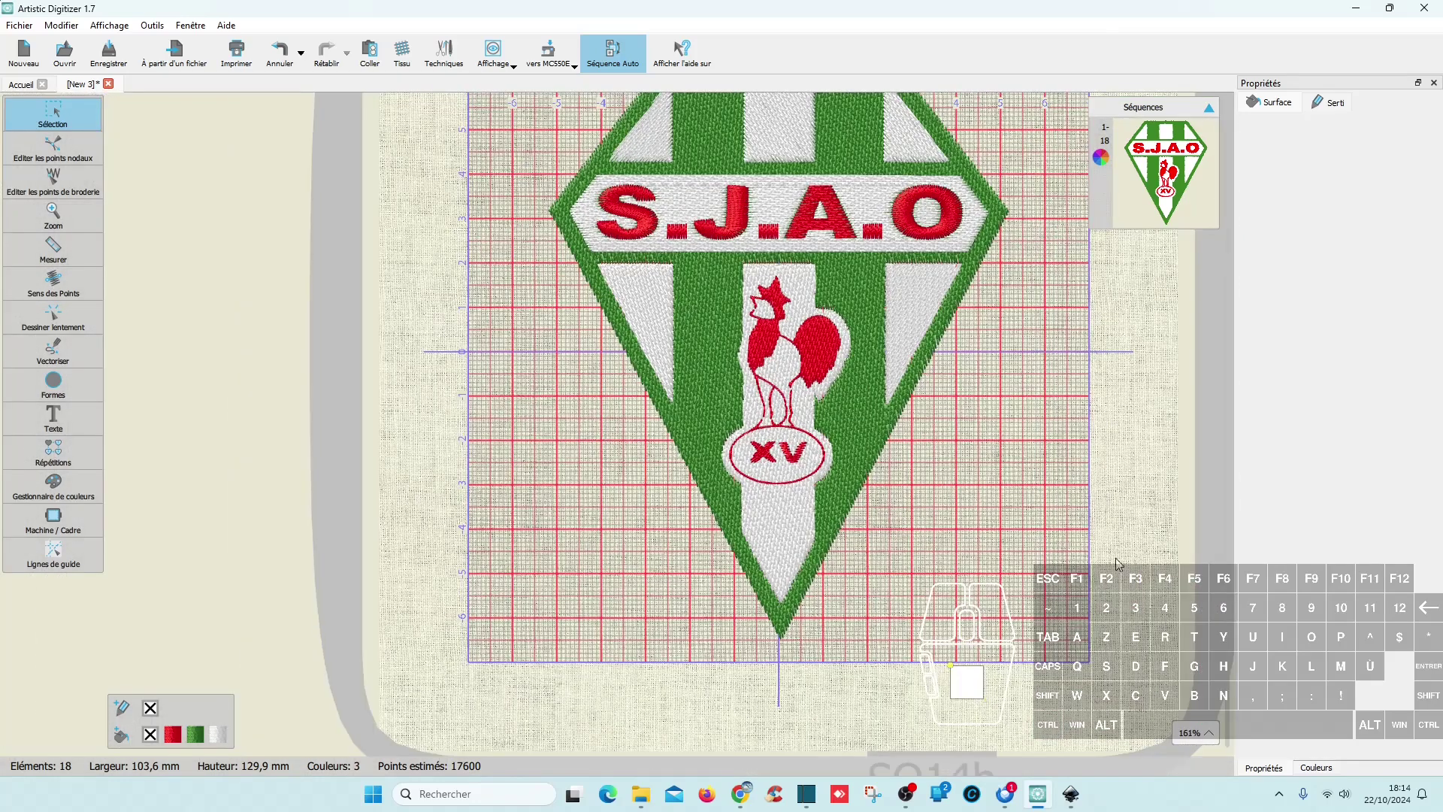
- Switch to Inkscape, select the rooster path in the logo and examine its thin leg outlines
{"action": "left_click", "coordinate": [1070, 793]}
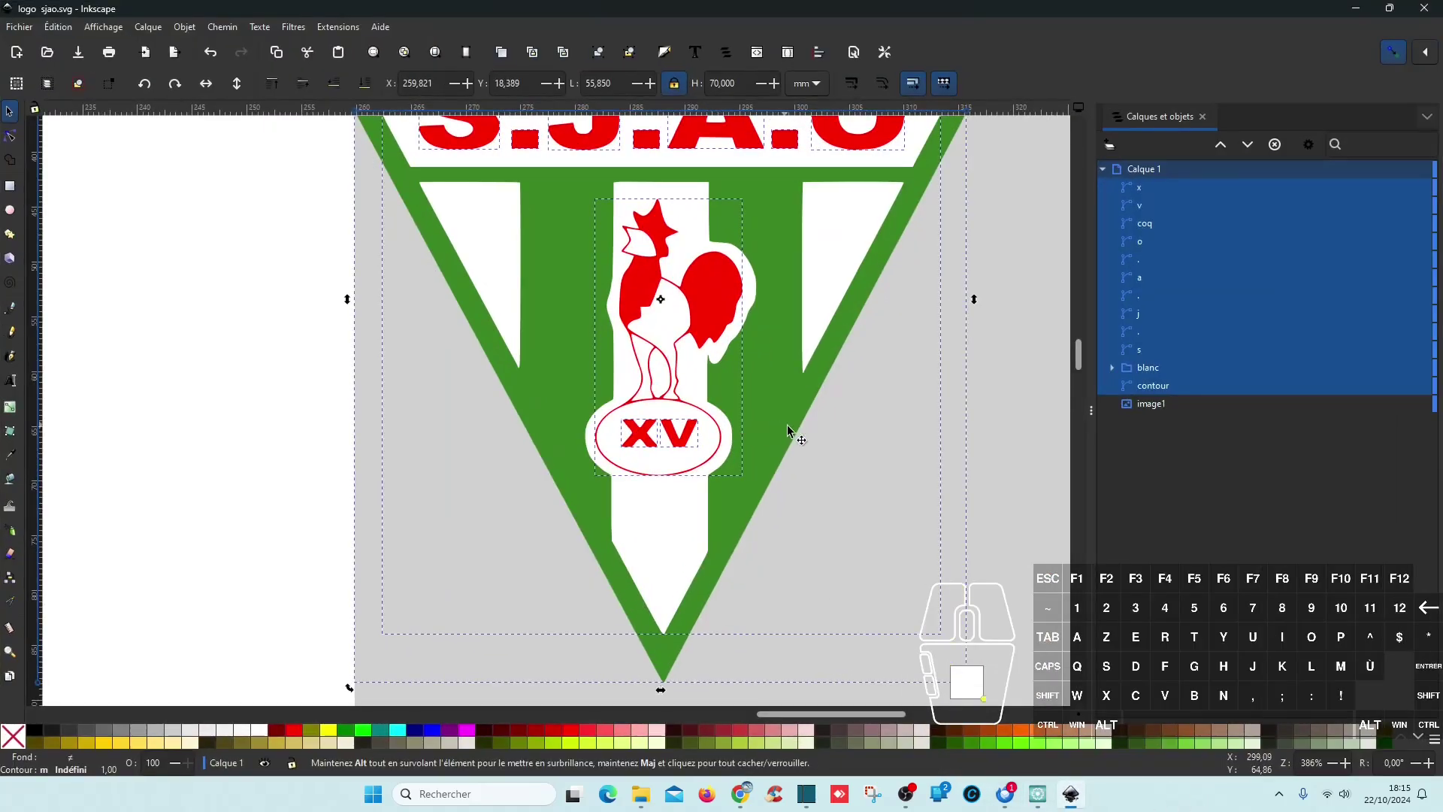
{"action": "left_click", "coordinate": [595, 394]}
{"action": "left_click", "coordinate": [737, 309]}
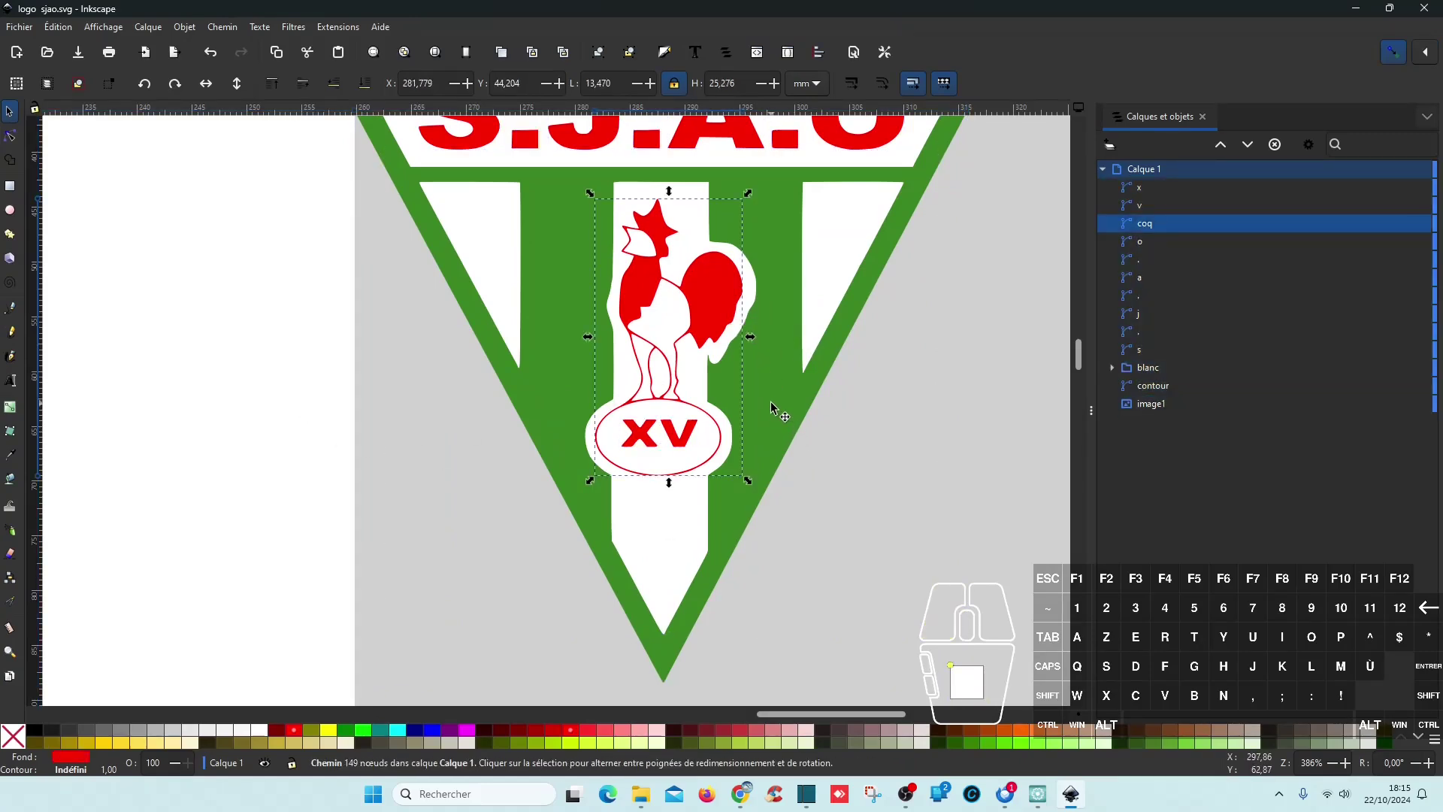
{"action": "key", "text": "ctrl"}
{"action": "scroll", "coordinate": [654, 386], "scroll_direction": "up", "scroll_amount": 4}
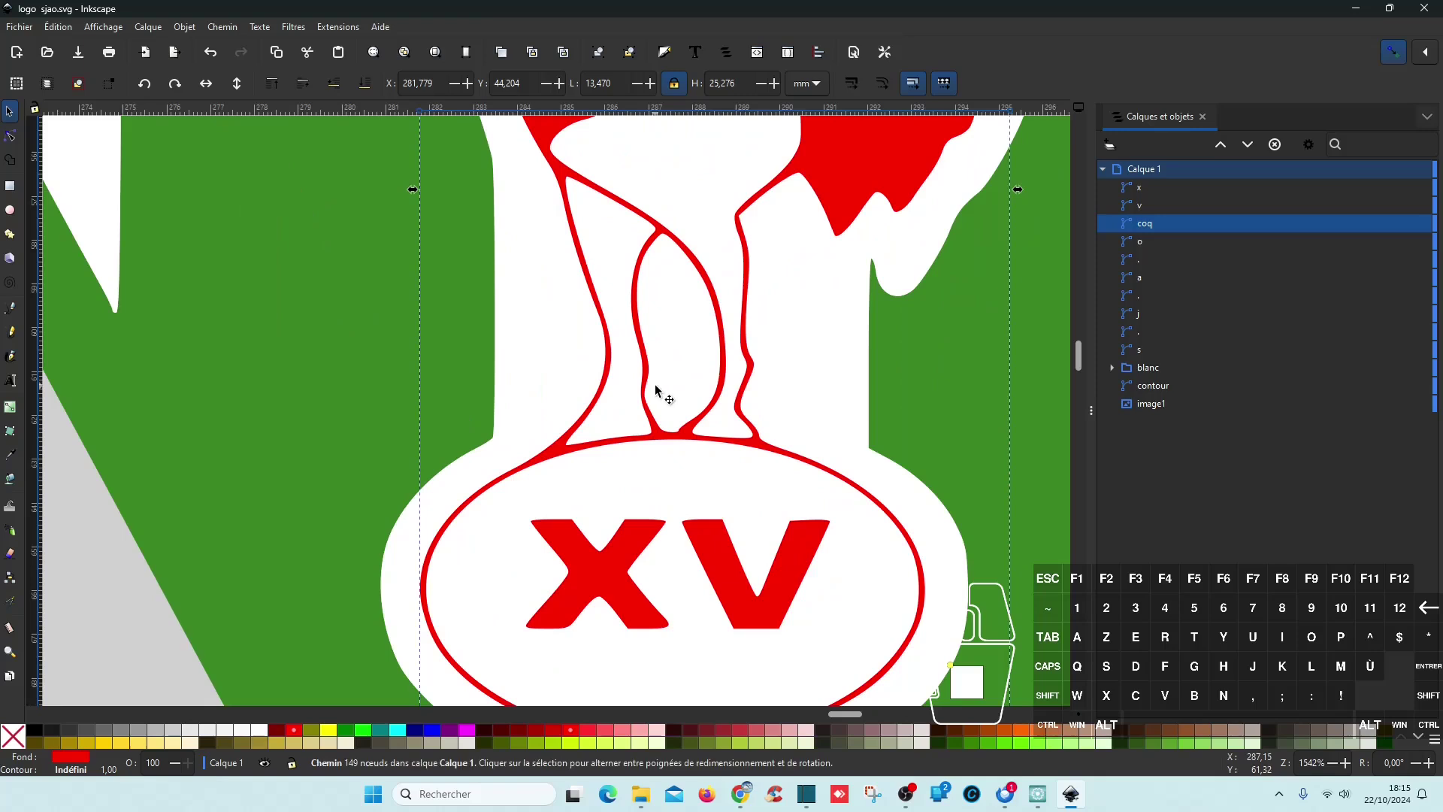
{"action": "scroll", "coordinate": [655, 385], "scroll_direction": "down", "scroll_amount": 1}
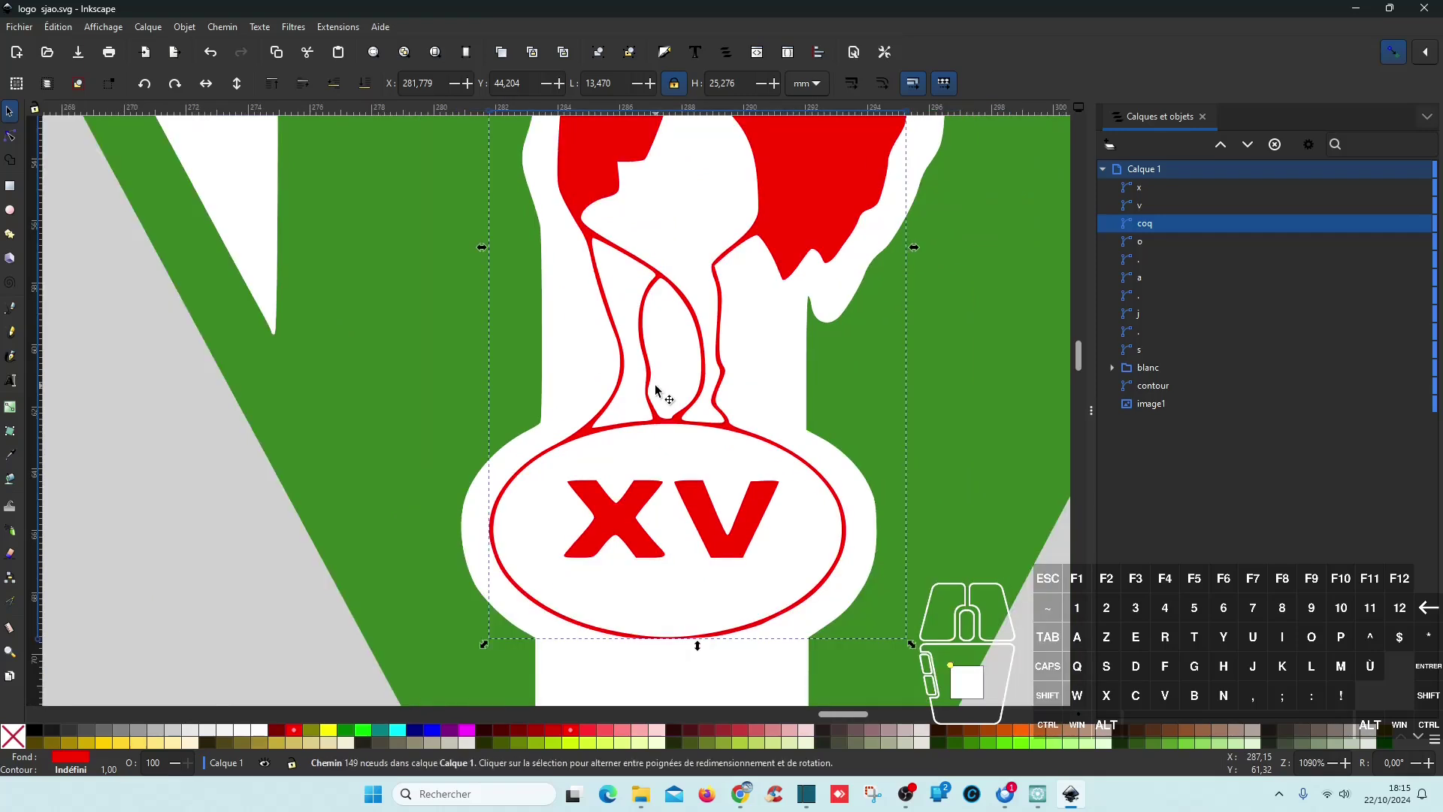
{"action": "scroll", "coordinate": [624, 378], "scroll_direction": "up", "scroll_amount": 2}
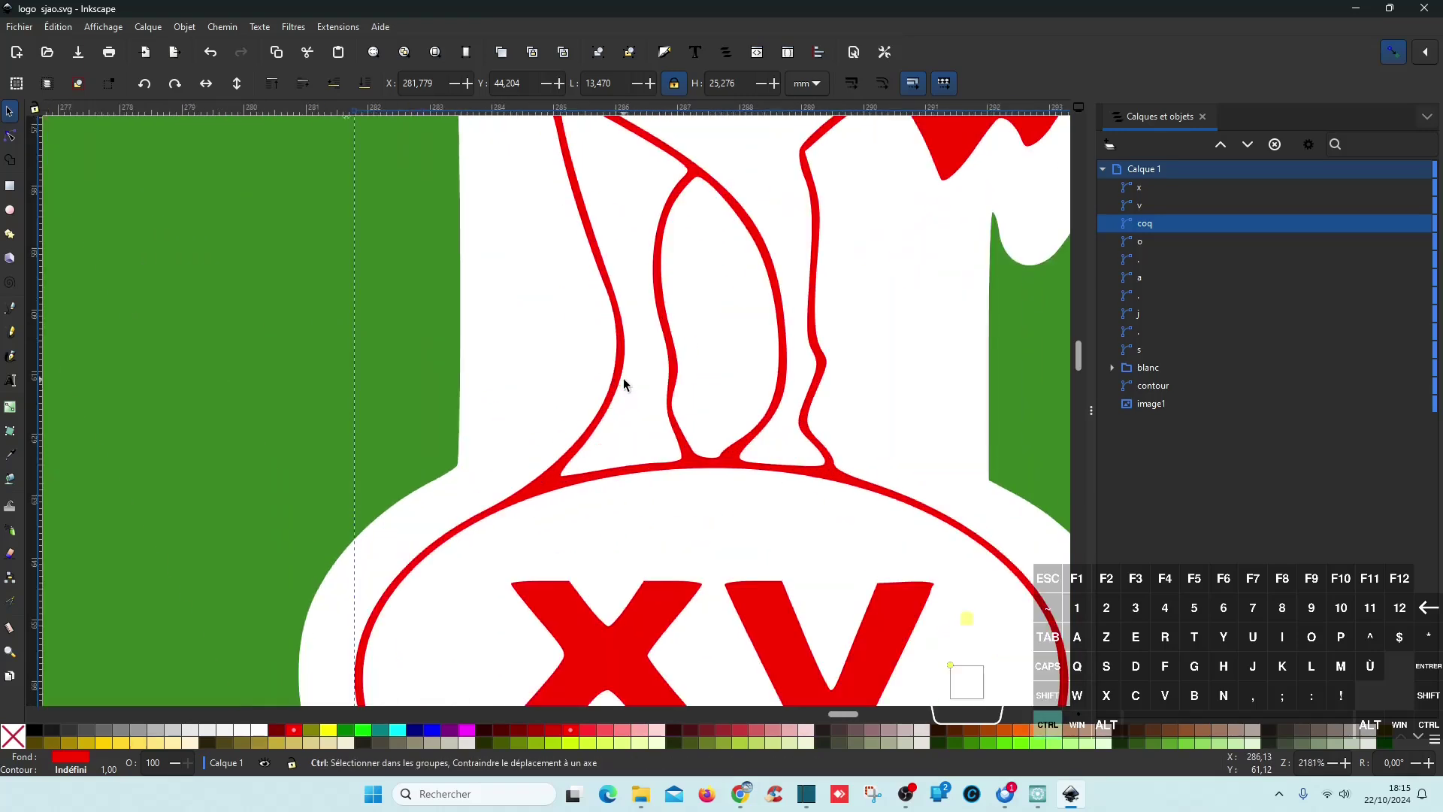
{"action": "scroll", "coordinate": [624, 340], "scroll_direction": "down", "scroll_amount": 3}
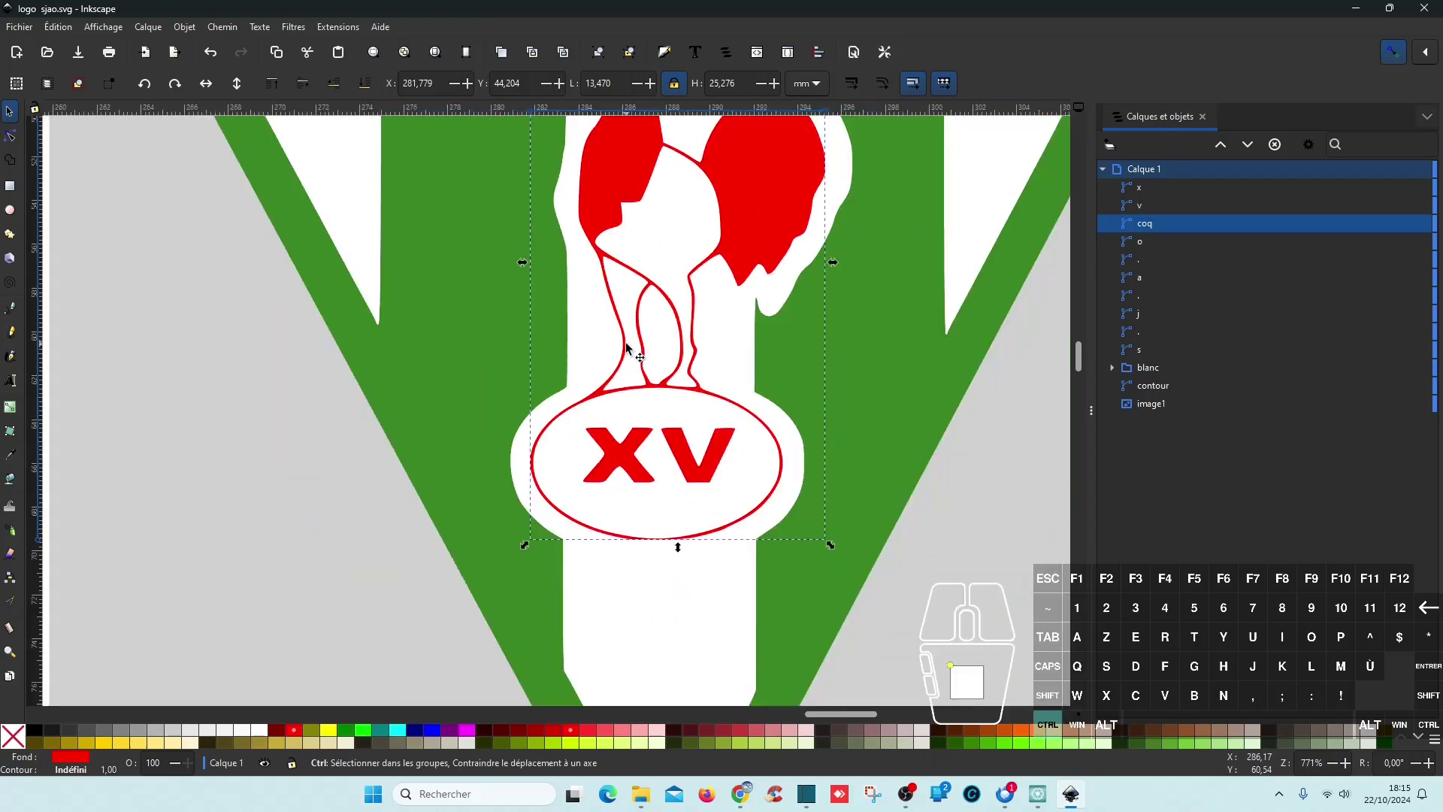
- Try thickening the rooster path with the Dilater operation, and undo it
{"action": "left_click", "coordinate": [223, 27]}
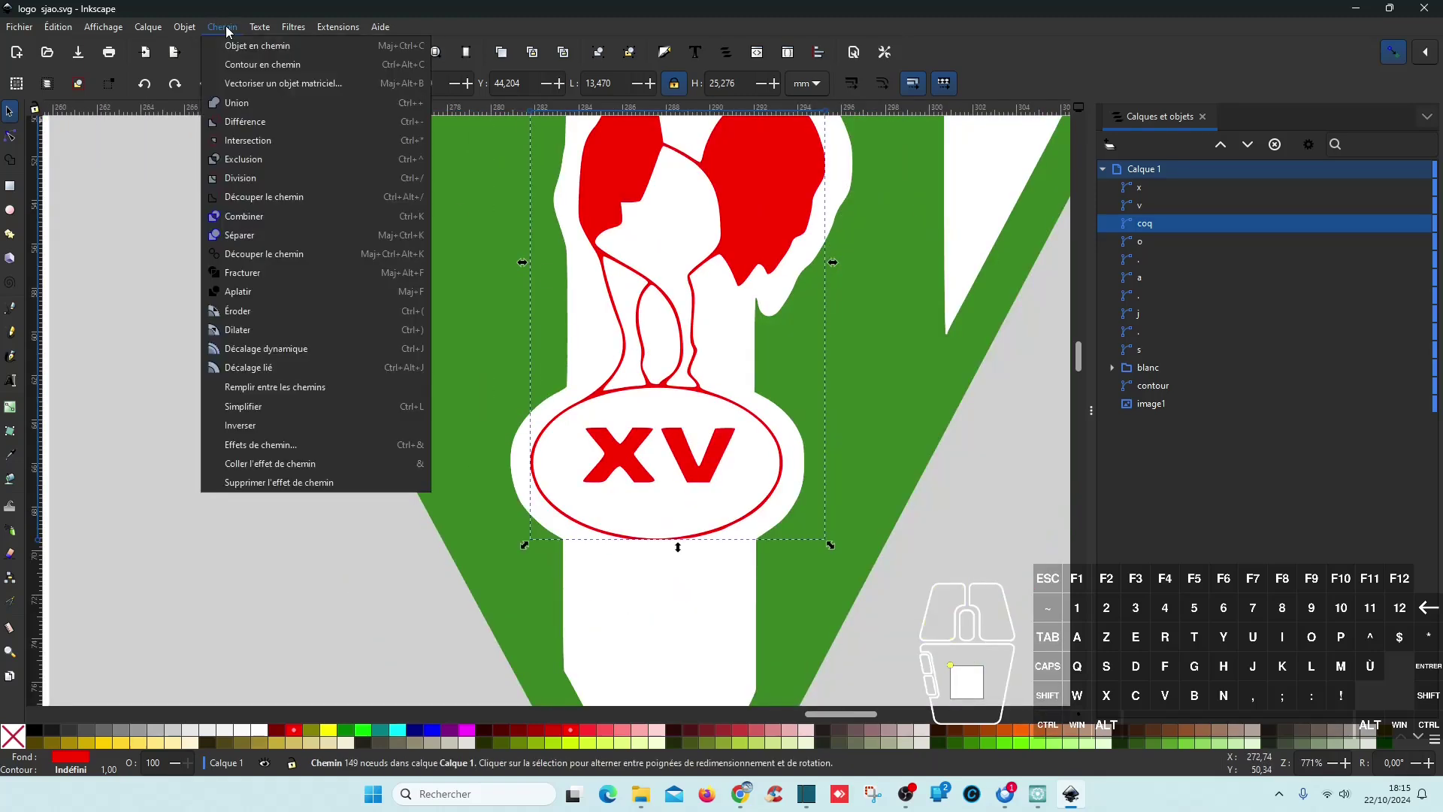
{"action": "left_click", "coordinate": [275, 329]}
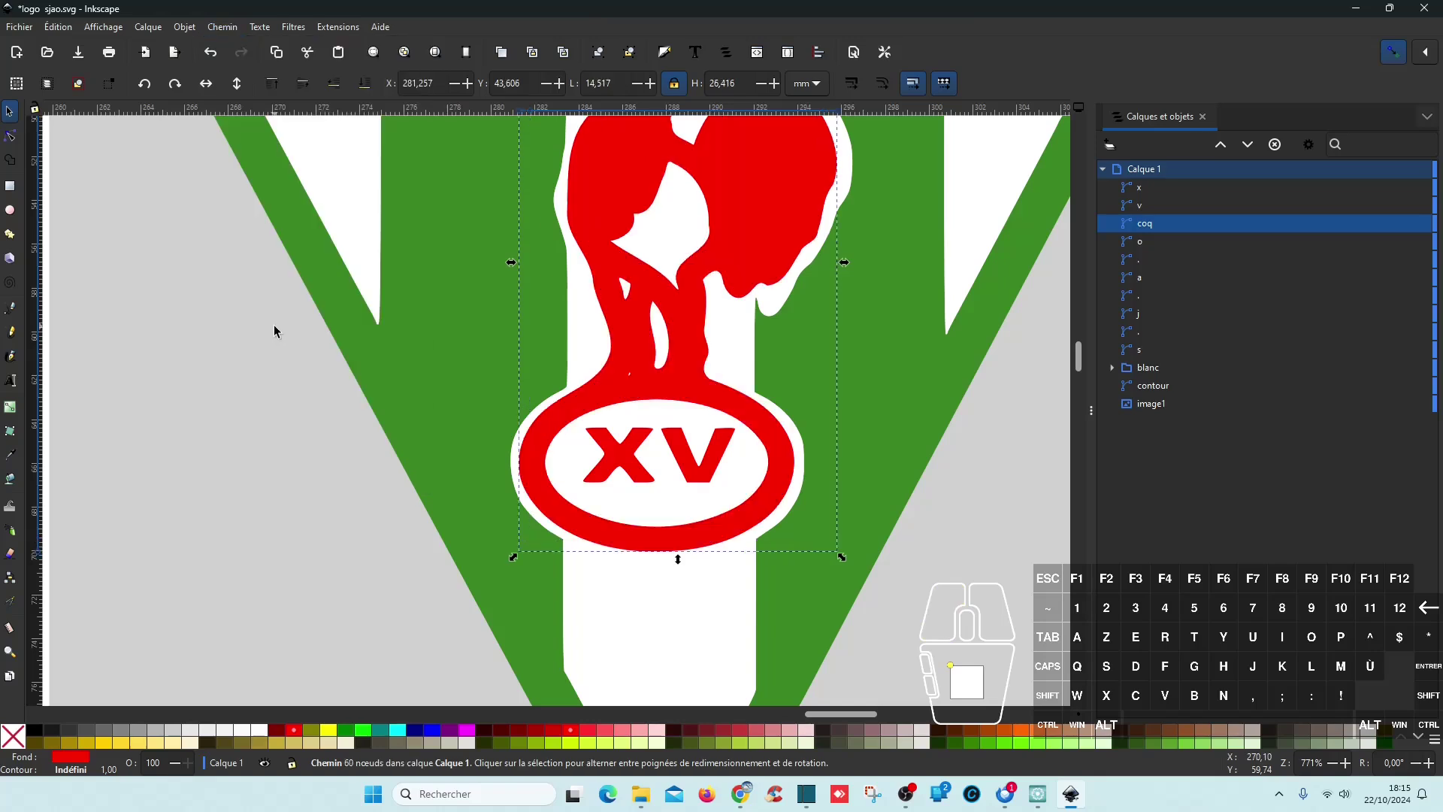
{"action": "key", "text": "ctrl+z"}
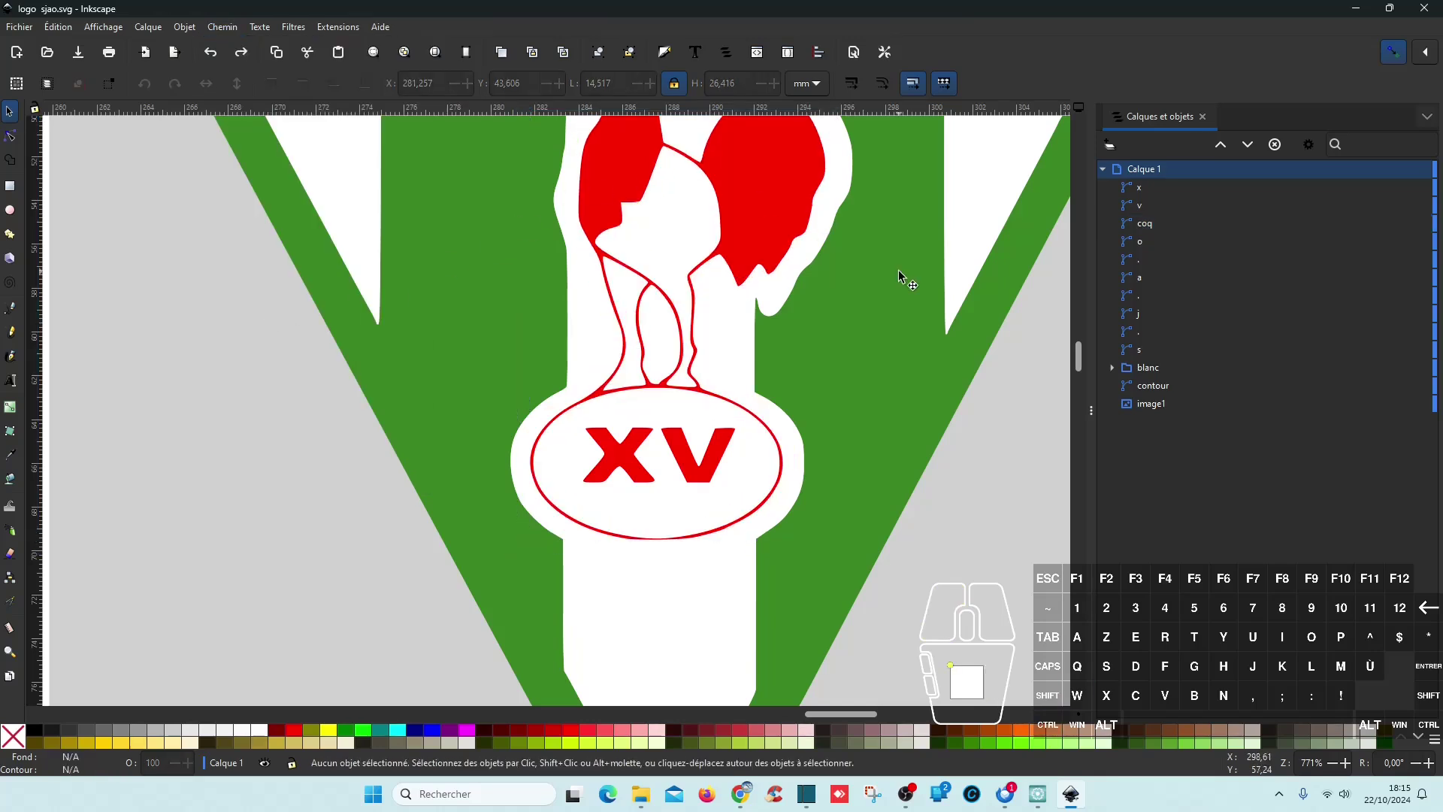
- Add the Décalage path effect to the rooster path
{"action": "scroll", "coordinate": [831, 331], "scroll_direction": "down", "scroll_amount": 2}
{"action": "left_click", "coordinate": [801, 265]}
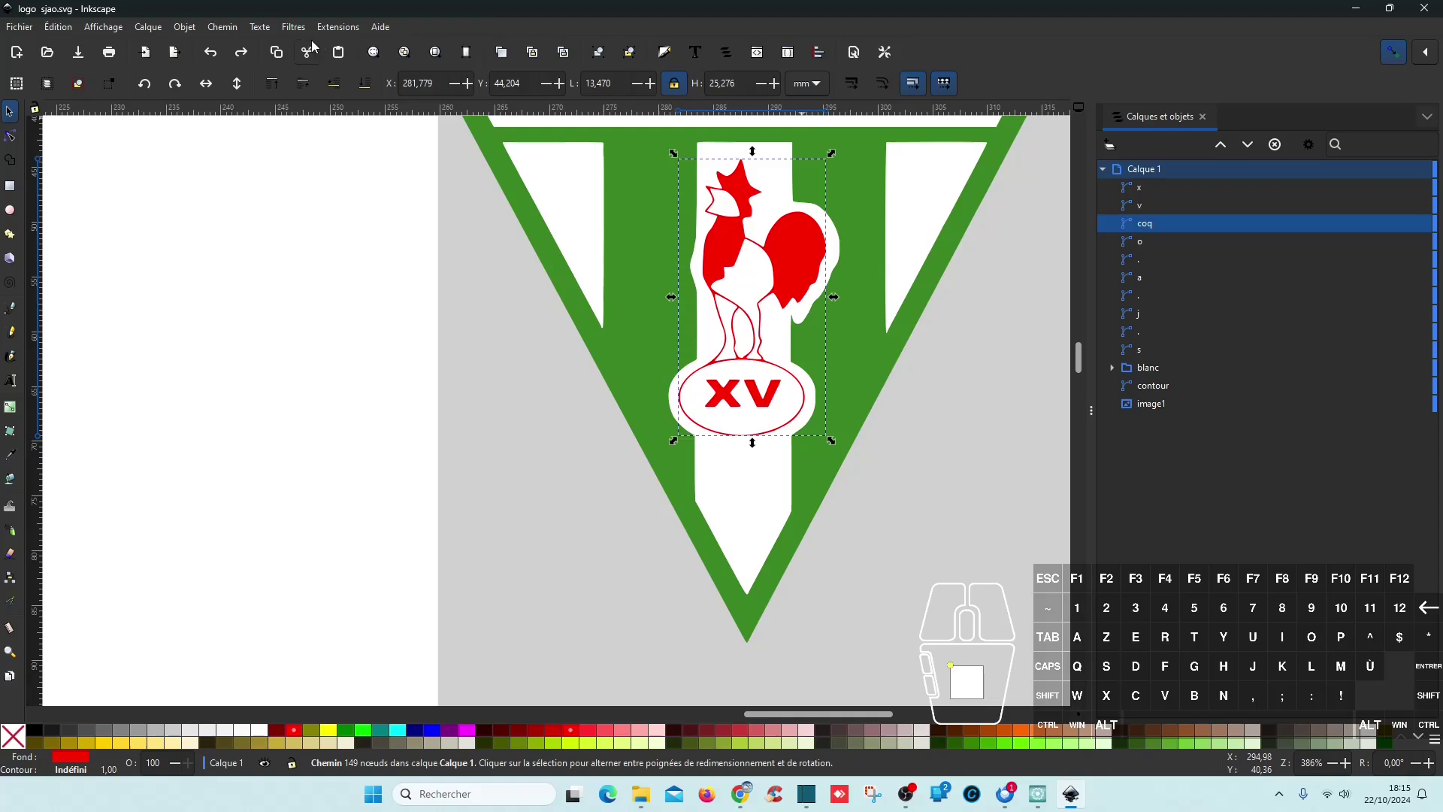
{"action": "left_click", "coordinate": [223, 30]}
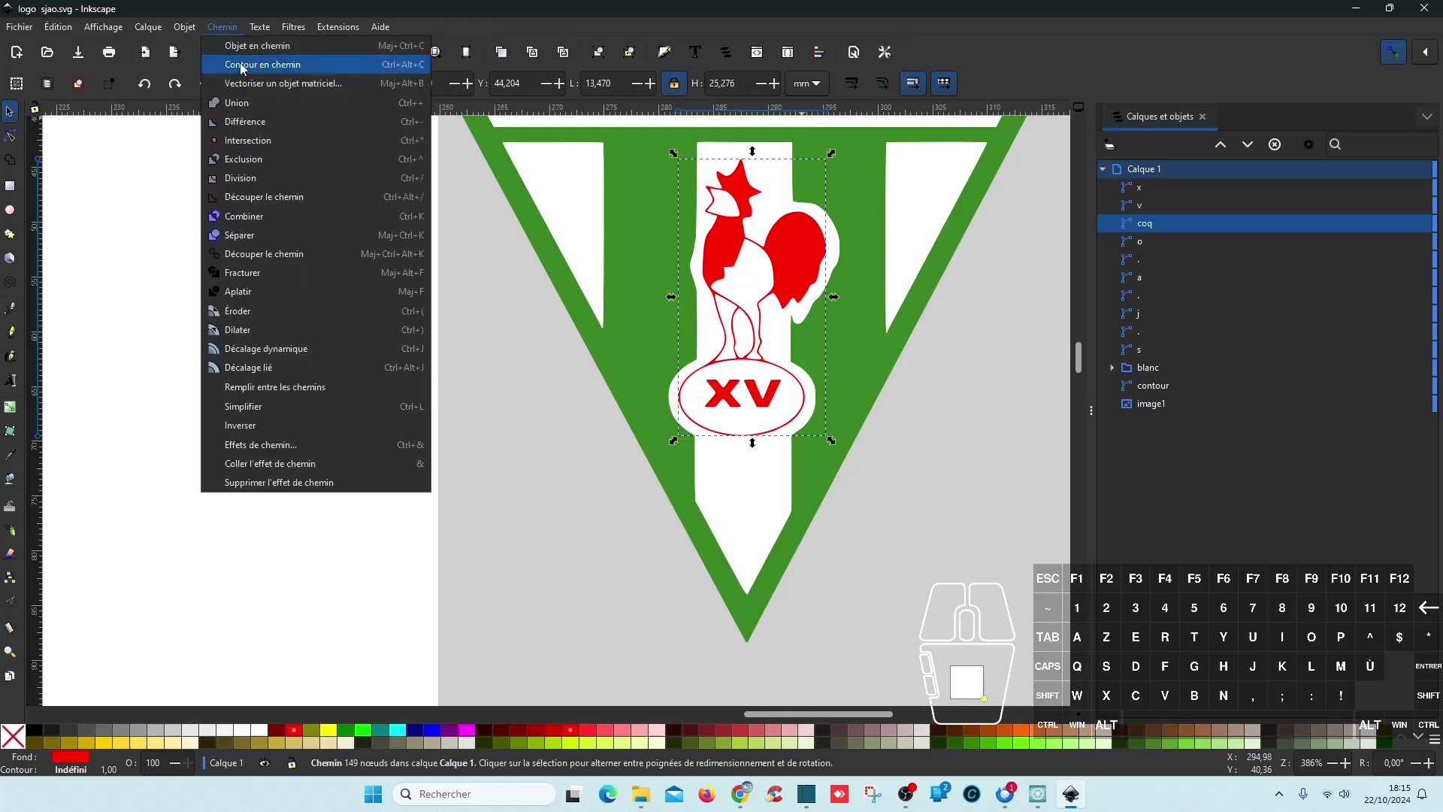
{"action": "left_click", "coordinate": [296, 441]}
{"action": "left_click", "coordinate": [1421, 149]}
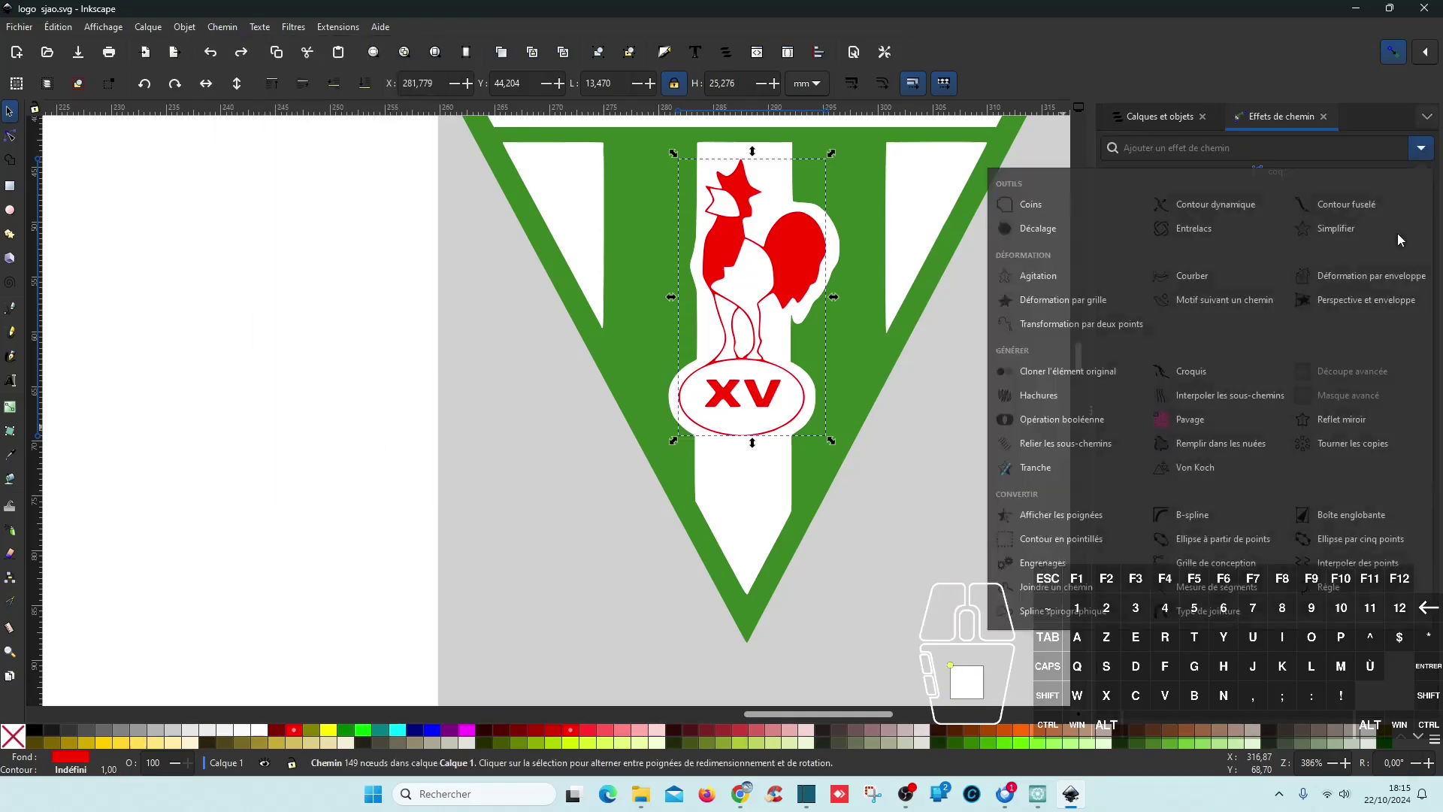
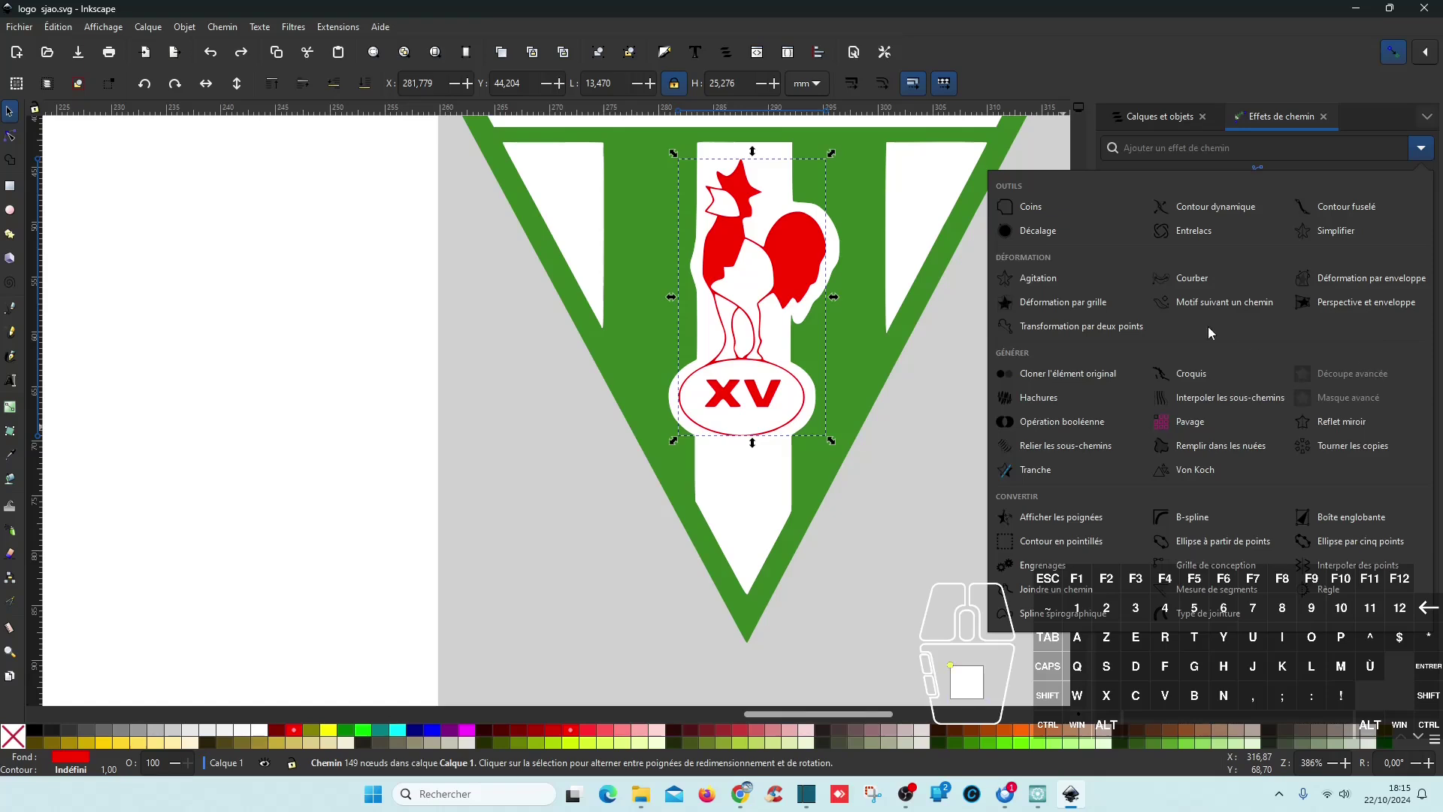
{"action": "left_click", "coordinate": [1079, 230]}
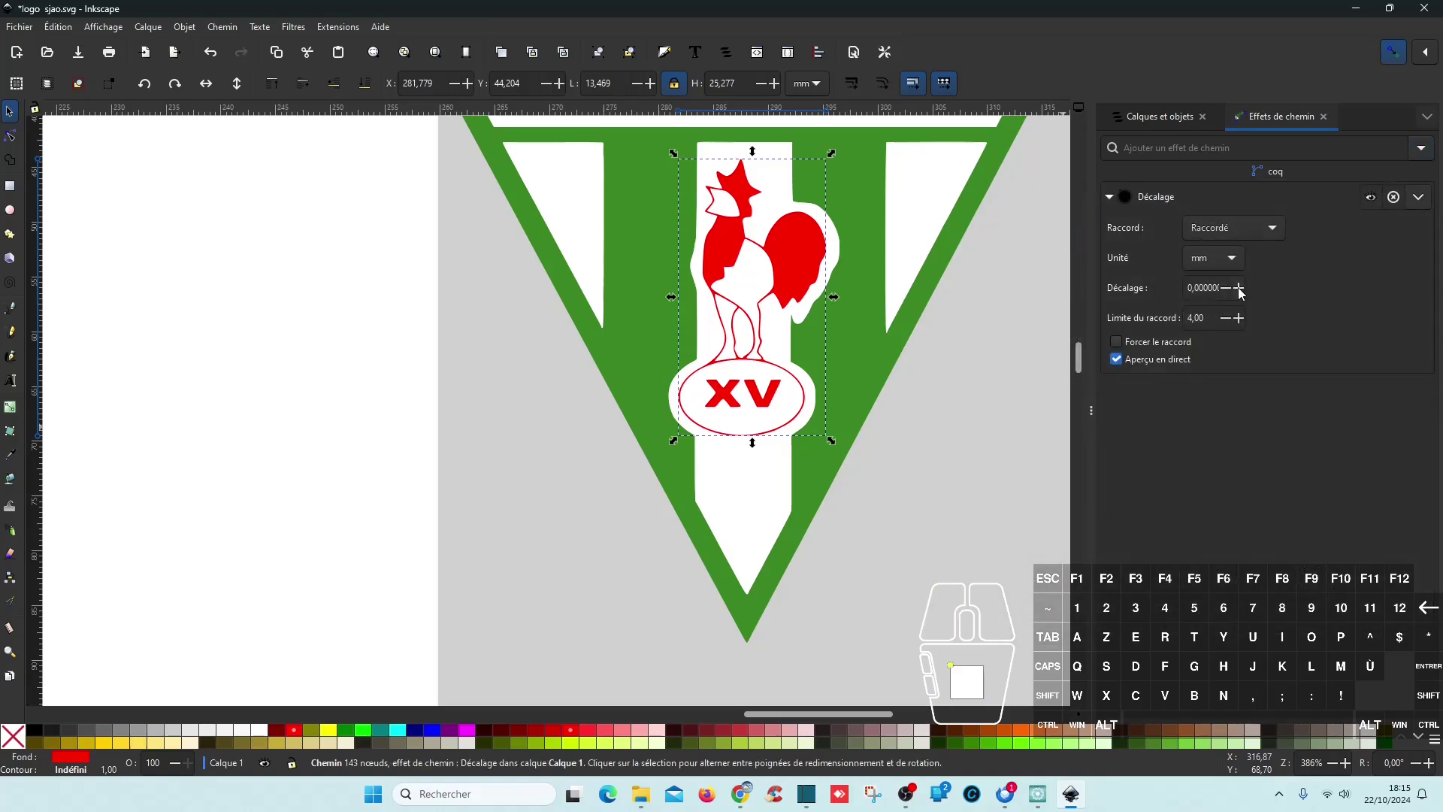
- Set the rooster's Décalage offset to 0.1 mm and check the thickened outlines within the logo
{"action": "left_click", "coordinate": [1238, 289]}
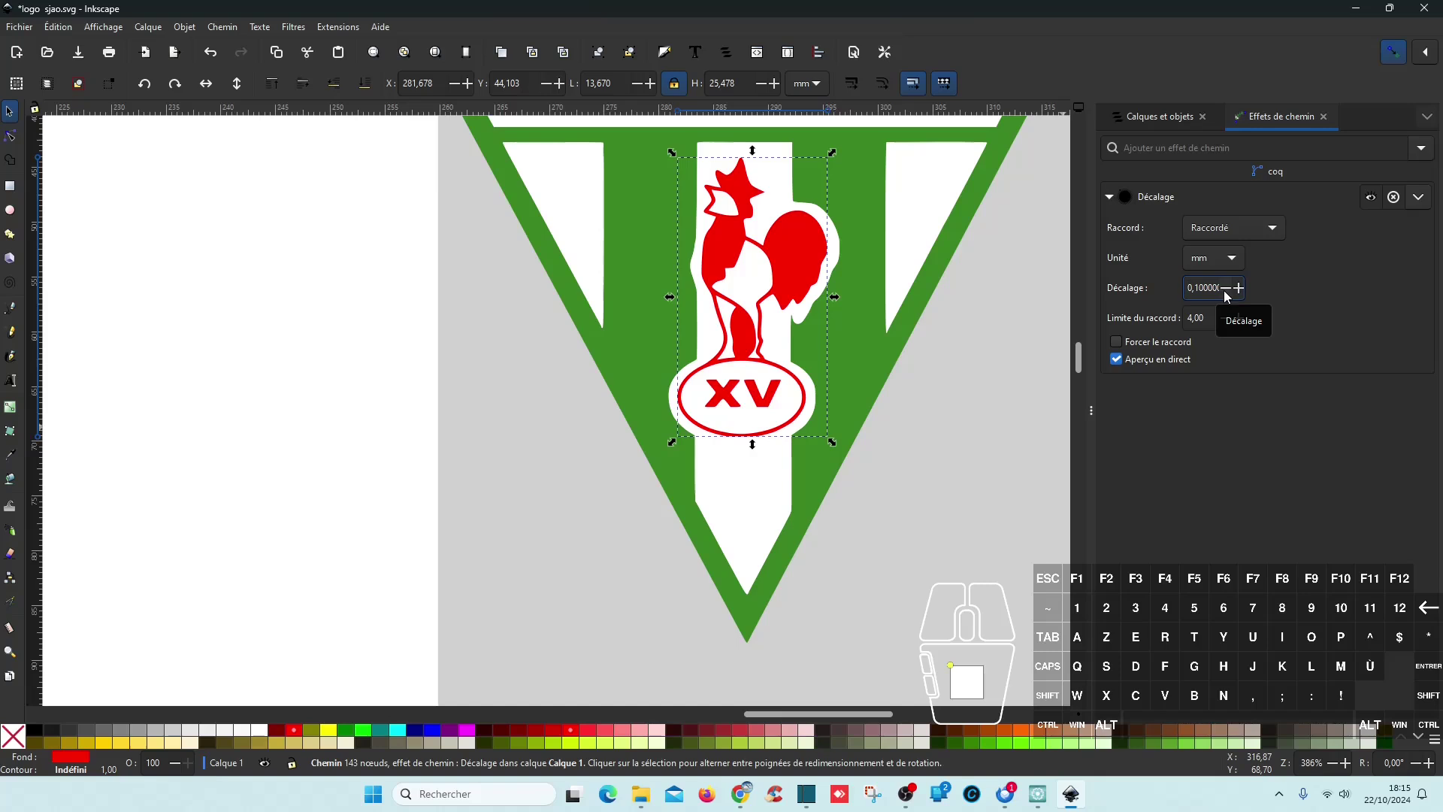
{"action": "left_click", "coordinate": [1226, 288]}
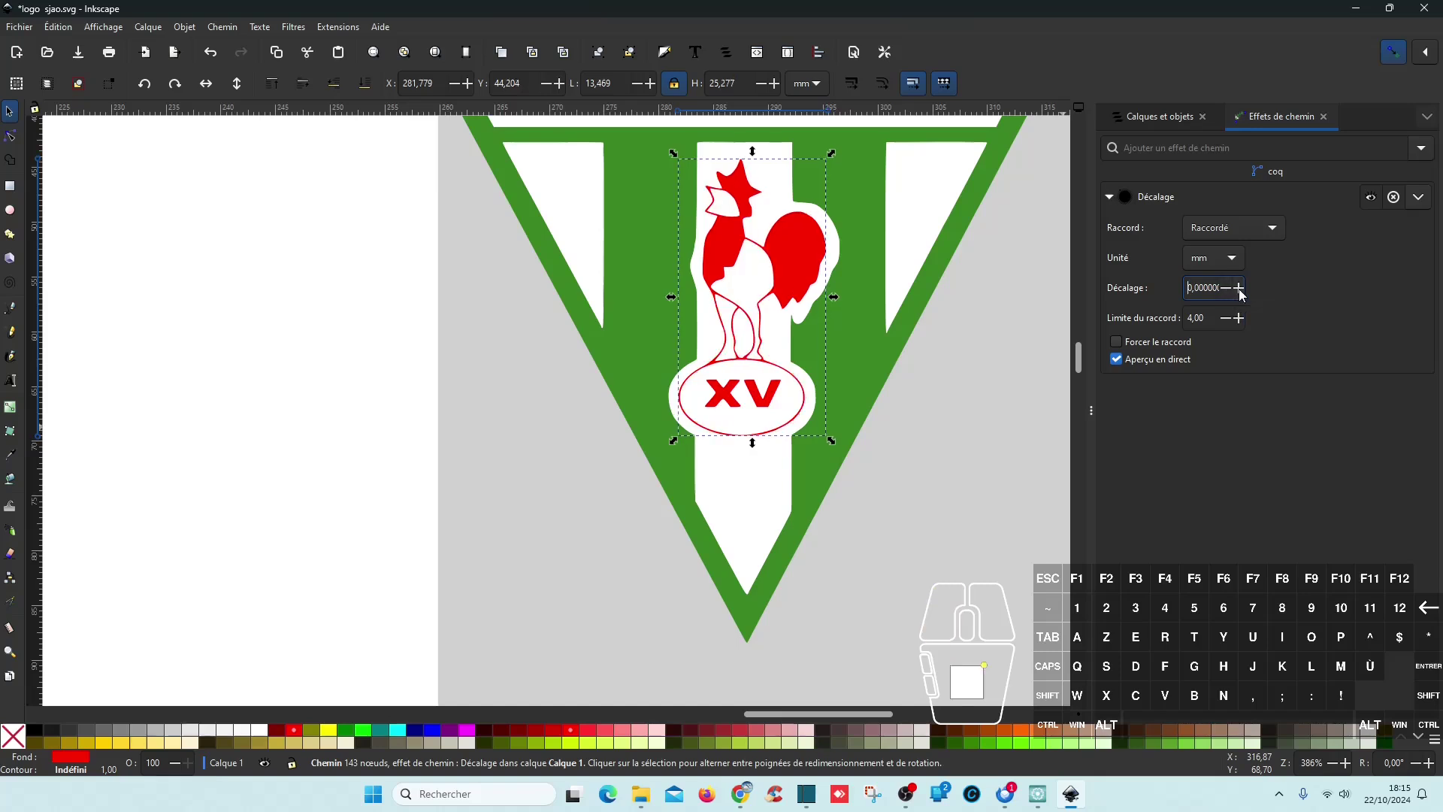
{"action": "left_click", "coordinate": [1240, 290]}
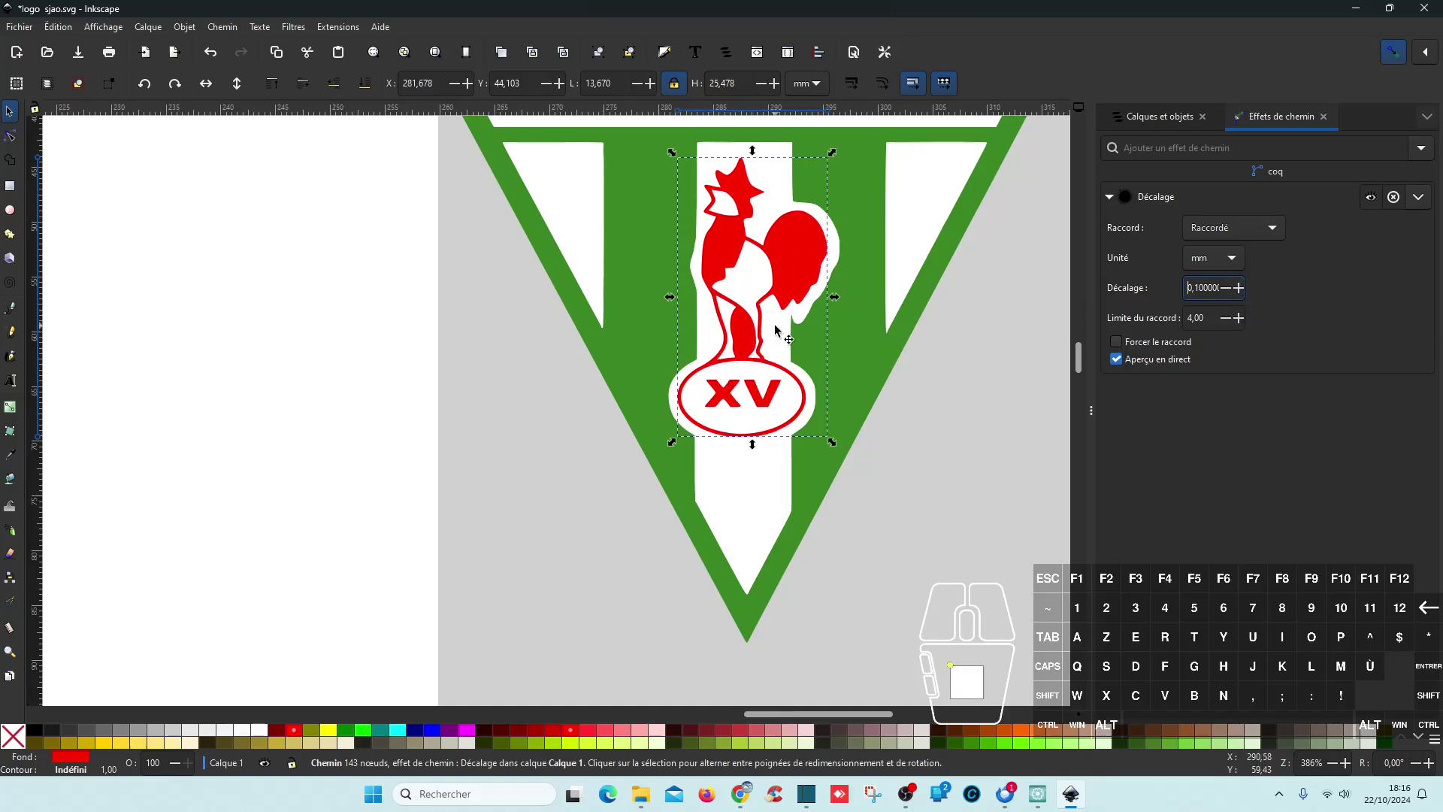
{"action": "left_click", "coordinate": [1176, 122]}
{"action": "scroll", "coordinate": [783, 374], "scroll_direction": "down", "scroll_amount": 3}
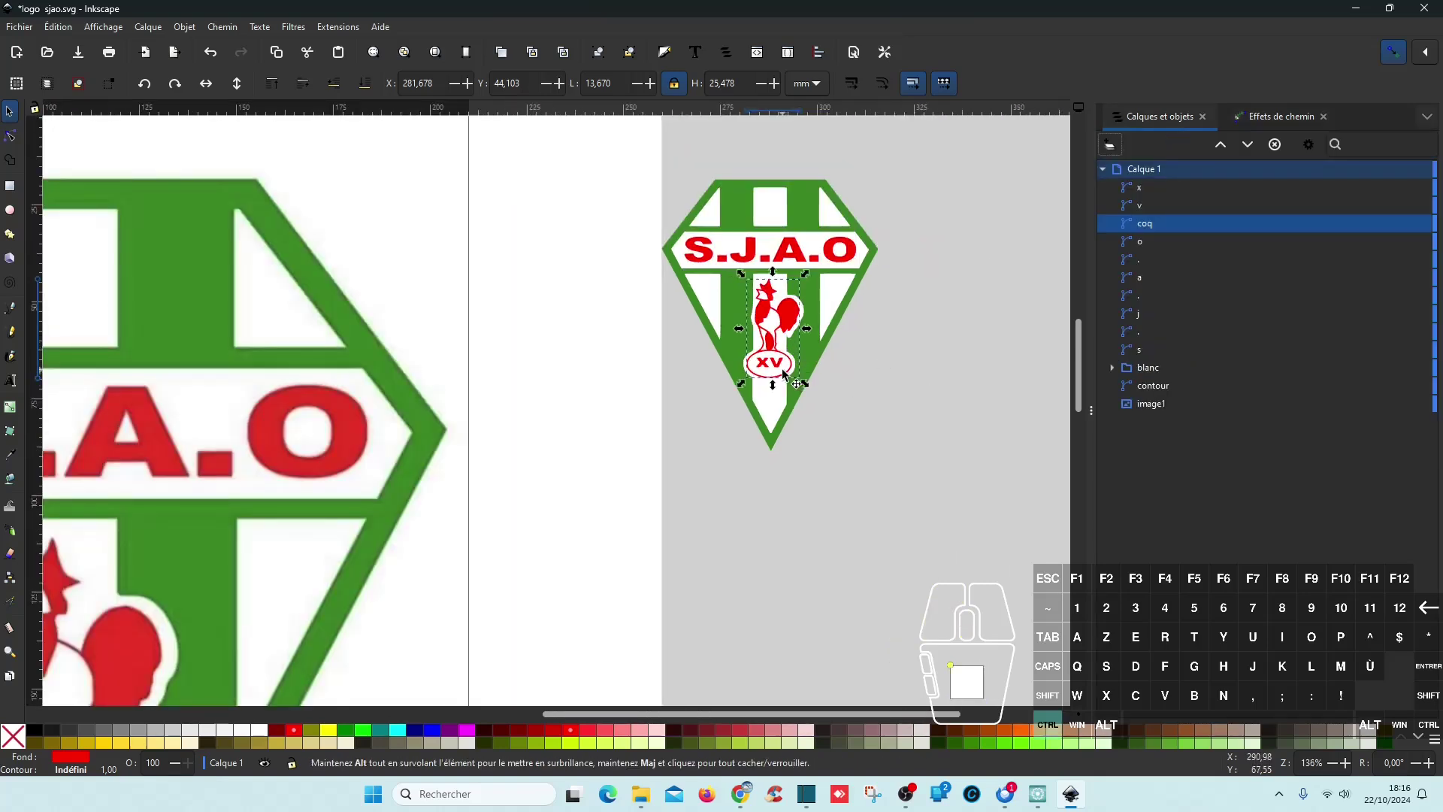
{"action": "scroll", "coordinate": [783, 373], "scroll_direction": "up", "scroll_amount": 4}
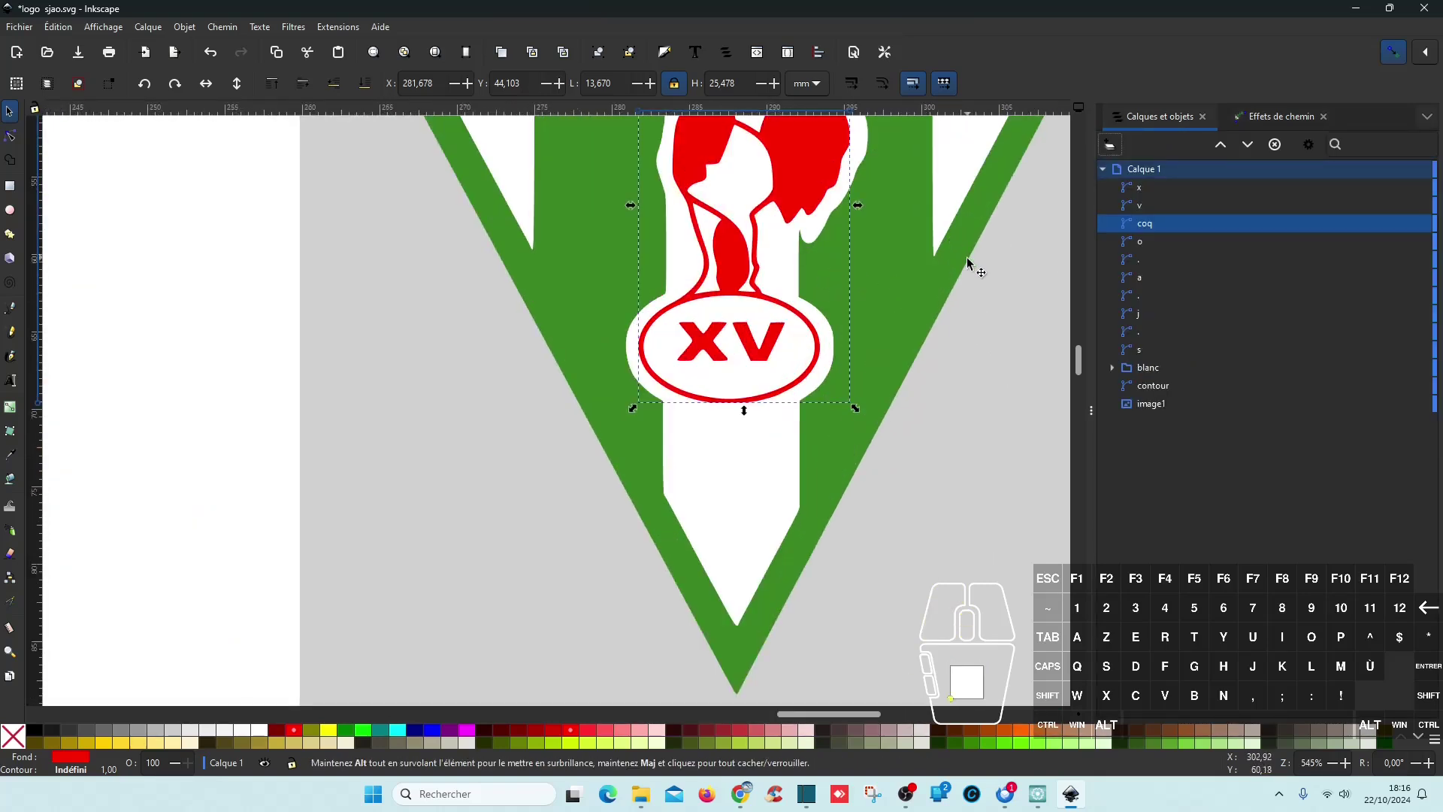
{"action": "scroll", "coordinate": [899, 274], "scroll_direction": "down", "scroll_amount": 1}
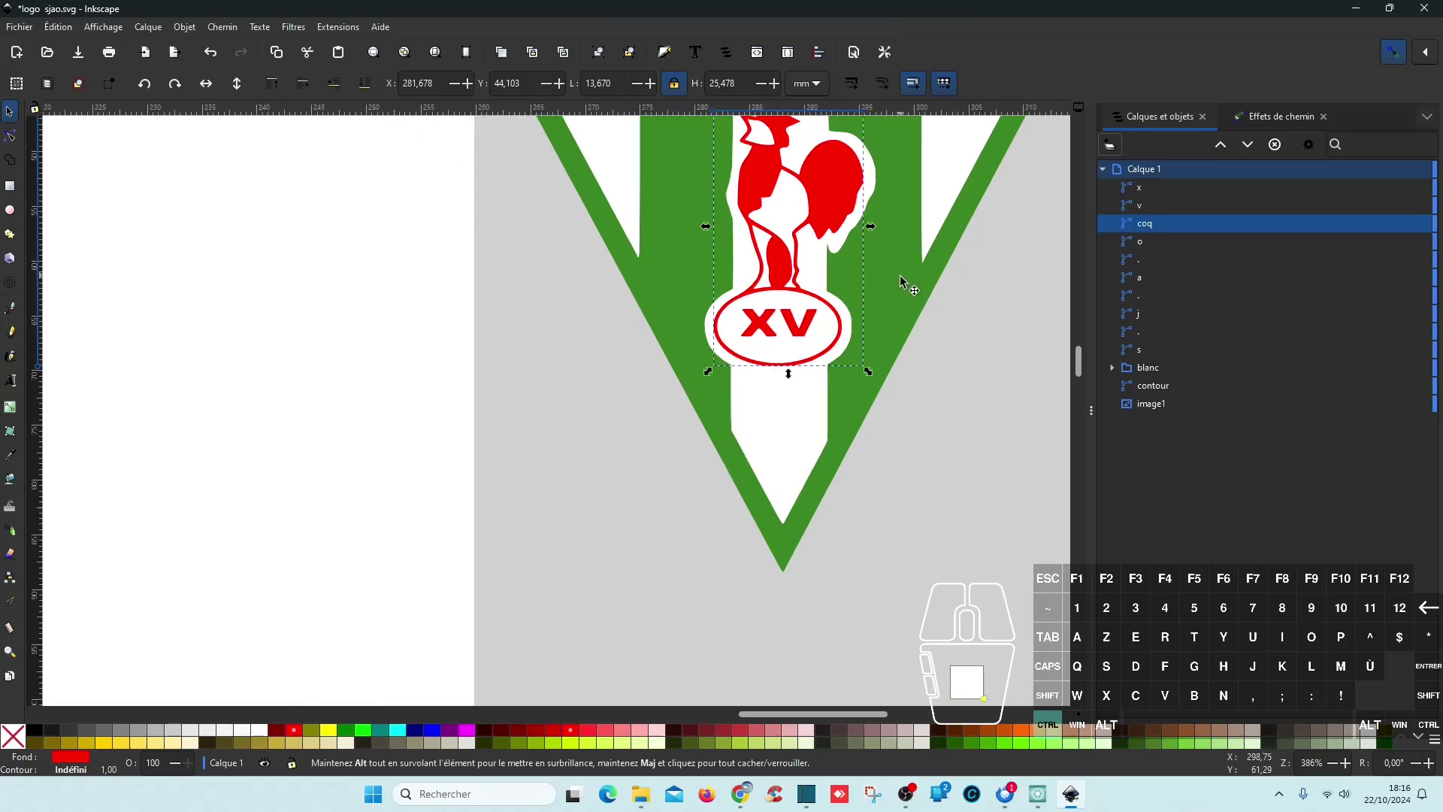
- Compare the rooster with and without the offset, and undo the Décalage effect
{"action": "key", "text": "ctrl+z"}
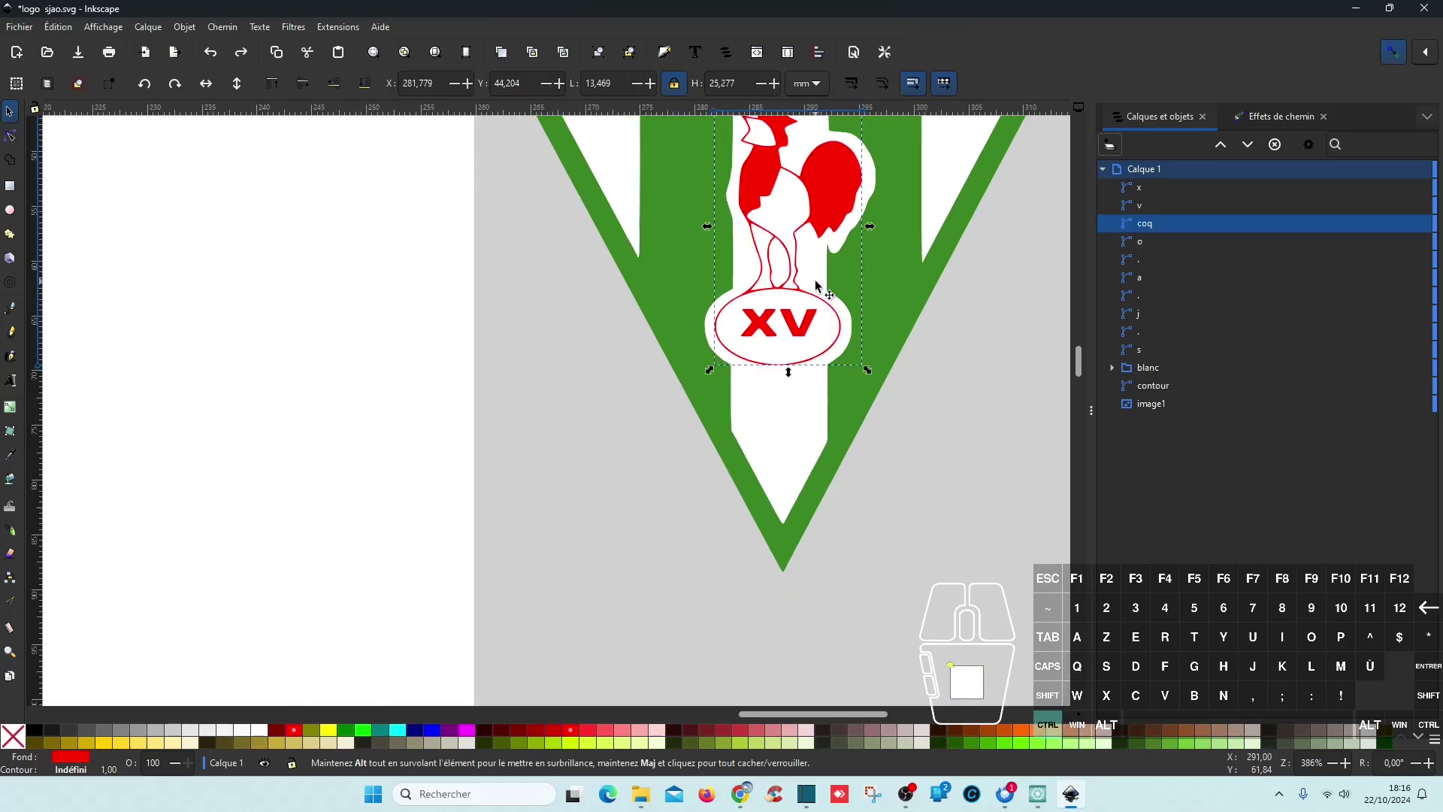
{"action": "key", "text": "ctrl+shift+z"}
{"action": "scroll", "coordinate": [899, 370], "scroll_direction": "down", "scroll_amount": 4}
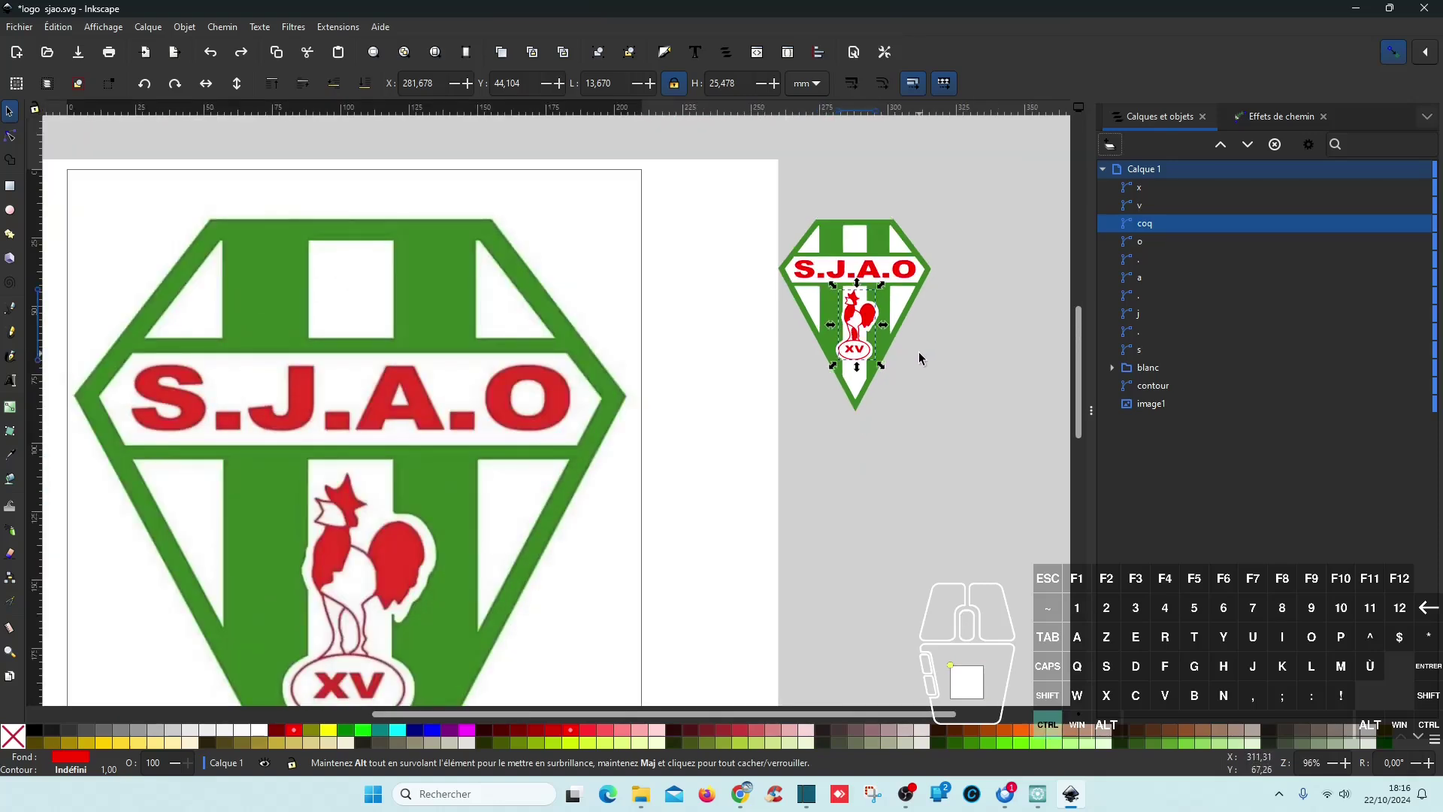
{"action": "key", "text": "ctrl+z"}
{"action": "key", "text": "ctrl+s"}
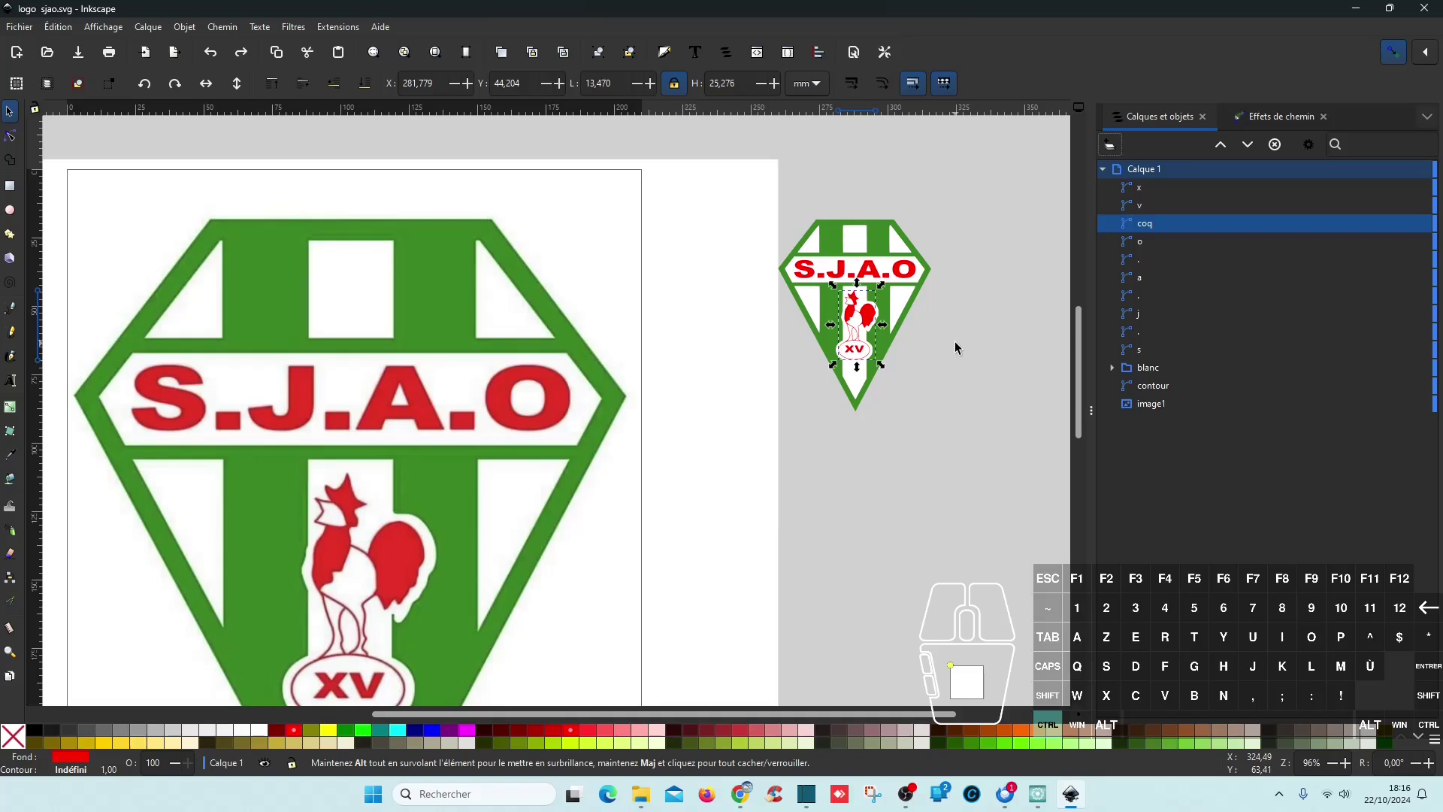
- Undo the earlier edits step by step, back past the logo's reduction in size and the reordering of its letters
{"action": "left_click", "coordinate": [211, 54]}
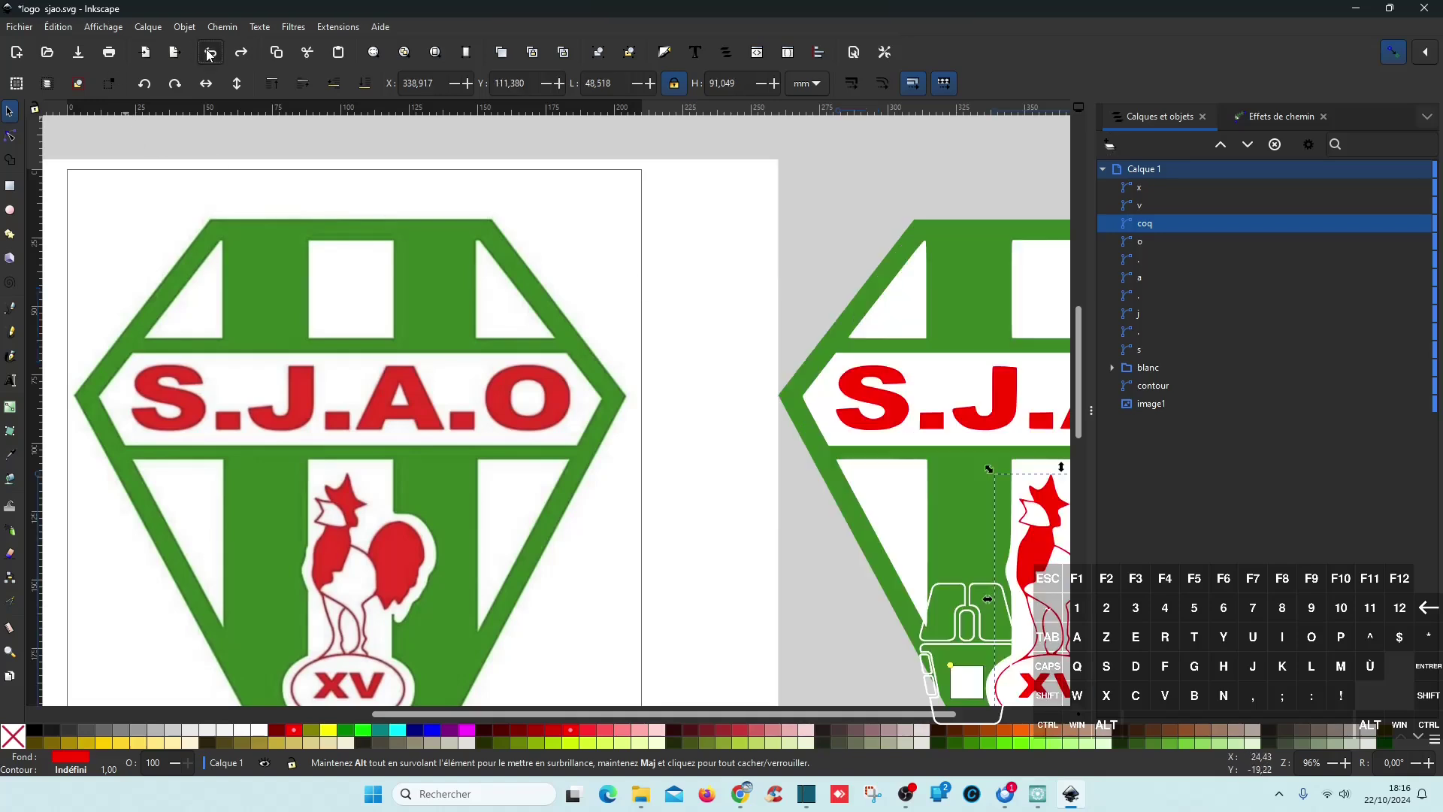
{"action": "left_click", "coordinate": [211, 54]}
{"action": "left_click", "coordinate": [211, 54]}
{"action": "left_click", "coordinate": [211, 54]}
{"action": "left_click", "coordinate": [210, 54]}
{"action": "left_click", "coordinate": [210, 54]}
{"action": "left_click", "coordinate": [211, 54]}
{"action": "left_click", "coordinate": [211, 54]}
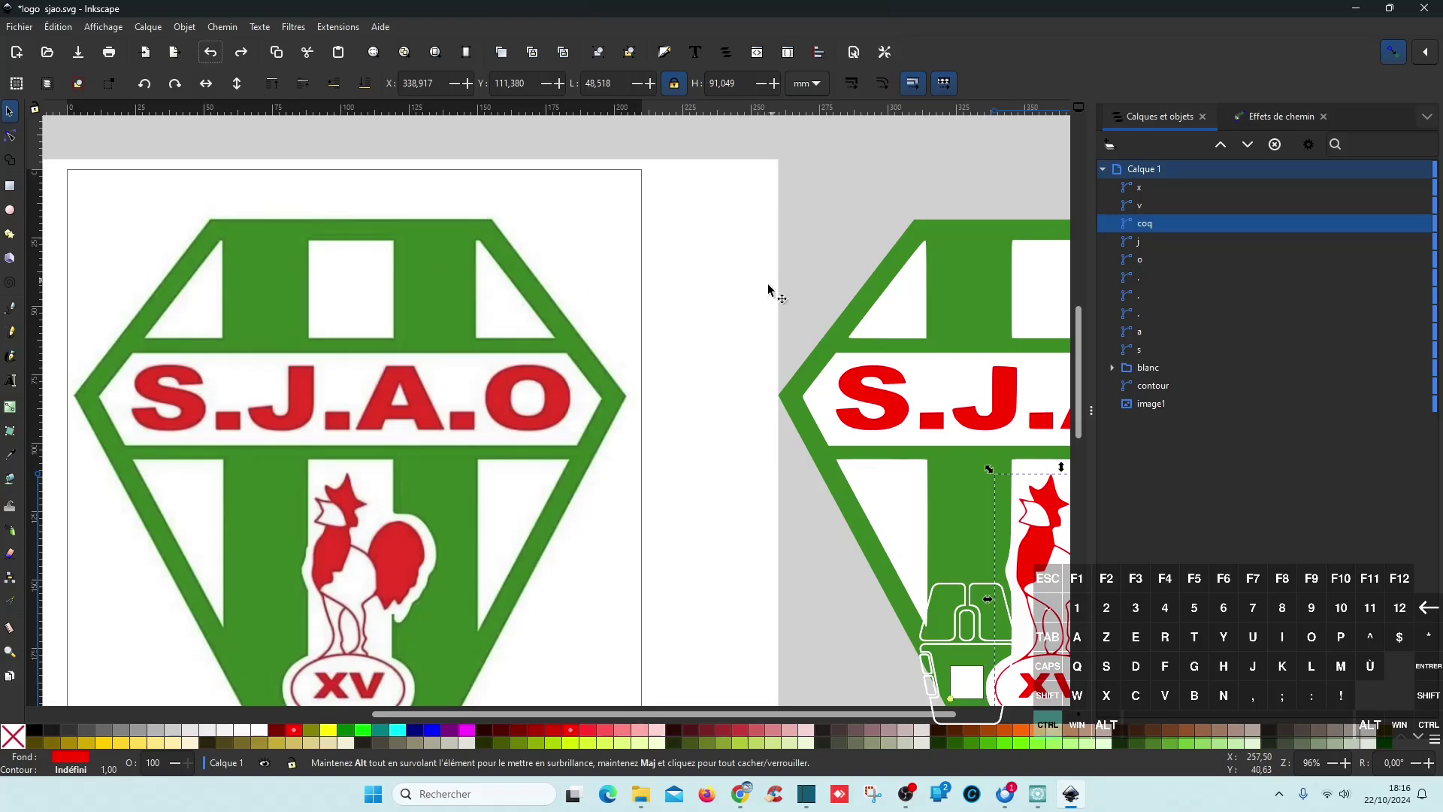
- Undo further edits back to before the rooster's inner shapes were cut out and the letters were reordered
{"action": "scroll", "coordinate": [778, 266], "scroll_direction": "down", "scroll_amount": 2}
{"action": "left_click_drag", "start_coordinate": [716, 246], "coordinate": [492, 225]}
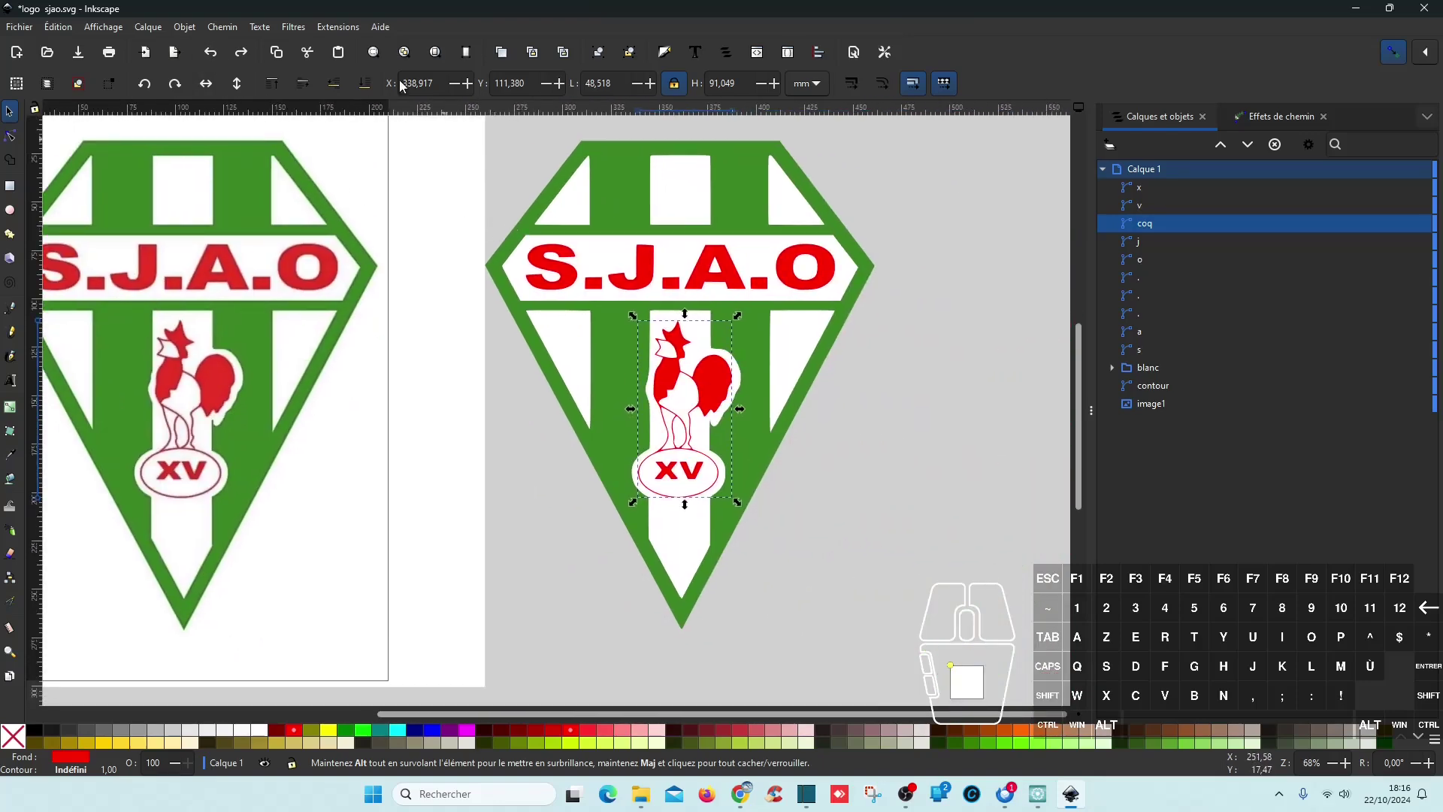
{"action": "left_click", "coordinate": [210, 54]}
{"action": "left_click", "coordinate": [210, 54]}
{"action": "left_click", "coordinate": [211, 54]}
{"action": "left_click", "coordinate": [211, 54]}
{"action": "left_click", "coordinate": [210, 55]}
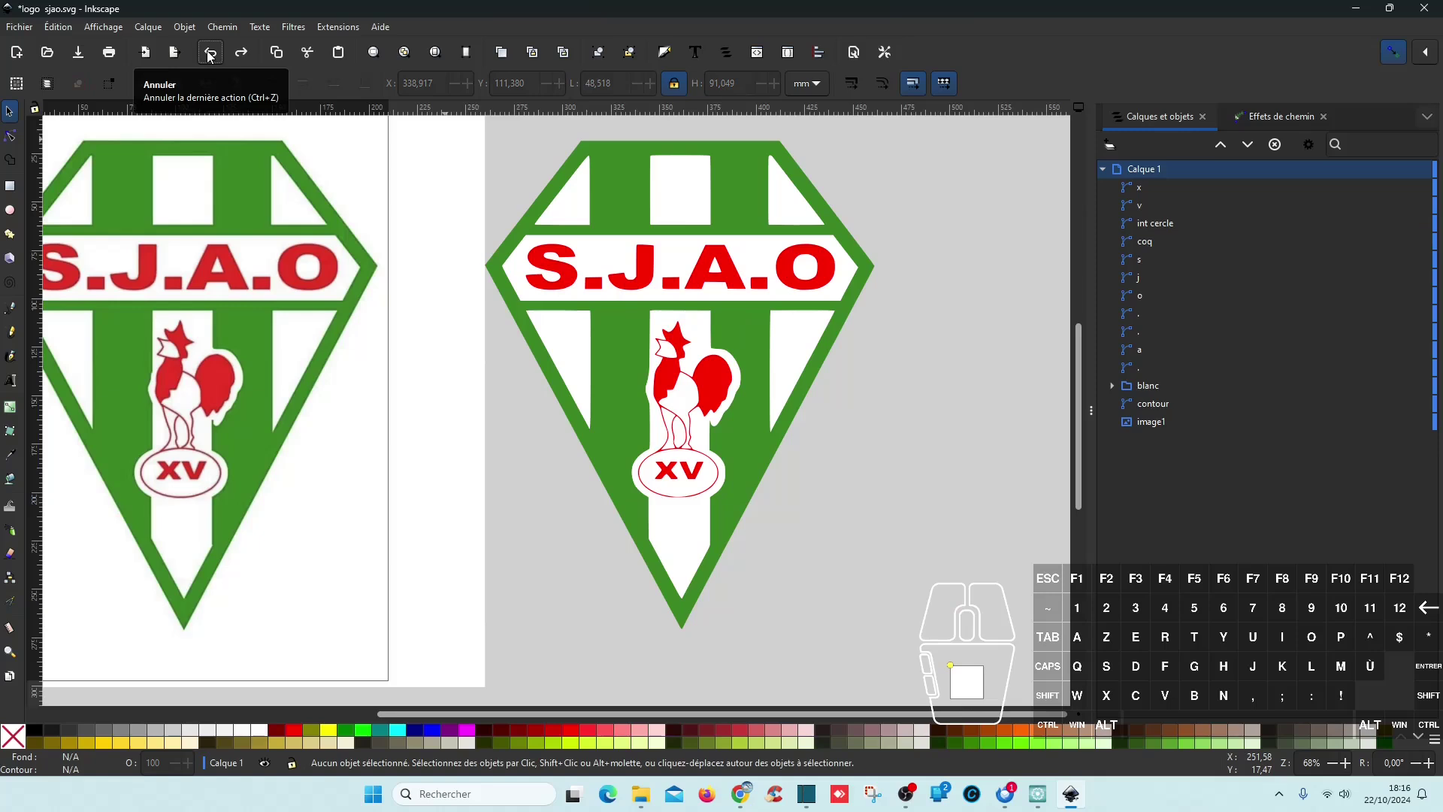
{"action": "left_click", "coordinate": [211, 54]}
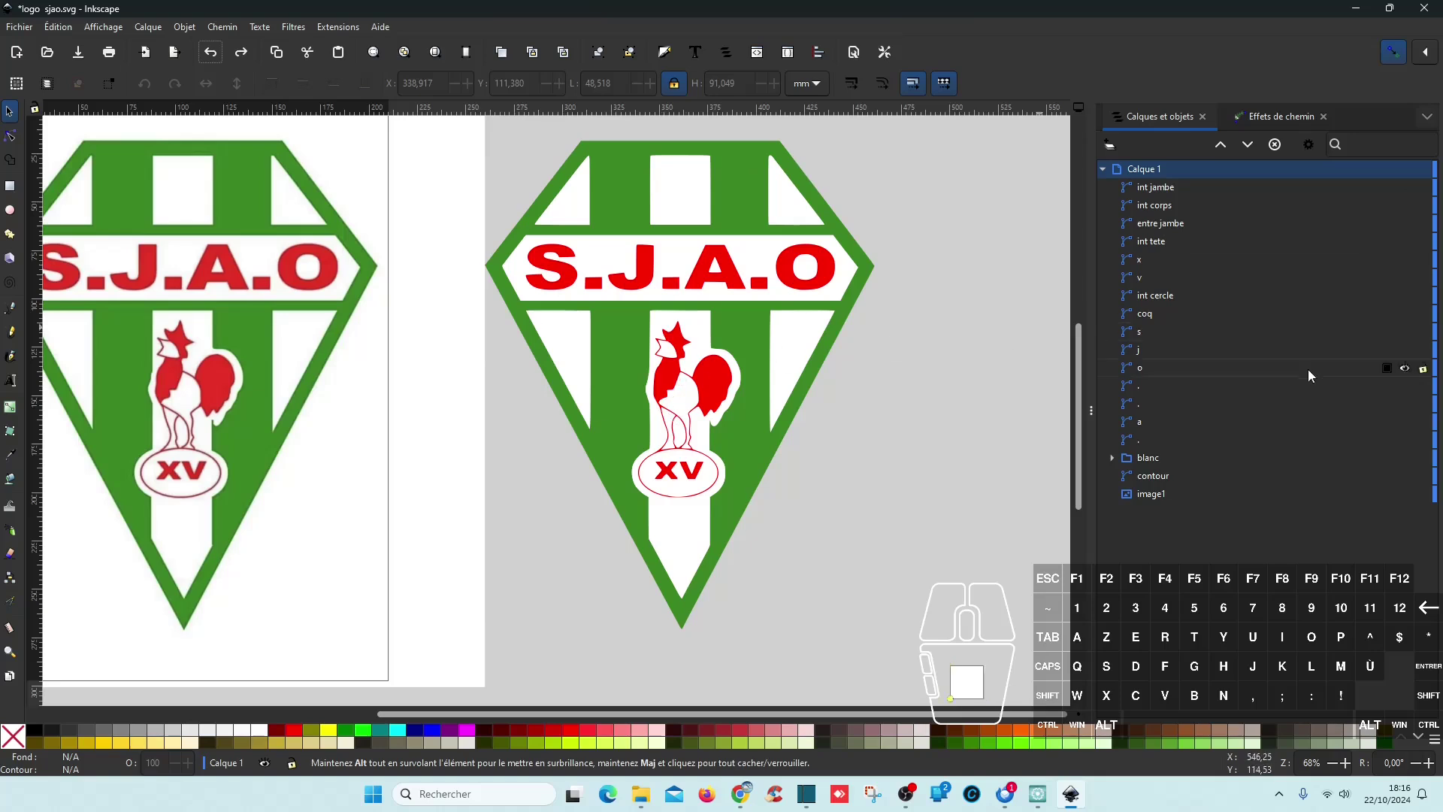
- Move the letter s down the stacking order to directly above the blanc group
{"action": "left_click", "coordinate": [1153, 333]}
{"action": "left_click", "coordinate": [1248, 145]}
{"action": "left_click", "coordinate": [1247, 145]}
{"action": "left_click", "coordinate": [1247, 145]}
{"action": "left_click", "coordinate": [1247, 145]}
{"action": "left_click", "coordinate": [1248, 145]}
{"action": "left_click", "coordinate": [1247, 145]}
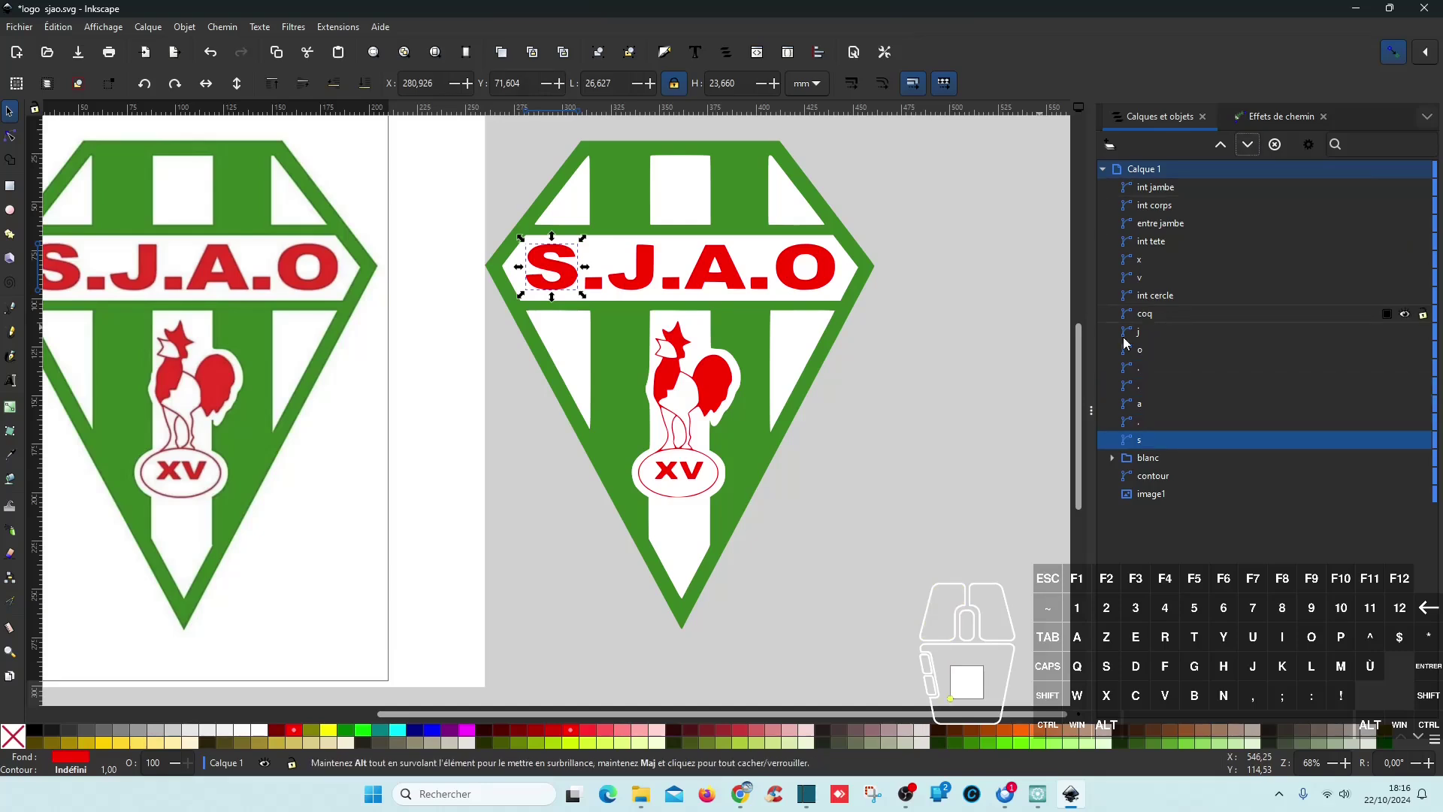
- Move the dot between S and J down the stacking order to directly above s
{"action": "left_click", "coordinate": [1150, 368]}
{"action": "left_click", "coordinate": [1249, 145]}
{"action": "left_click", "coordinate": [1249, 145]}
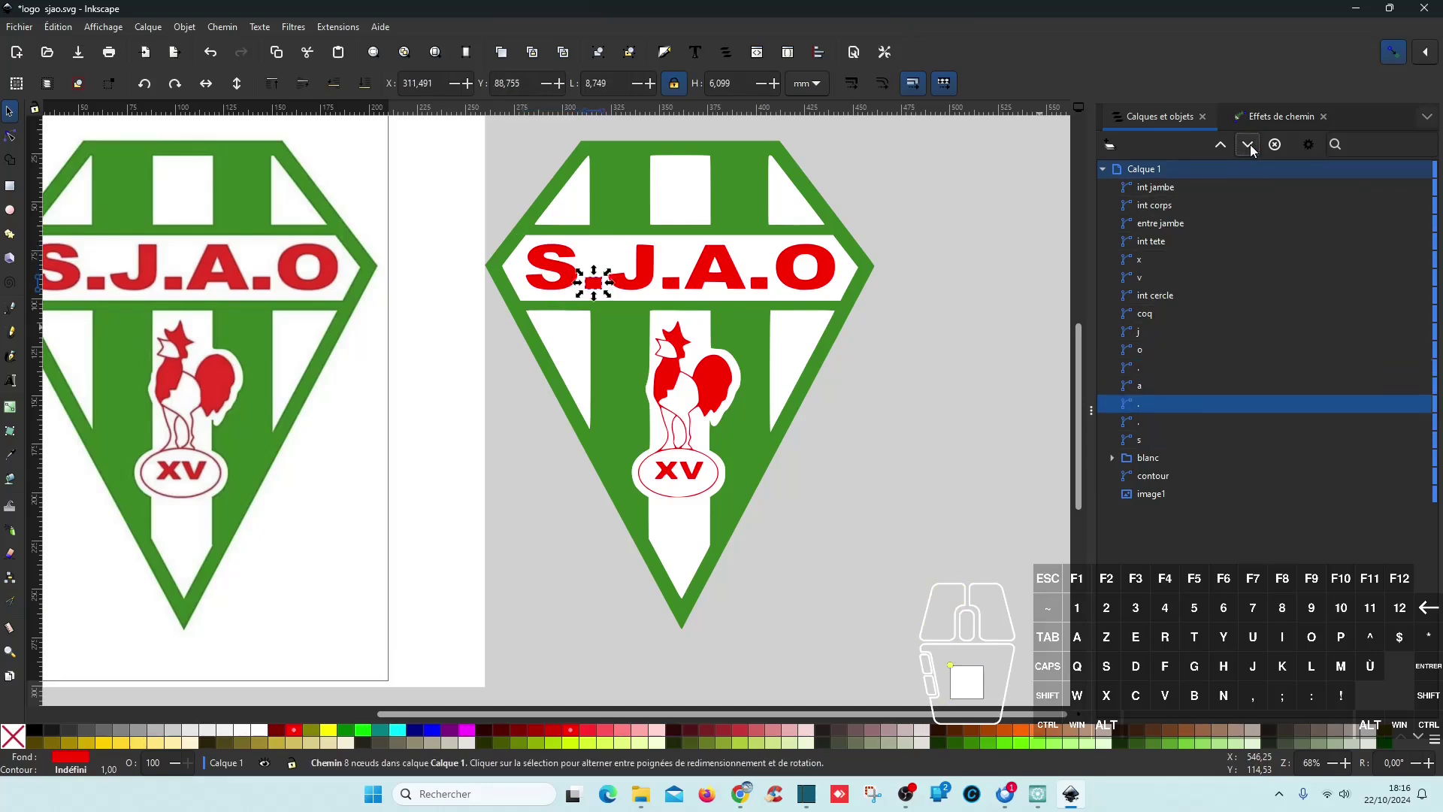
{"action": "left_click", "coordinate": [1249, 145]}
- Move the letter j down the stacking order to directly above the first dot
{"action": "left_click", "coordinate": [1161, 332]}
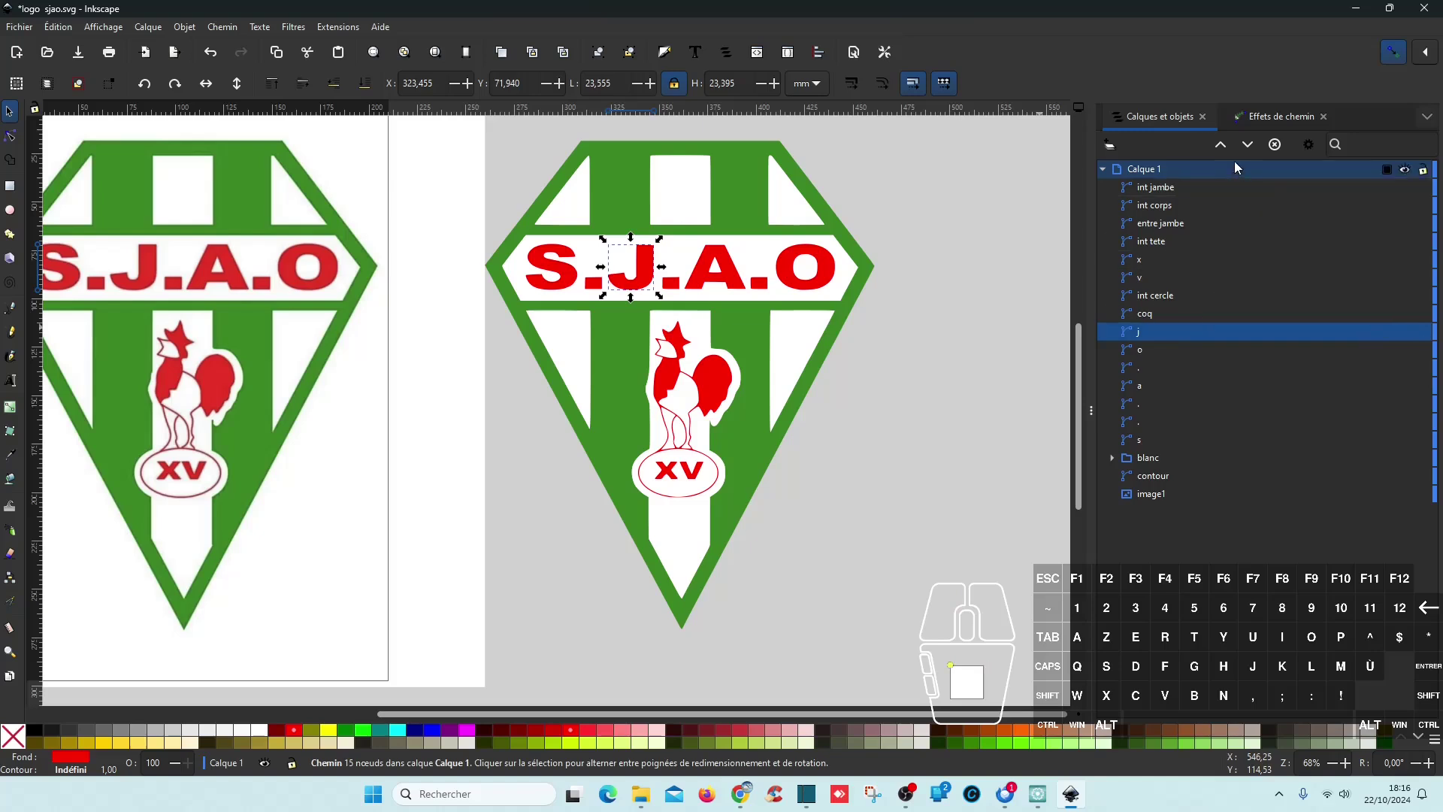
{"action": "left_click", "coordinate": [1247, 145]}
{"action": "left_click", "coordinate": [1247, 145]}
{"action": "left_click", "coordinate": [1247, 145]}
{"action": "left_click", "coordinate": [1247, 145]}
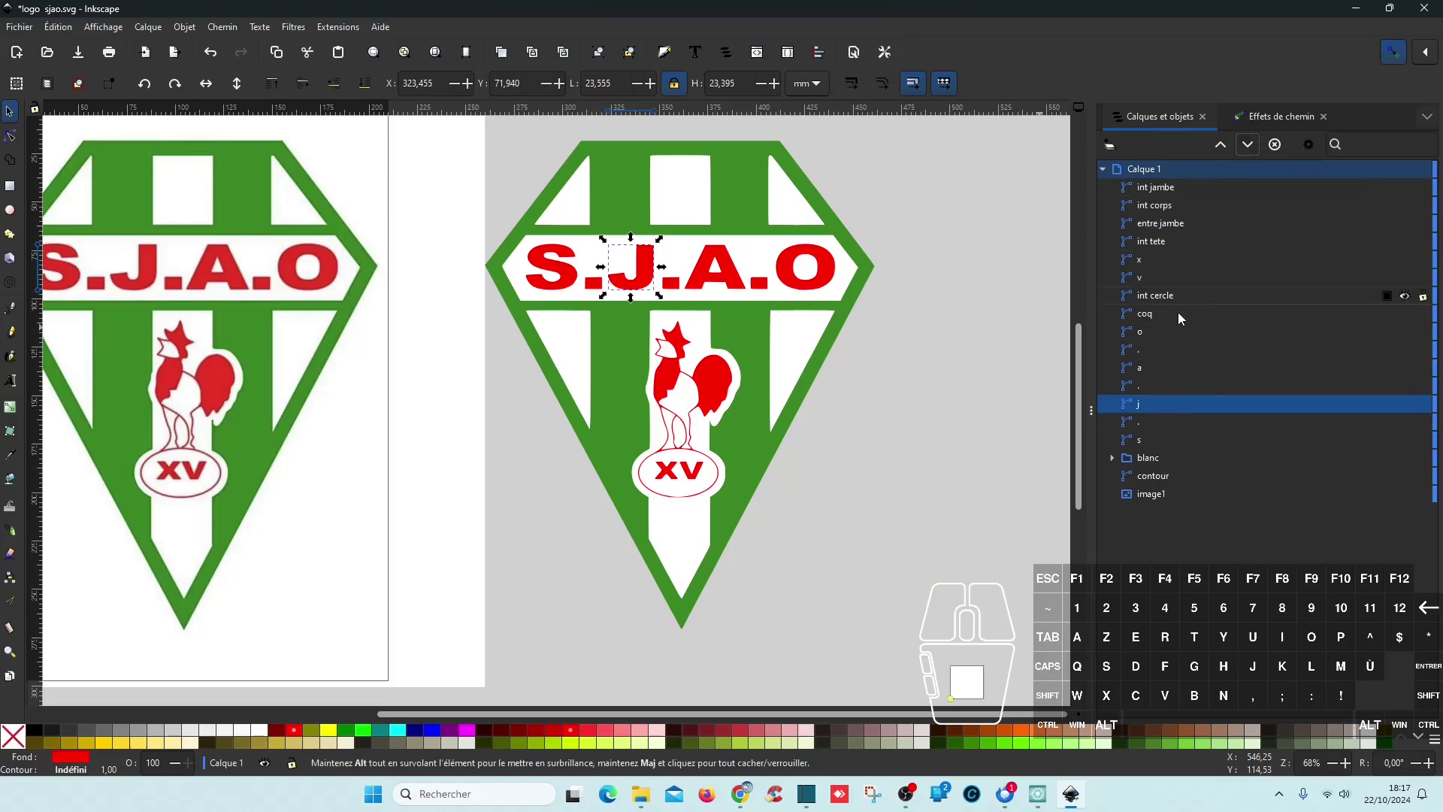
- Move the dot between J and A directly above j in the stacking order, and the letter a directly above that dot
{"action": "left_click", "coordinate": [1149, 387]}
{"action": "left_click", "coordinate": [1151, 350]}
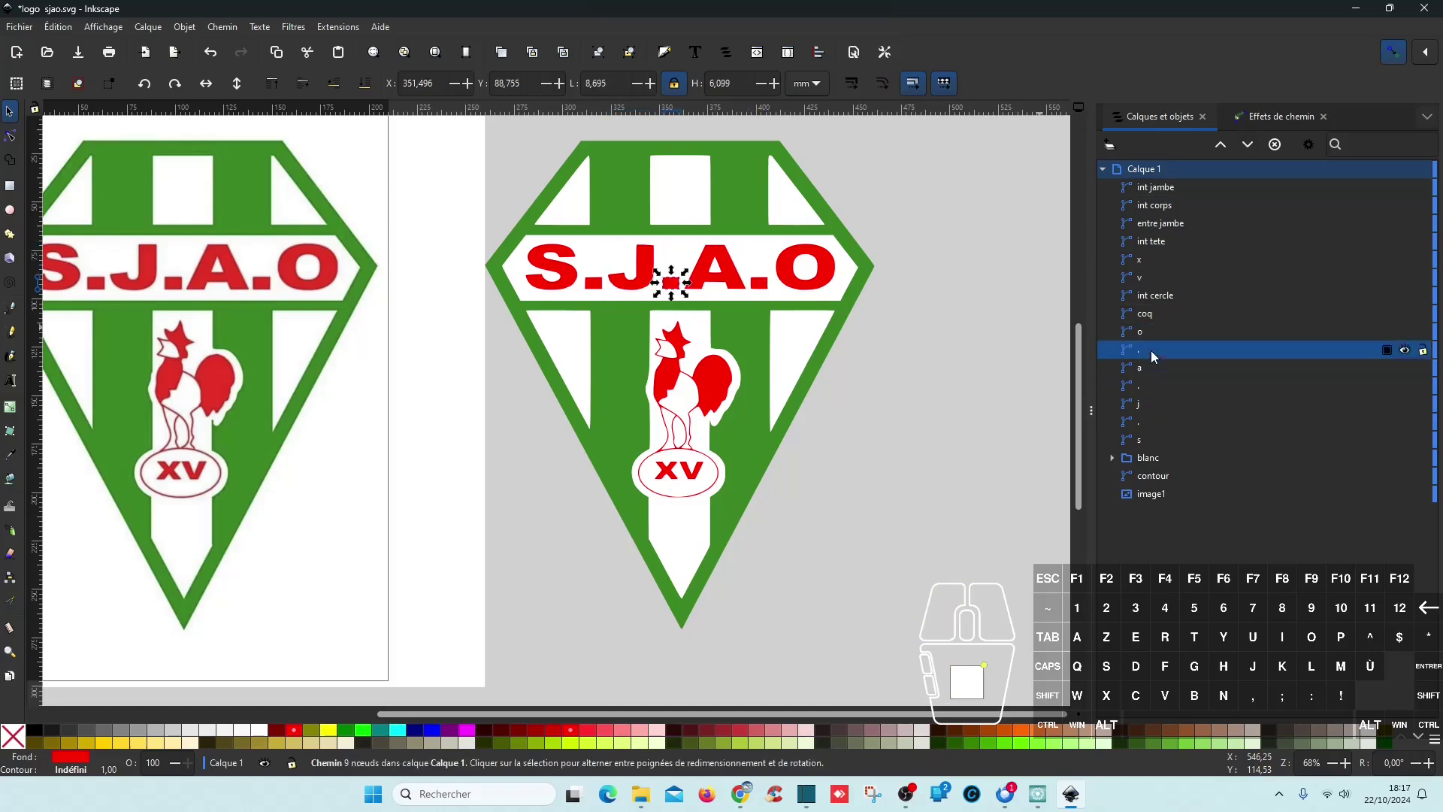
{"action": "left_click", "coordinate": [1249, 144]}
{"action": "left_click", "coordinate": [1249, 145]}
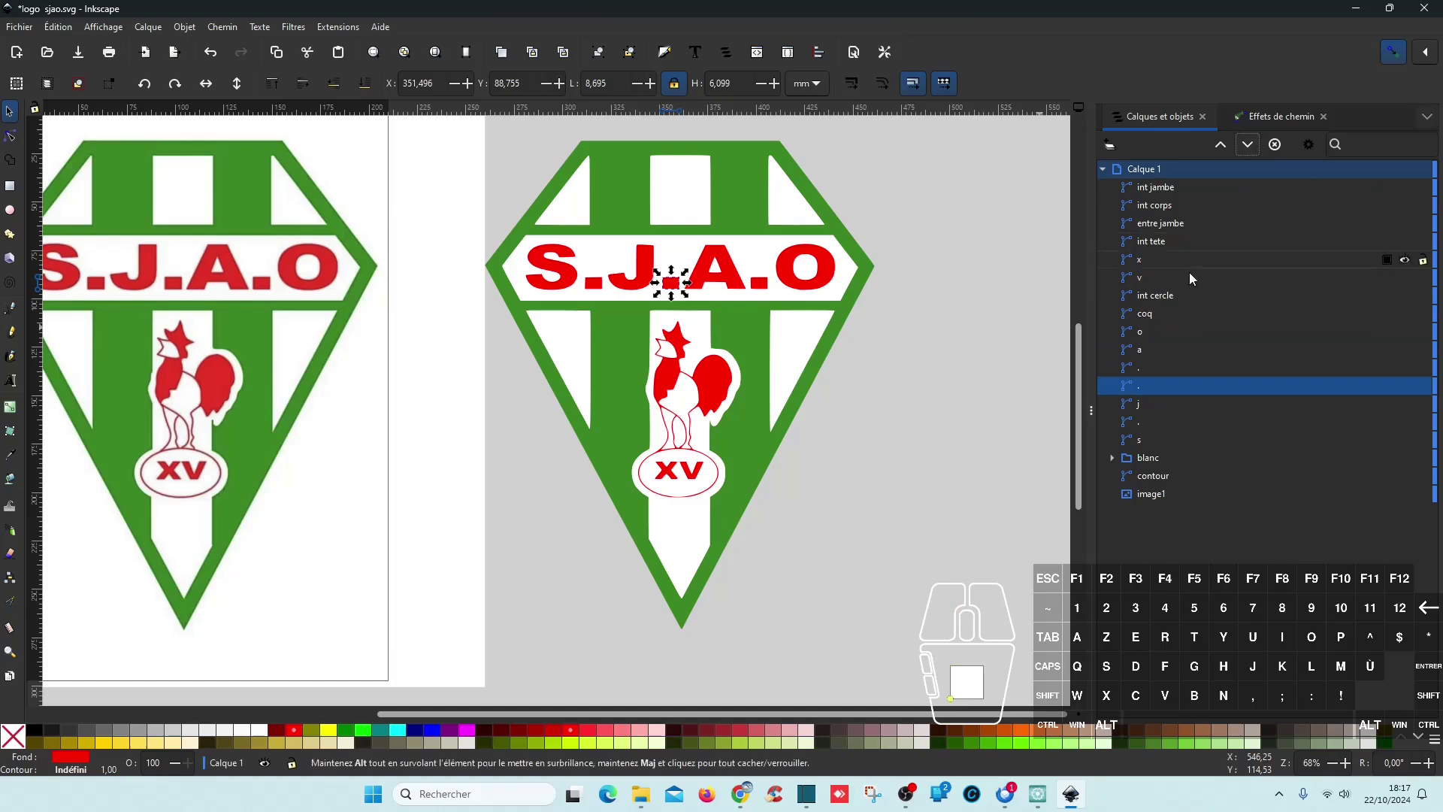
{"action": "left_click", "coordinate": [1144, 353]}
{"action": "left_click", "coordinate": [1248, 145]}
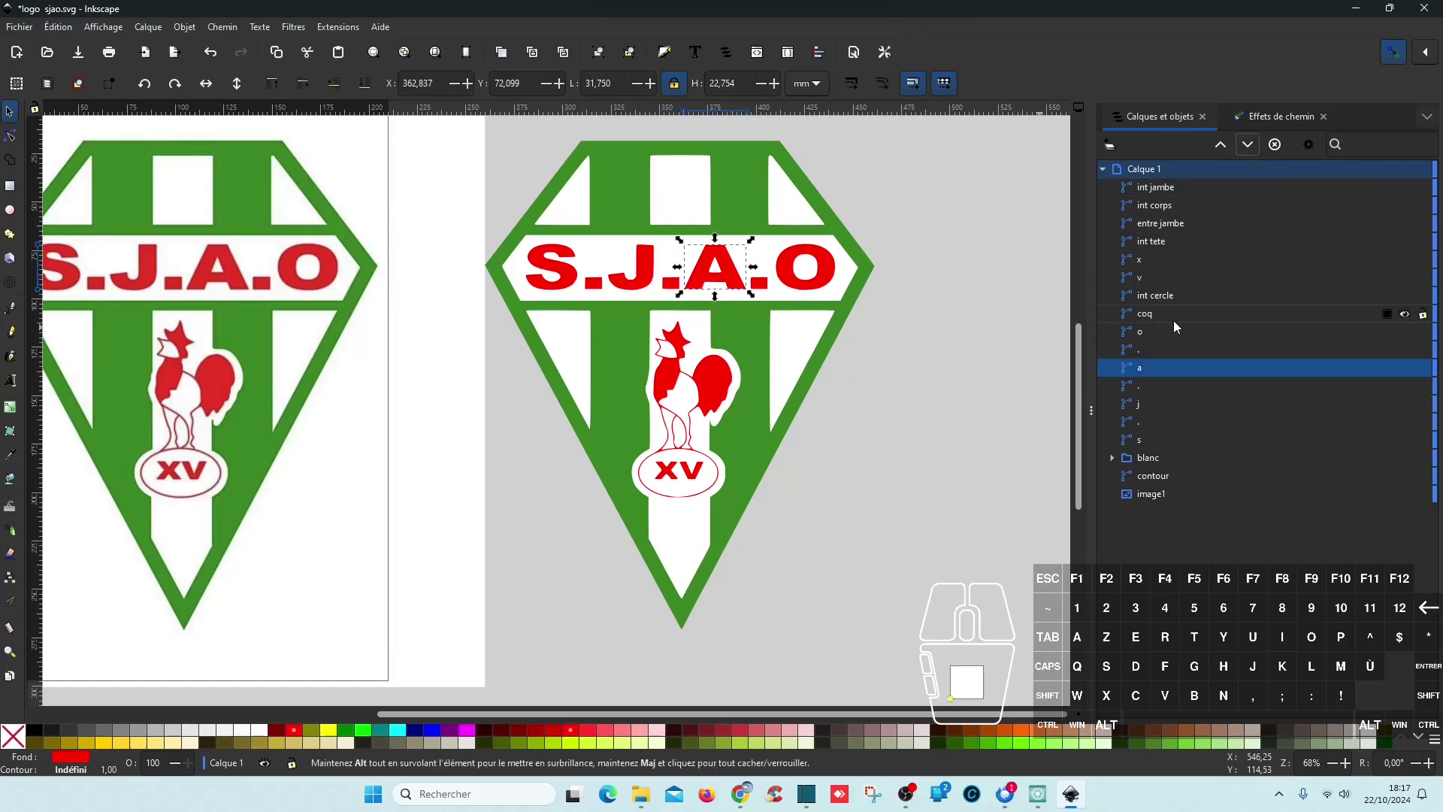
{"action": "left_click", "coordinate": [1176, 330]}
{"action": "left_click", "coordinate": [1248, 145]}
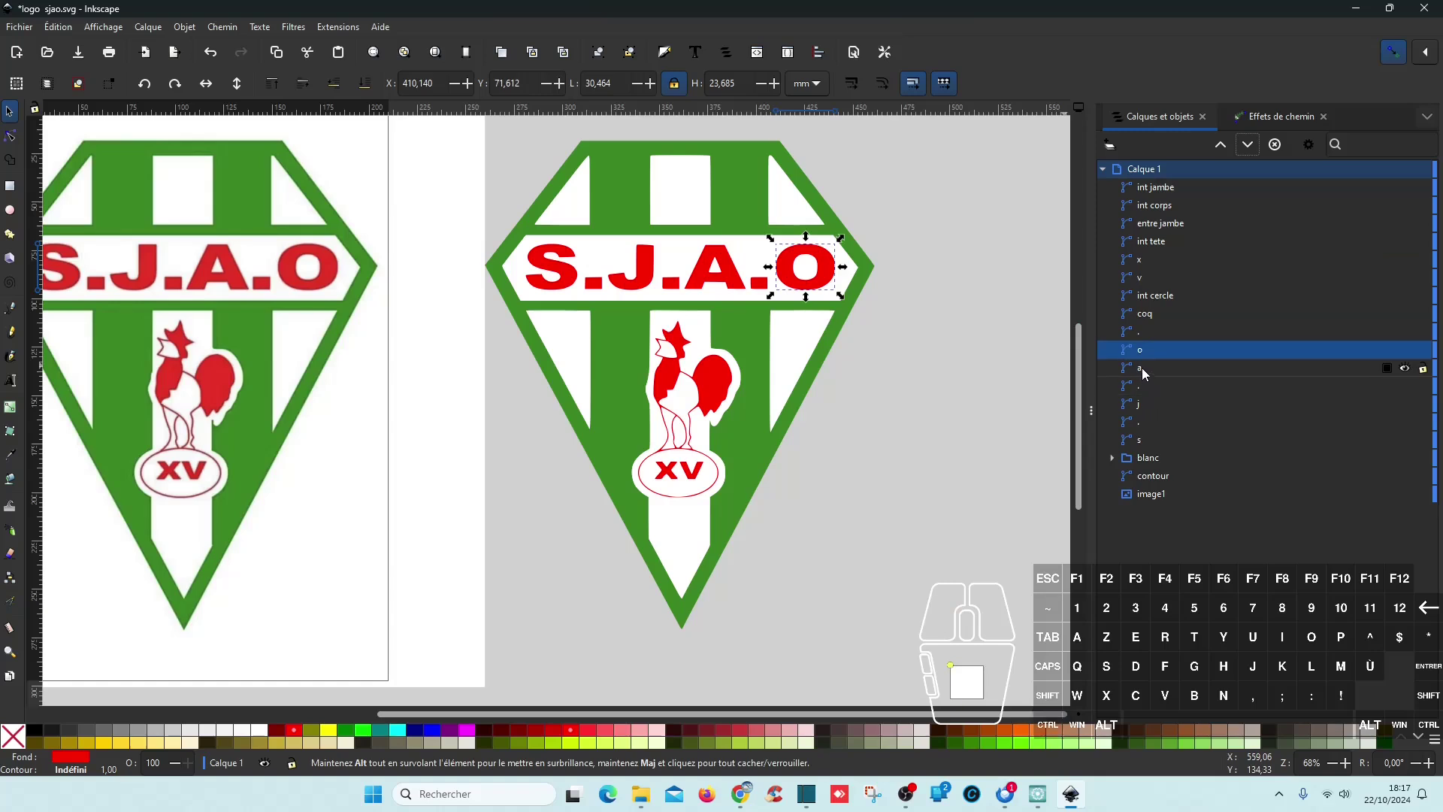
{"action": "left_click", "coordinate": [1148, 386]}
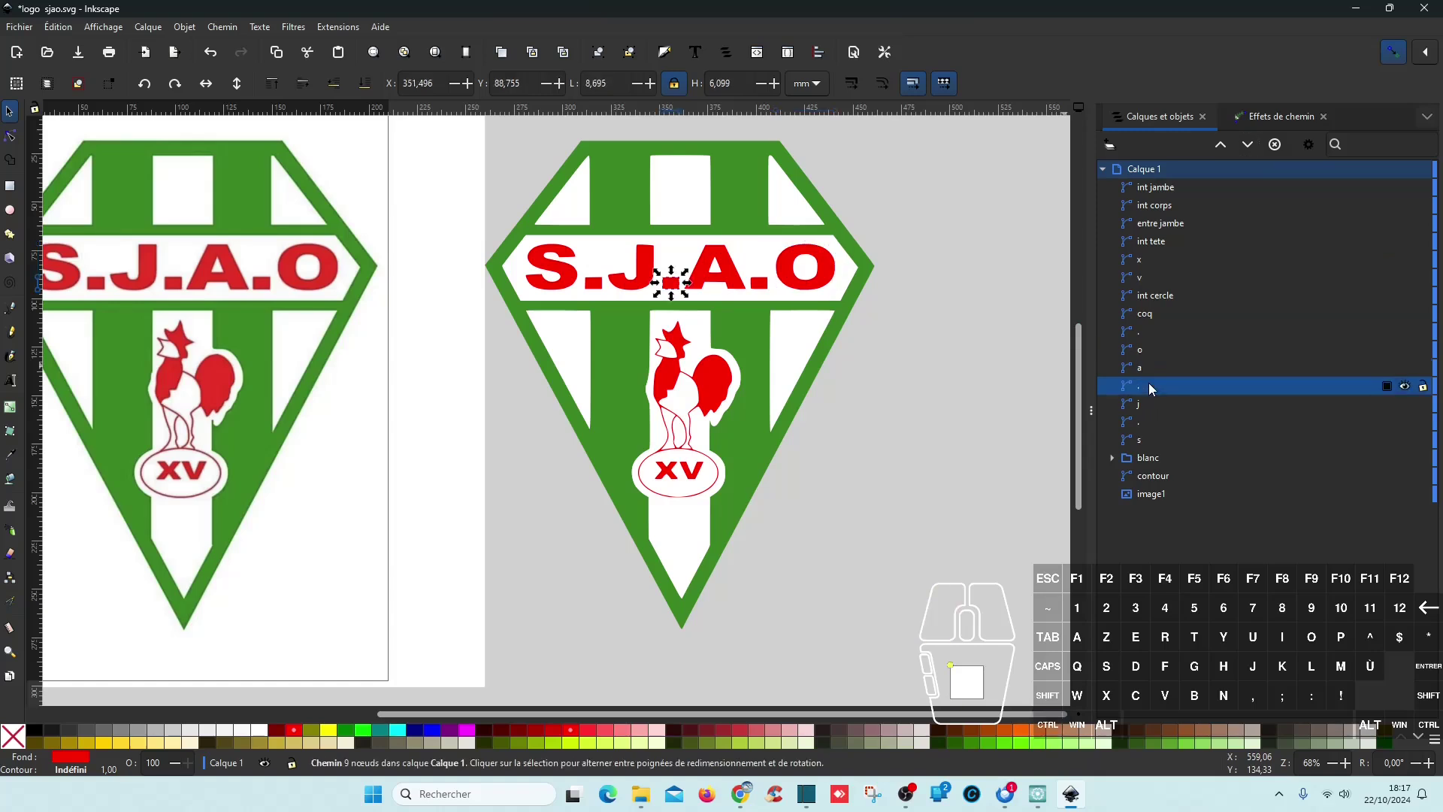
{"action": "left_click", "coordinate": [1148, 333]}
{"action": "left_click", "coordinate": [1250, 146]}
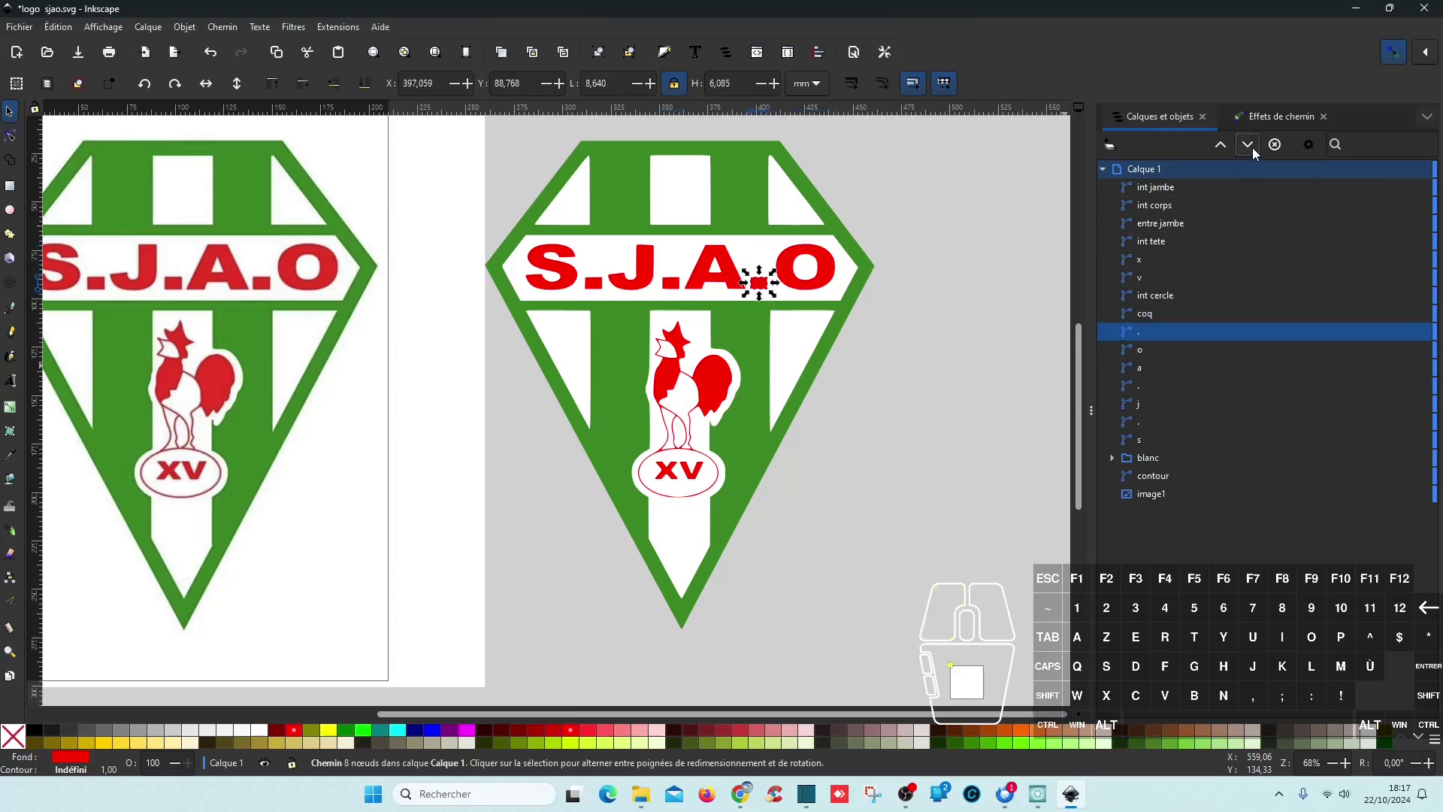
- Save the drawing and check which parts of the rooster the int jambe and int corps shapes cover
{"action": "key", "text": "ctrl+s"}
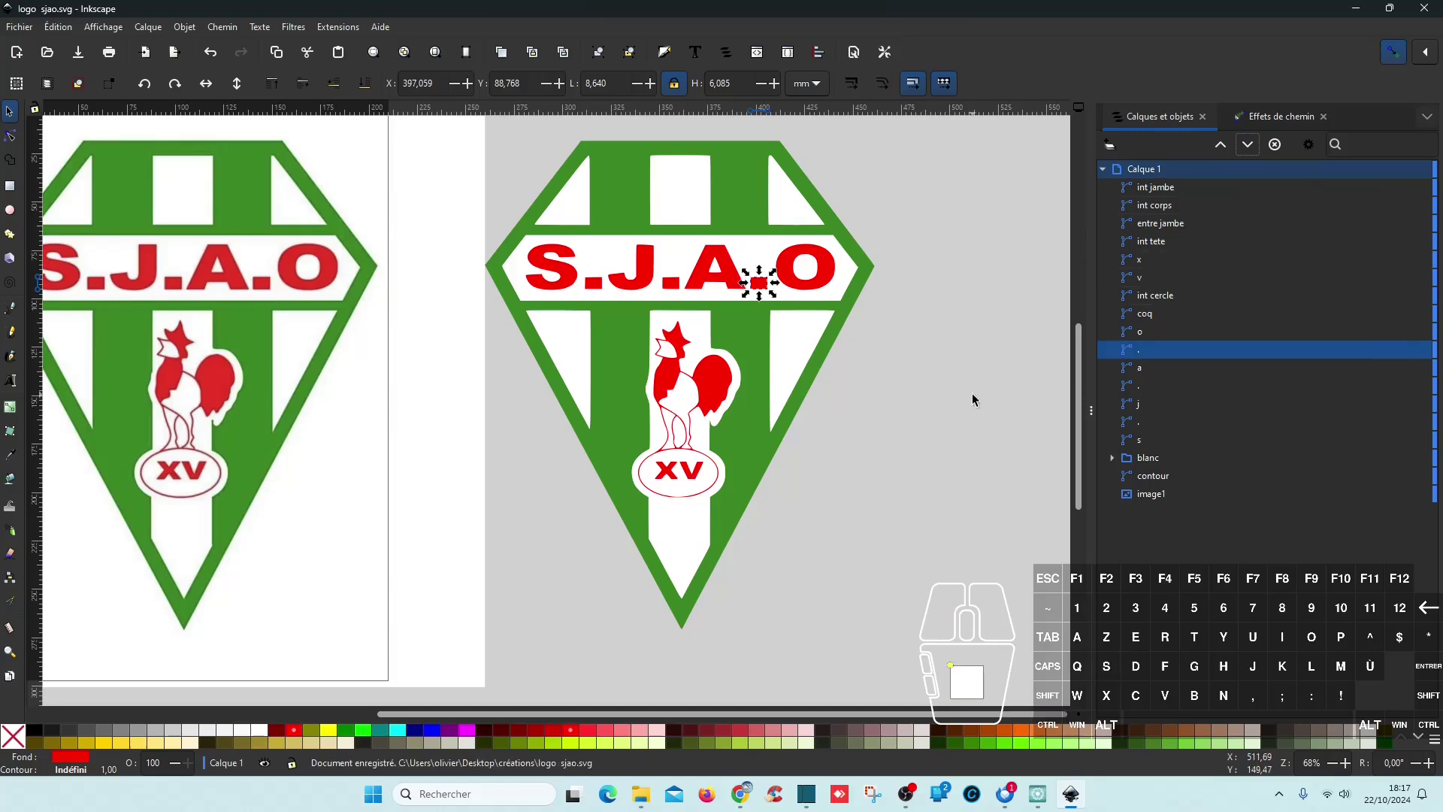
{"action": "left_click", "coordinate": [1161, 188]}
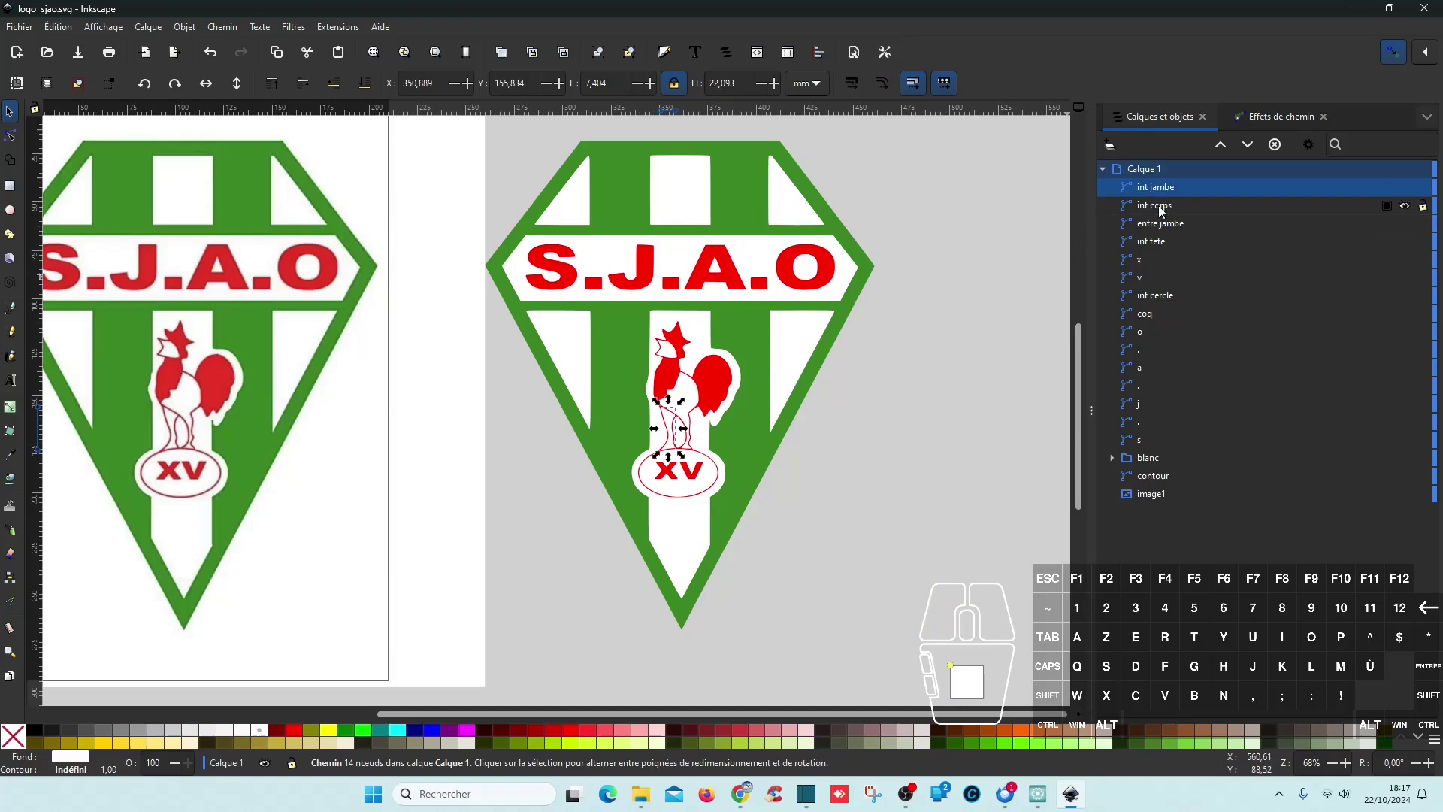
{"action": "left_click", "coordinate": [1155, 209]}
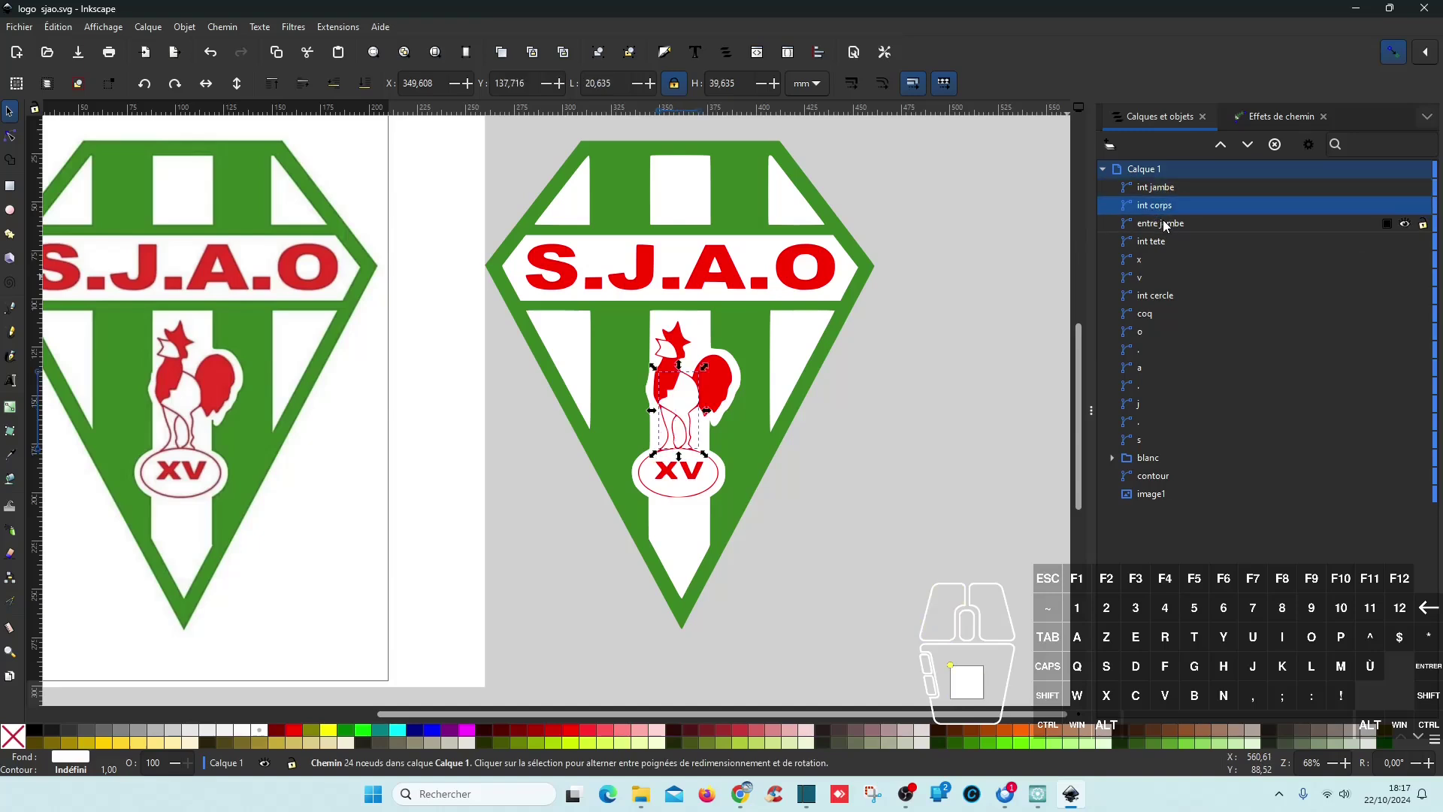
- Add the Décalage path effect to the coq path while its inner shapes are still separate
{"action": "left_click", "coordinate": [1159, 318]}
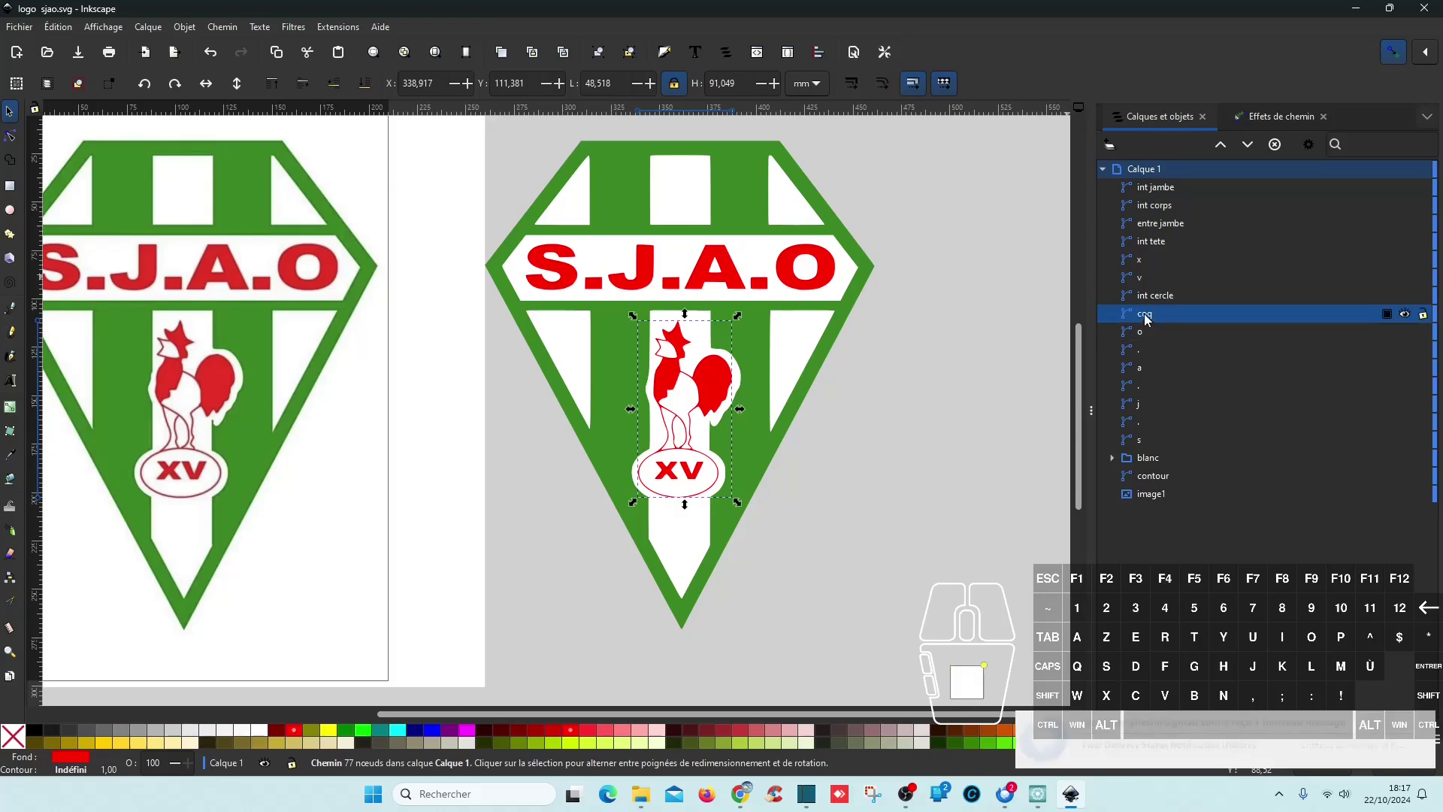
{"action": "left_click", "coordinate": [1277, 116]}
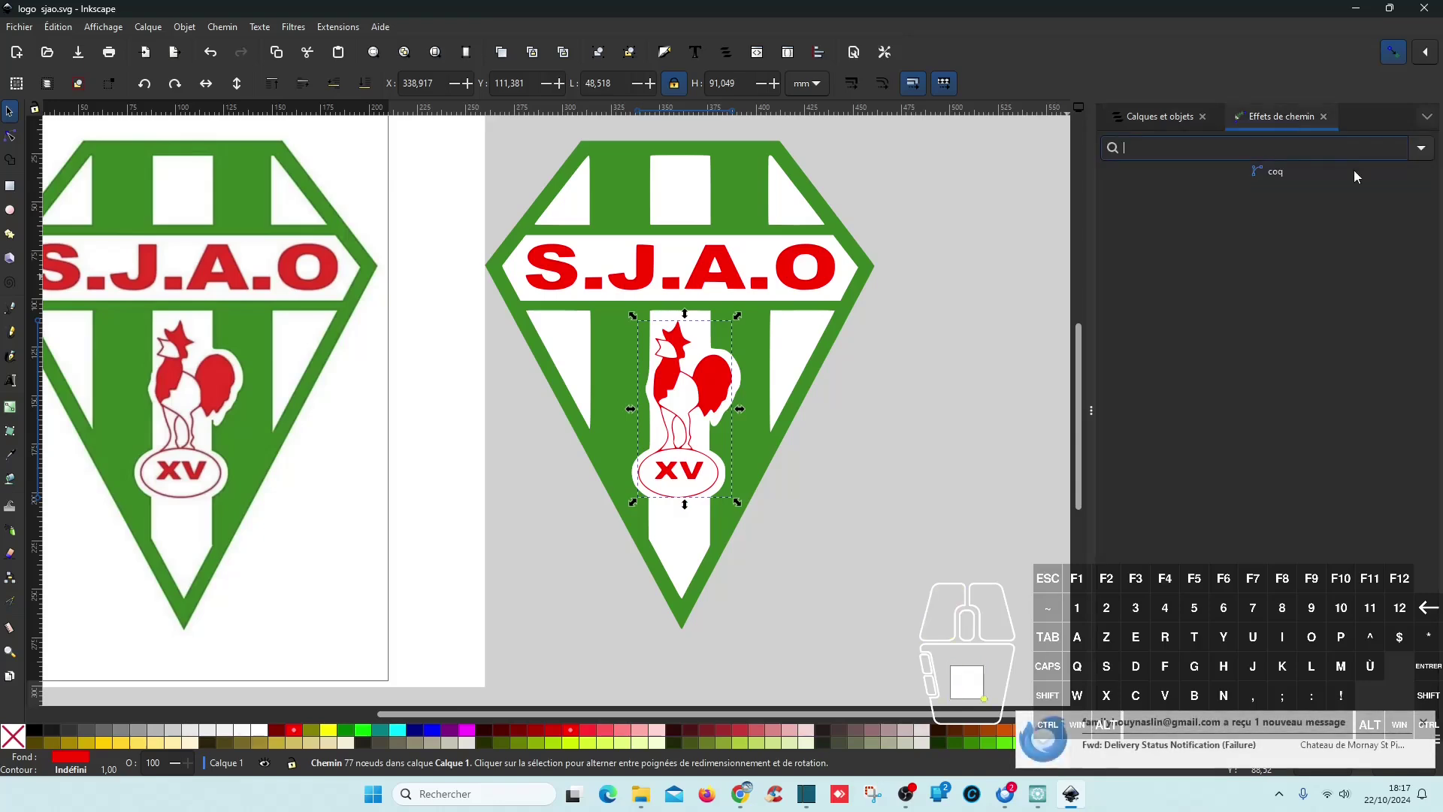
{"action": "left_click", "coordinate": [1421, 149]}
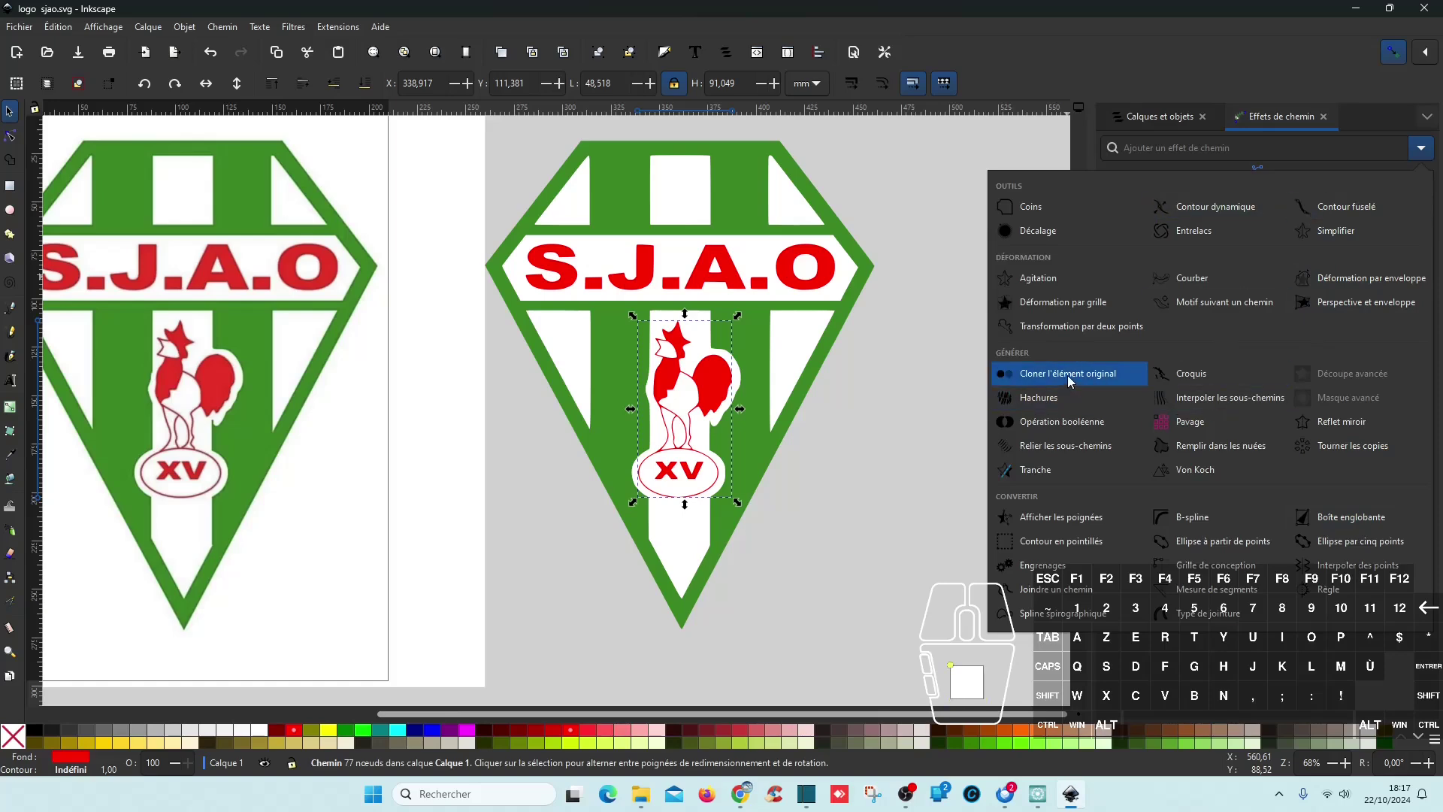
{"action": "left_click", "coordinate": [1050, 236]}
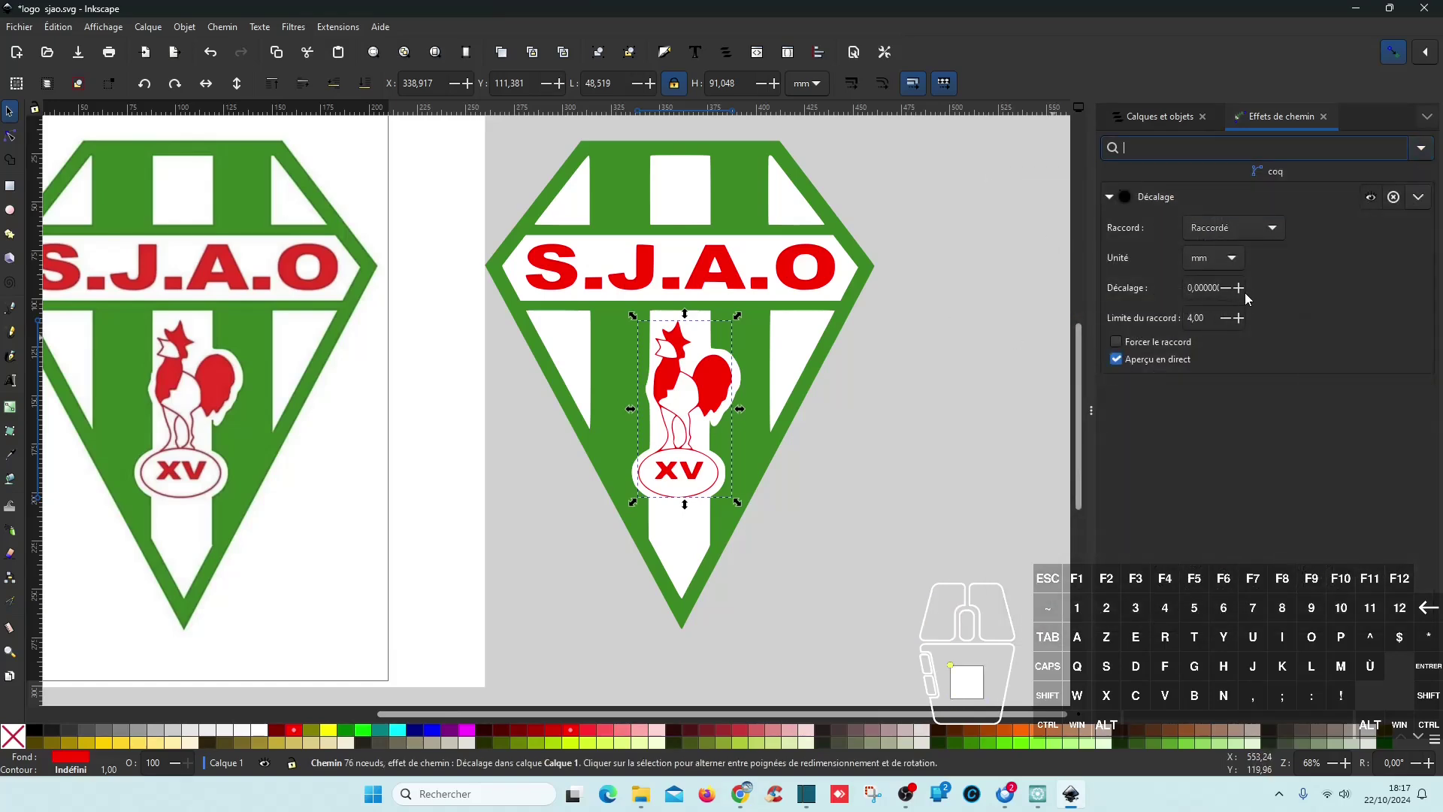
- Set the coq path's Décalage offset to 0.4 mm and check the thickness of the leg outlines up close
{"action": "left_click", "coordinate": [1238, 290]}
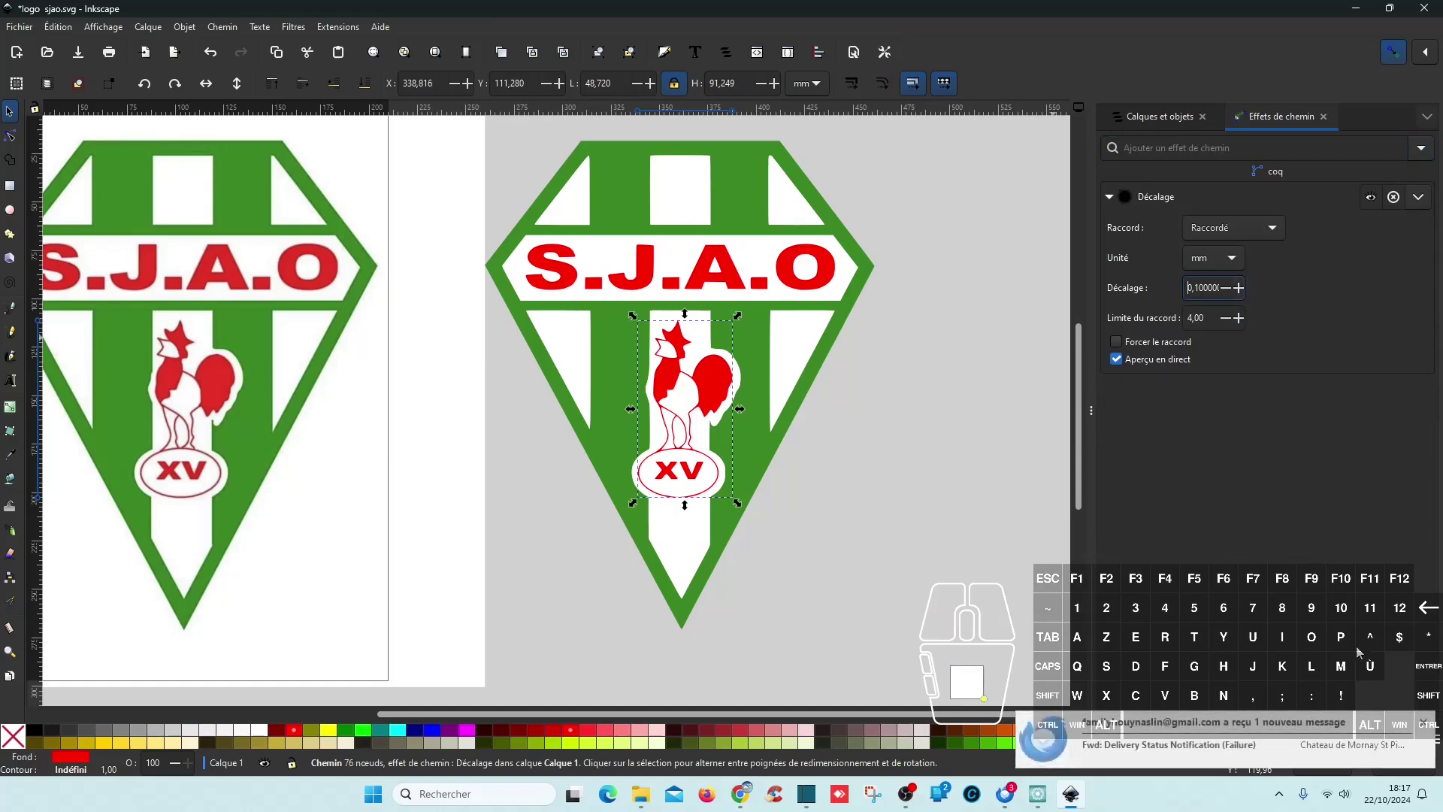
{"action": "left_click", "coordinate": [1238, 288]}
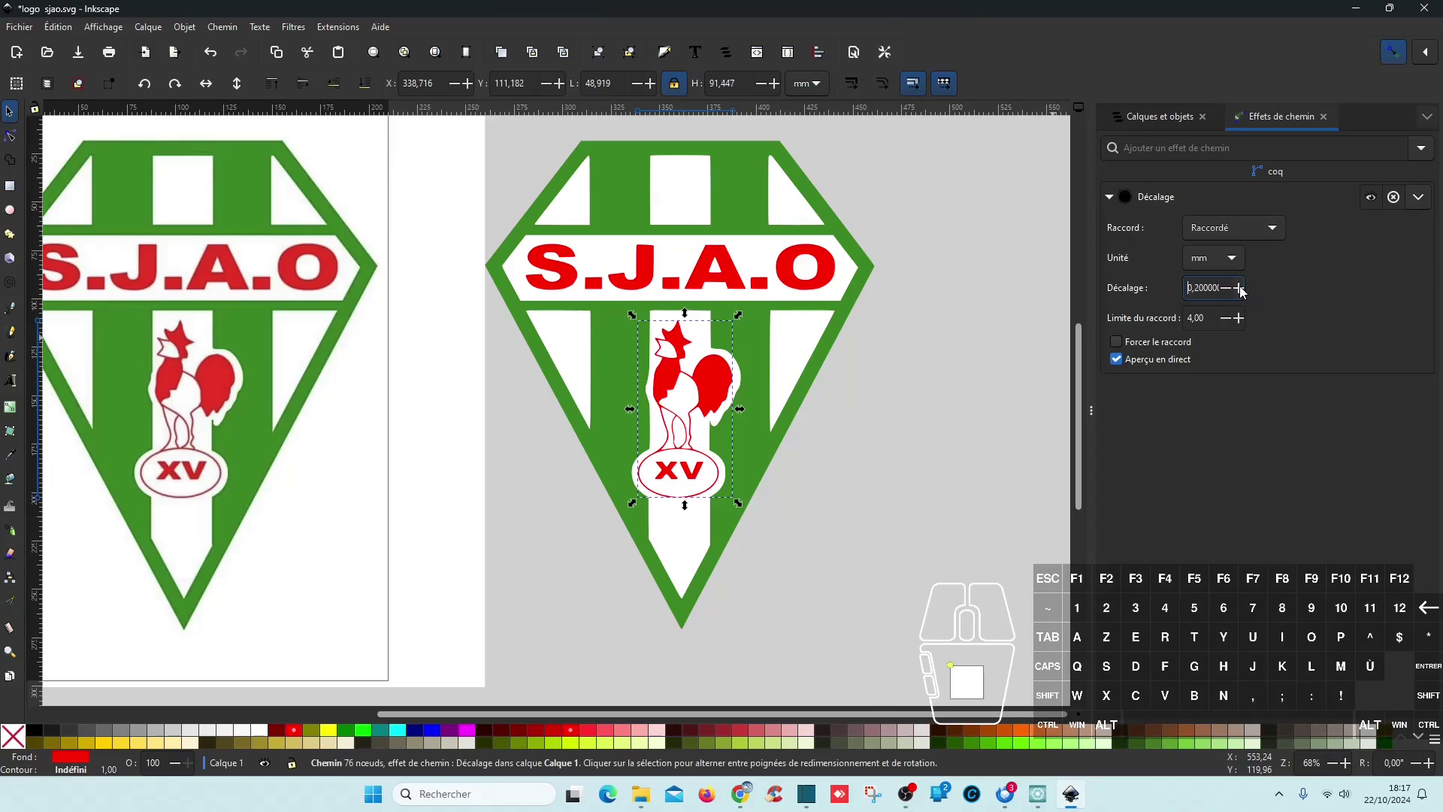
{"action": "left_click", "coordinate": [1237, 288]}
{"action": "scroll", "coordinate": [732, 419], "scroll_direction": "up", "scroll_amount": 4, "text": "ctrl"}
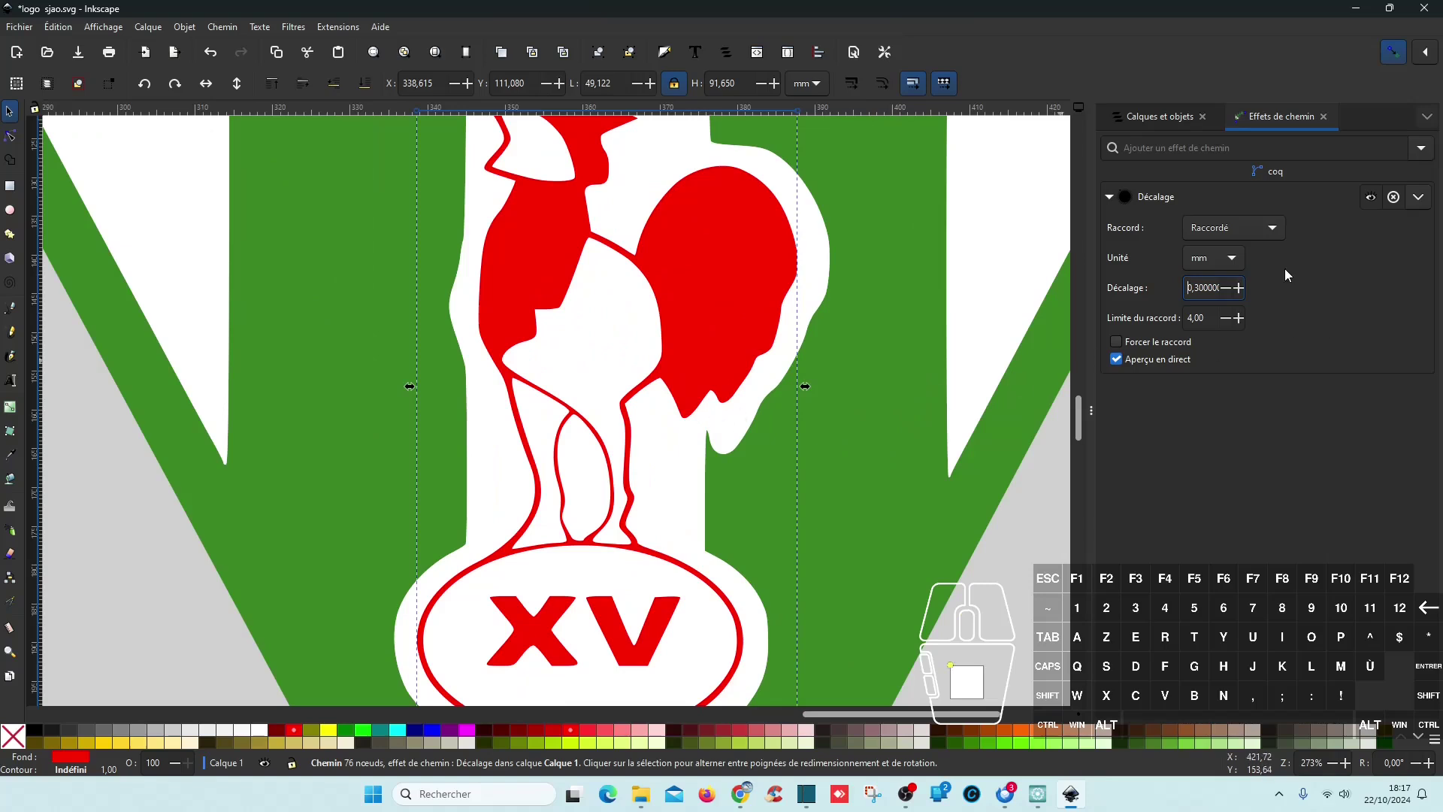
{"action": "left_click", "coordinate": [1238, 288]}
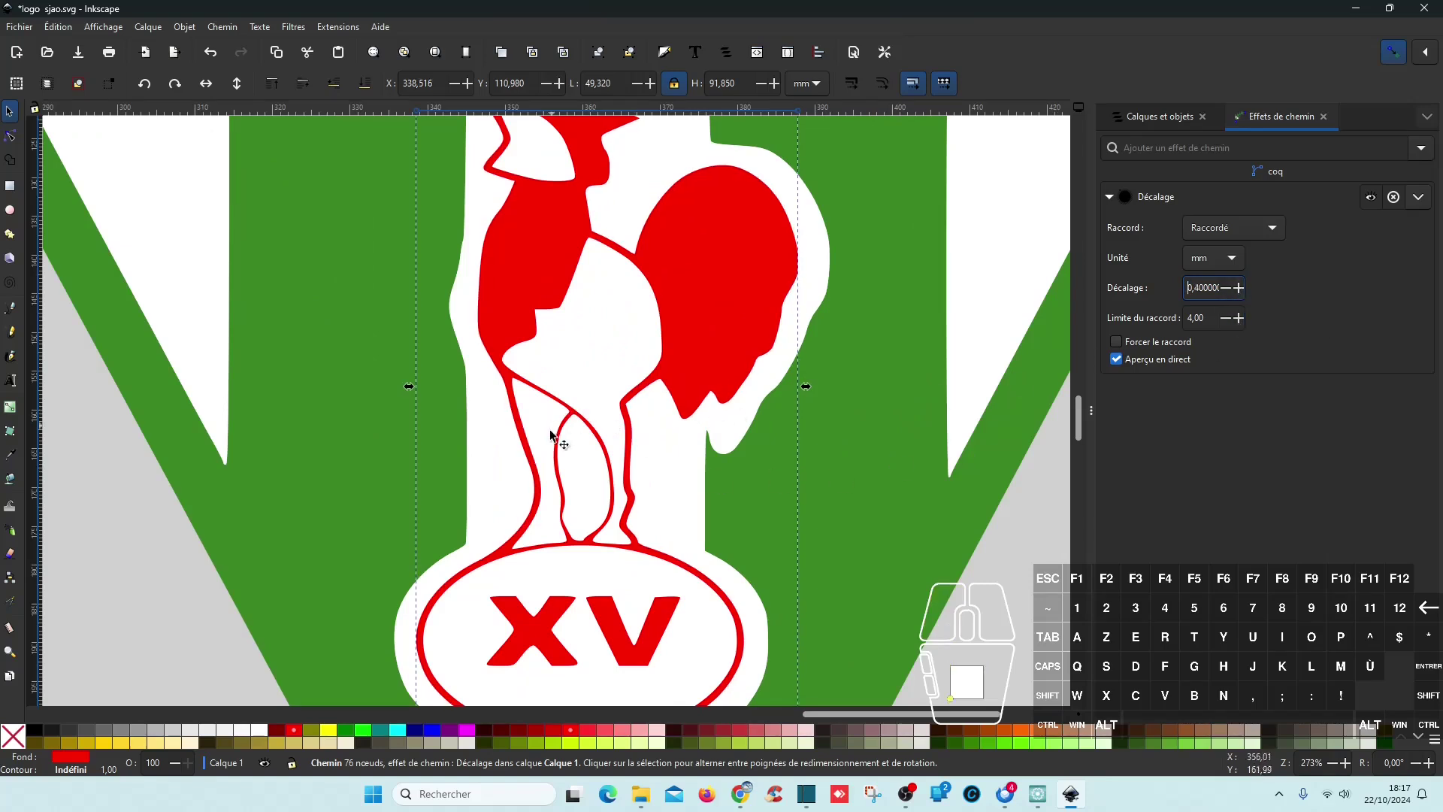
{"action": "left_click", "coordinate": [1421, 725]}
{"action": "mouse_move", "coordinate": [1016, 801]}
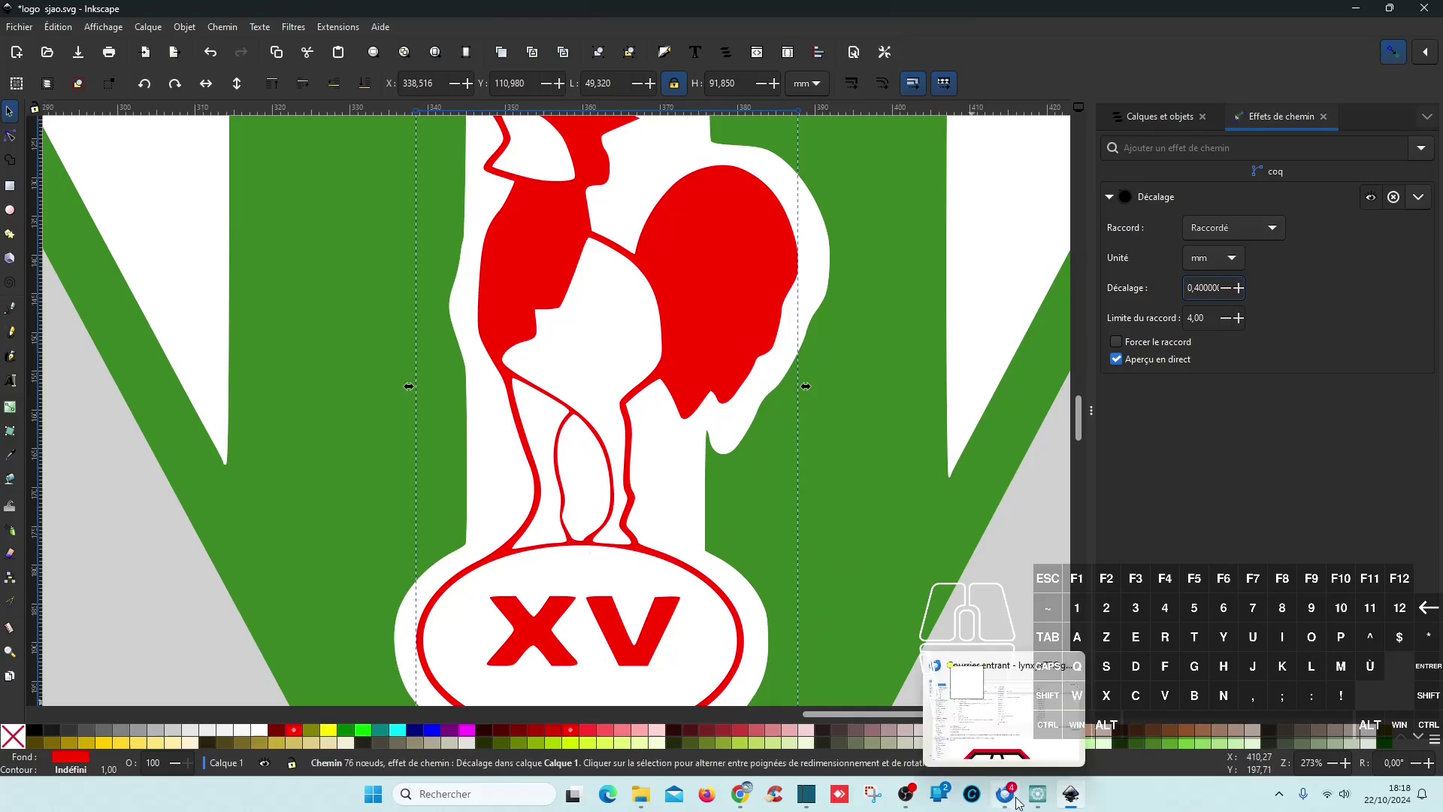
{"action": "mouse_move", "coordinate": [1078, 666]}
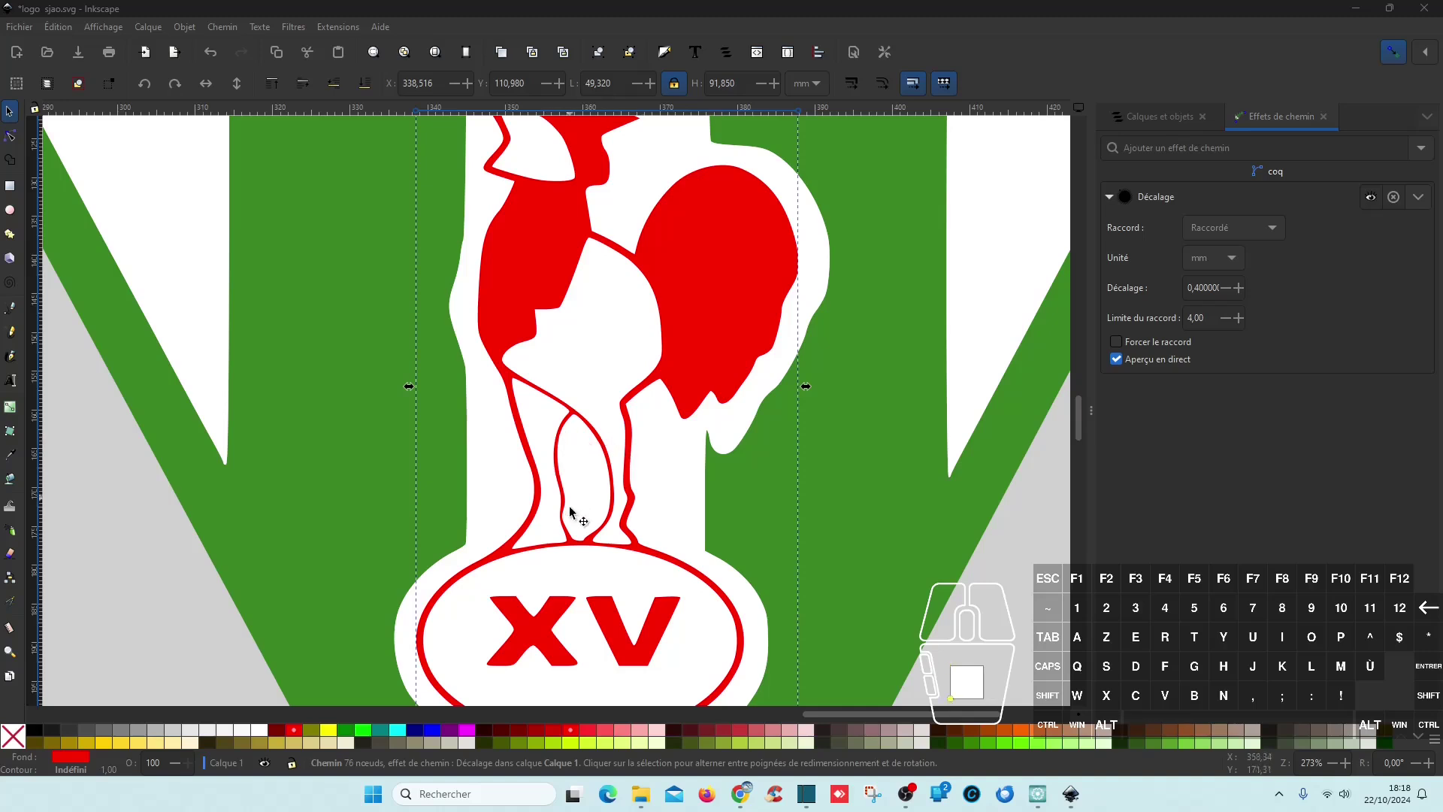
- Review the thickened rooster within the whole logo, and switch to Artistic Digitizer to examine how the earlier version's thin leg outlines and lettering stitch
{"action": "key", "text": "ctrl"}
{"action": "scroll", "coordinate": [686, 350], "scroll_direction": "down", "scroll_amount": 3}
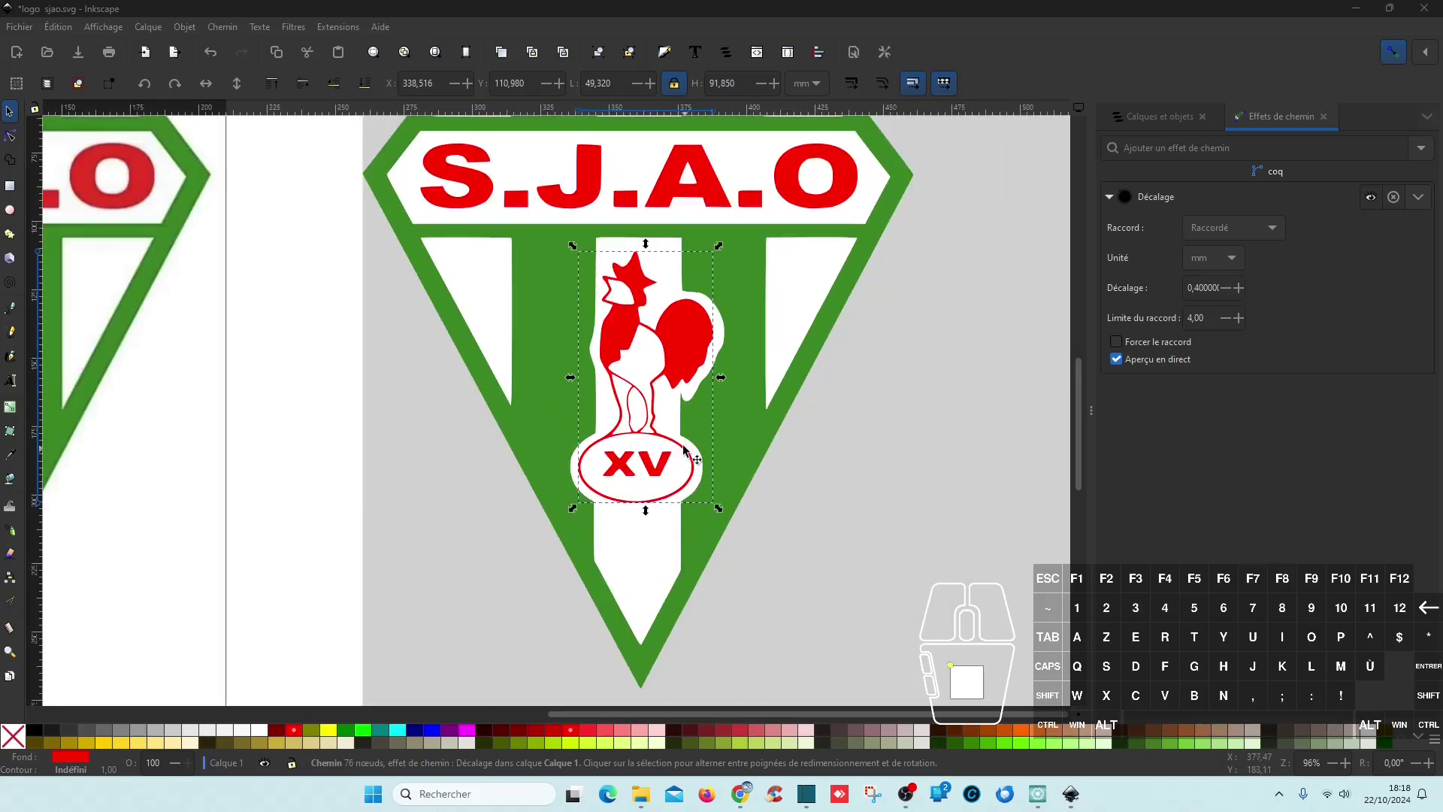
{"action": "scroll", "coordinate": [714, 428], "scroll_direction": "down", "scroll_amount": 2}
{"action": "left_click", "coordinate": [1037, 794]}
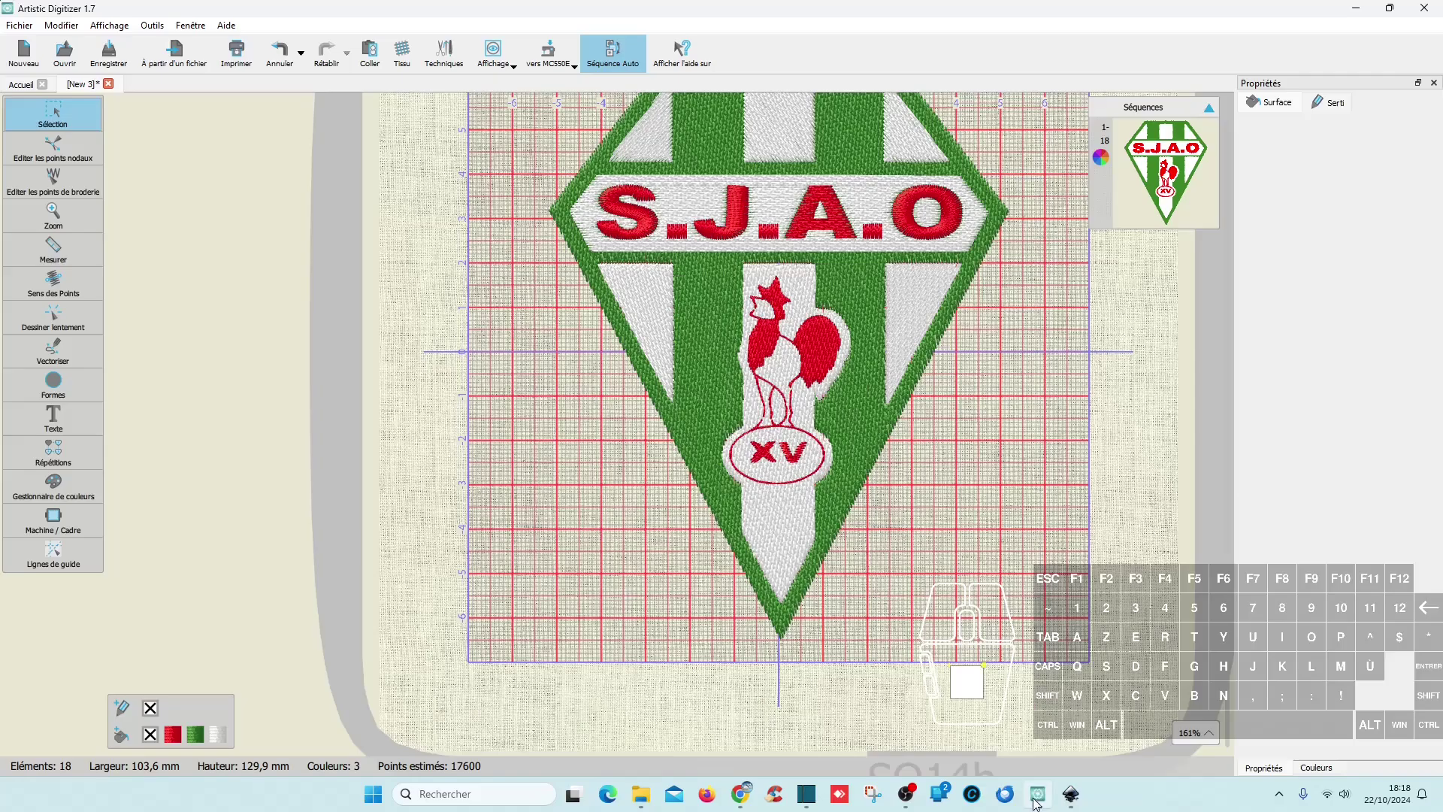
{"action": "scroll", "coordinate": [781, 459], "scroll_direction": "up", "scroll_amount": 5}
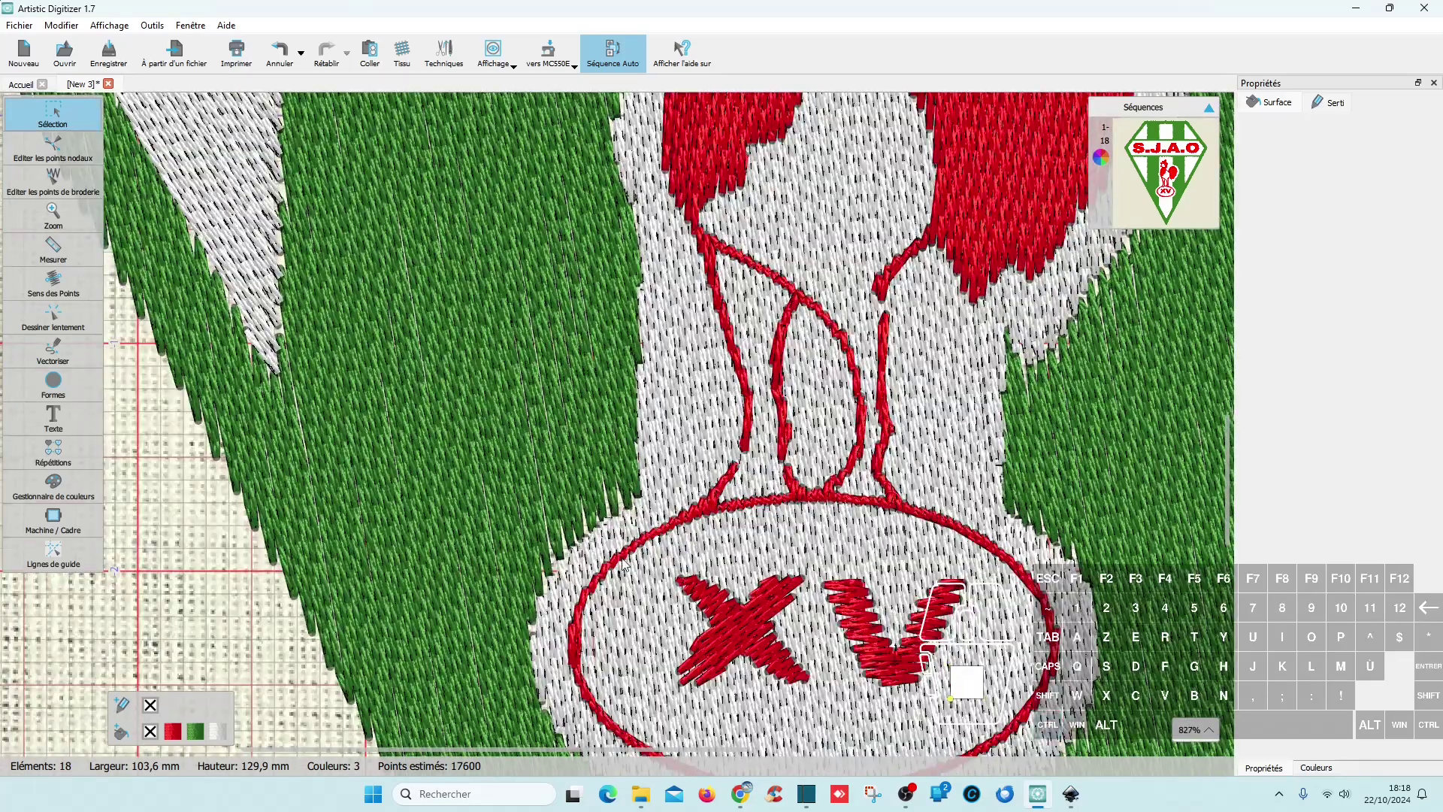
{"action": "scroll", "coordinate": [835, 402], "scroll_direction": "down", "scroll_amount": 4}
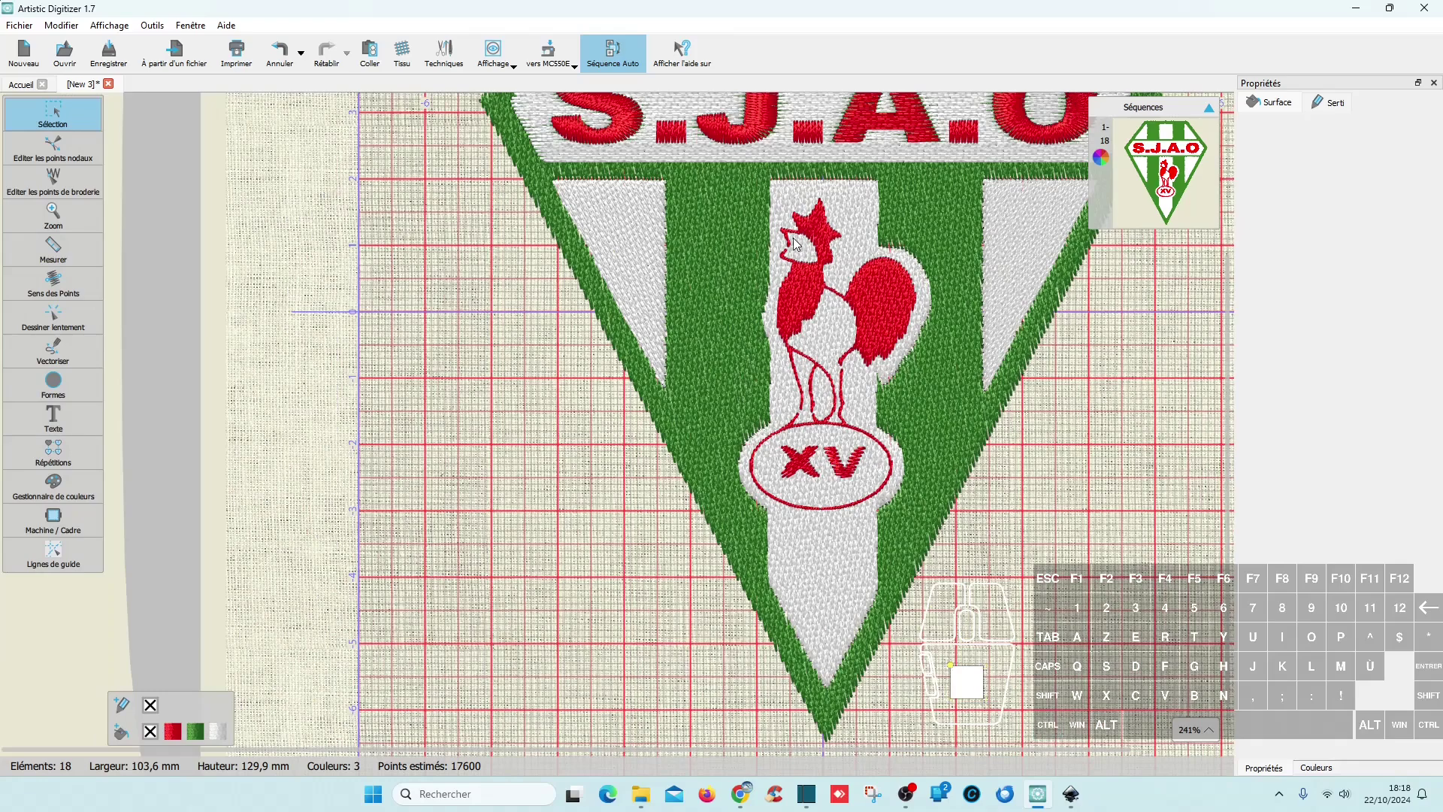
{"action": "scroll", "coordinate": [795, 242], "scroll_direction": "up", "scroll_amount": 4}
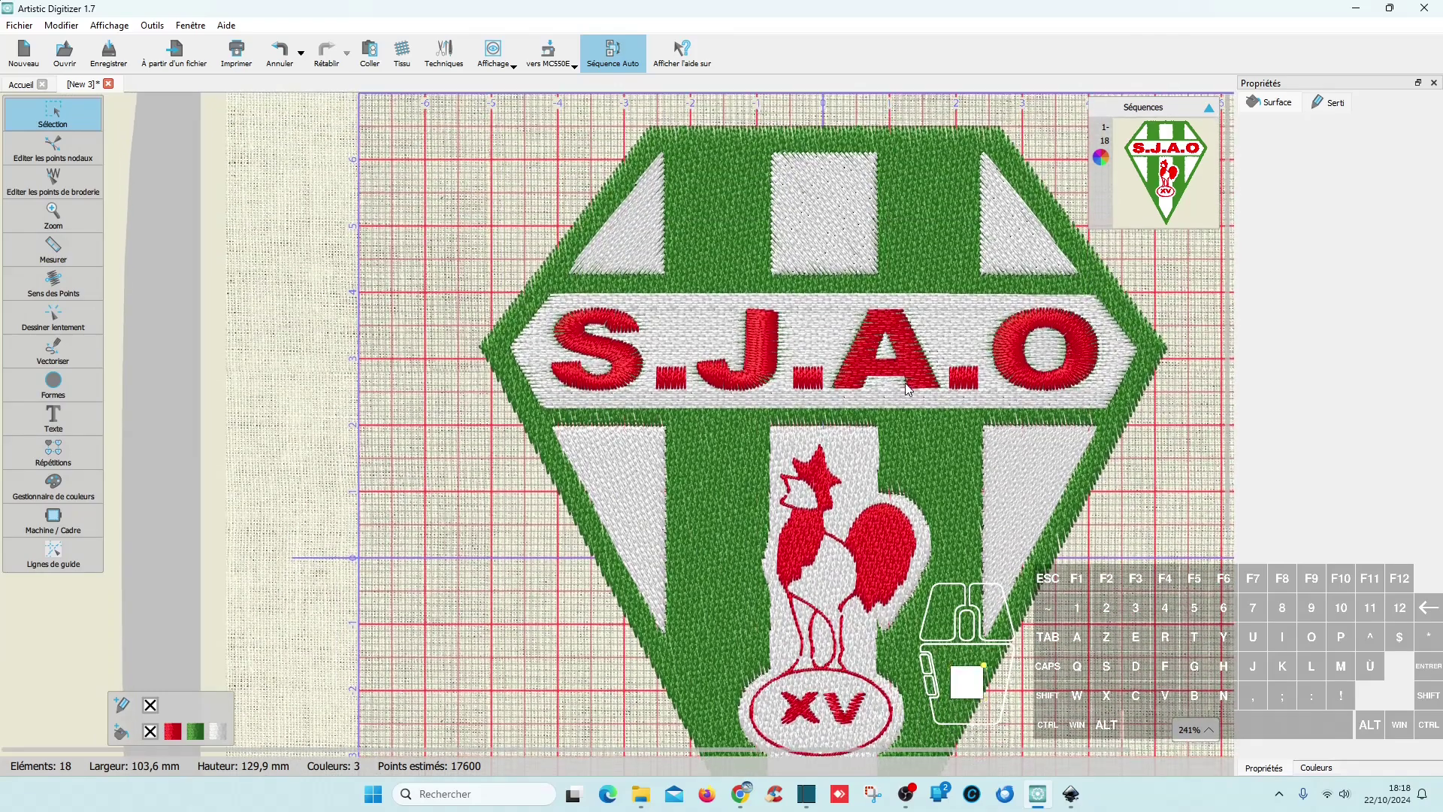
{"action": "key", "text": "ctrl"}
{"action": "scroll", "coordinate": [915, 379], "scroll_direction": "down", "scroll_amount": 1}
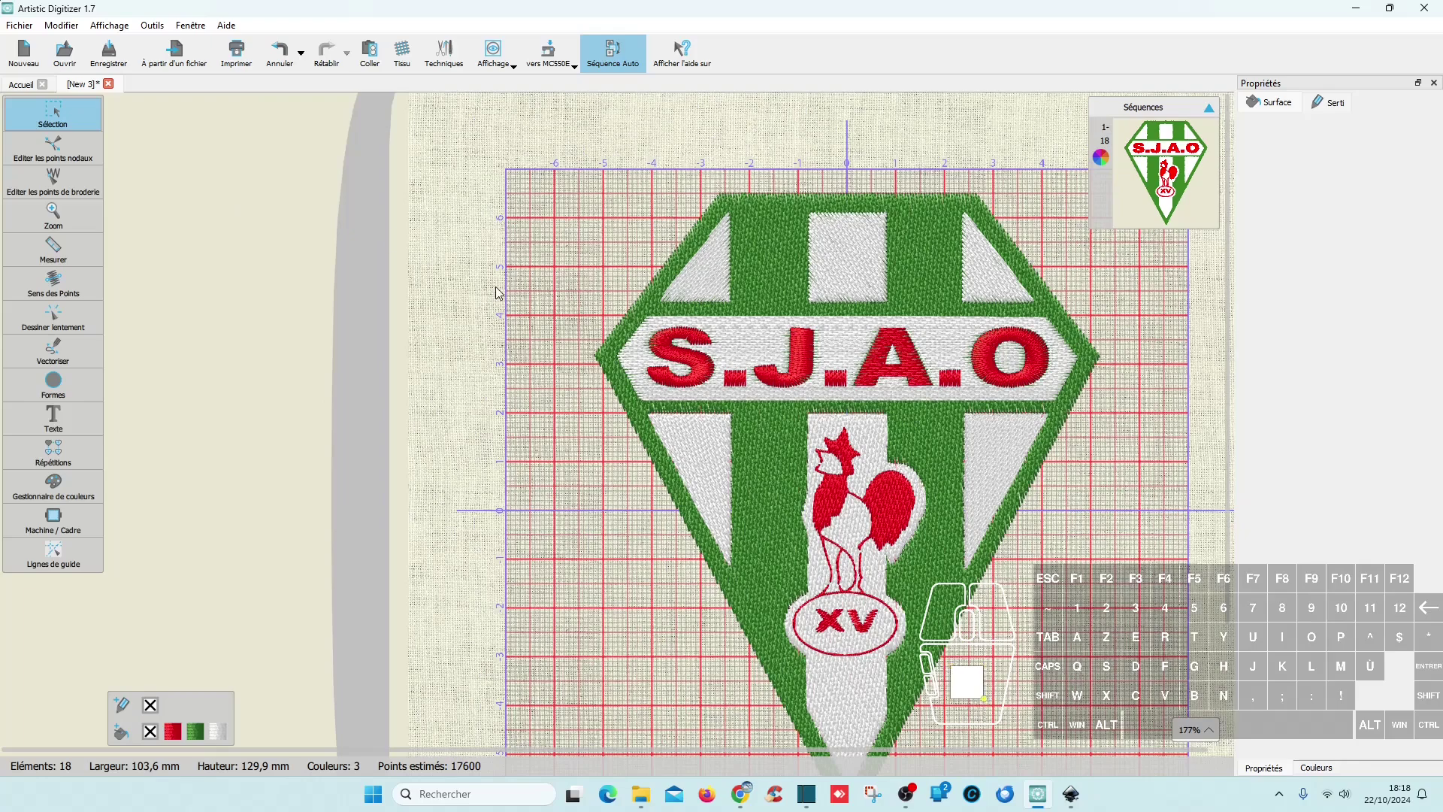
{"action": "key", "text": "ctrl"}
{"action": "scroll", "coordinate": [894, 475], "scroll_direction": "down", "scroll_amount": 1}
{"action": "scroll", "coordinate": [894, 475], "scroll_direction": "down", "scroll_amount": 2}
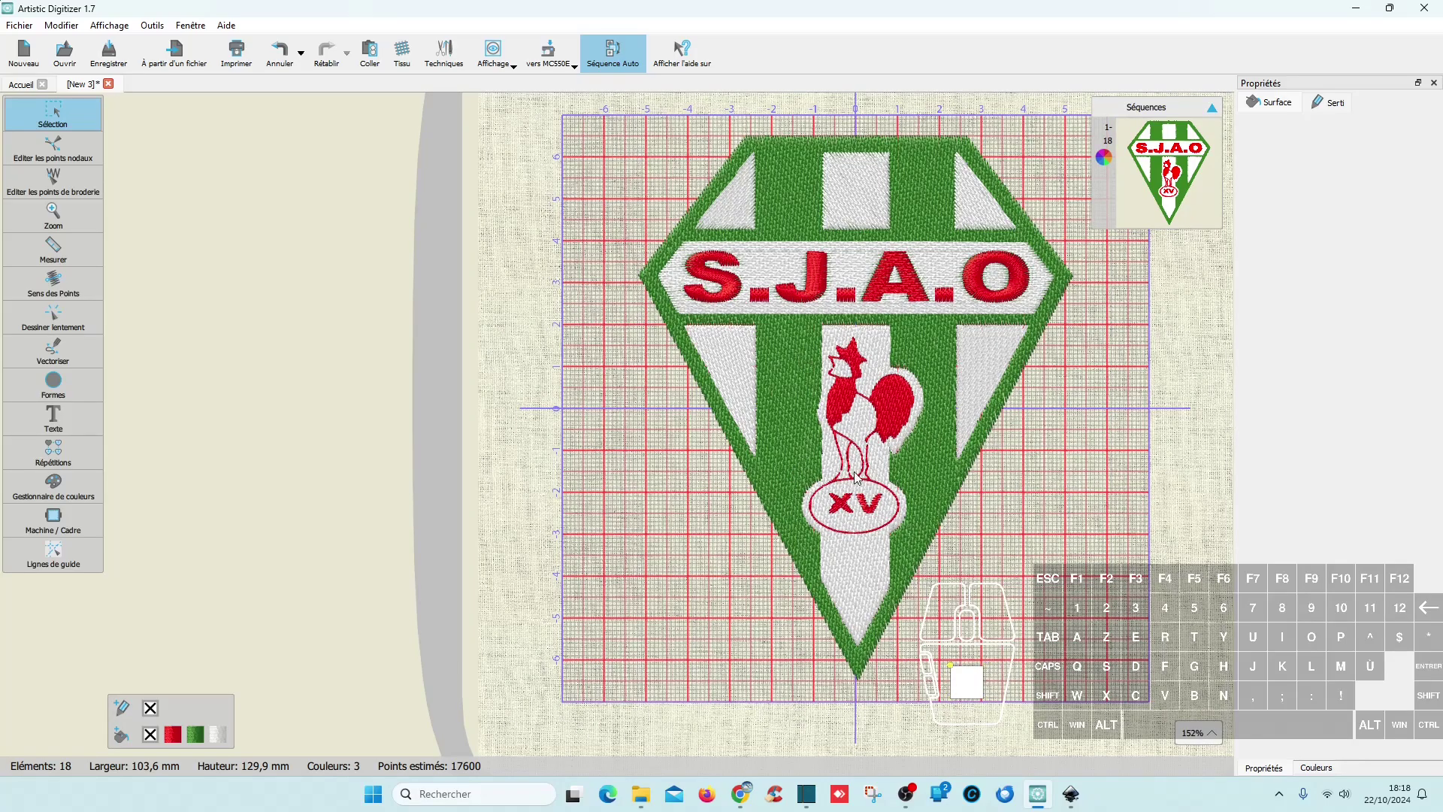
{"action": "scroll", "coordinate": [847, 463], "scroll_direction": "up", "scroll_amount": 15}
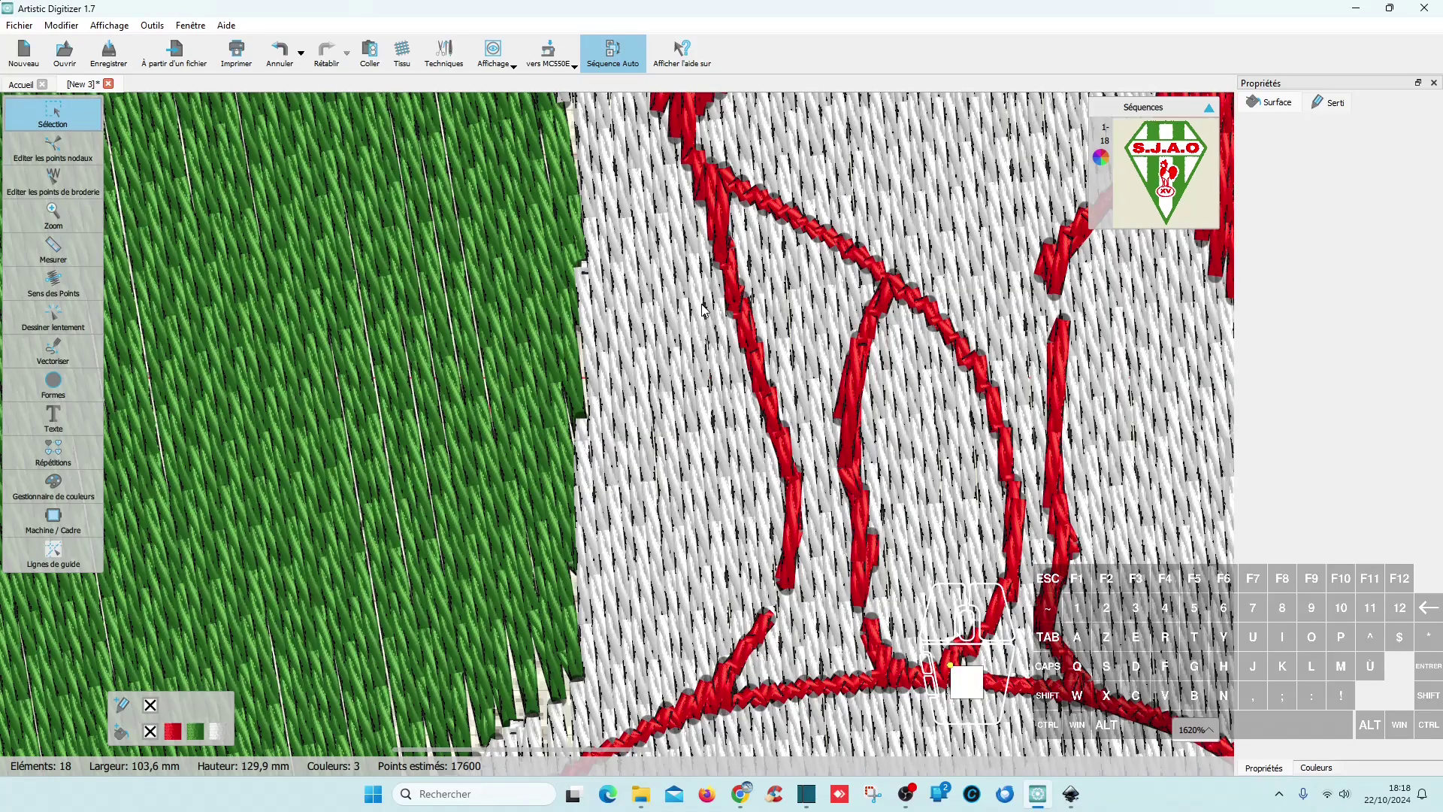
{"action": "key", "text": "ctrl"}
{"action": "scroll", "coordinate": [1004, 468], "scroll_direction": "down", "scroll_amount": 12}
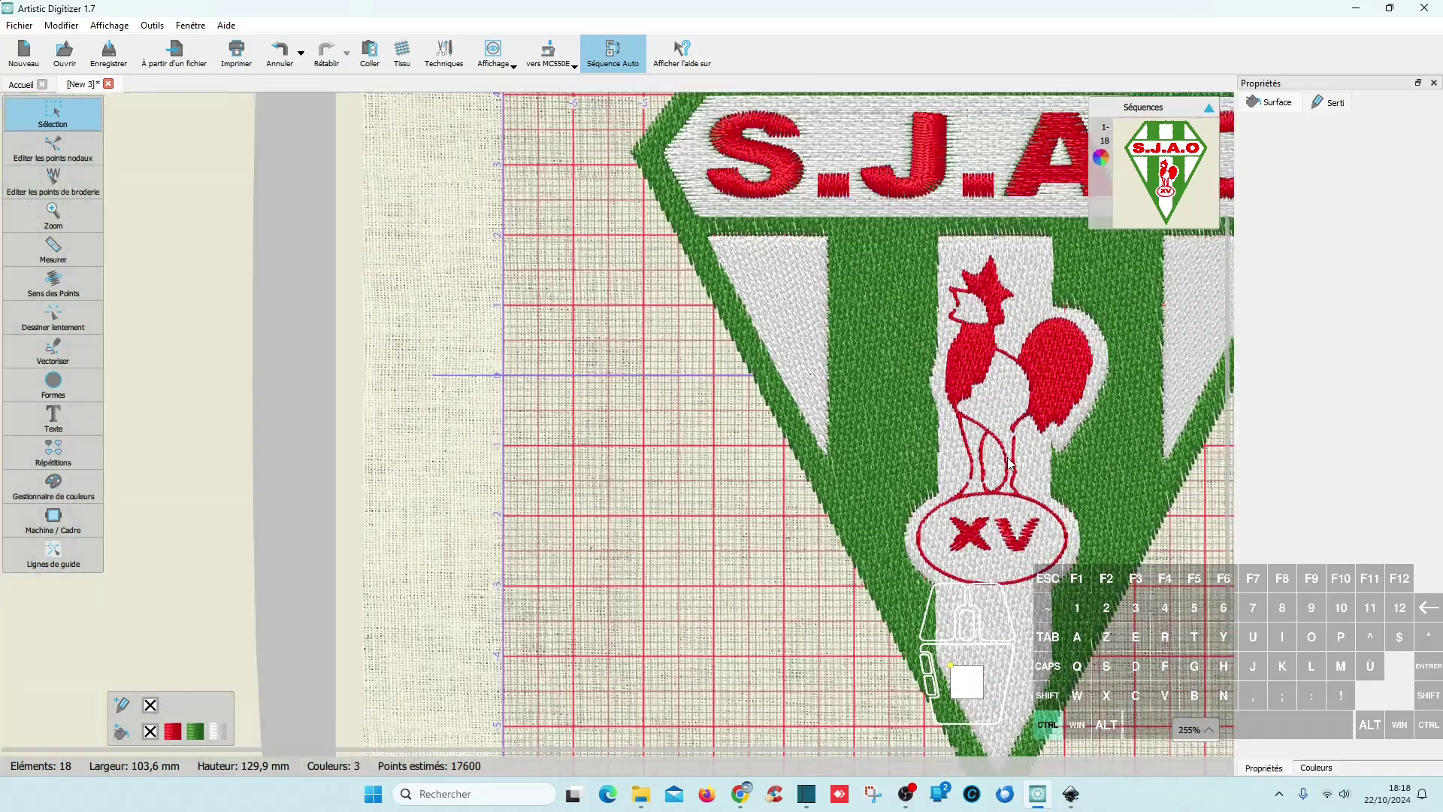
- Simulate the stitch-out with the slow drawing tool, examining the rooster's leg outlines up close and the fully stitched logo
{"action": "scroll", "coordinate": [1019, 454], "scroll_direction": "down", "scroll_amount": 3}
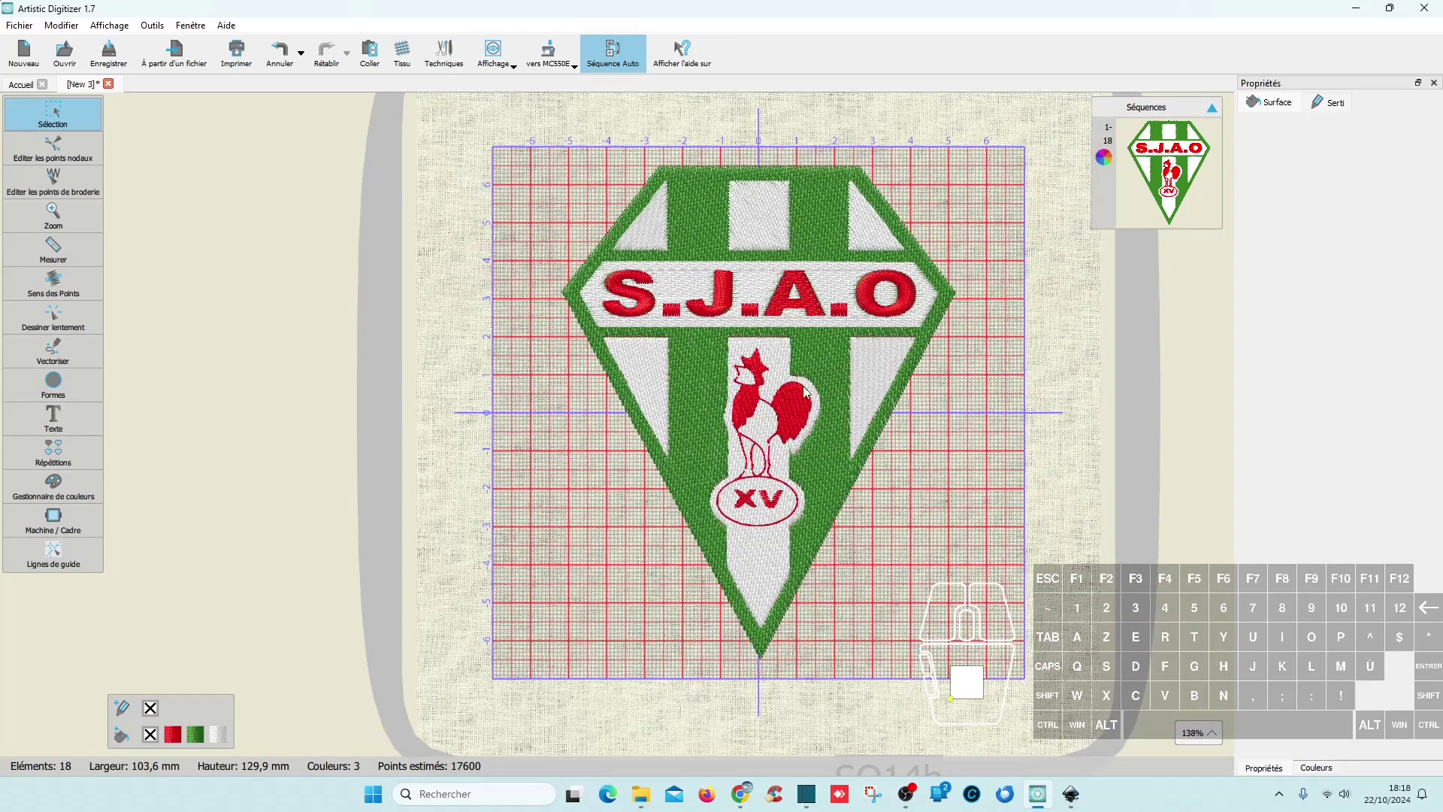
{"action": "left_click", "coordinate": [52, 317]}
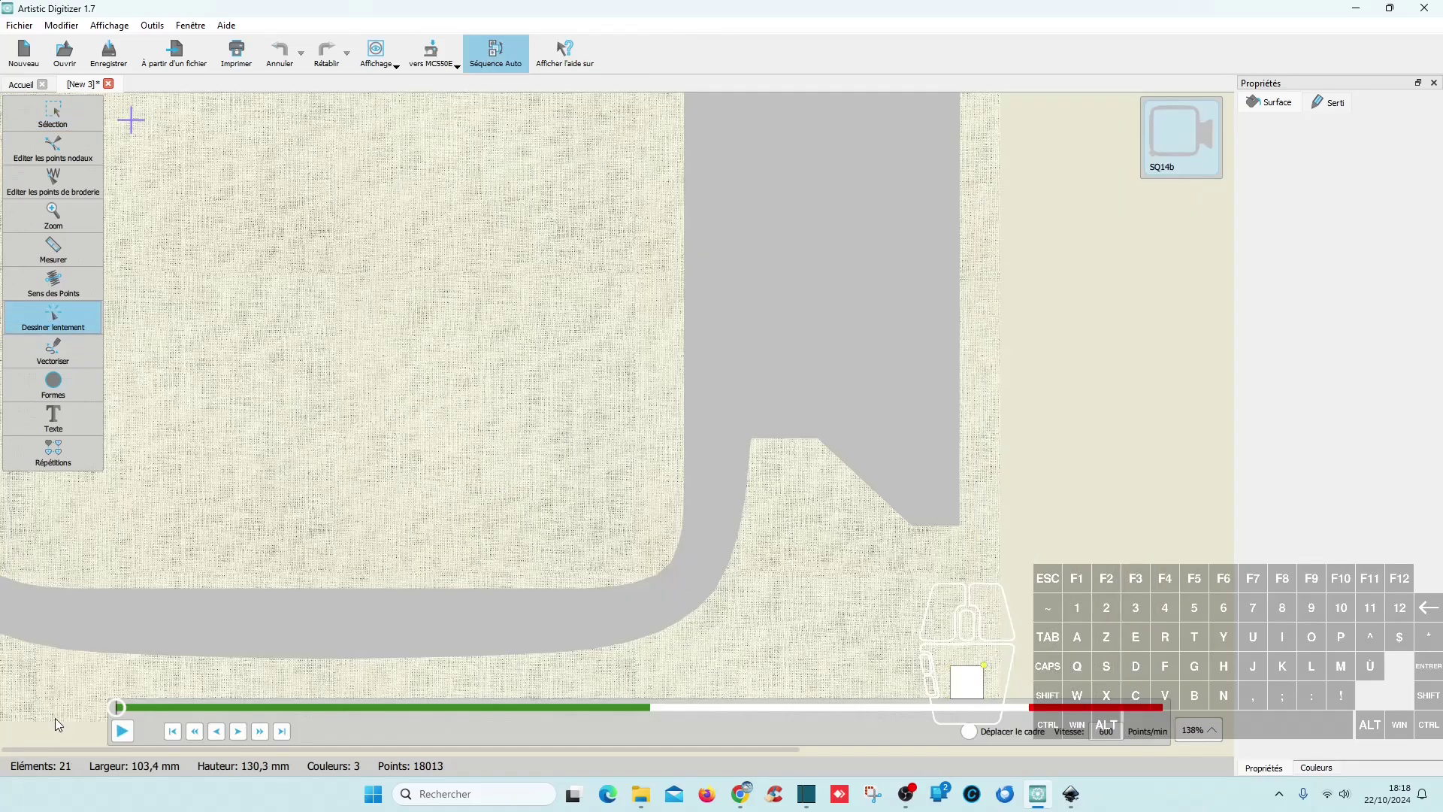
{"action": "mouse_move", "coordinate": [120, 709]}
{"action": "left_mouse_down"}
{"action": "mouse_move", "coordinate": [779, 713]}
{"action": "mouse_move", "coordinate": [1098, 695]}
{"action": "left_mouse_up"}
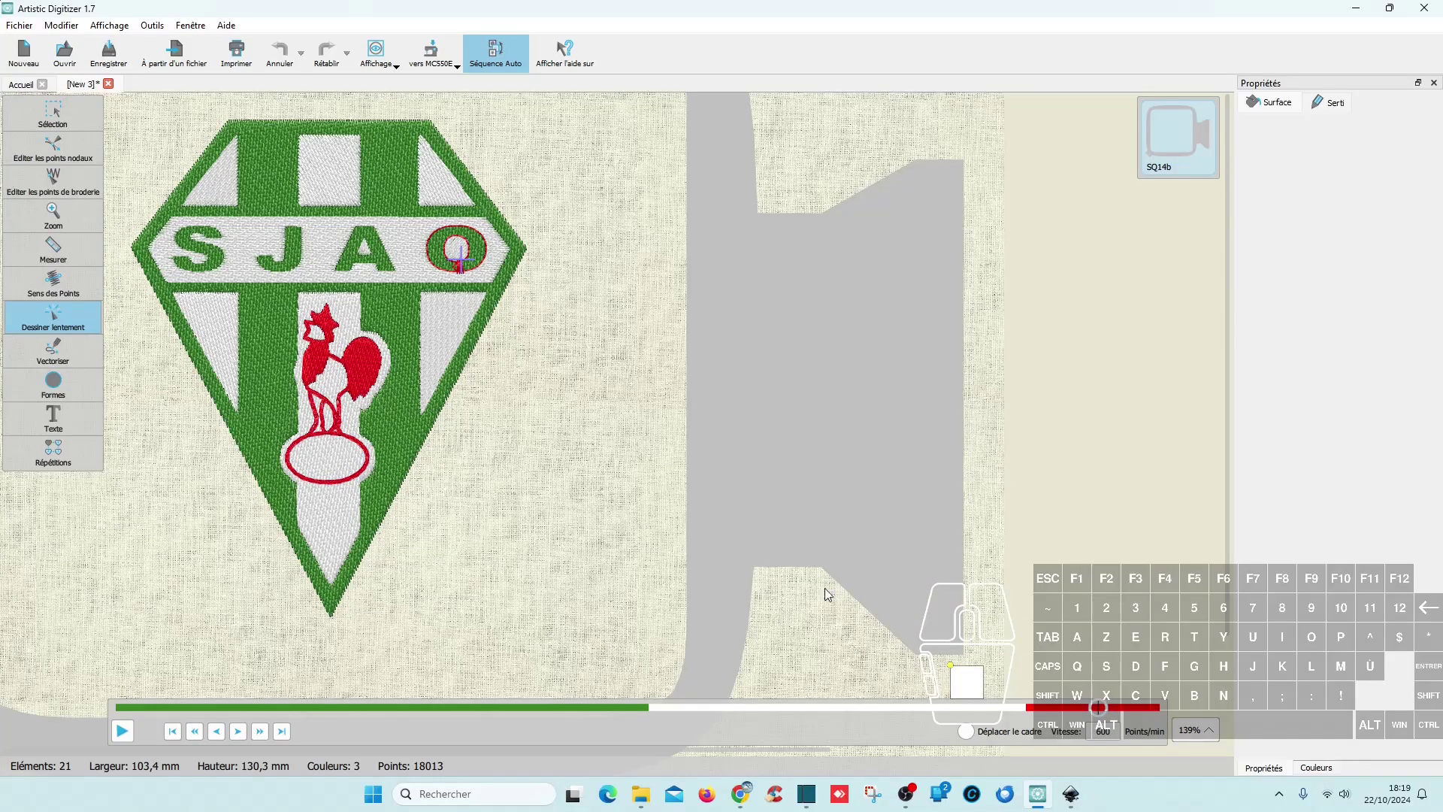
{"action": "scroll", "coordinate": [339, 407], "scroll_direction": "up", "scroll_amount": 5}
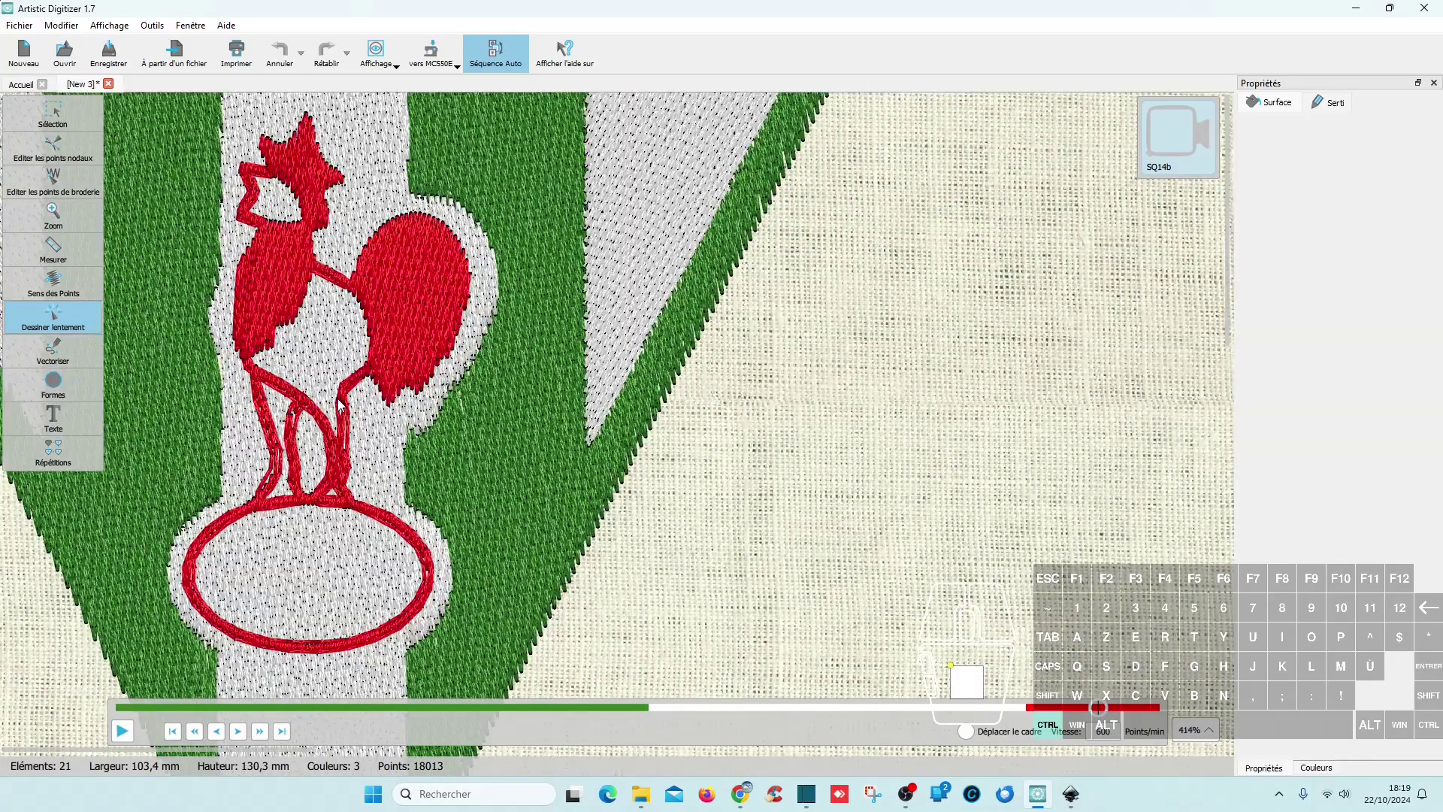
{"action": "scroll", "coordinate": [279, 464], "scroll_direction": "up", "scroll_amount": 8}
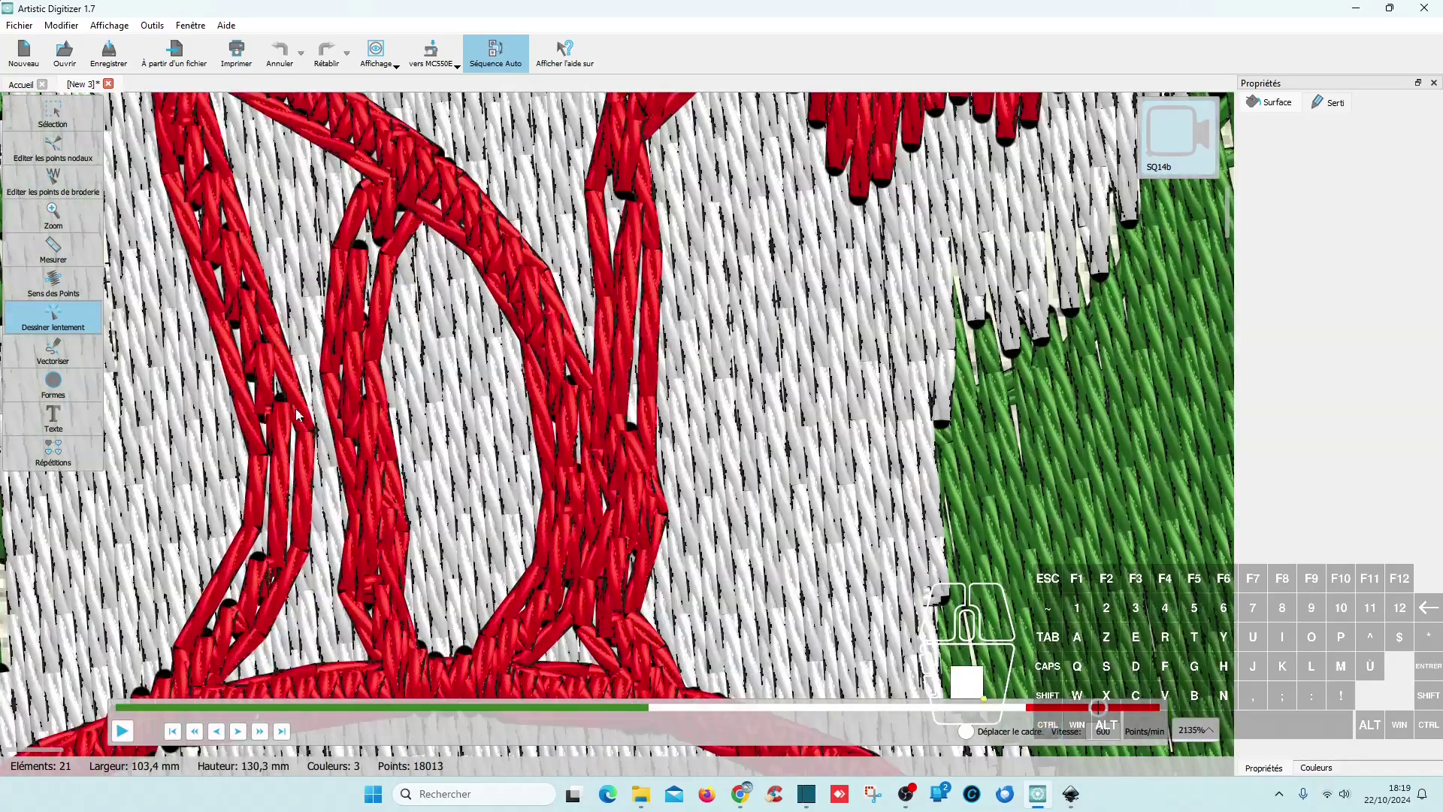
{"action": "scroll", "coordinate": [523, 513], "scroll_direction": "down", "scroll_amount": 6}
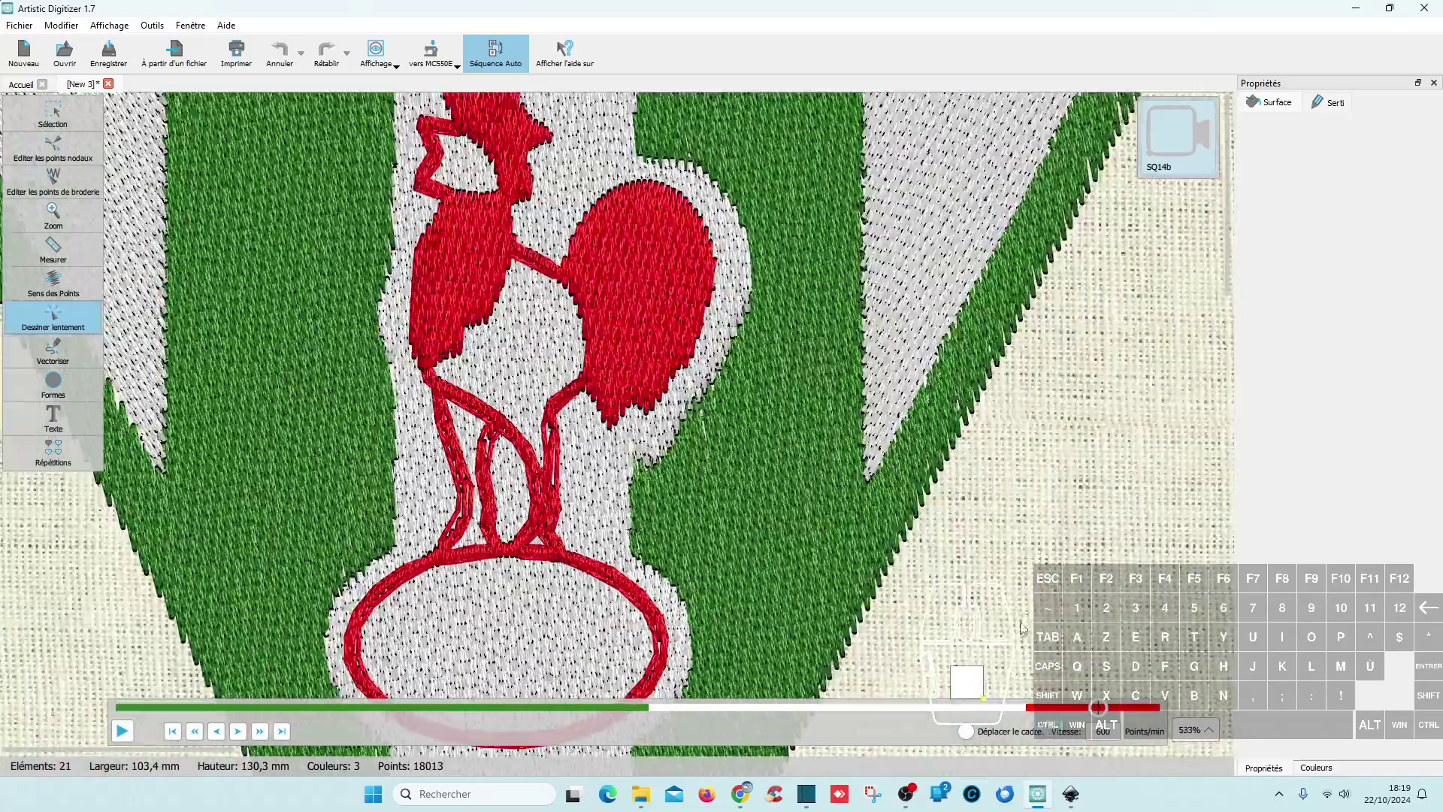
{"action": "left_click_drag", "start_coordinate": [1101, 710], "coordinate": [1157, 707]}
{"action": "scroll", "coordinate": [792, 505], "scroll_direction": "down", "scroll_amount": 4}
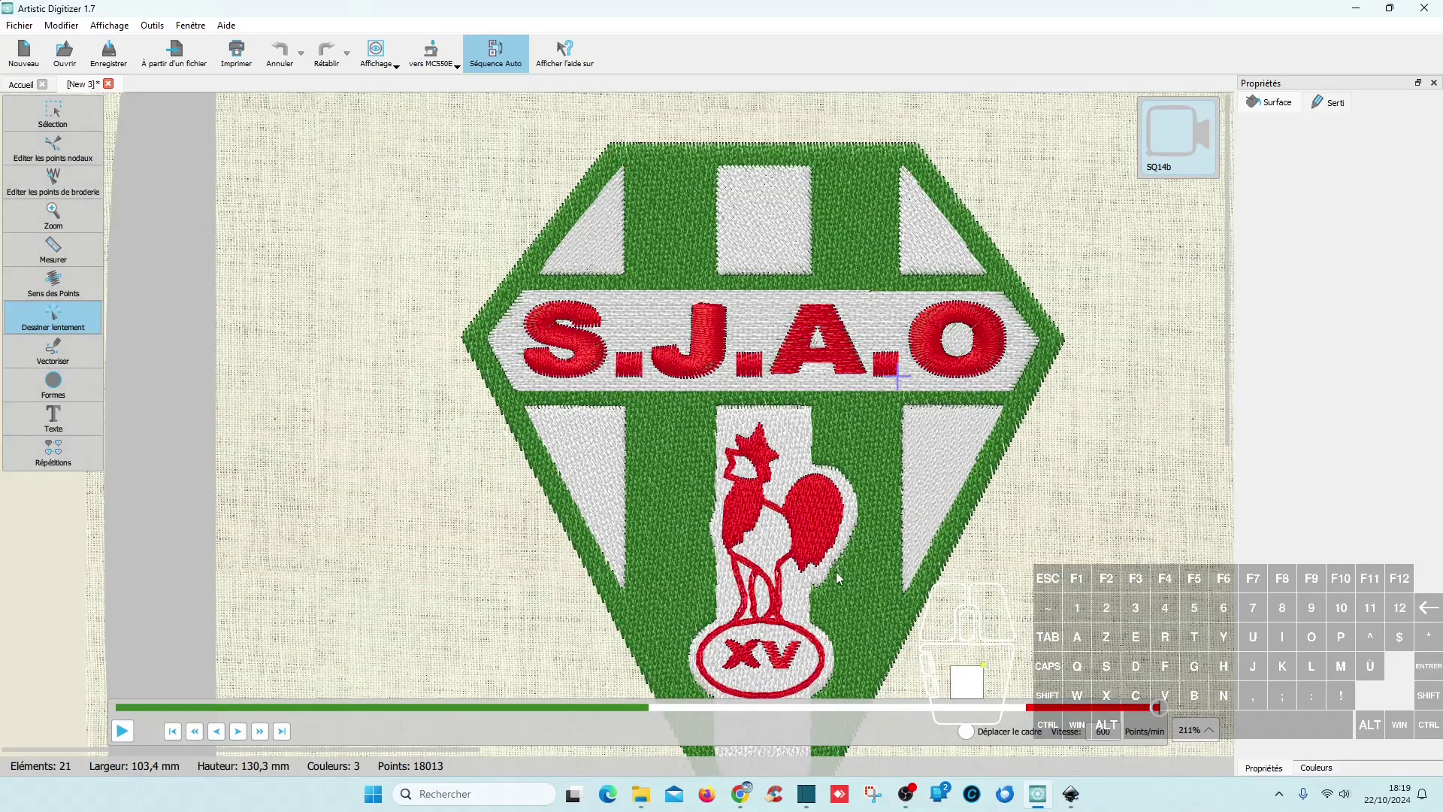
- Switch to Inkscape, close the path effects settings, and toggle the blanc group's visibility to check which areas it covers
{"action": "left_click", "coordinate": [1071, 793]}
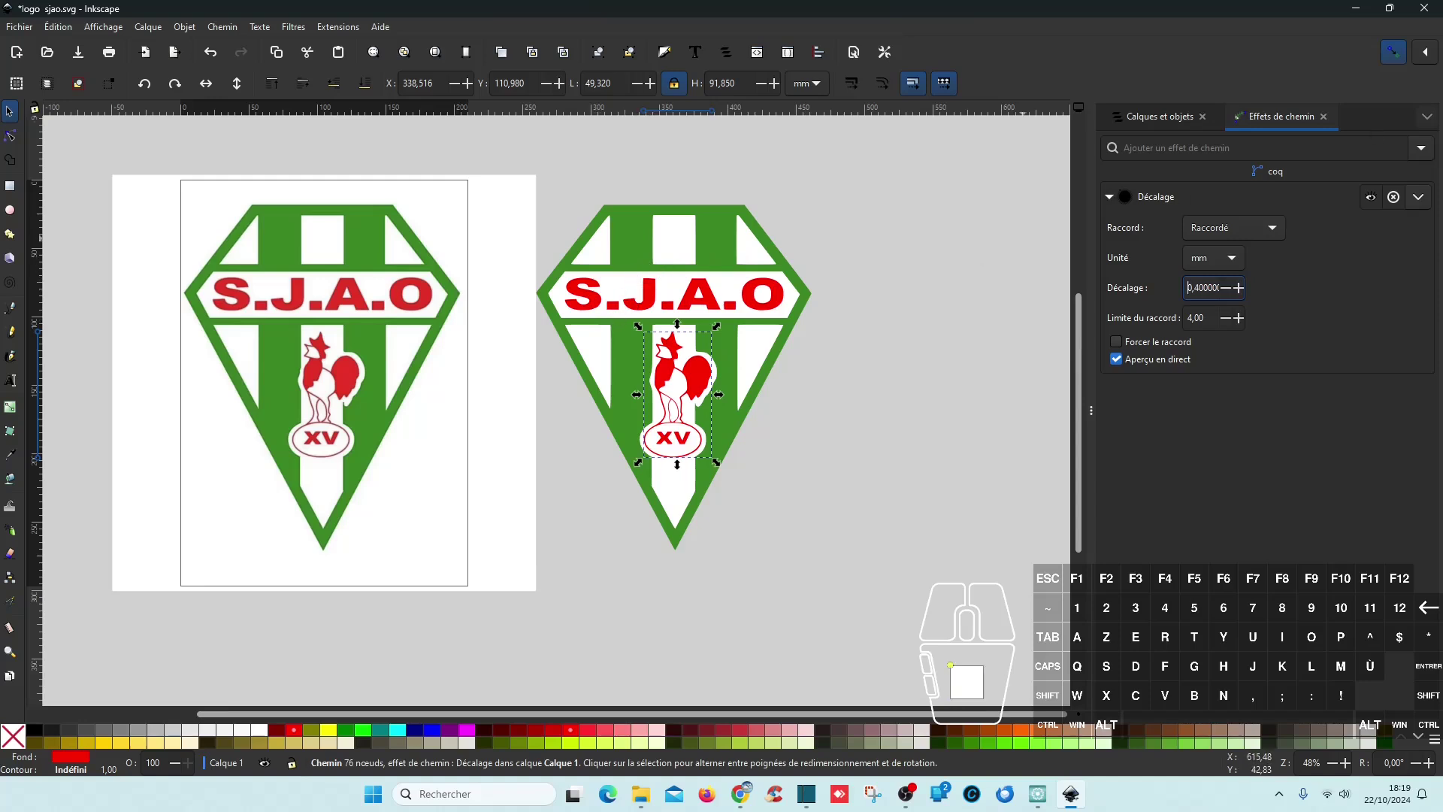
{"action": "left_click", "coordinate": [1324, 117]}
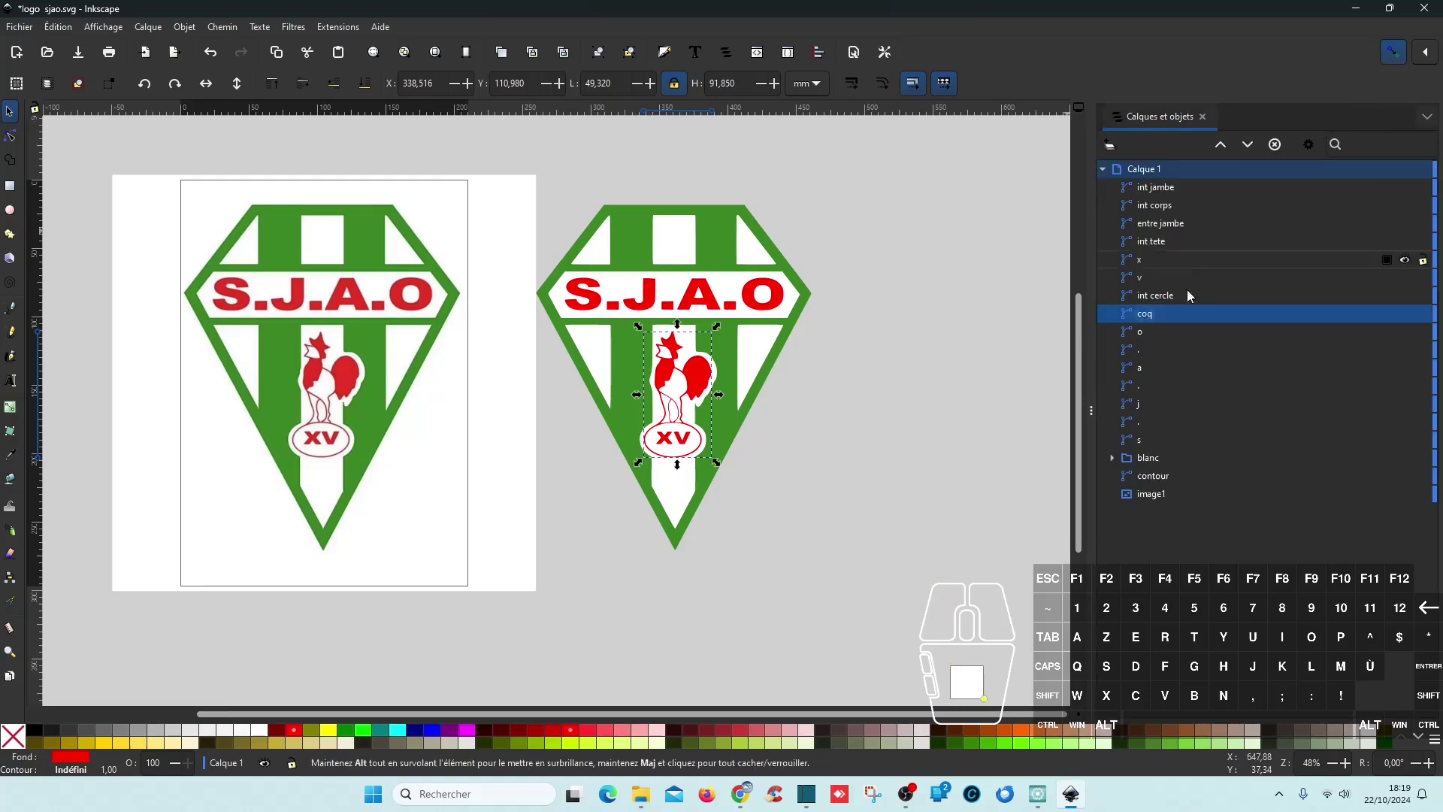
{"action": "left_click", "coordinate": [1160, 441]}
{"action": "left_click", "coordinate": [1150, 426], "text": "ctrl"}
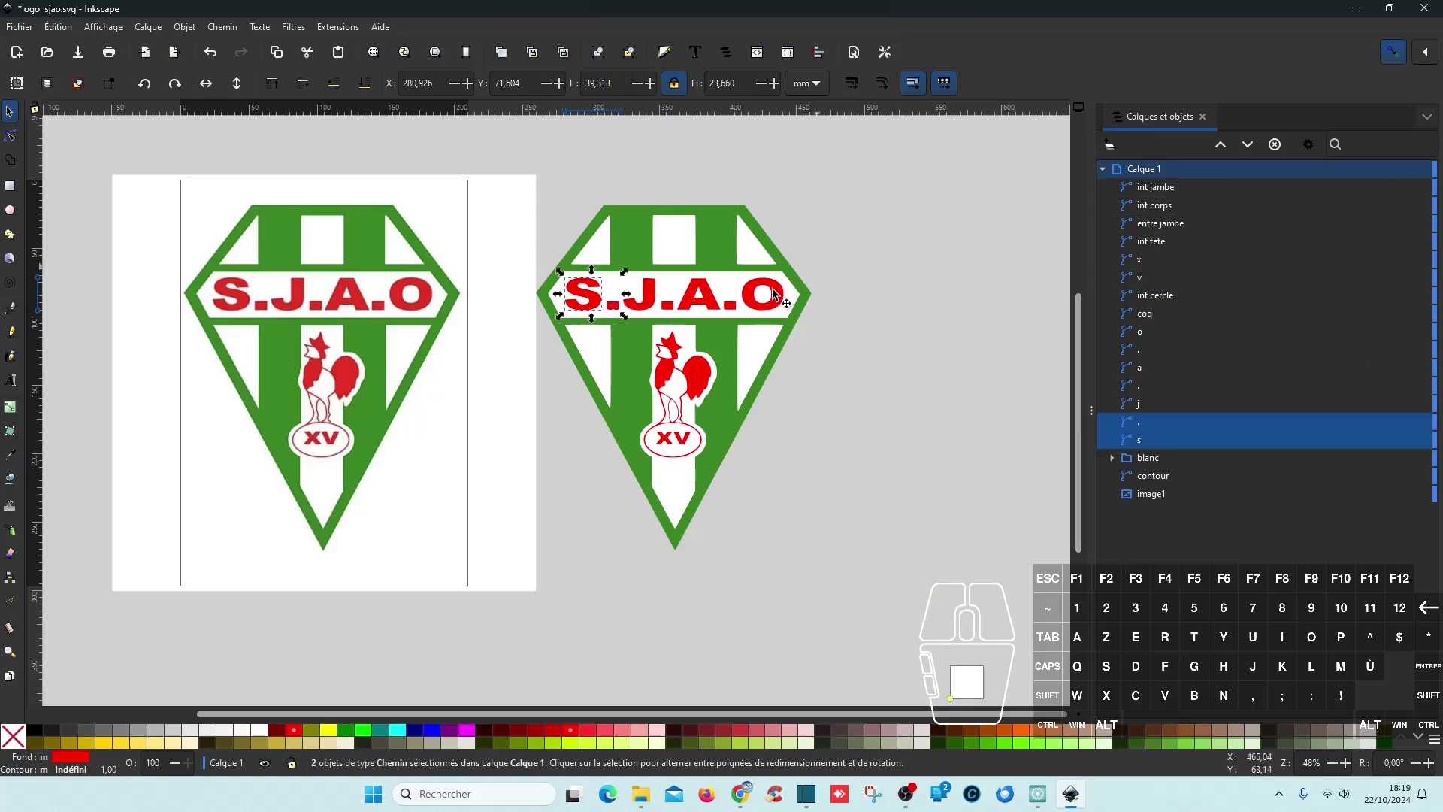
{"action": "left_click", "coordinate": [1218, 457]}
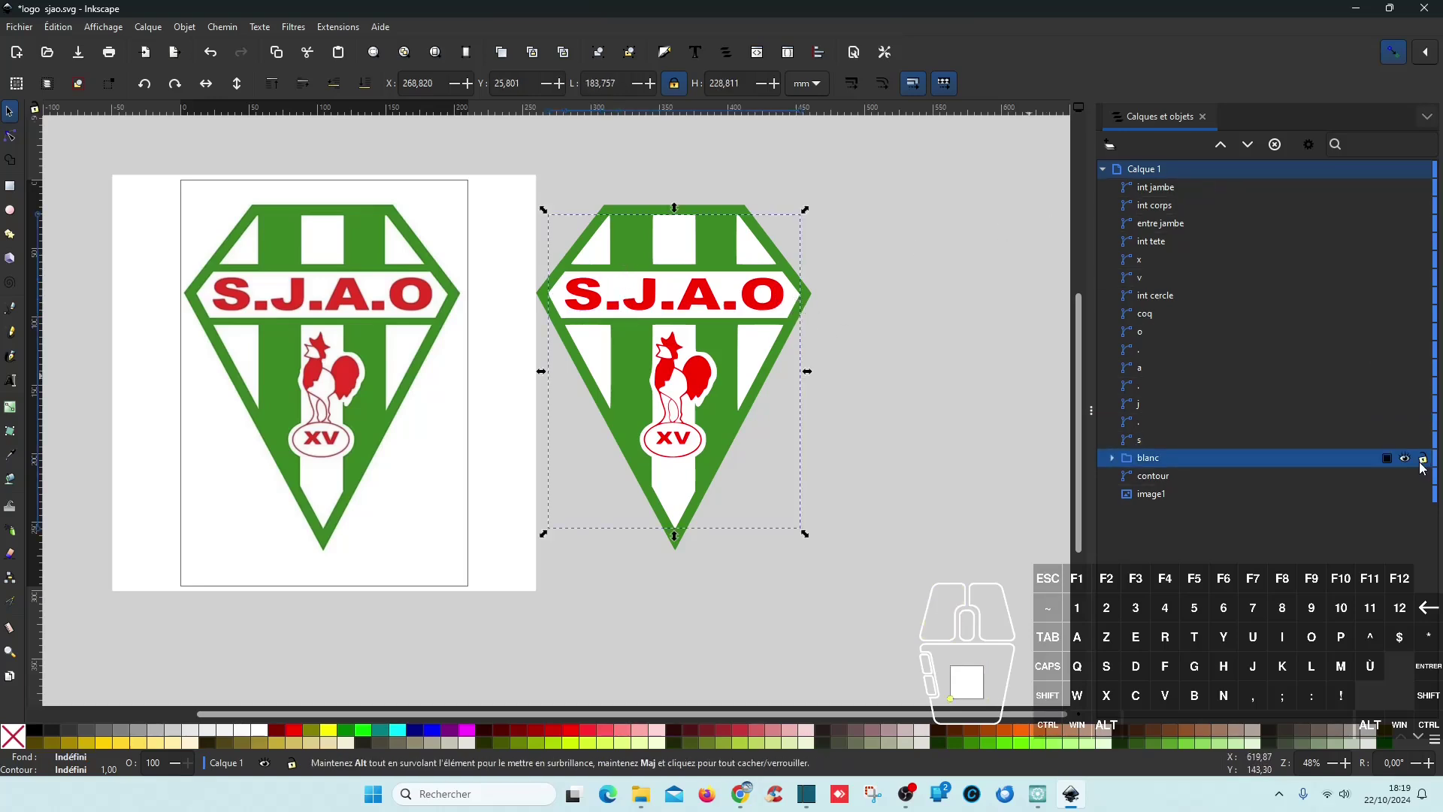
{"action": "left_click", "coordinate": [1404, 458]}
{"action": "left_click", "coordinate": [1405, 458]}
{"action": "left_click", "coordinate": [1404, 458]}
{"action": "left_click", "coordinate": [1405, 459]}
- Expand the blanc group and compare the area of its int milieu band with the s letter above it
{"action": "left_click", "coordinate": [1116, 460]}
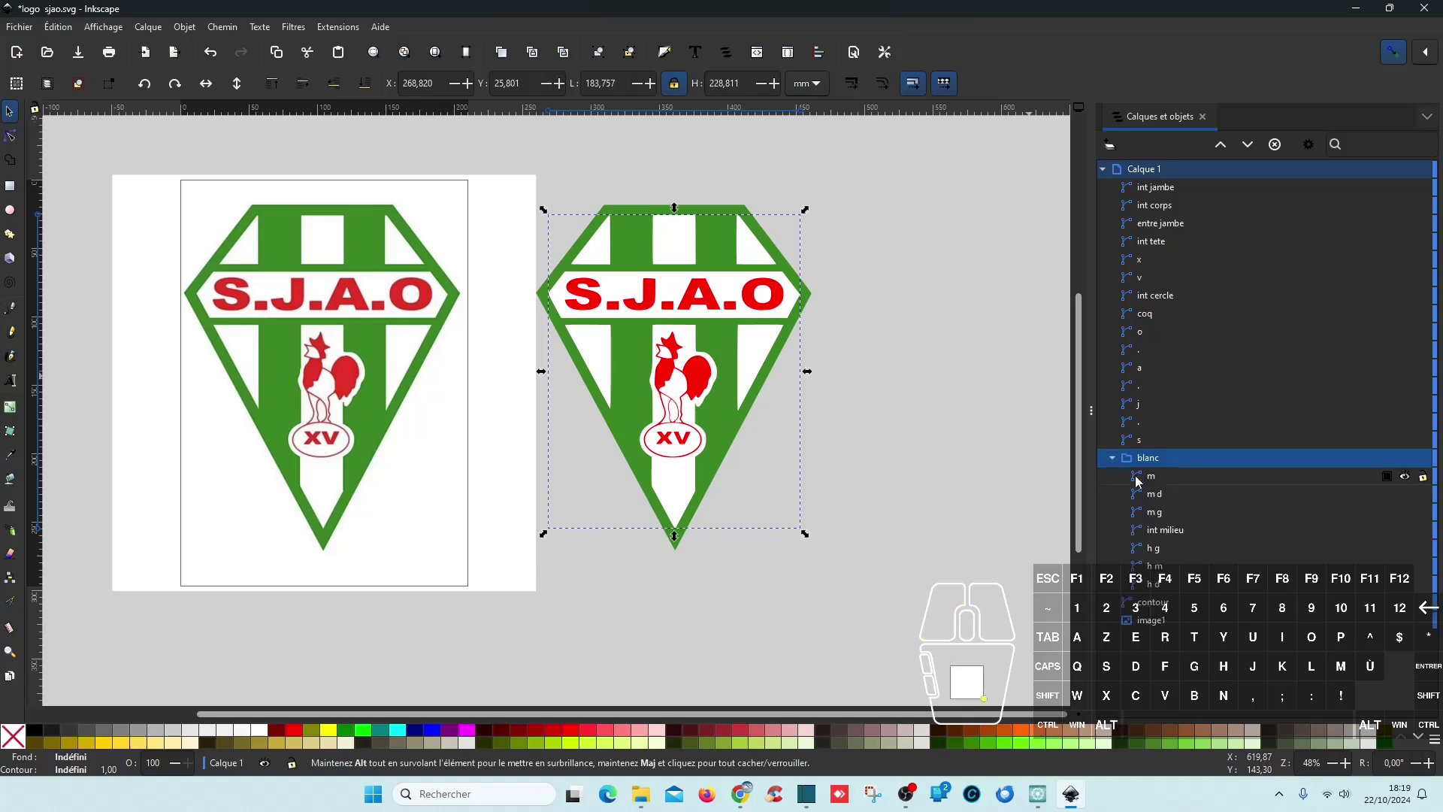
{"action": "left_click", "coordinate": [1172, 532]}
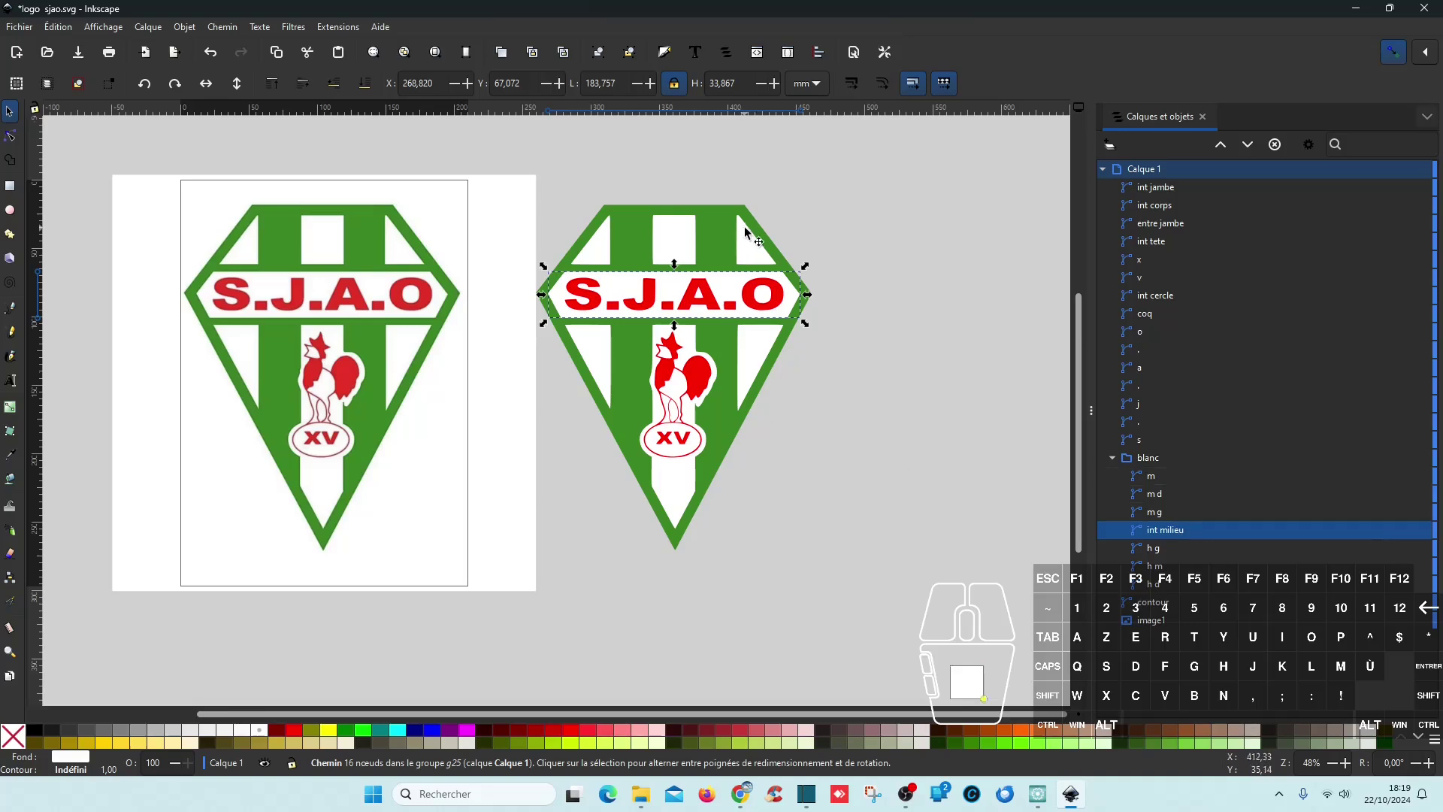
{"action": "scroll", "coordinate": [738, 284], "scroll_direction": "up", "scroll_amount": 3}
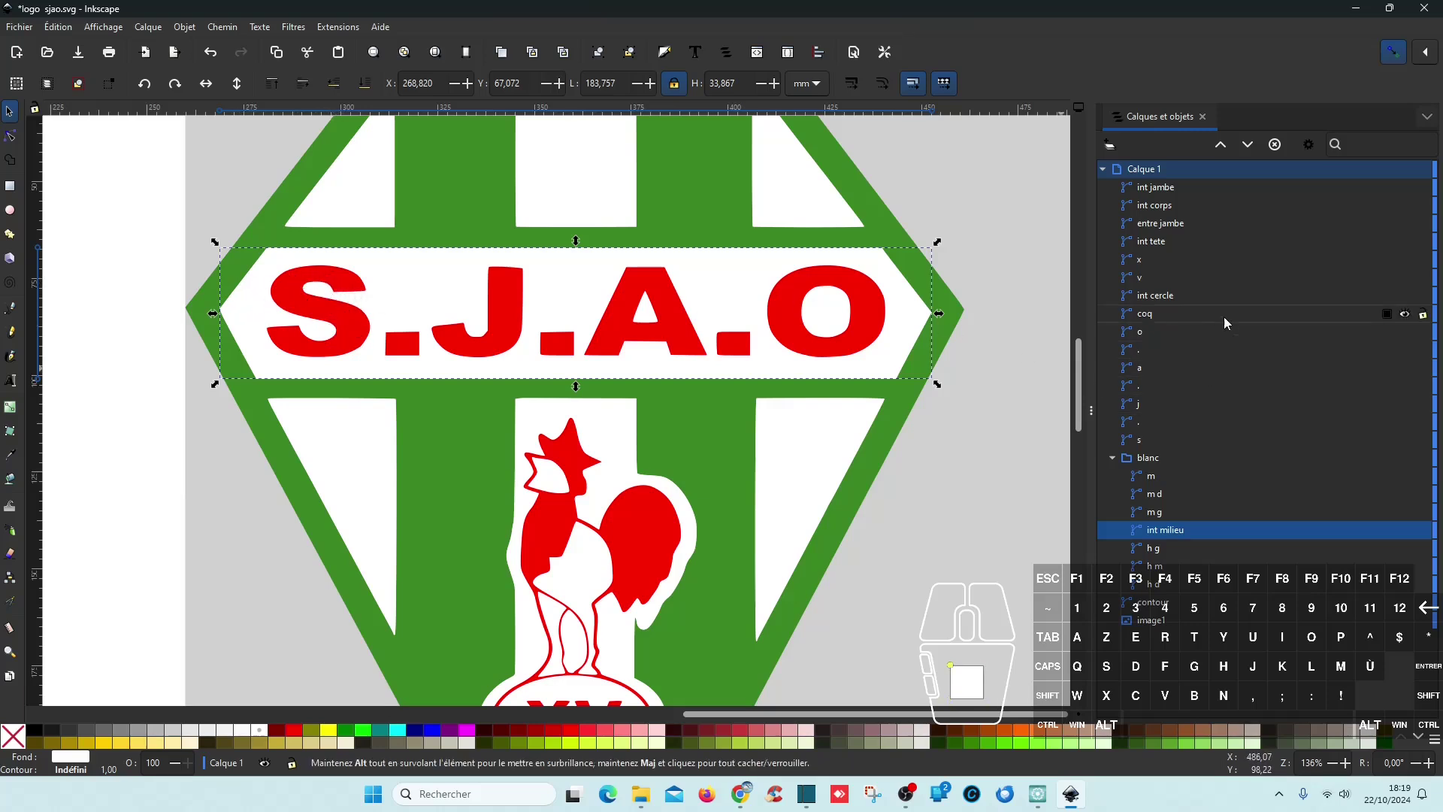
{"action": "left_click", "coordinate": [1157, 441]}
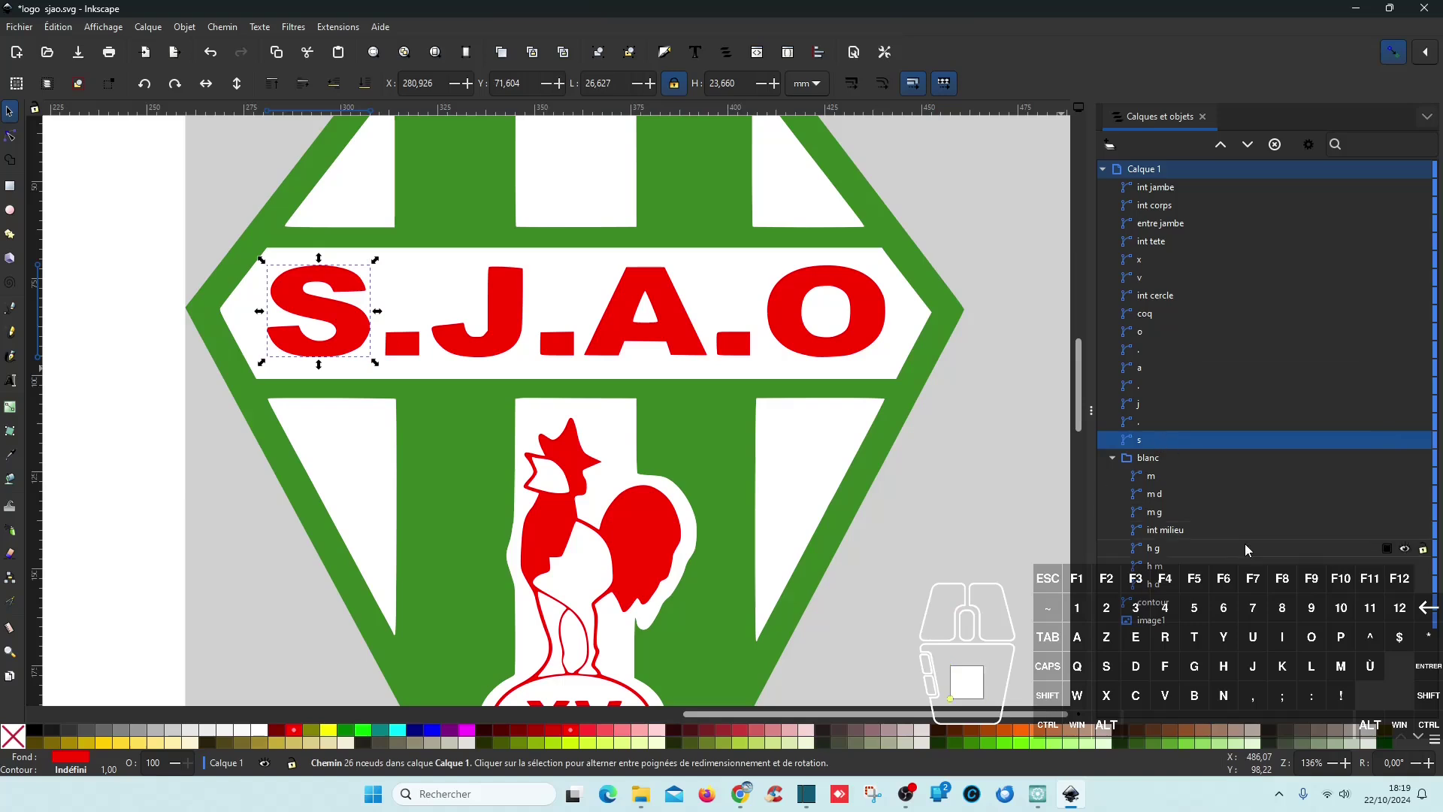
{"action": "left_click", "coordinate": [1170, 532]}
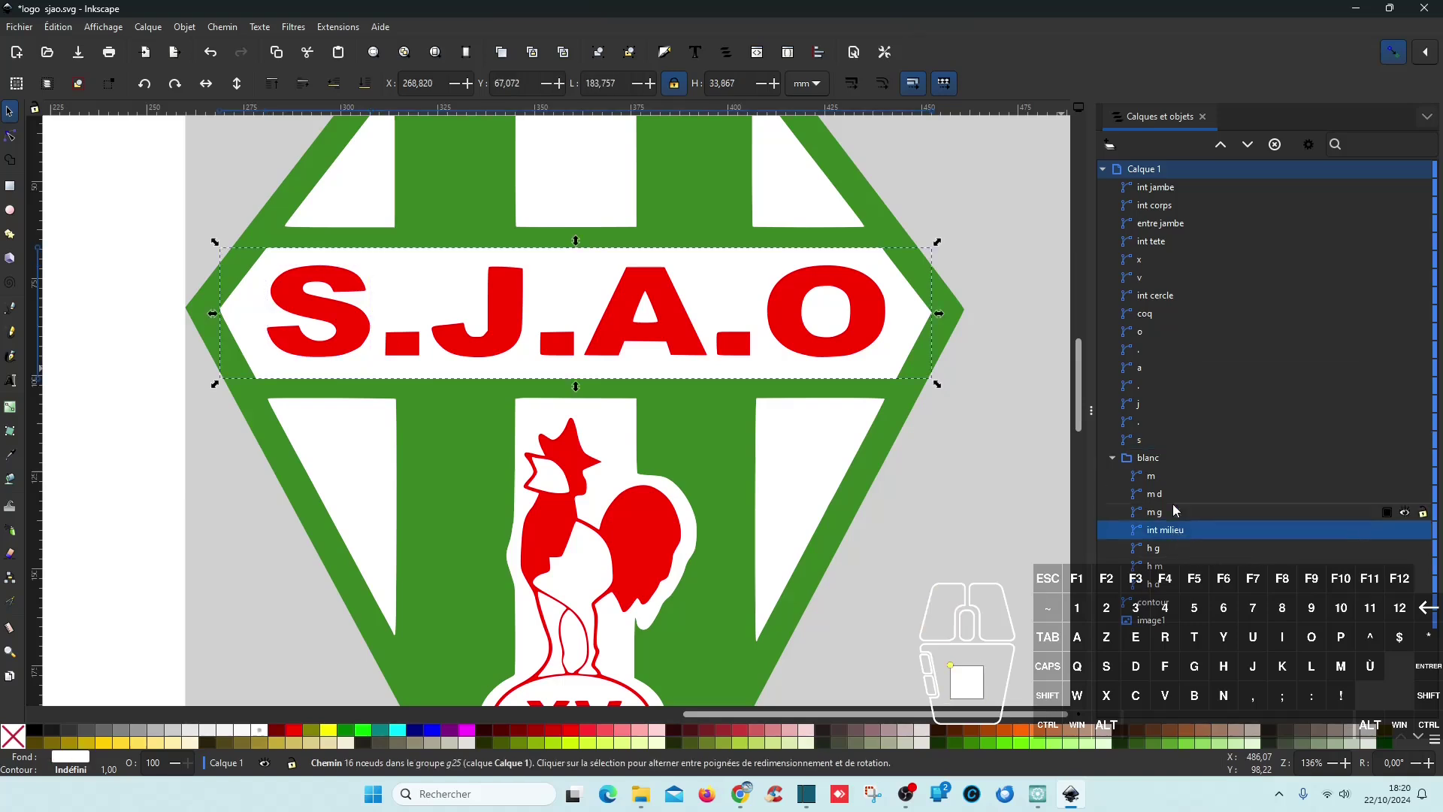
- Duplicate the s, j, a and o letters with their three dots, and merge the copies into one path
{"action": "left_click", "coordinate": [1151, 444]}
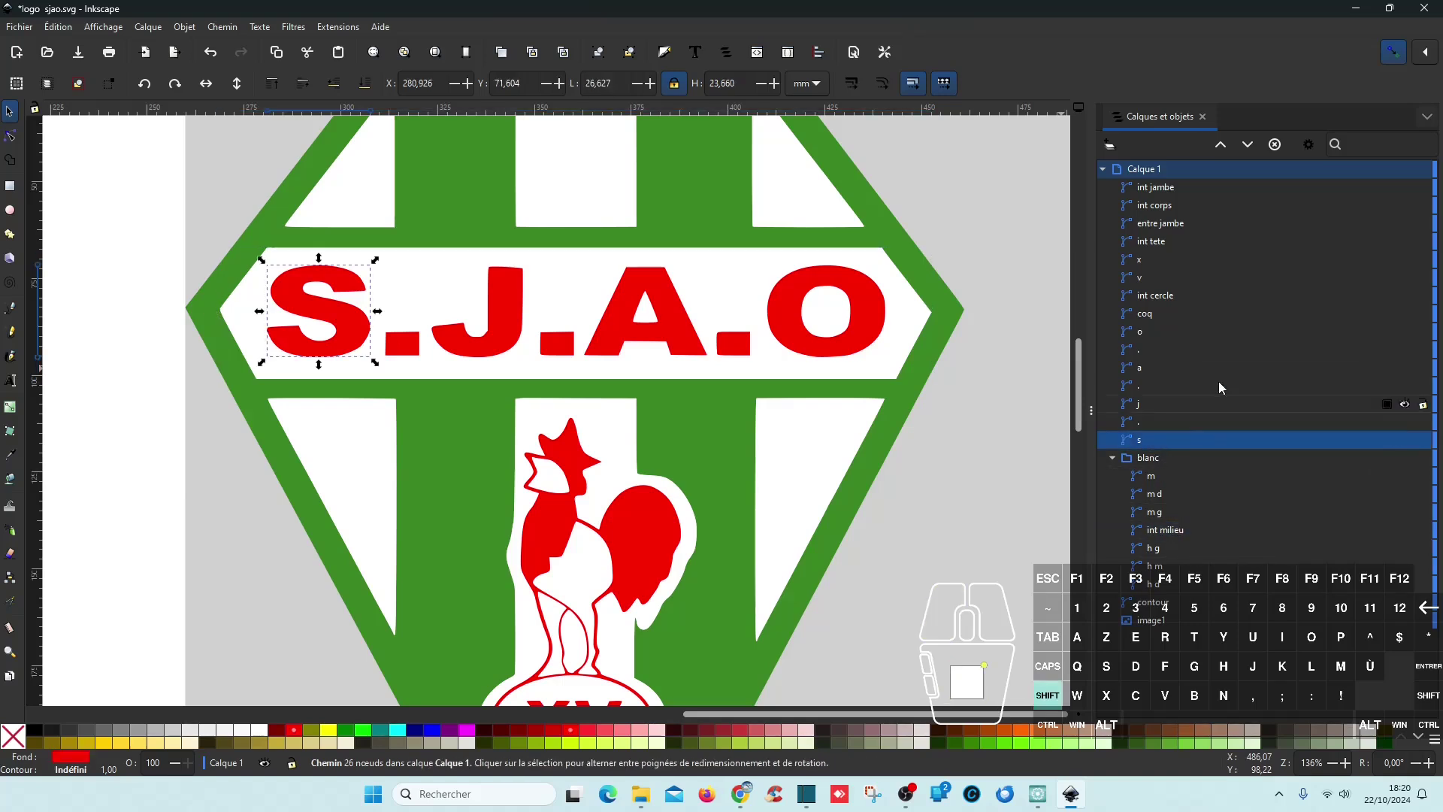
{"action": "left_click", "coordinate": [1144, 330], "text": "shift"}
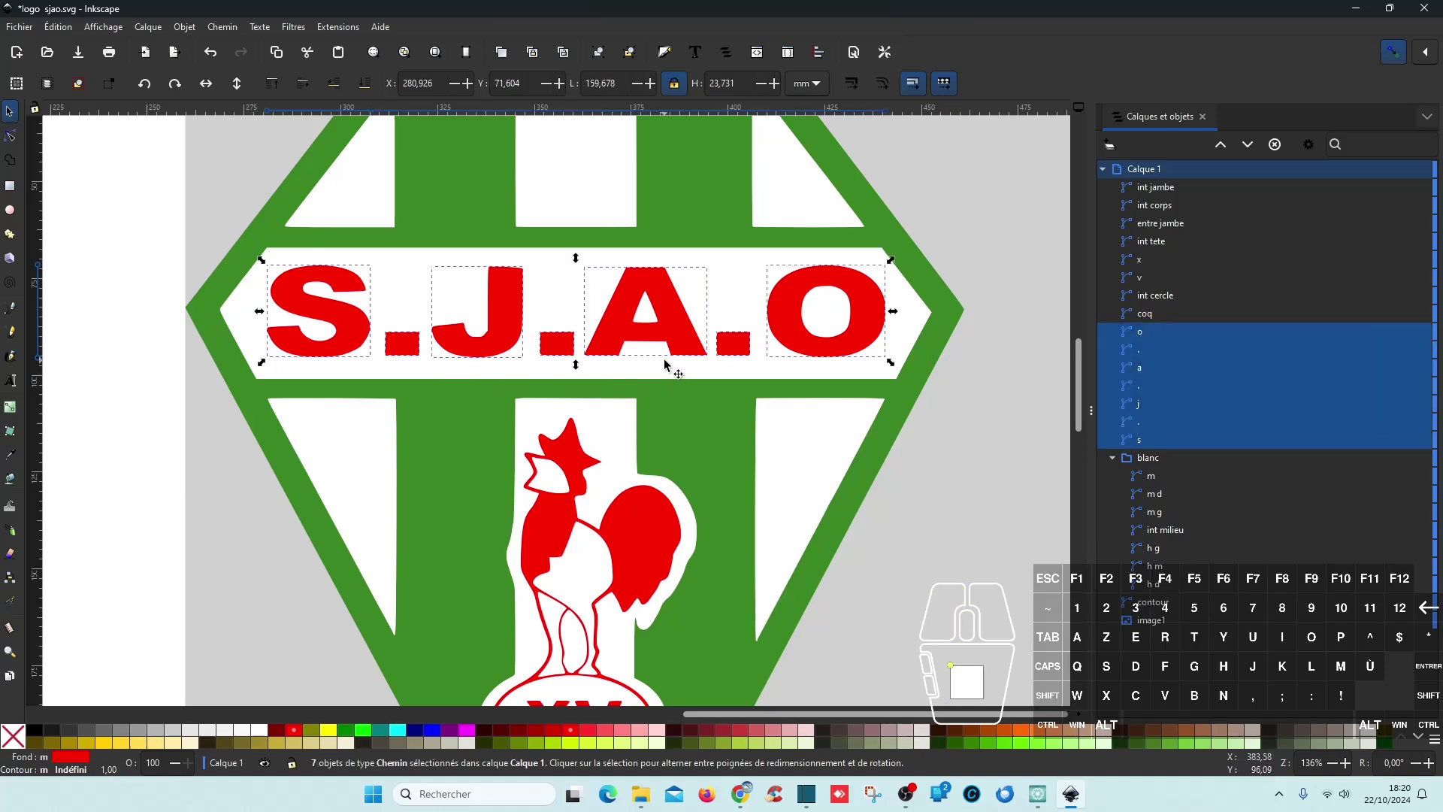
{"action": "key", "text": "ctrl+alt+v"}
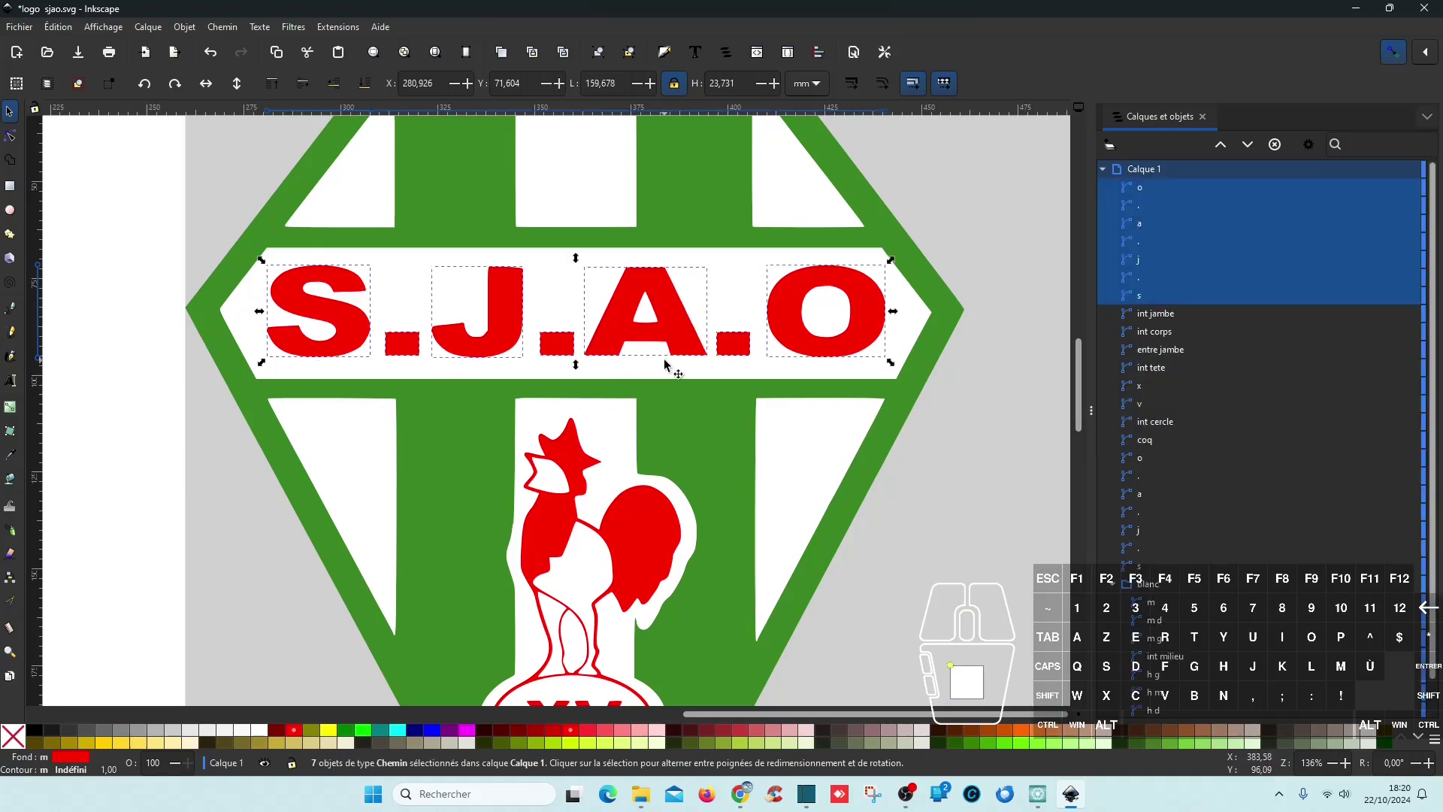
{"action": "key", "text": "ctrl+plus"}
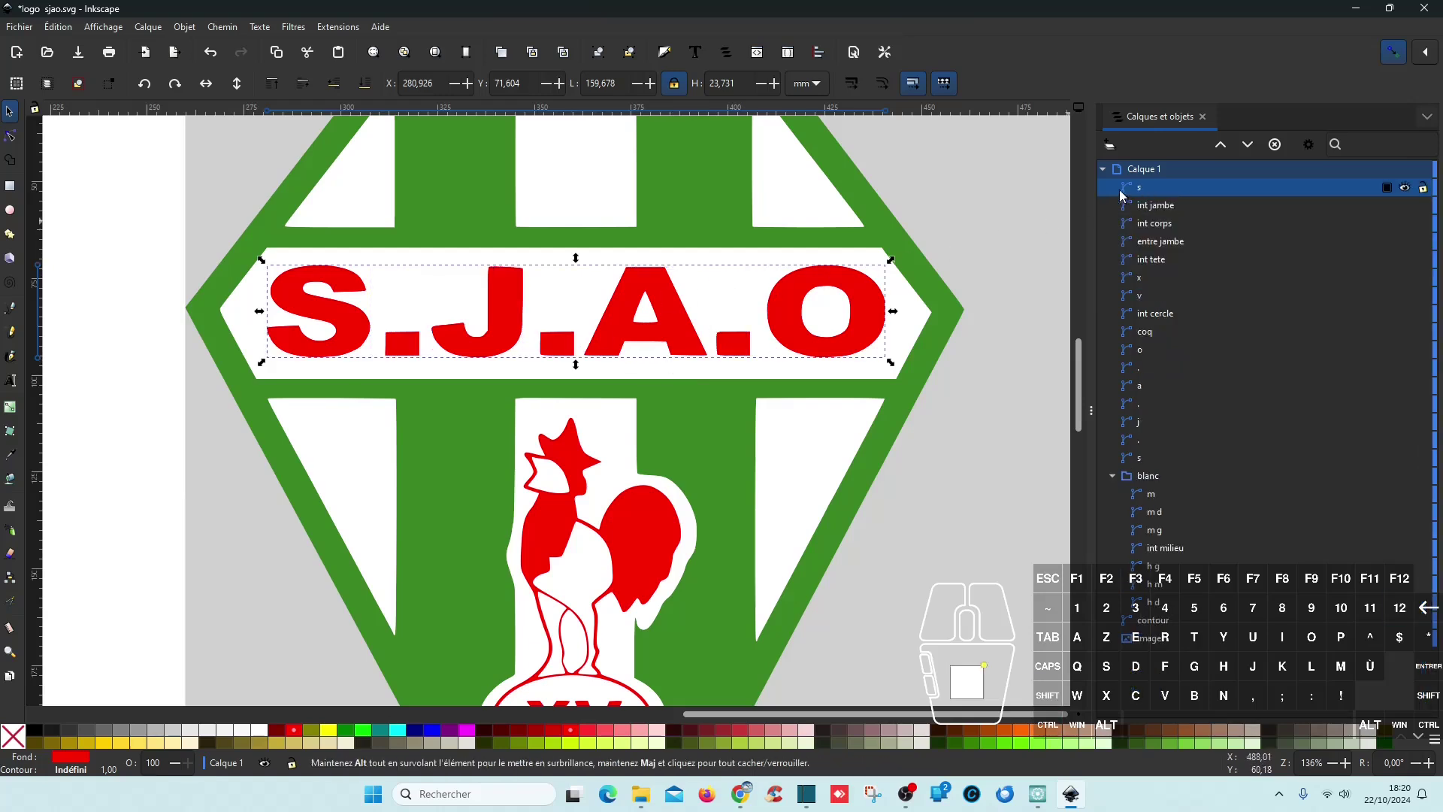
- Rename the merged copy of the lettering as duplication
{"action": "double_click", "coordinate": [1147, 190]}
{"action": "type", "text": "duplication"}
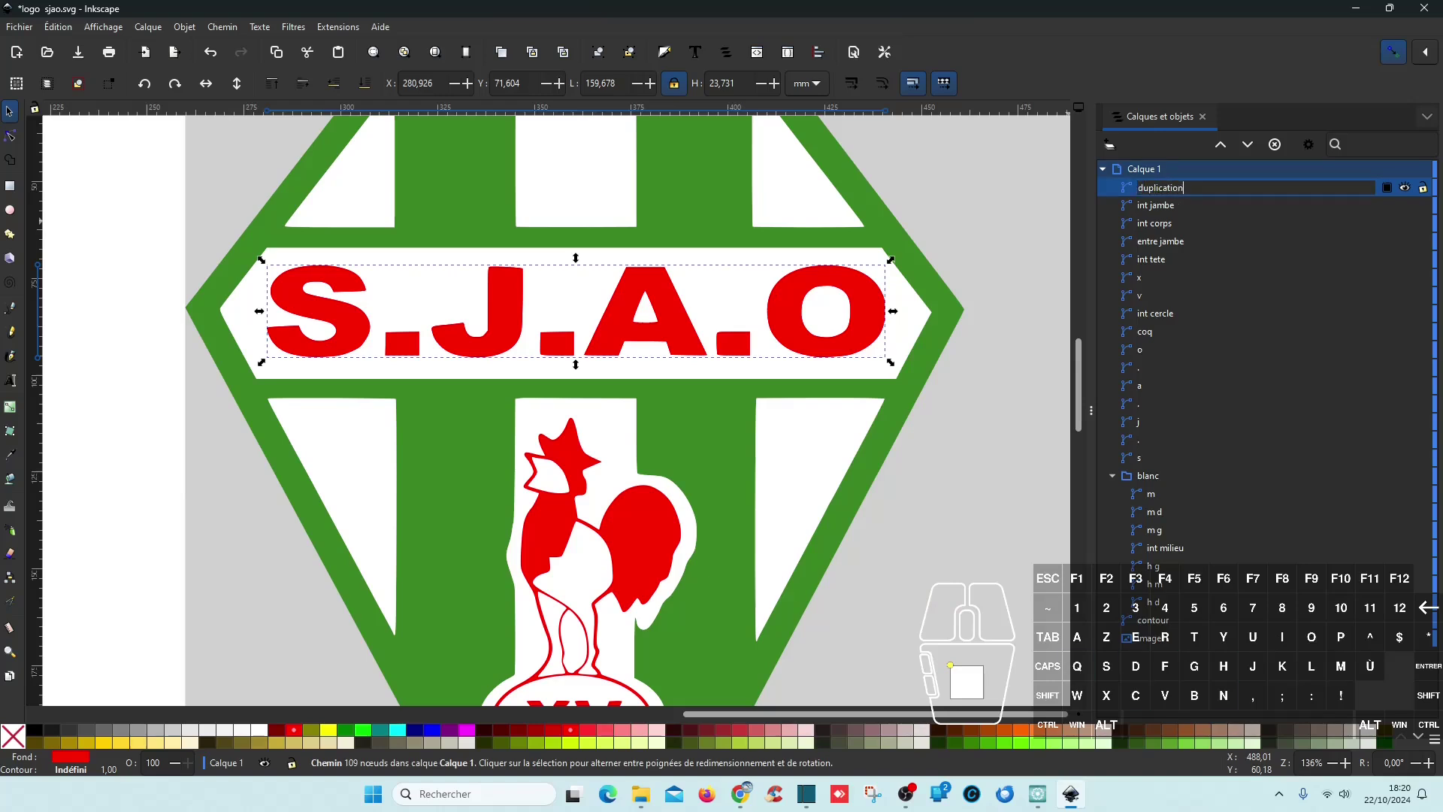
{"action": "key", "text": "Return"}
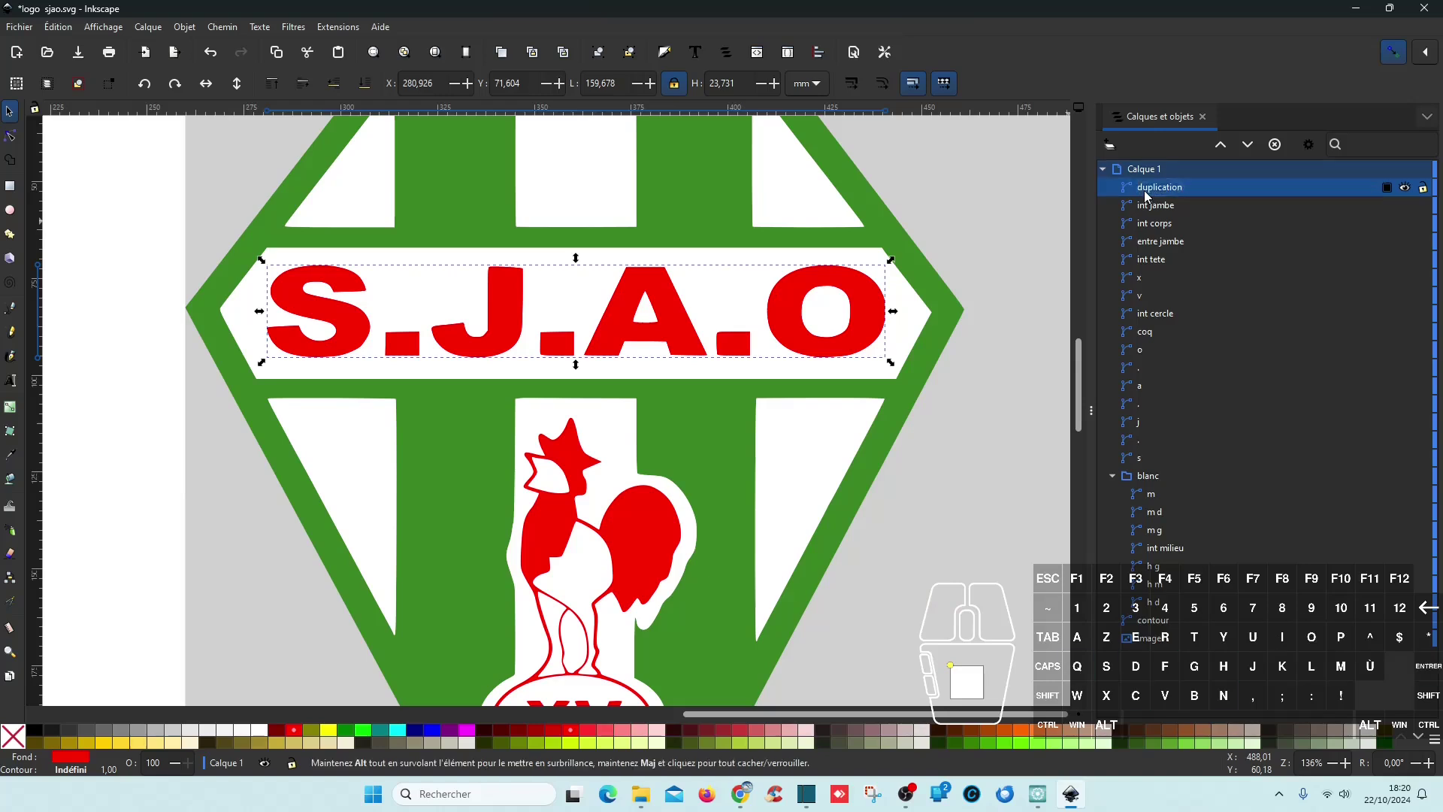
- Cut the duplication path out of the white int milieu band with Différence, and save the drawing
{"action": "left_click", "coordinate": [1169, 549], "text": "ctrl"}
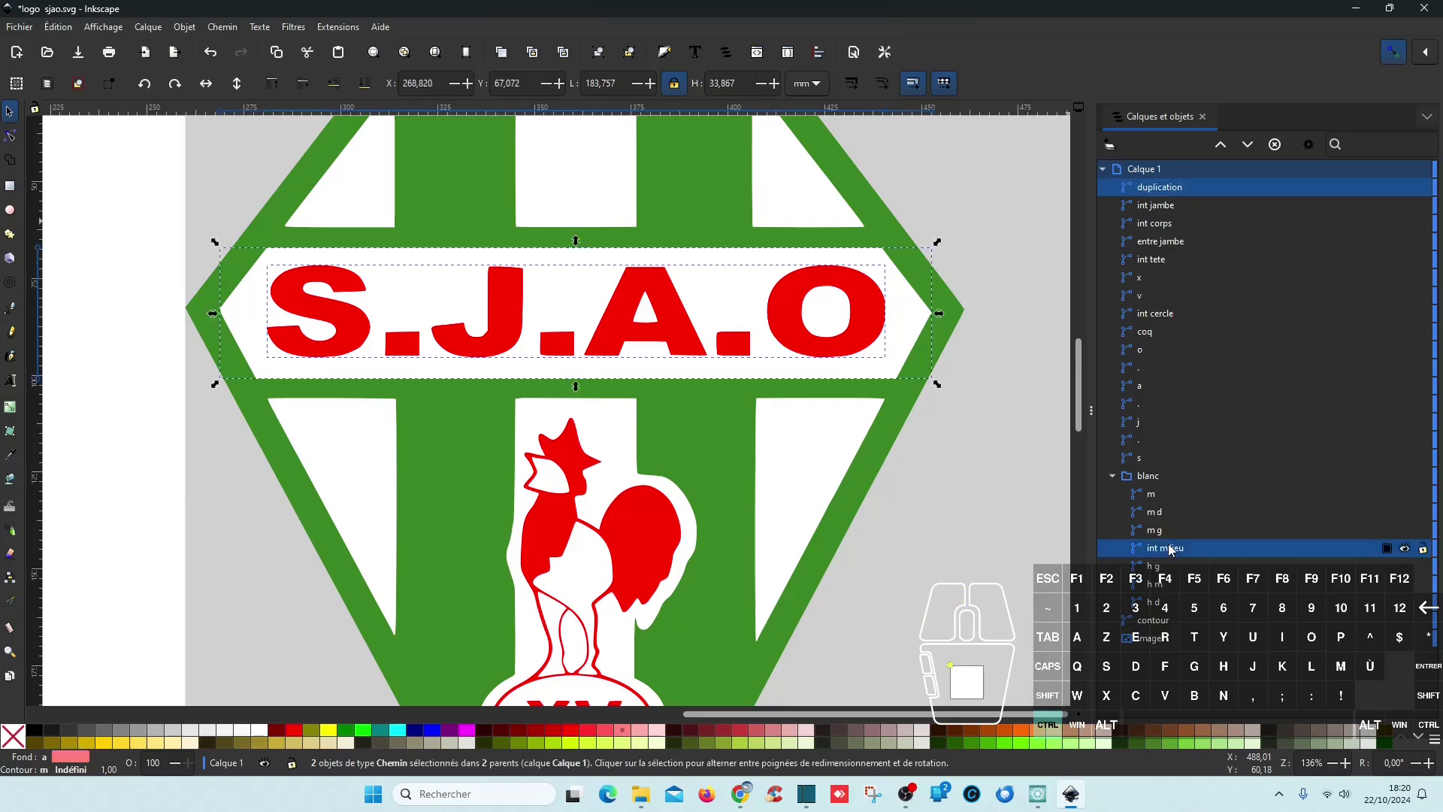
{"action": "left_click", "coordinate": [231, 31]}
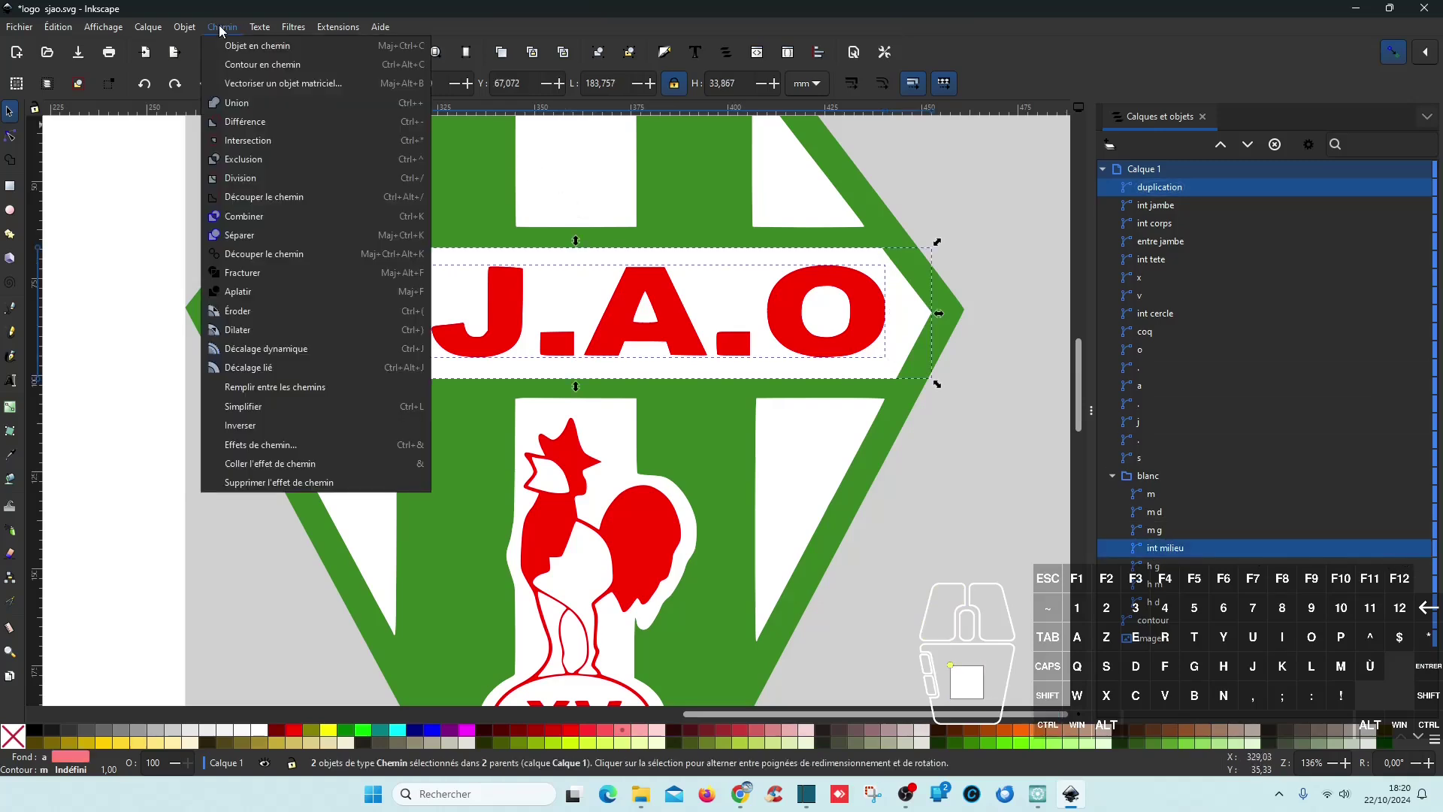
{"action": "left_click", "coordinate": [241, 120]}
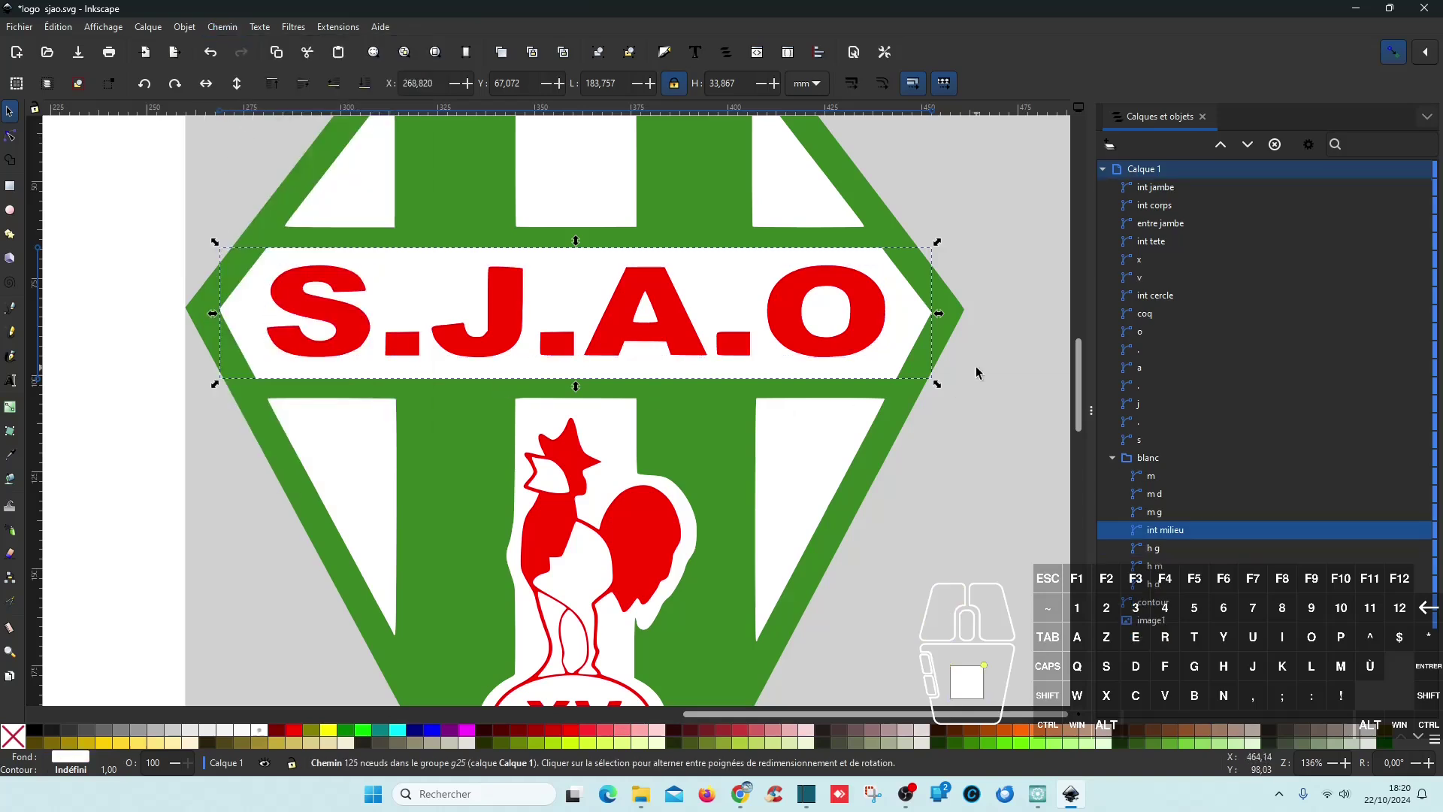
{"action": "key", "text": "ctrl+s"}
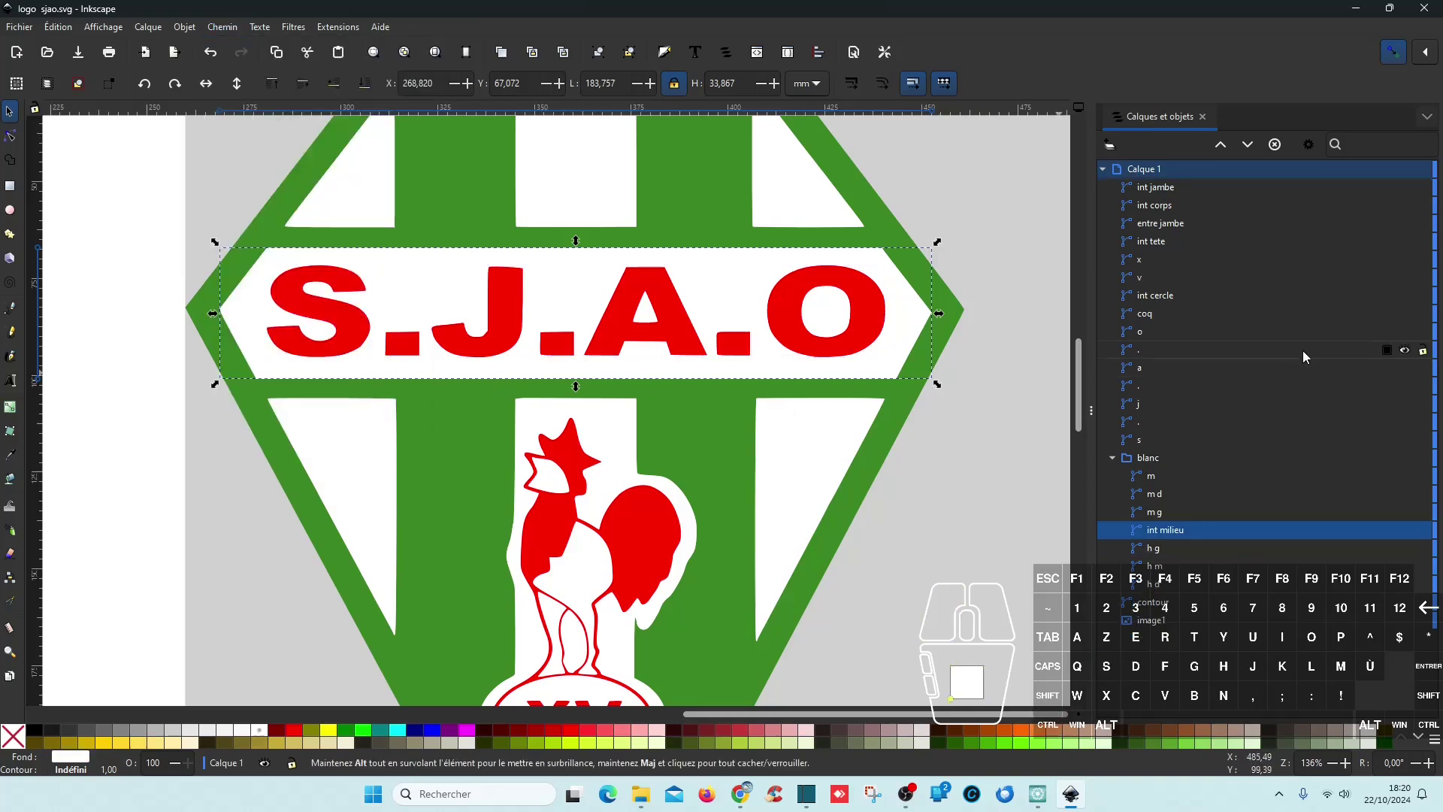
- Check in Artistic Digitizer how the white fills stitch before the red parts, and return to Inkscape
{"action": "left_click", "coordinate": [985, 603]}
{"action": "left_click_drag", "start_coordinate": [1157, 707], "coordinate": [1011, 732]}
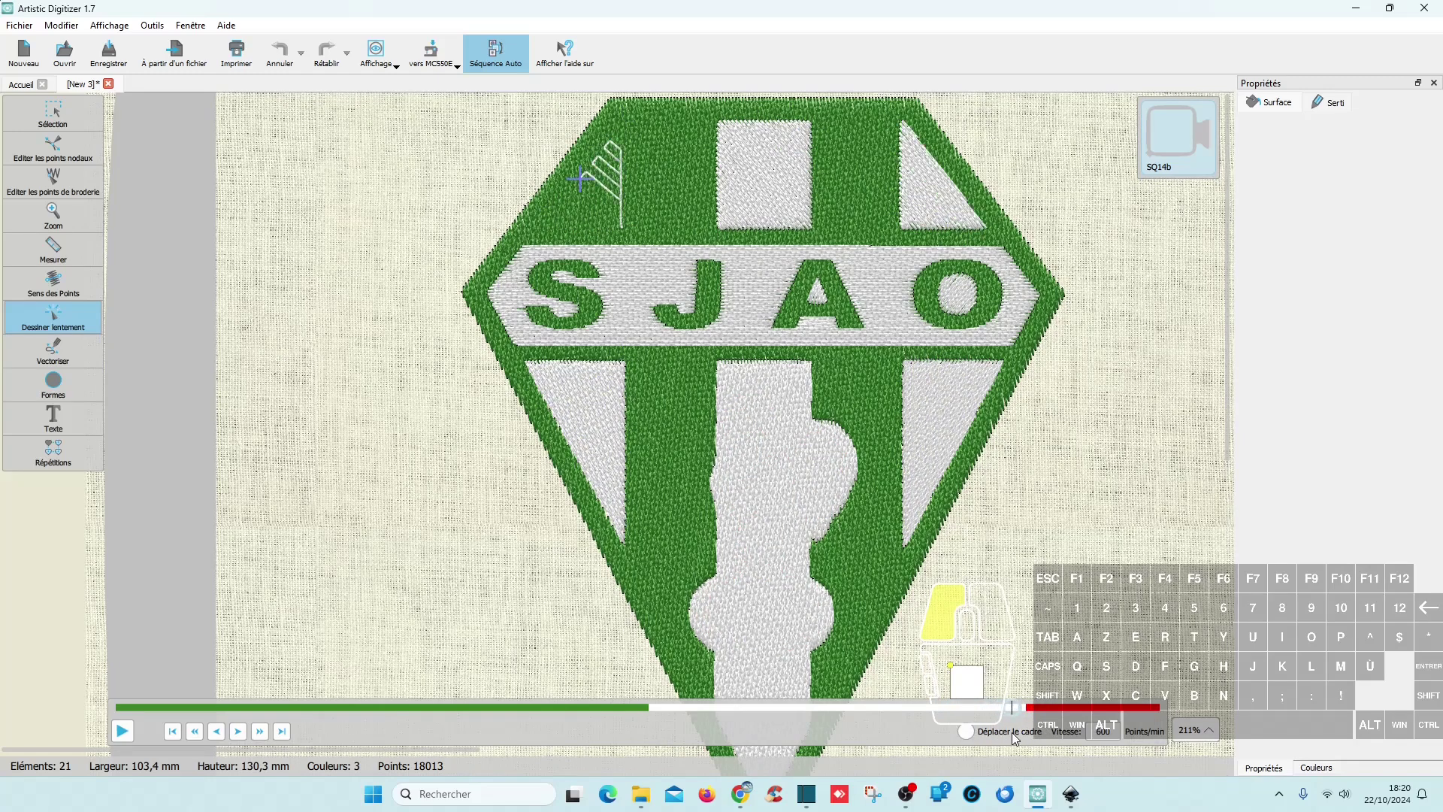
{"action": "left_click", "coordinate": [1071, 793]}
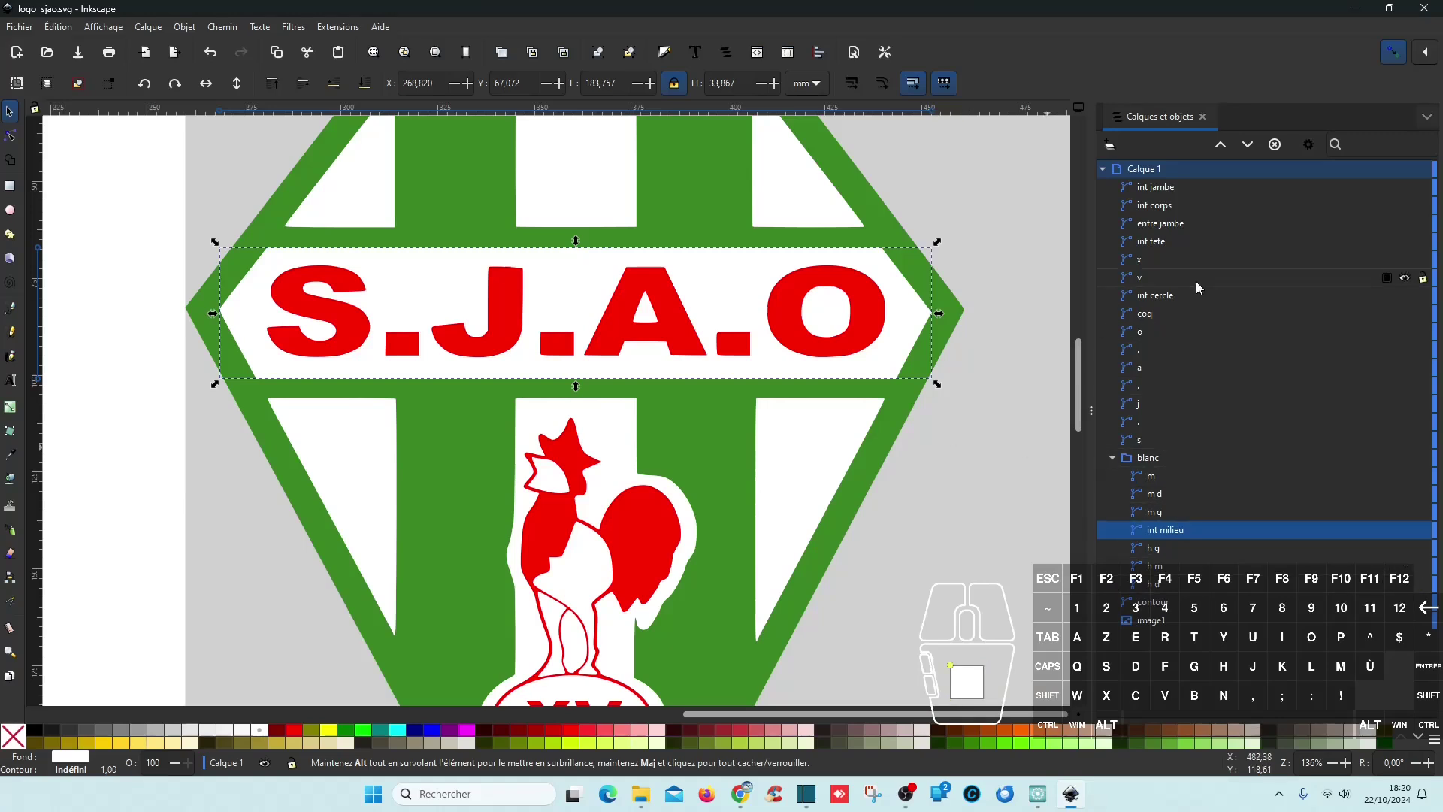
- Duplicate the seven shapes of the blanc group, from m to h d, and combine the copies into one path
{"action": "left_click", "coordinate": [1107, 459]}
{"action": "scroll", "coordinate": [1007, 493], "scroll_direction": "down", "scroll_amount": 2}
{"action": "left_click", "coordinate": [1151, 477]}
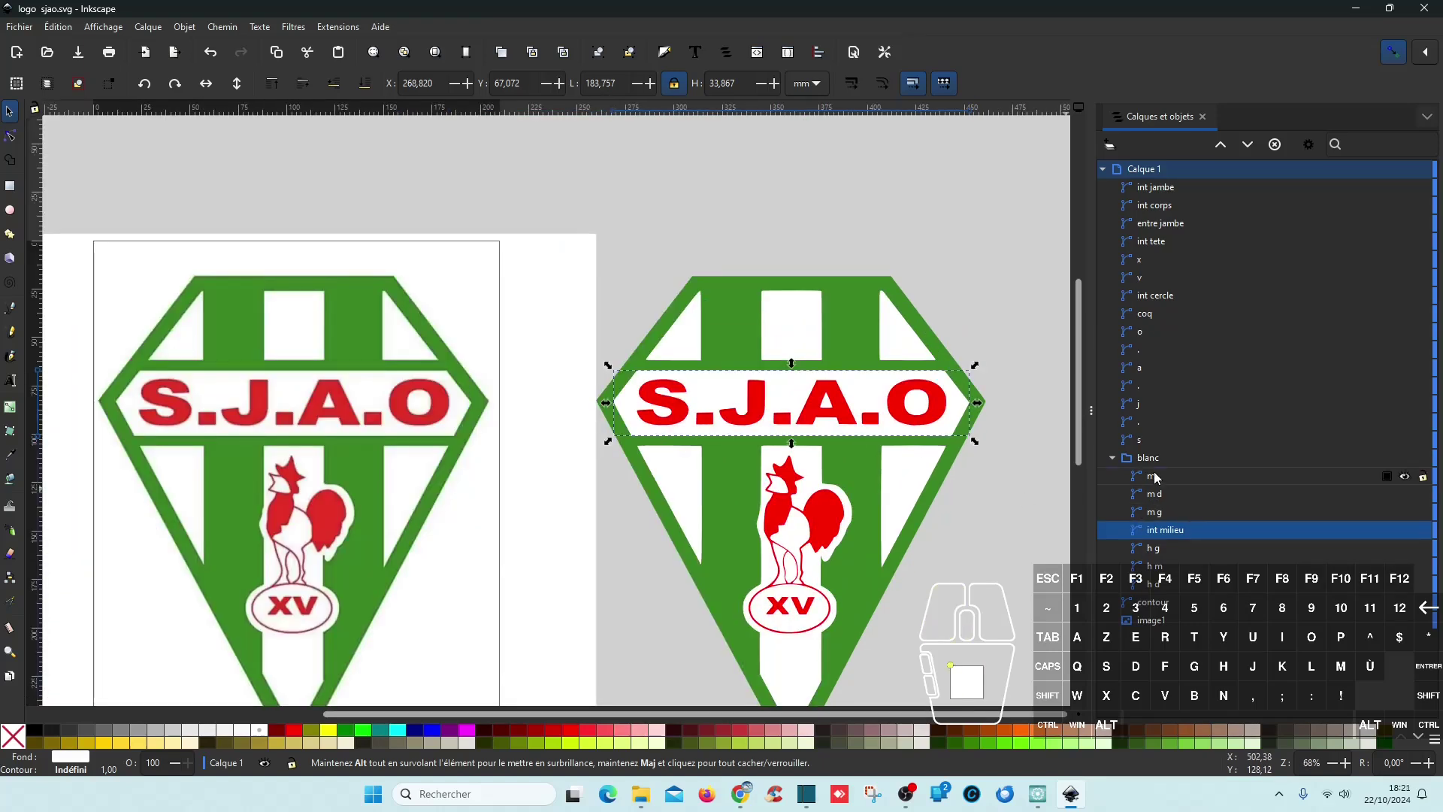
{"action": "left_click", "coordinate": [1163, 584], "text": "shift"}
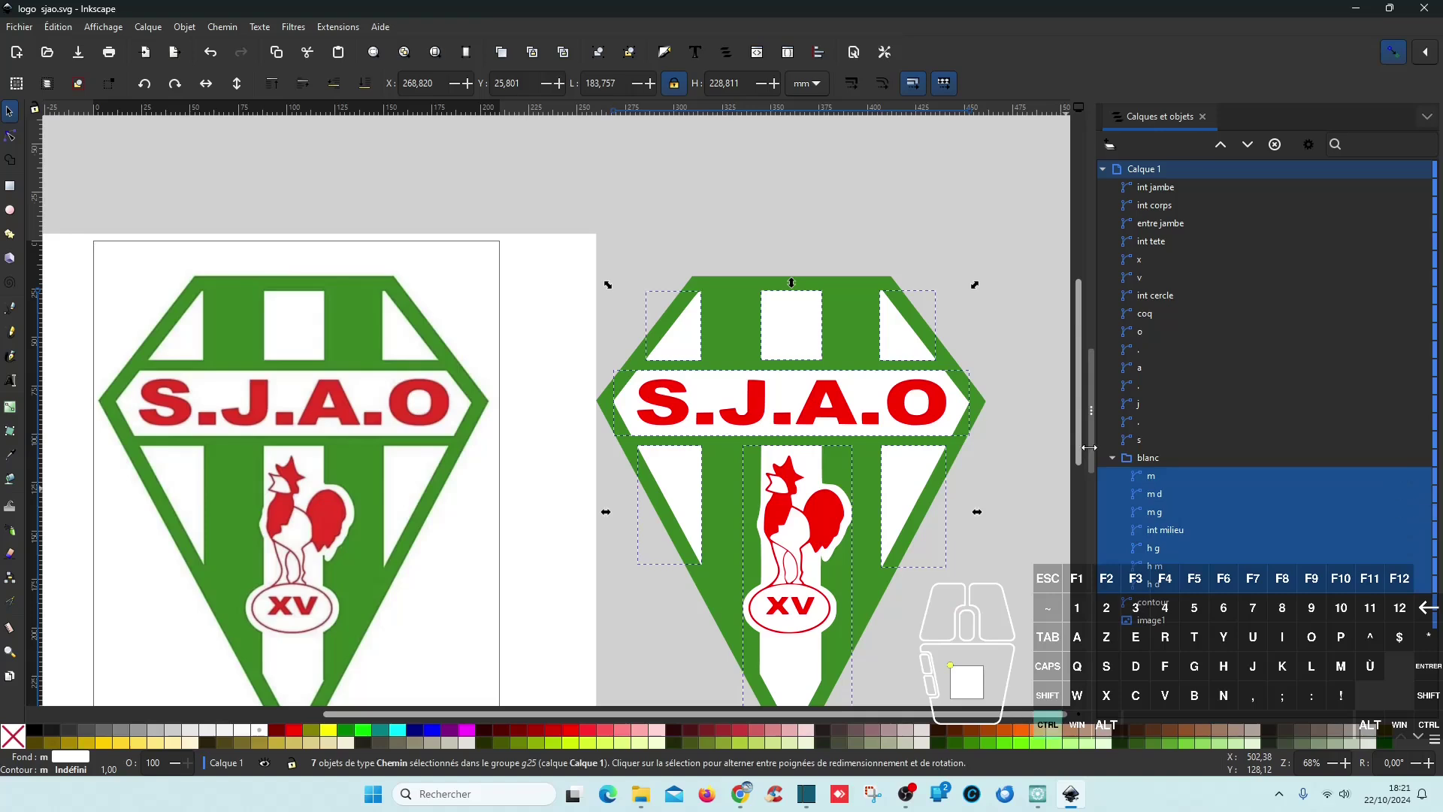
{"action": "key", "text": "ctrl+d"}
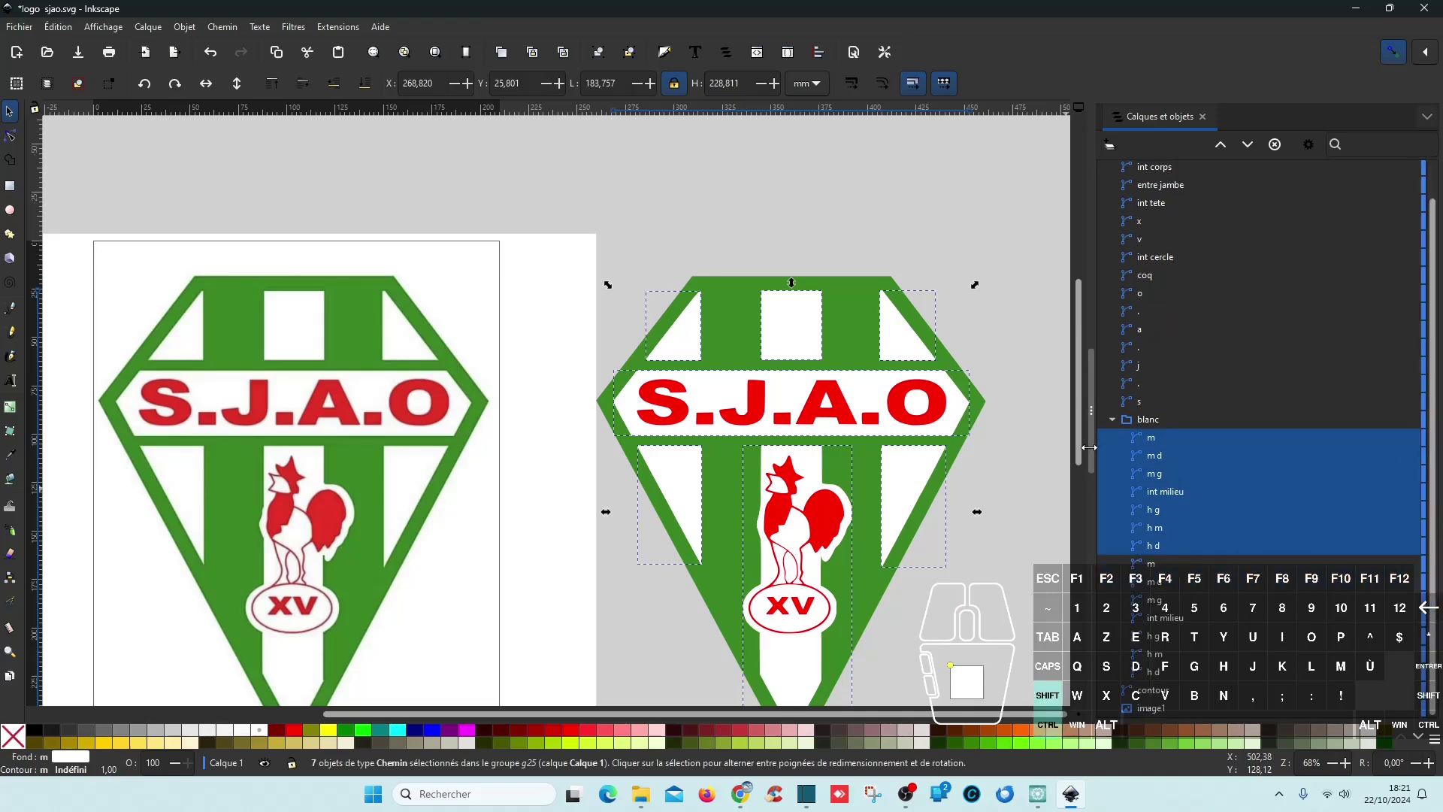
{"action": "key", "text": "ctrl+k"}
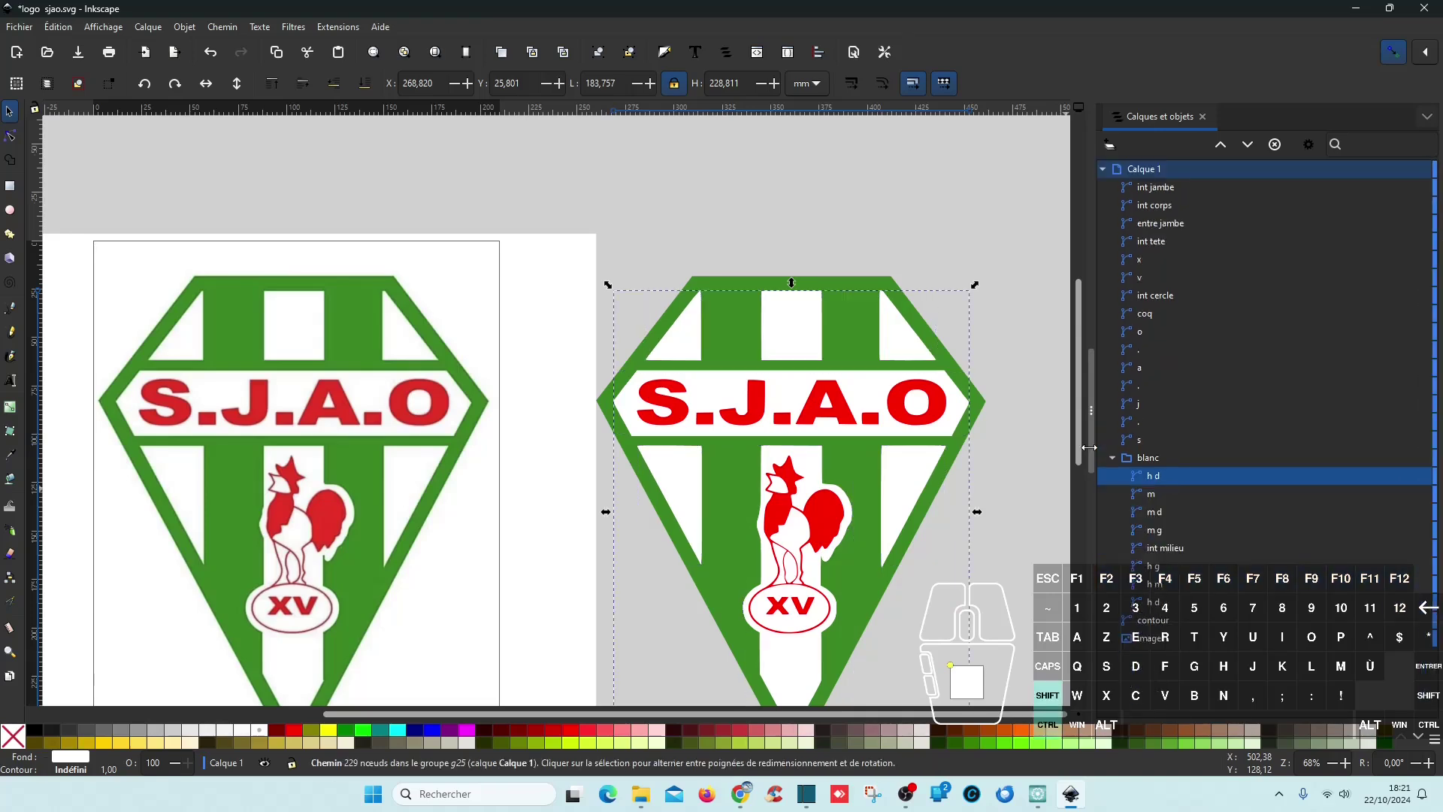
- Cut the combined copy of the white shapes out of the green contour with Différence
{"action": "left_click", "coordinate": [1162, 622], "text": "ctrl"}
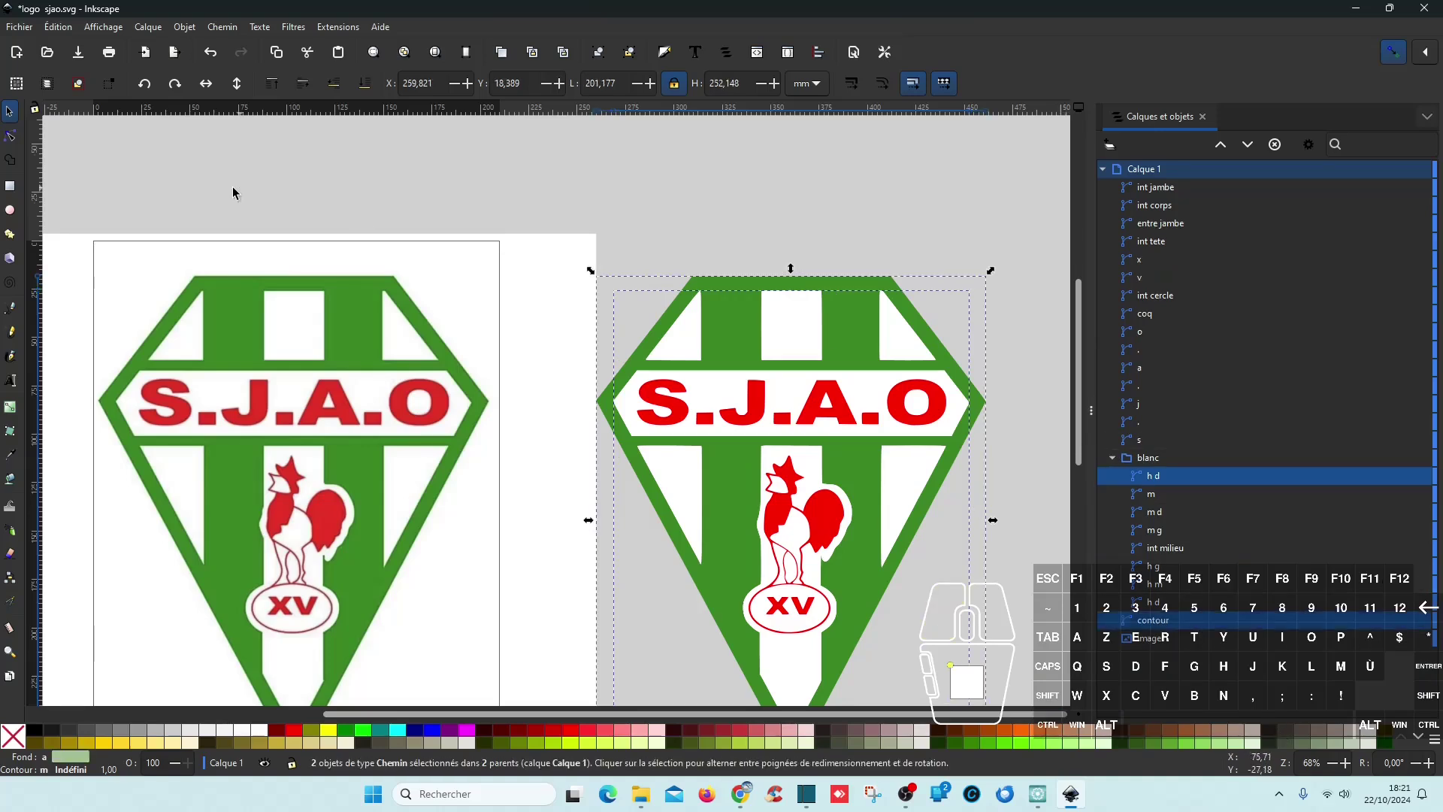
{"action": "left_click", "coordinate": [223, 27]}
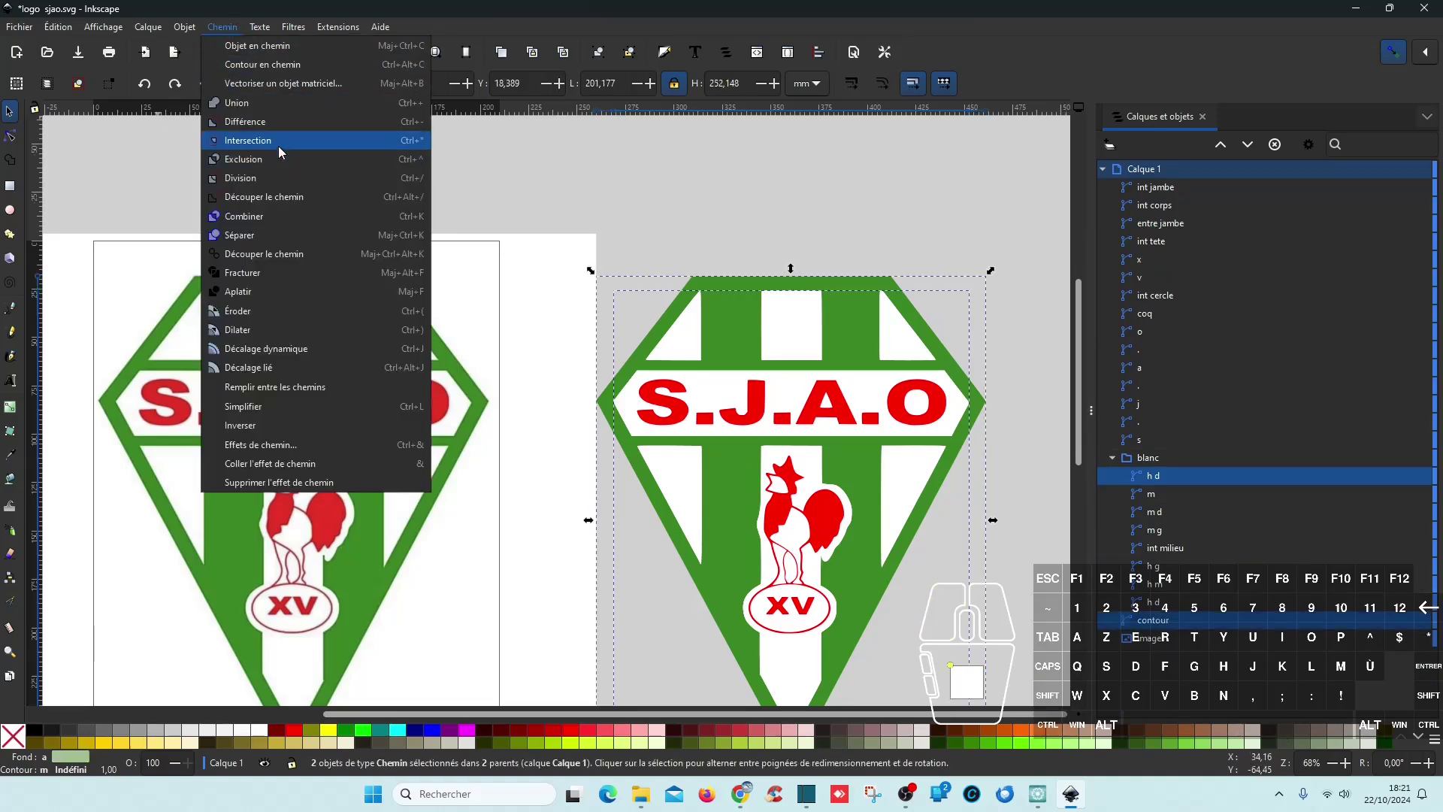
{"action": "left_click", "coordinate": [287, 122]}
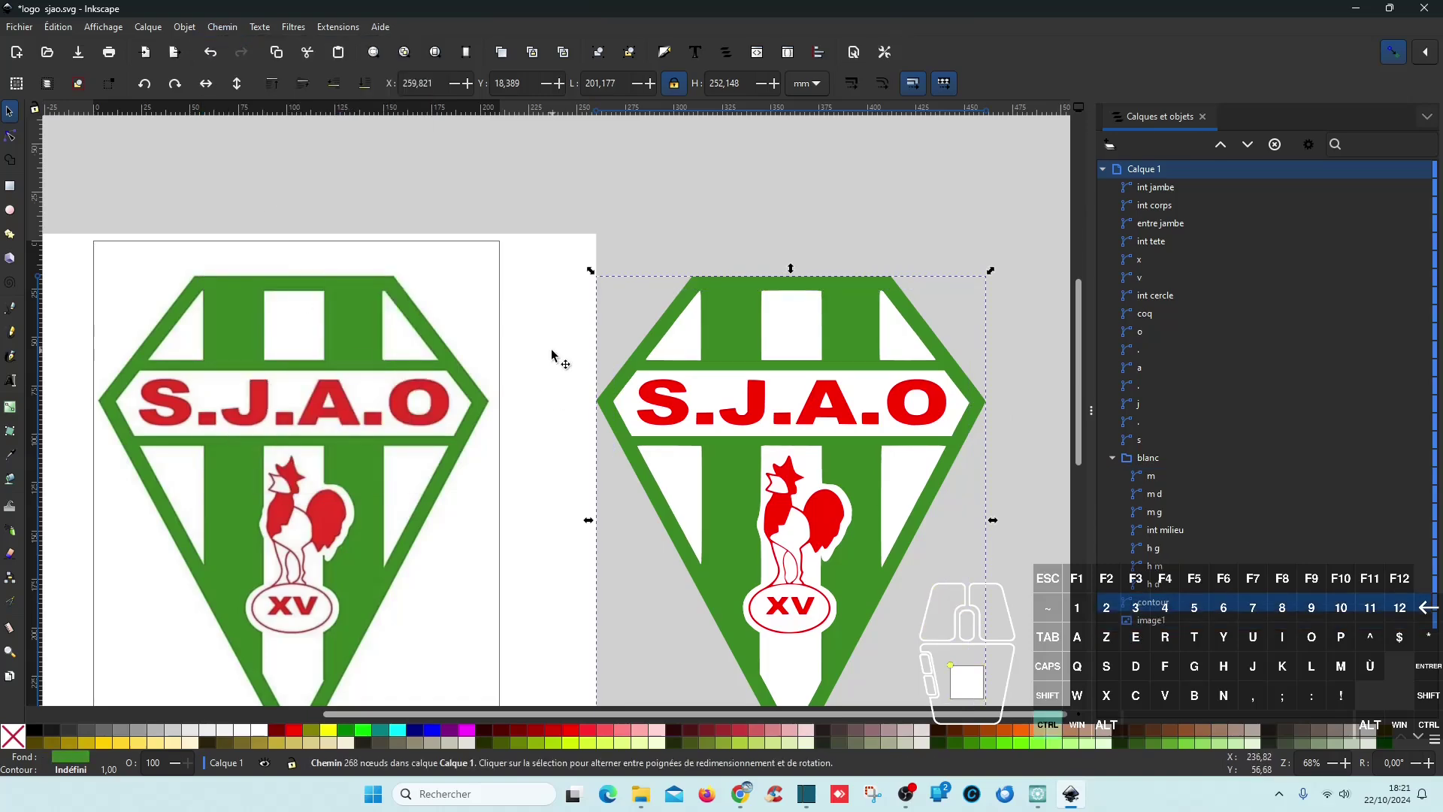
- Save the drawing, switch to Artistic Digitizer, and open the recent file logo sjao.svg
{"action": "key", "text": "ctrl+s"}
{"action": "left_click", "coordinate": [1355, 9]}
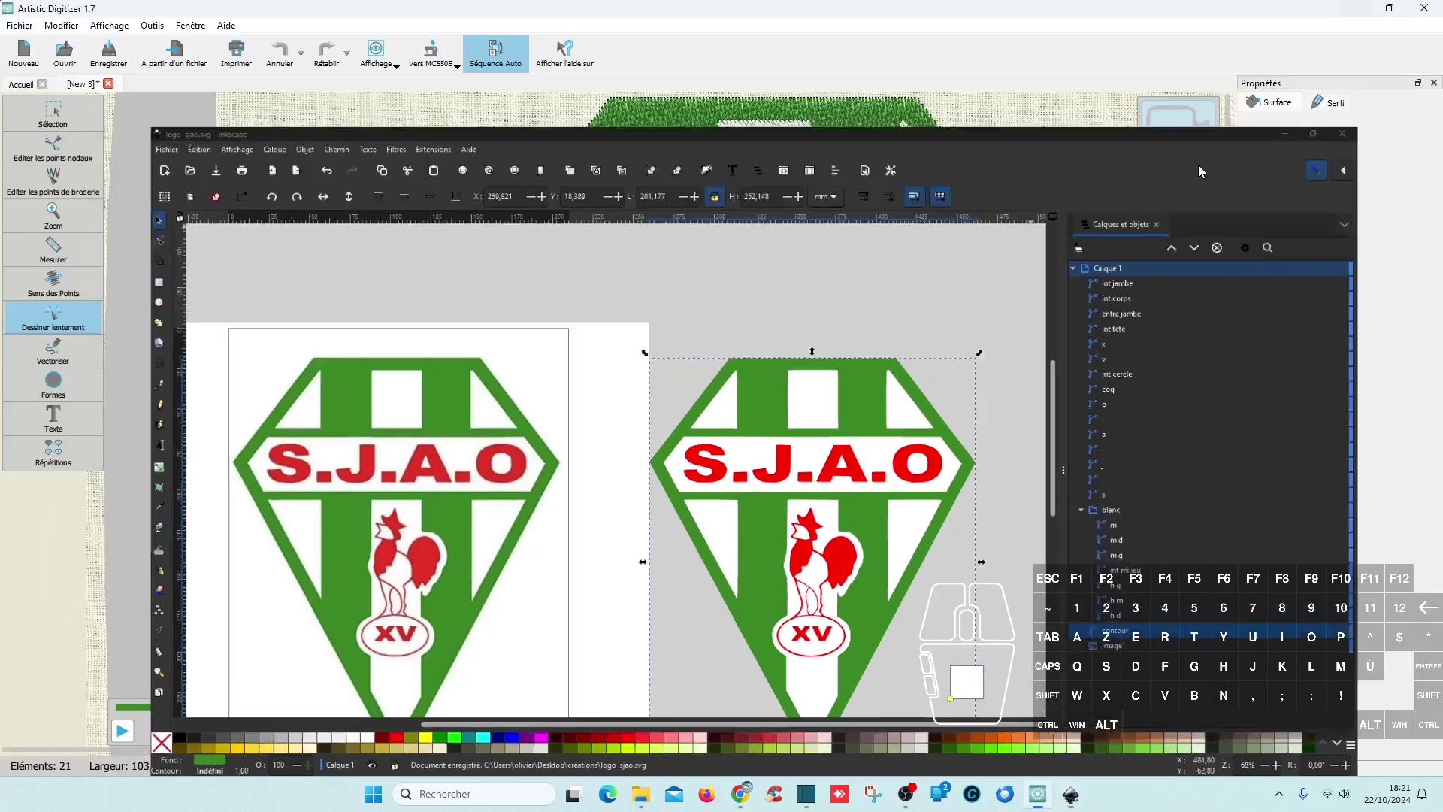
{"action": "left_click", "coordinate": [21, 84]}
{"action": "left_click", "coordinate": [390, 281]}
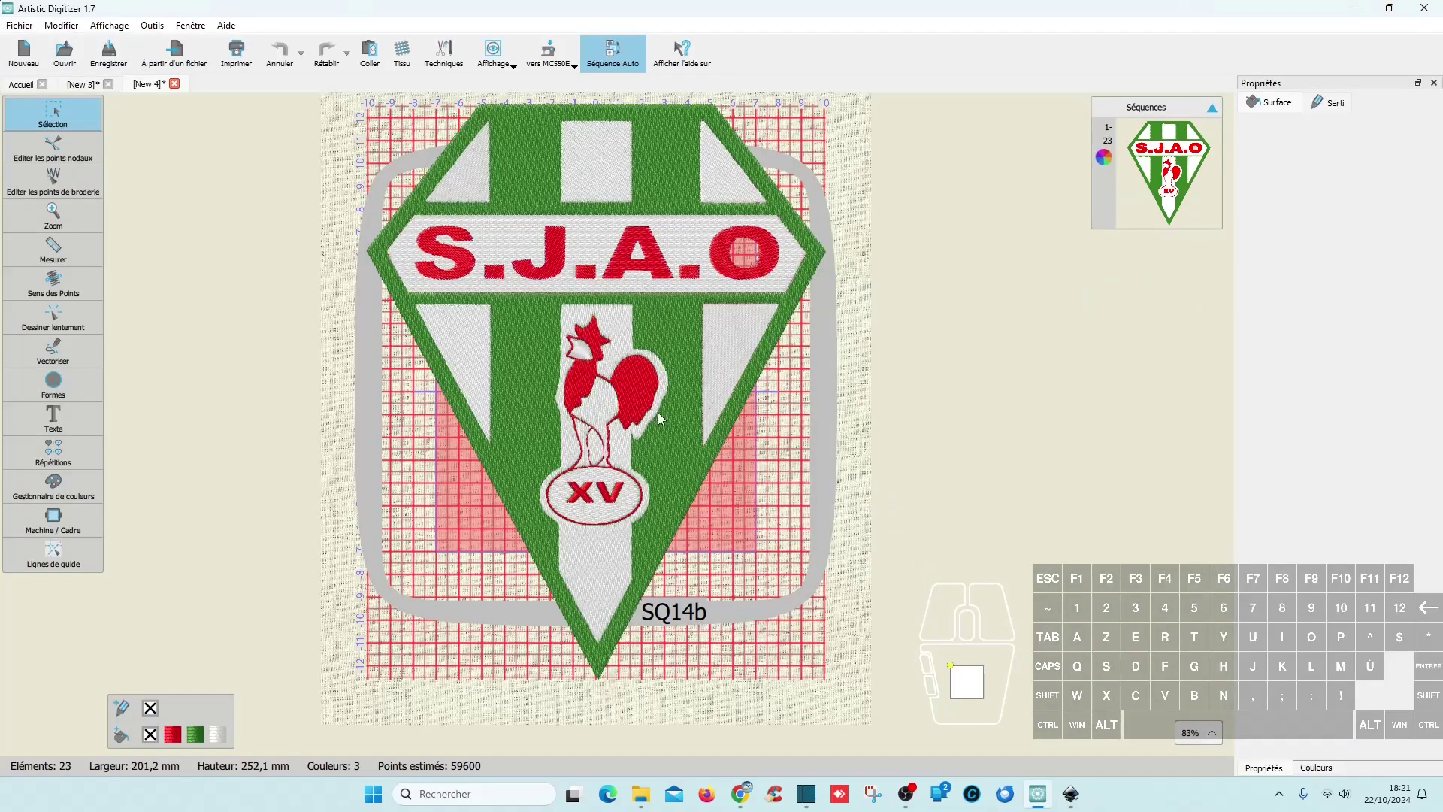
- Examine the stitching of the letters and the rooster, close the new document without saving, and return to Inkscape
{"action": "scroll", "coordinate": [640, 378], "scroll_direction": "up", "scroll_amount": 4}
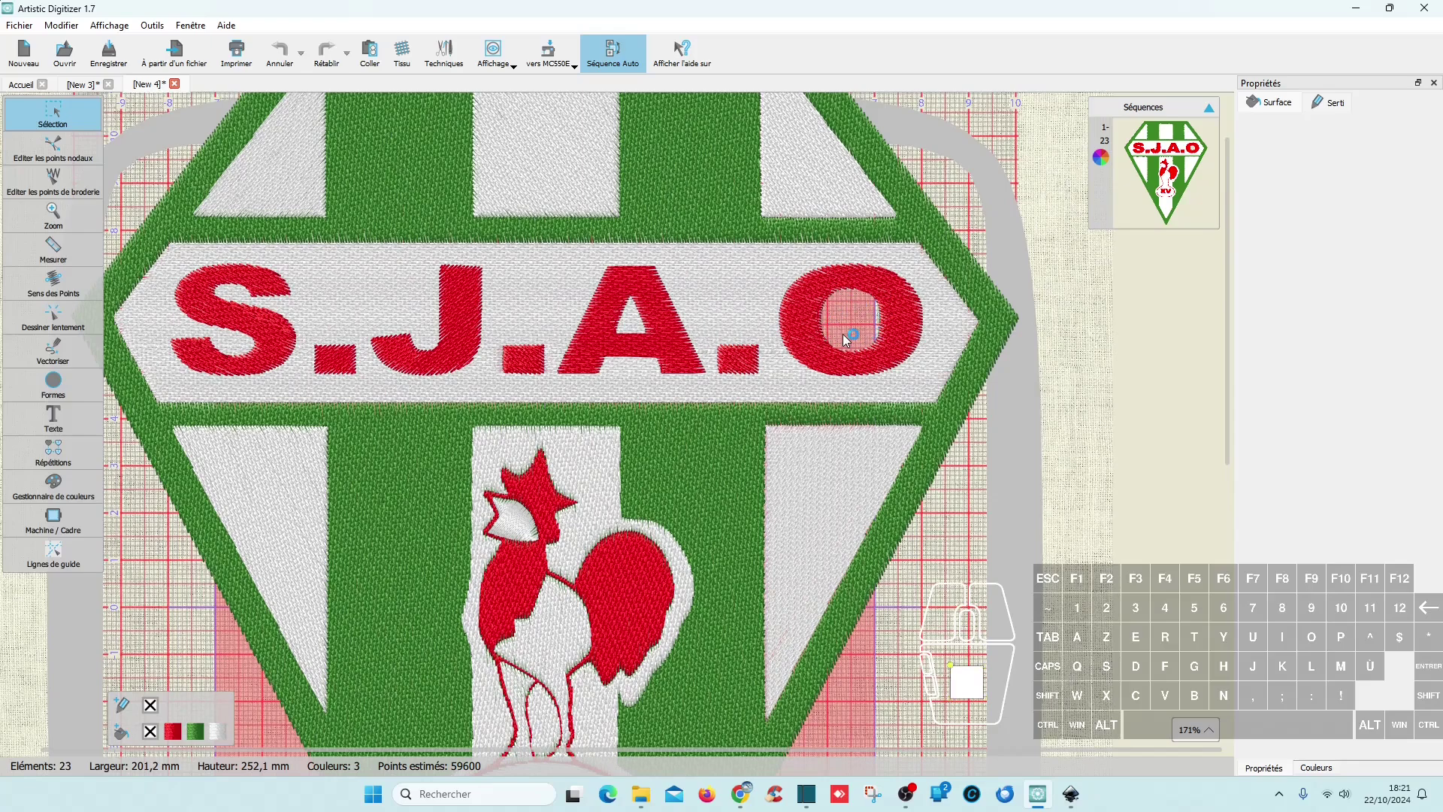
{"action": "scroll", "coordinate": [640, 412], "scroll_direction": "down", "scroll_amount": 4}
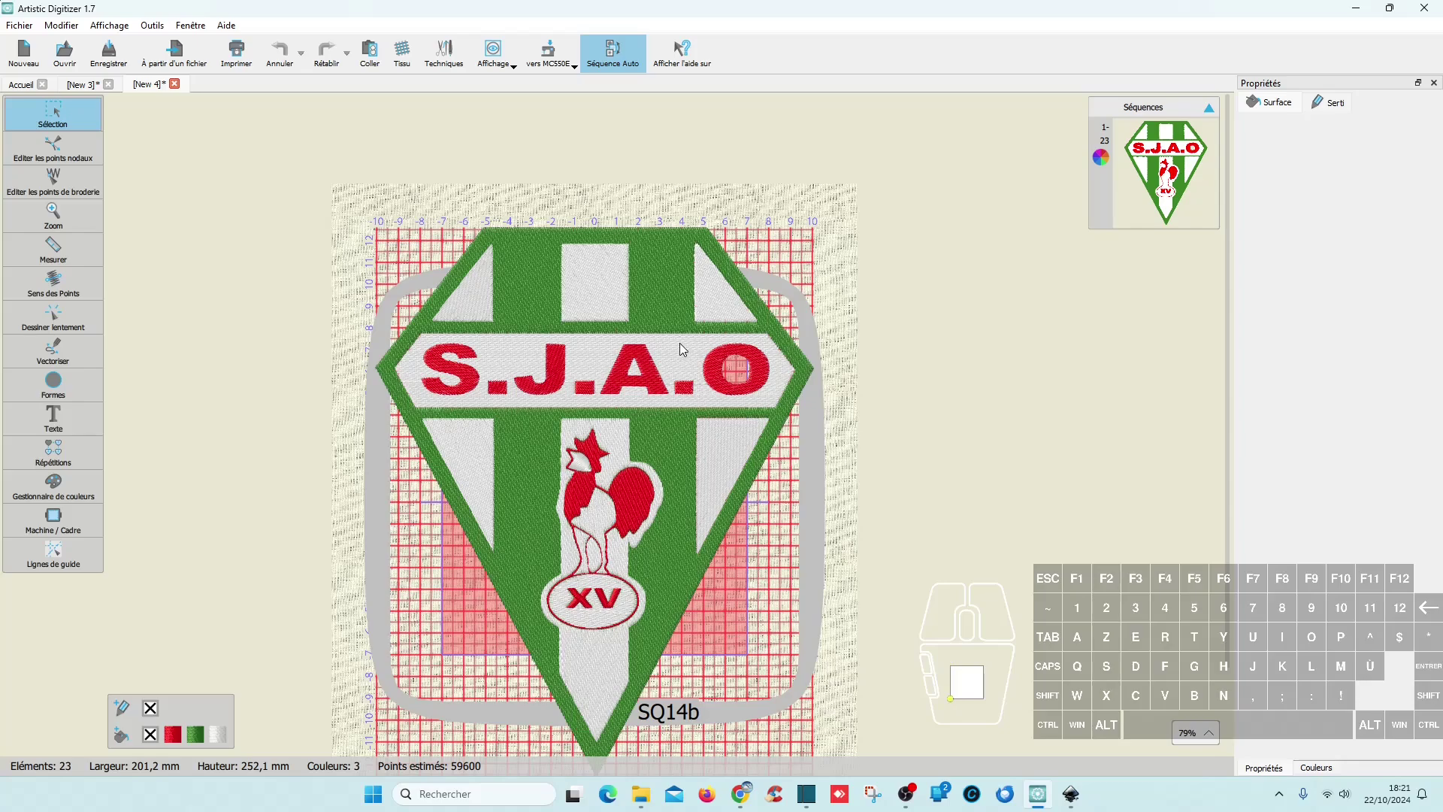
{"action": "key", "text": "ctrl"}
{"action": "scroll", "coordinate": [596, 568], "scroll_direction": "up", "scroll_amount": 5}
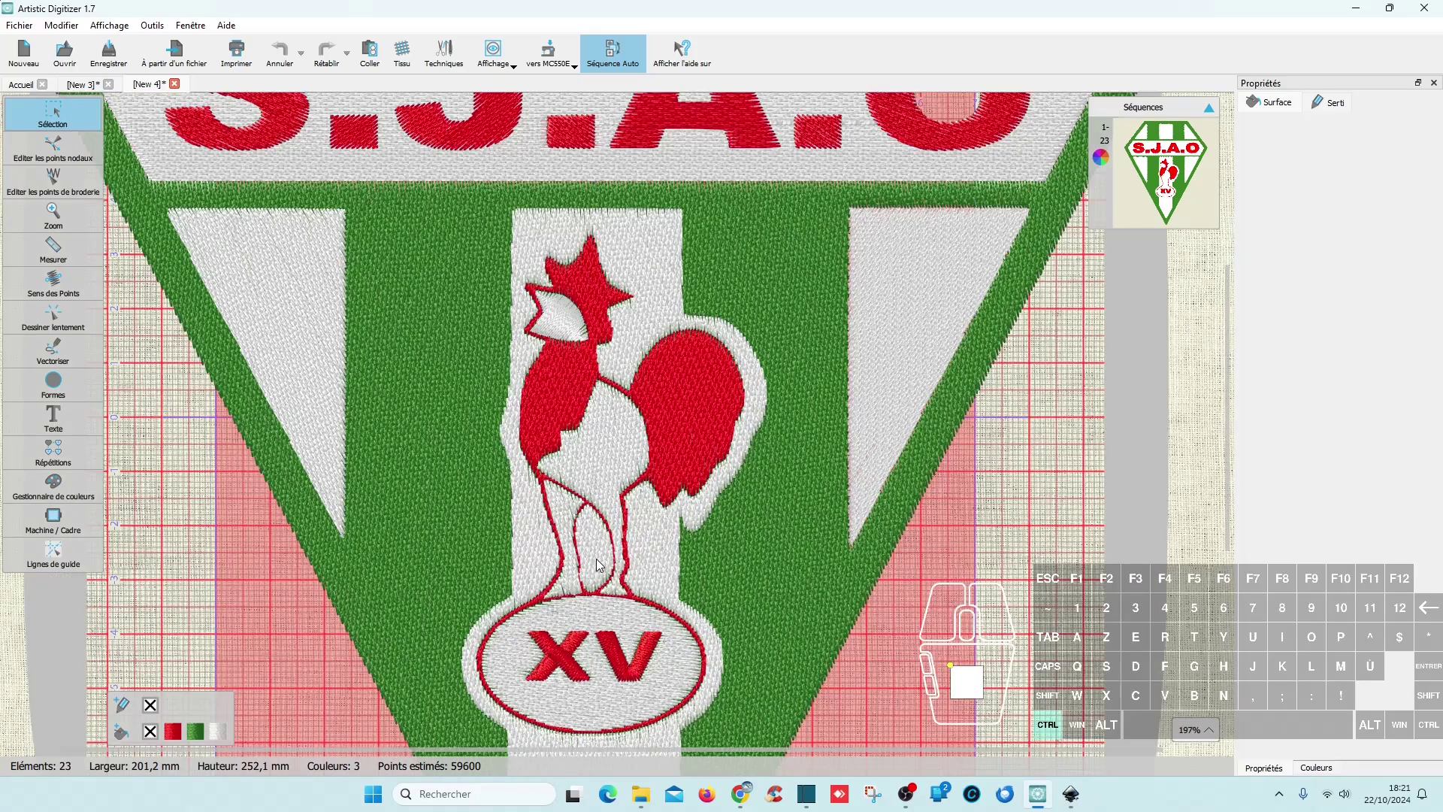
{"action": "scroll", "coordinate": [600, 565], "scroll_direction": "down", "scroll_amount": 3}
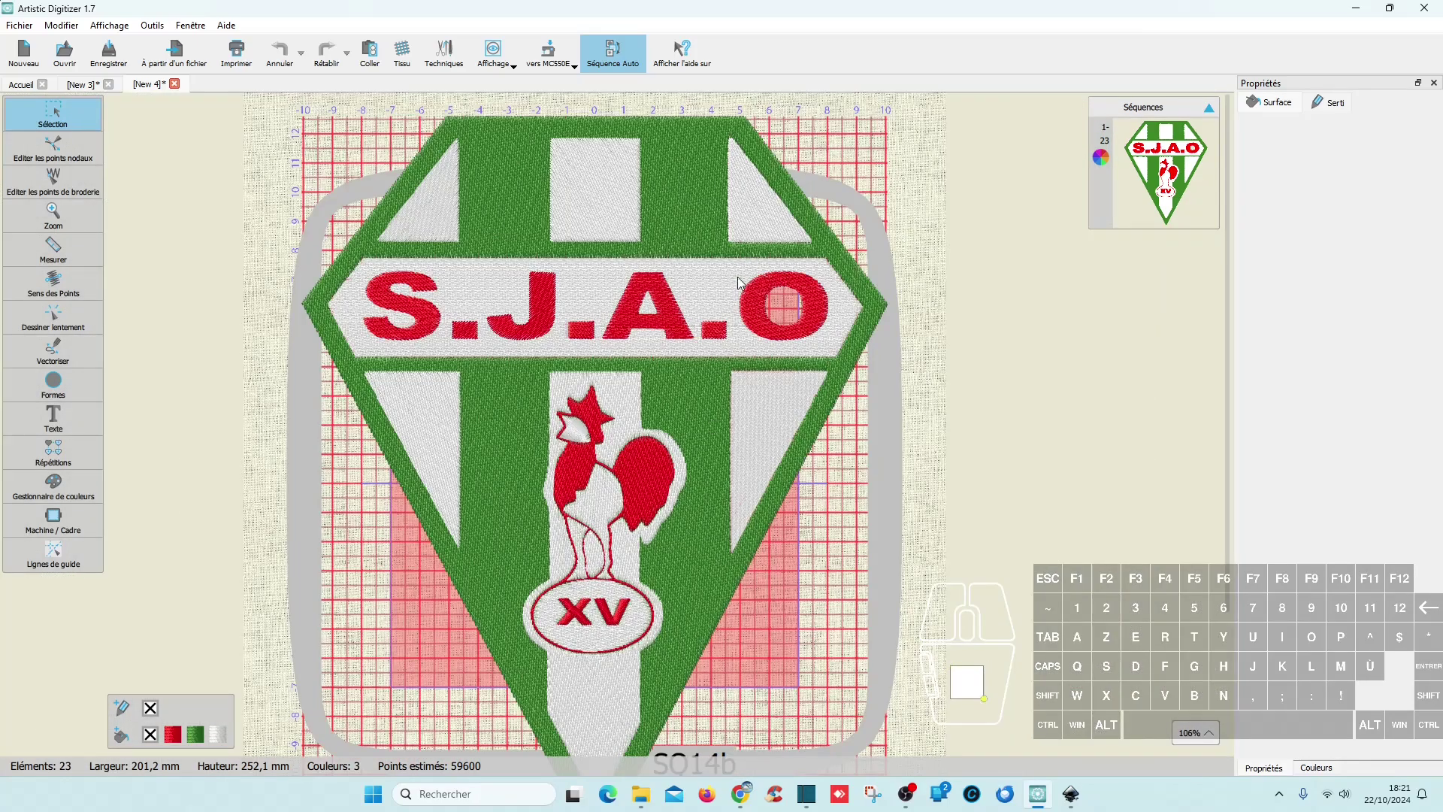
{"action": "left_click", "coordinate": [175, 84]}
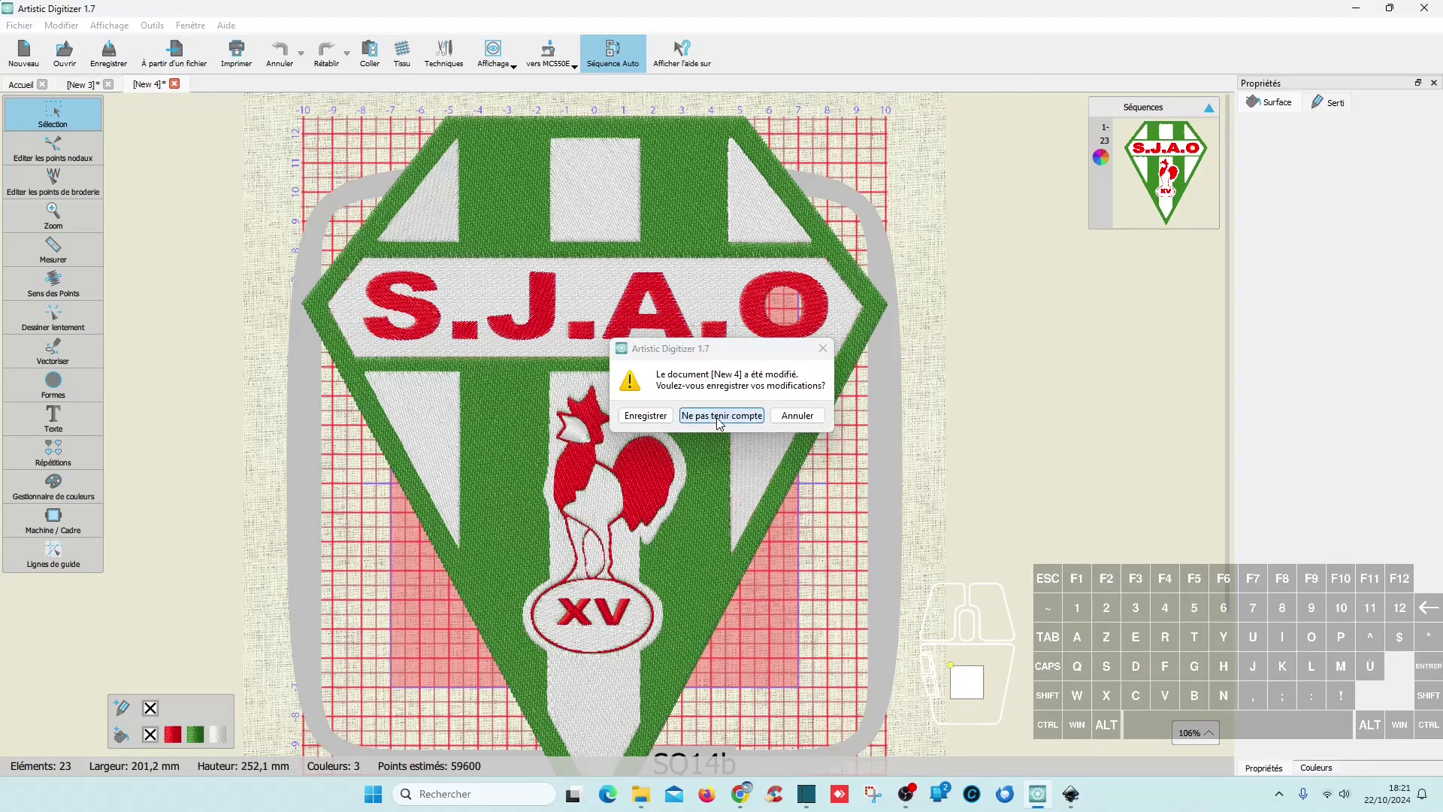
{"action": "left_click", "coordinate": [721, 416]}
{"action": "left_click", "coordinate": [1073, 795]}
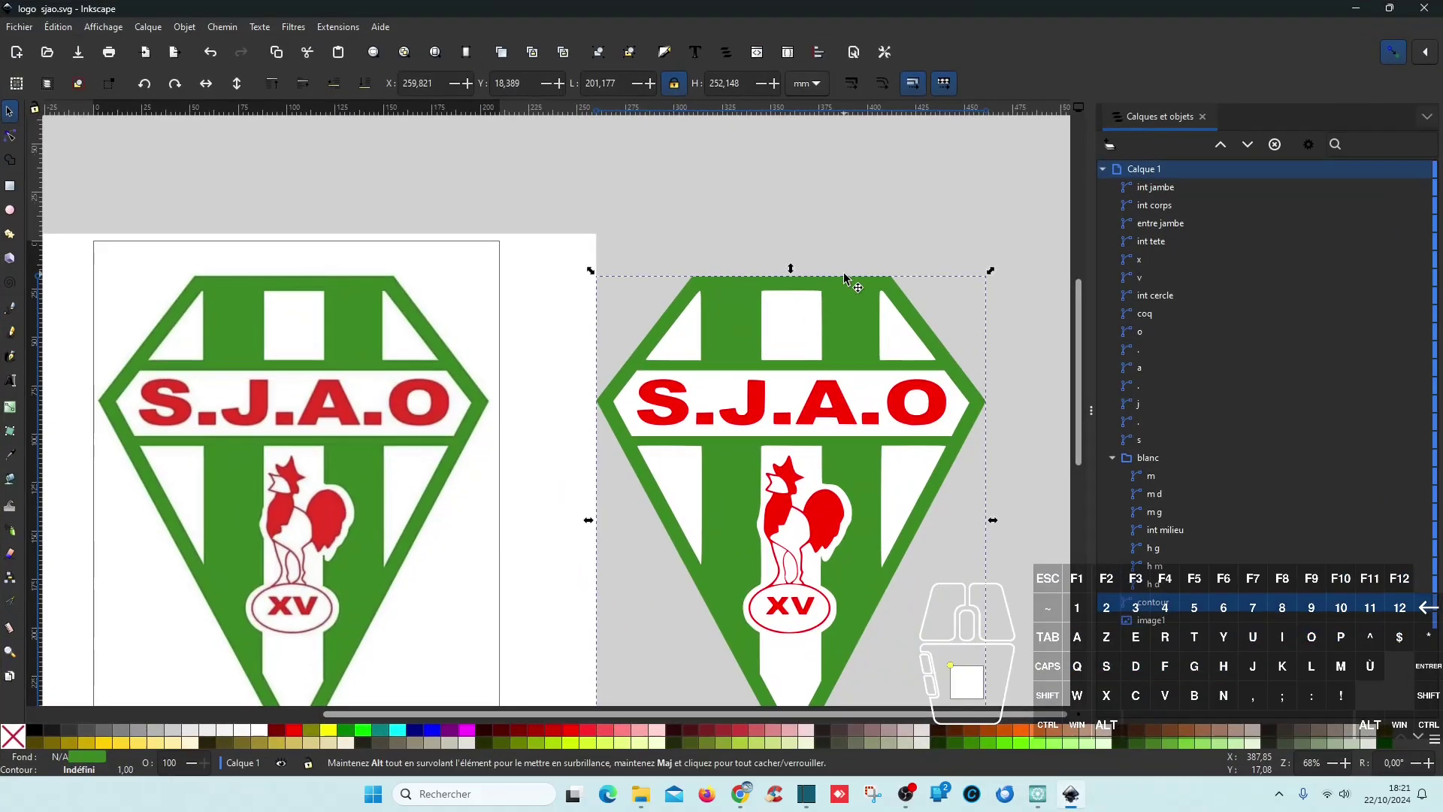
- Hide the seven S.J.A.O letter and dot shapes to inspect the white band beneath, and show them again
{"action": "scroll", "coordinate": [1003, 403], "scroll_direction": "down", "scroll_amount": 2}
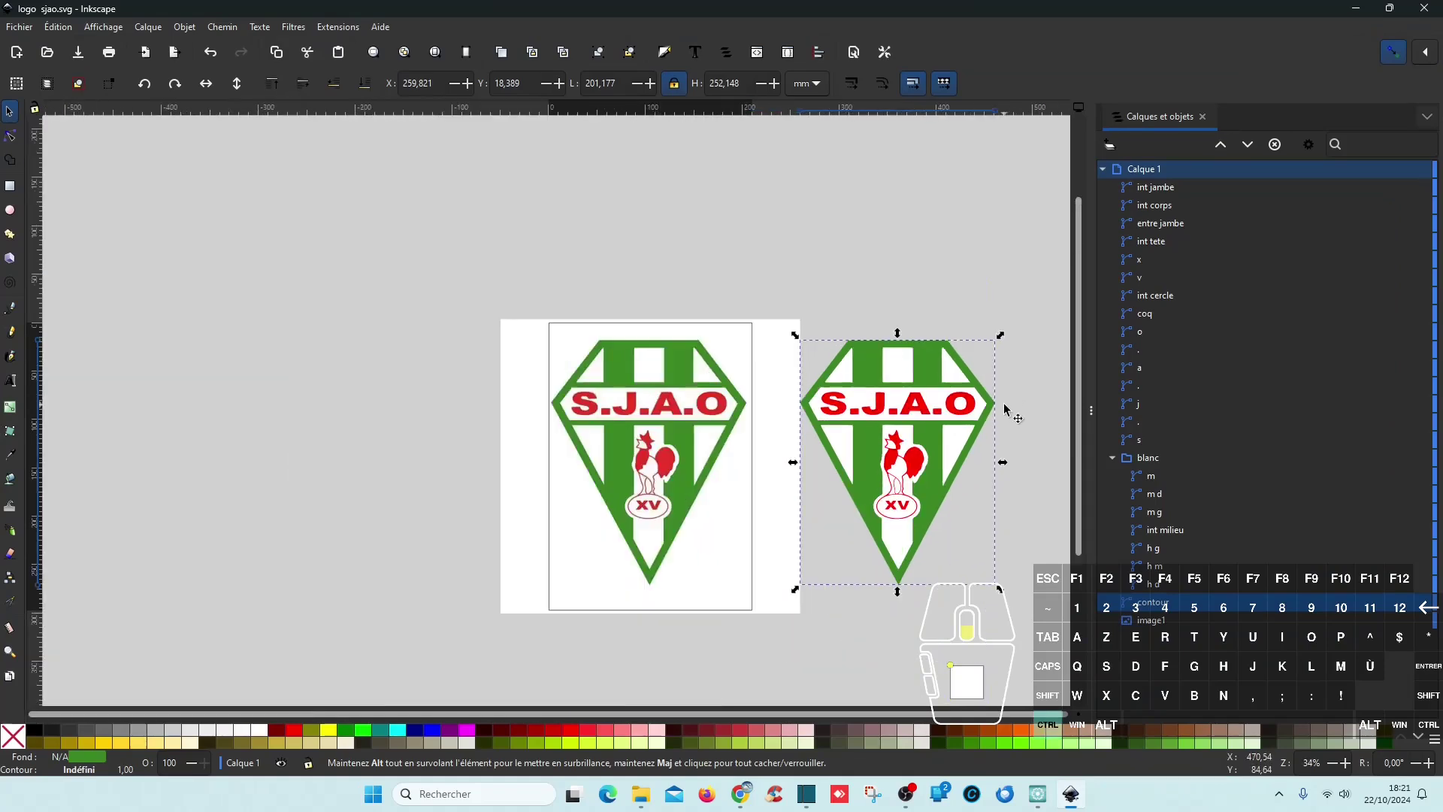
{"action": "scroll", "coordinate": [1006, 462], "scroll_direction": "down", "scroll_amount": 1}
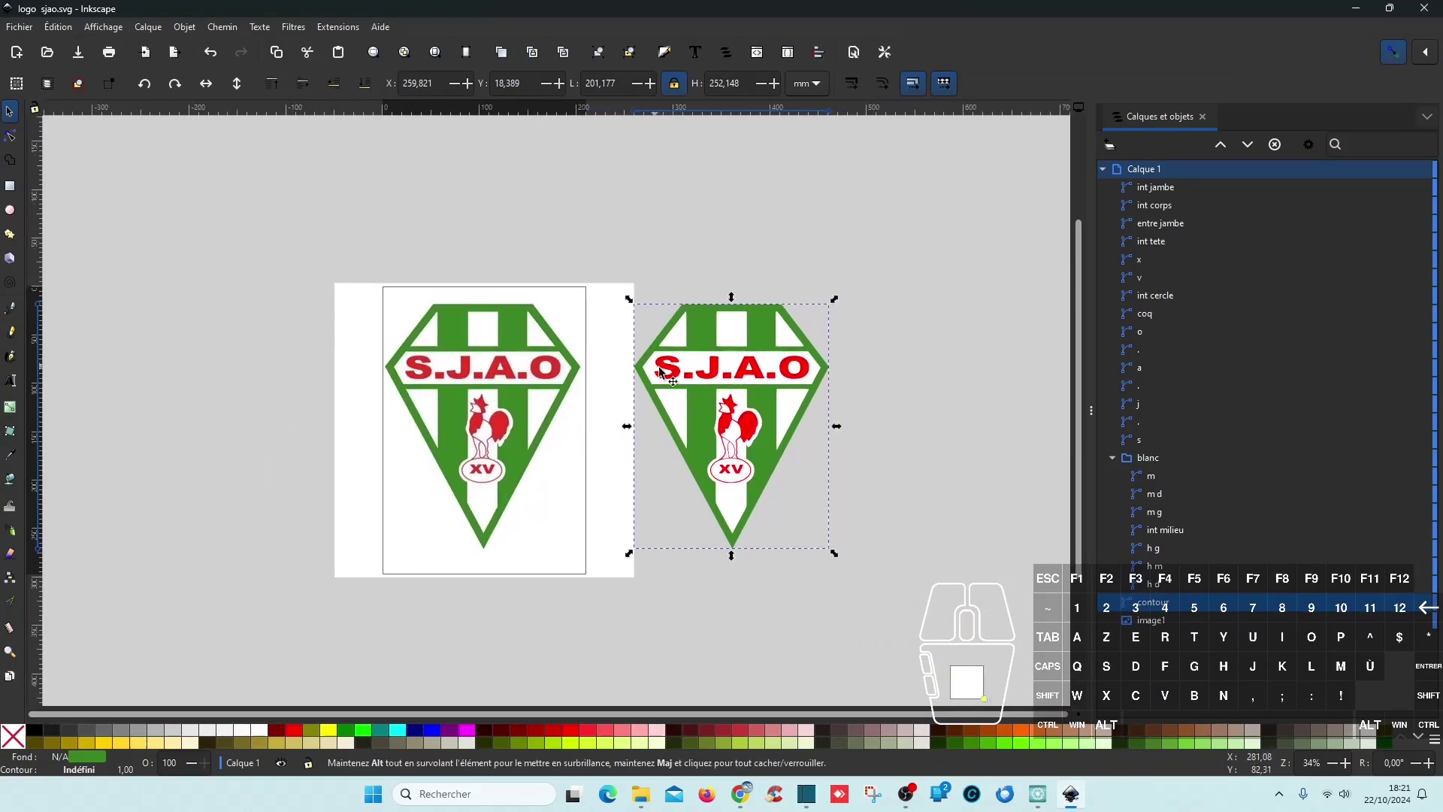
{"action": "left_click", "coordinate": [1145, 438]}
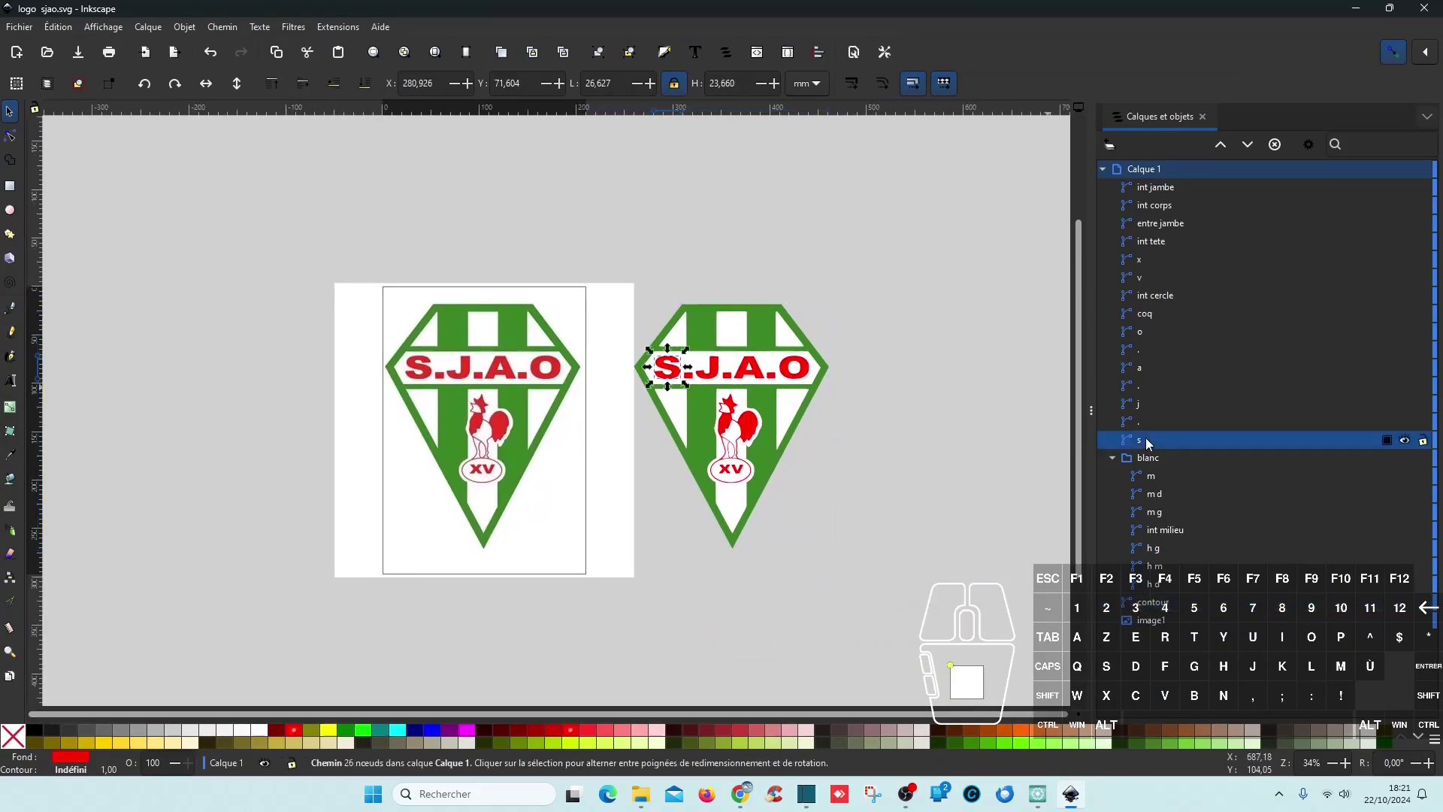
{"action": "left_click", "coordinate": [1140, 336], "text": "shift"}
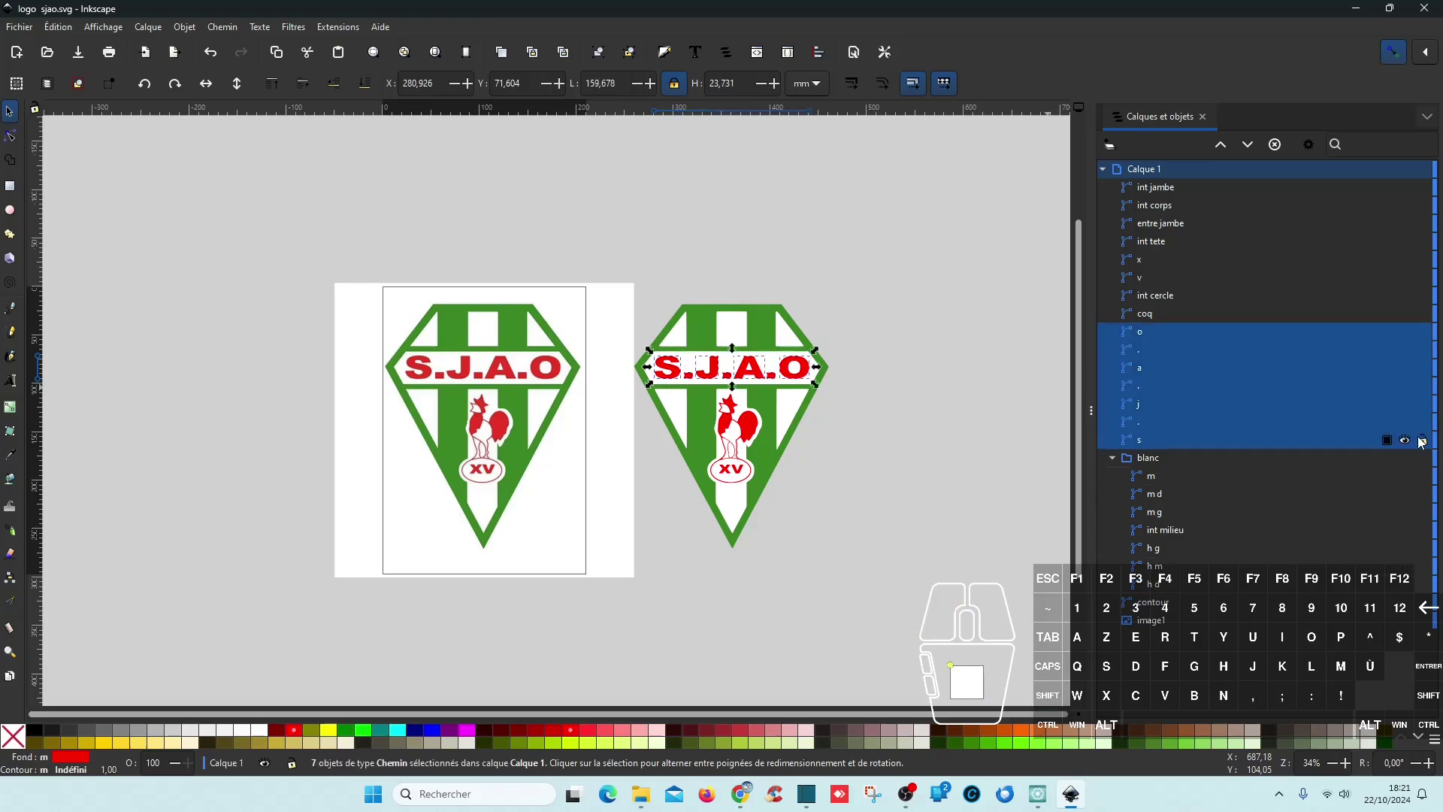
{"action": "left_click", "coordinate": [1403, 440]}
{"action": "scroll", "coordinate": [767, 349], "scroll_direction": "up", "scroll_amount": 2}
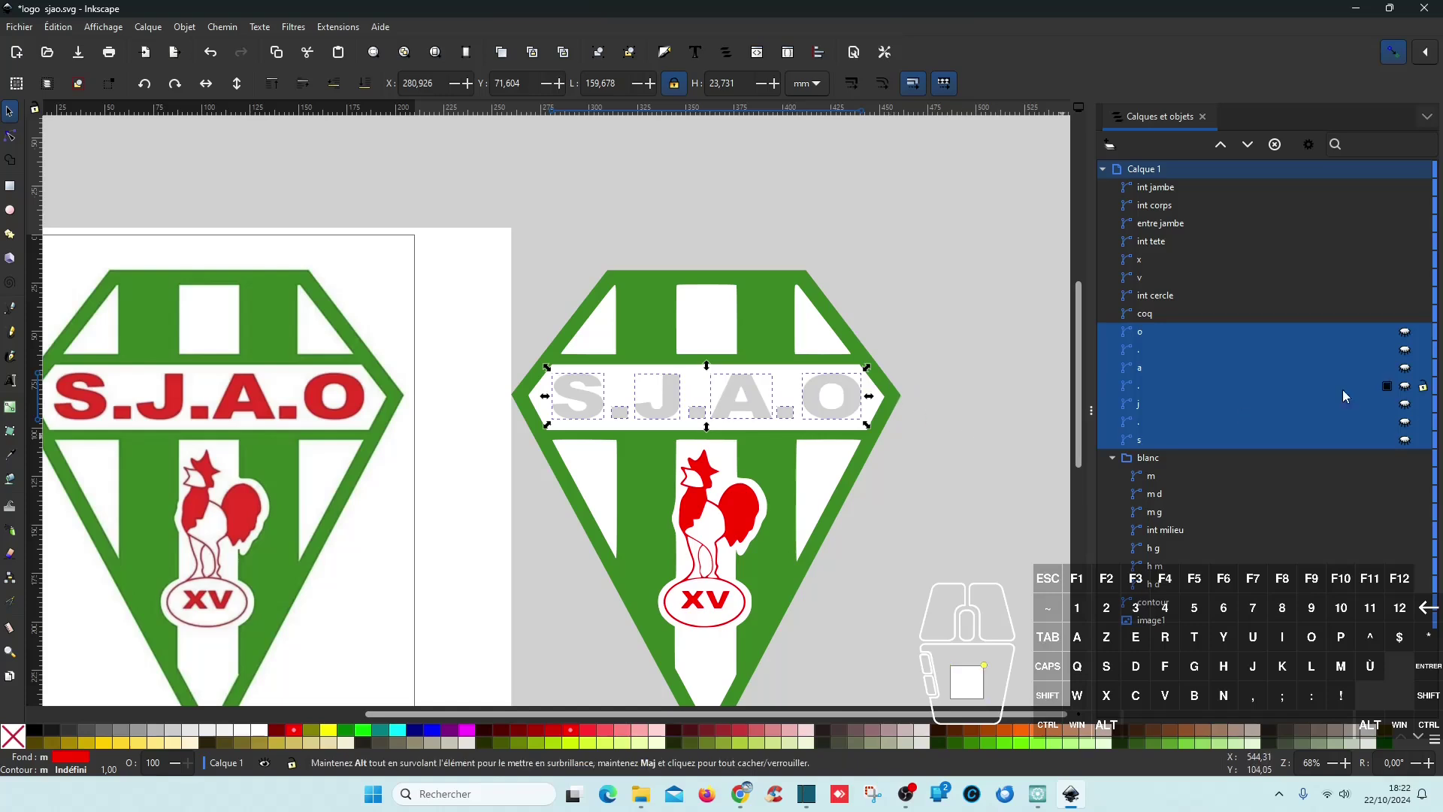
{"action": "left_click", "coordinate": [1406, 440]}
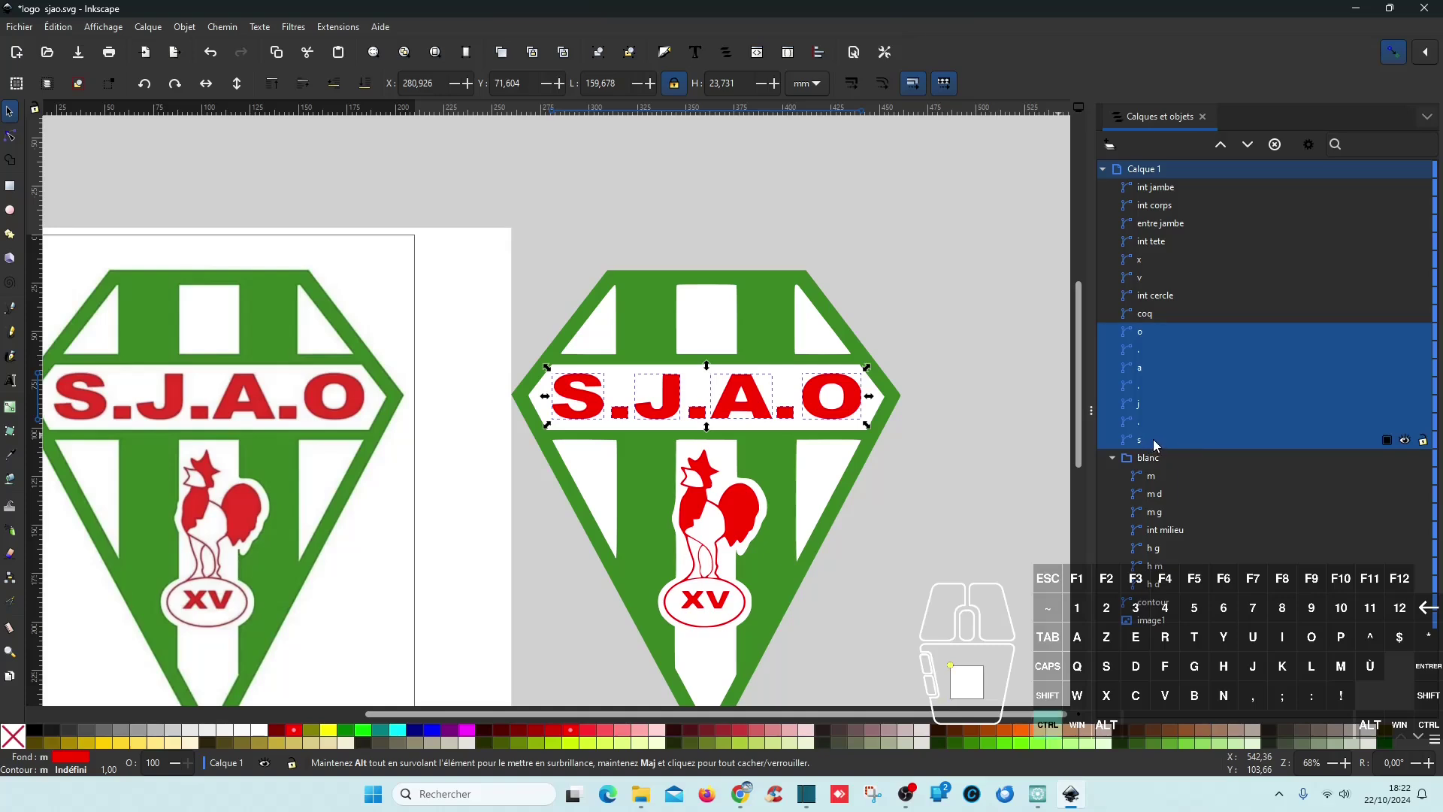
- Duplicate the seven S.J.A.O letter and dot shapes and merge the copies into the white int milieu band with Union
{"action": "key", "text": "ctrl+alt+v"}
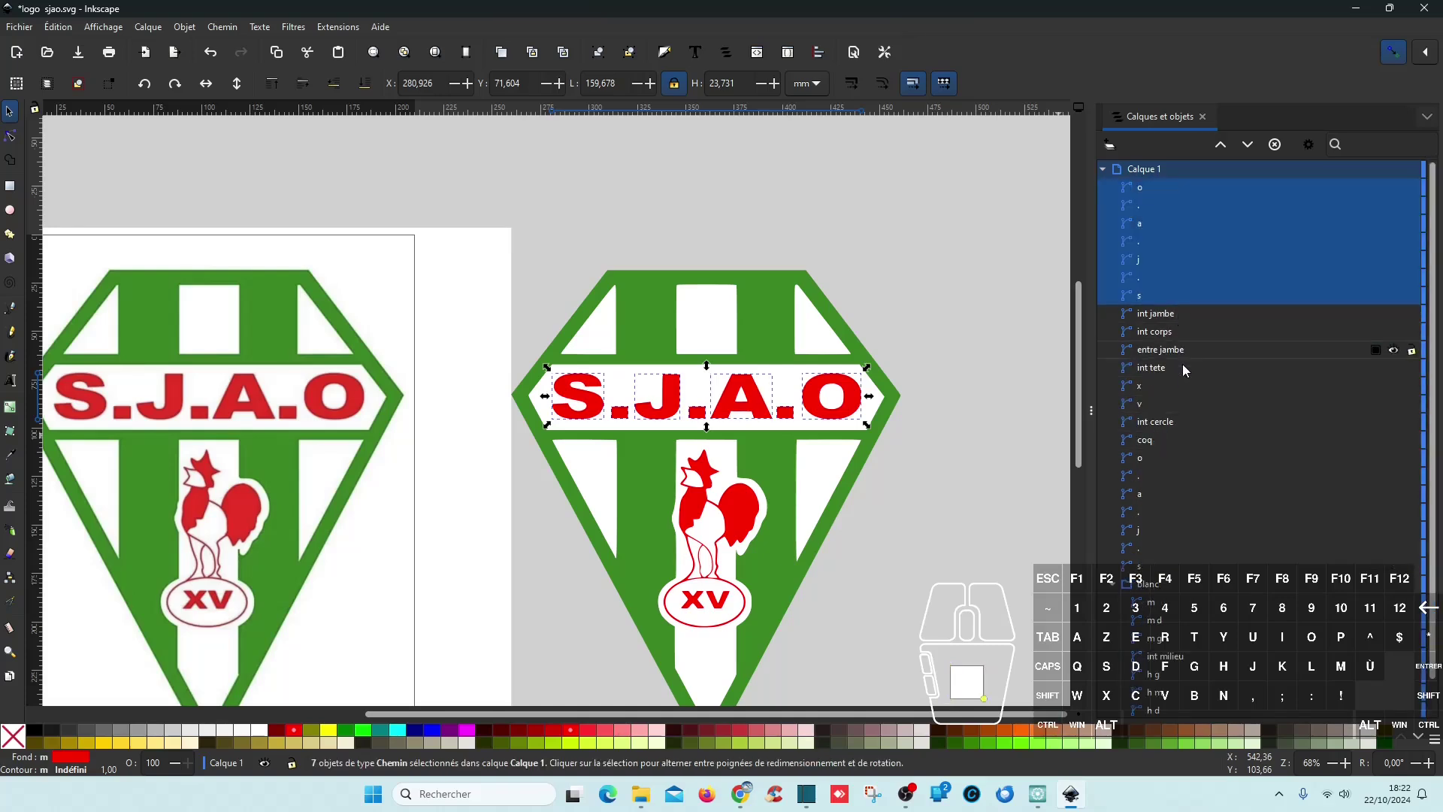
{"action": "scroll", "coordinate": [1185, 375], "scroll_direction": "down", "scroll_amount": 1}
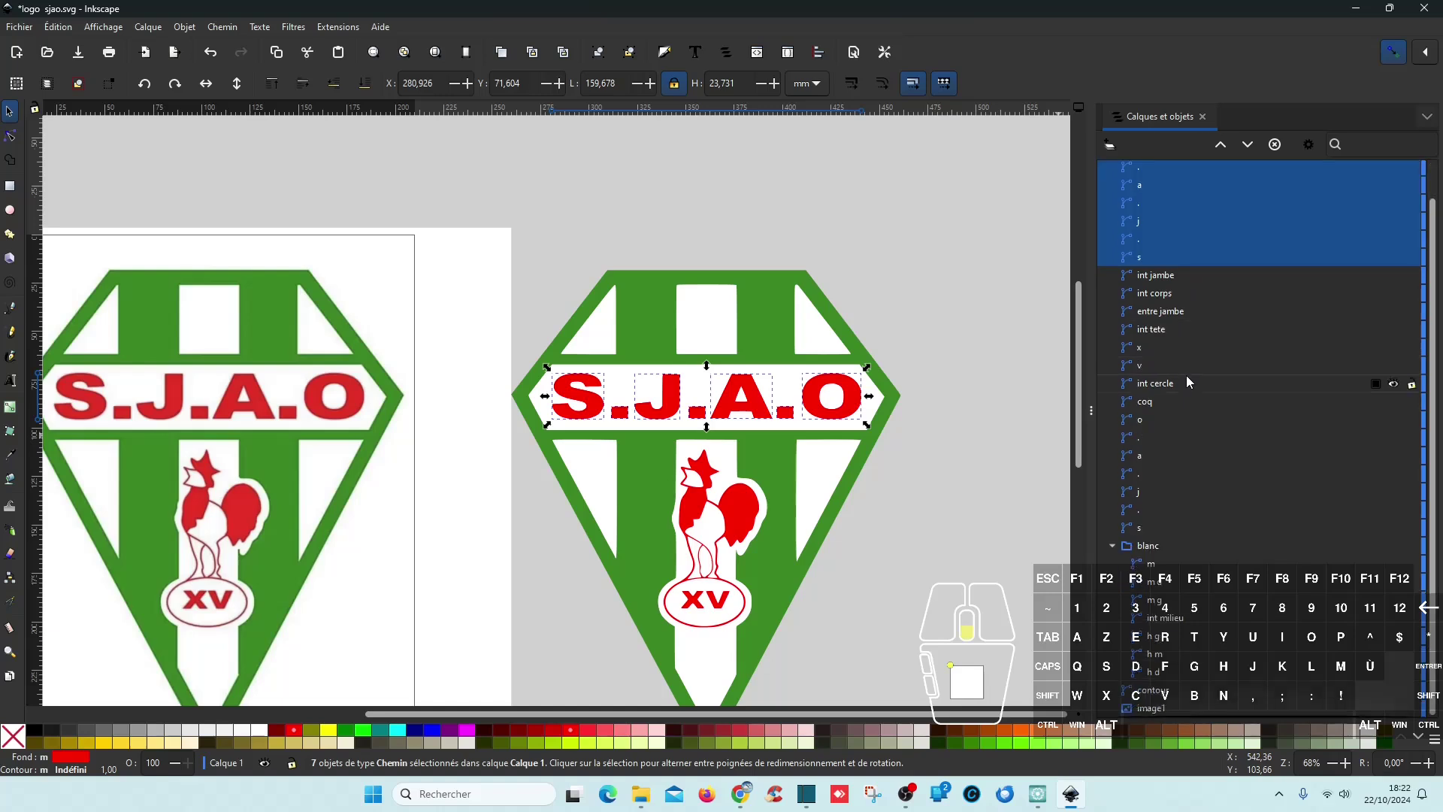
{"action": "left_click", "coordinate": [1182, 619], "text": "ctrl"}
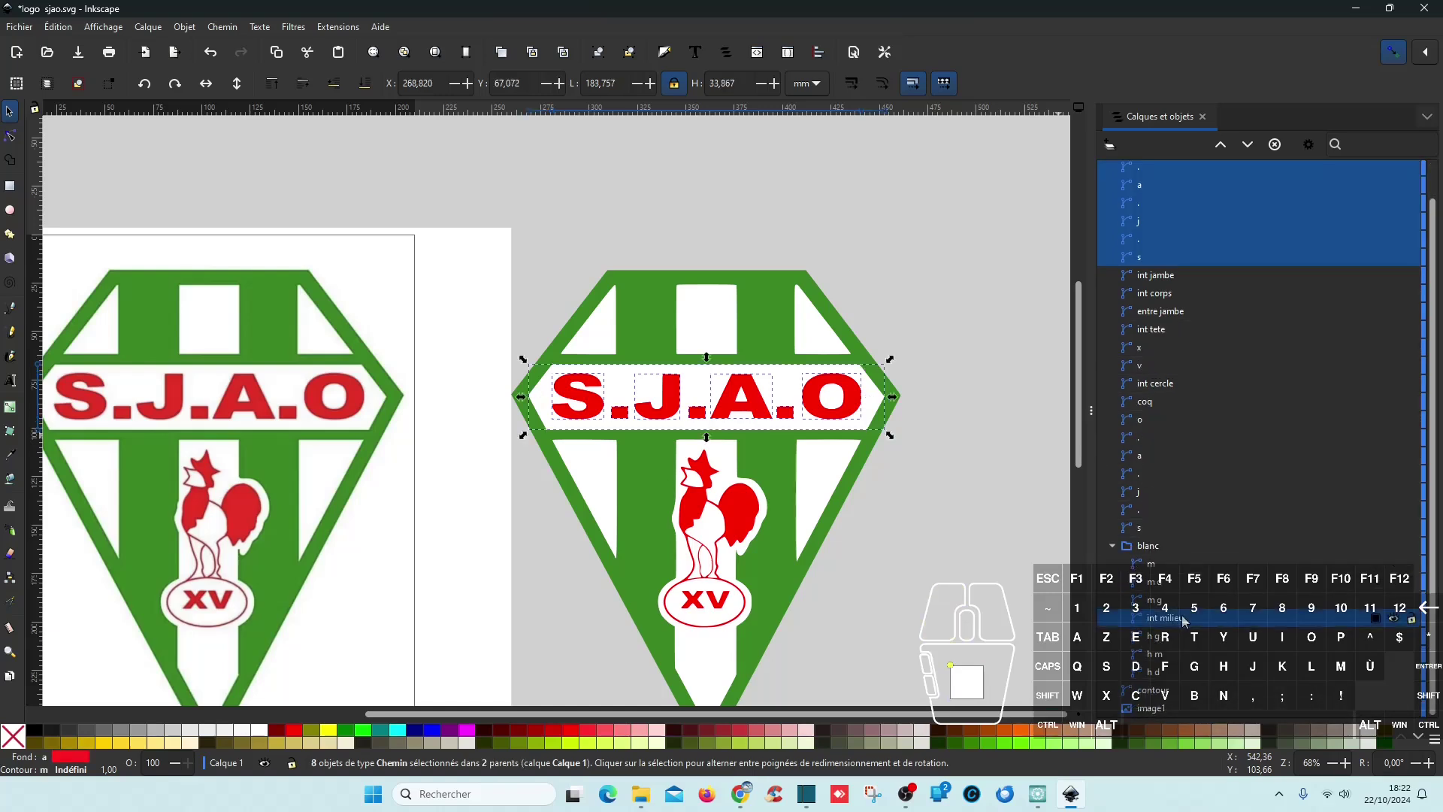
{"action": "left_click", "coordinate": [232, 28]}
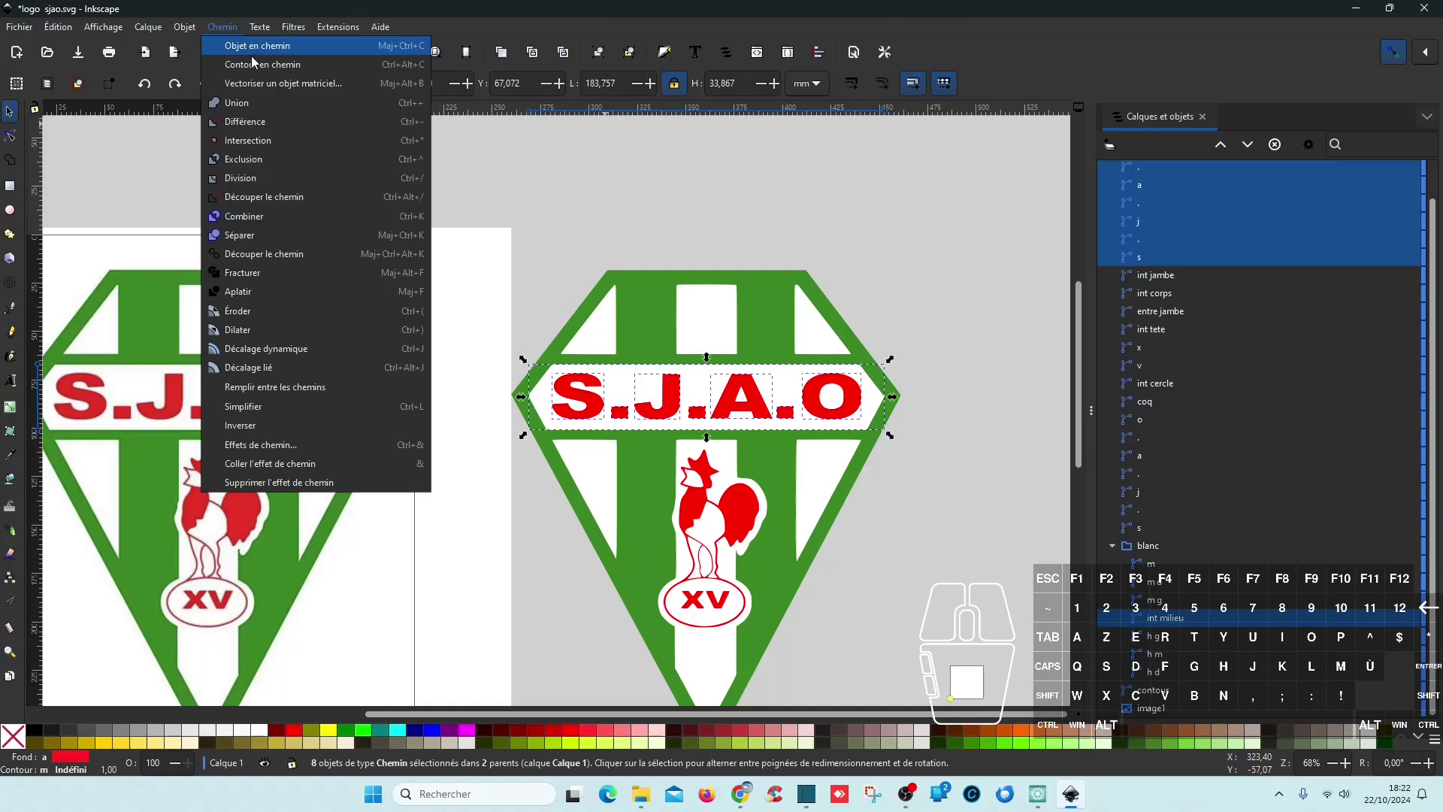
{"action": "left_click", "coordinate": [264, 101]}
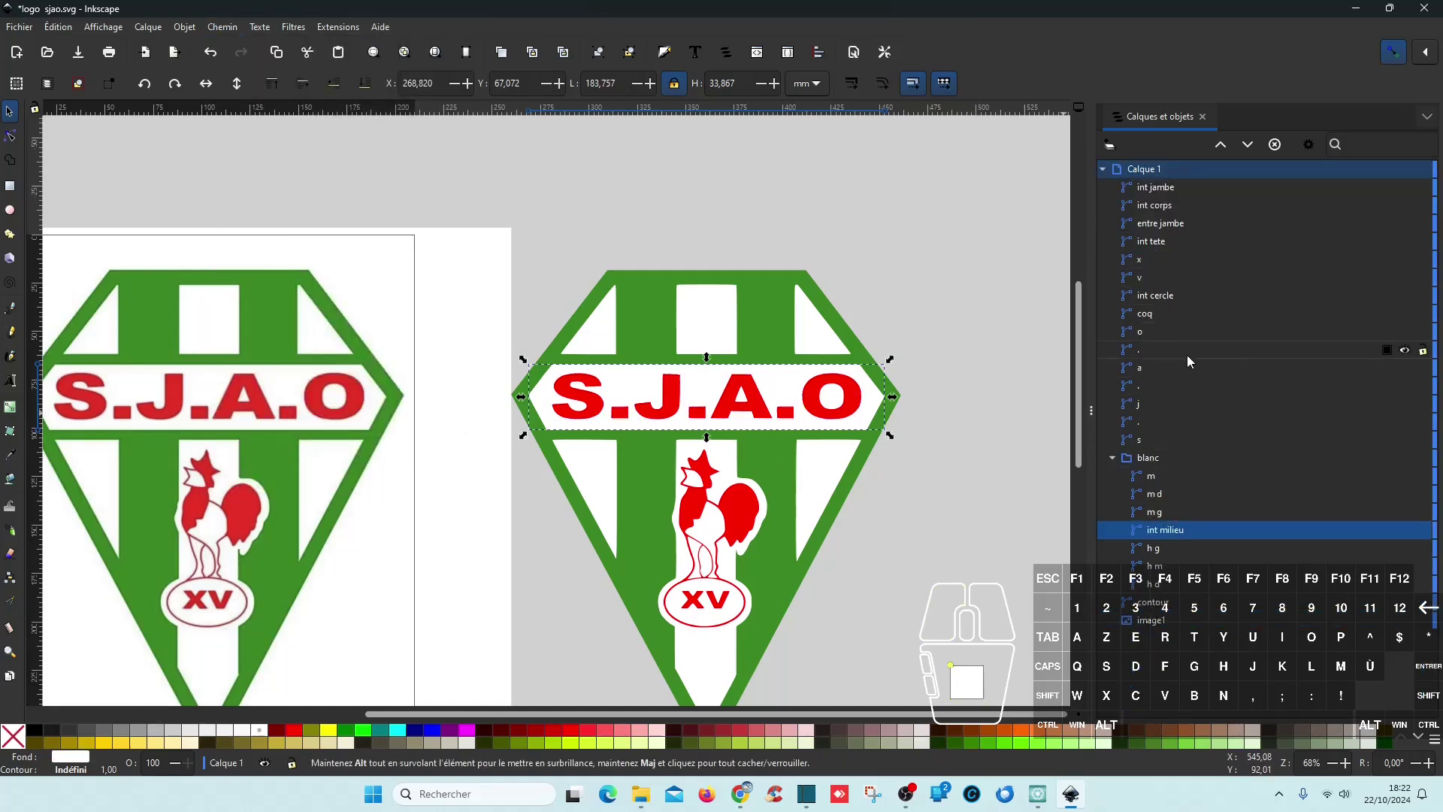
- Hide the seven letter and dot shapes to check the white band, show them again, and save the drawing
{"action": "left_click", "coordinate": [1161, 440]}
{"action": "left_click", "coordinate": [1147, 332], "text": "shift"}
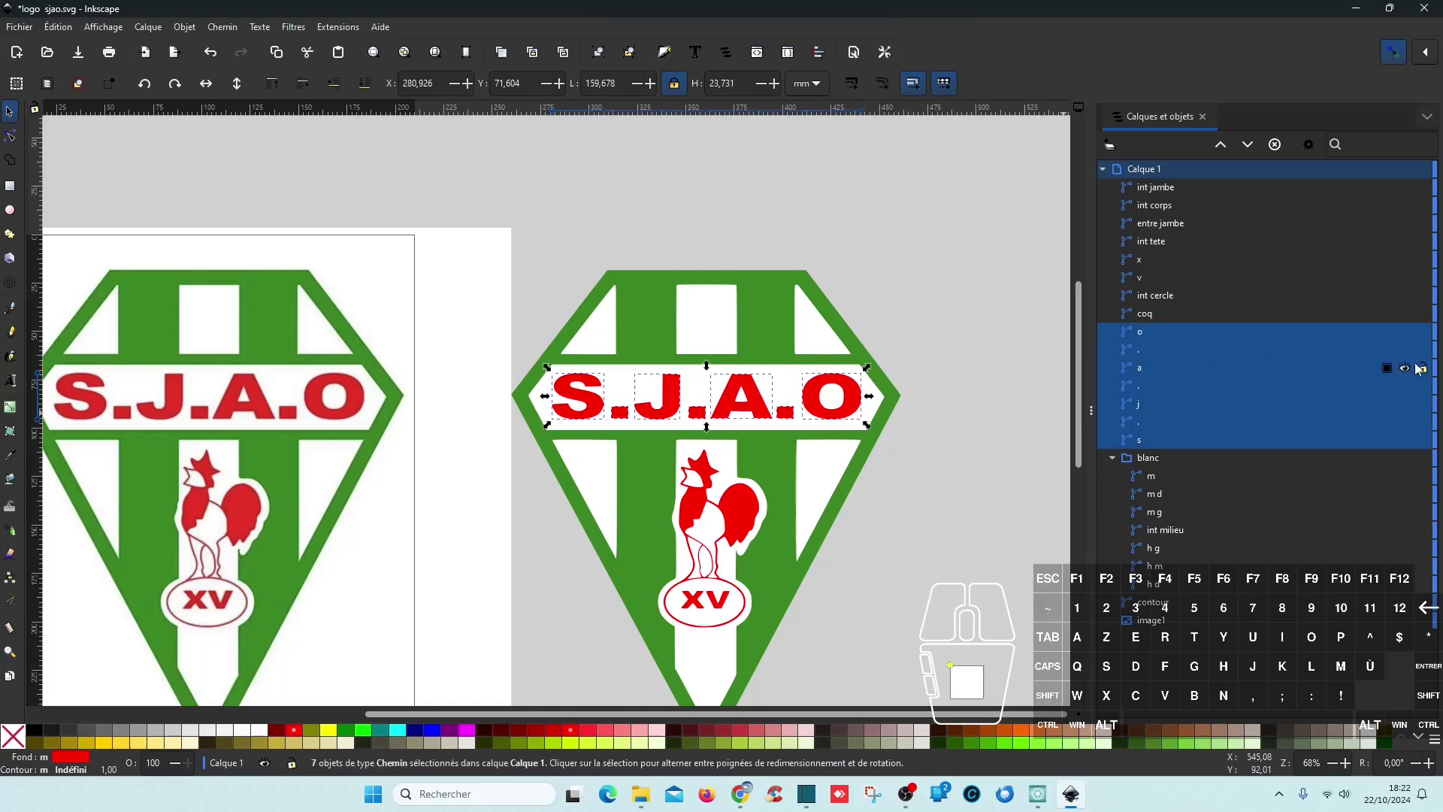
{"action": "left_click", "coordinate": [1405, 348]}
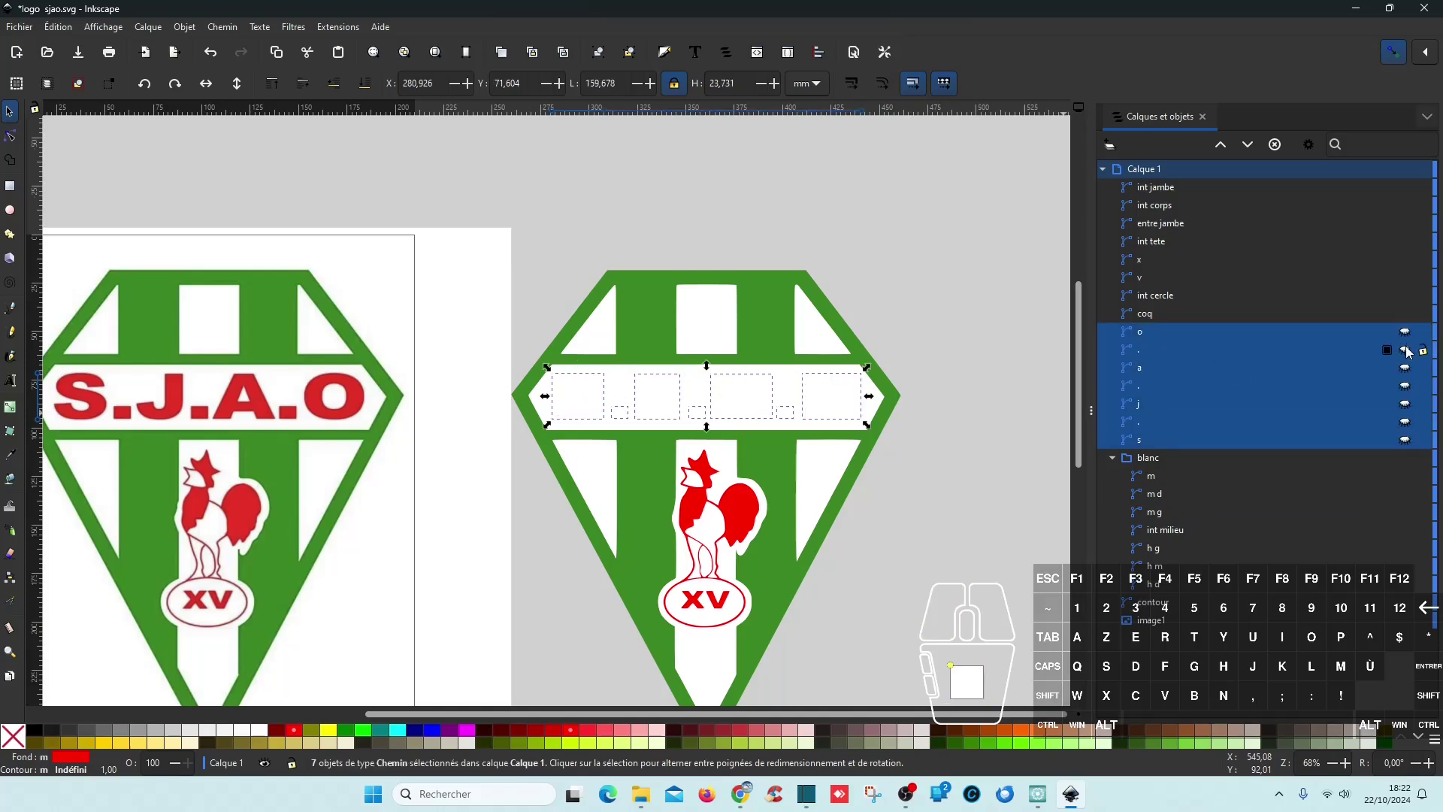
{"action": "key", "text": "ctrl+s"}
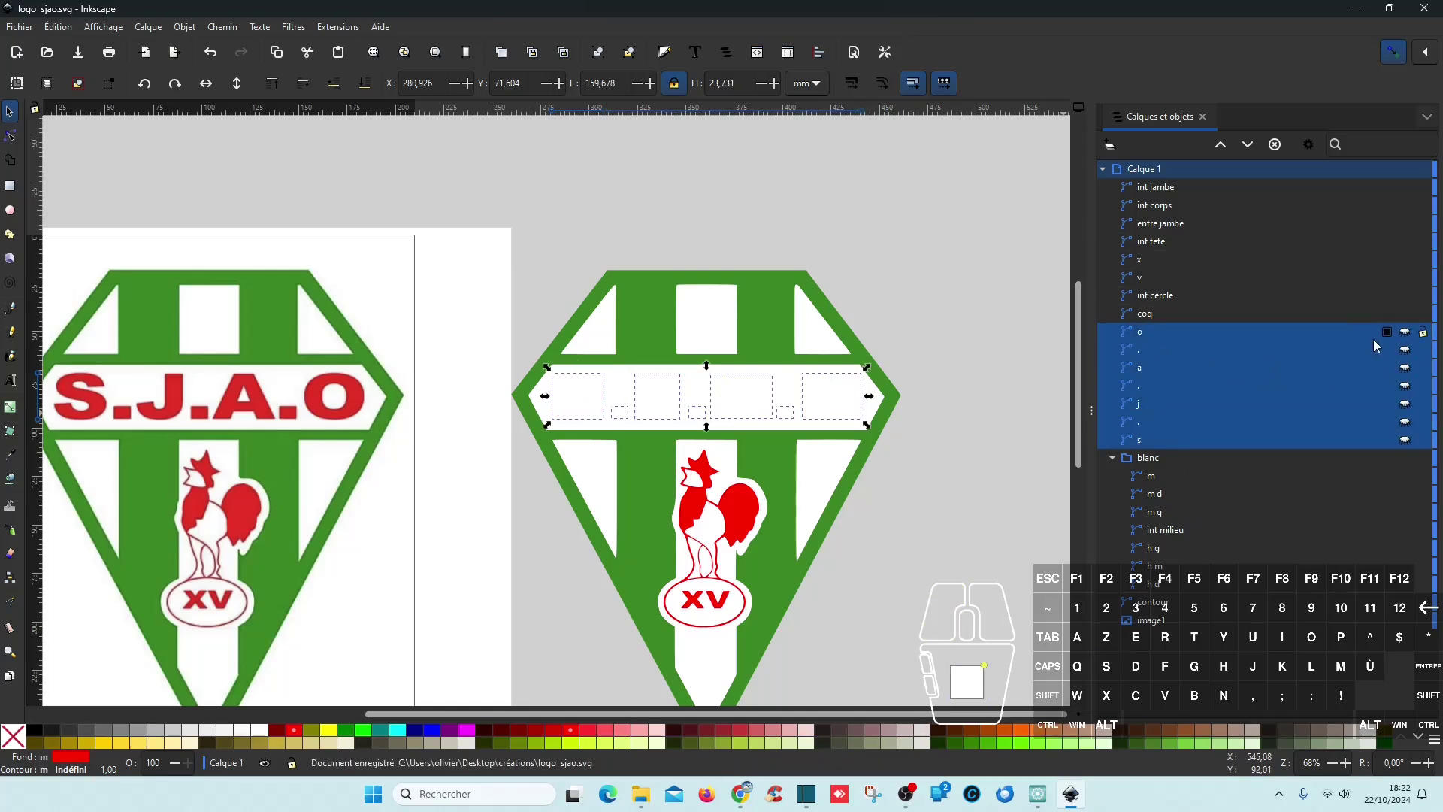
{"action": "left_click", "coordinate": [1402, 332]}
{"action": "key", "text": "ctrl+s"}
{"action": "left_click", "coordinate": [909, 308]}
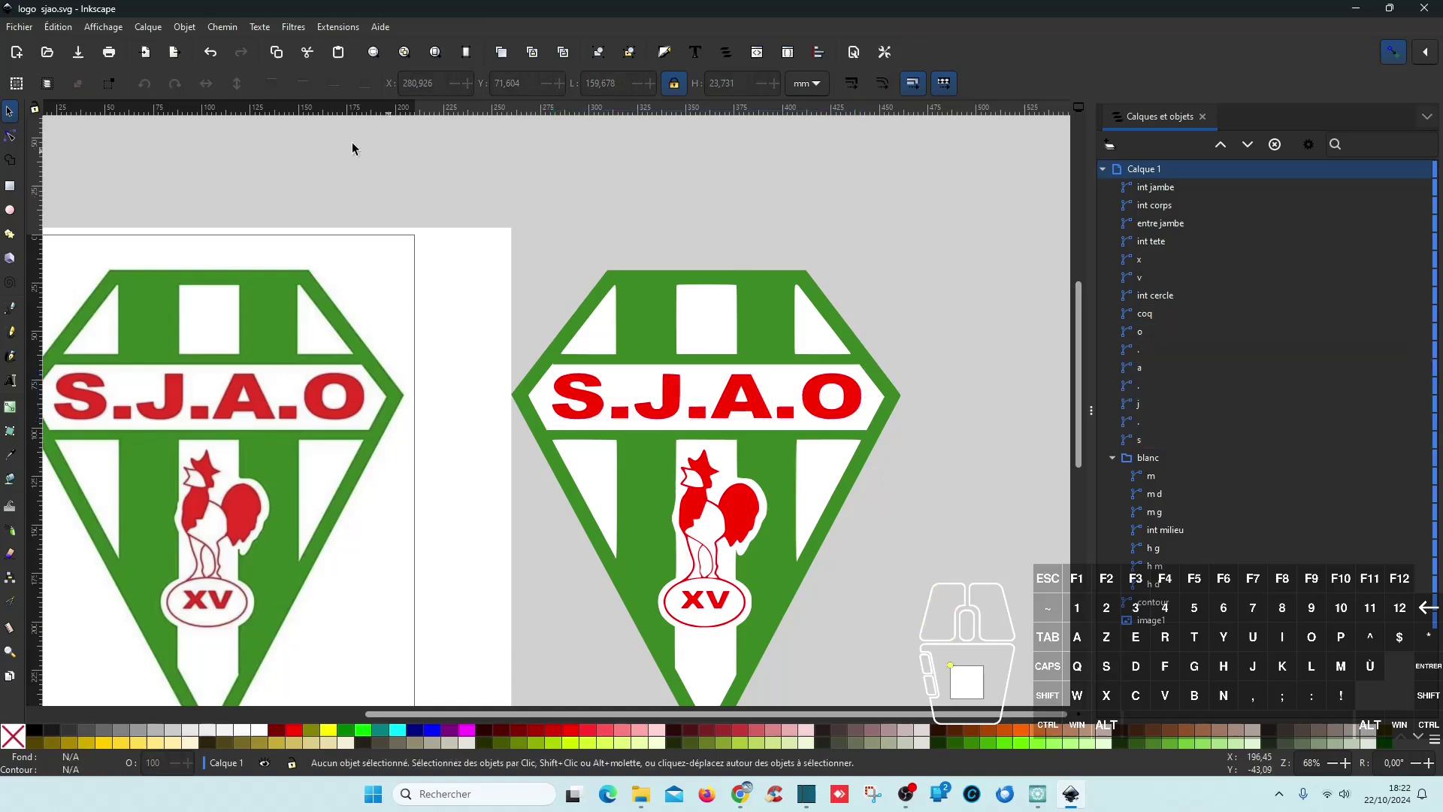
- Switch to Artistic Digitizer, close the old document without saving, and open the updated logo sjao.svg
{"action": "left_click", "coordinate": [1355, 9]}
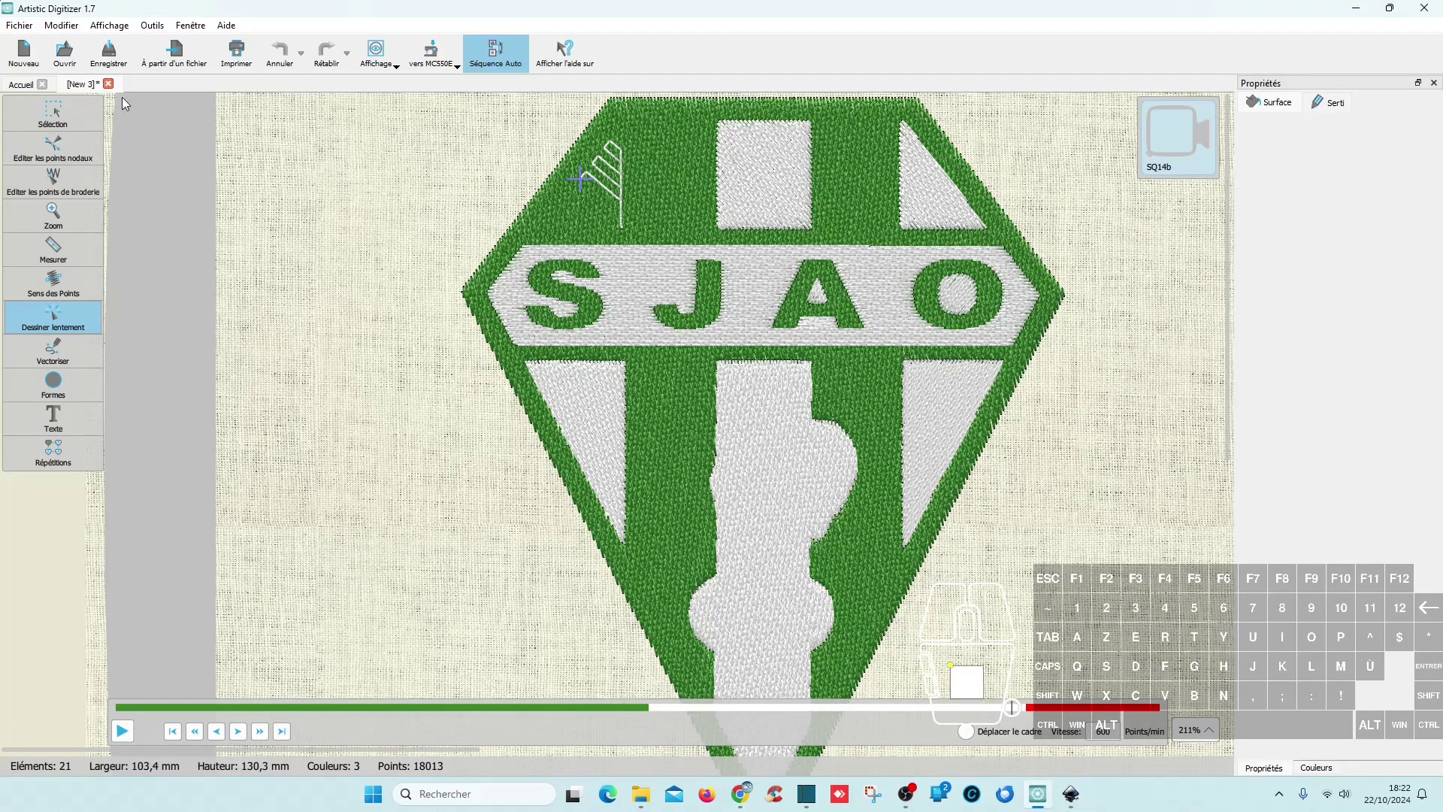
{"action": "left_click", "coordinate": [108, 83]}
{"action": "left_click", "coordinate": [722, 415]}
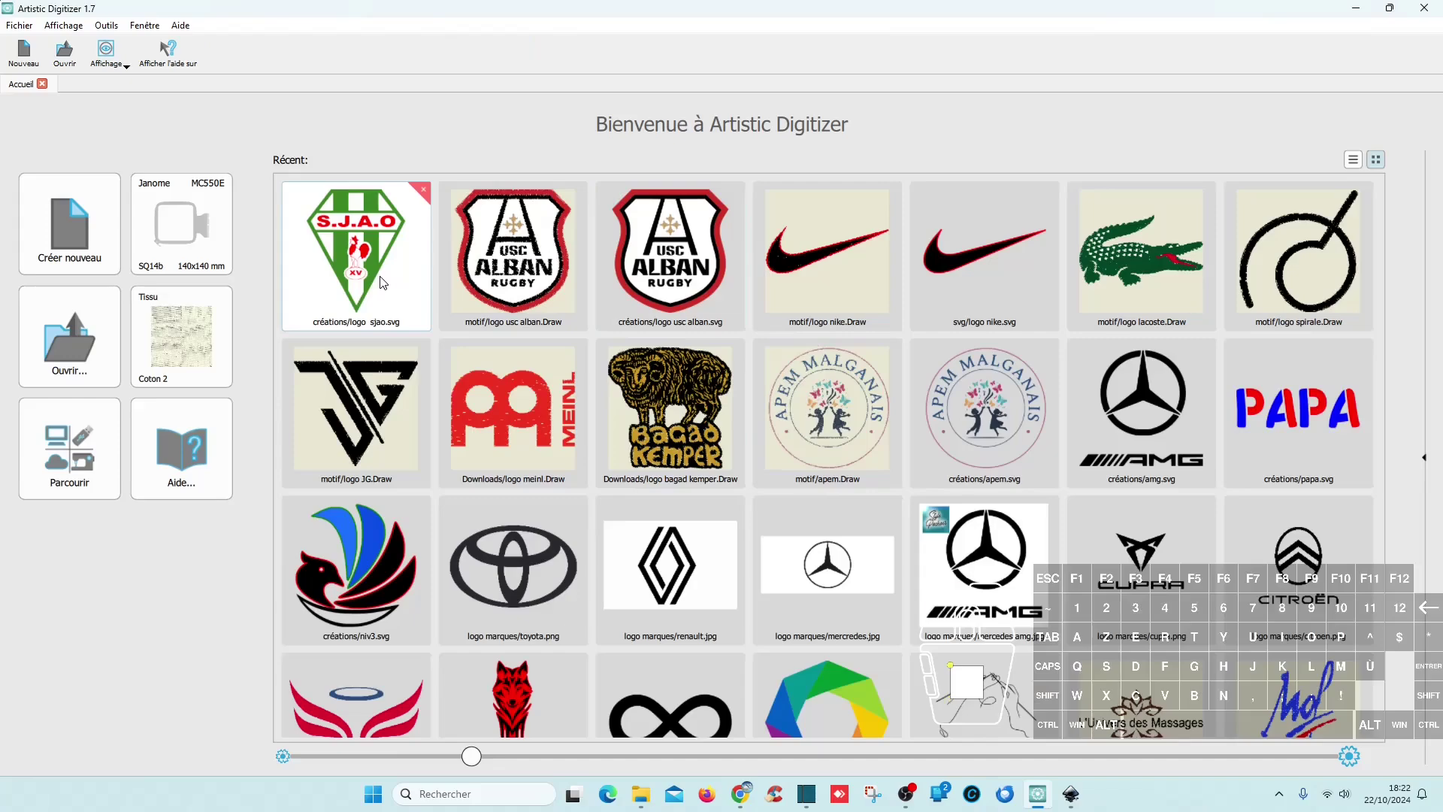
{"action": "left_click", "coordinate": [384, 282]}
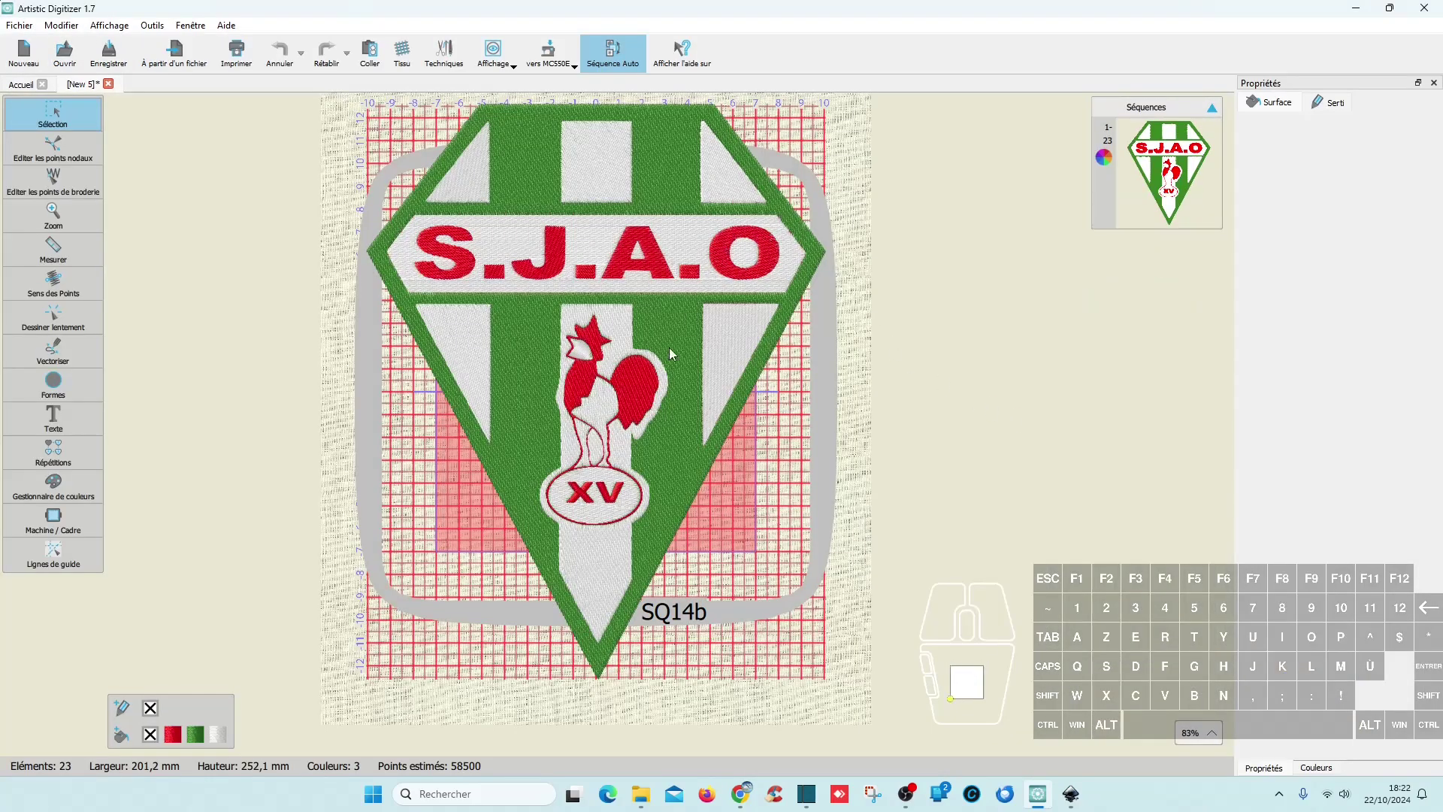
- Examine the rooster's leg outlines up close and check the stitching order of the green, white and red fills with Dessiner lentement
{"action": "scroll", "coordinate": [593, 462], "scroll_direction": "up", "scroll_amount": 6}
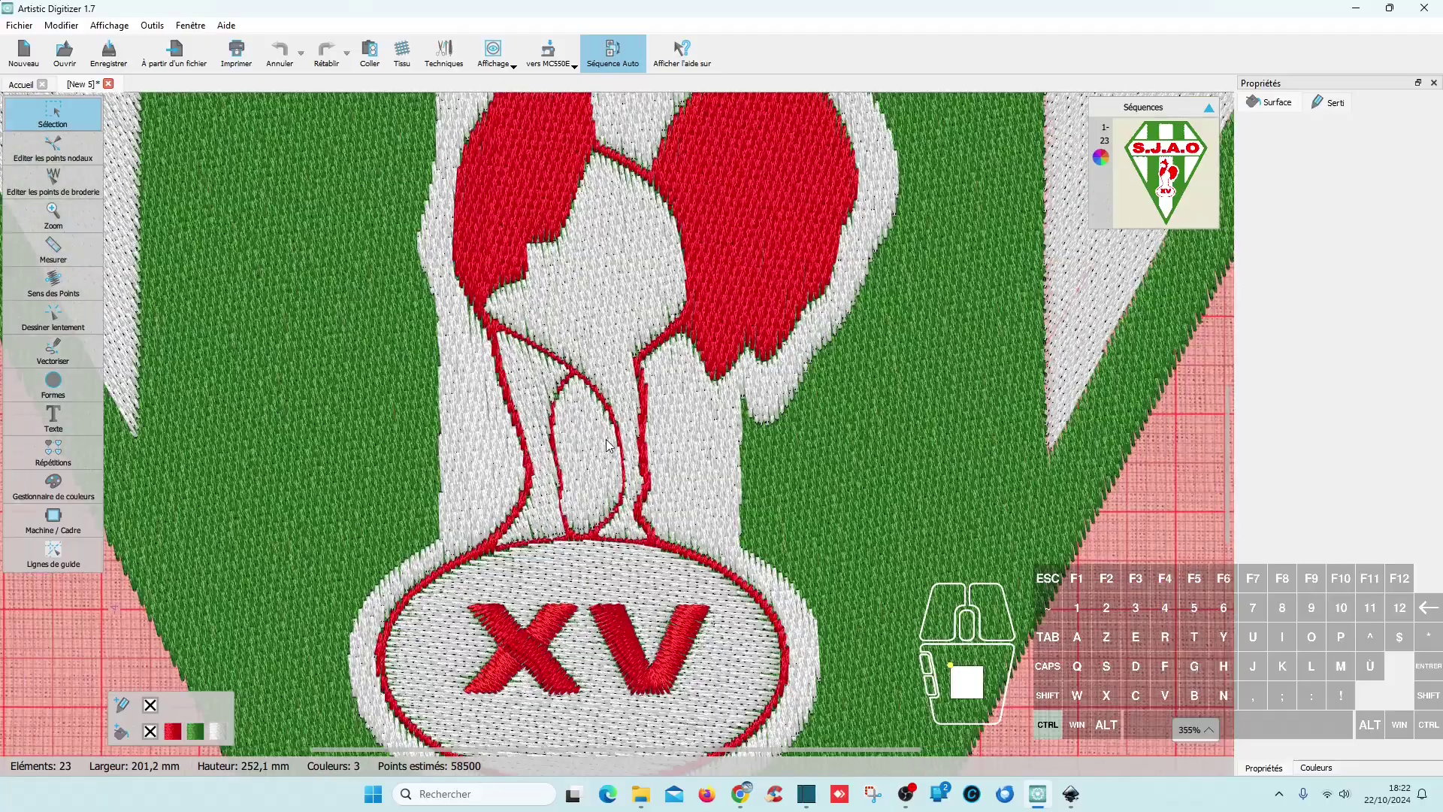
{"action": "scroll", "coordinate": [608, 445], "scroll_direction": "up", "scroll_amount": 4}
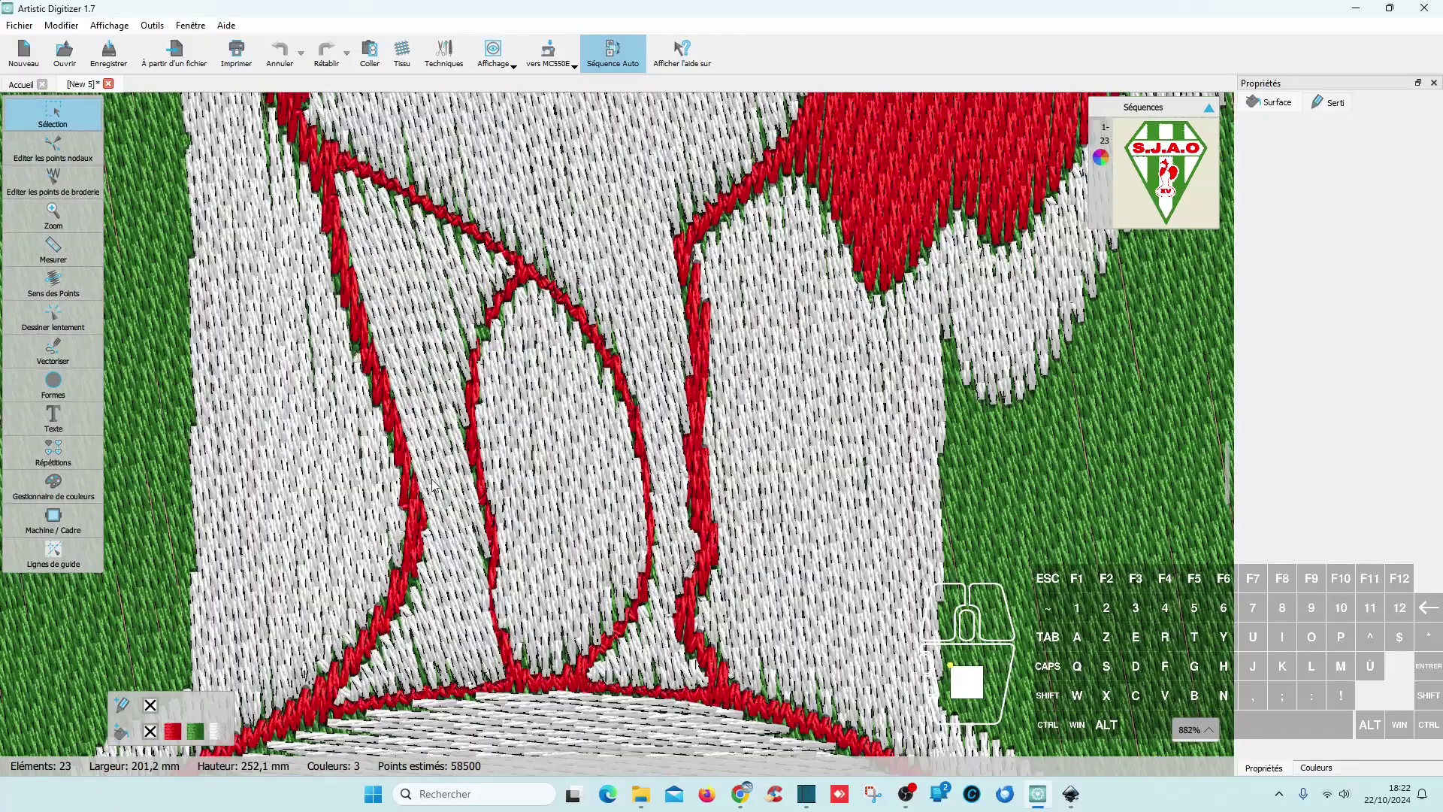
{"action": "scroll", "coordinate": [414, 458], "scroll_direction": "down", "scroll_amount": 10}
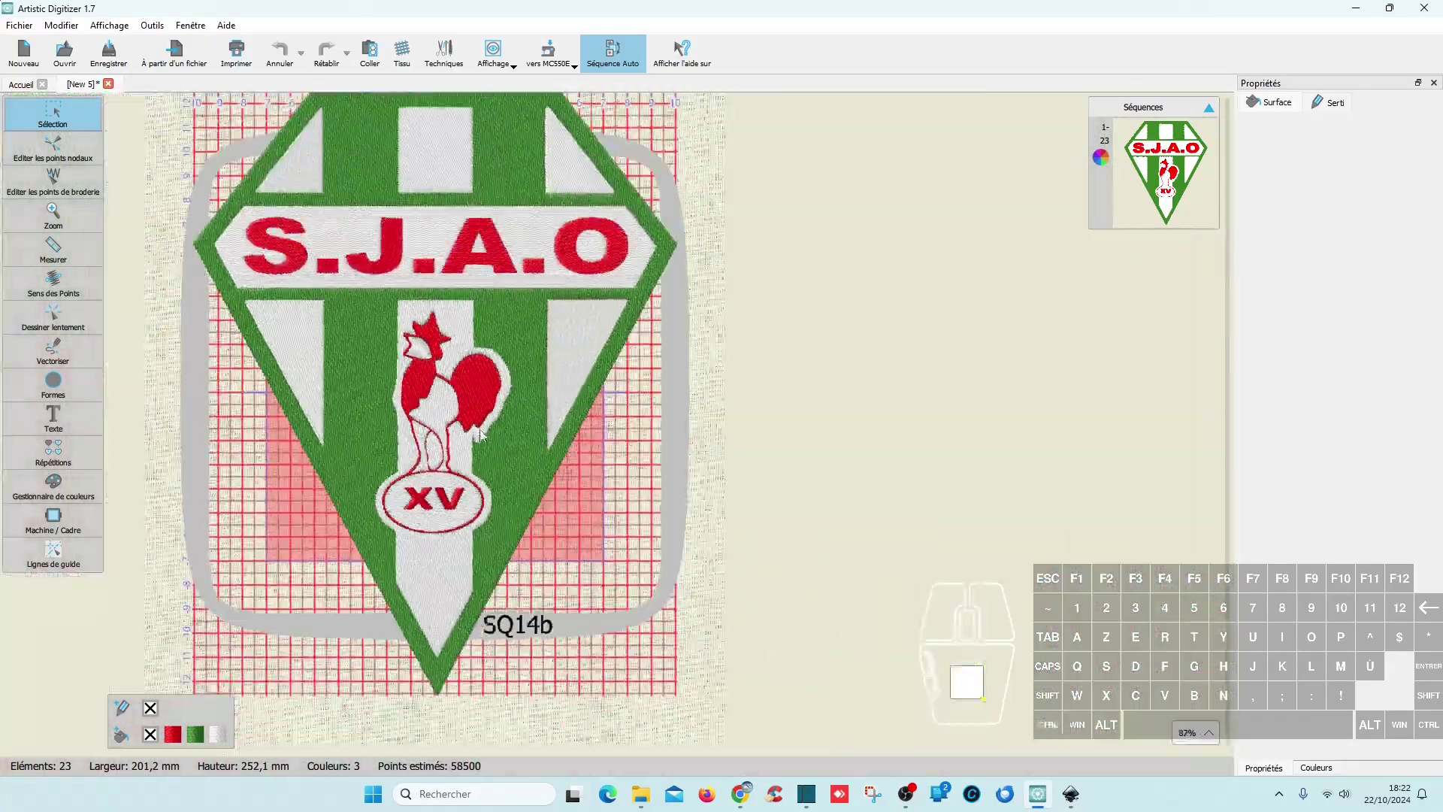
{"action": "left_click", "coordinate": [52, 316]}
{"action": "left_click", "coordinate": [160, 357]}
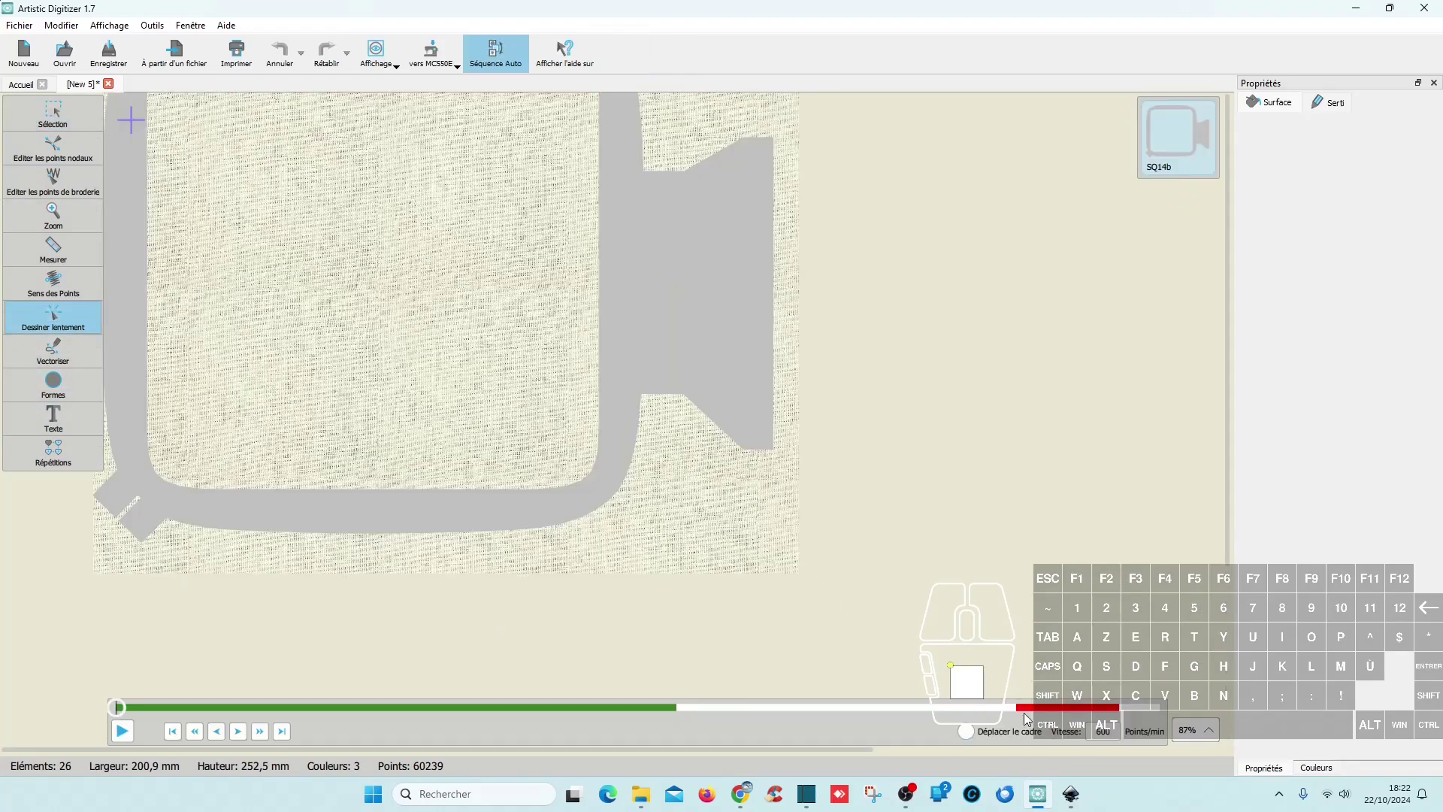
{"action": "mouse_move", "coordinate": [123, 704]}
{"action": "left_mouse_down"}
{"action": "mouse_move", "coordinate": [902, 710]}
{"action": "mouse_move", "coordinate": [633, 738]}
{"action": "mouse_move", "coordinate": [180, 737]}
{"action": "mouse_move", "coordinate": [363, 708]}
{"action": "mouse_move", "coordinate": [700, 705]}
{"action": "left_mouse_up"}
{"action": "left_click", "coordinate": [173, 731]}
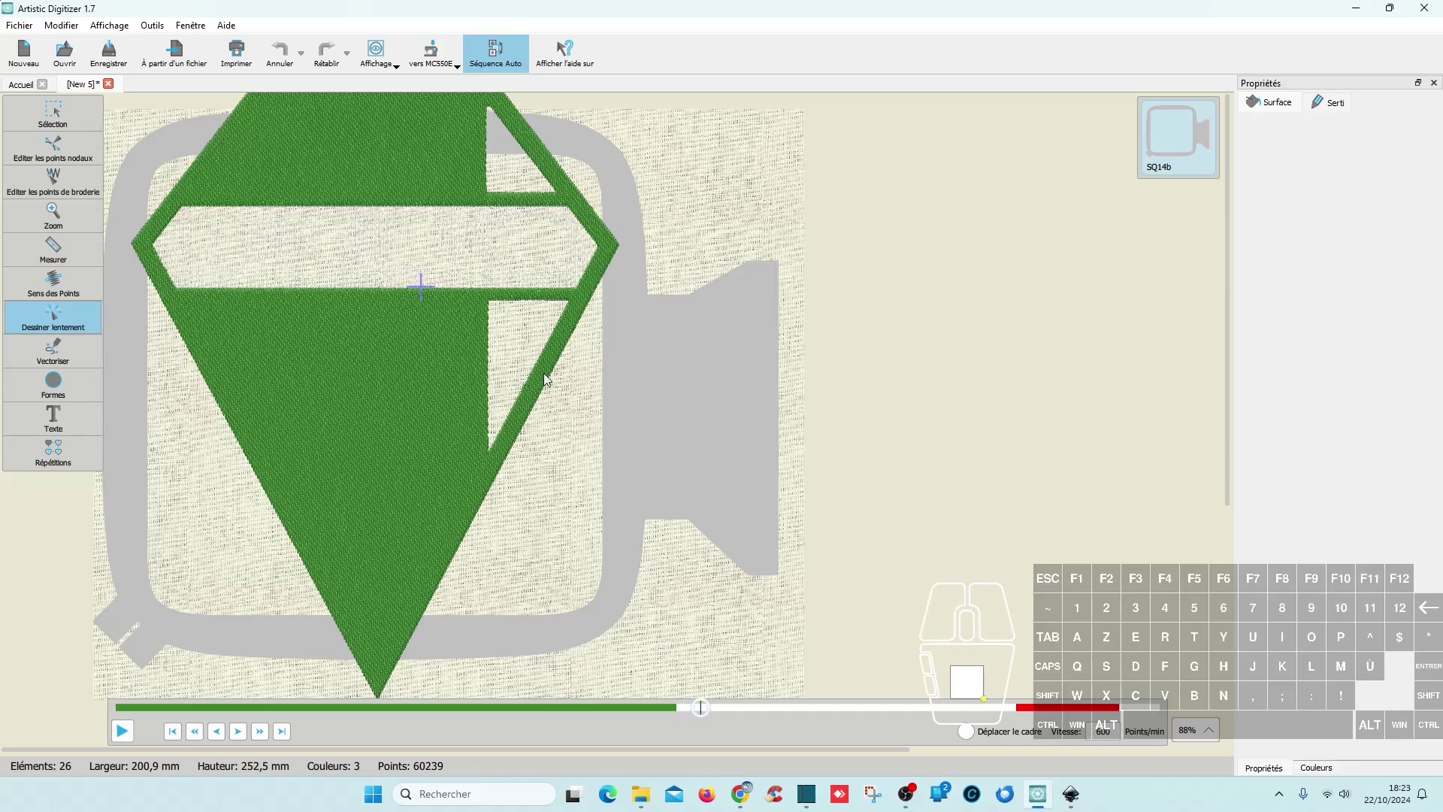
{"action": "mouse_move", "coordinate": [703, 708]}
{"action": "left_mouse_down"}
{"action": "mouse_move", "coordinate": [1169, 709]}
{"action": "mouse_move", "coordinate": [1119, 711]}
{"action": "mouse_move", "coordinate": [1139, 710]}
{"action": "left_mouse_up"}
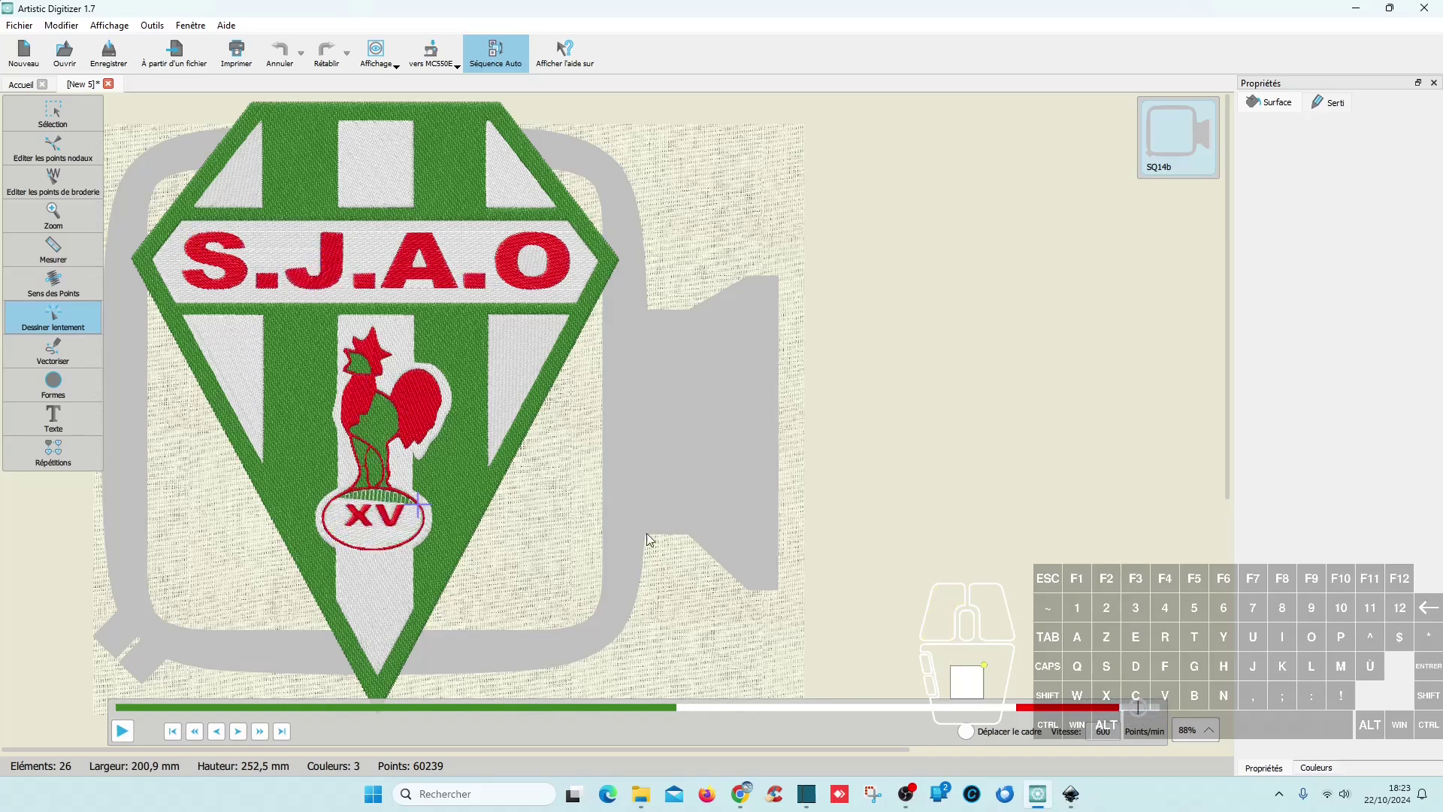
- Switch to Inkscape and check the int jambe, int corps, entre jambe and int tete shapes by toggling their visibility
{"action": "left_click", "coordinate": [1071, 794]}
{"action": "left_click", "coordinate": [1183, 189]}
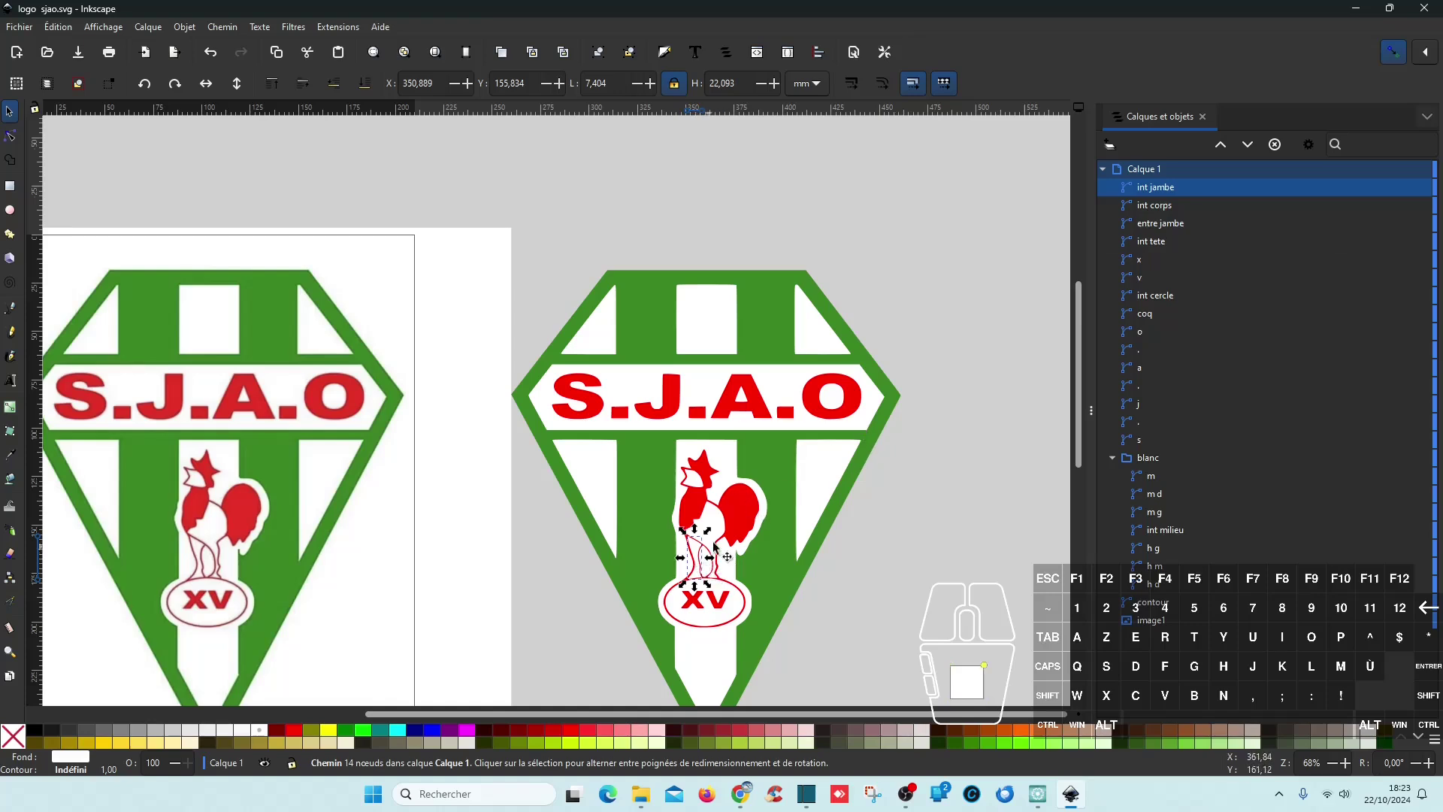
{"action": "left_click", "coordinate": [1161, 204]}
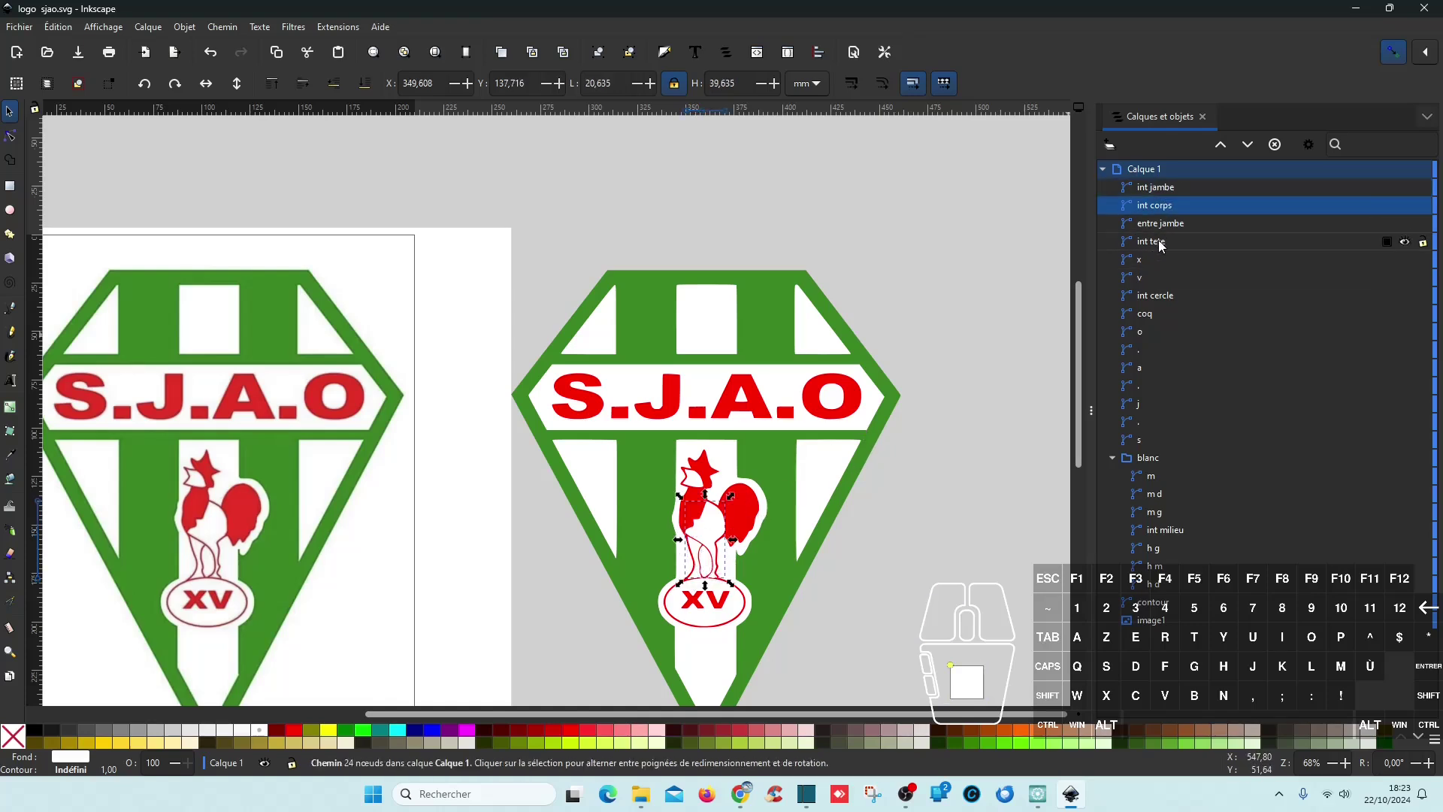
{"action": "left_click", "coordinate": [1161, 242]}
{"action": "left_click", "coordinate": [1158, 223]}
{"action": "left_click", "coordinate": [1177, 187]}
{"action": "key", "text": "shift"}
{"action": "left_click", "coordinate": [1157, 241], "text": "shift"}
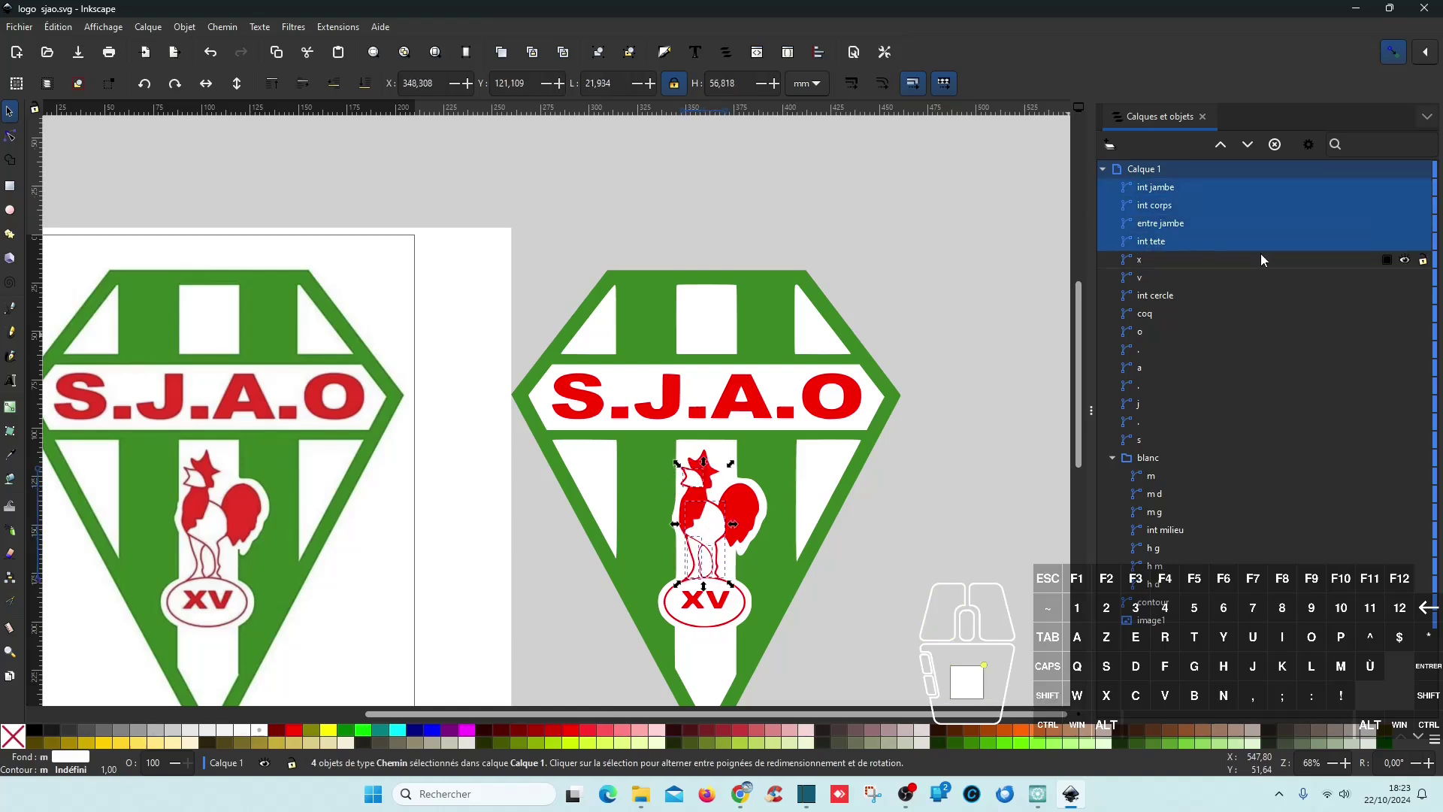
{"action": "left_click", "coordinate": [1406, 242]}
{"action": "left_click", "coordinate": [1405, 242]}
{"action": "left_click", "coordinate": [1406, 242]}
{"action": "left_click", "coordinate": [1406, 242]}
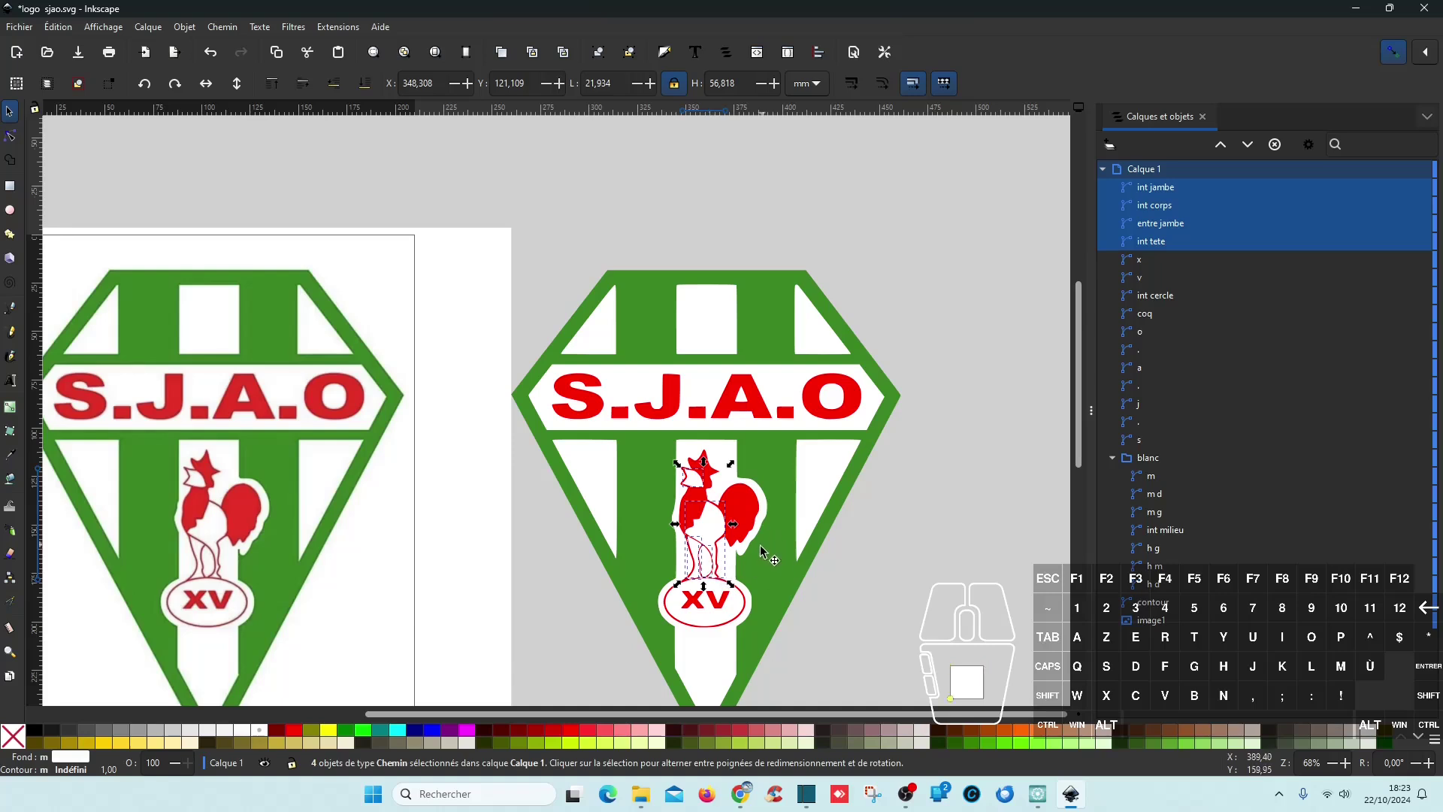
{"action": "left_click", "coordinate": [1017, 322]}
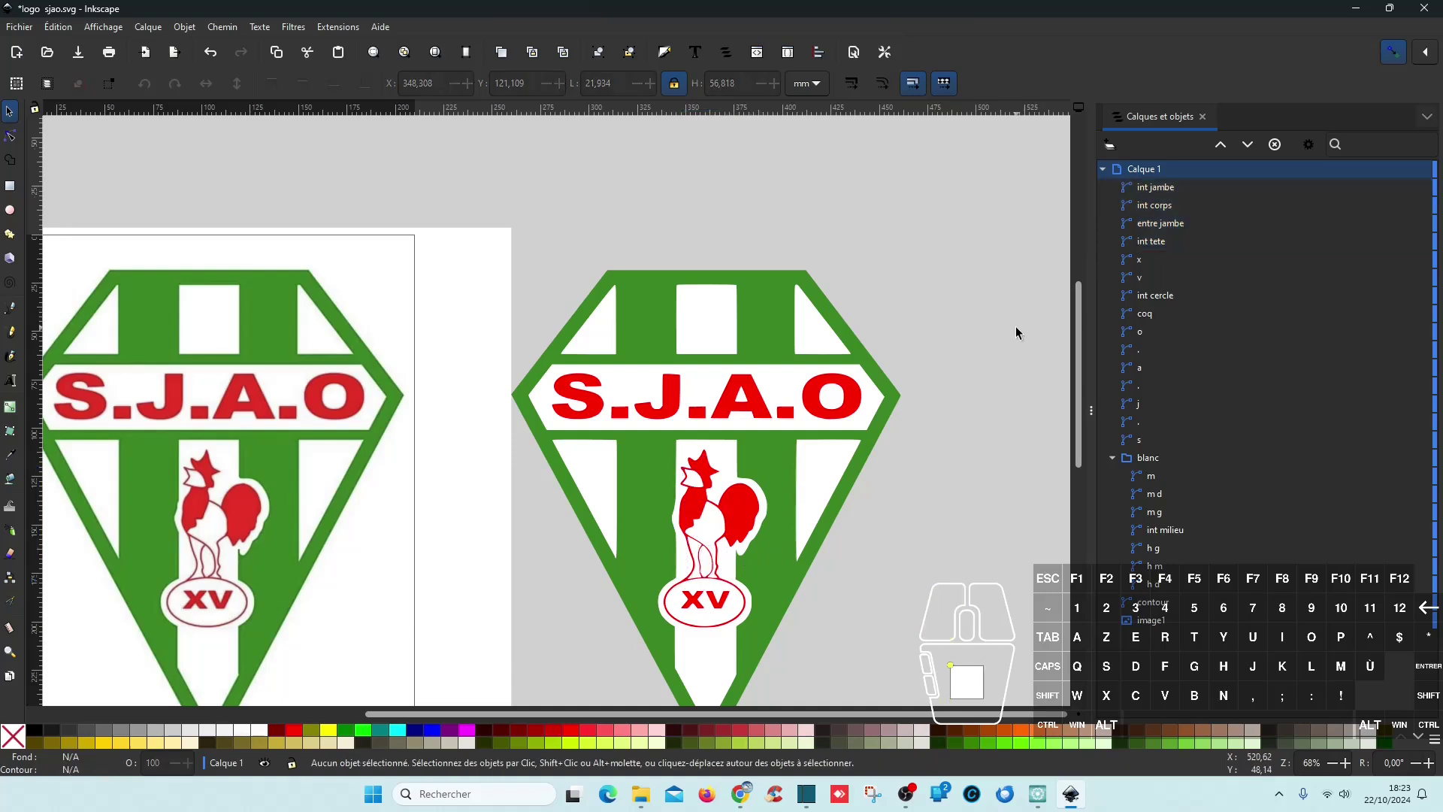
- Examine the int tete, int corps and int jambe shapes one by one, including the nodes around the rooster's legs
{"action": "left_click", "coordinate": [1151, 243]}
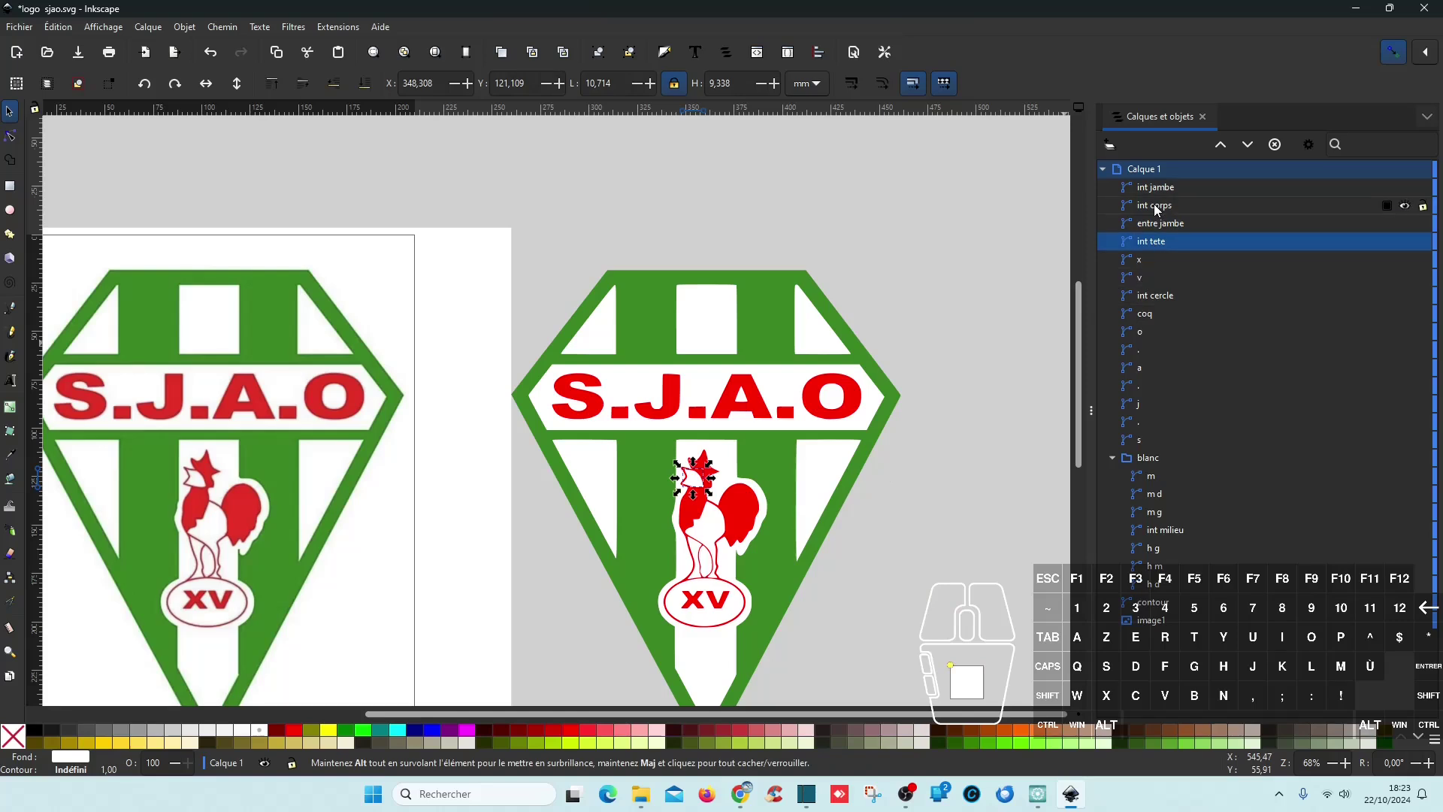
{"action": "left_click", "coordinate": [1156, 210]}
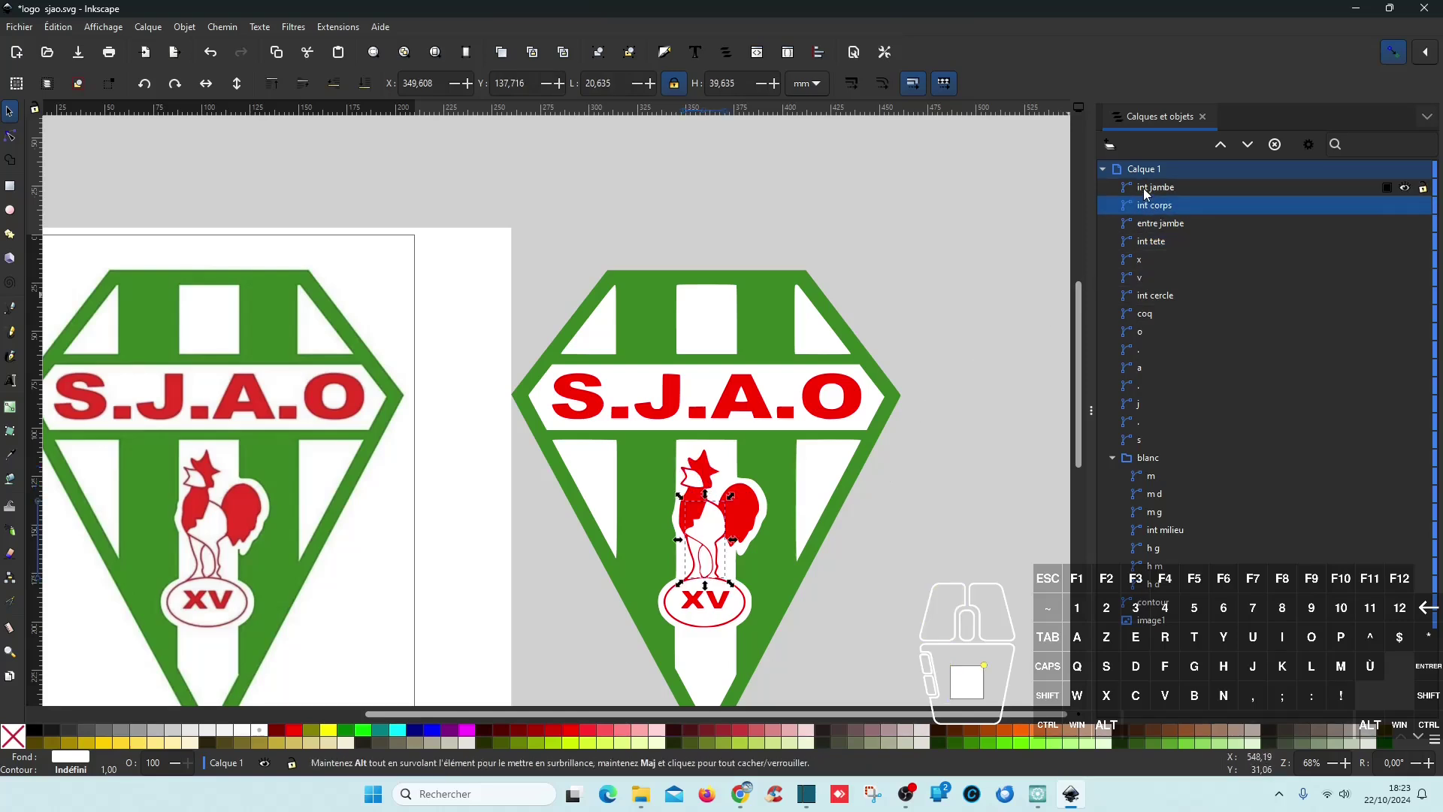
{"action": "left_click", "coordinate": [1156, 188]}
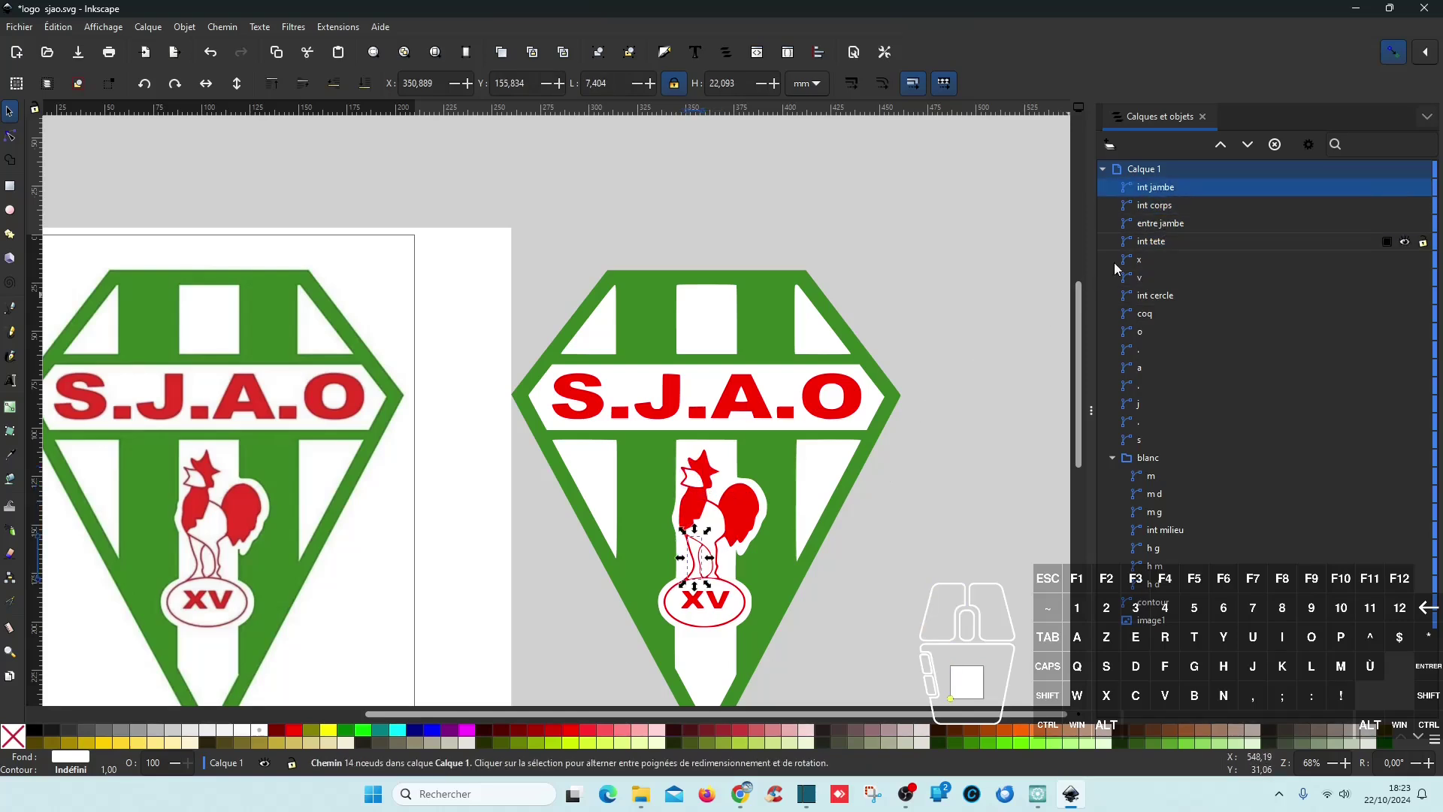
{"action": "scroll", "coordinate": [700, 558], "scroll_direction": "up", "scroll_amount": 7}
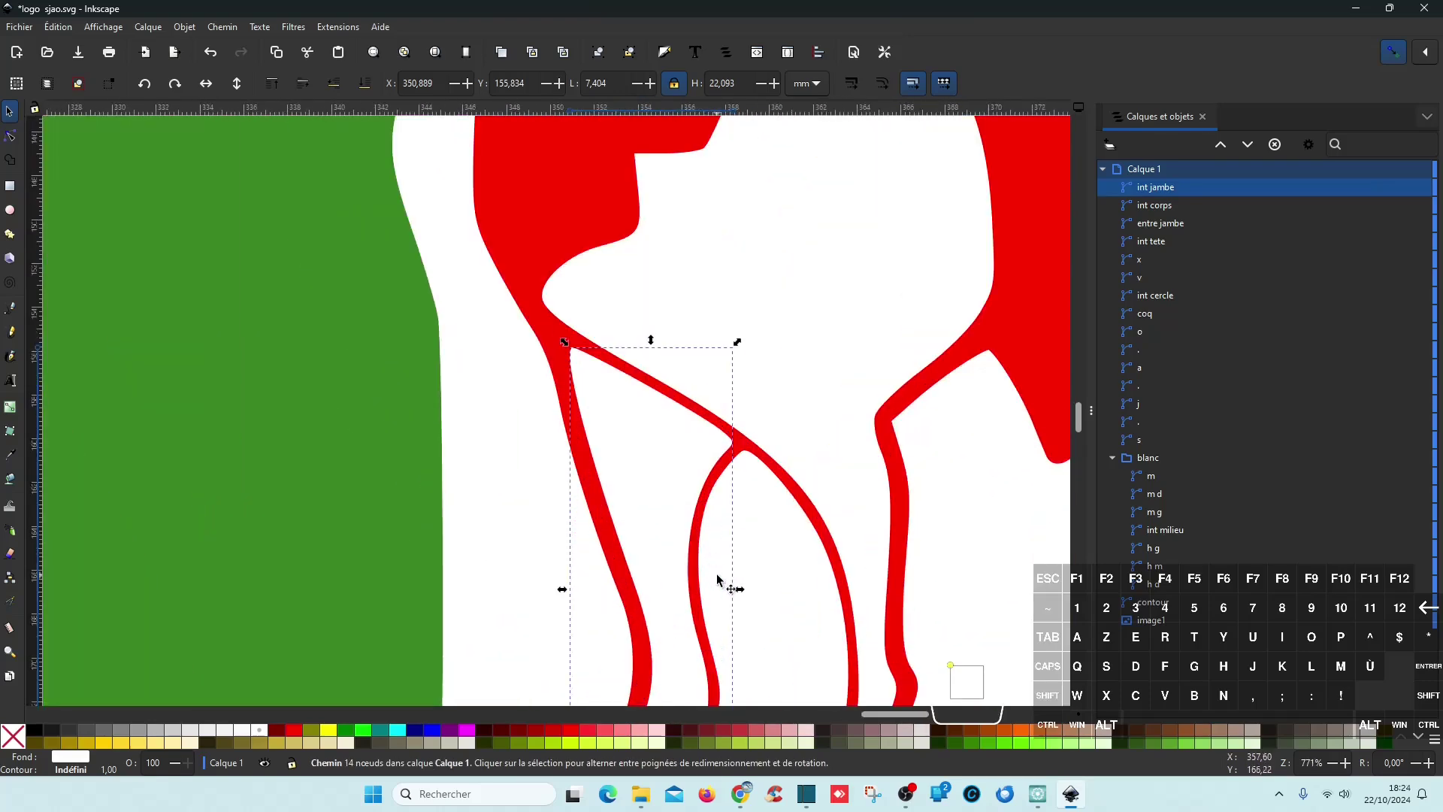
{"action": "scroll", "coordinate": [802, 387], "scroll_direction": "down", "scroll_amount": 1}
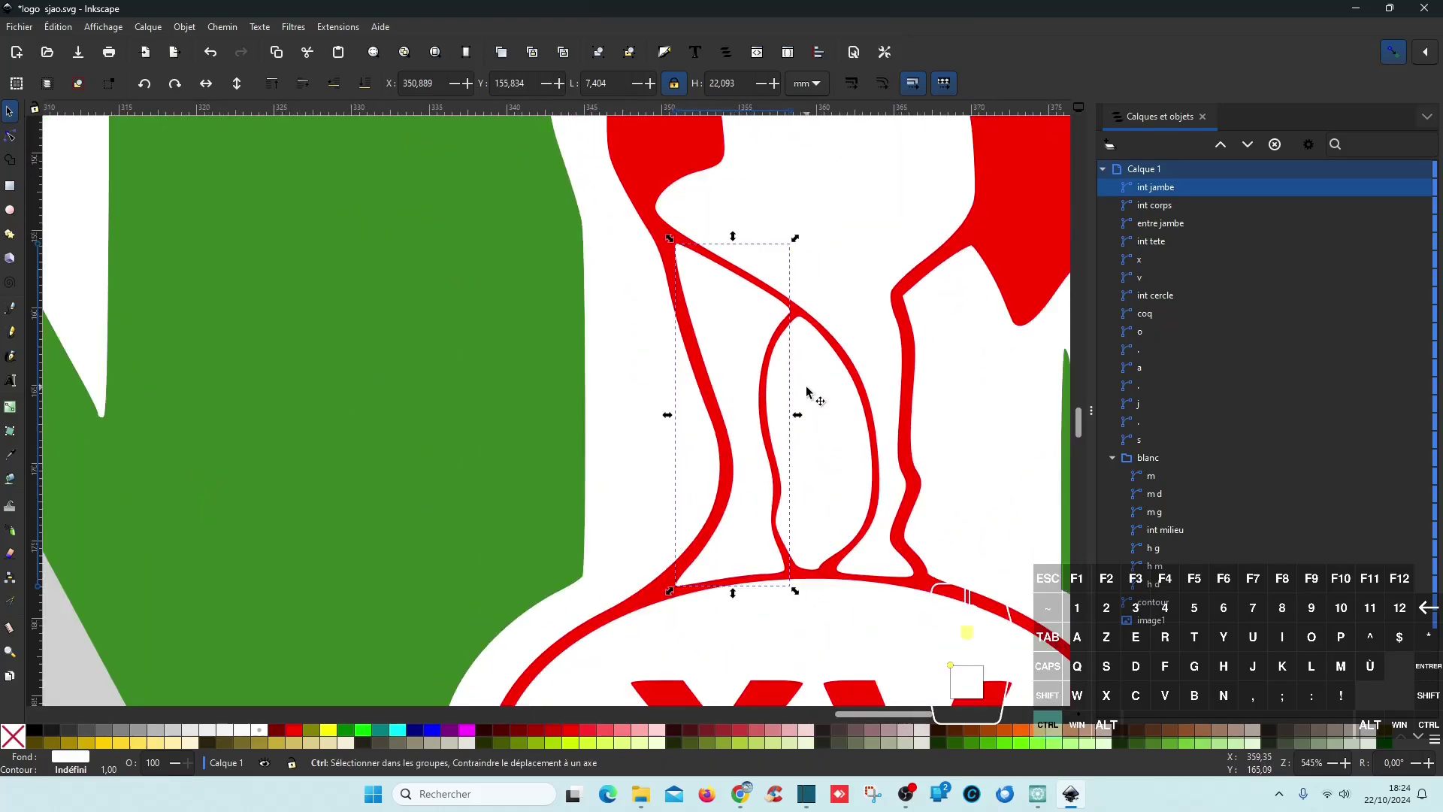
{"action": "left_click", "coordinate": [12, 136]}
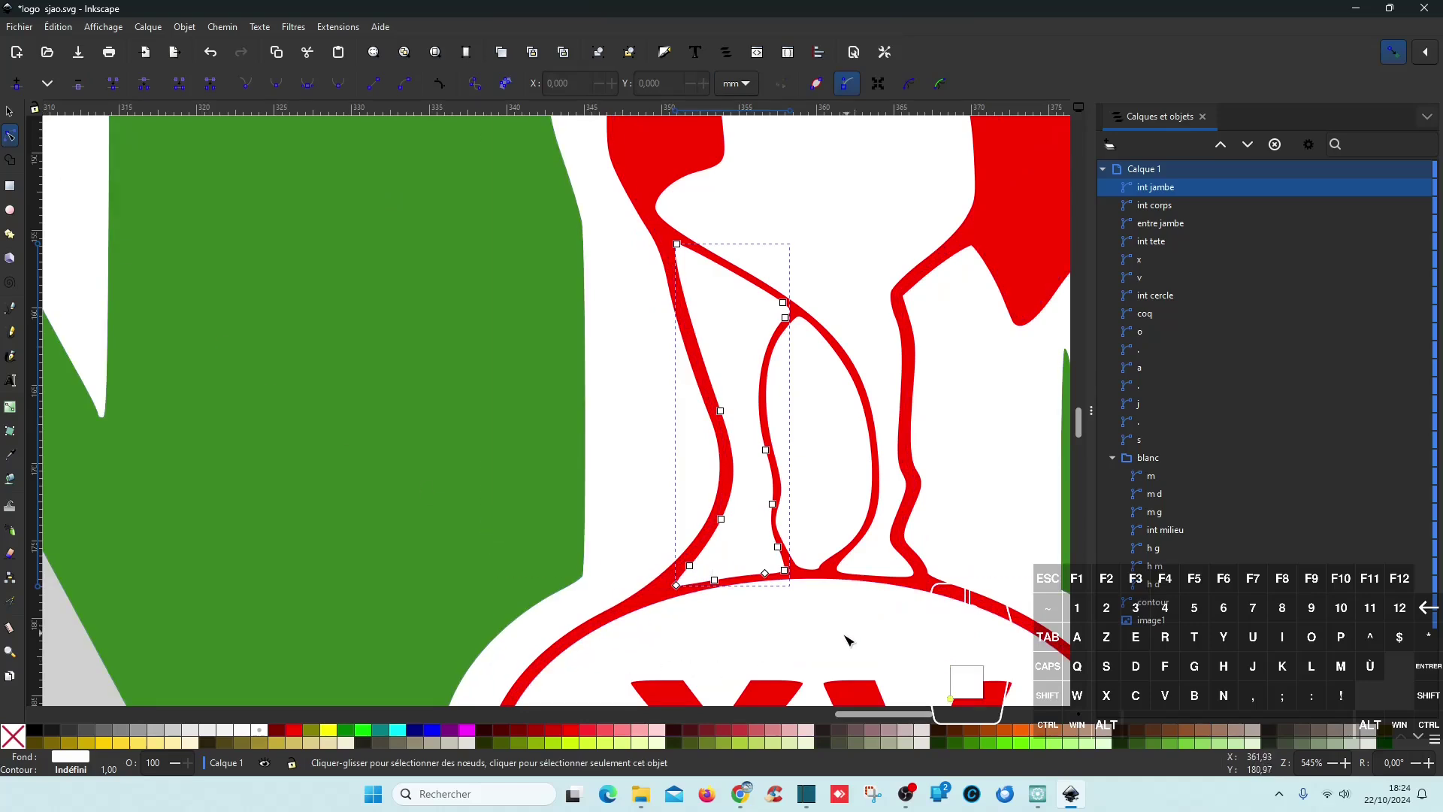
{"action": "left_click", "coordinate": [850, 638]}
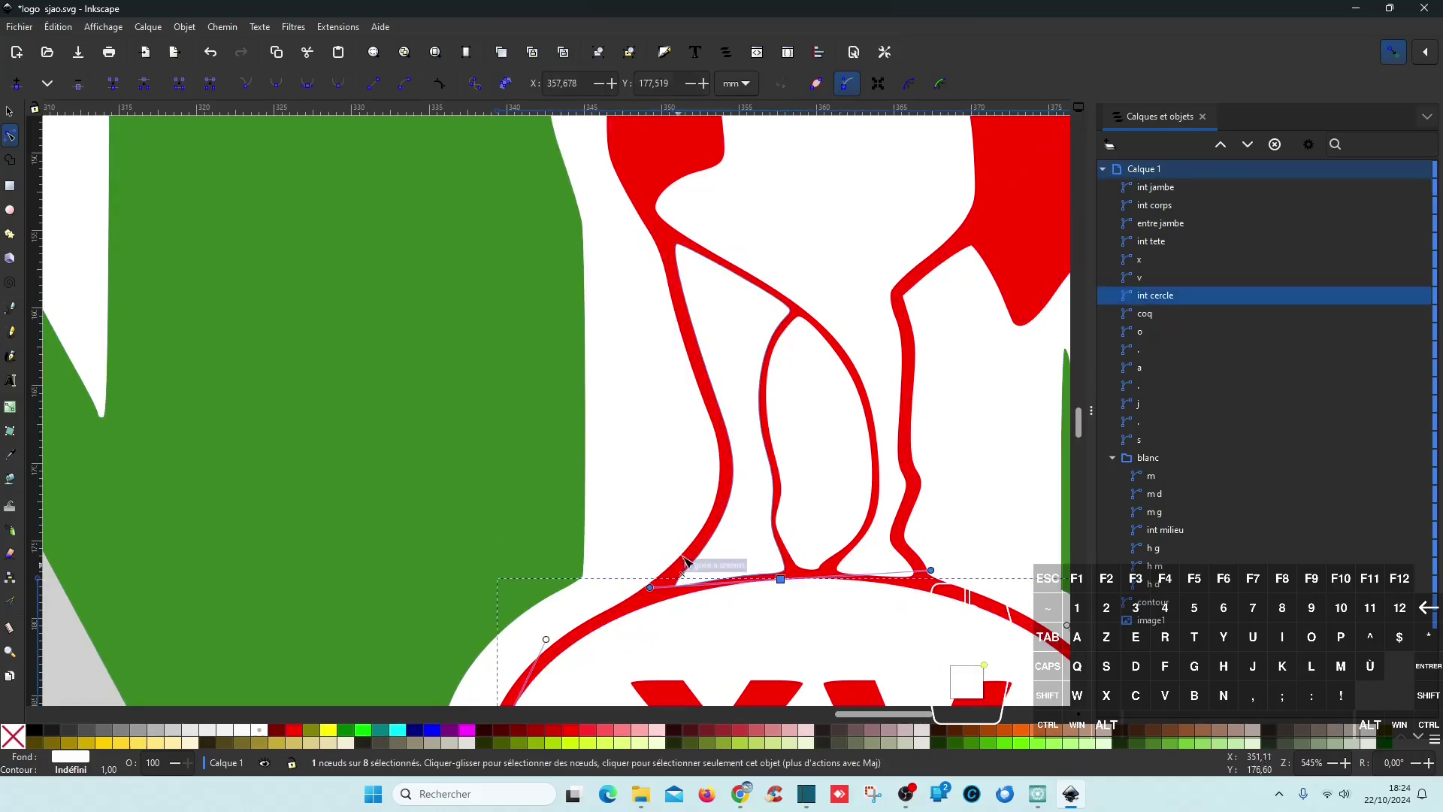
{"action": "left_click", "coordinate": [734, 329]}
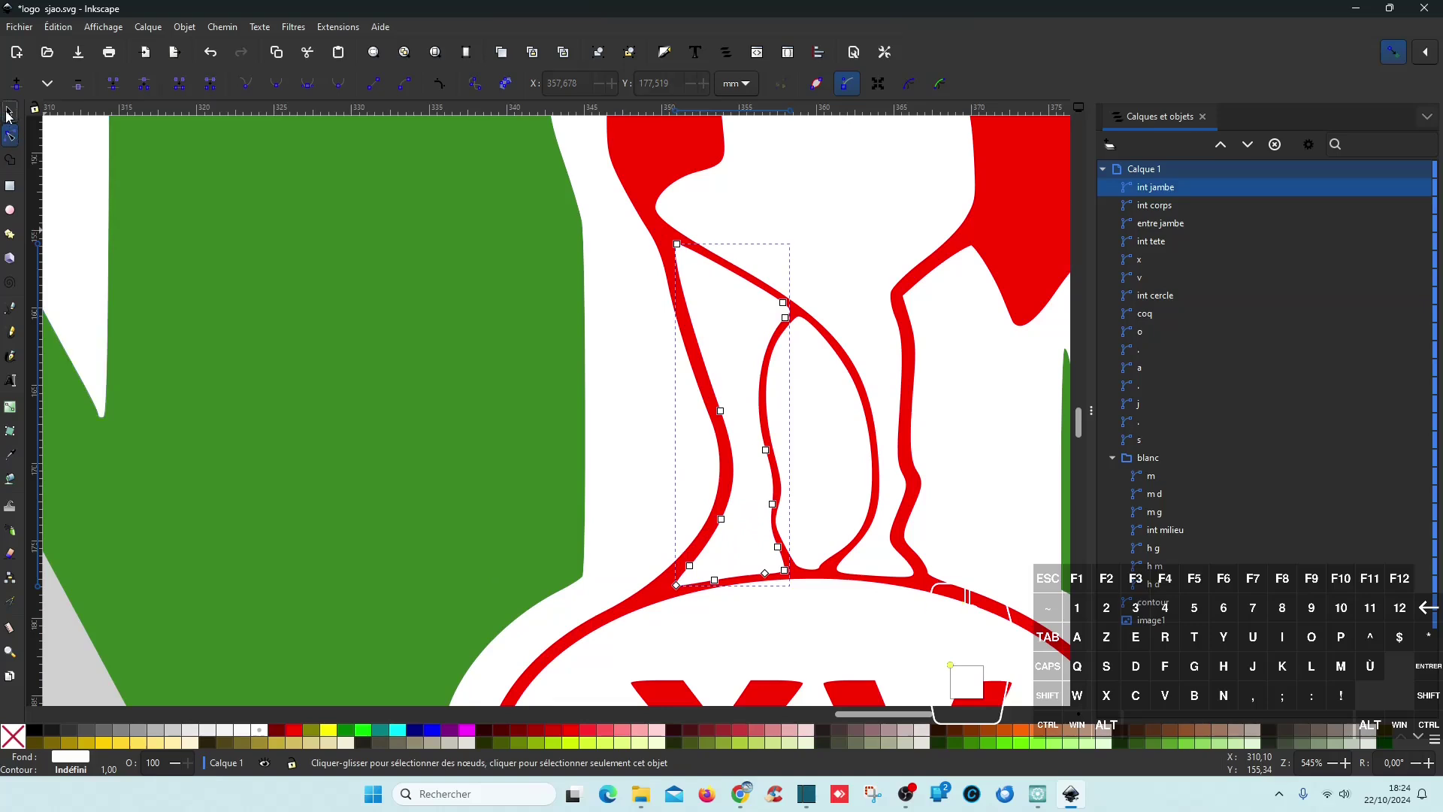
{"action": "left_click", "coordinate": [10, 111]}
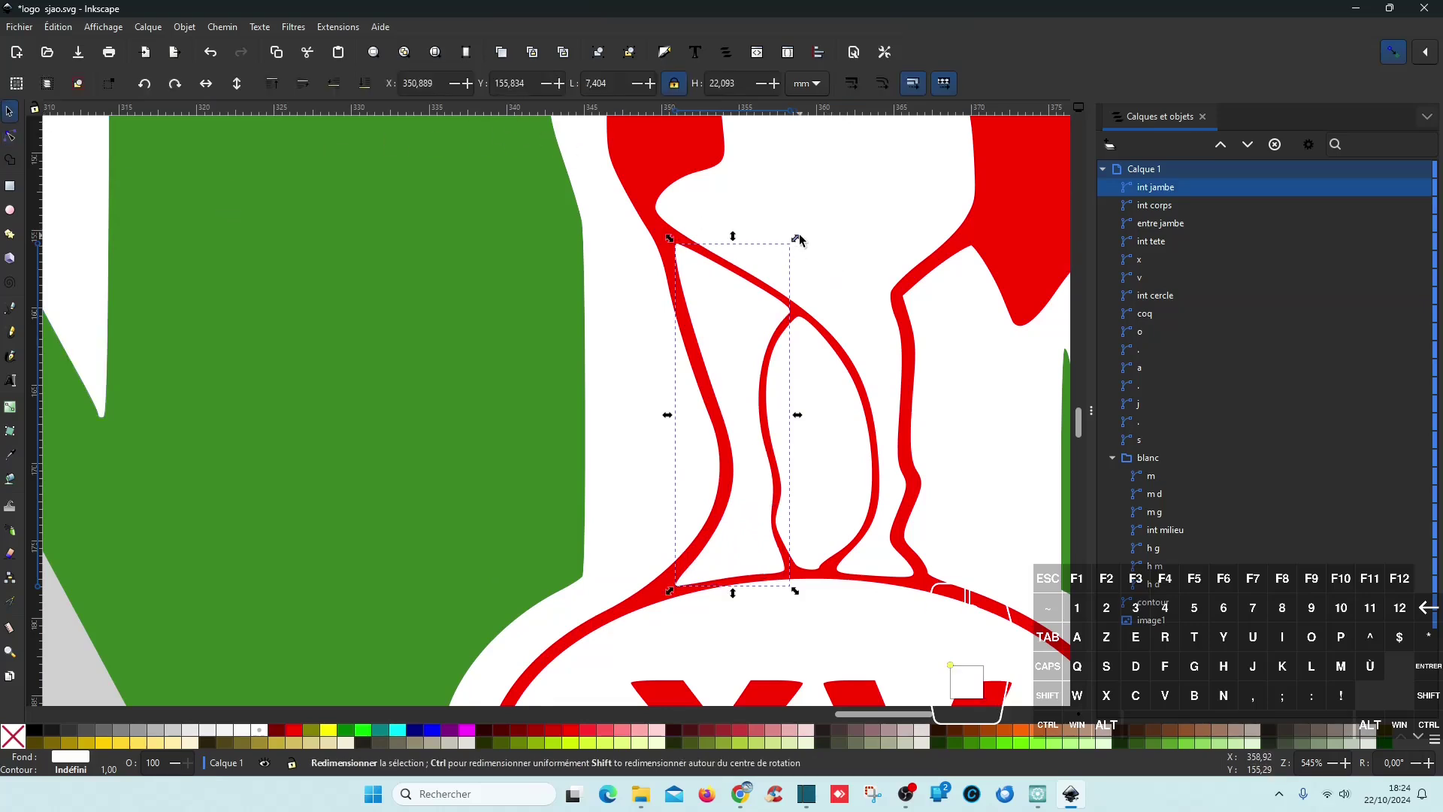
- Shrink the white int jambe shape to about 6.0 mm wide and 21.1 mm high to thicken the red leg outline
{"action": "left_click_drag", "start_coordinate": [798, 240], "coordinate": [794, 250]}
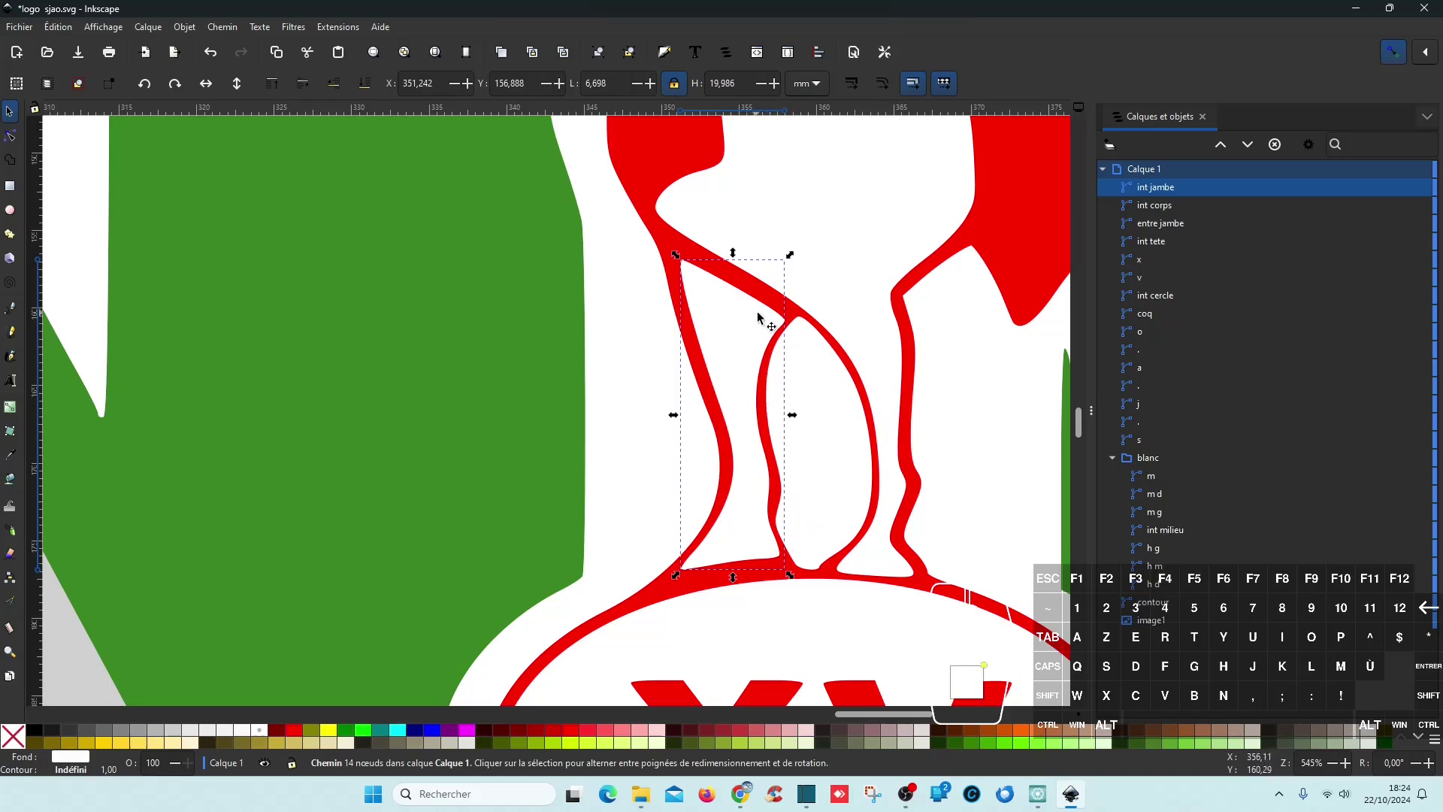
{"action": "left_click_drag", "start_coordinate": [789, 254], "coordinate": [795, 249]}
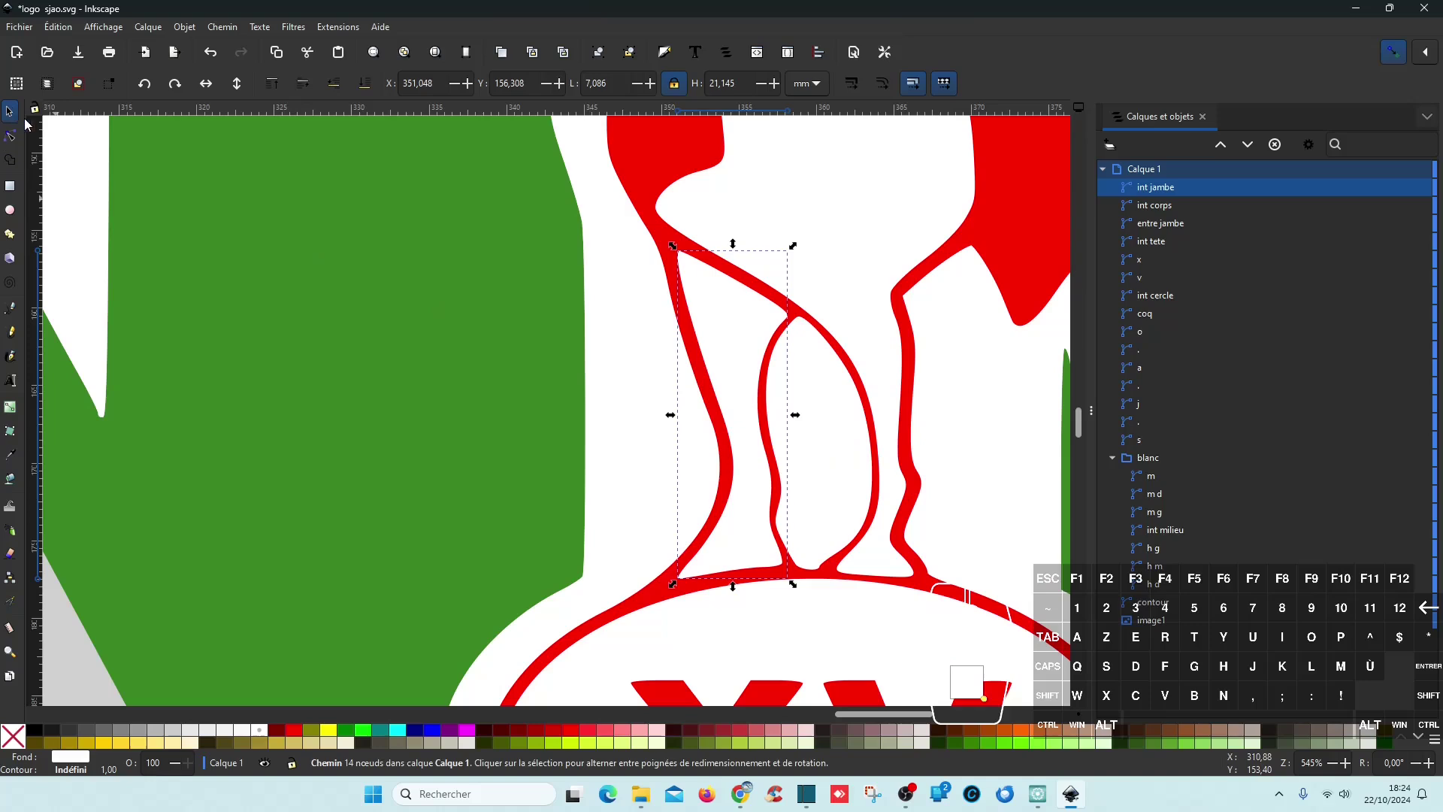
{"action": "mouse_move", "coordinate": [794, 414]}
{"action": "left_mouse_down"}
{"action": "mouse_move", "coordinate": [753, 415]}
{"action": "mouse_move", "coordinate": [791, 413]}
{"action": "left_mouse_up"}
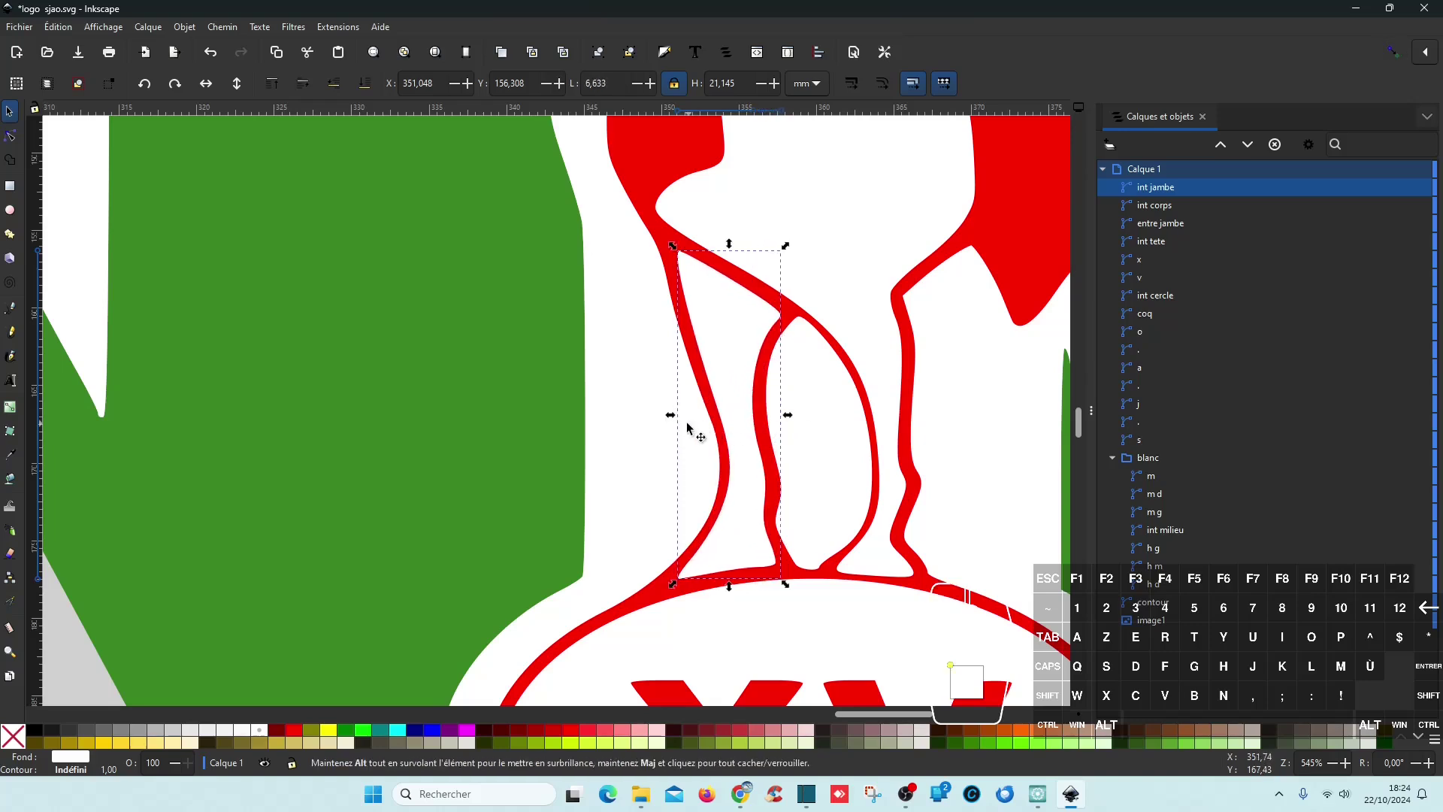
{"action": "left_click_drag", "start_coordinate": [669, 414], "coordinate": [679, 418]}
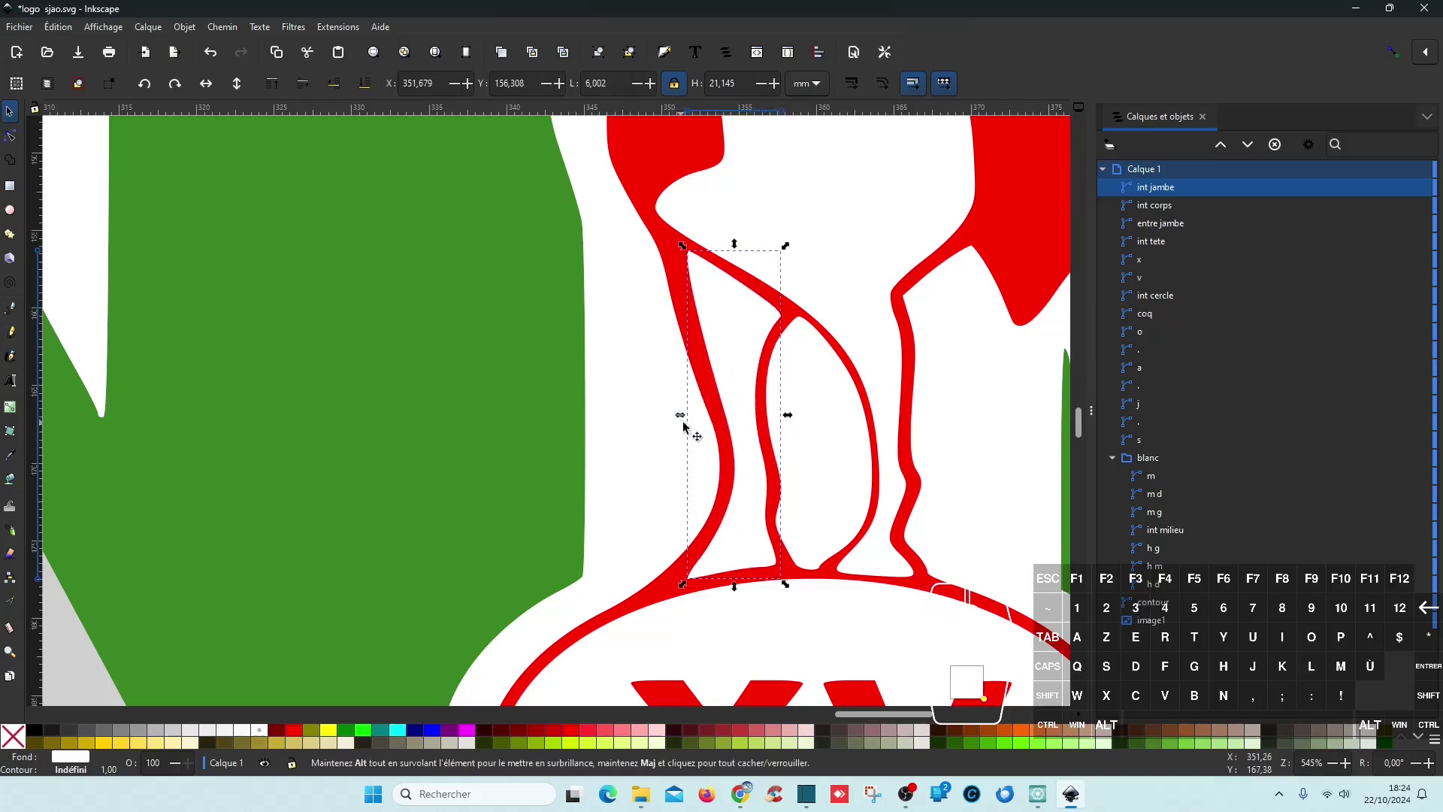
- Shrink the white entre jambe shape between the legs on all sides to about 6.1 mm wide and 15.6 mm high
{"action": "left_click", "coordinate": [841, 466]}
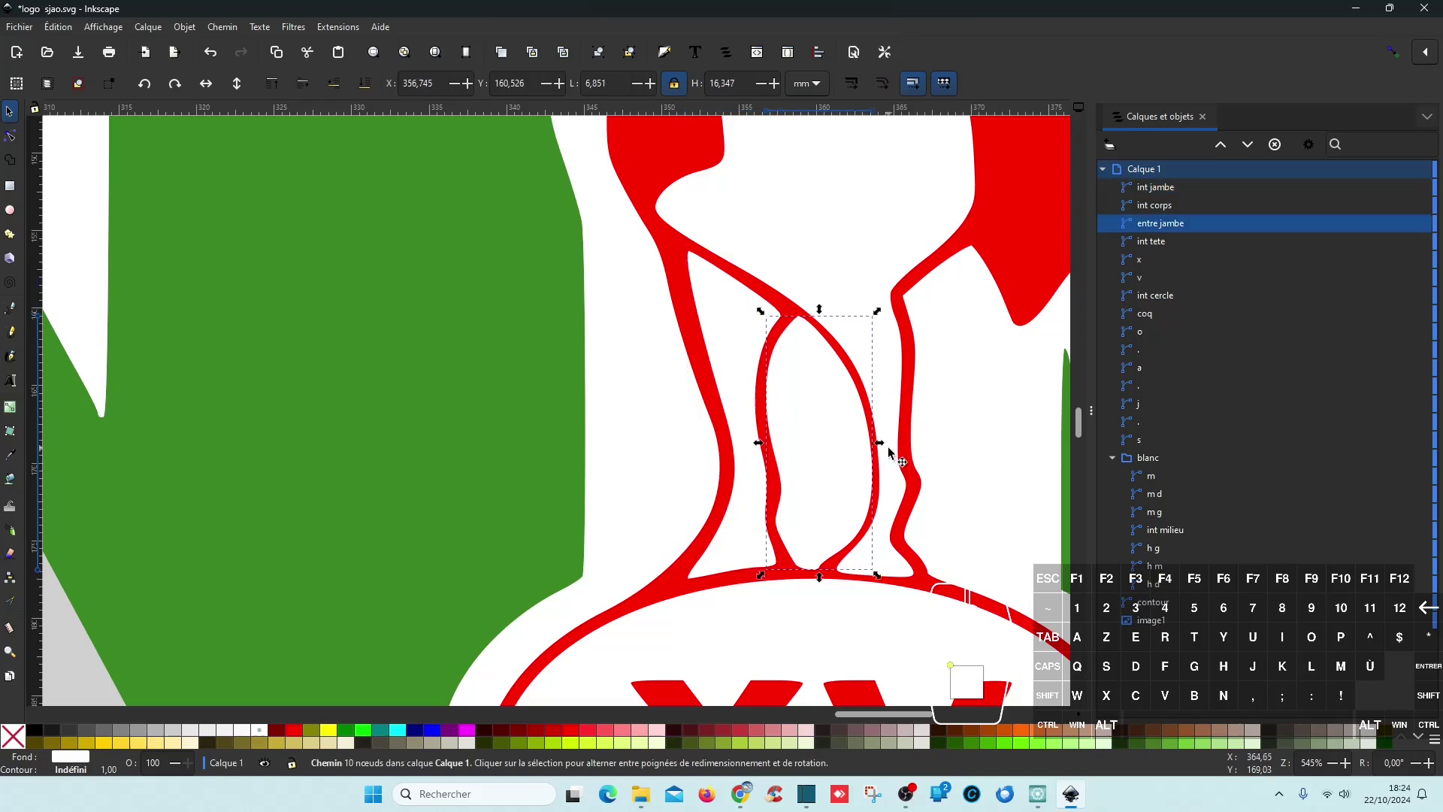
{"action": "left_click_drag", "start_coordinate": [879, 444], "coordinate": [873, 444]}
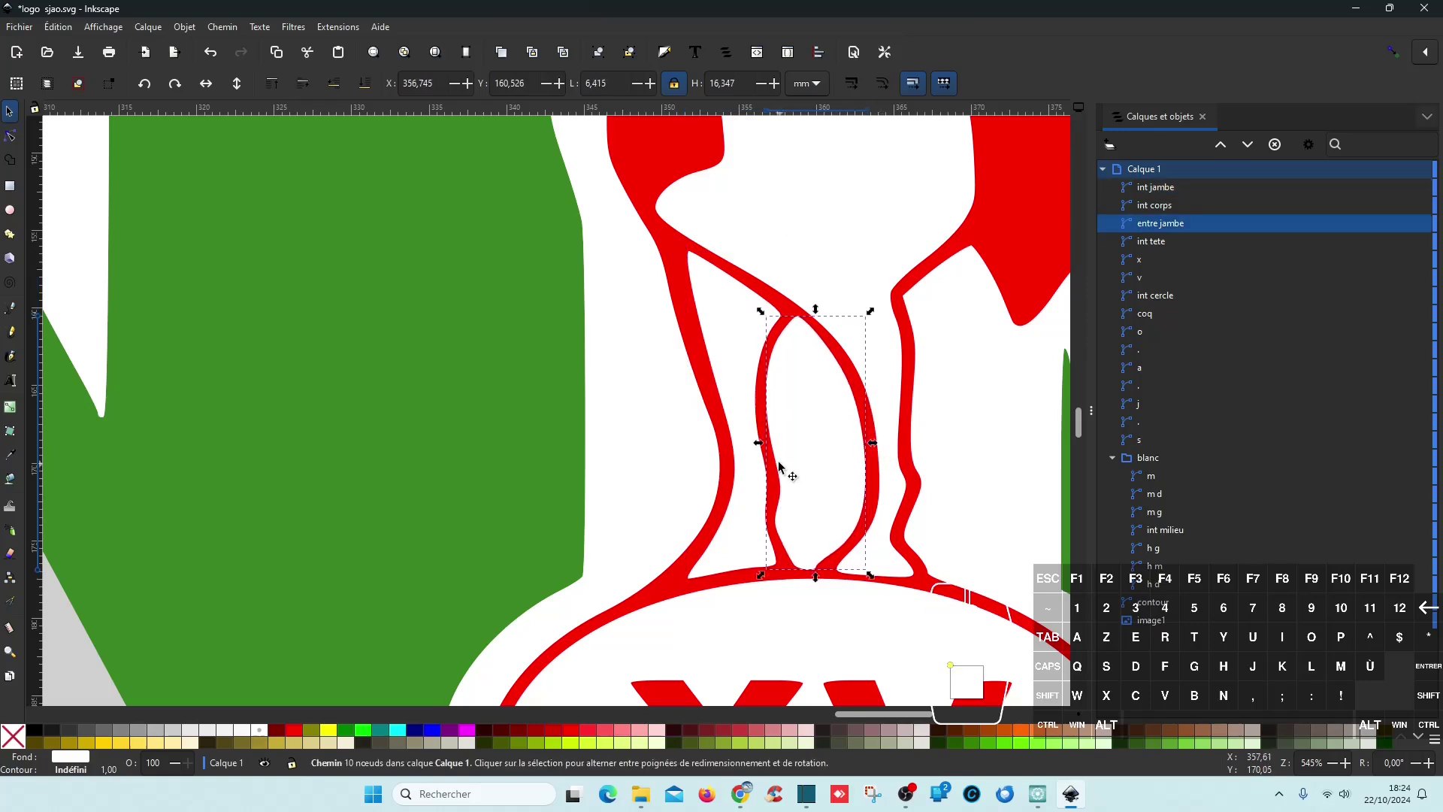
{"action": "left_click_drag", "start_coordinate": [758, 443], "coordinate": [766, 447]}
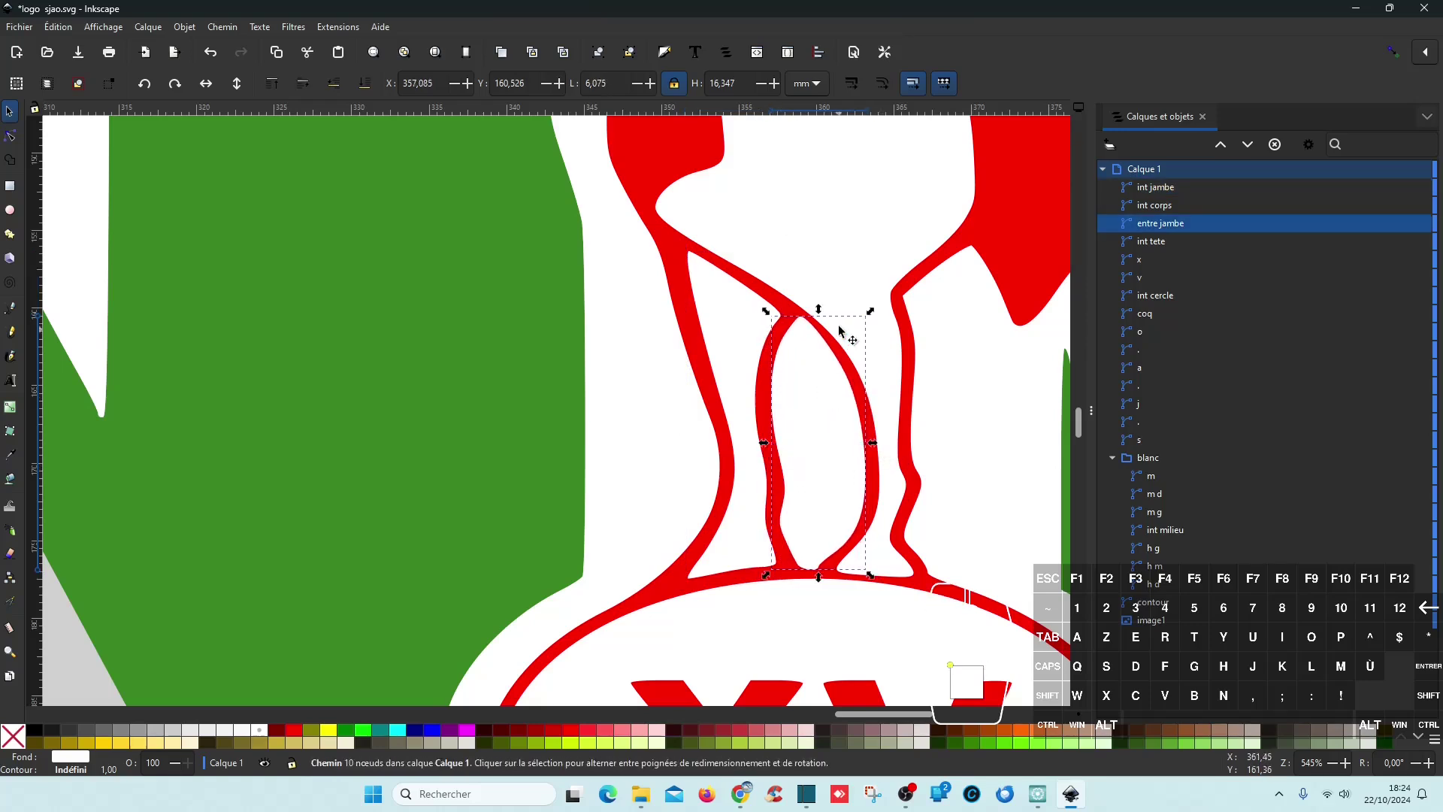
{"action": "left_click_drag", "start_coordinate": [819, 314], "coordinate": [820, 322]}
{"action": "left_click_drag", "start_coordinate": [818, 577], "coordinate": [818, 570]}
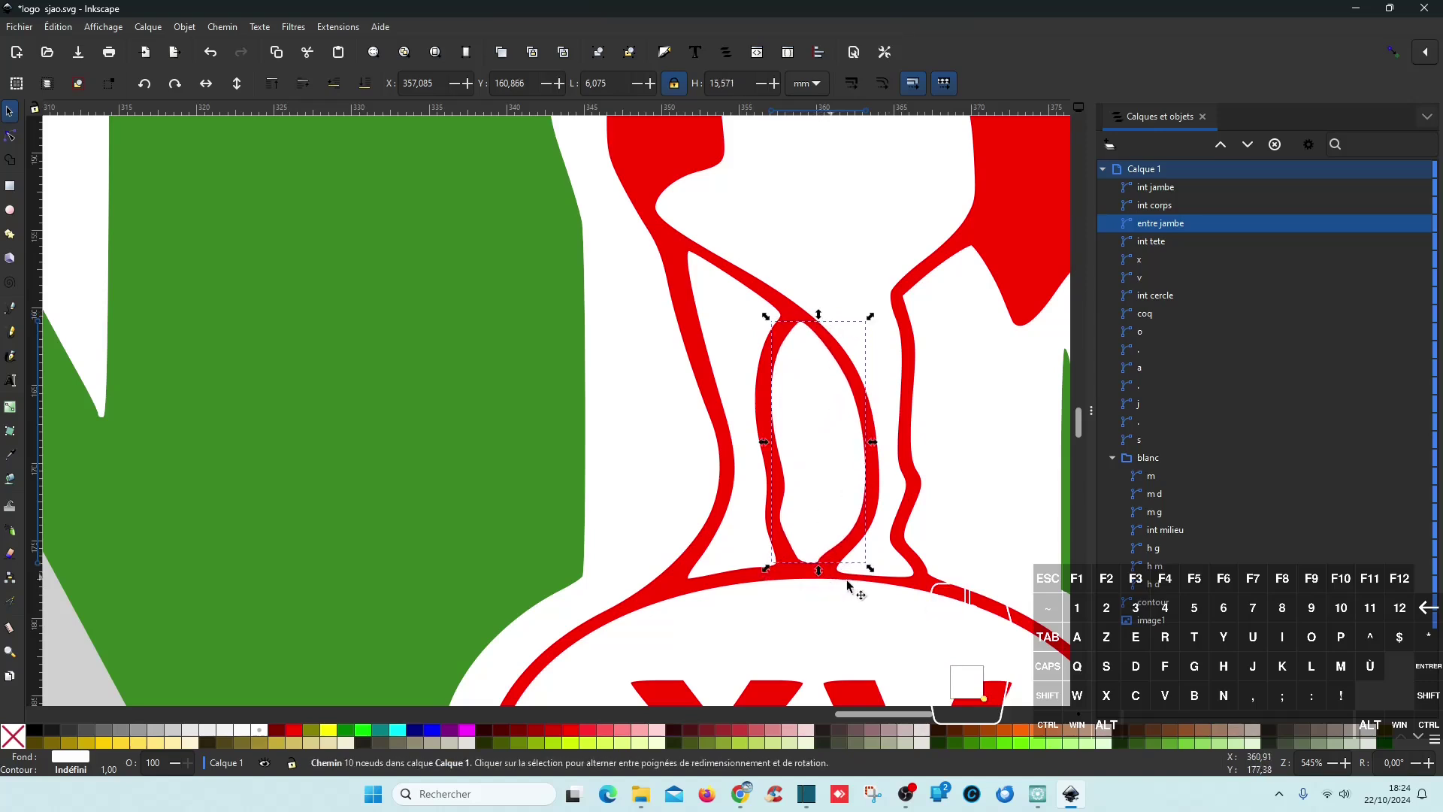
- Reduce the white int corps shape of the rooster's body to about 19.8 mm wide and 39.3 mm high
{"action": "left_click", "coordinate": [888, 357]}
{"action": "left_click_drag", "start_coordinate": [982, 269], "coordinate": [979, 269]}
{"action": "left_click_drag", "start_coordinate": [655, 270], "coordinate": [663, 271]}
{"action": "left_click_drag", "start_coordinate": [975, 269], "coordinate": [975, 269]}
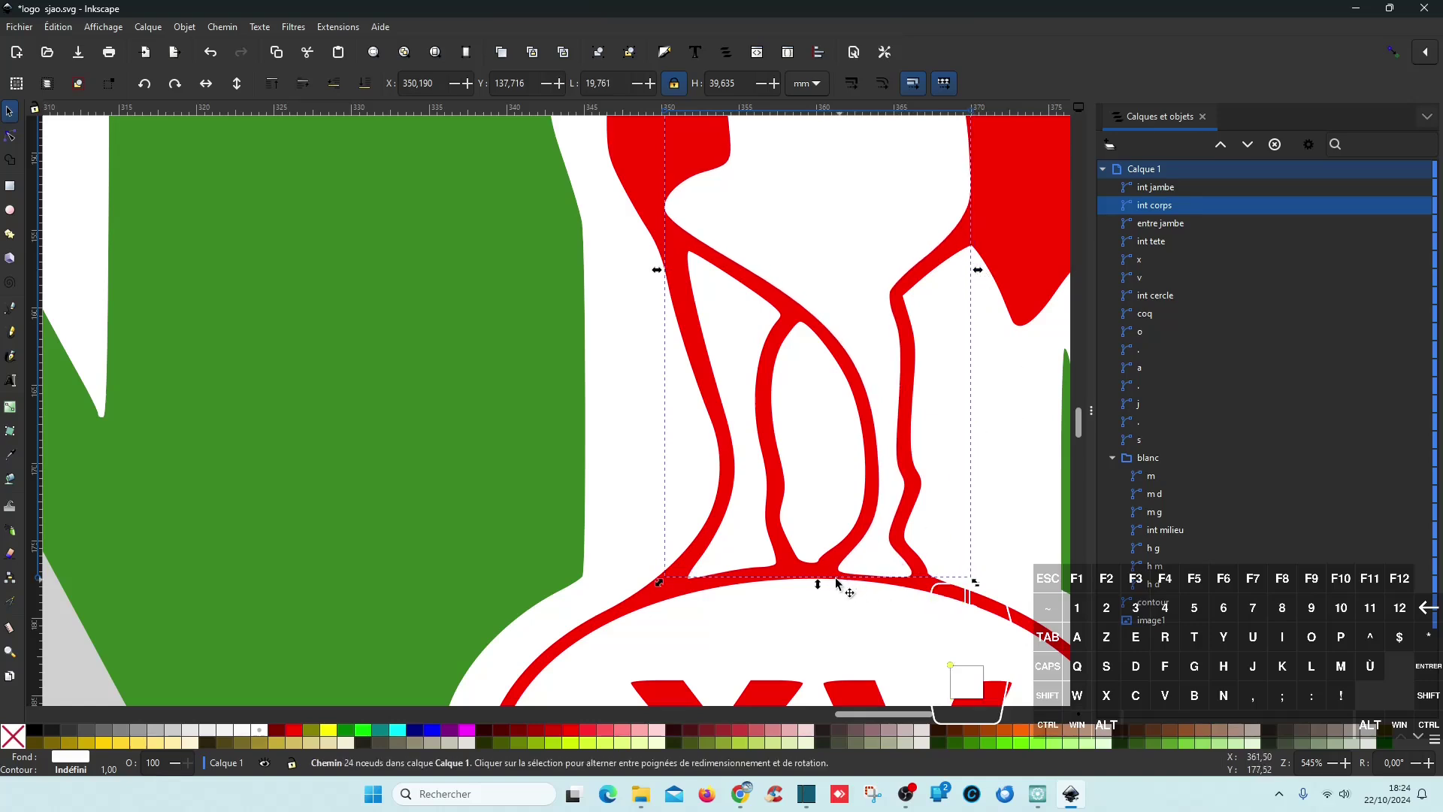
{"action": "left_click_drag", "start_coordinate": [818, 584], "coordinate": [818, 579]}
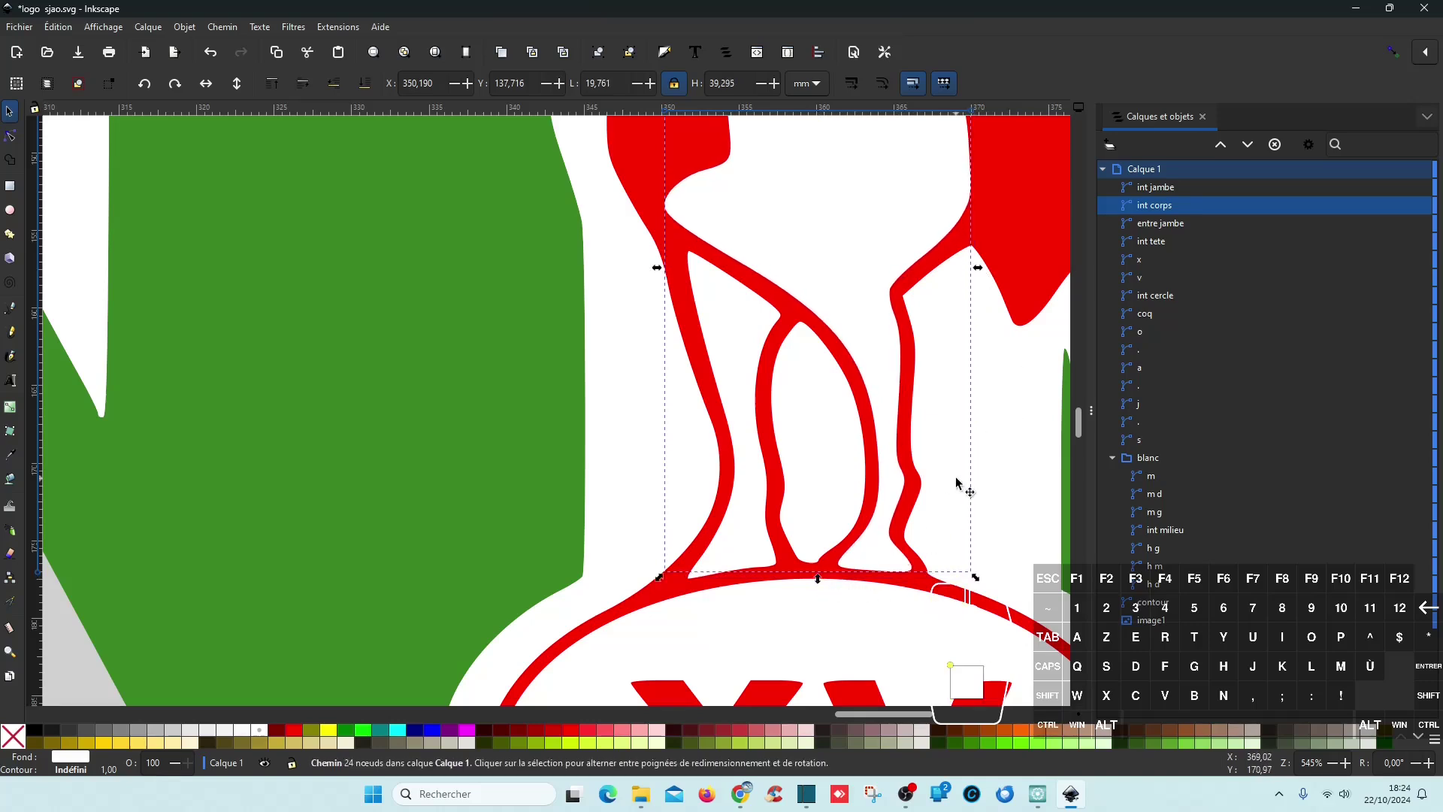
- Scale the white int cercle ellipse around XV down about its centre to about 39.2 mm by 24.0 mm
{"action": "scroll", "coordinate": [957, 481], "scroll_direction": "down", "scroll_amount": 3, "text": "ctrl"}
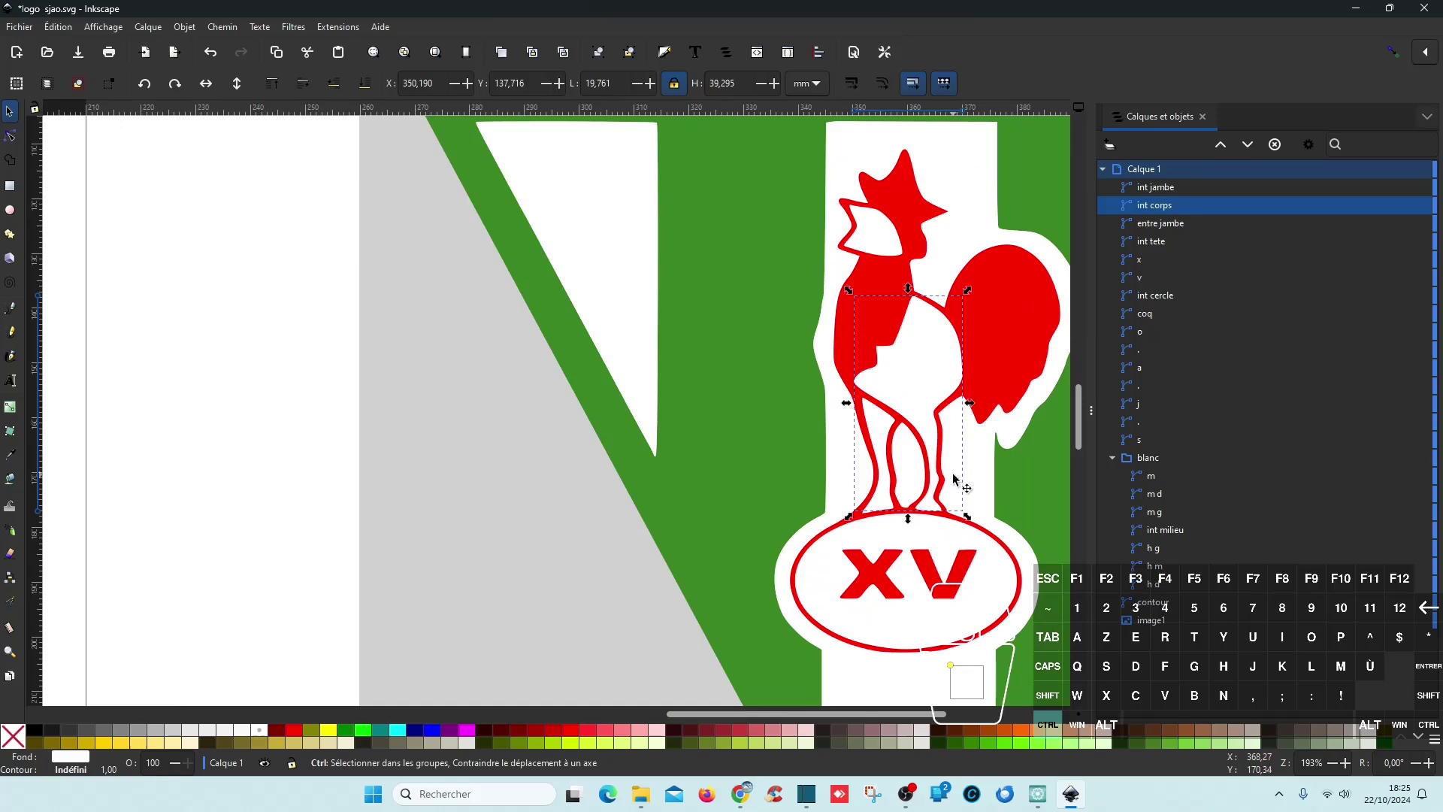
{"action": "left_click", "coordinate": [991, 584]}
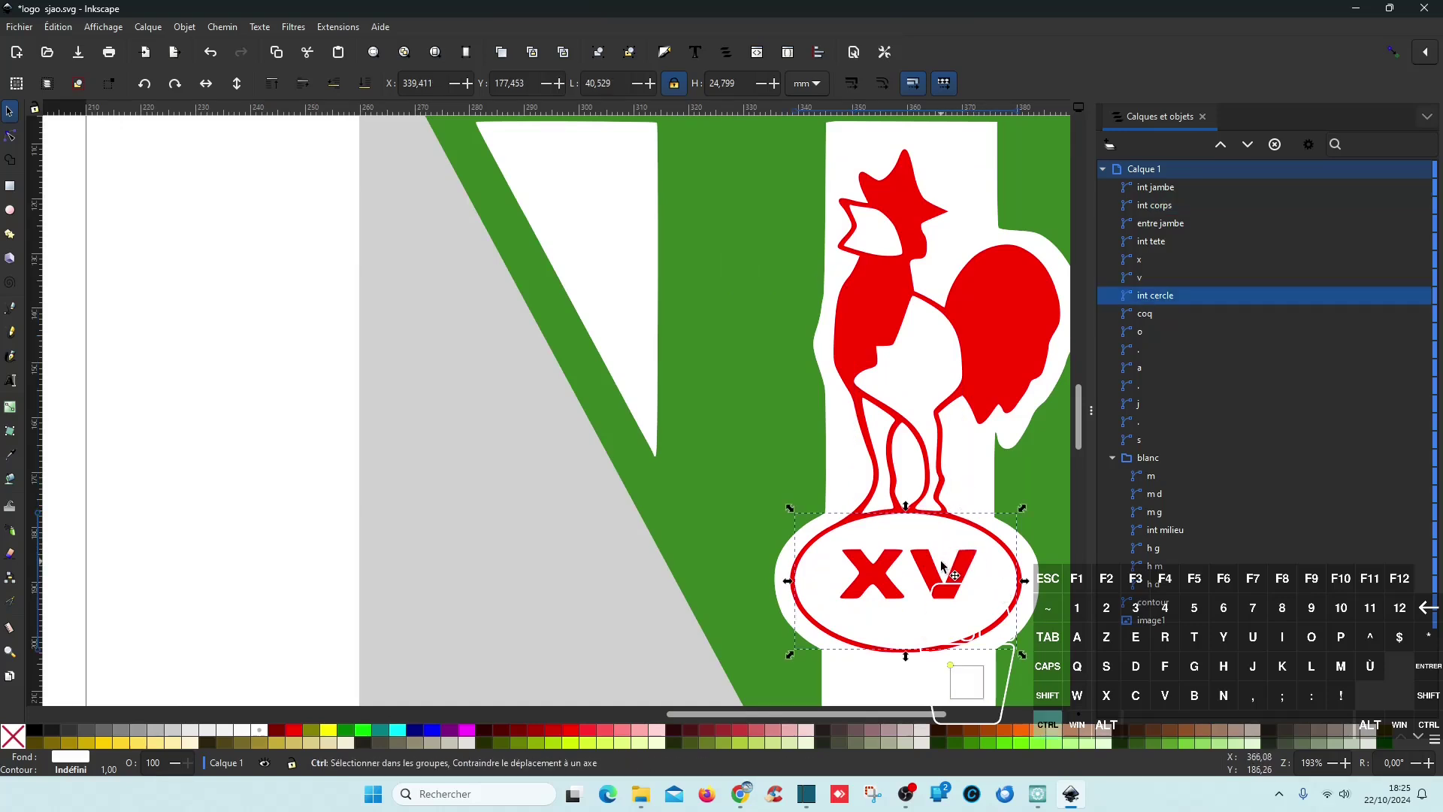
{"action": "scroll", "coordinate": [924, 583], "scroll_direction": "down", "scroll_amount": 1, "text": "ctrl"}
{"action": "scroll", "coordinate": [925, 582], "scroll_direction": "up", "scroll_amount": 2, "text": "ctrl"}
{"action": "scroll", "coordinate": [934, 596], "scroll_direction": "up", "scroll_amount": 1, "text": "ctrl"}
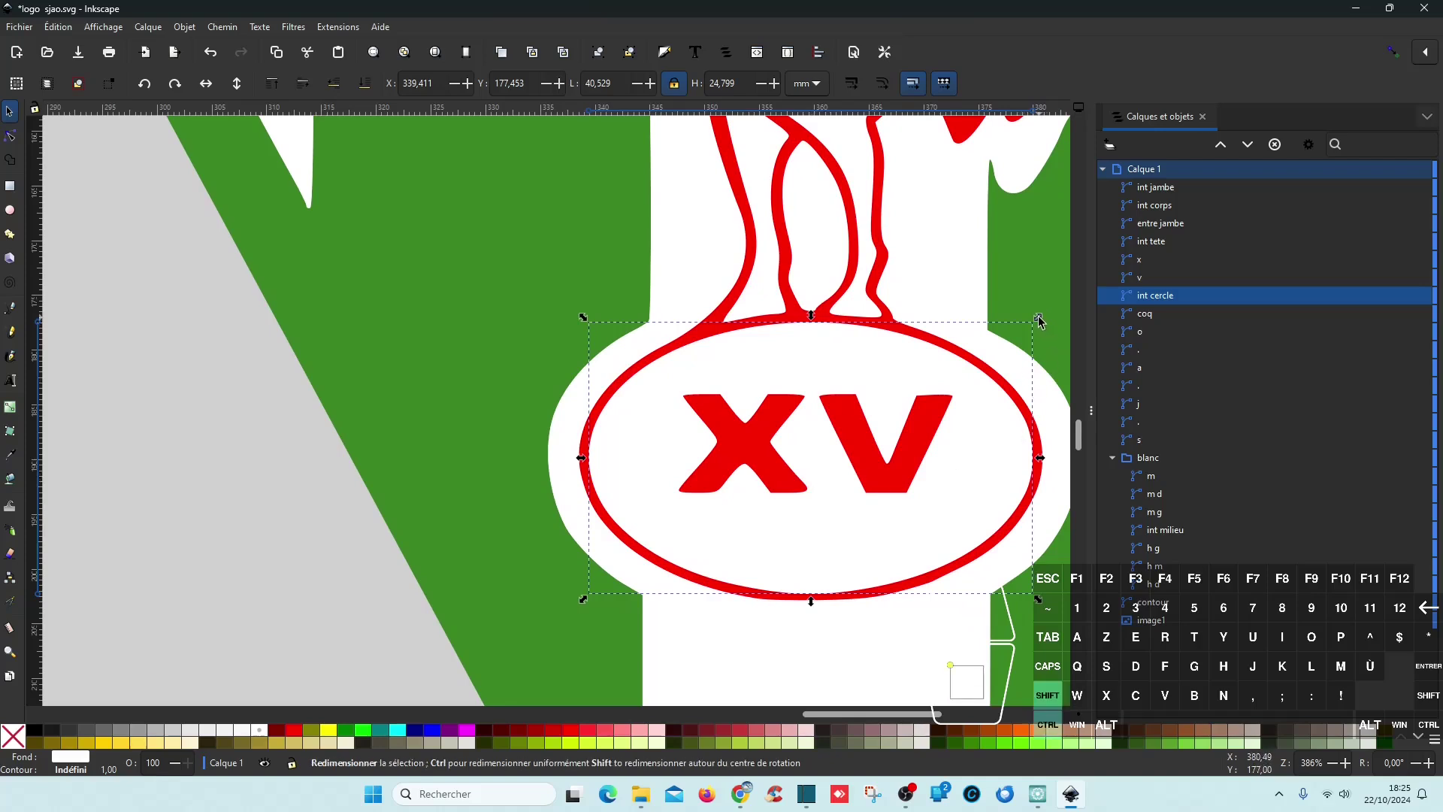
{"action": "left_click_drag", "start_coordinate": [1040, 321], "coordinate": [1034, 323]}
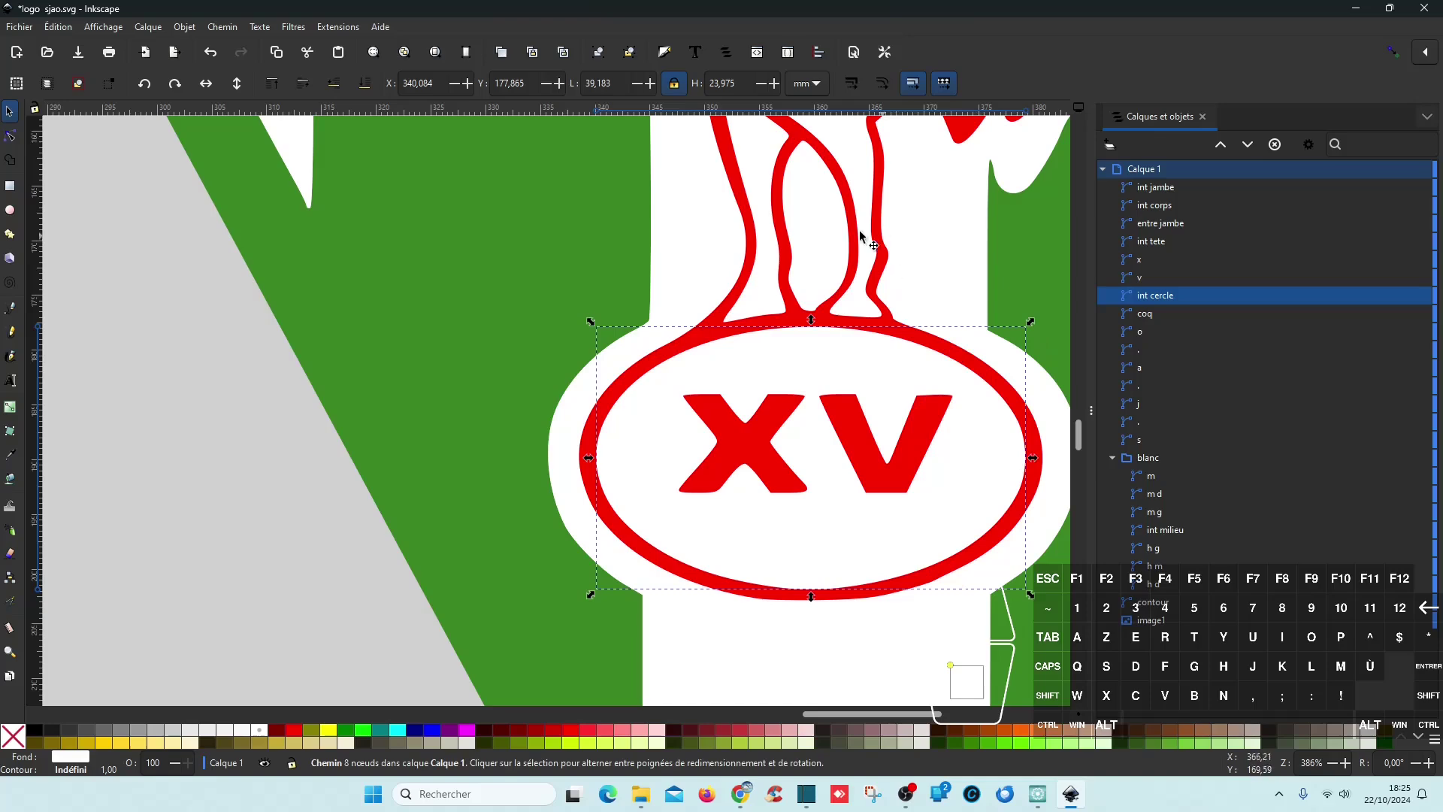
- Shrink the white int tete shape in the rooster's head to about 10.3 mm by 8.6 mm and save the drawing
{"action": "scroll", "coordinate": [879, 241], "scroll_direction": "down", "scroll_amount": 3}
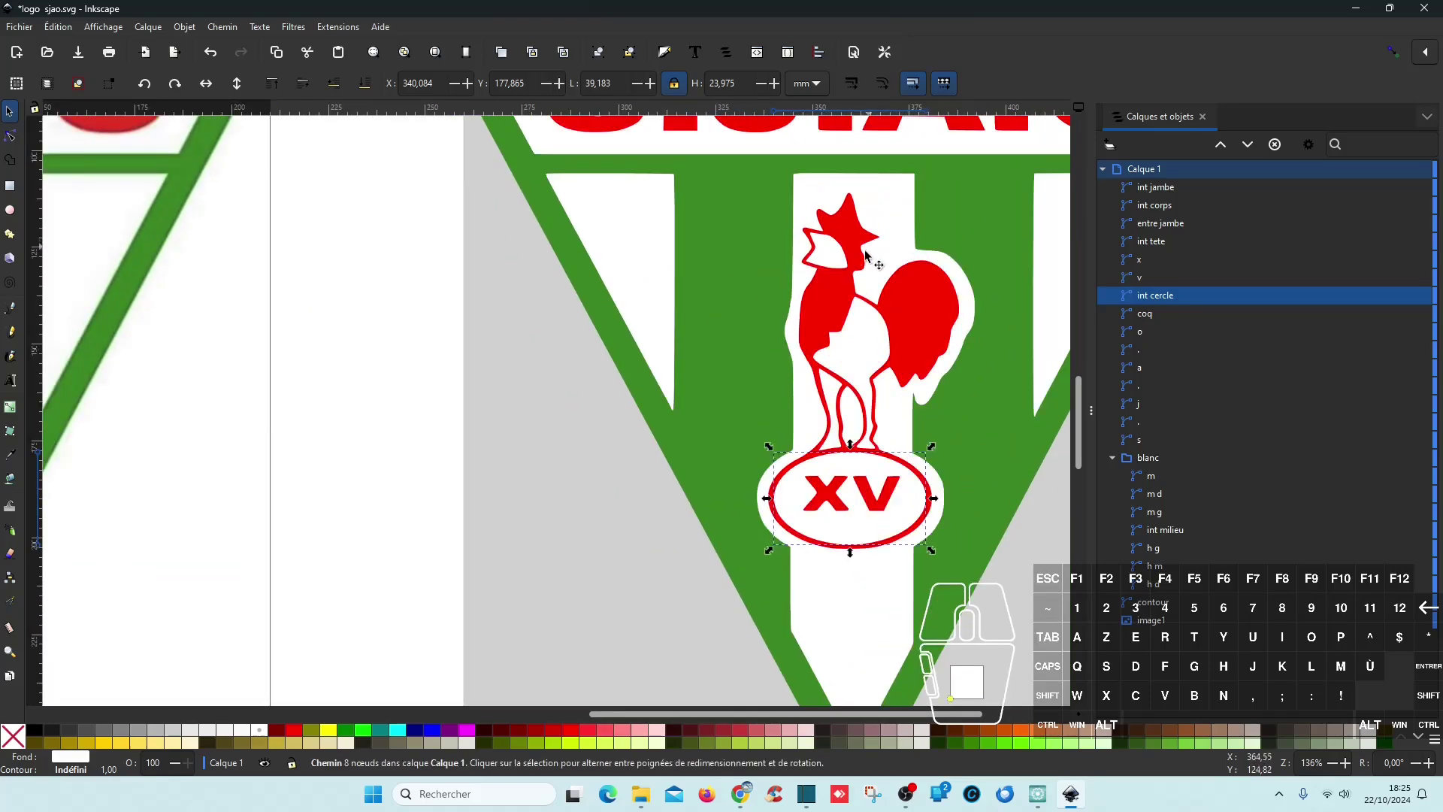
{"action": "left_click", "coordinate": [826, 250]}
{"action": "scroll", "coordinate": [826, 251], "scroll_direction": "up", "scroll_amount": 4}
{"action": "left_click_drag", "start_coordinate": [744, 220], "coordinate": [751, 225]}
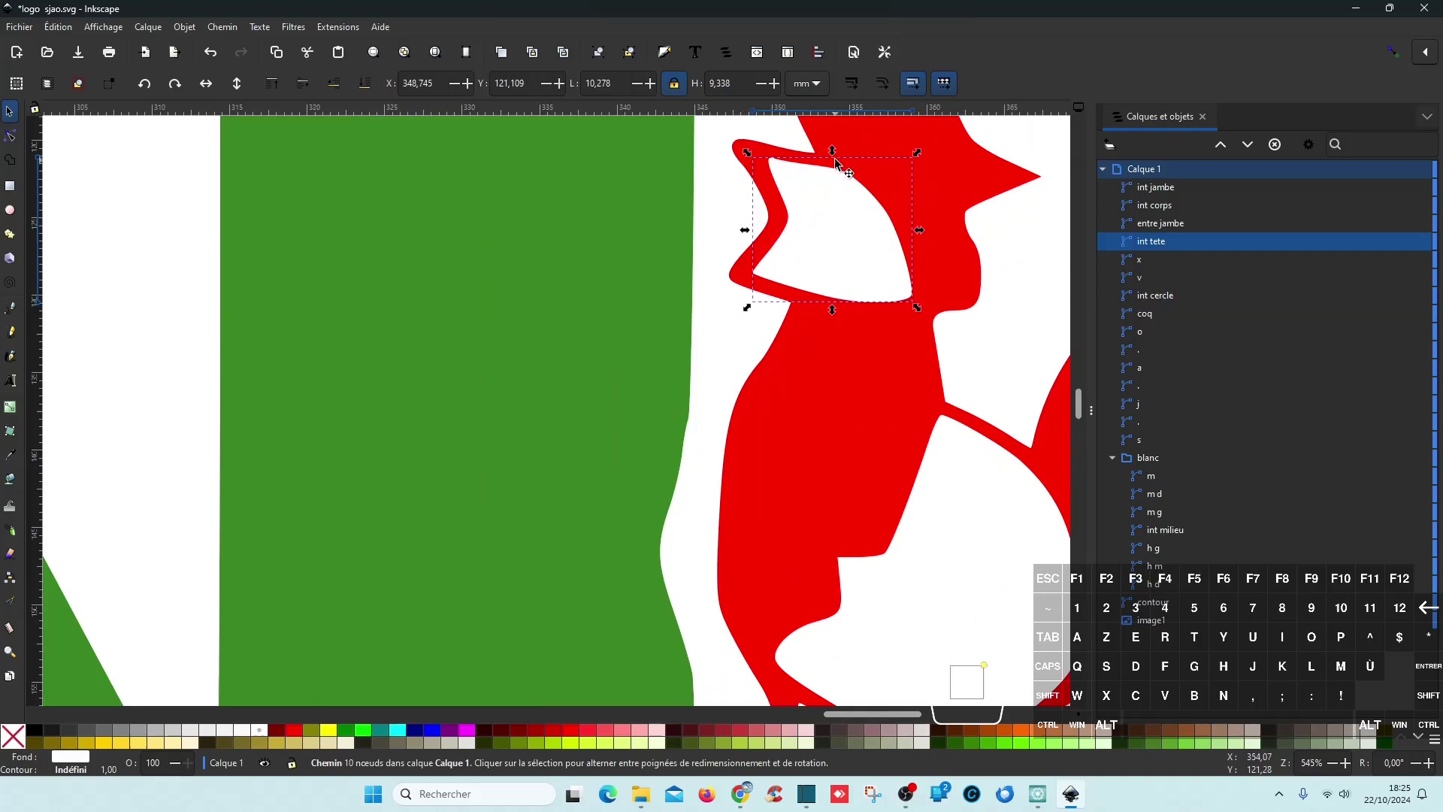
{"action": "left_click_drag", "start_coordinate": [831, 151], "coordinate": [832, 158]}
{"action": "left_click_drag", "start_coordinate": [834, 312], "coordinate": [834, 305]}
{"action": "key", "text": "ctrl+s"}
- Merge the int jambe, int corps, entre jambe and int tete shapes into a single path with Union
{"action": "scroll", "coordinate": [874, 387], "scroll_direction": "down", "scroll_amount": 3}
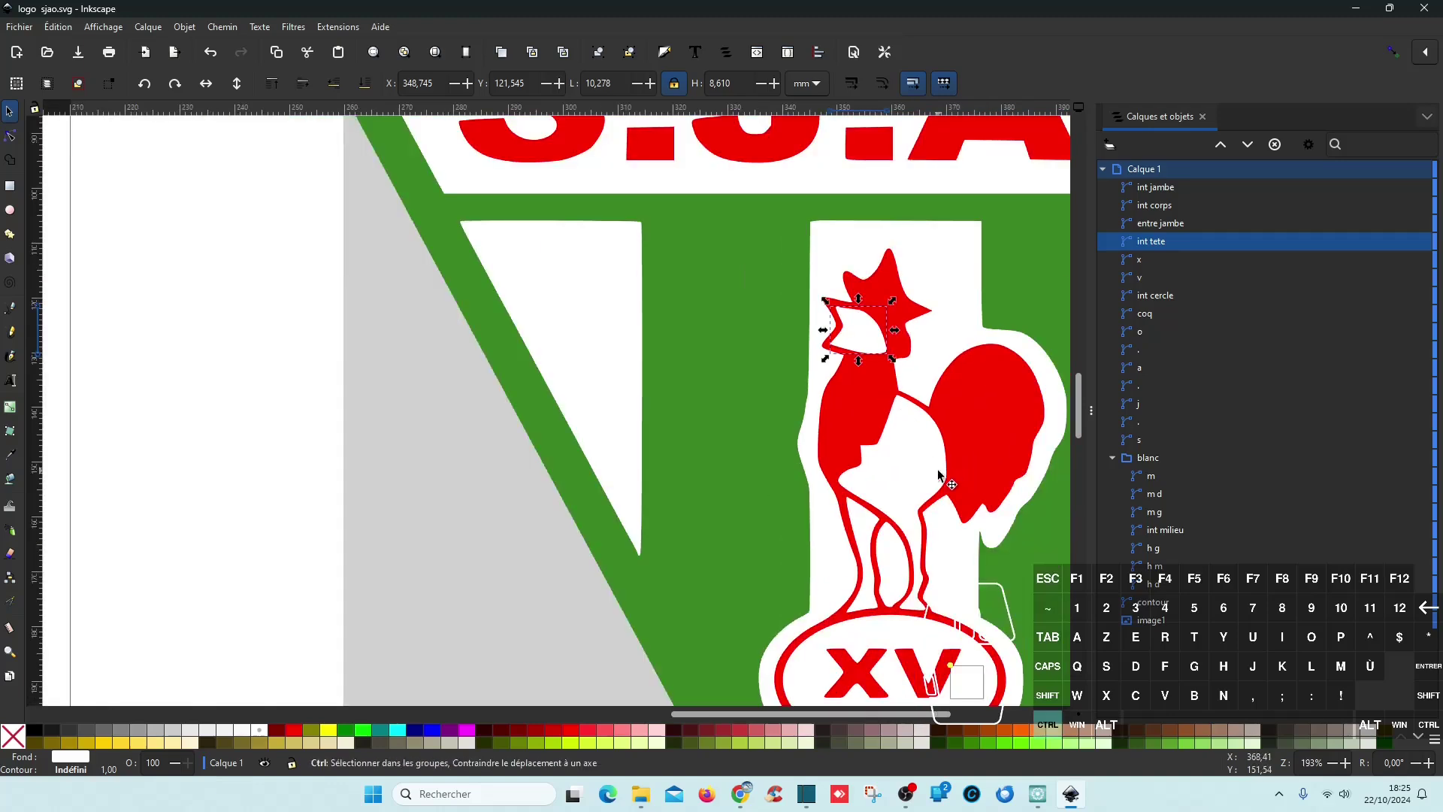
{"action": "scroll", "coordinate": [969, 471], "scroll_direction": "down", "scroll_amount": 3}
{"action": "scroll", "coordinate": [999, 470], "scroll_direction": "up", "scroll_amount": 1}
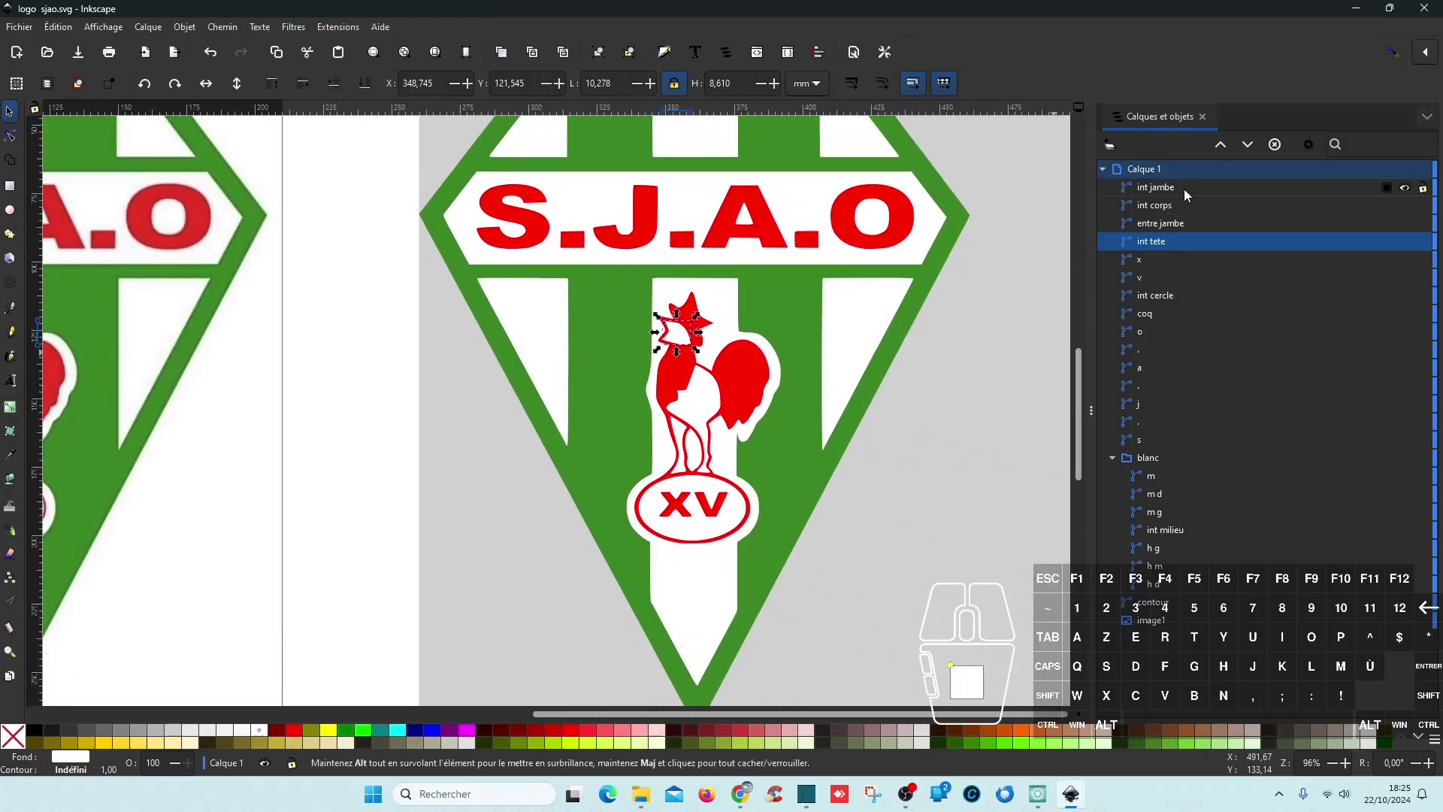
{"action": "left_click", "coordinate": [1179, 188]}
{"action": "left_click", "coordinate": [1164, 242], "text": "shift"}
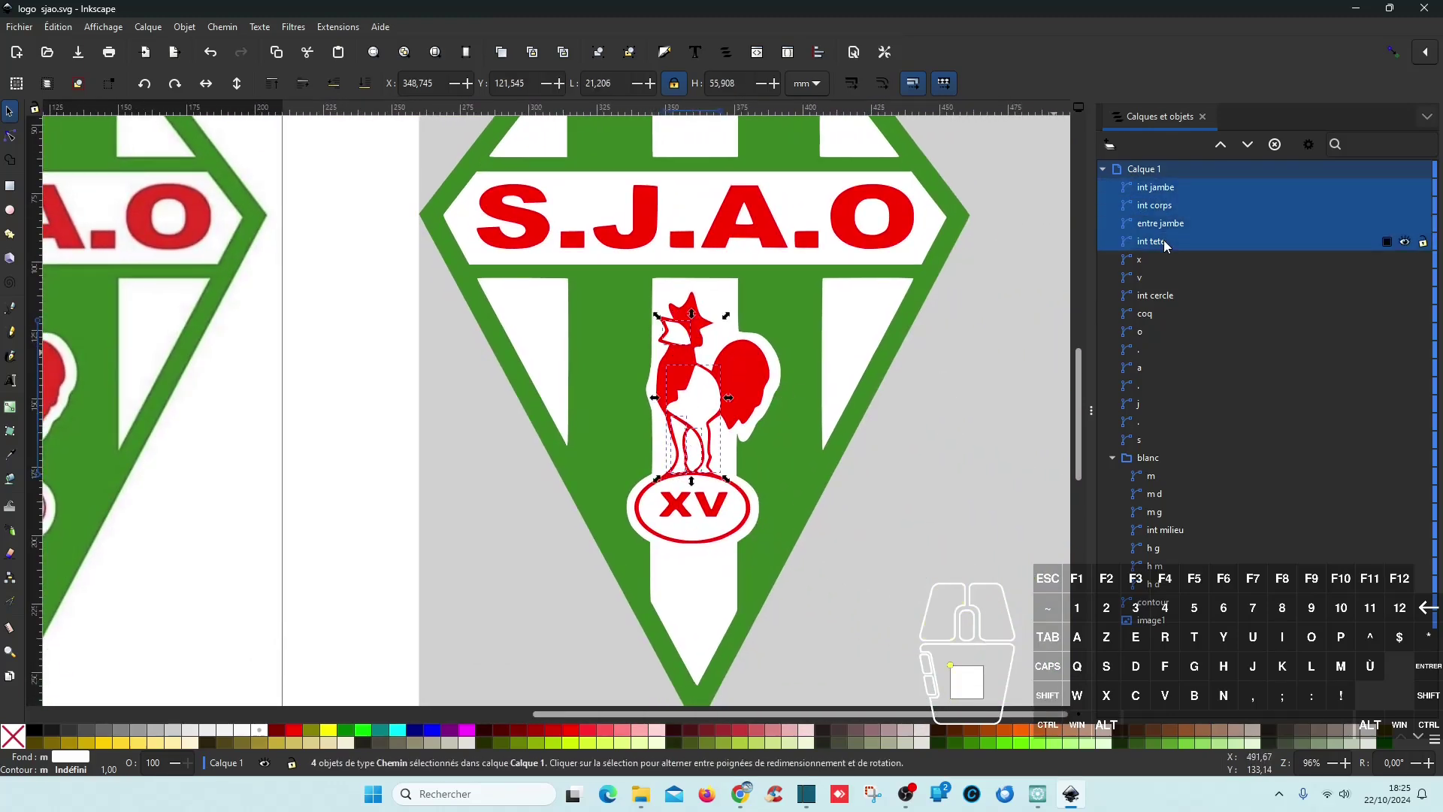
{"action": "key", "text": "ctrl"}
{"action": "key", "text": "shift"}
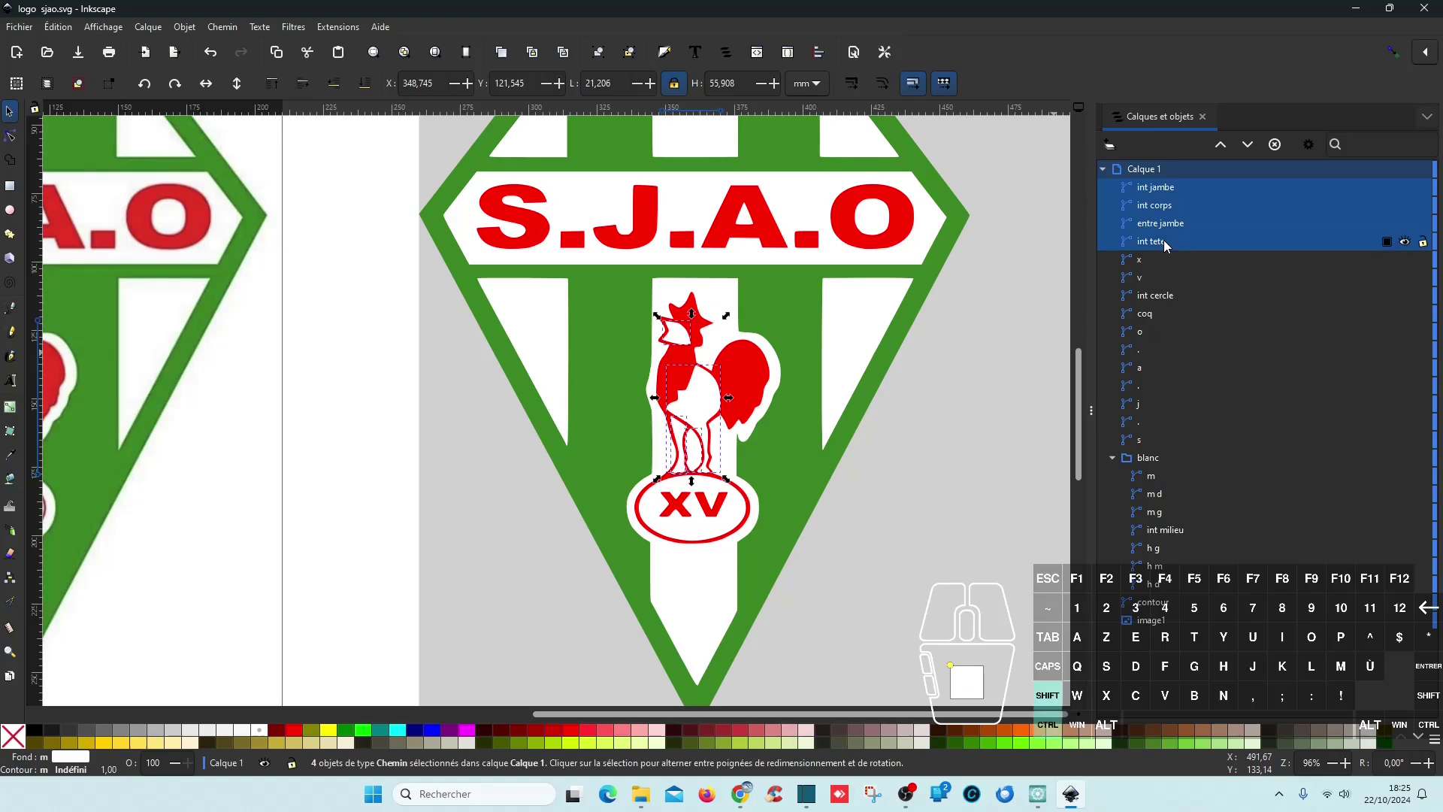
{"action": "key", "text": "ctrl+plus"}
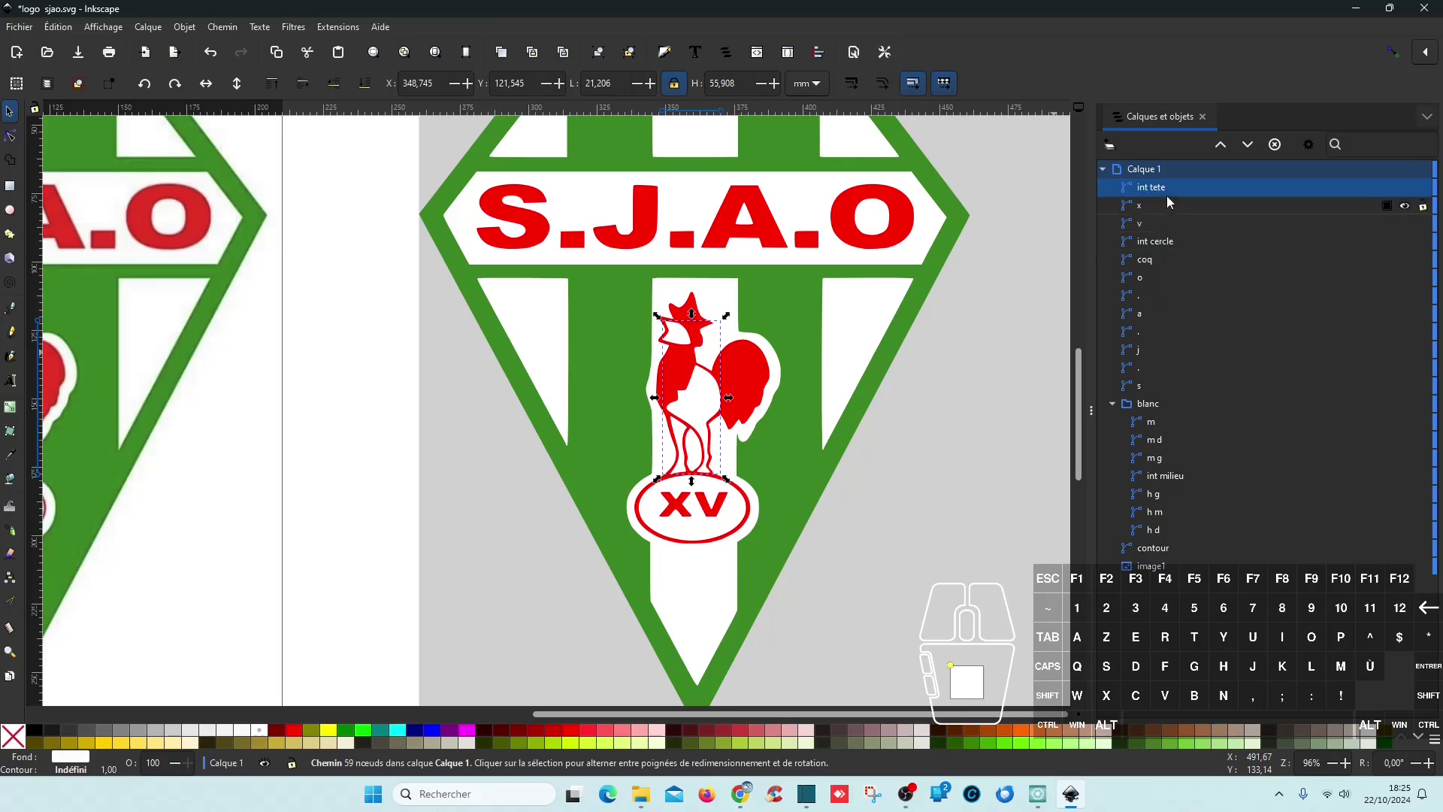
- Subtract the merged int tete shape from the red coq path with Difference and save the drawing
{"action": "key", "text": "ctrl"}
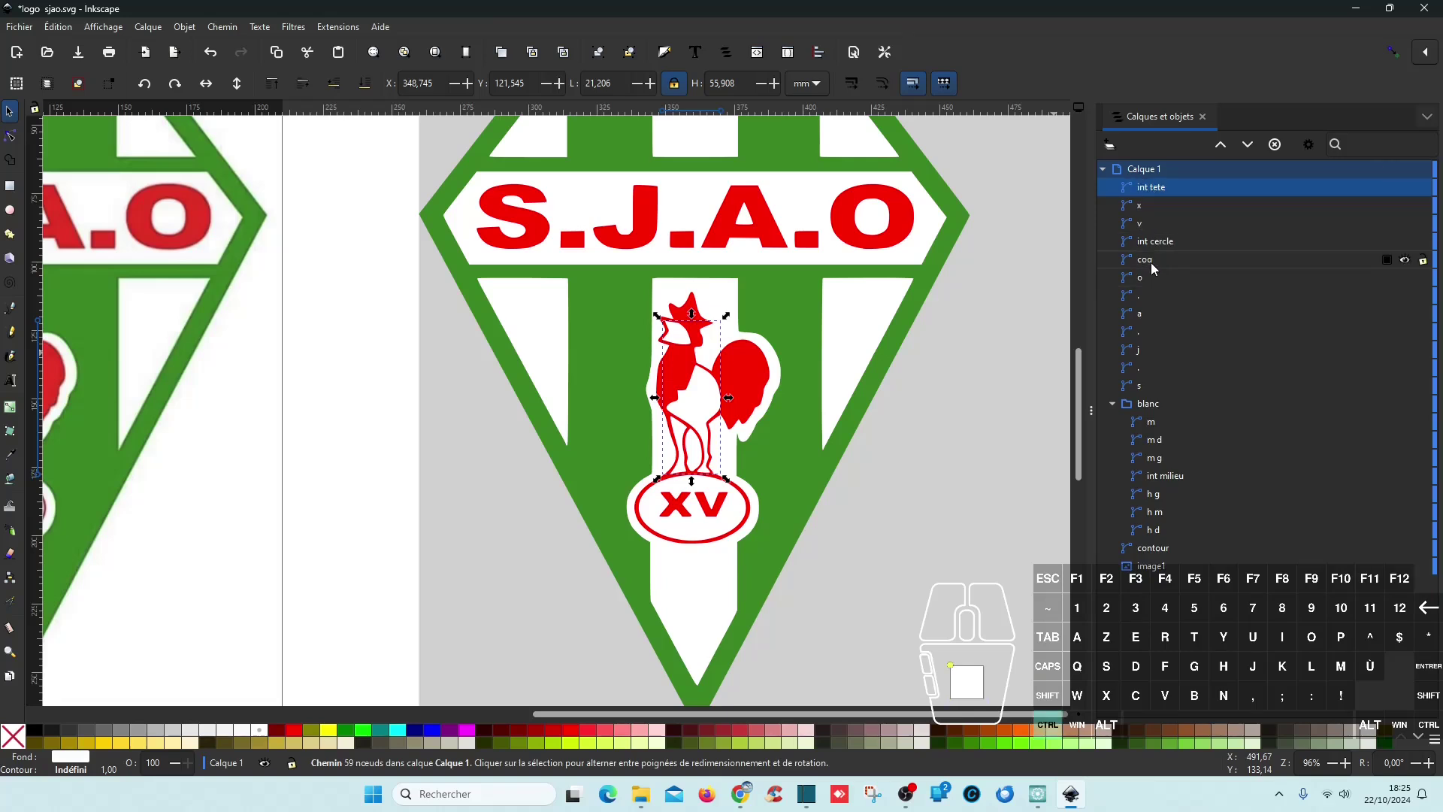
{"action": "left_click", "coordinate": [1403, 188]}
{"action": "left_click", "coordinate": [1404, 188]}
{"action": "left_click", "coordinate": [1404, 188]}
{"action": "left_click", "coordinate": [1404, 188]}
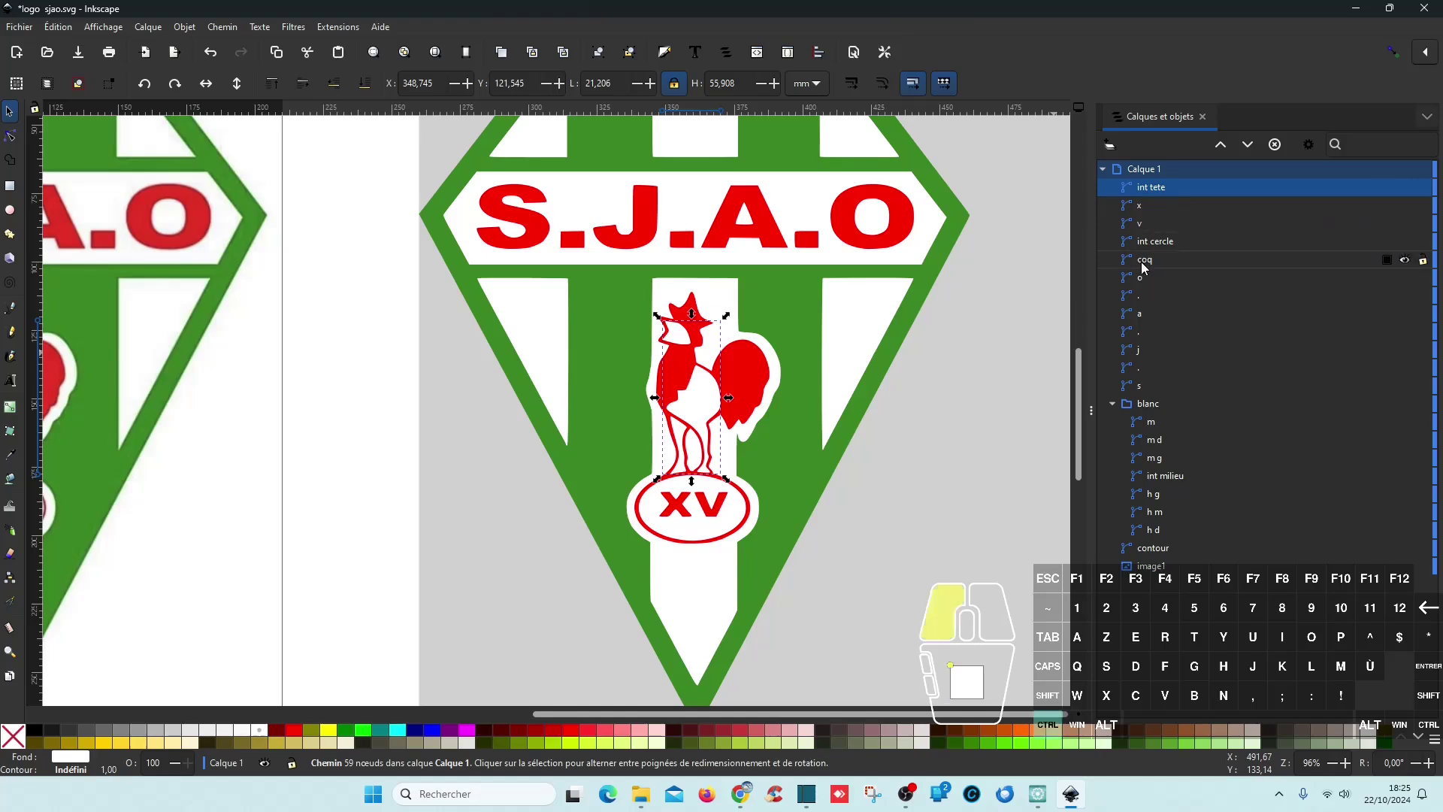
{"action": "left_click", "coordinate": [1140, 260]}
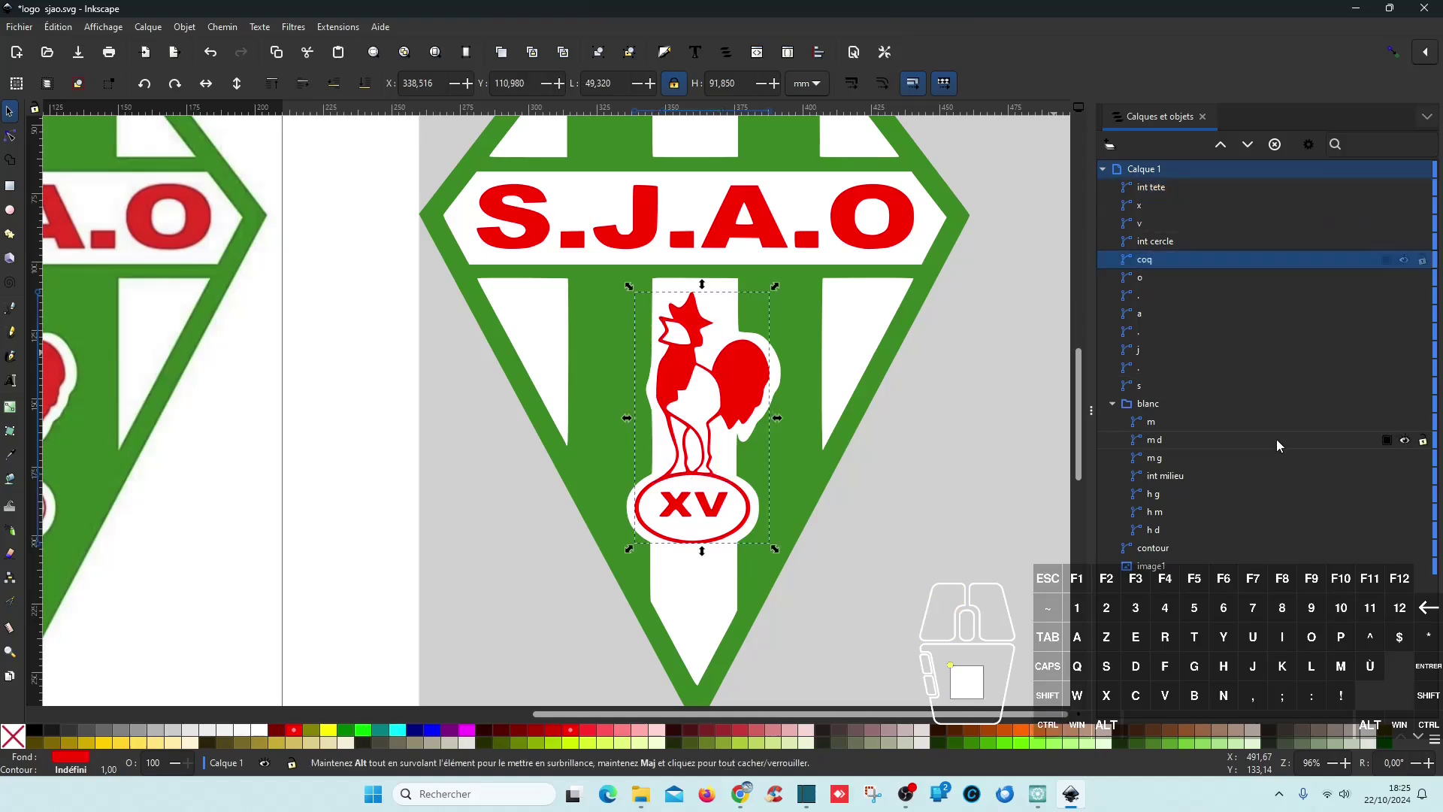
{"action": "left_click", "coordinate": [1174, 186]}
{"action": "left_click", "coordinate": [1155, 275], "text": "ctrl"}
{"action": "left_click", "coordinate": [1176, 186]}
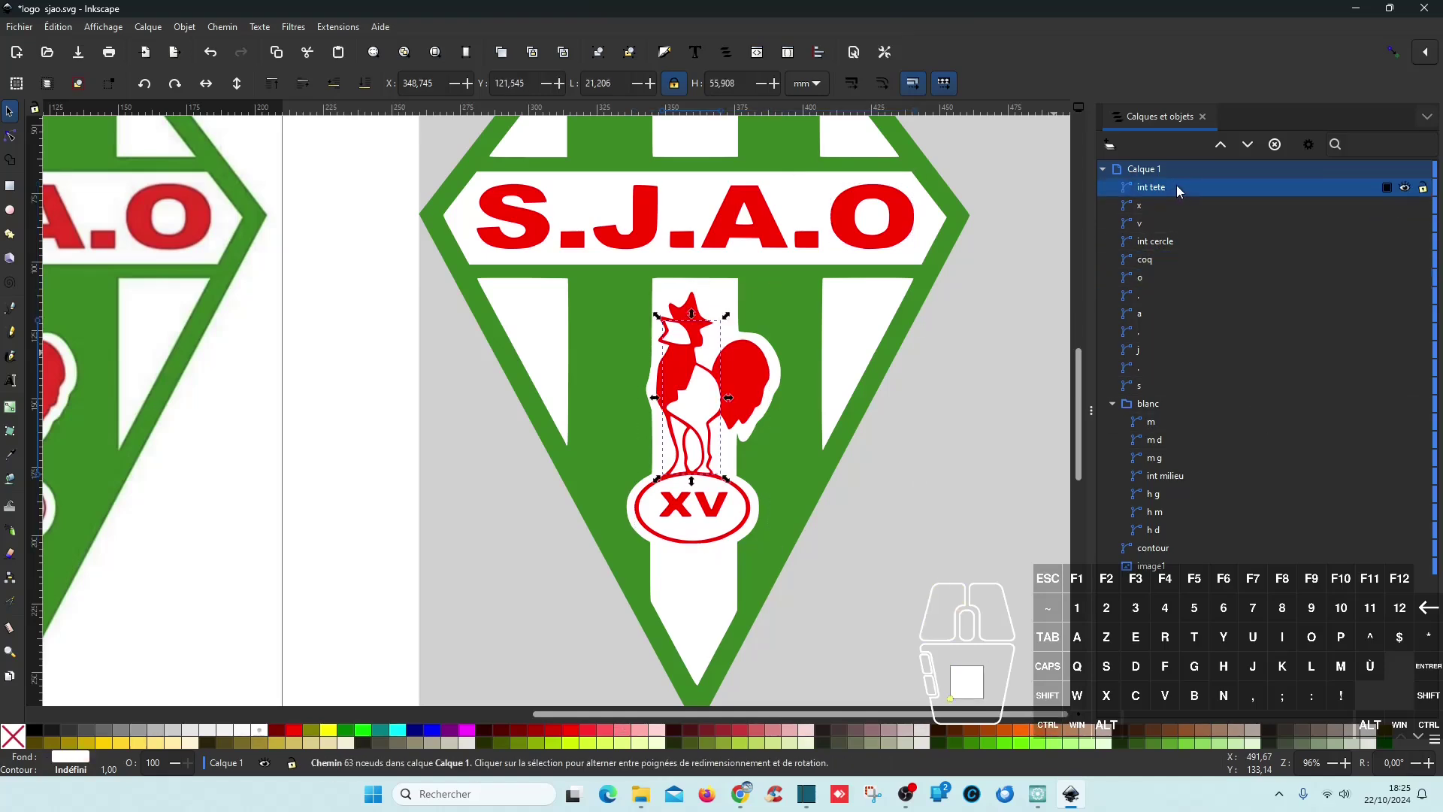
{"action": "left_click", "coordinate": [1157, 260], "text": "ctrl"}
{"action": "left_click", "coordinate": [221, 29]}
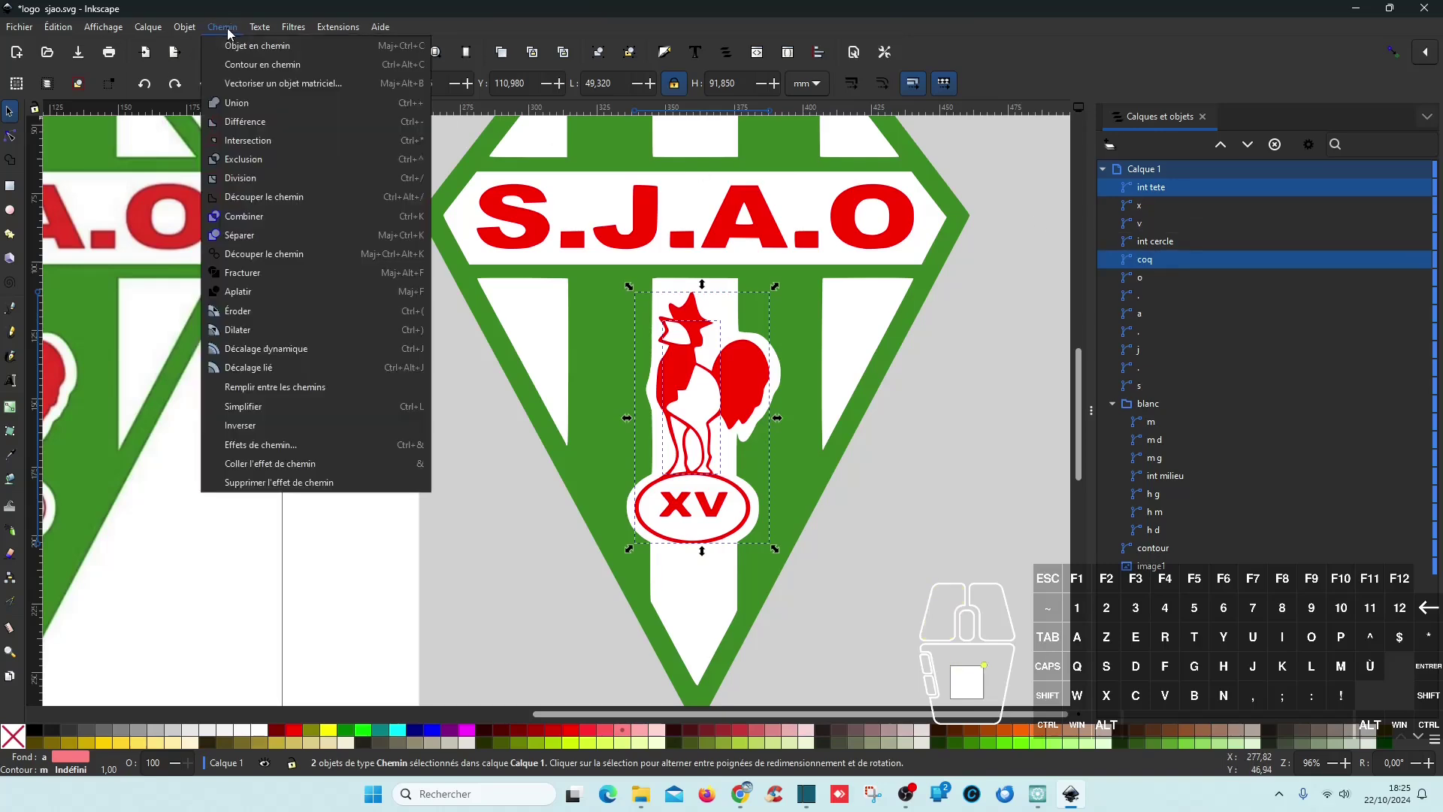
{"action": "left_click", "coordinate": [277, 122]}
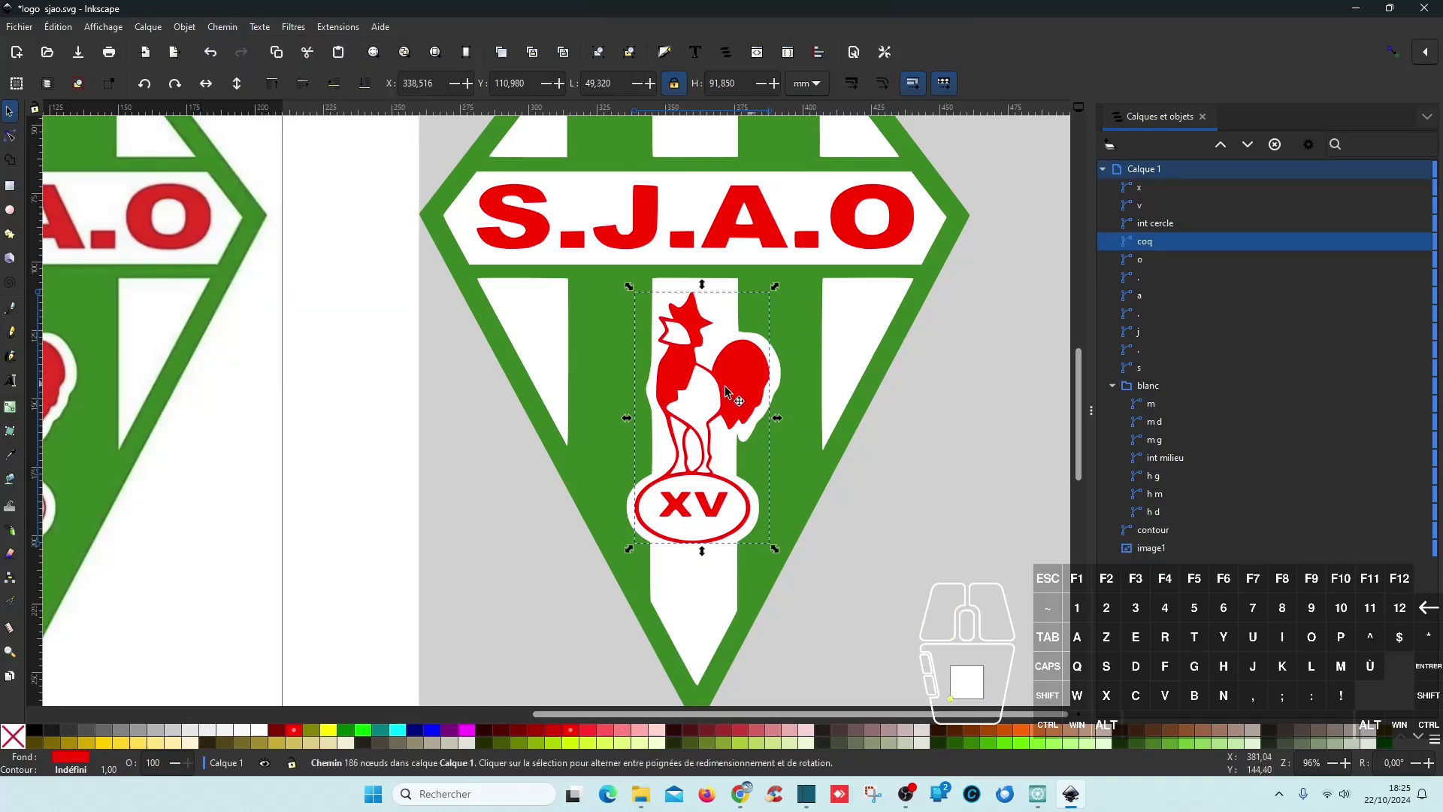
{"action": "key", "text": "ctrl+s"}
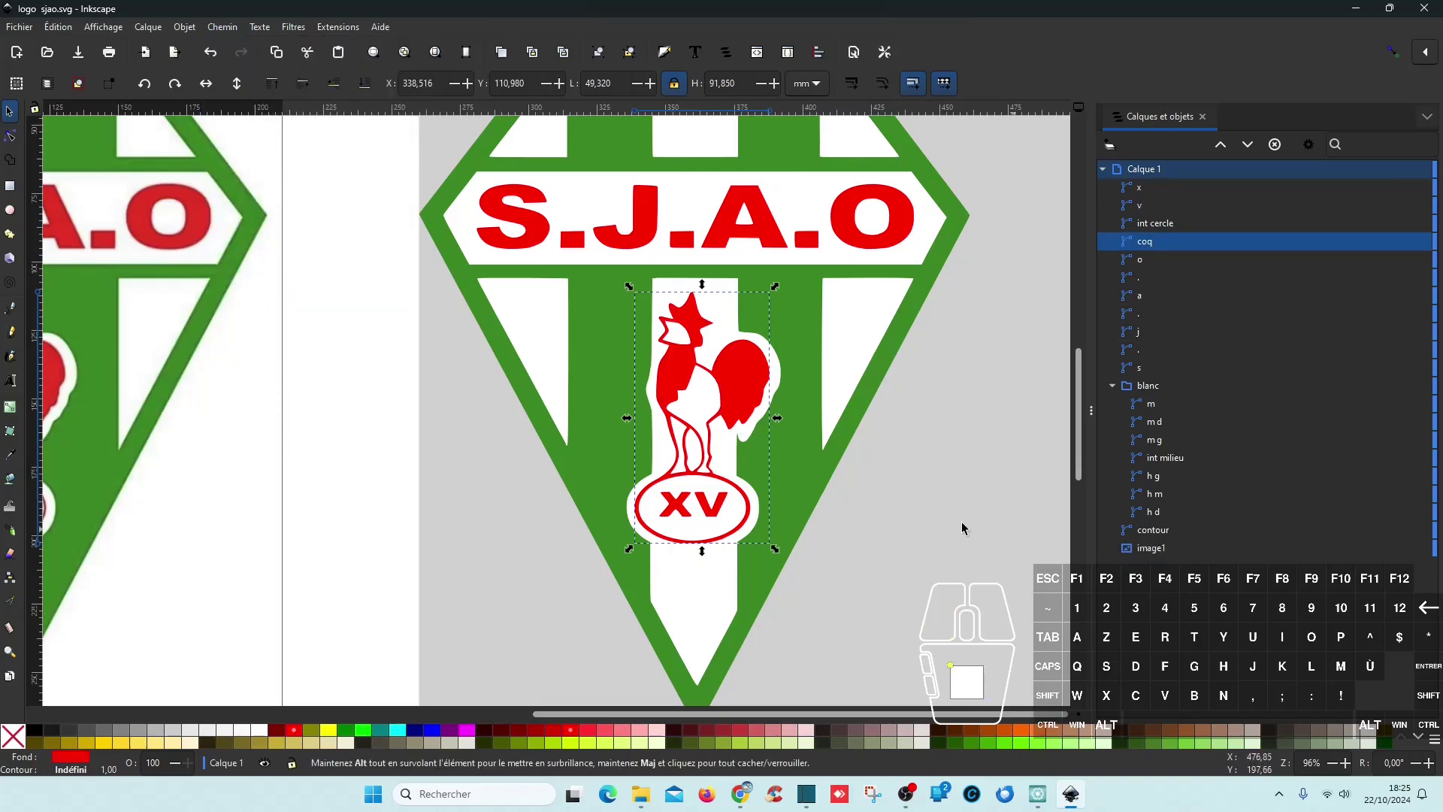
- Scale the complete vector logo beside the reference image proportionally to 70 mm wide and save the drawing
{"action": "scroll", "coordinate": [868, 516], "scroll_direction": "down", "scroll_amount": 3, "text": "ctrl"}
{"action": "left_click_drag", "start_coordinate": [970, 648], "coordinate": [675, 273]}
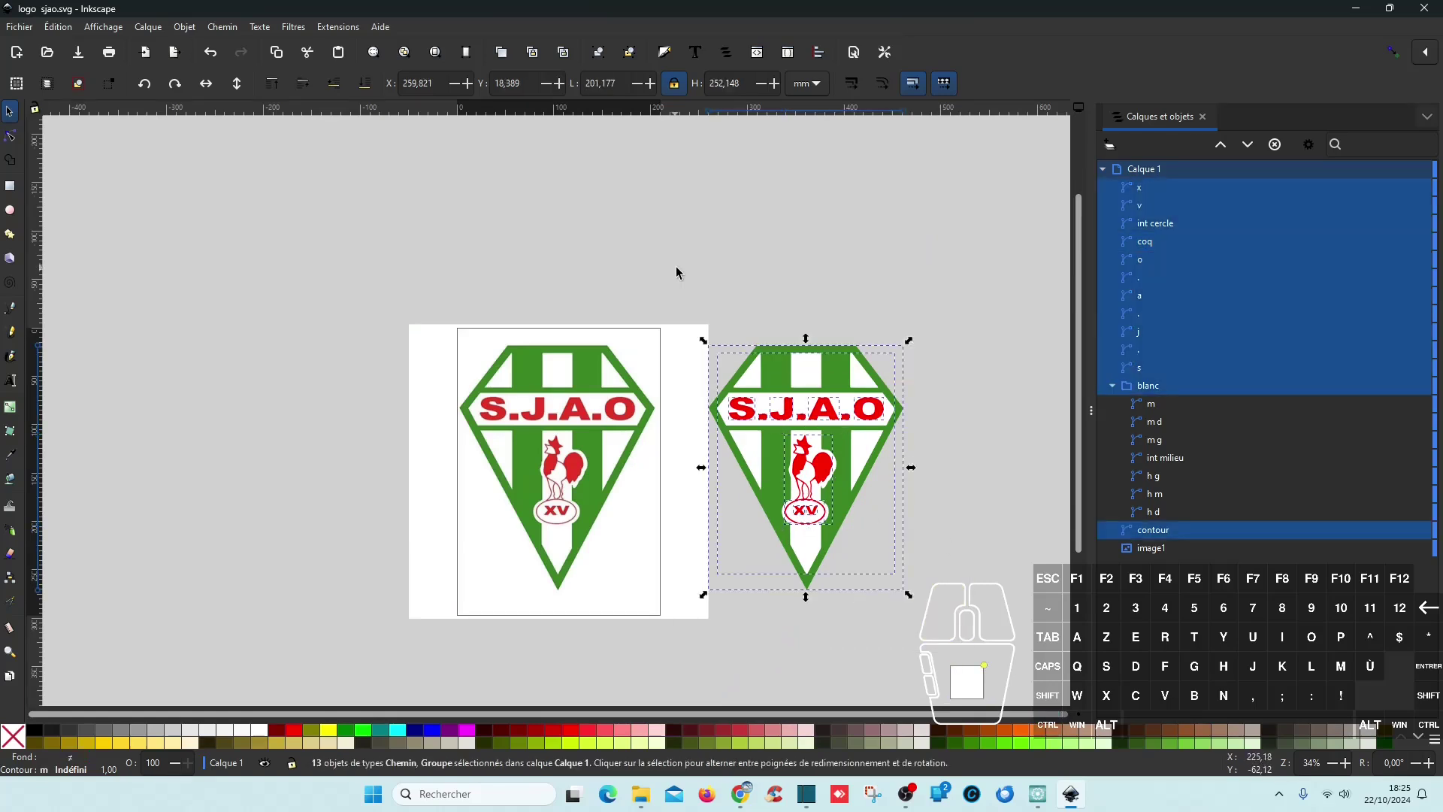
{"action": "left_click", "coordinate": [622, 91]}
{"action": "type", "text": "70"}
{"action": "key", "text": "Return"}
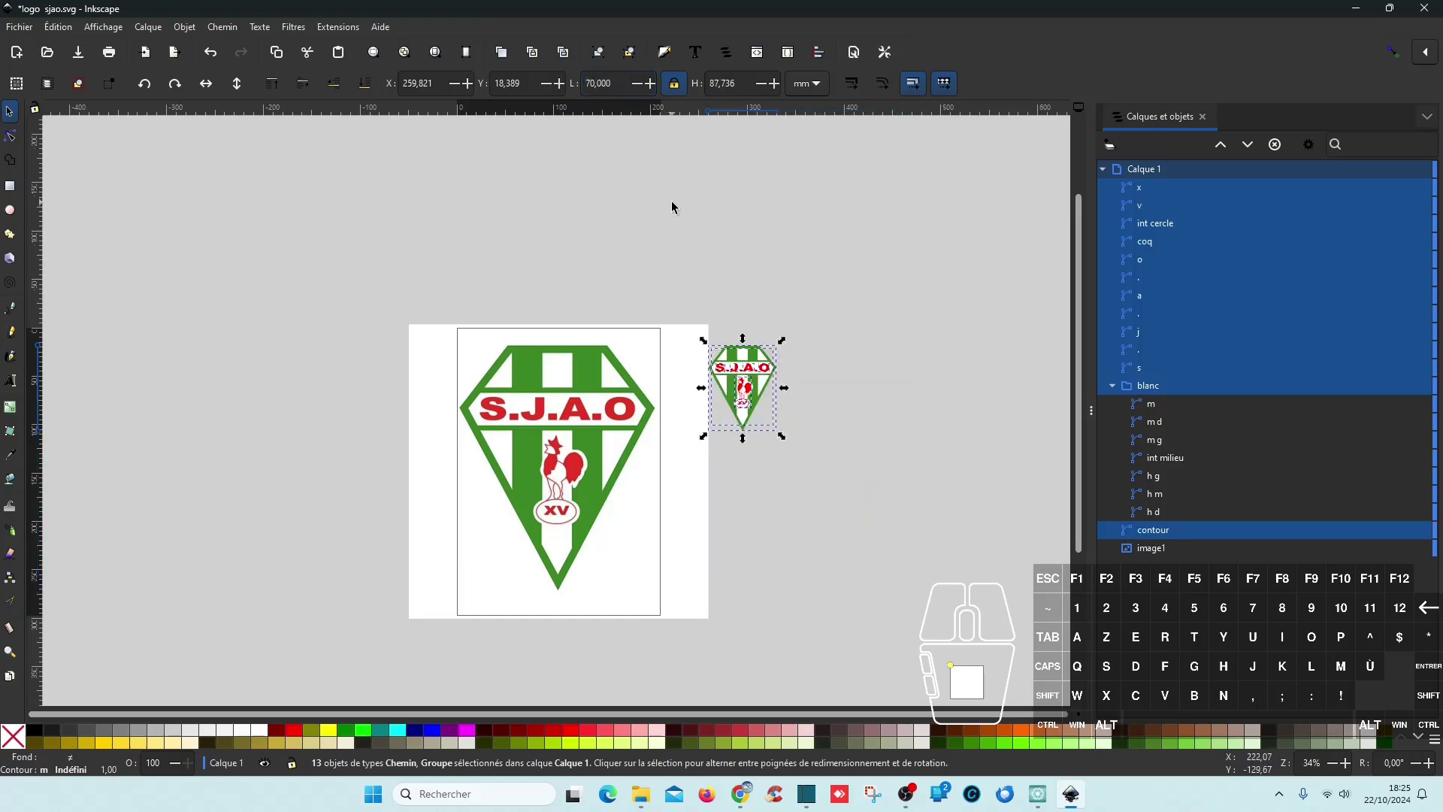
{"action": "key", "text": "ctrl+s"}
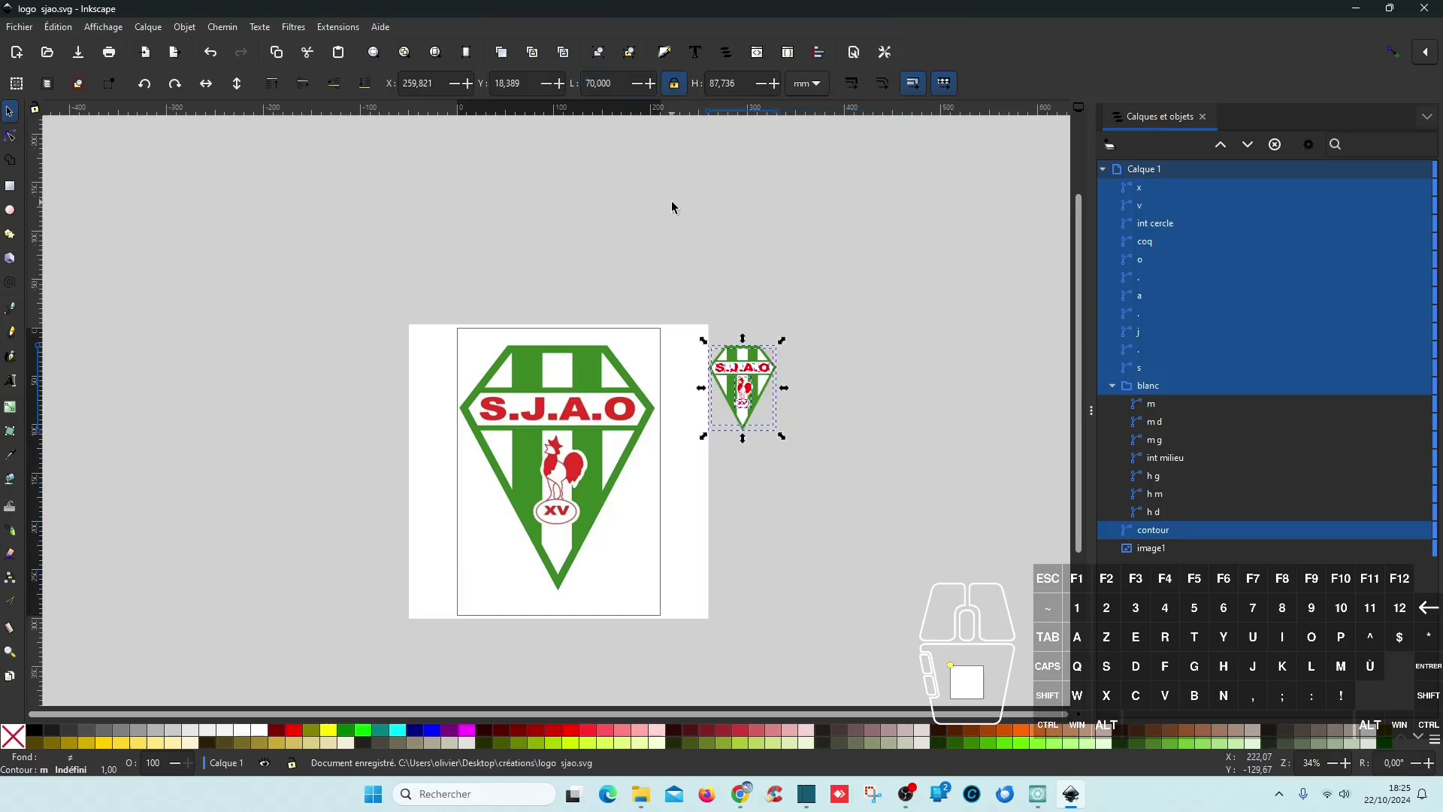
- Switch to Artistic Digitizer, close the New 5 document without saving and bring the resized logo into a new design
{"action": "left_click", "coordinate": [1353, 7]}
{"action": "left_click", "coordinate": [109, 83]}
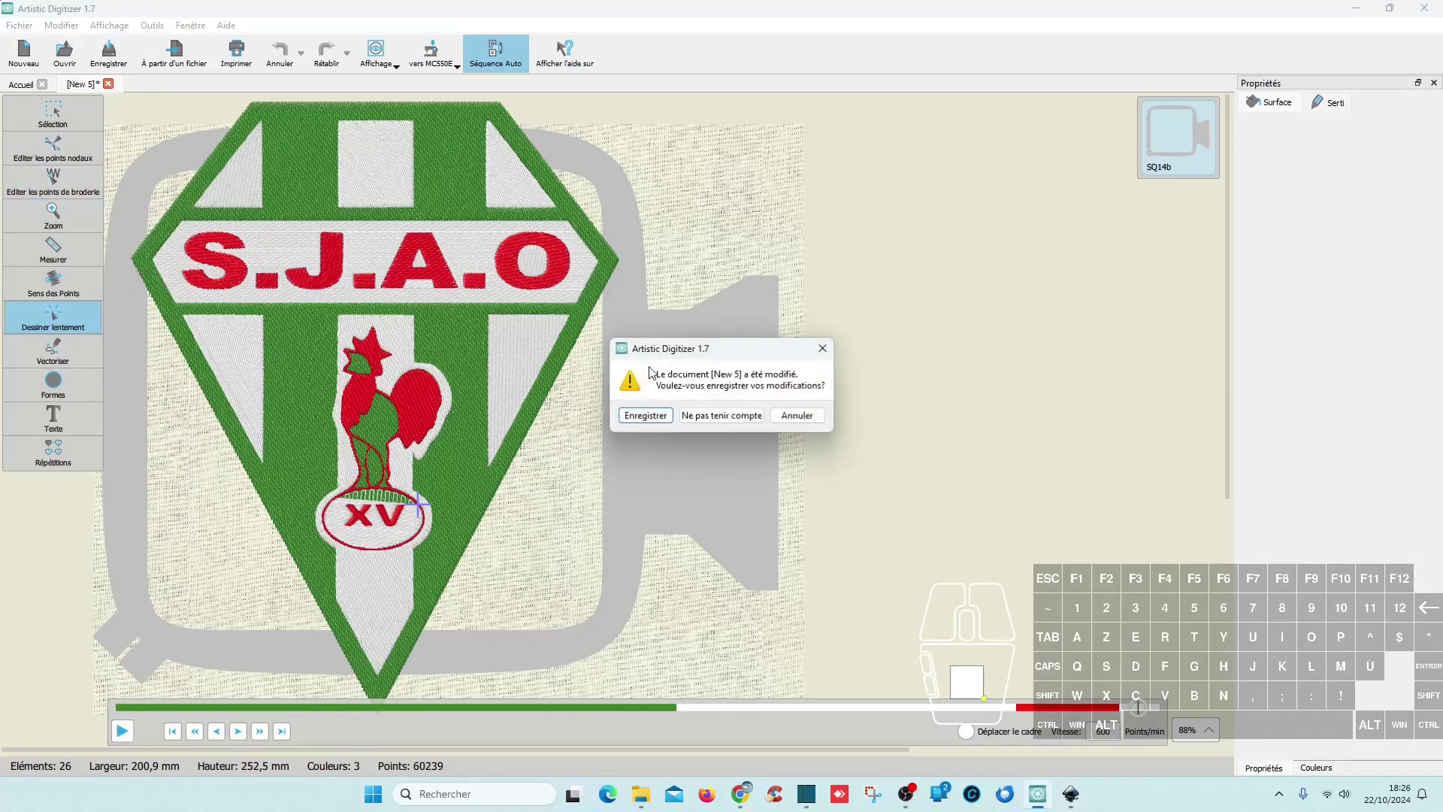
{"action": "left_click", "coordinate": [730, 414]}
{"action": "left_click", "coordinate": [357, 255]}
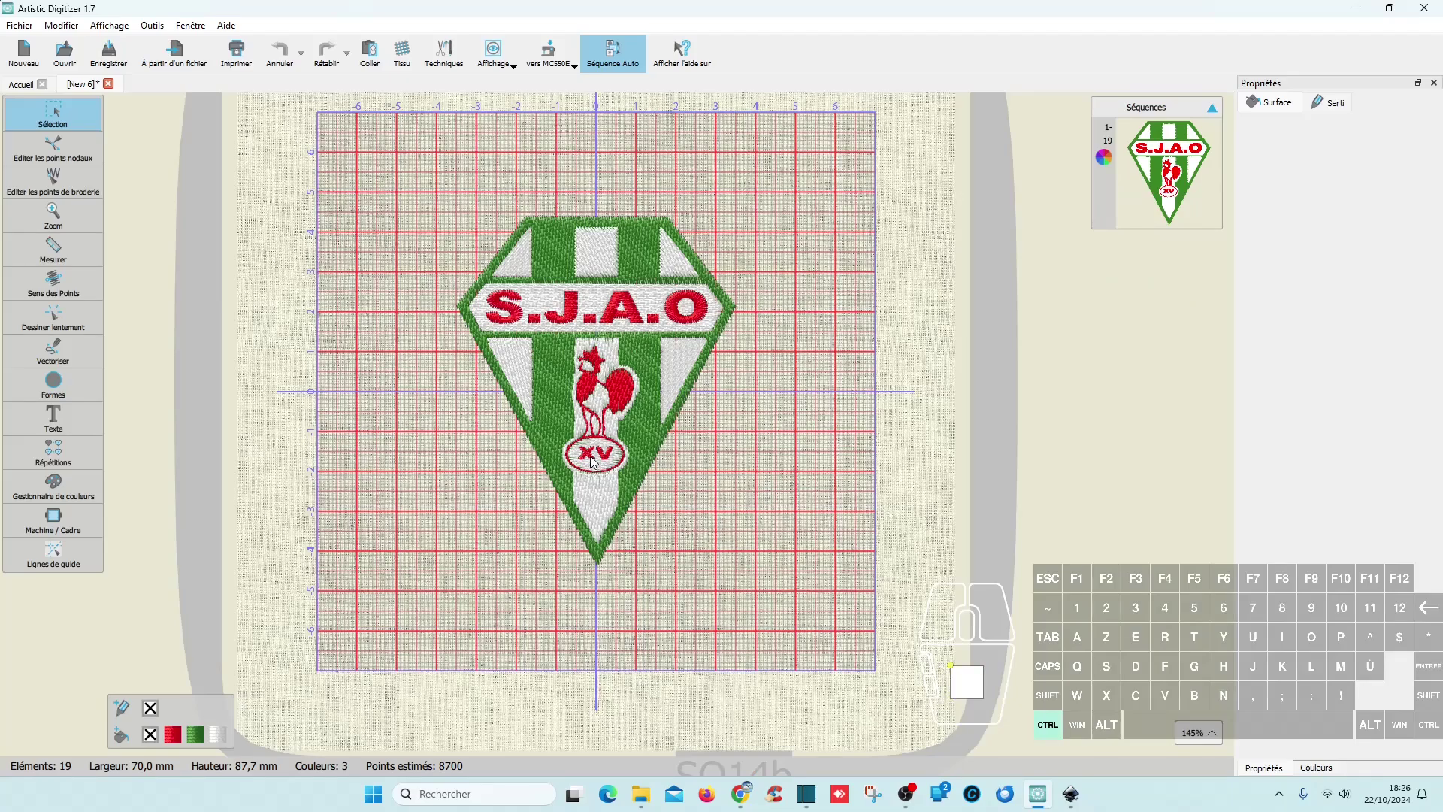
- Simulate the stitch-out of the 70 mm badge to examine how the green and white fills are sewn around the rooster
{"action": "scroll", "coordinate": [593, 461], "scroll_direction": "up", "scroll_amount": 5}
{"action": "scroll", "coordinate": [589, 449], "scroll_direction": "down", "scroll_amount": 3}
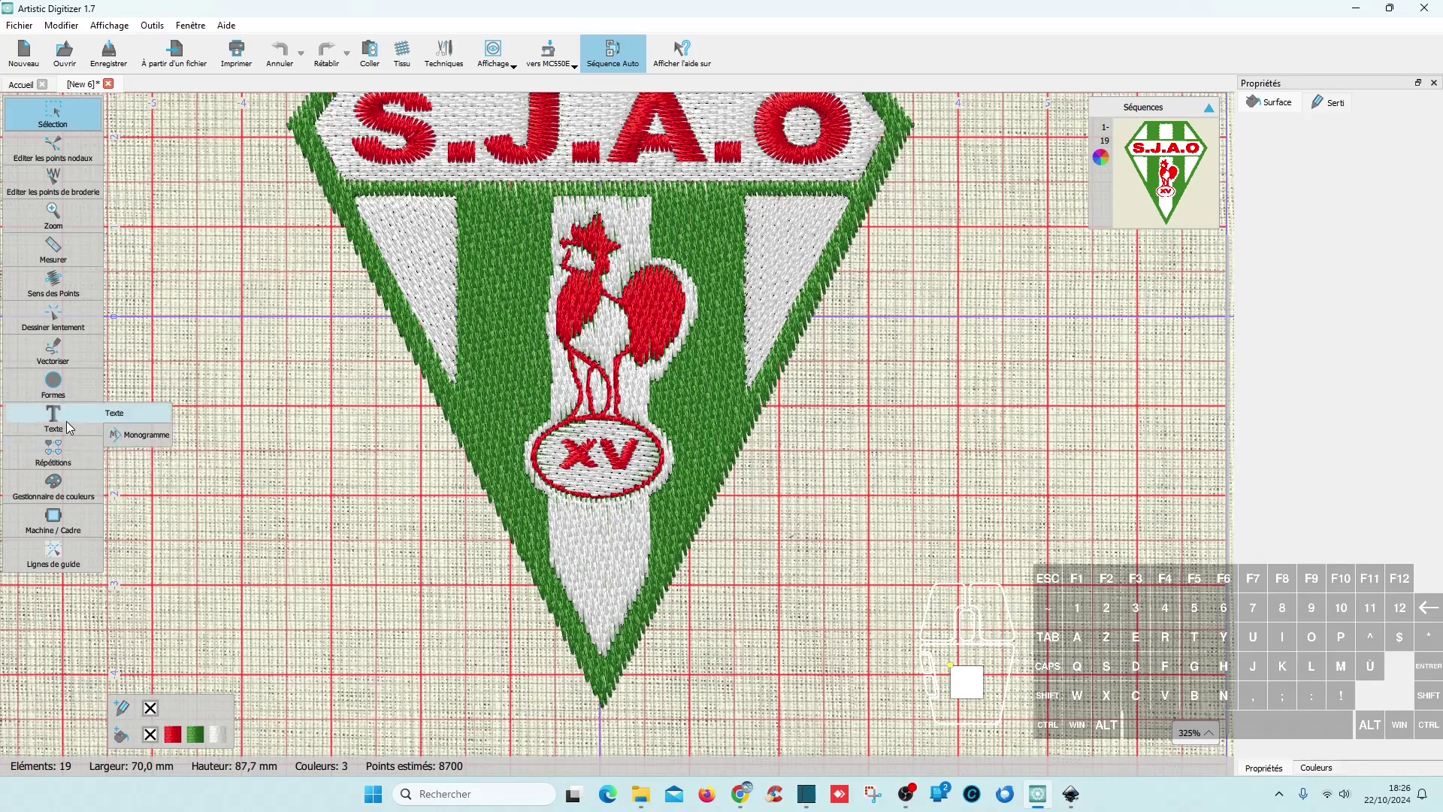
{"action": "left_click", "coordinate": [53, 316]}
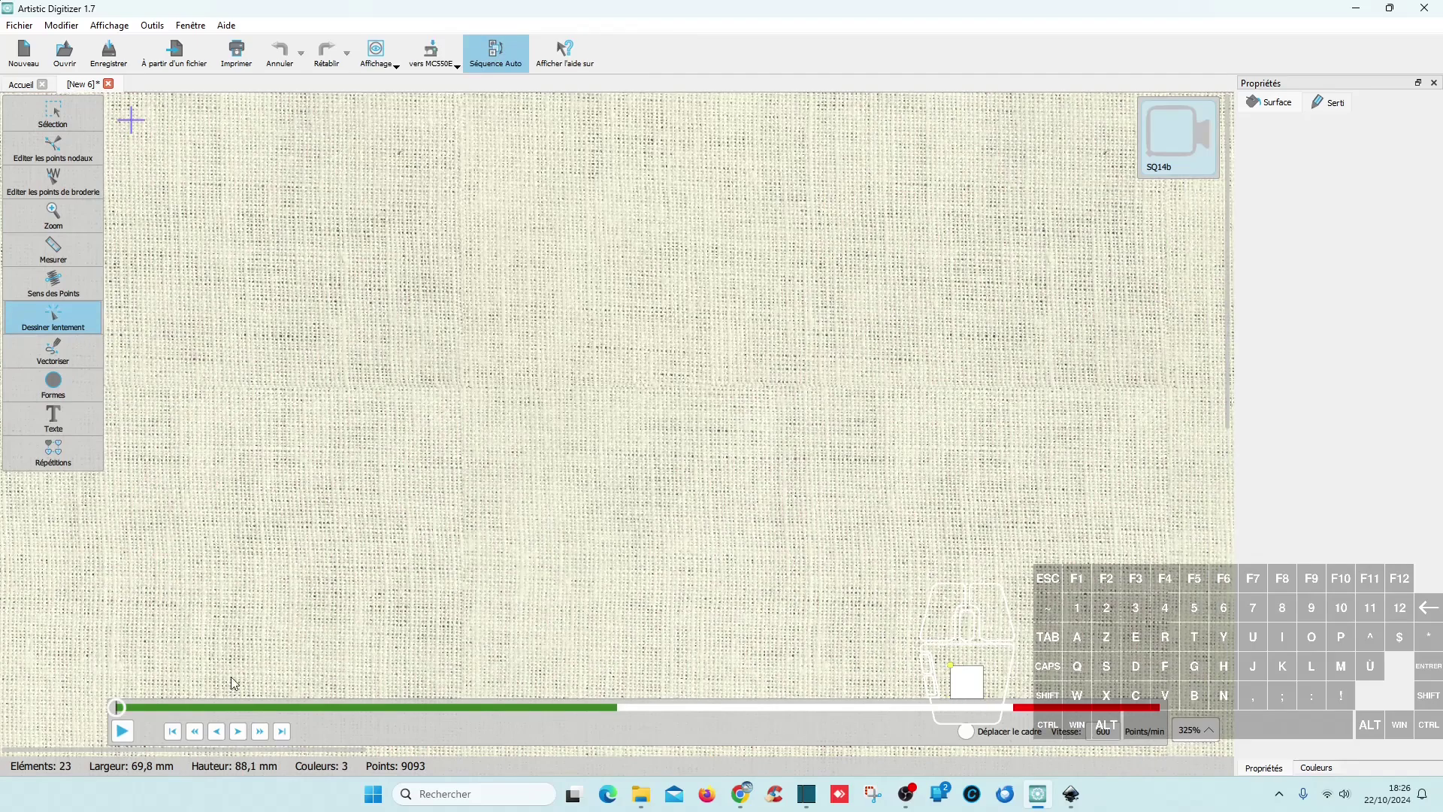
{"action": "mouse_move", "coordinate": [119, 711]}
{"action": "left_mouse_down"}
{"action": "mouse_move", "coordinate": [808, 703]}
{"action": "mouse_move", "coordinate": [1059, 627]}
{"action": "mouse_move", "coordinate": [1025, 620]}
{"action": "mouse_move", "coordinate": [1145, 593]}
{"action": "mouse_move", "coordinate": [1052, 599]}
{"action": "mouse_move", "coordinate": [1146, 596]}
{"action": "mouse_move", "coordinate": [912, 597]}
{"action": "left_mouse_up"}
{"action": "mouse_move", "coordinate": [82, 434]}
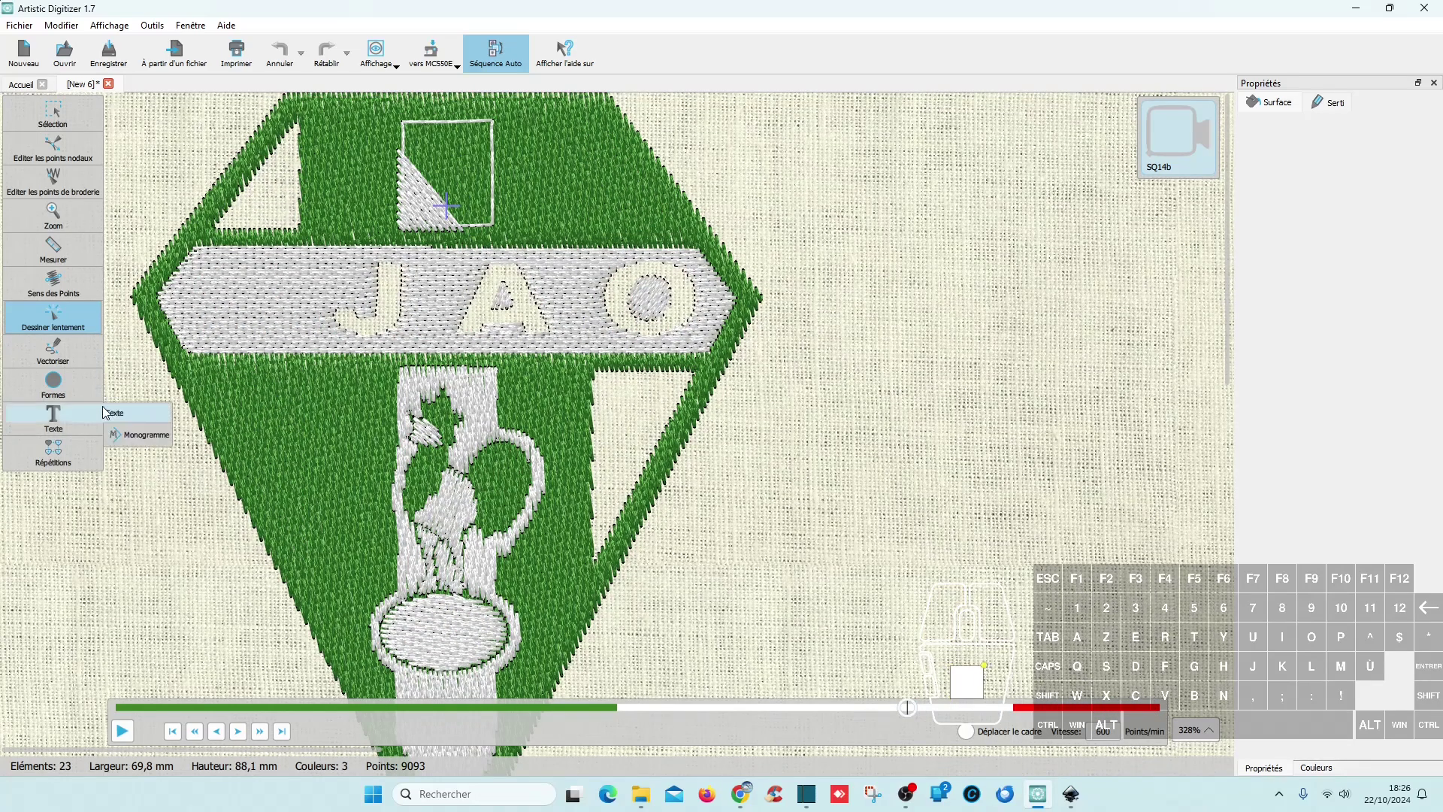
{"action": "left_click", "coordinate": [53, 114]}
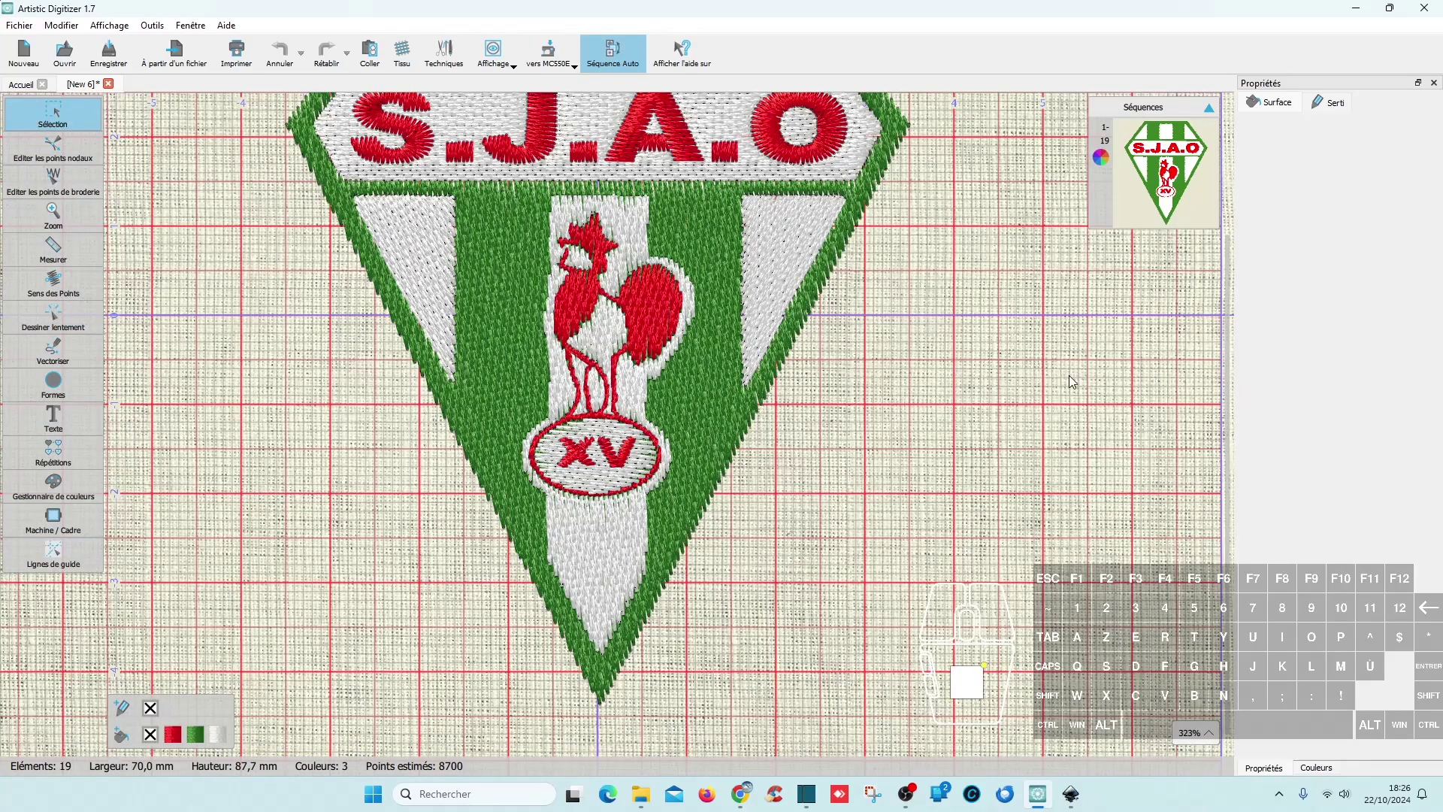
- Switch the sequence to manual order and set Retirer les superpositions to Toujours for the white upper middle rectangle
{"action": "left_click", "coordinate": [599, 57]}
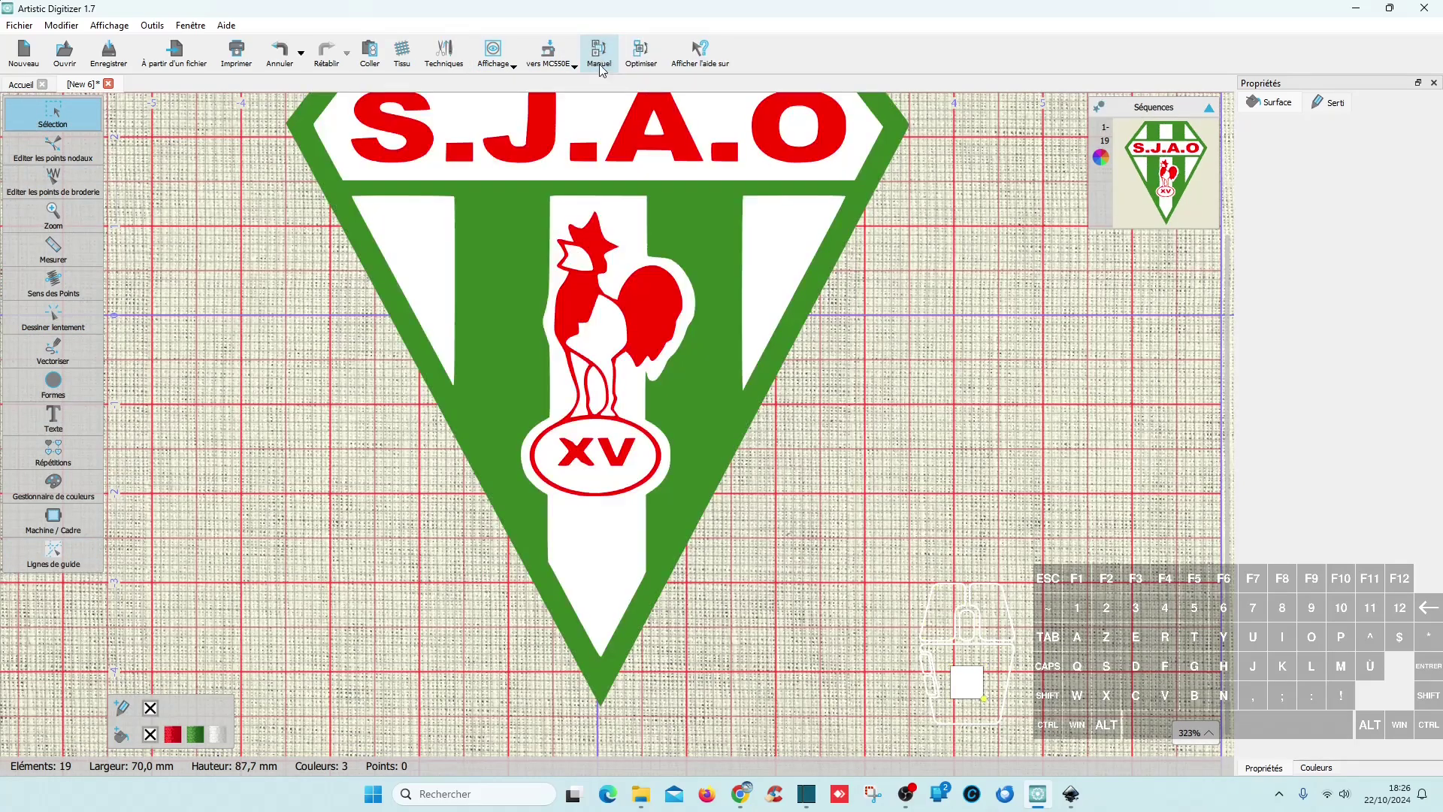
{"action": "scroll", "coordinate": [977, 461], "scroll_direction": "up", "scroll_amount": 3}
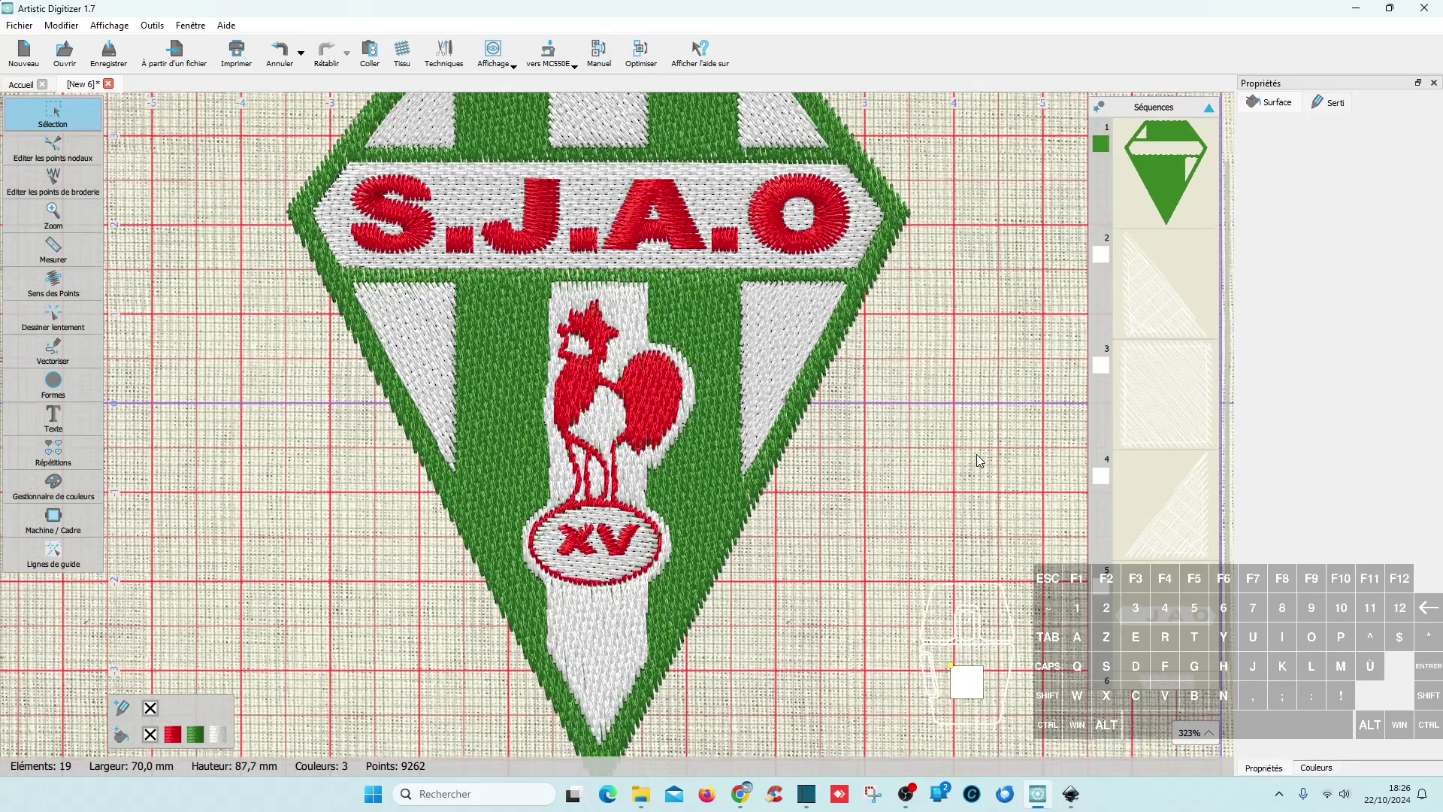
{"action": "left_click", "coordinate": [1160, 263]}
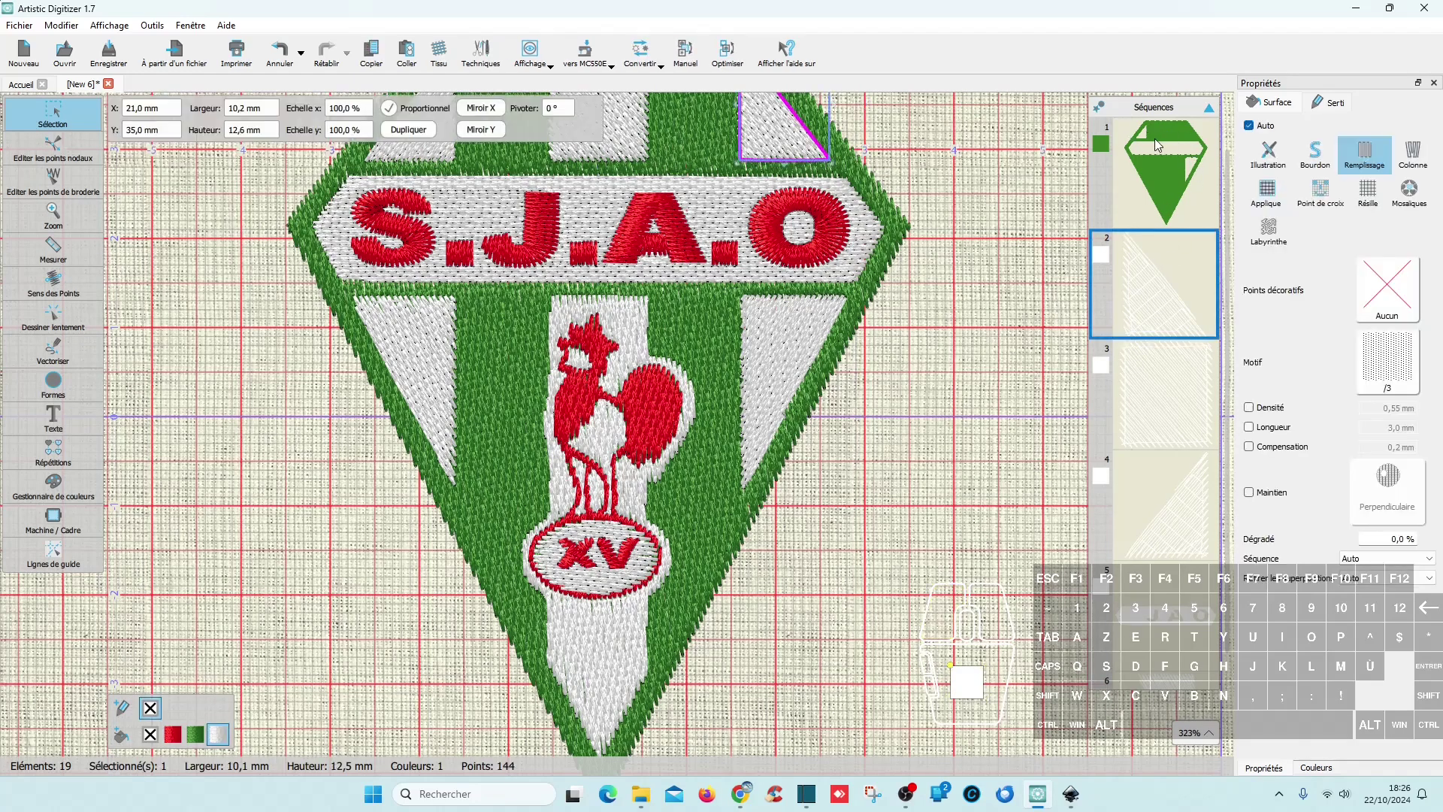
{"action": "left_click", "coordinate": [1159, 418]}
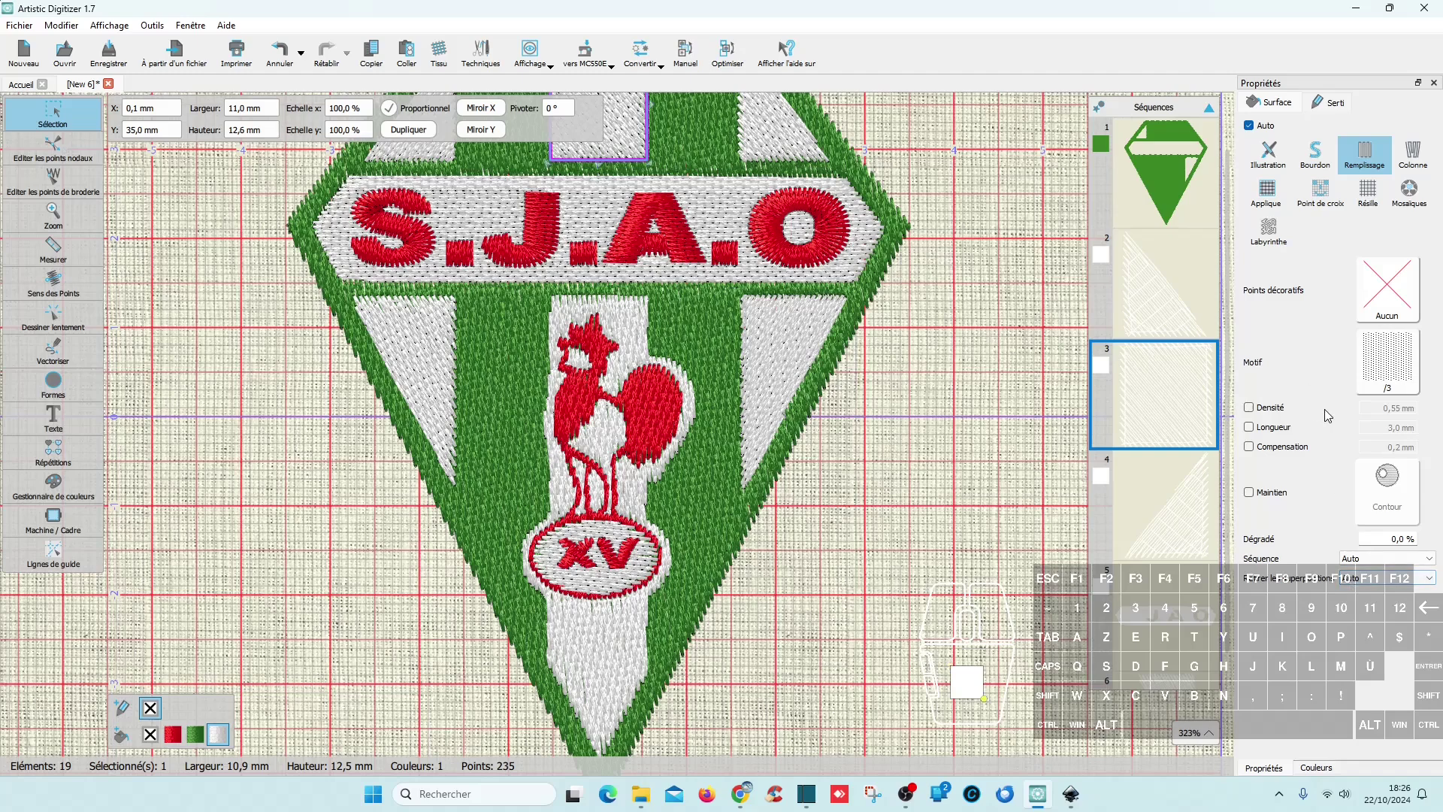
{"action": "left_click", "coordinate": [1411, 580]}
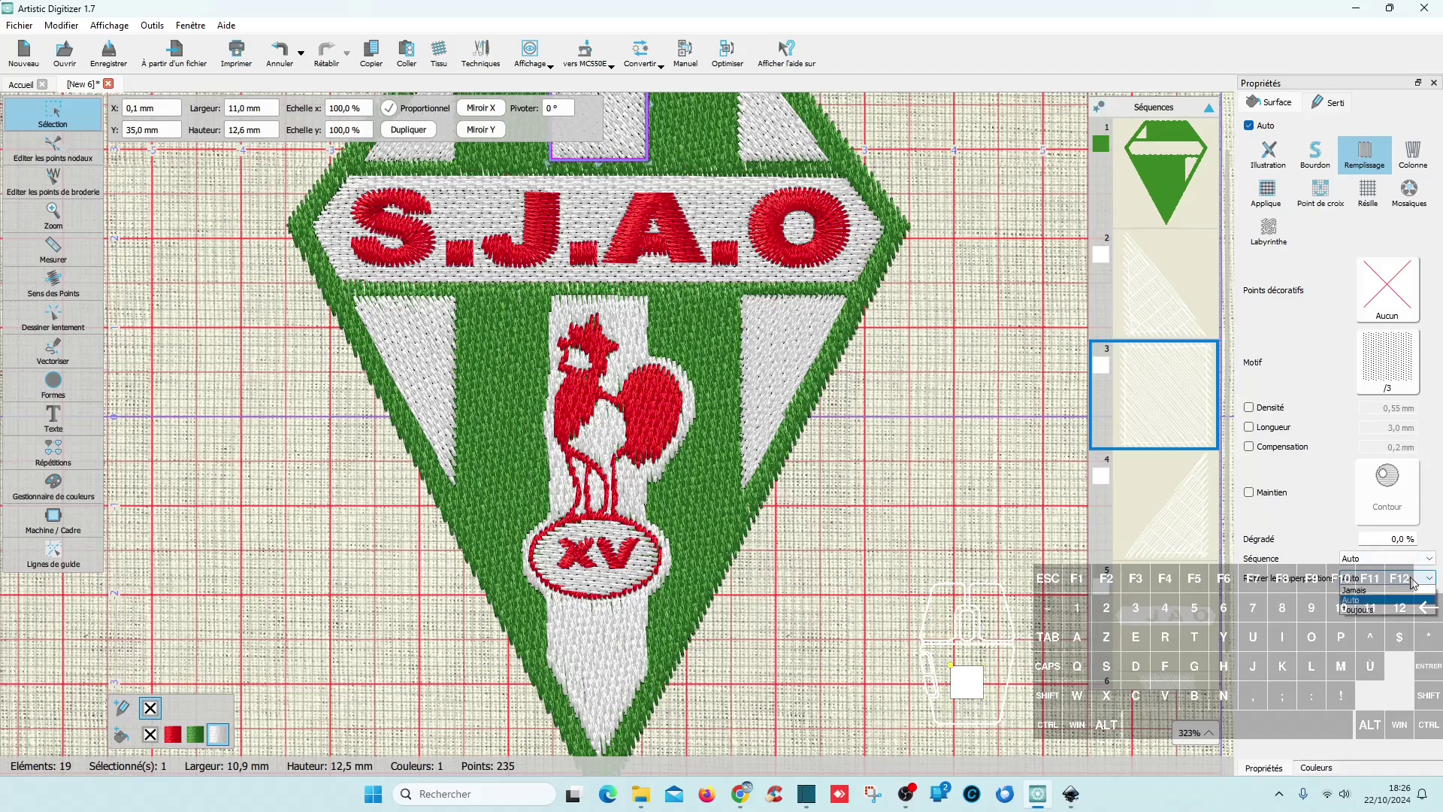
{"action": "left_click", "coordinate": [1375, 610]}
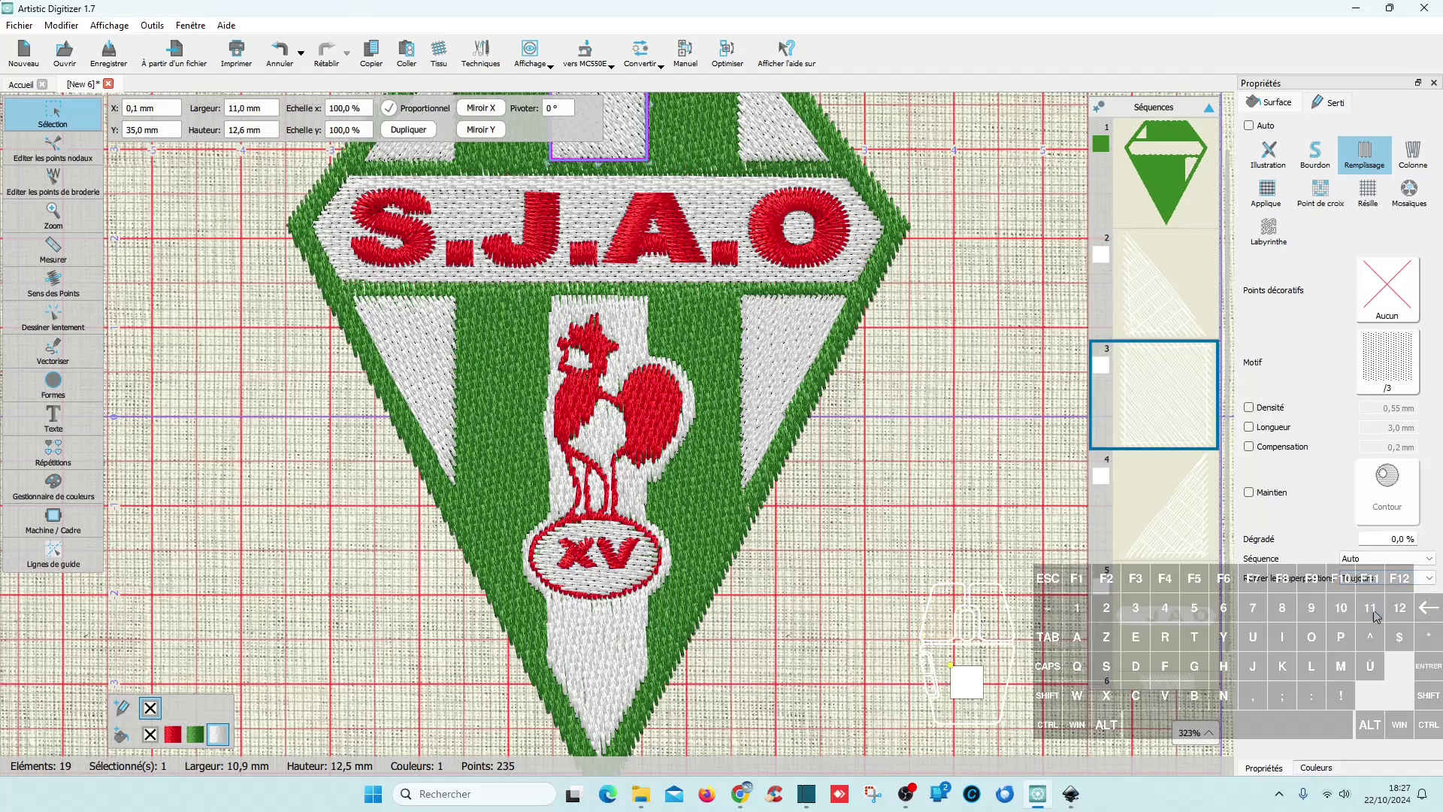
{"action": "left_click", "coordinate": [977, 522]}
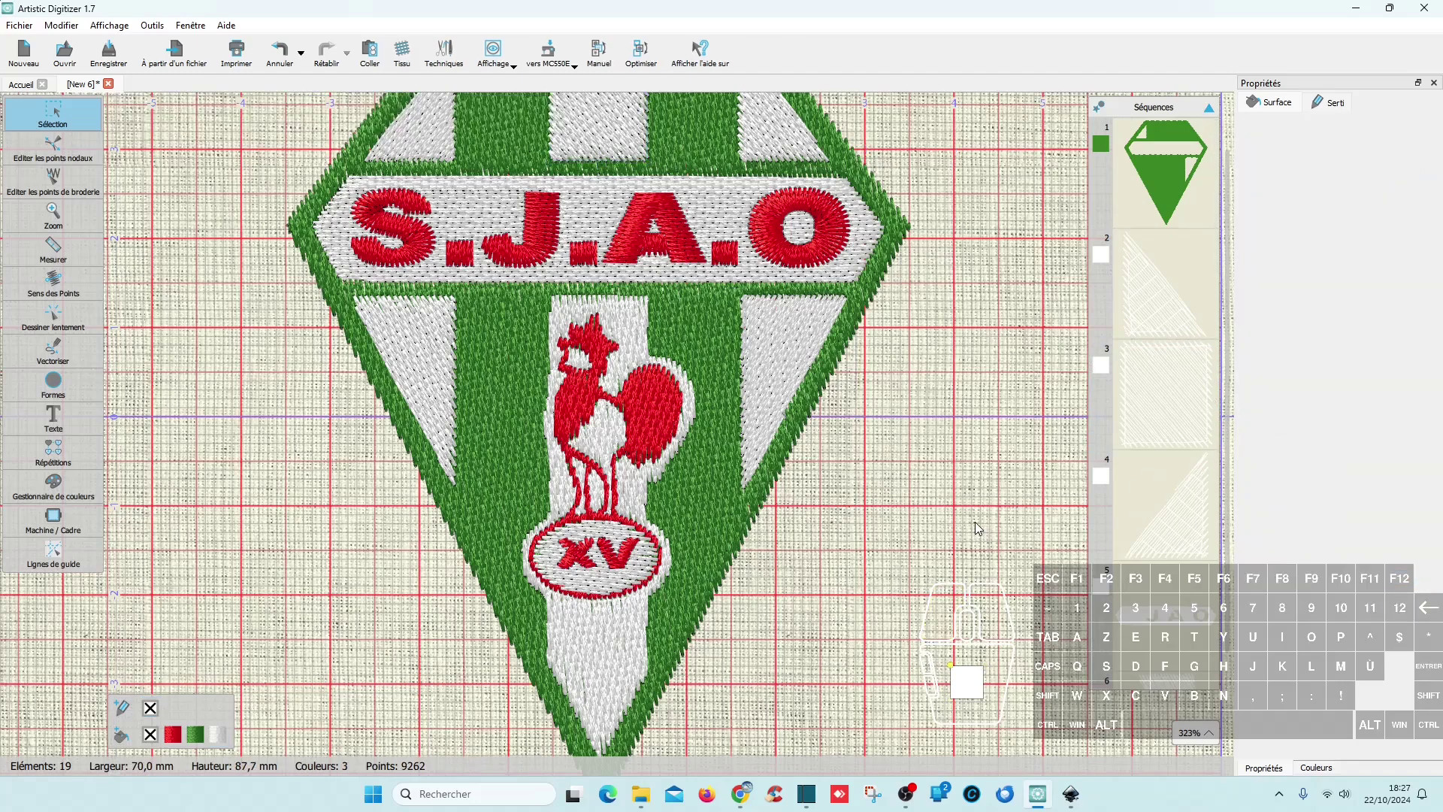
- Simulate the beginning of the stitch-out to check the green fill beneath the white rectangle
{"action": "left_click", "coordinate": [52, 316]}
{"action": "left_click_drag", "start_coordinate": [117, 706], "coordinate": [304, 706]}
{"action": "left_click", "coordinate": [46, 120]}
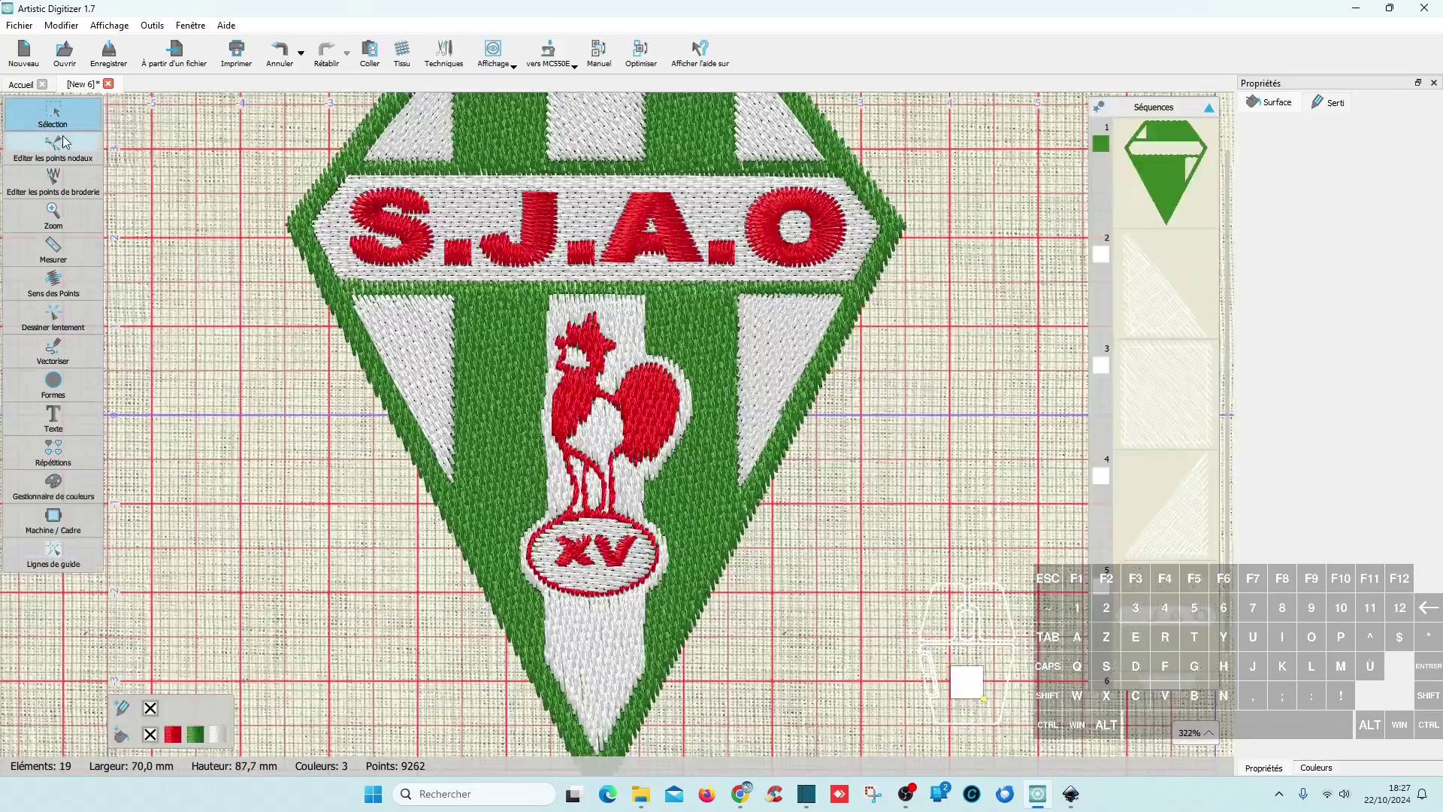
- Set Retirer les superpositions to Auto for the white upper middle rectangle and to Toujours for the green contour
{"action": "left_click", "coordinate": [1180, 424]}
{"action": "left_click", "coordinate": [1413, 577]}
{"action": "left_click", "coordinate": [1372, 602]}
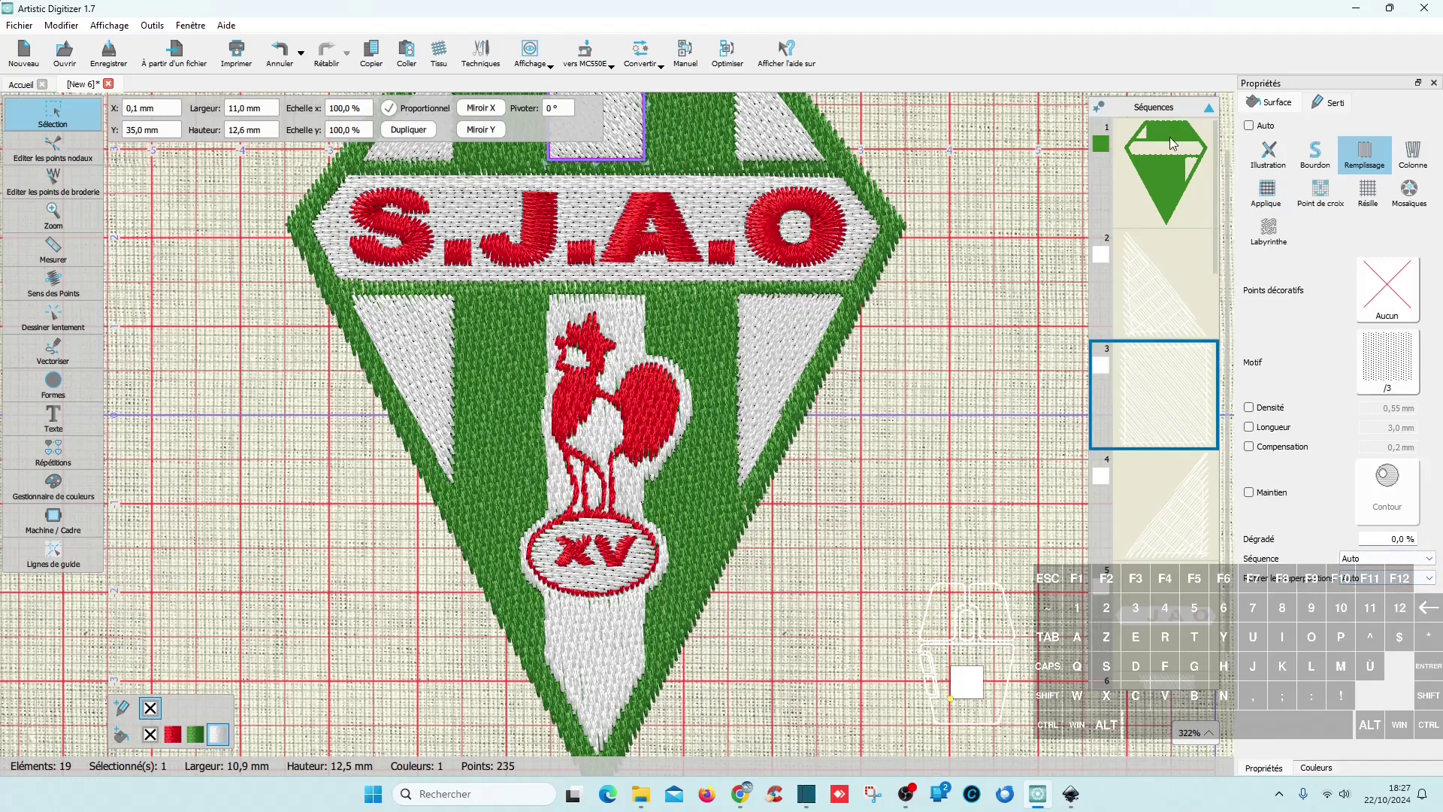
{"action": "left_click", "coordinate": [1162, 166]}
{"action": "left_click", "coordinate": [1366, 574]}
{"action": "left_click", "coordinate": [1368, 614]}
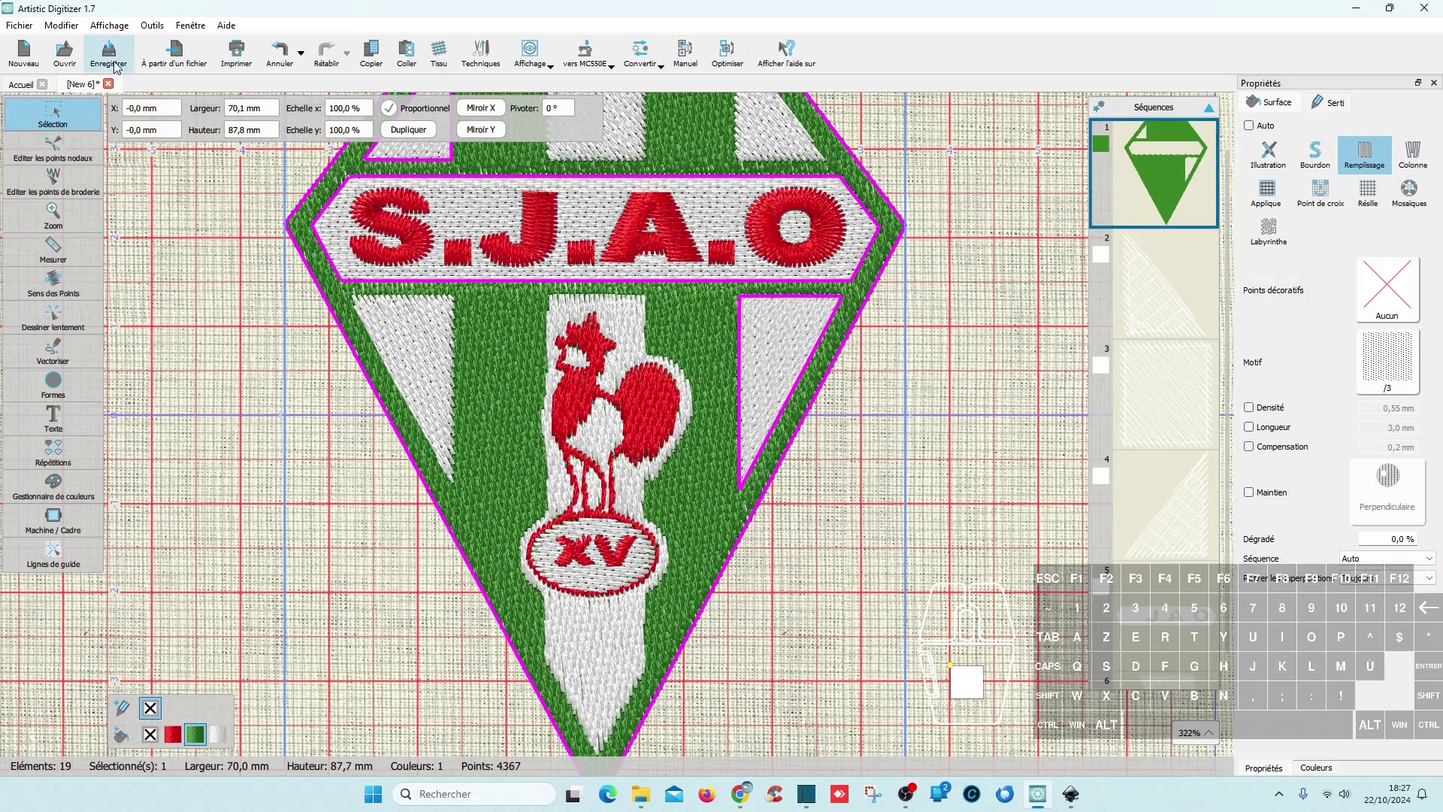
- Replay the green contour's first stitches in the simulation to check how overlaps are handled
{"action": "left_click", "coordinate": [57, 329]}
{"action": "mouse_move", "coordinate": [115, 710]}
{"action": "left_mouse_down"}
{"action": "mouse_move", "coordinate": [323, 706]}
{"action": "mouse_move", "coordinate": [285, 706]}
{"action": "left_mouse_up"}
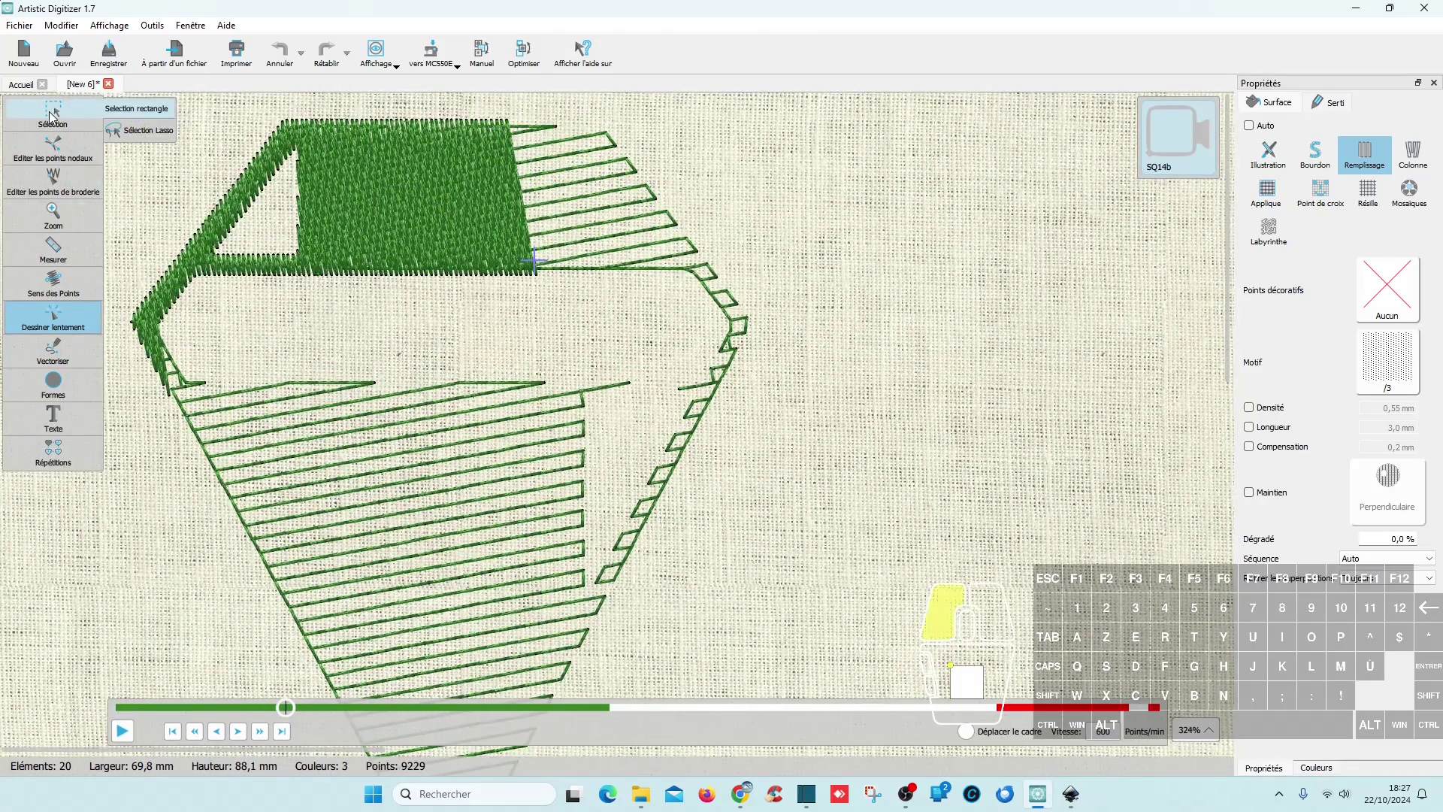
{"action": "left_click", "coordinate": [51, 117]}
{"action": "scroll", "coordinate": [891, 383], "scroll_direction": "down", "scroll_amount": 2}
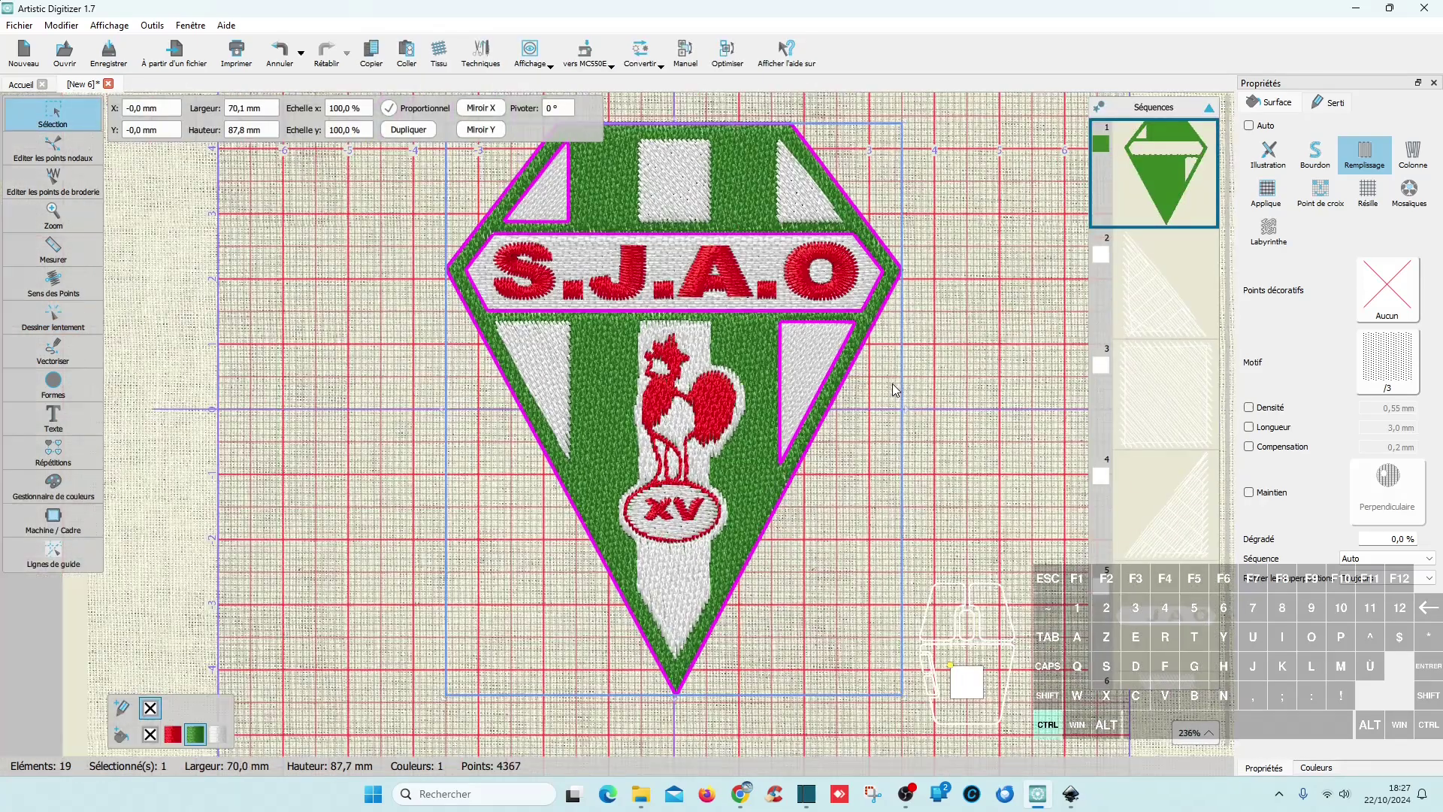
{"action": "key", "text": "ctrl+a"}
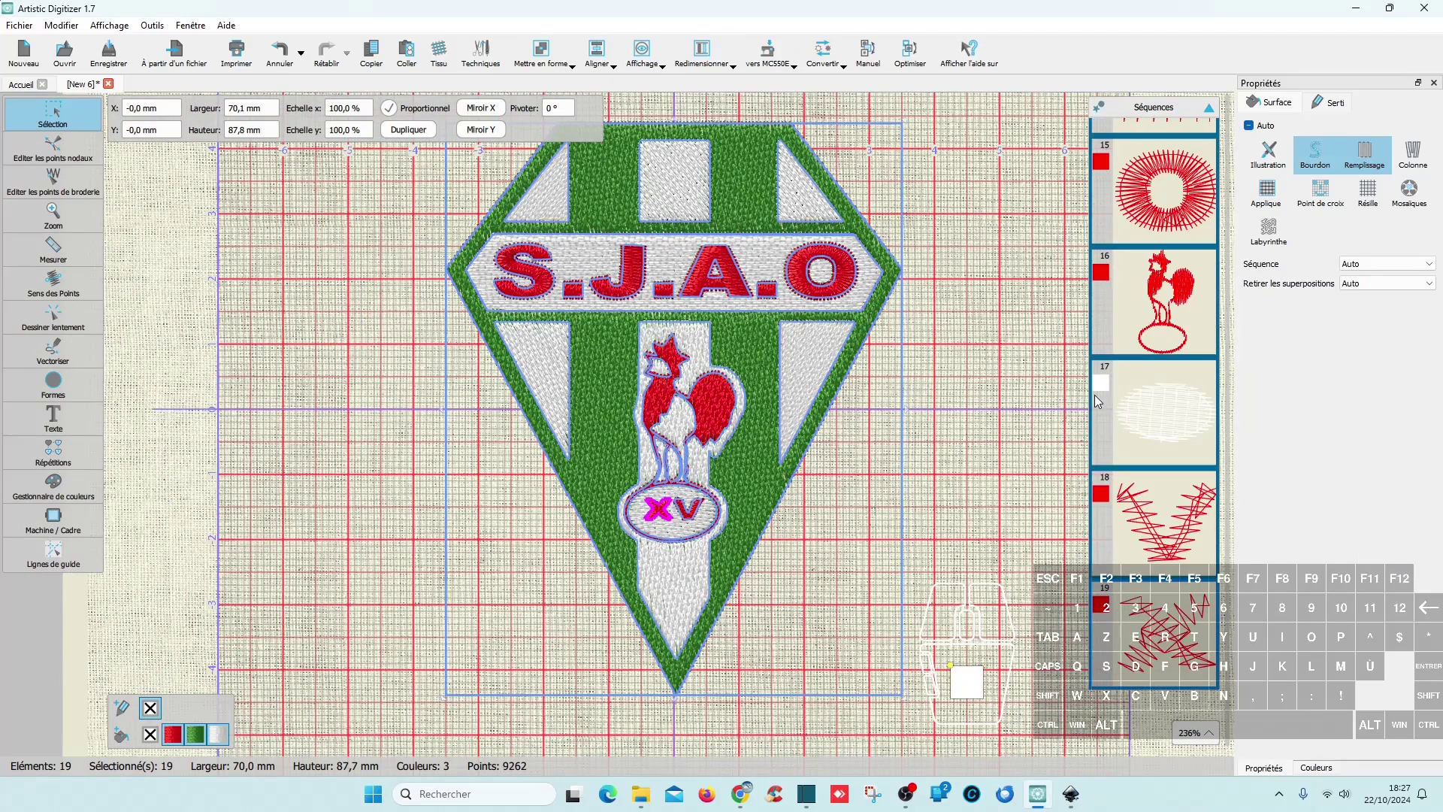
{"action": "left_click", "coordinate": [925, 369]}
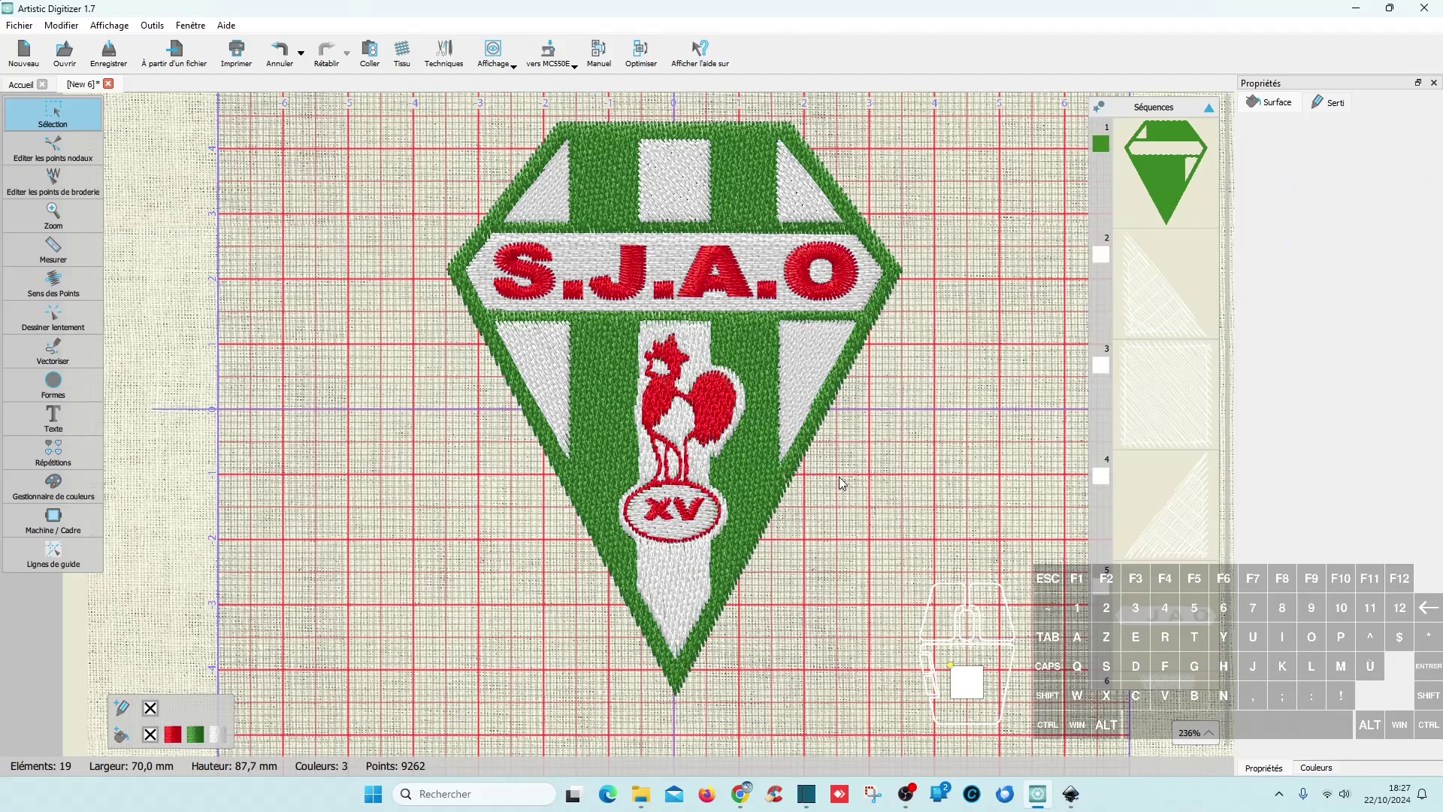
- Select the green contour and the white shapes, sequence elements 1 to 8, and set Retirer les superpositions to Toujours for all
{"action": "left_click", "coordinate": [615, 179]}
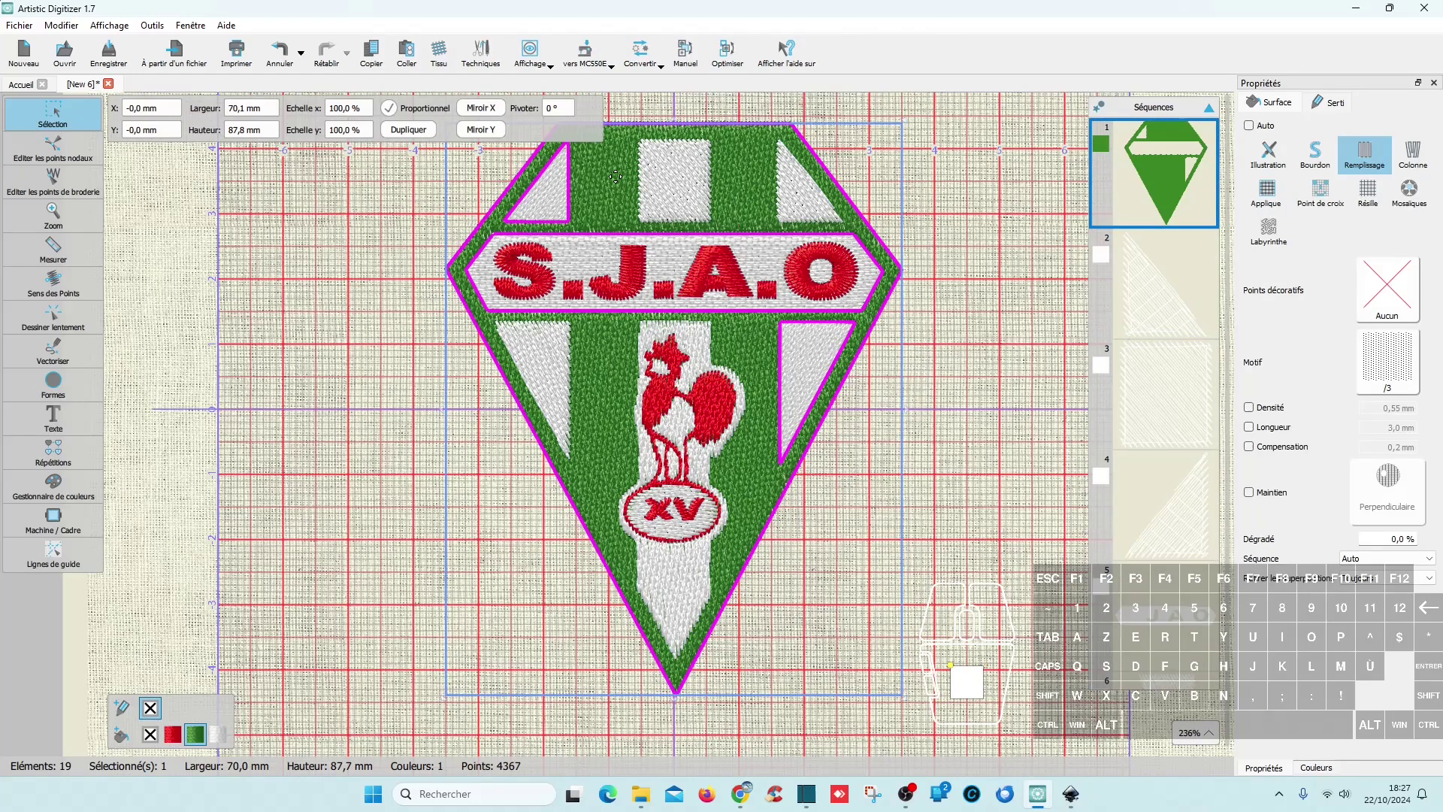
{"action": "left_click", "coordinate": [1177, 288], "text": "shift"}
{"action": "left_click", "coordinate": [1177, 379], "text": "shift"}
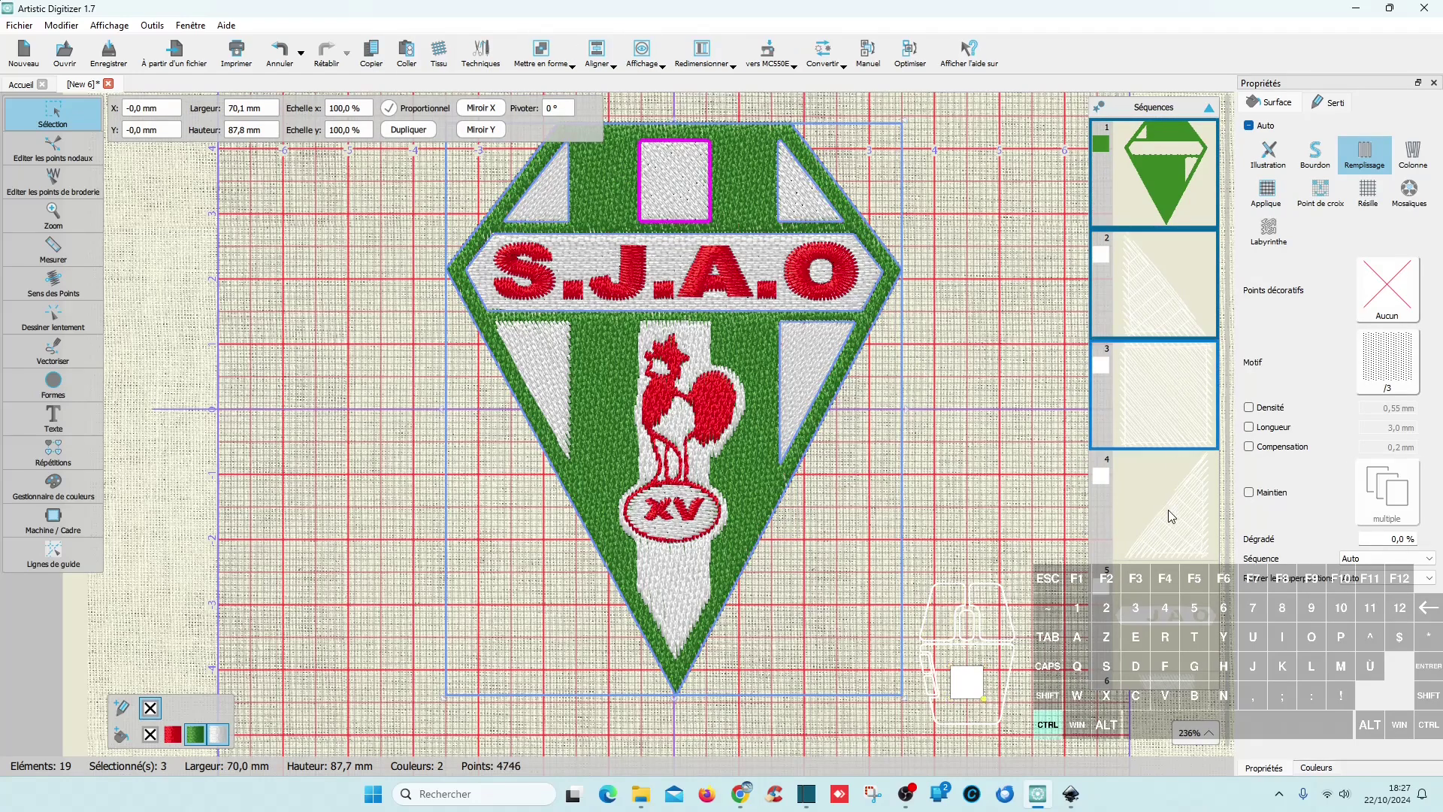
{"action": "left_click", "coordinate": [1169, 508], "text": "shift"}
{"action": "scroll", "coordinate": [1185, 497], "scroll_direction": "down", "scroll_amount": 3}
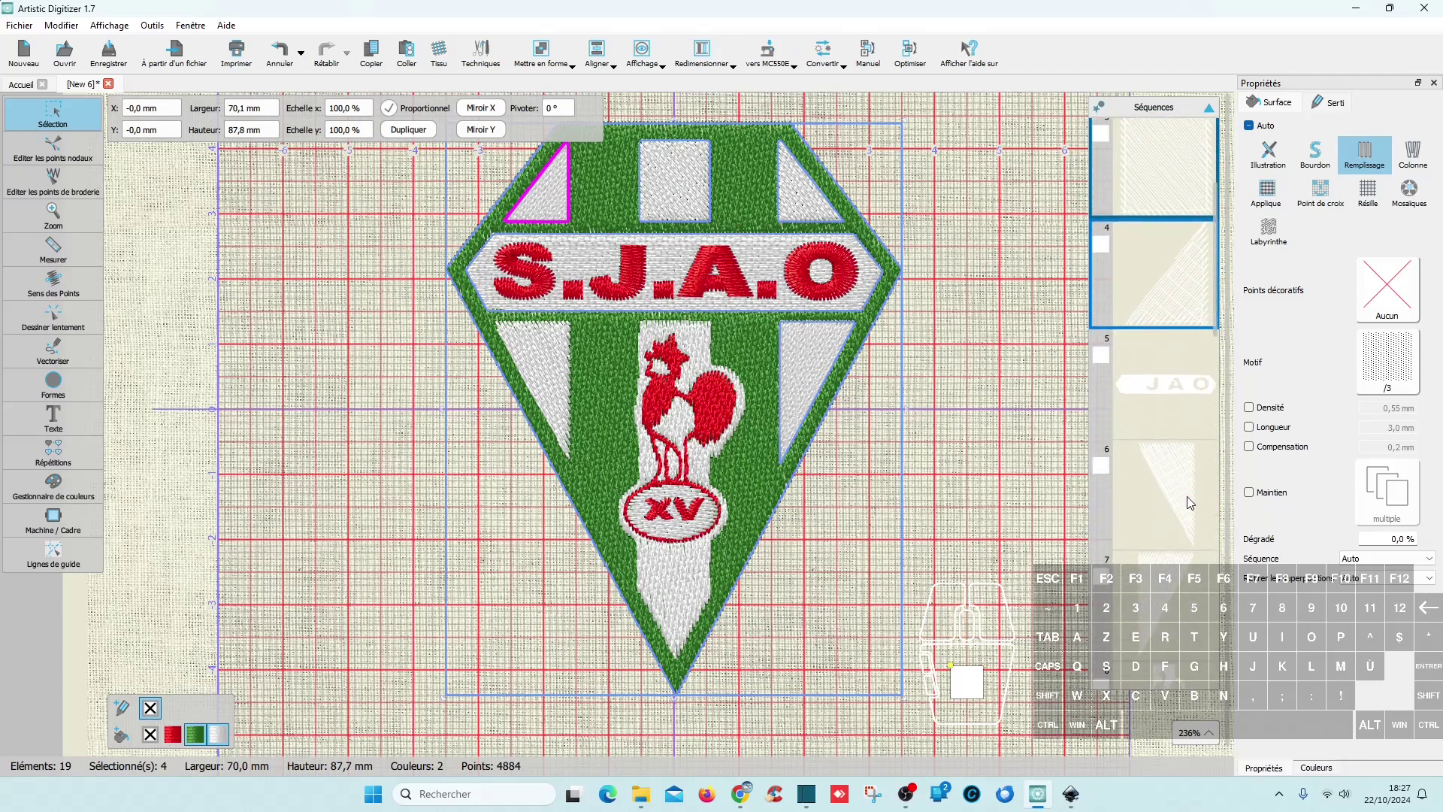
{"action": "left_click", "coordinate": [1186, 412], "text": "ctrl"}
{"action": "left_click", "coordinate": [1185, 496], "text": "ctrl"}
{"action": "left_click", "coordinate": [1176, 559], "text": "ctrl"}
{"action": "scroll", "coordinate": [1183, 490], "scroll_direction": "down", "scroll_amount": 5}
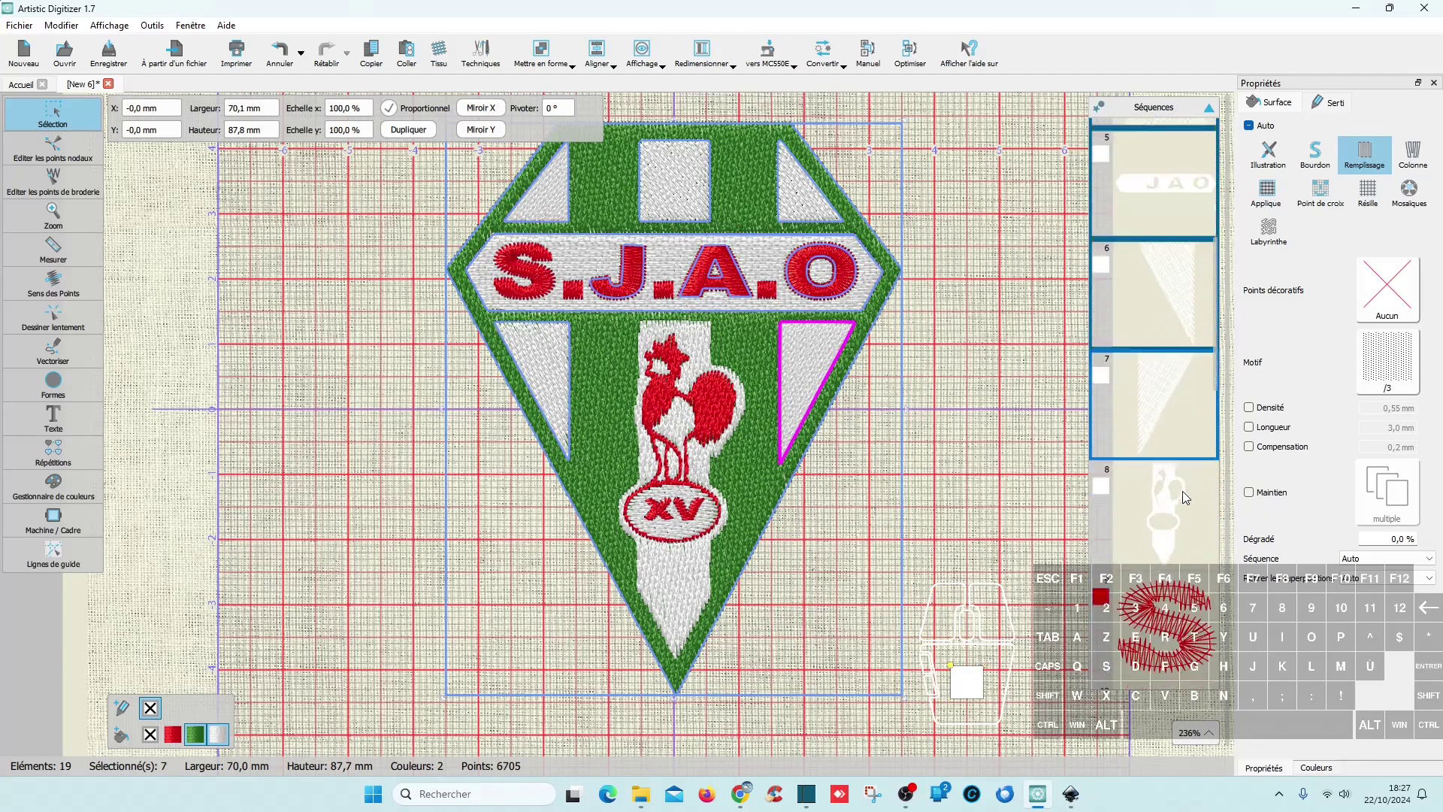
{"action": "left_click", "coordinate": [1185, 301], "text": "ctrl"}
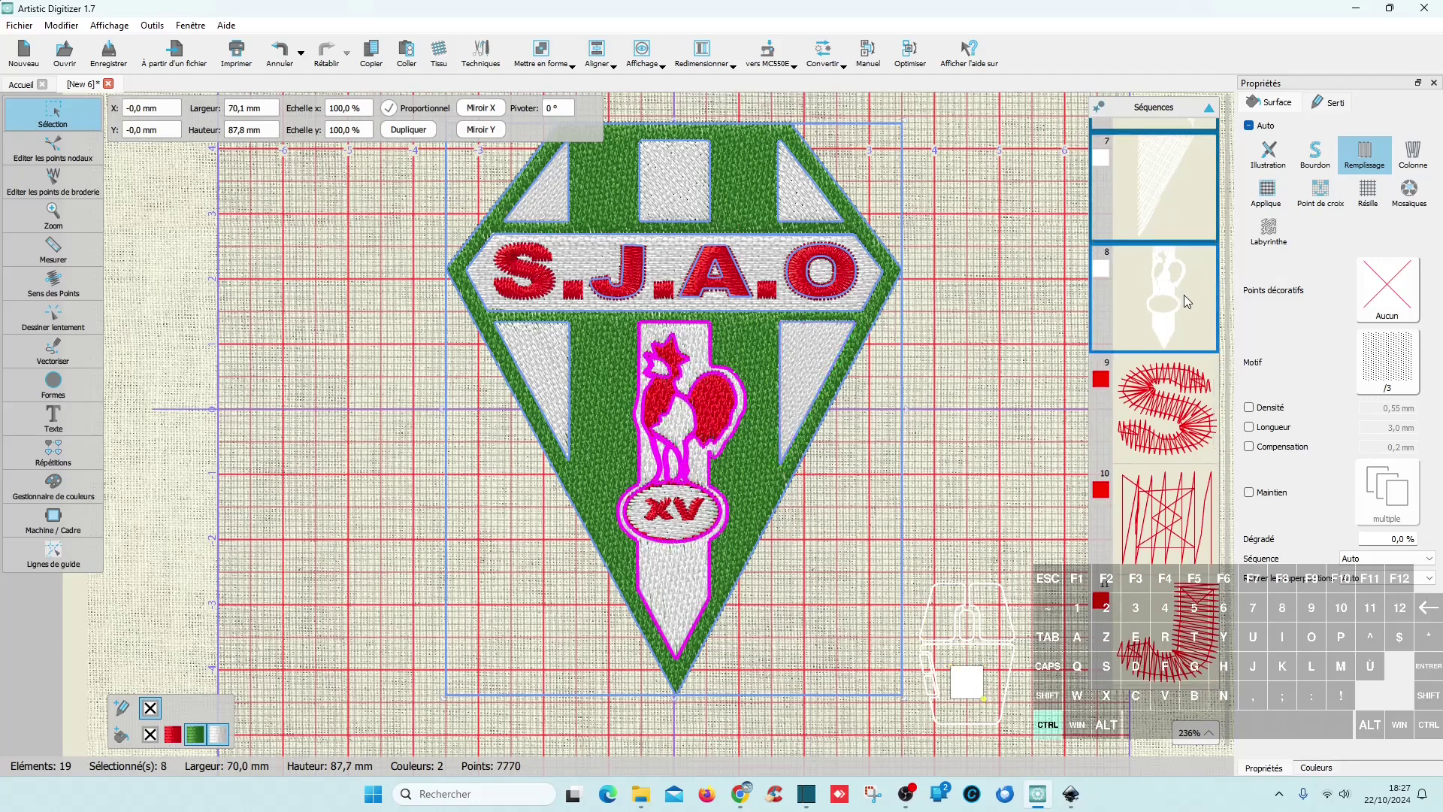
{"action": "left_click", "coordinate": [1369, 578]}
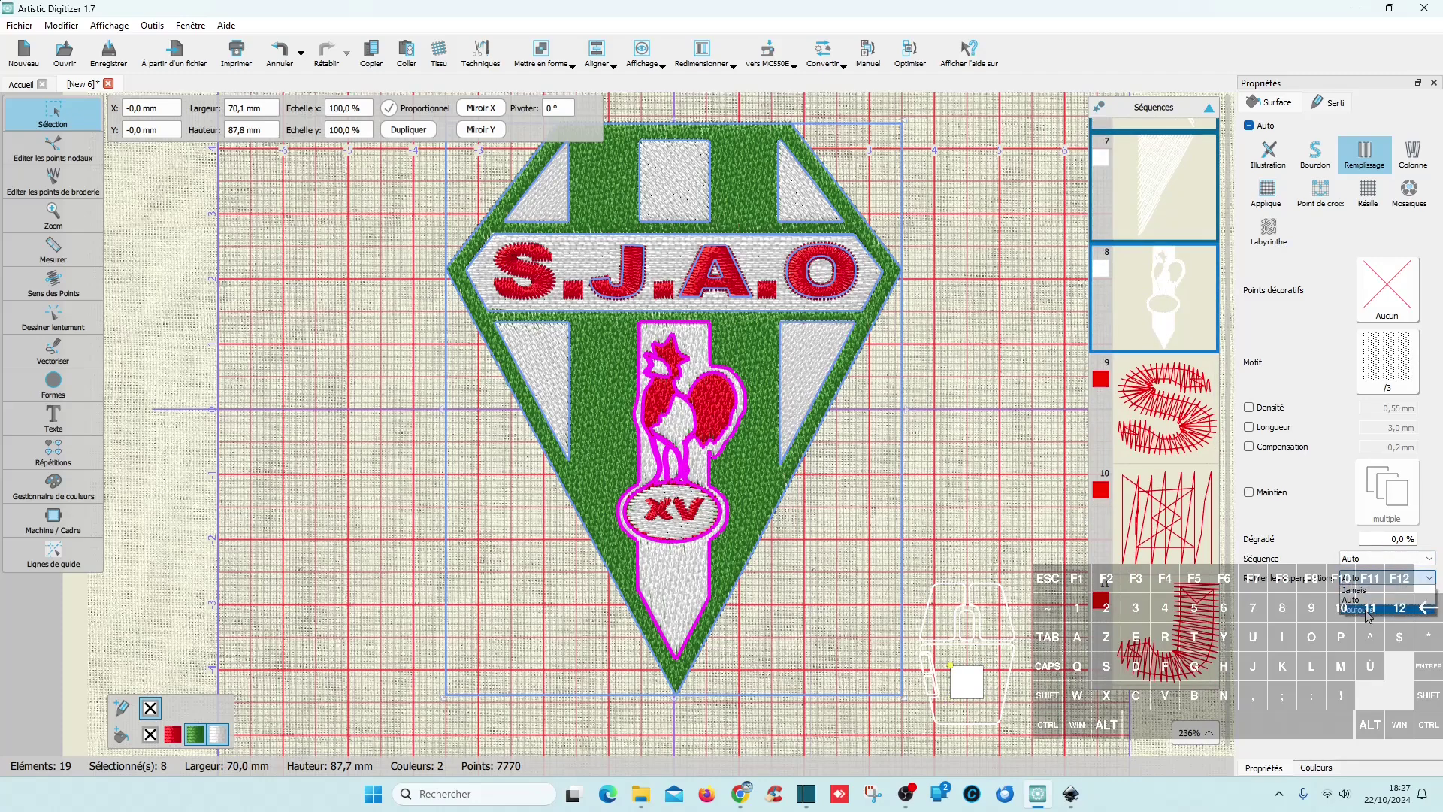
{"action": "left_click", "coordinate": [1367, 611]}
{"action": "left_click", "coordinate": [990, 565]}
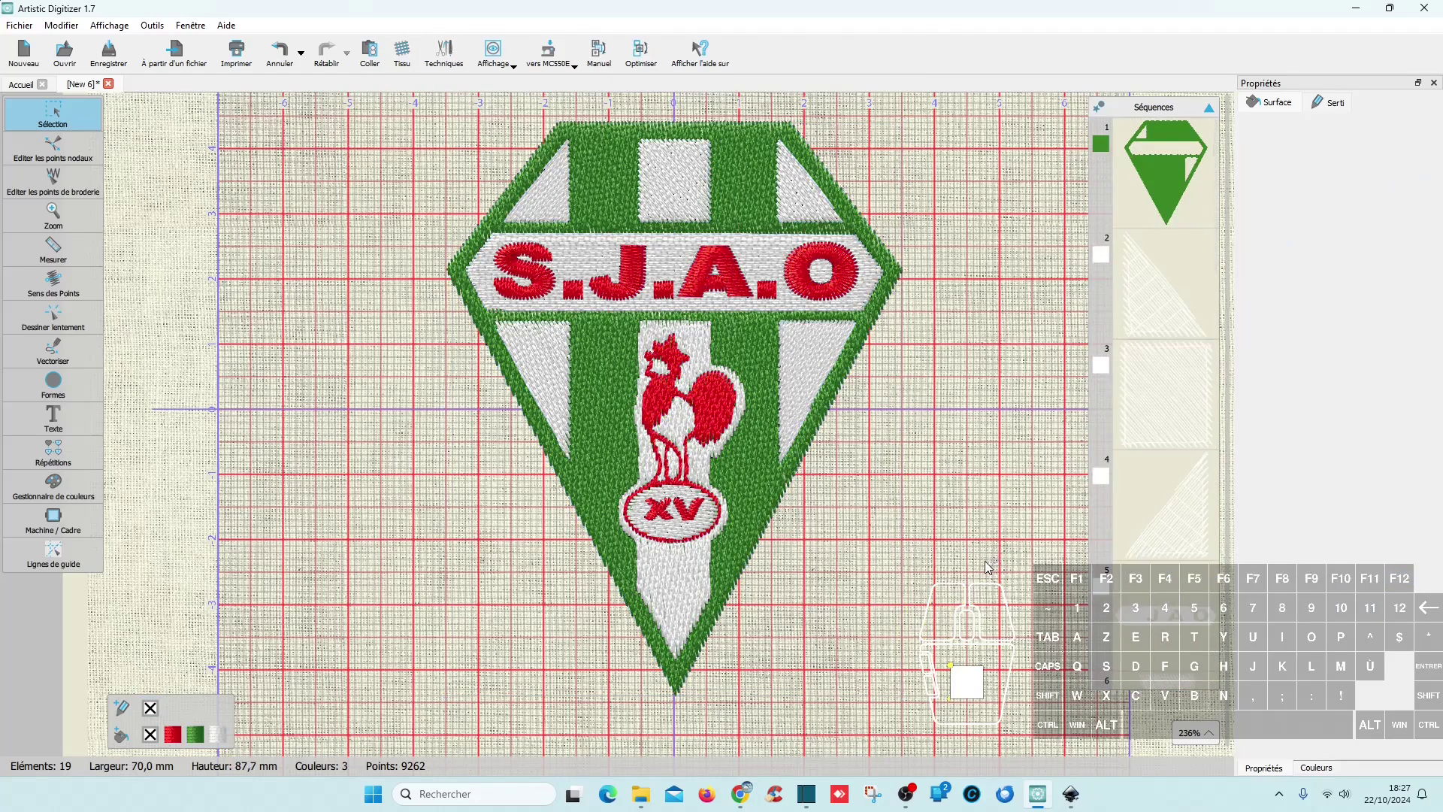
- Simulate the full stitch-out to check how the green, white and red fills overlap
{"action": "left_click", "coordinate": [53, 316]}
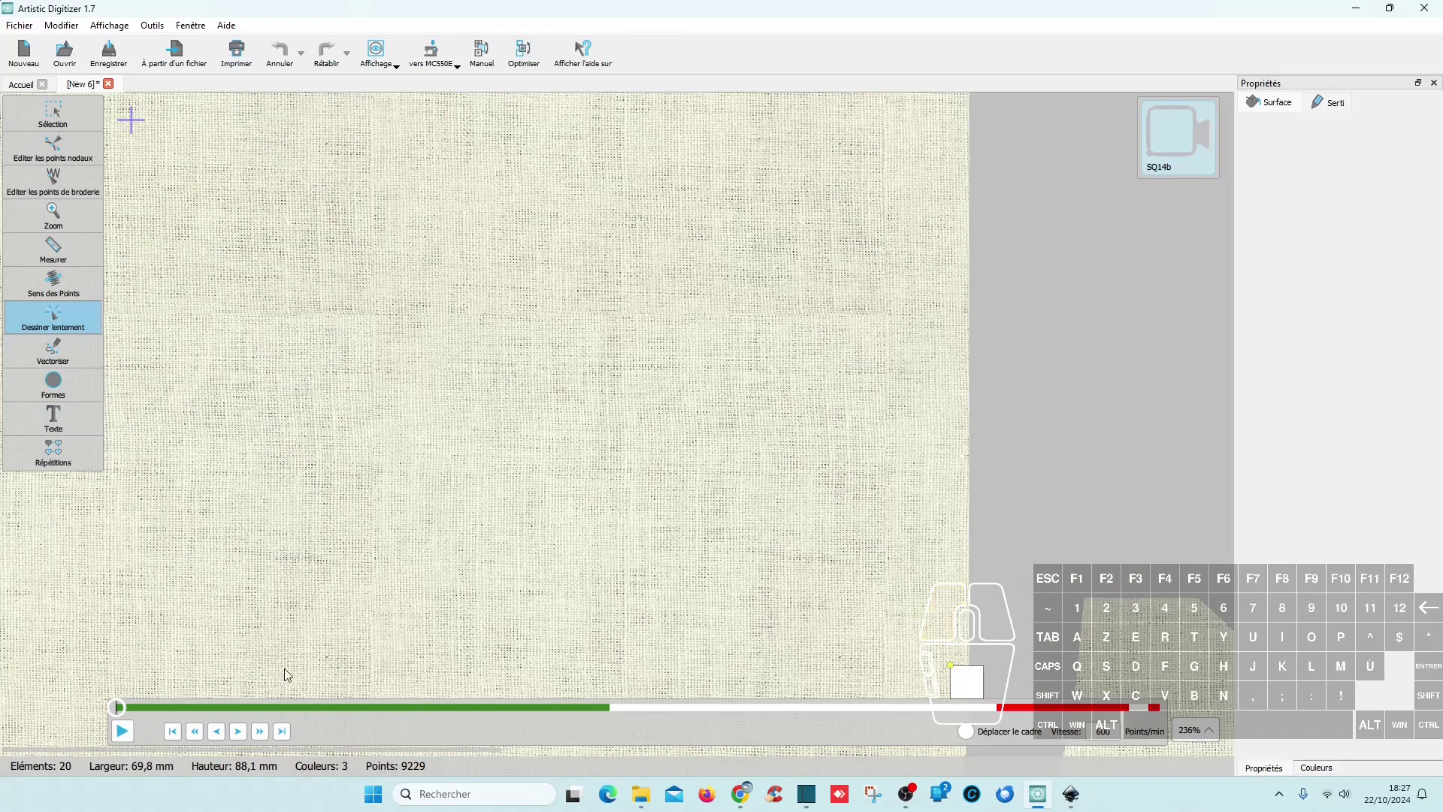
{"action": "left_click", "coordinate": [123, 722]}
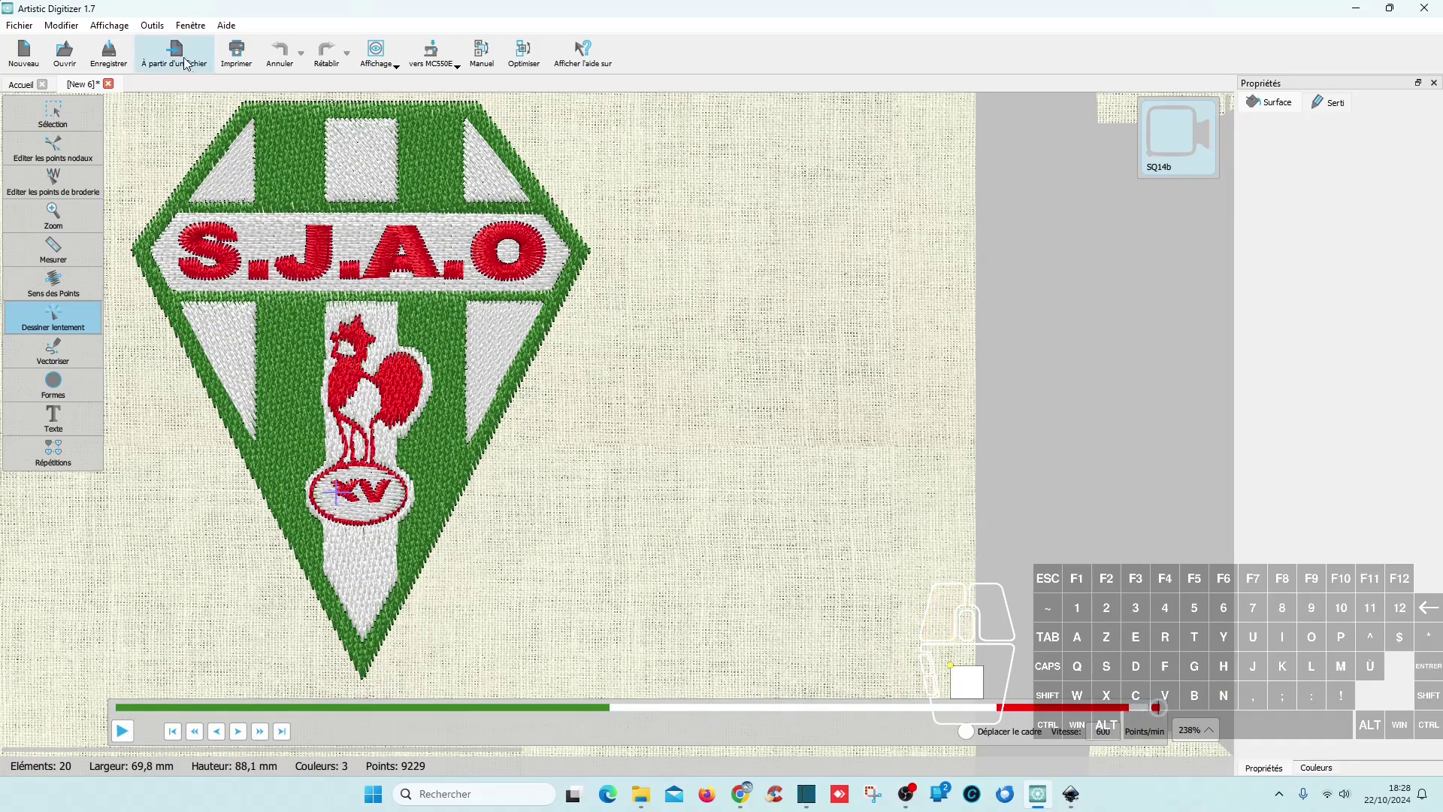
{"action": "left_click", "coordinate": [61, 124]}
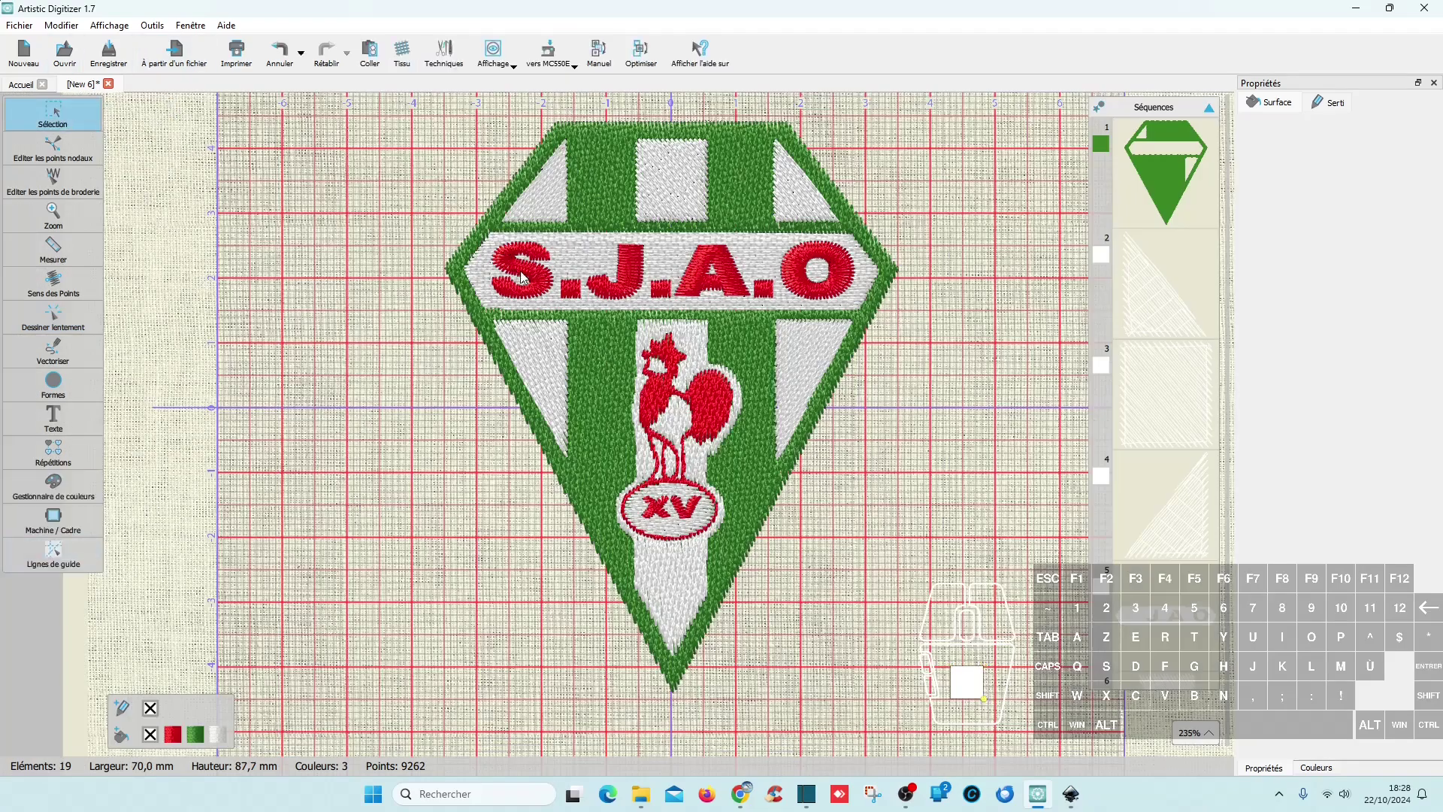
- Examine the last sequence elements one by one: the rooster, the white oval and the XV letters
{"action": "left_click", "coordinate": [1162, 214]}
{"action": "scroll", "coordinate": [1184, 519], "scroll_direction": "down", "scroll_amount": 5}
{"action": "scroll", "coordinate": [1183, 519], "scroll_direction": "down", "scroll_amount": 10}
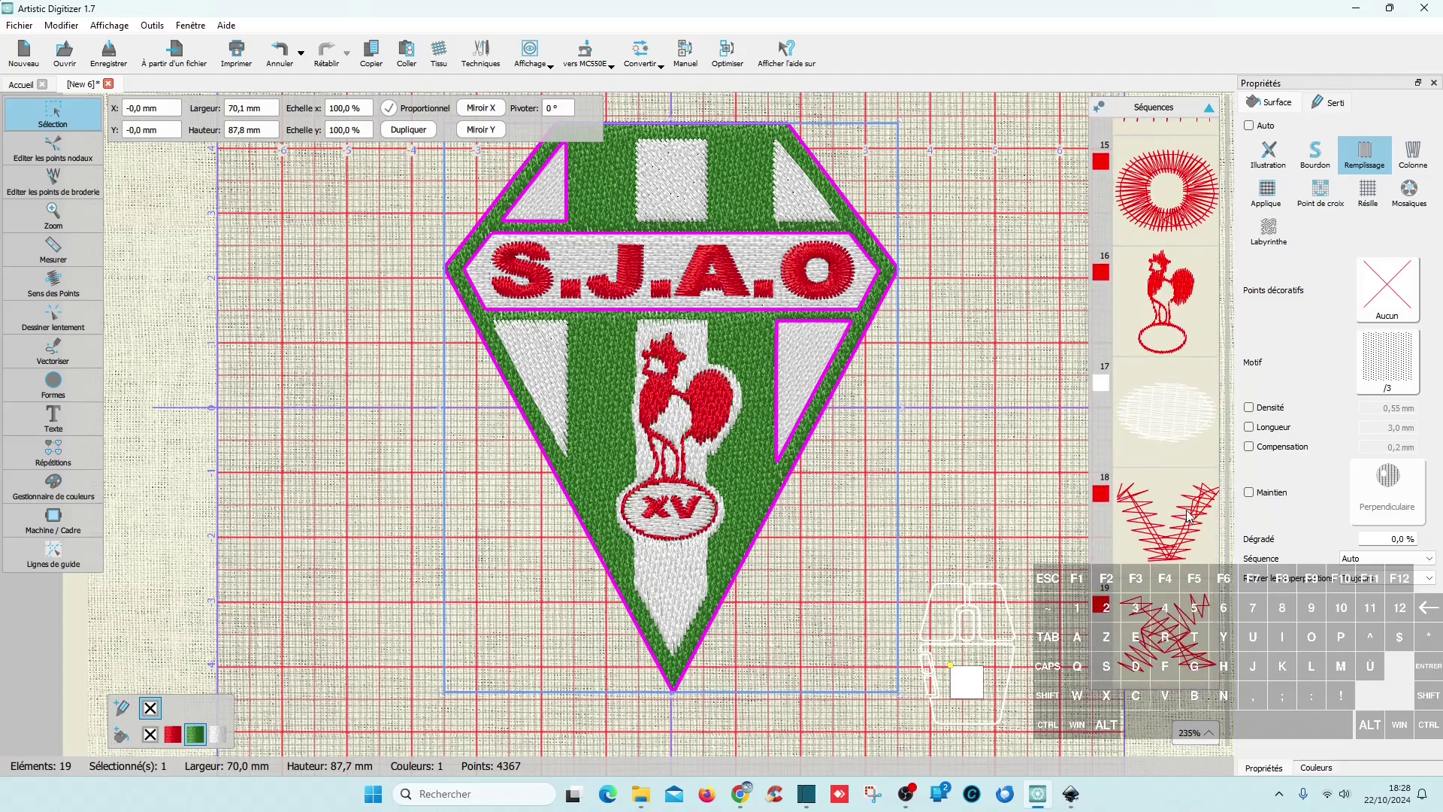
{"action": "left_click", "coordinate": [1179, 290]}
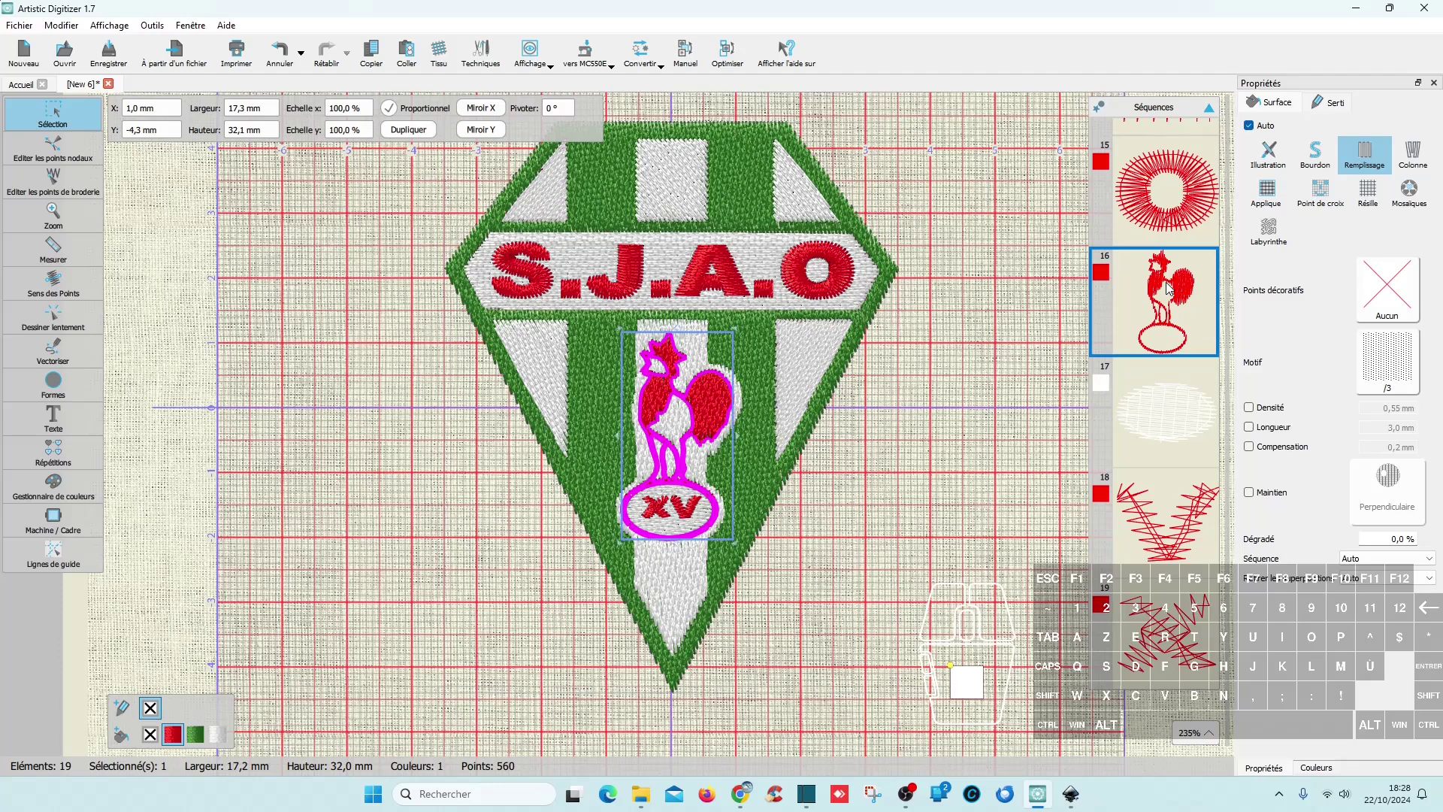
{"action": "left_click", "coordinate": [1162, 425]}
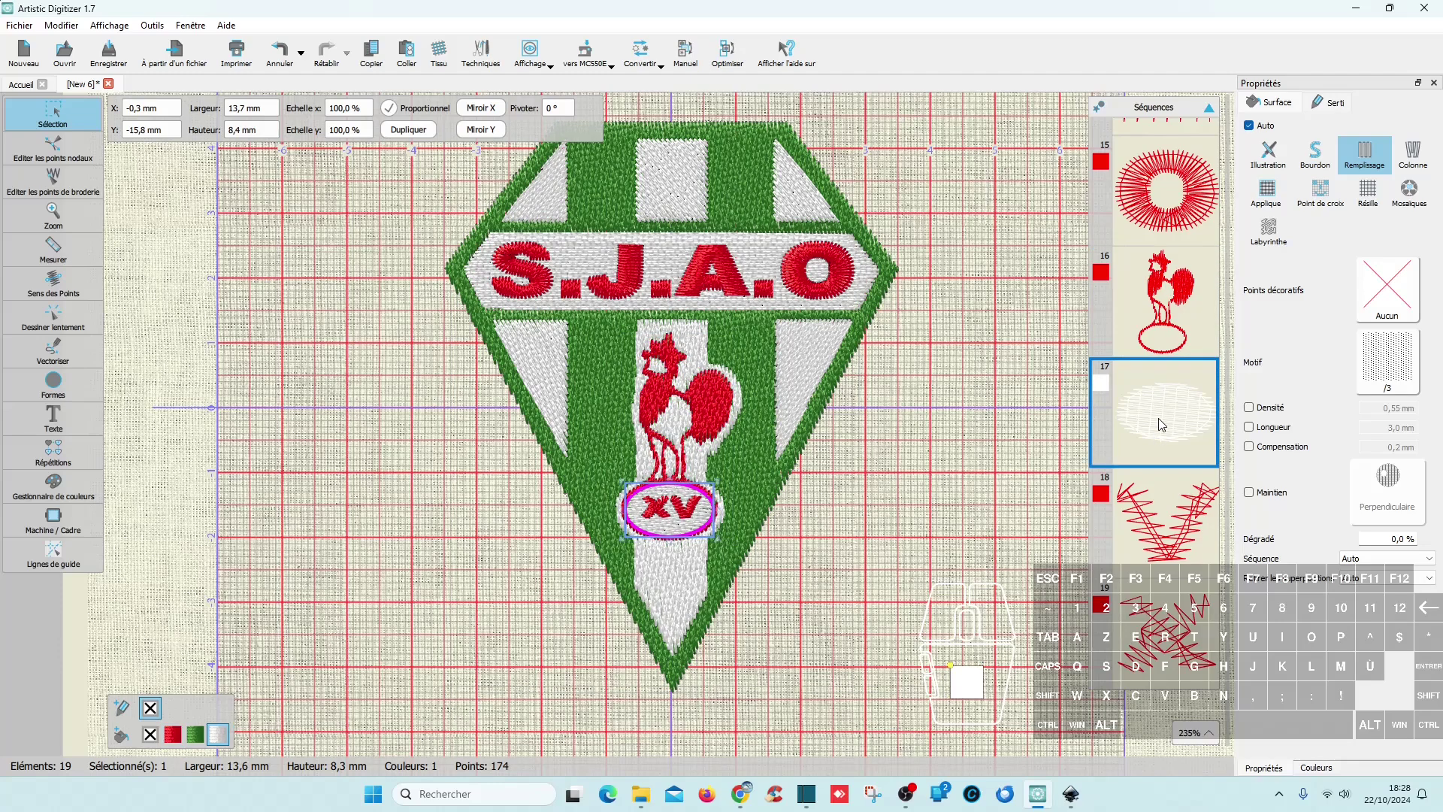
{"action": "left_click", "coordinate": [1182, 522]}
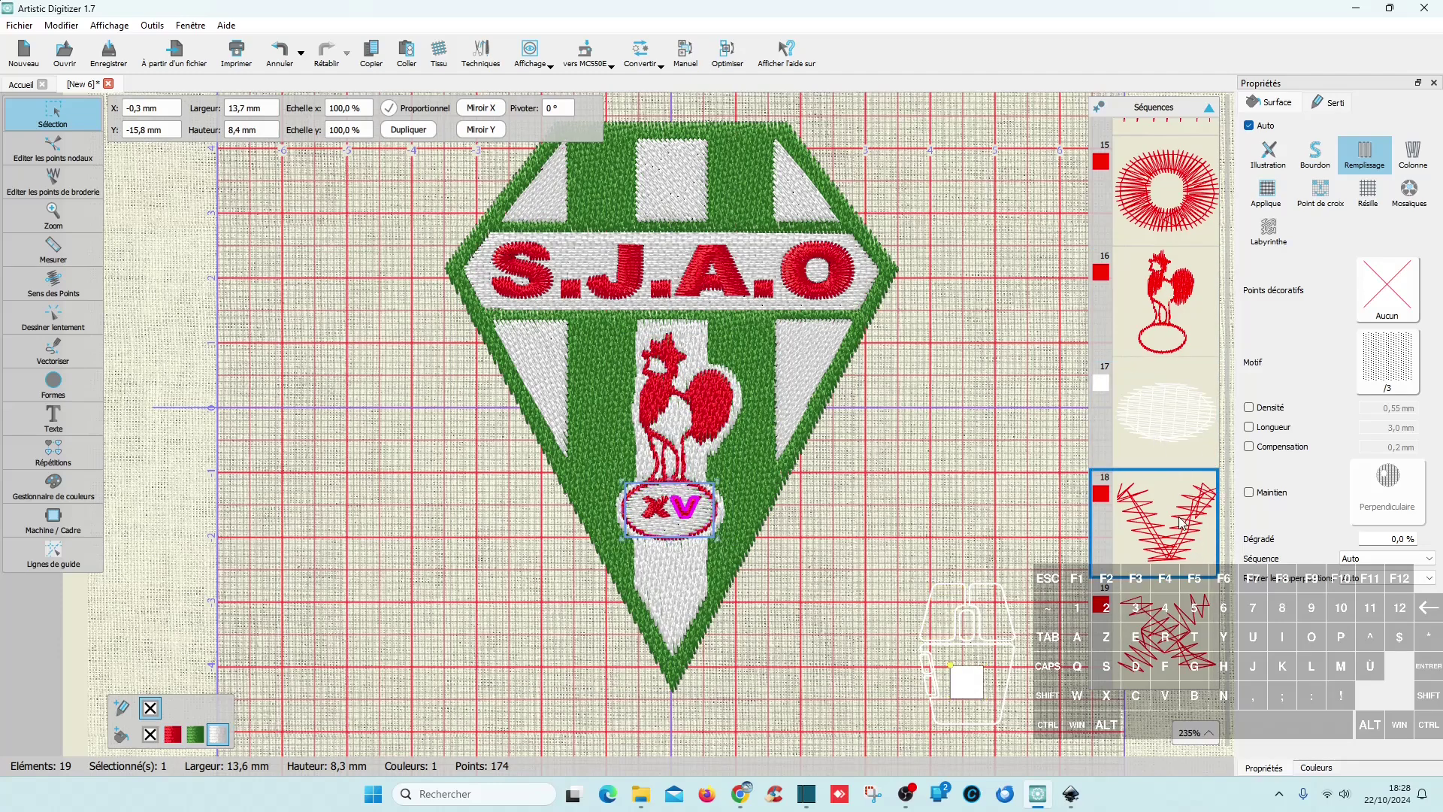
{"action": "left_click", "coordinate": [1168, 644]}
{"action": "left_click", "coordinate": [1179, 443]}
{"action": "left_click", "coordinate": [1180, 310]}
{"action": "left_click", "coordinate": [1170, 389]}
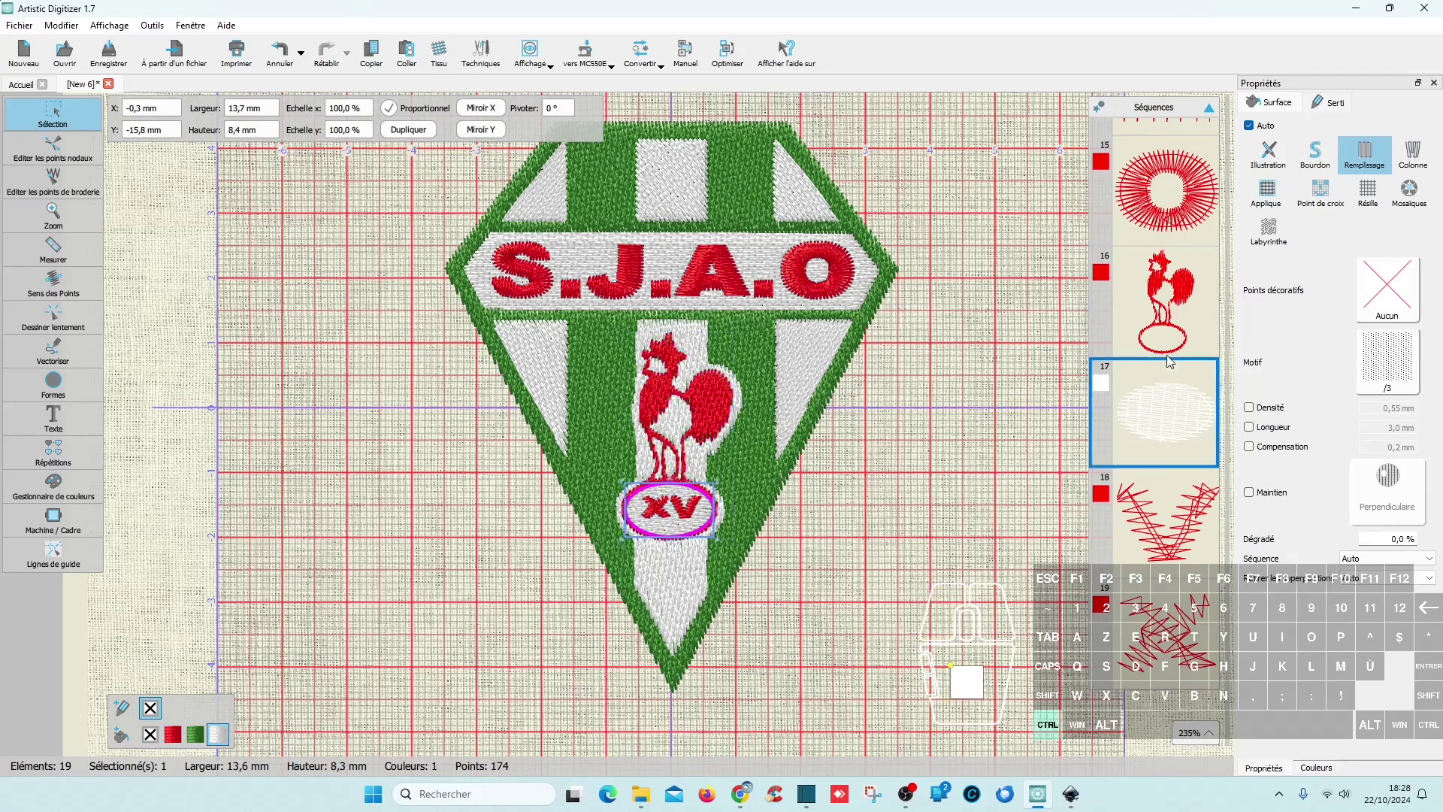
{"action": "left_click", "coordinate": [1191, 306], "text": "shift"}
{"action": "scroll", "coordinate": [1195, 293], "scroll_direction": "up", "scroll_amount": 4}
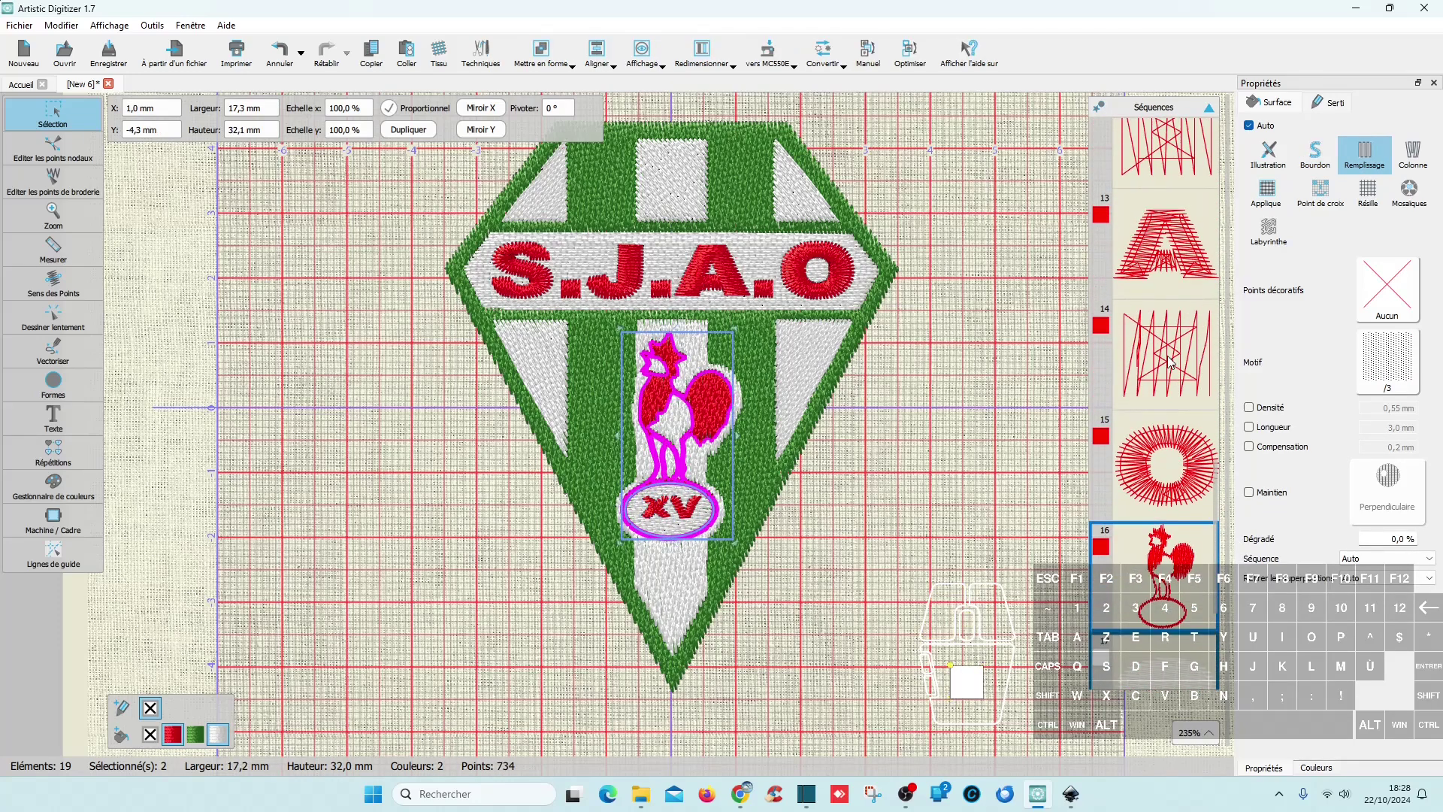
{"action": "left_click", "coordinate": [1167, 362]}
{"action": "scroll", "coordinate": [1182, 535], "scroll_direction": "down", "scroll_amount": 1}
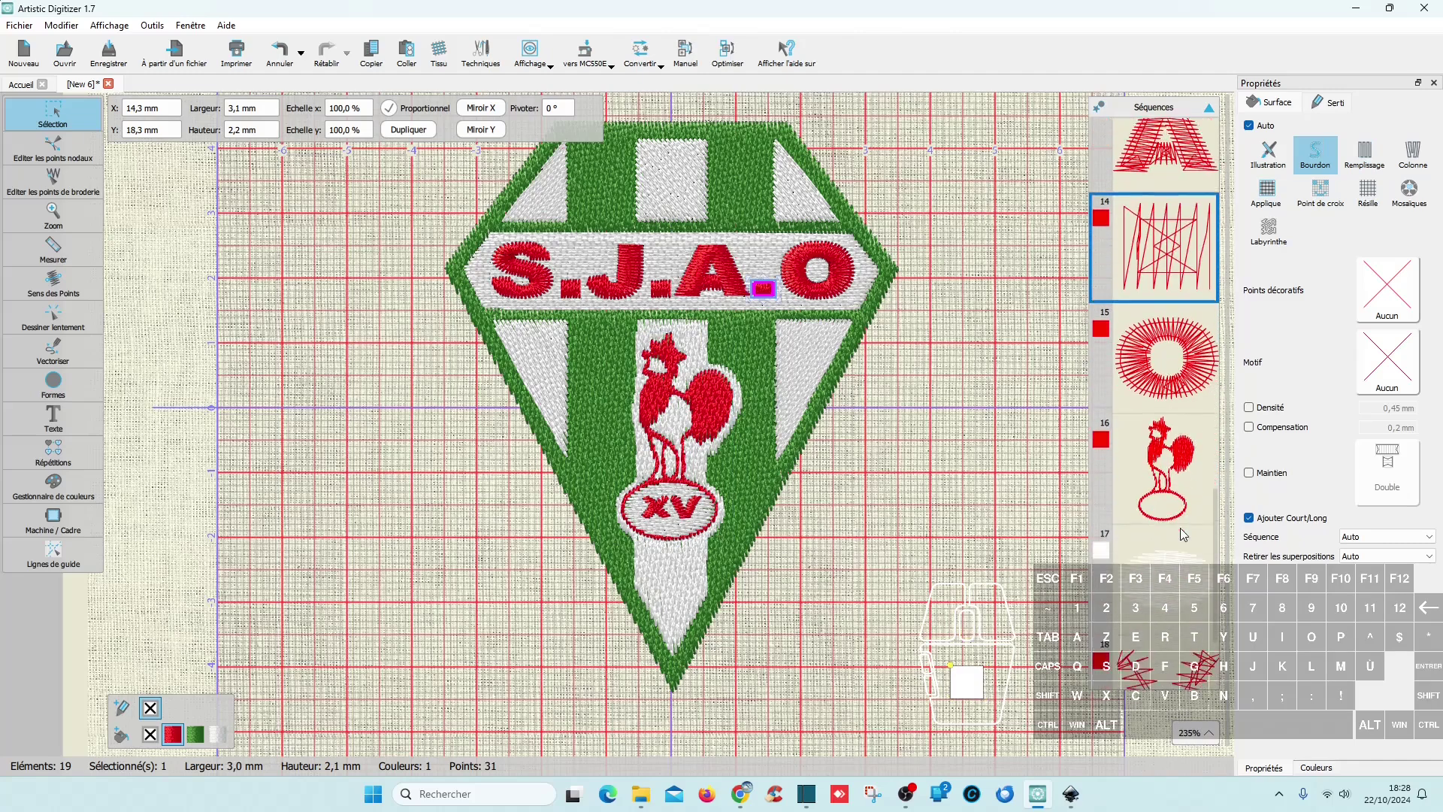
{"action": "left_click", "coordinate": [1181, 535]}
{"action": "left_click", "coordinate": [1166, 444], "text": "ctrl"}
{"action": "scroll", "coordinate": [1180, 428], "scroll_direction": "up", "scroll_amount": 2}
{"action": "scroll", "coordinate": [1181, 427], "scroll_direction": "up", "scroll_amount": 5}
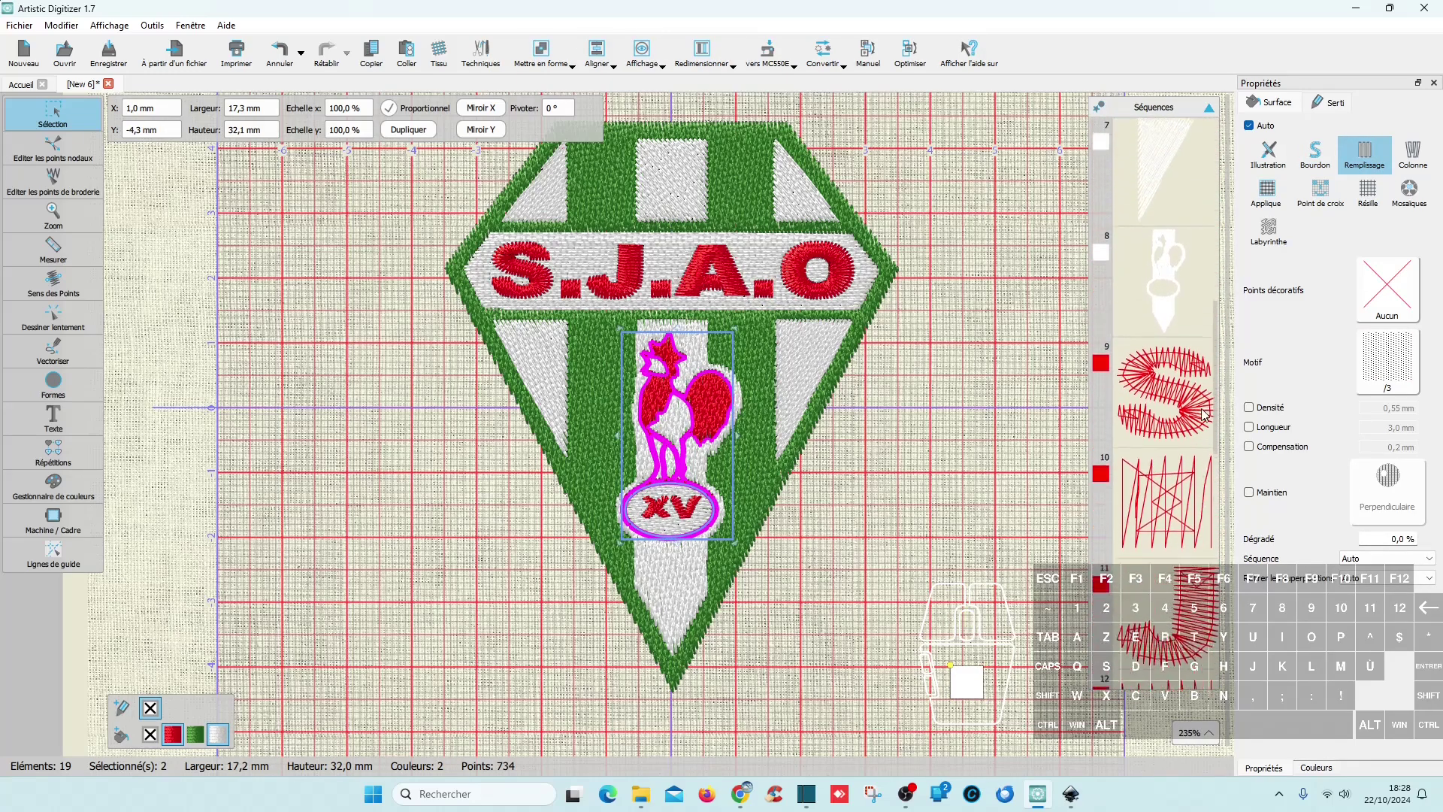
{"action": "scroll", "coordinate": [1201, 415], "scroll_direction": "up", "scroll_amount": 2}
{"action": "left_click", "coordinate": [1187, 393], "text": "ctrl"}
{"action": "left_click", "coordinate": [1166, 297], "text": "ctrl"}
{"action": "left_click", "coordinate": [1171, 256], "text": "ctrl"}
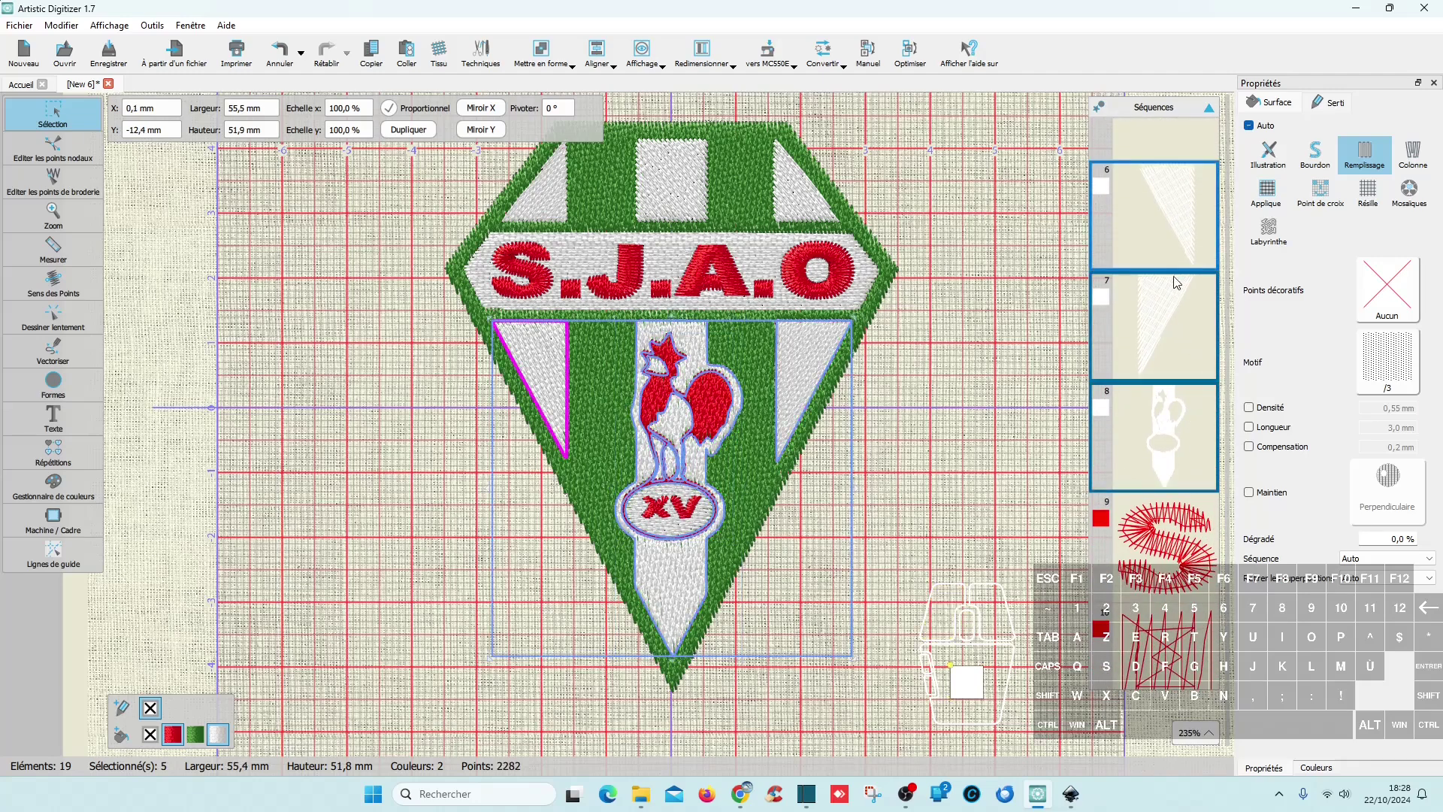
{"action": "scroll", "coordinate": [1175, 293], "scroll_direction": "up", "scroll_amount": 5}
{"action": "left_click", "coordinate": [1173, 526]}
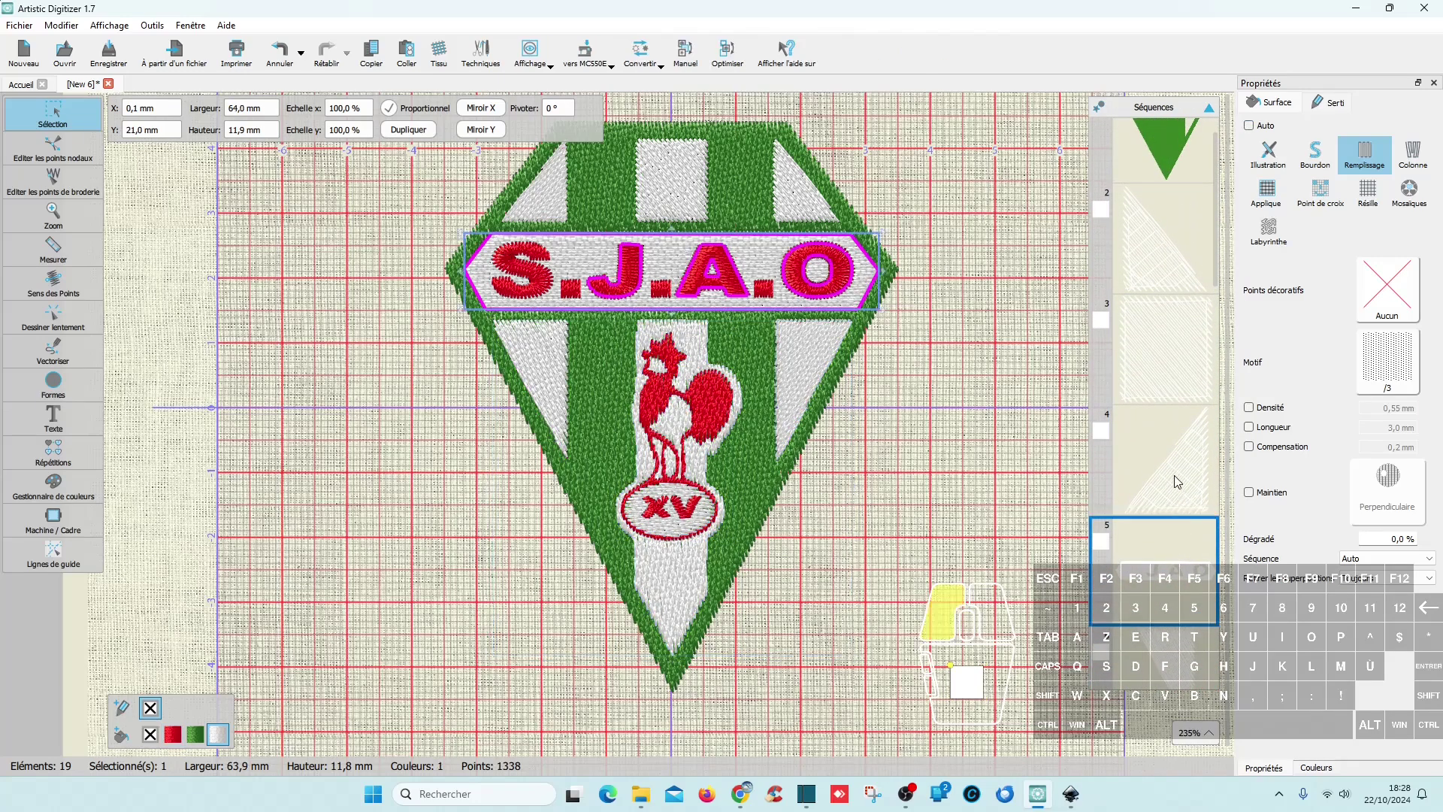
{"action": "scroll", "coordinate": [1201, 209], "scroll_direction": "up", "scroll_amount": 1}
- Select sequence elements 1 to 8 plus the rooster and the white oval, and set Retirer les superpositions to Toujours
{"action": "left_click", "coordinate": [1195, 195]}
{"action": "scroll", "coordinate": [1169, 406], "scroll_direction": "down", "scroll_amount": 4}
{"action": "scroll", "coordinate": [1166, 399], "scroll_direction": "down", "scroll_amount": 2}
{"action": "left_click", "coordinate": [1172, 410], "text": "shift"}
{"action": "scroll", "coordinate": [1184, 445], "scroll_direction": "up", "scroll_amount": 3}
{"action": "scroll", "coordinate": [1184, 450], "scroll_direction": "down", "scroll_amount": 10}
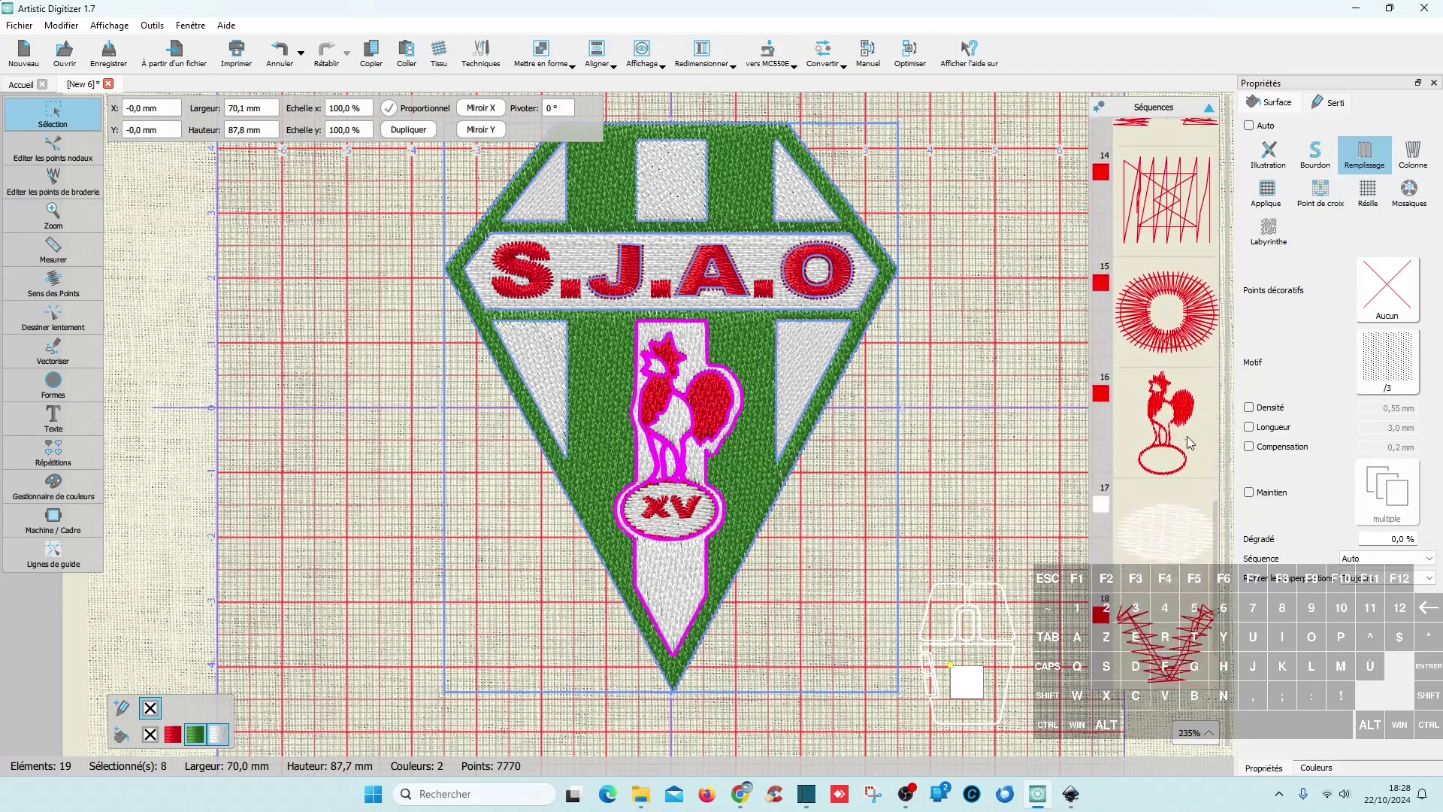
{"action": "scroll", "coordinate": [1190, 443], "scroll_direction": "down", "scroll_amount": 1}
{"action": "left_click", "coordinate": [1173, 338], "text": "ctrl"}
{"action": "left_click", "coordinate": [1172, 444], "text": "ctrl"}
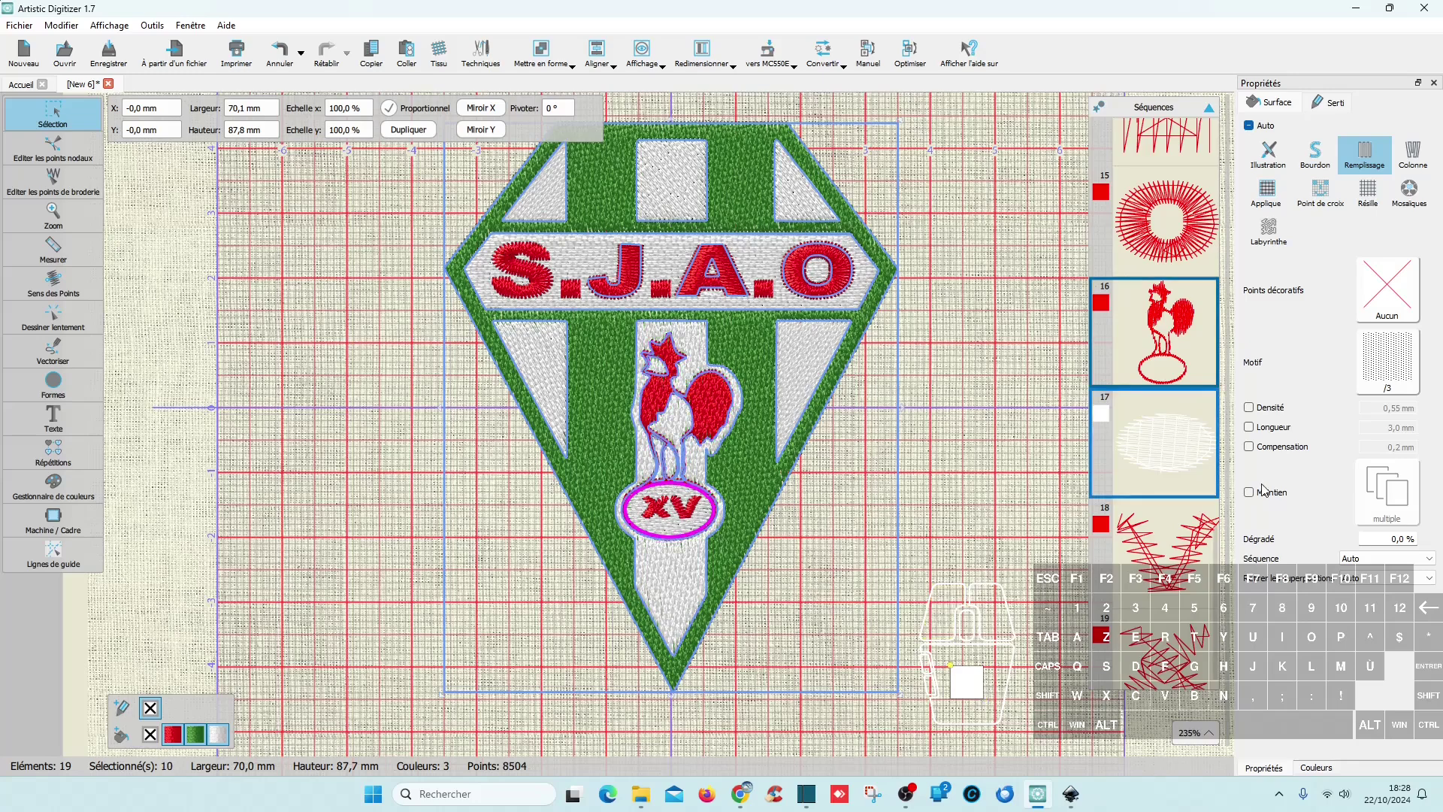
{"action": "left_click", "coordinate": [1359, 582]}
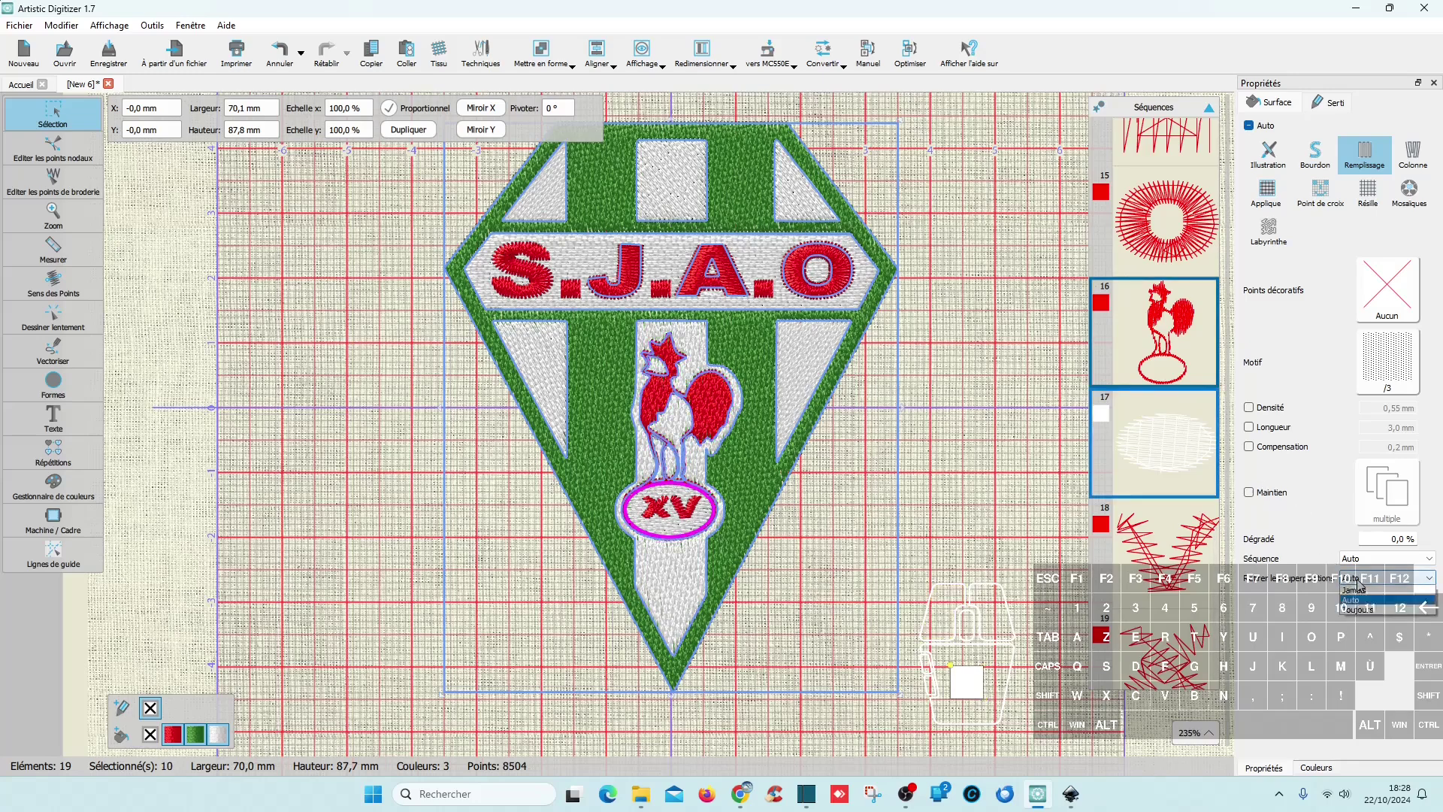
{"action": "left_click", "coordinate": [1367, 609]}
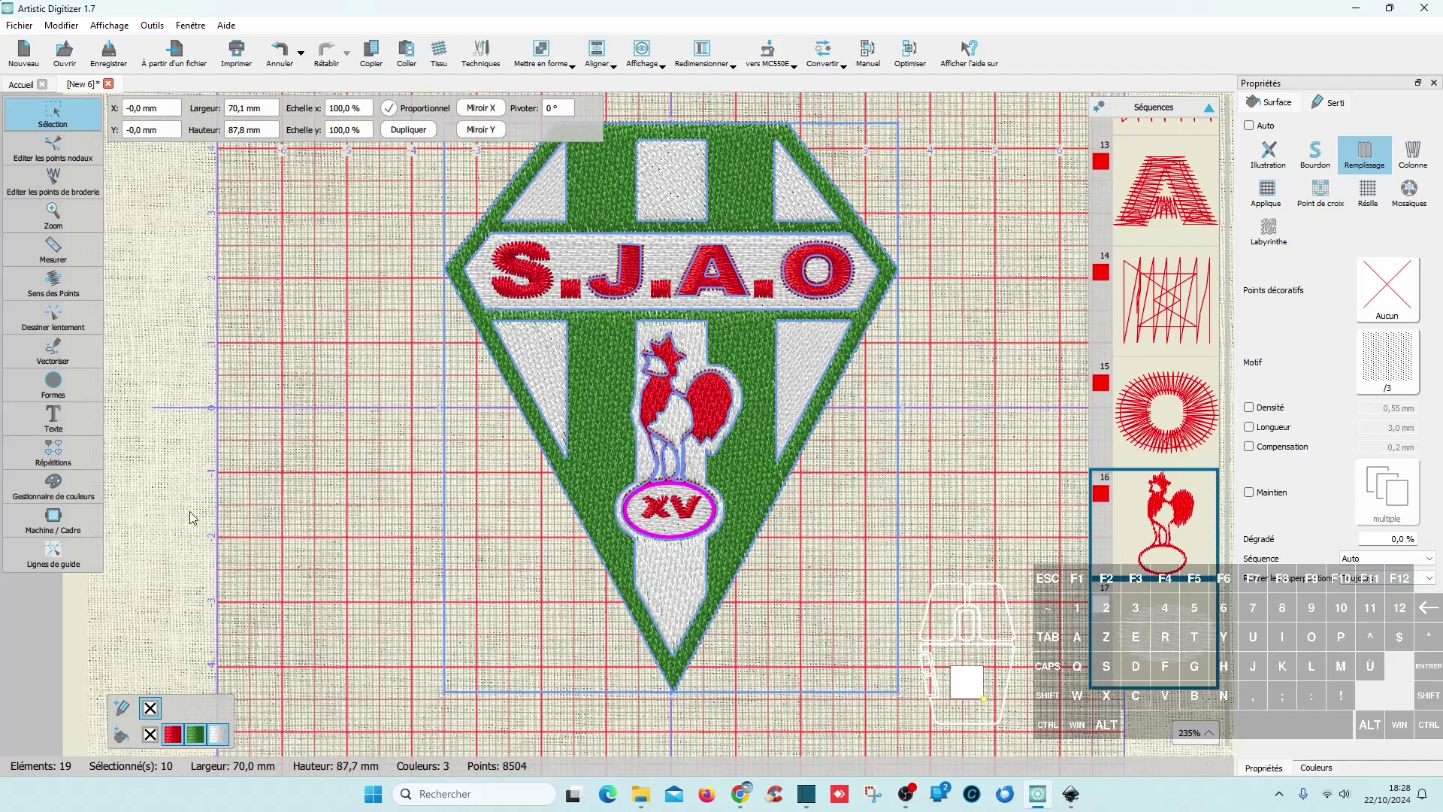
- Save the design in the motif folder as the Draw file "logo sjao"
{"action": "left_click", "coordinate": [108, 53]}
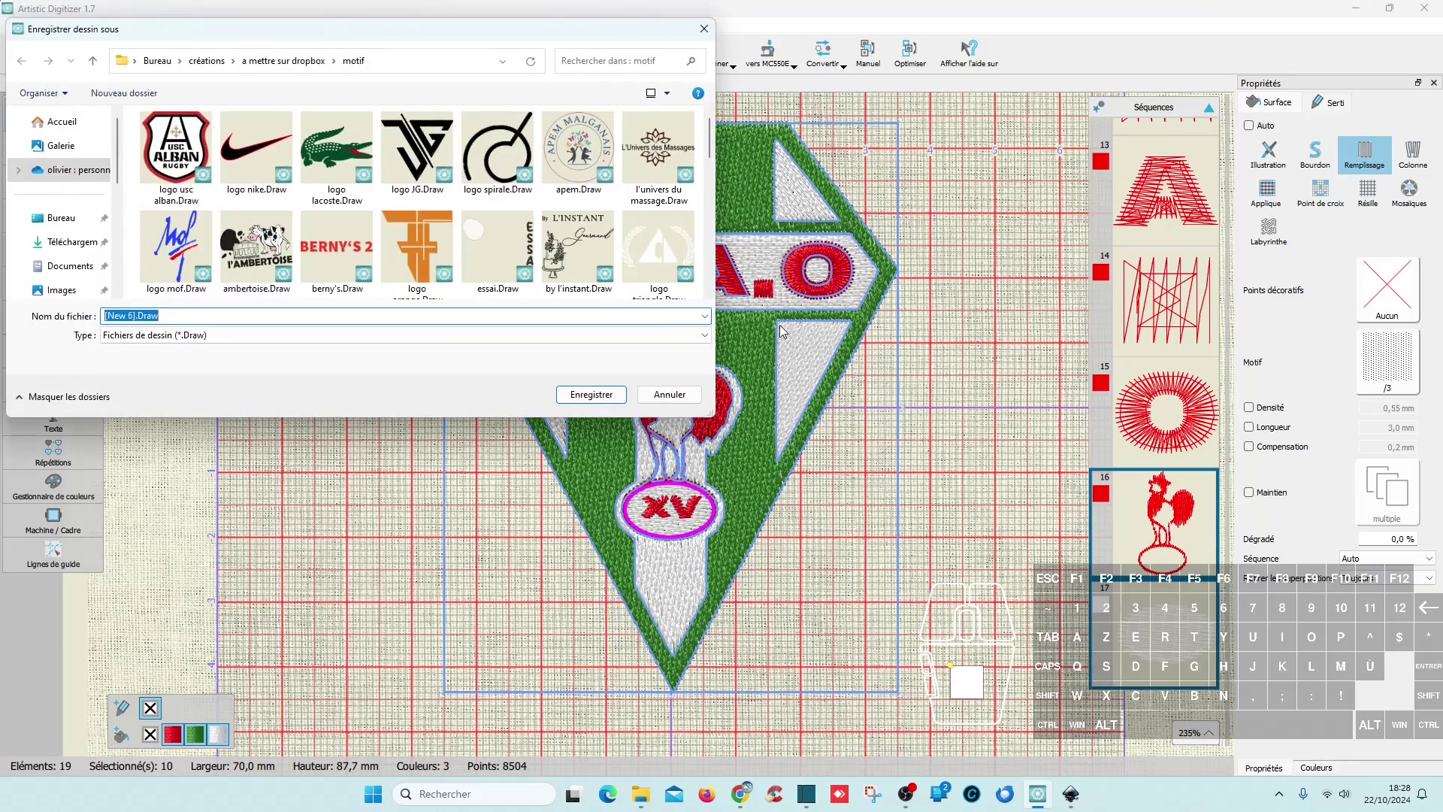
{"action": "type", "text": "logo"}
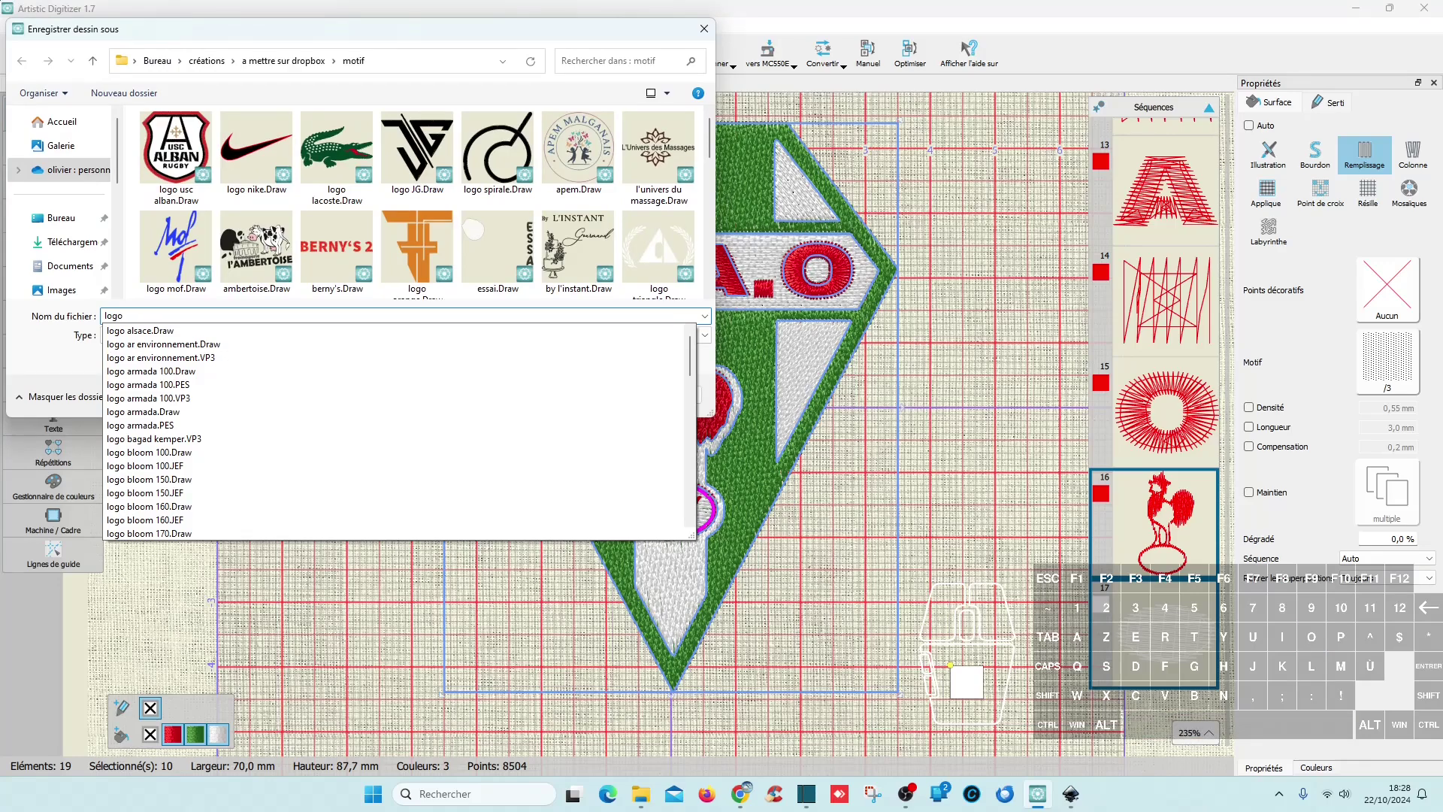
{"action": "key", "text": "Escape"}
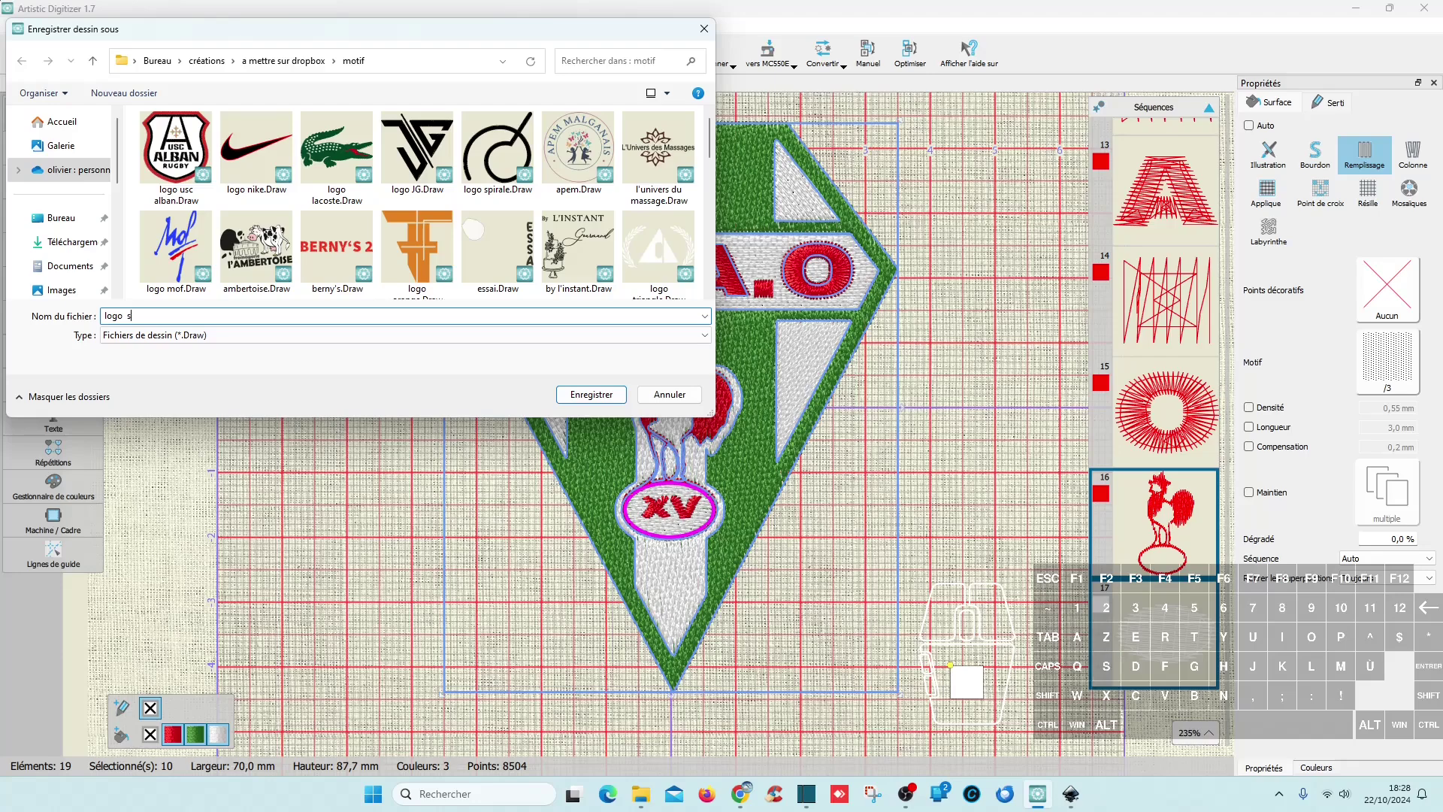
{"action": "type", "text": "sjao"}
{"action": "left_click", "coordinate": [591, 395]}
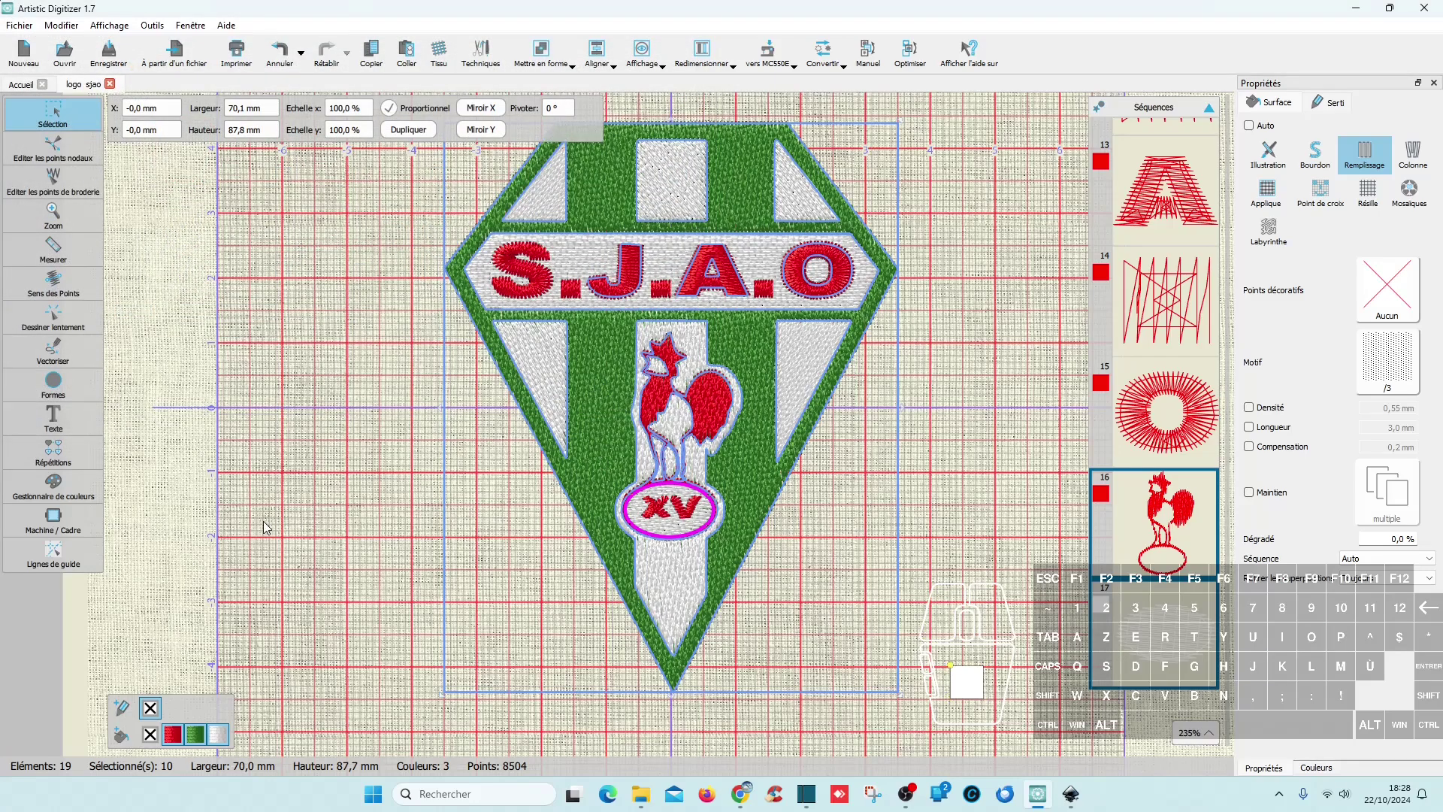
- Scrub through the stitch simulation to check the layering beneath the rooster and the XV oval
{"action": "left_click", "coordinate": [57, 331]}
{"action": "mouse_move", "coordinate": [116, 706]}
{"action": "left_mouse_down"}
{"action": "mouse_move", "coordinate": [385, 688]}
{"action": "mouse_move", "coordinate": [1055, 702]}
{"action": "mouse_move", "coordinate": [1168, 685]}
{"action": "mouse_move", "coordinate": [878, 689]}
{"action": "mouse_move", "coordinate": [950, 705]}
{"action": "mouse_move", "coordinate": [1048, 680]}
{"action": "mouse_move", "coordinate": [744, 676]}
{"action": "mouse_move", "coordinate": [782, 672]}
{"action": "mouse_move", "coordinate": [1164, 687]}
{"action": "mouse_move", "coordinate": [1149, 688]}
{"action": "left_mouse_up"}
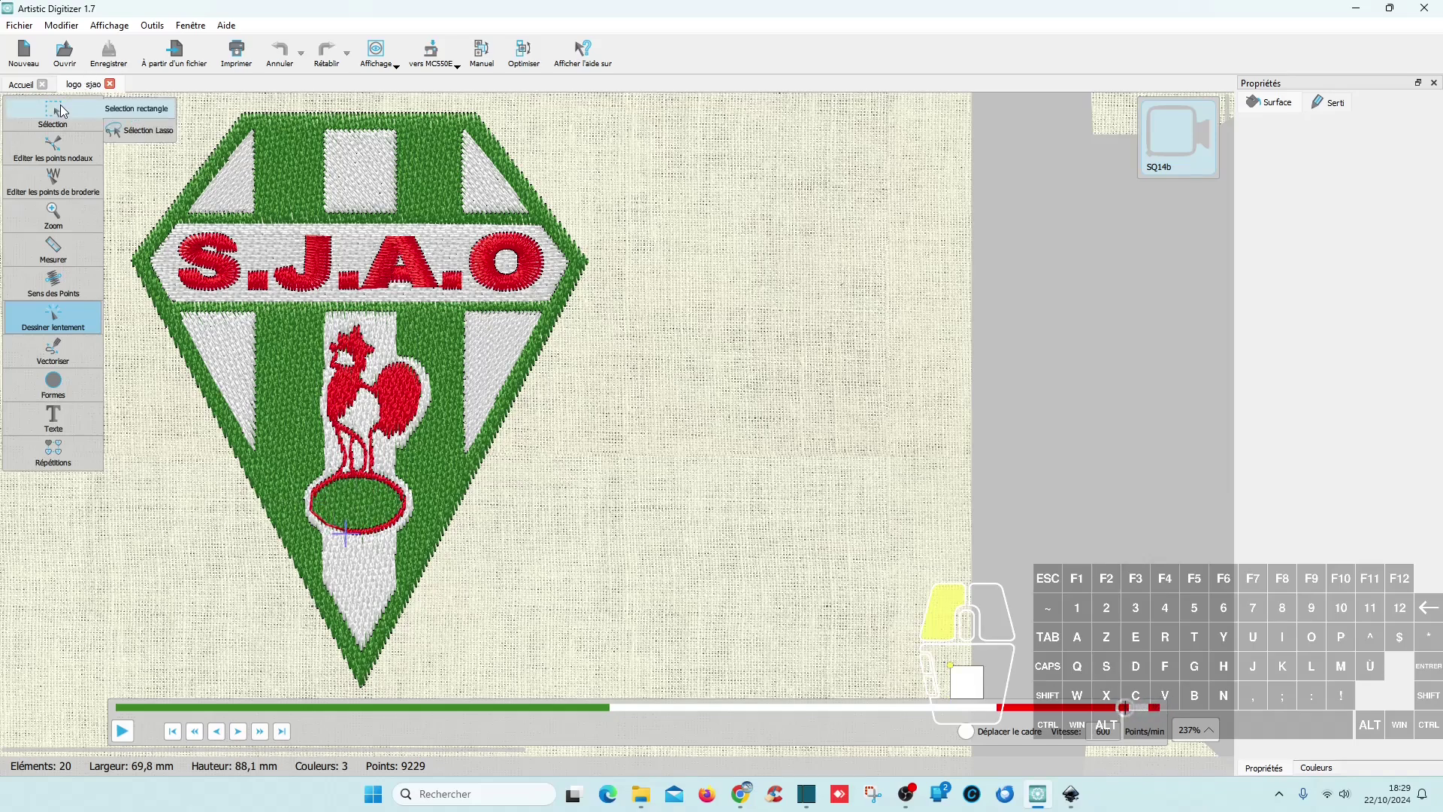
{"action": "left_click", "coordinate": [64, 111]}
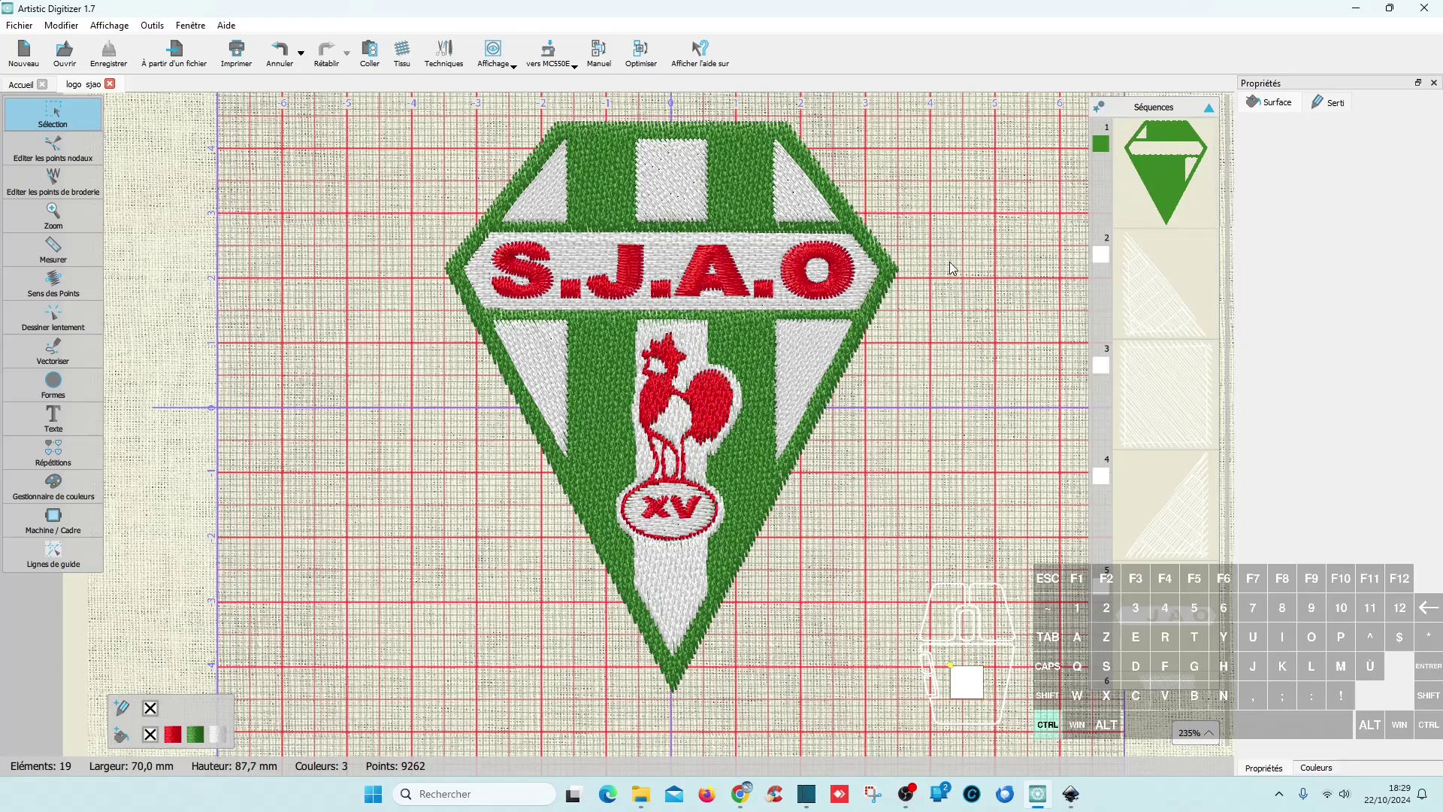
{"action": "scroll", "coordinate": [935, 264], "scroll_direction": "down", "scroll_amount": 2}
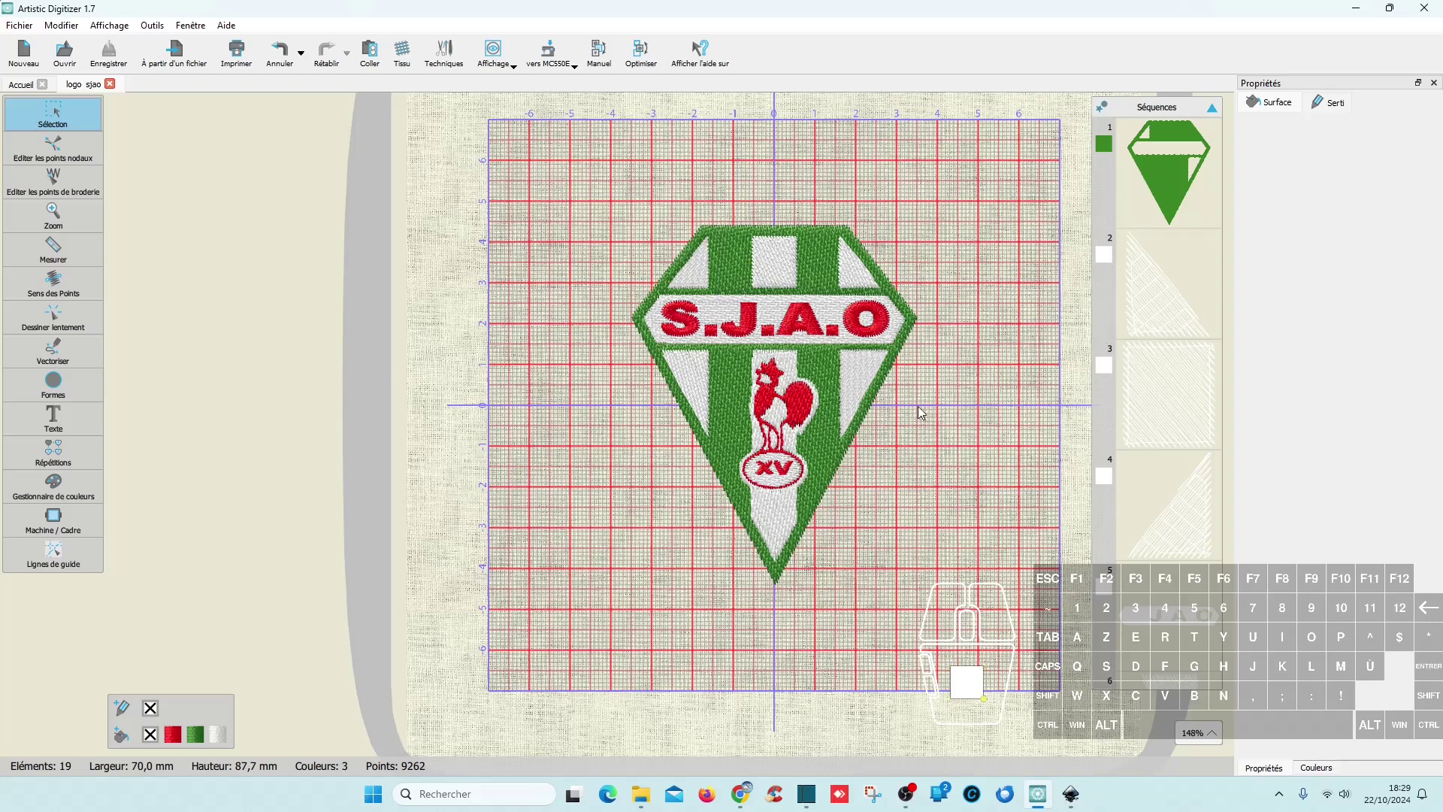
{"action": "scroll", "coordinate": [1183, 455], "scroll_direction": "down", "scroll_amount": 5}
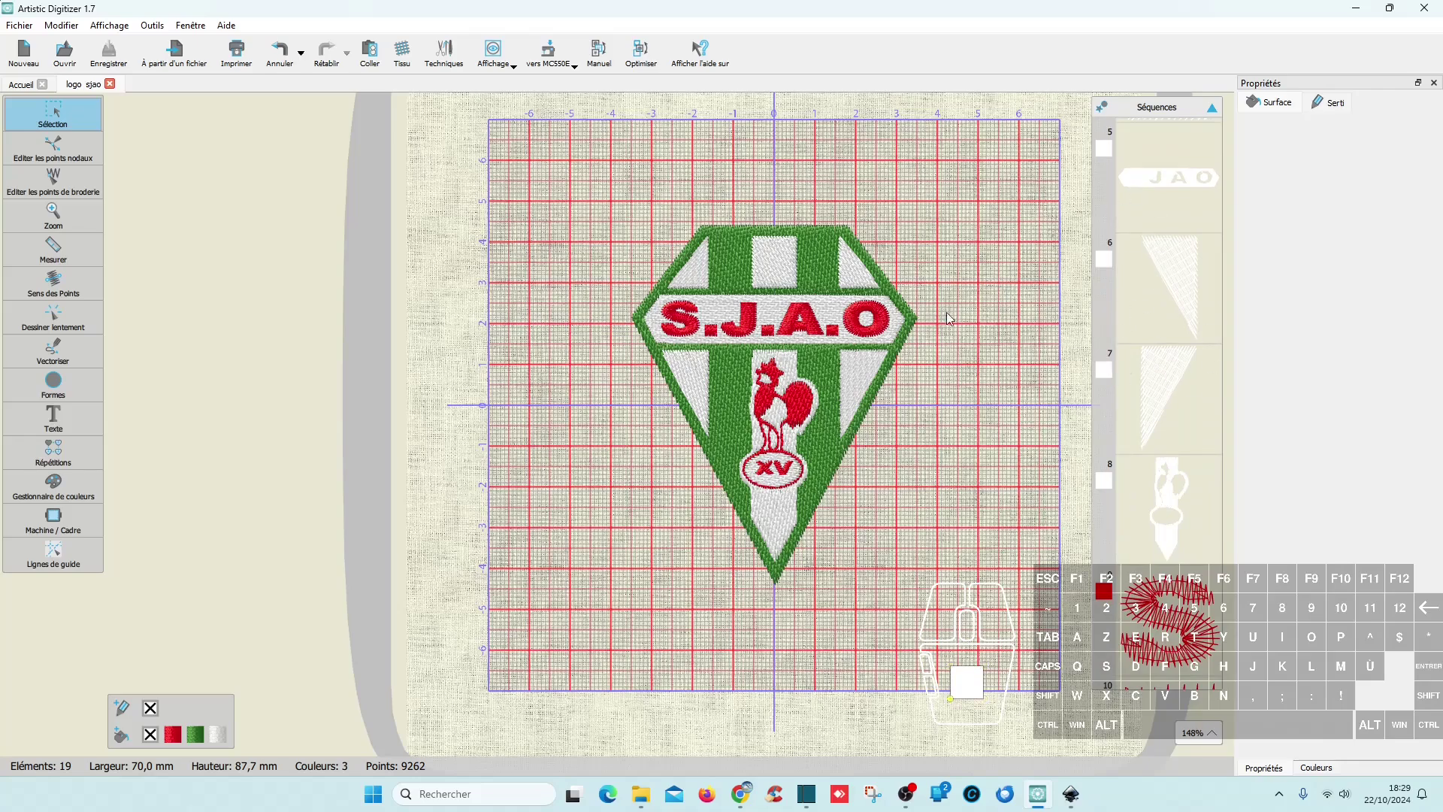
{"action": "scroll", "coordinate": [969, 316], "scroll_direction": "up", "scroll_amount": 5}
{"action": "scroll", "coordinate": [976, 322], "scroll_direction": "down", "scroll_amount": 3, "text": "ctrl"}
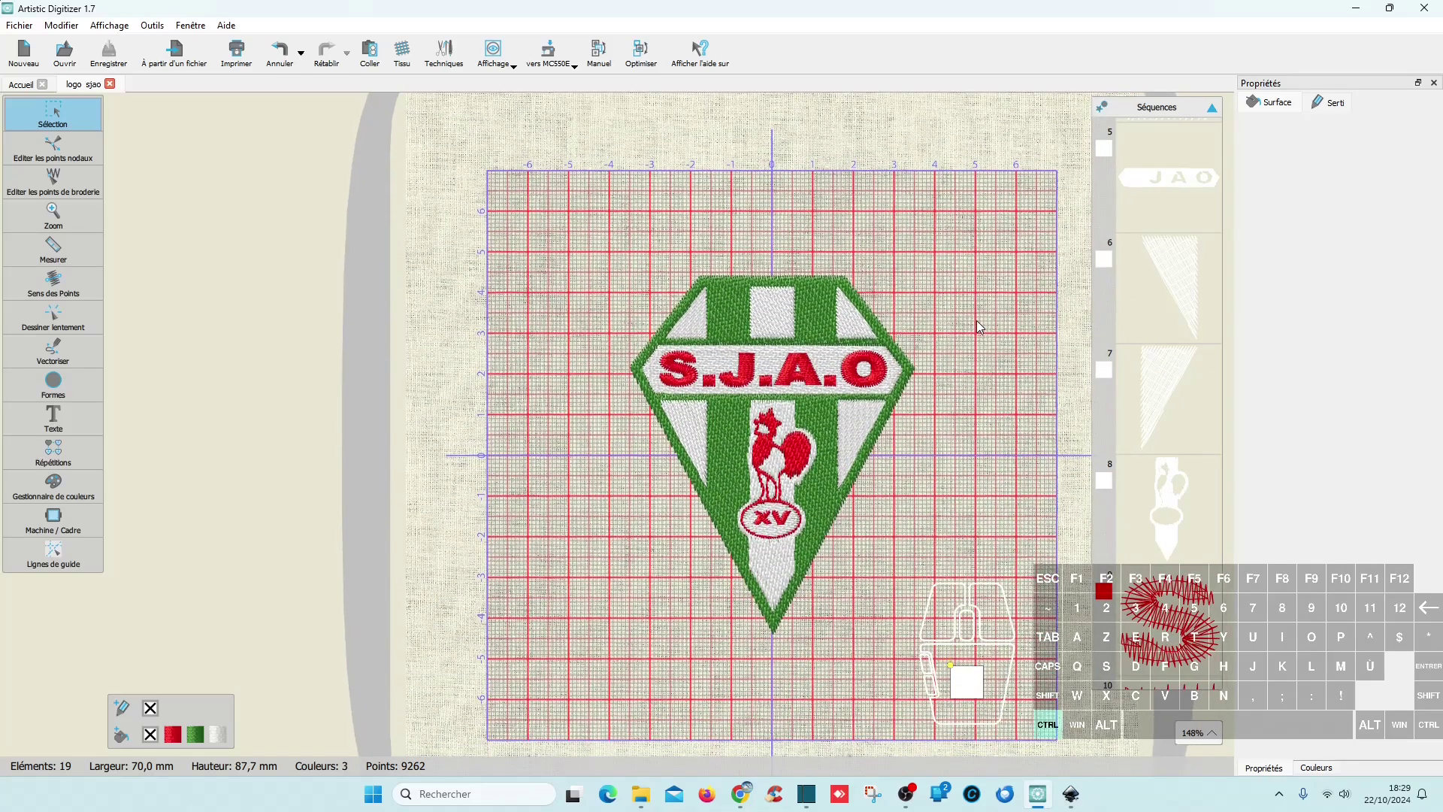
{"action": "scroll", "coordinate": [972, 353], "scroll_direction": "down", "scroll_amount": 1}
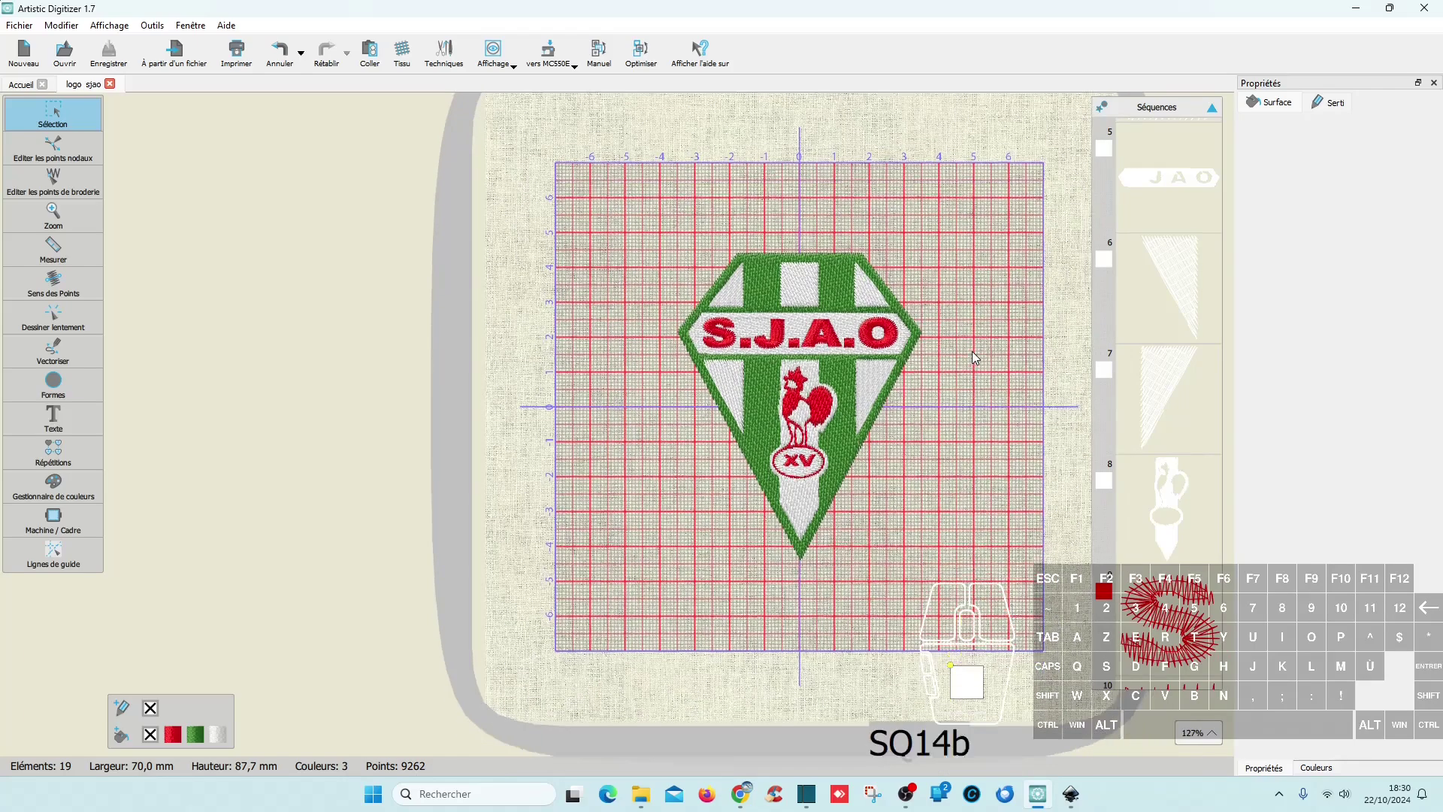
{"action": "scroll", "coordinate": [874, 337], "scroll_direction": "up", "scroll_amount": 5, "text": "ctrl"}
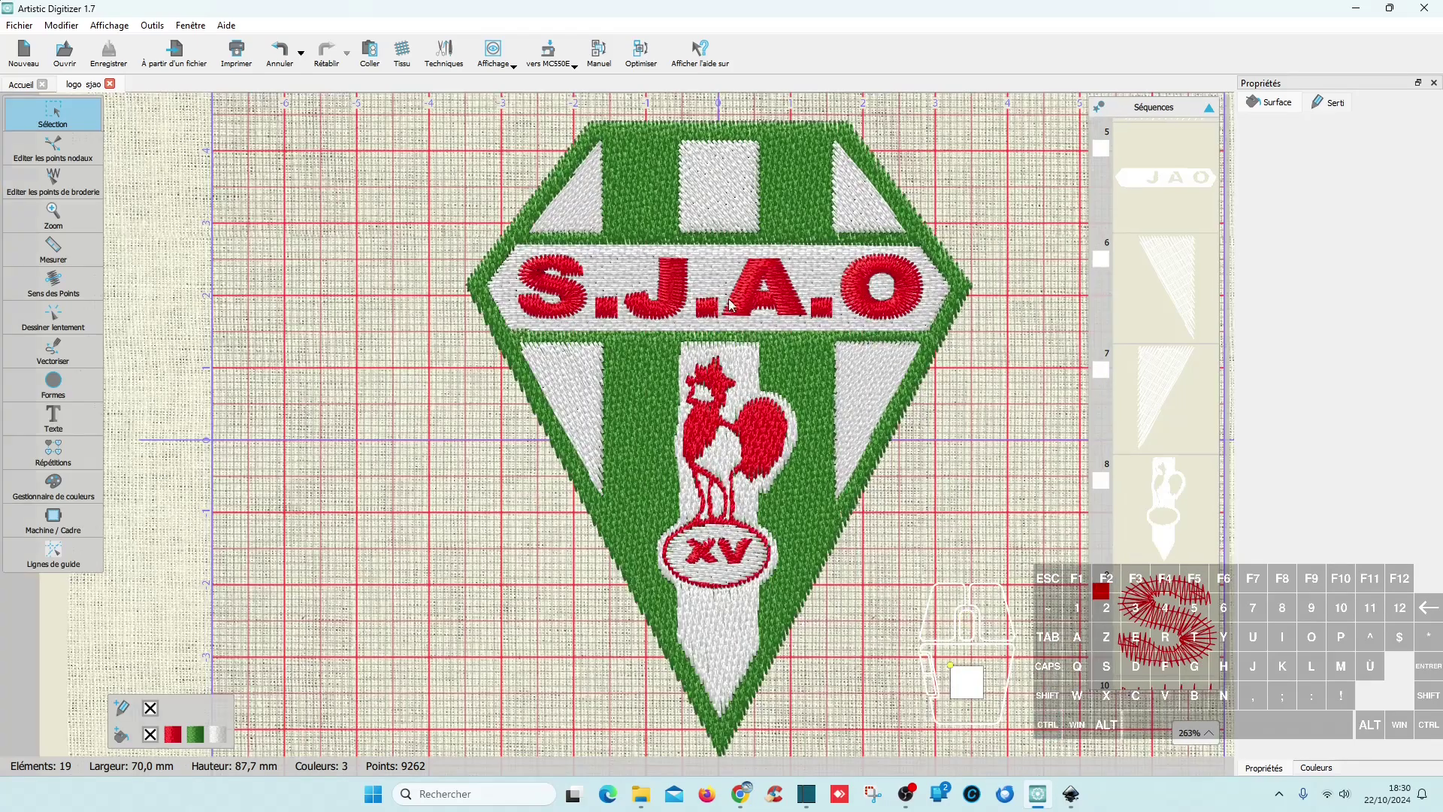